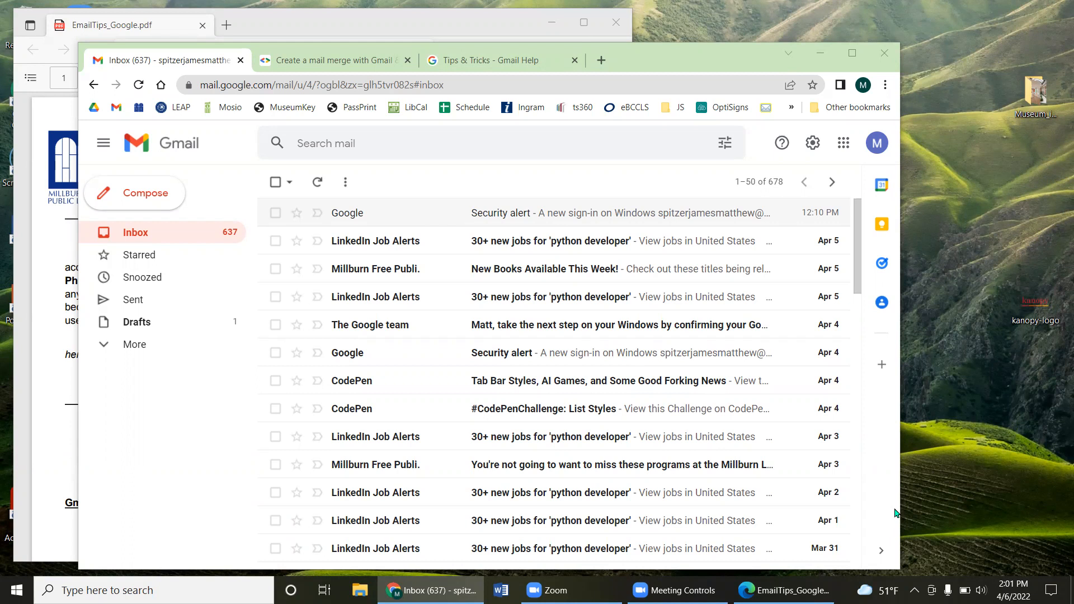
Step: Narrow the Gmail window on the right and place the Manage Your Gmail PDF in front on the left
drag(693, 68, 854, 69)
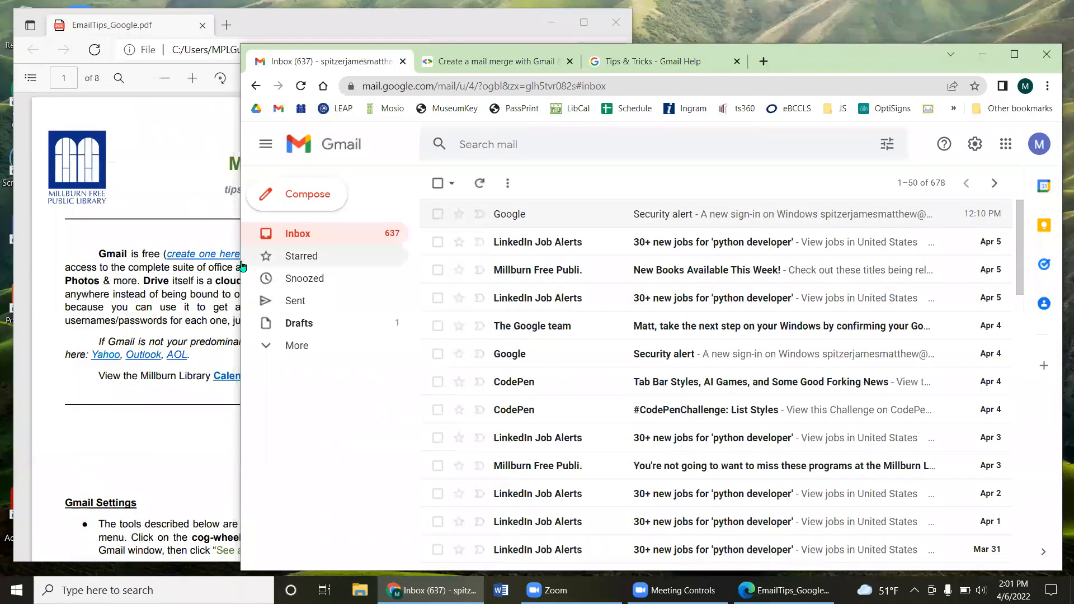
drag(255, 260, 352, 260)
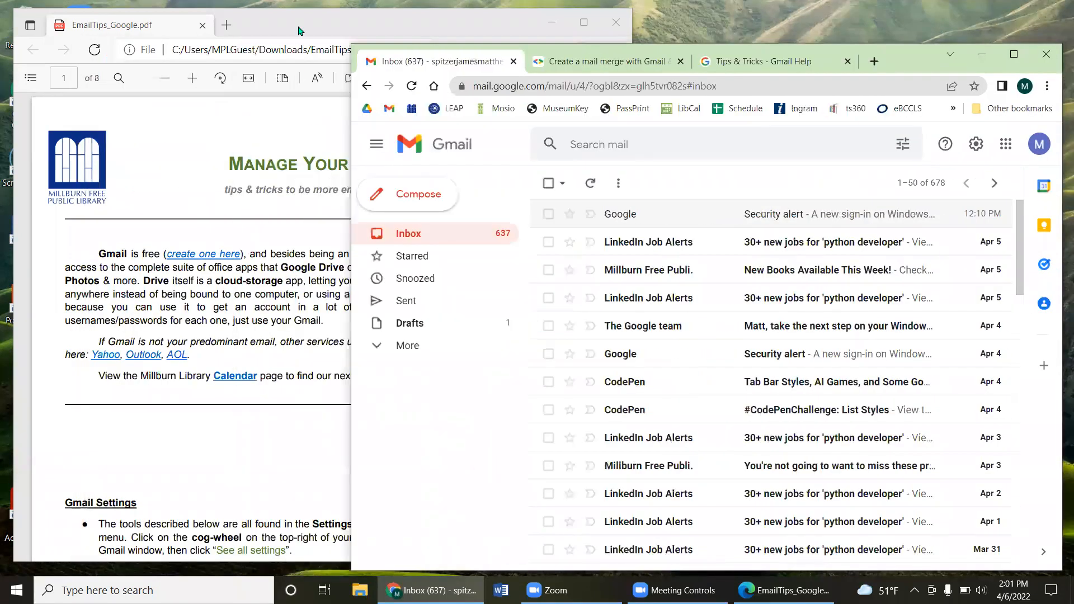
click(297, 31)
drag(296, 31, 286, 33)
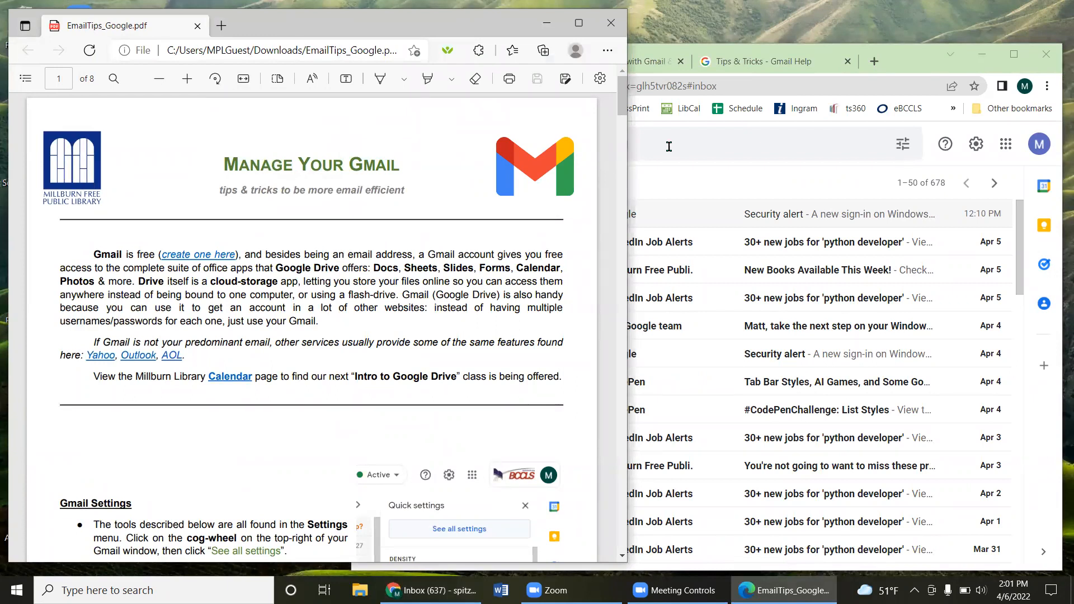
click(914, 69)
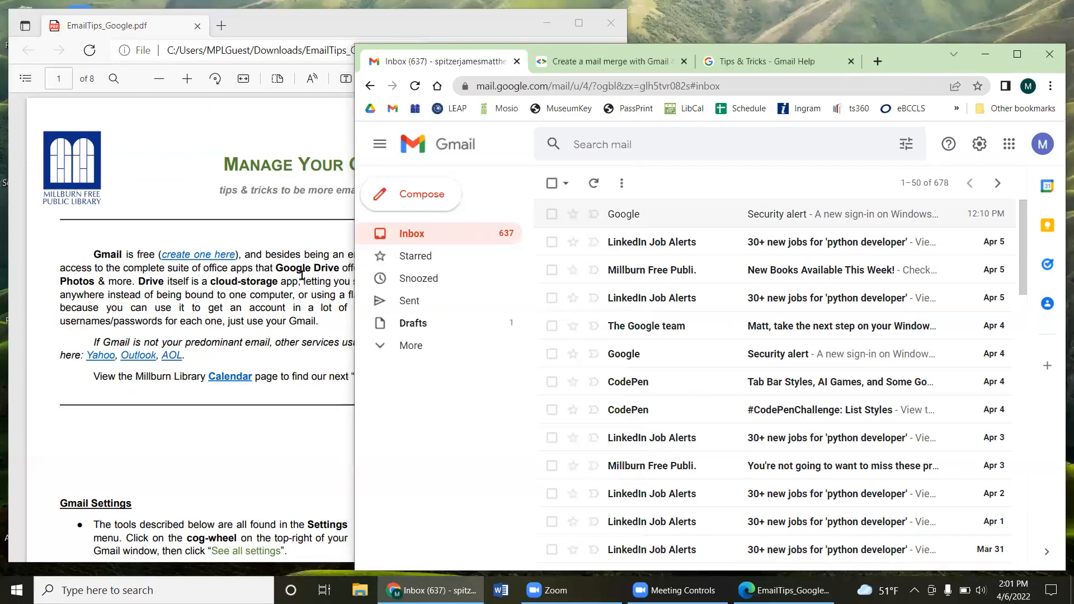
click(304, 278)
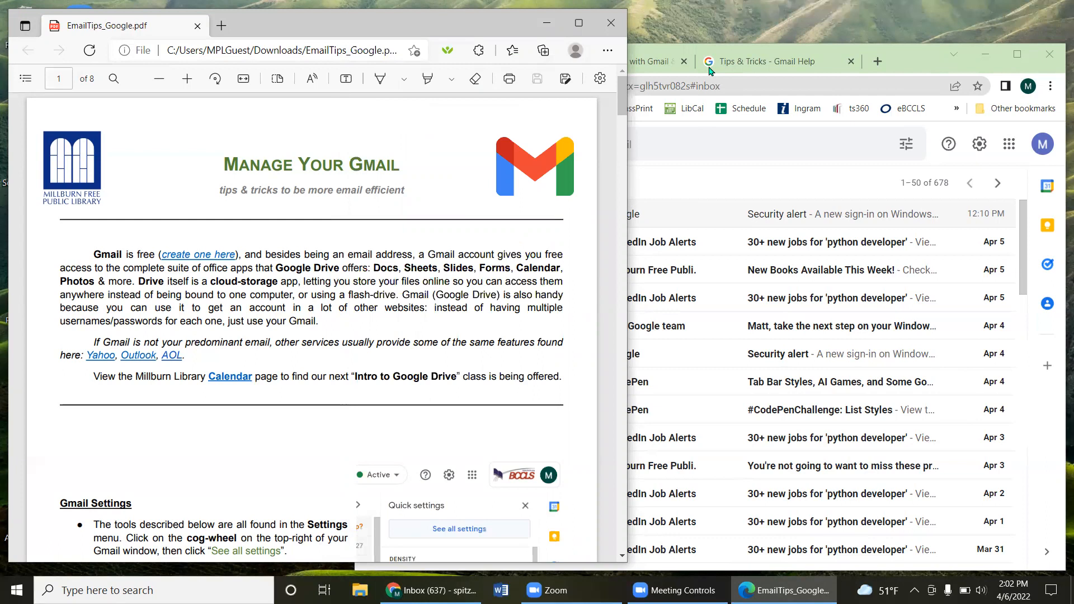
click(945, 59)
drag(351, 37, 370, 38)
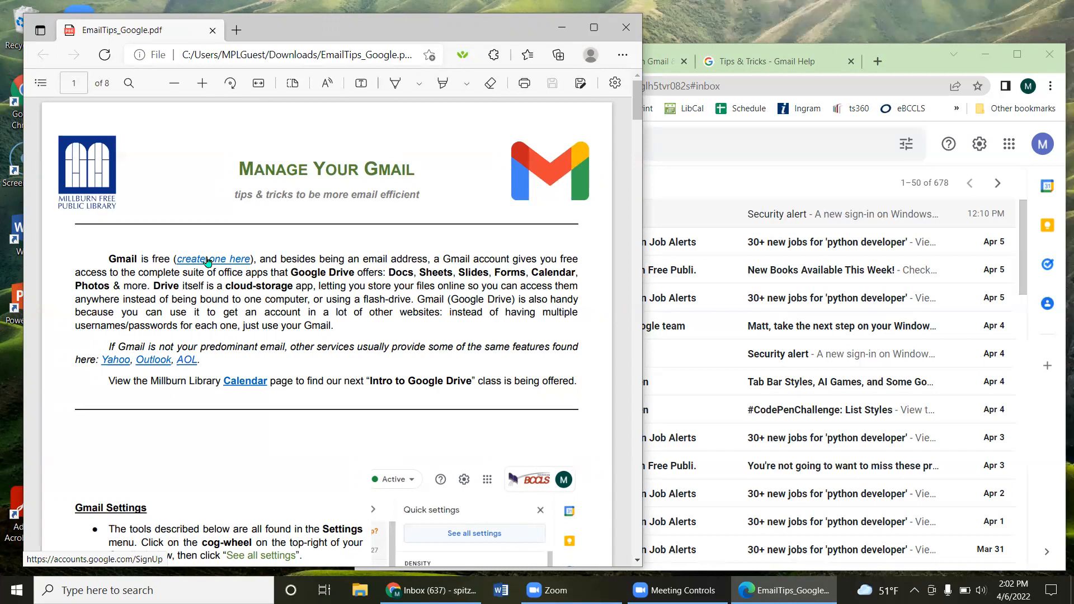
Step: Open a new Chrome tab, then highlight 'Google Drive' in the tips PDF
click(845, 65)
click(878, 63)
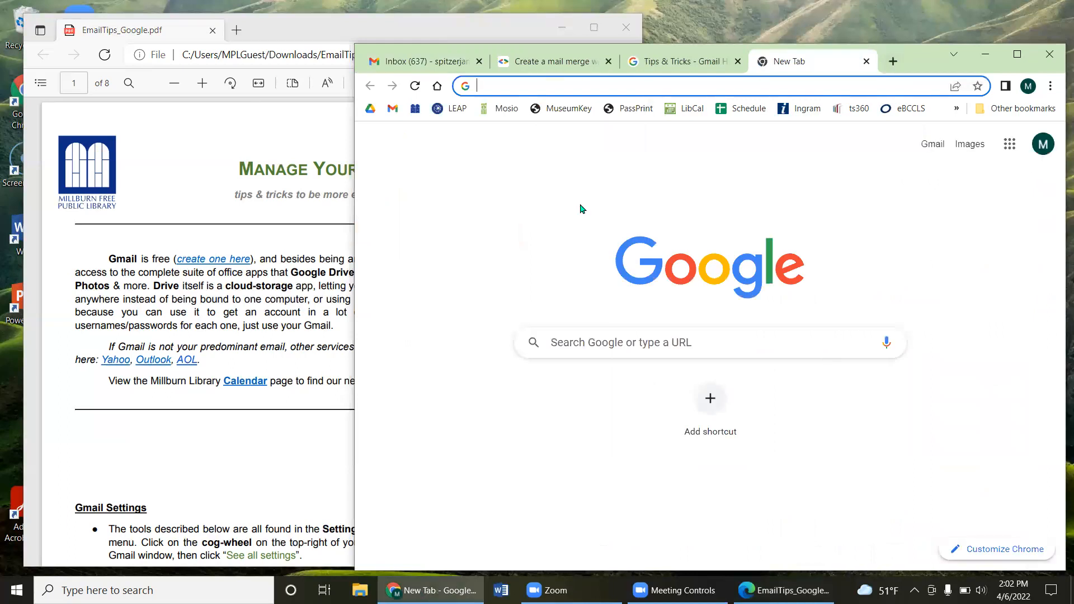
click(306, 268)
drag(302, 273, 355, 275)
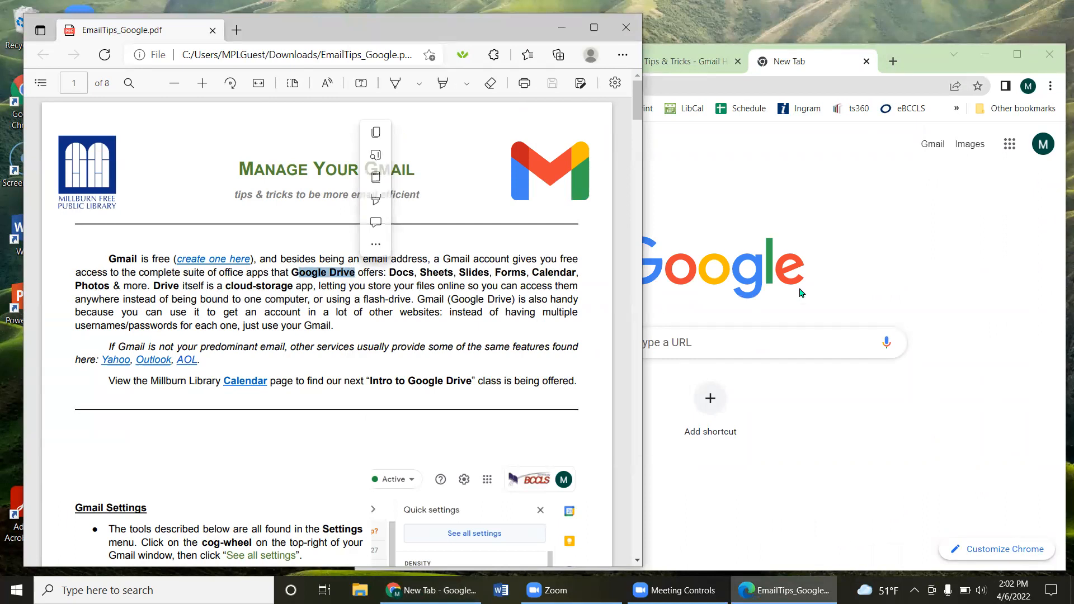
Step: Return to the new tab and open the Google apps panel
click(860, 220)
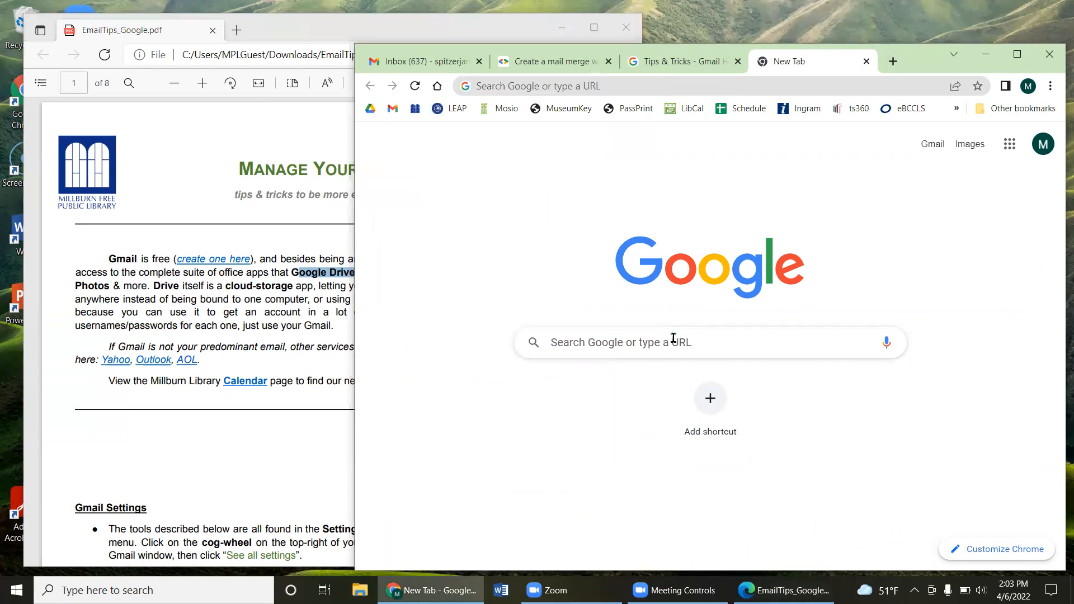
click(580, 88)
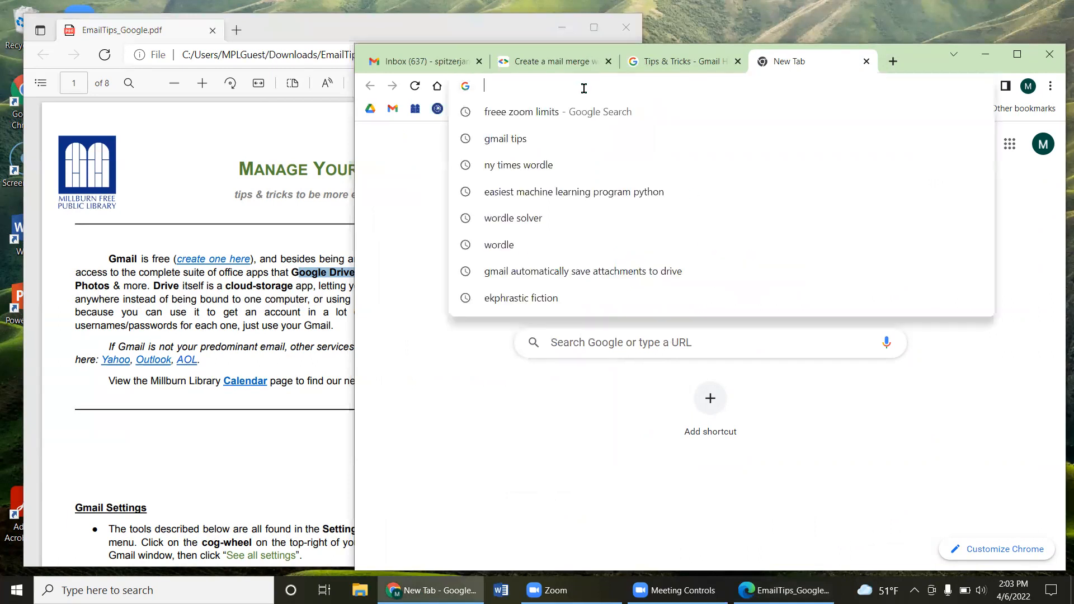
click(1018, 251)
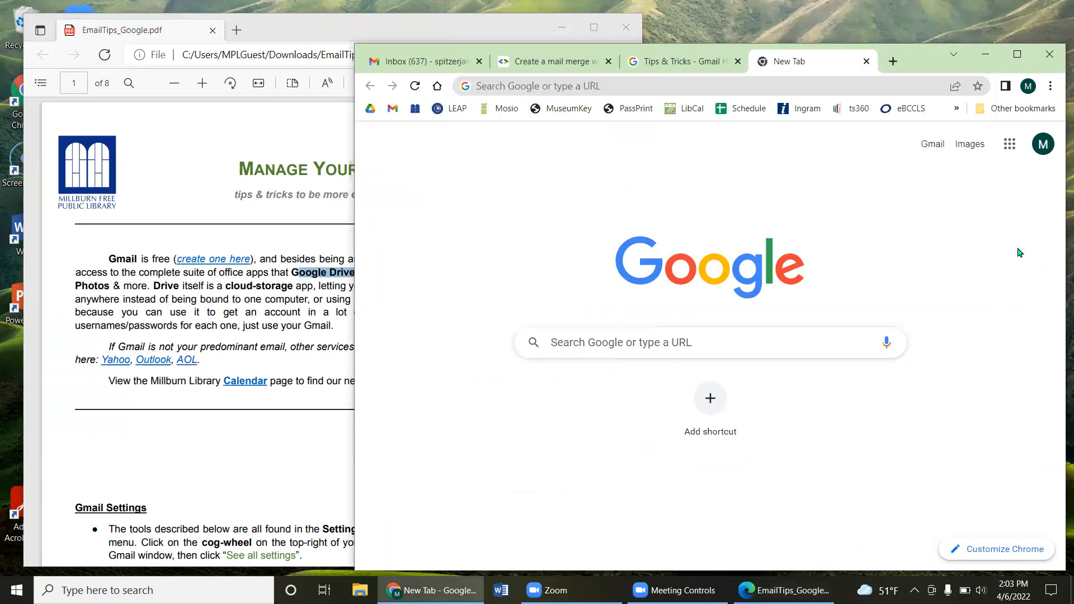
click(1009, 147)
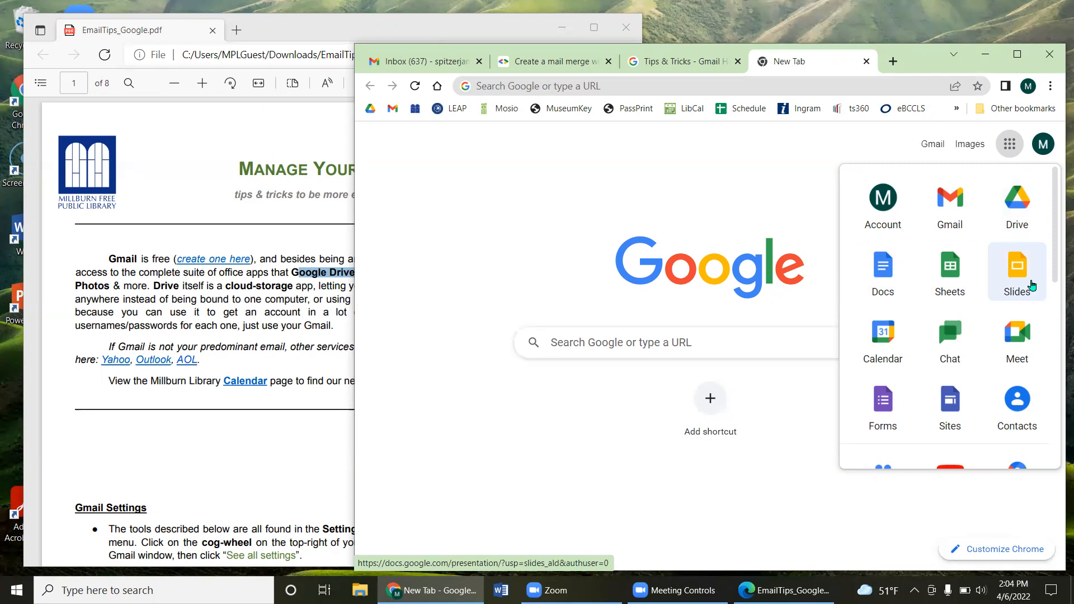
Step: Scroll down and back up through the Google apps panel list
scroll(1002, 284, down, 1)
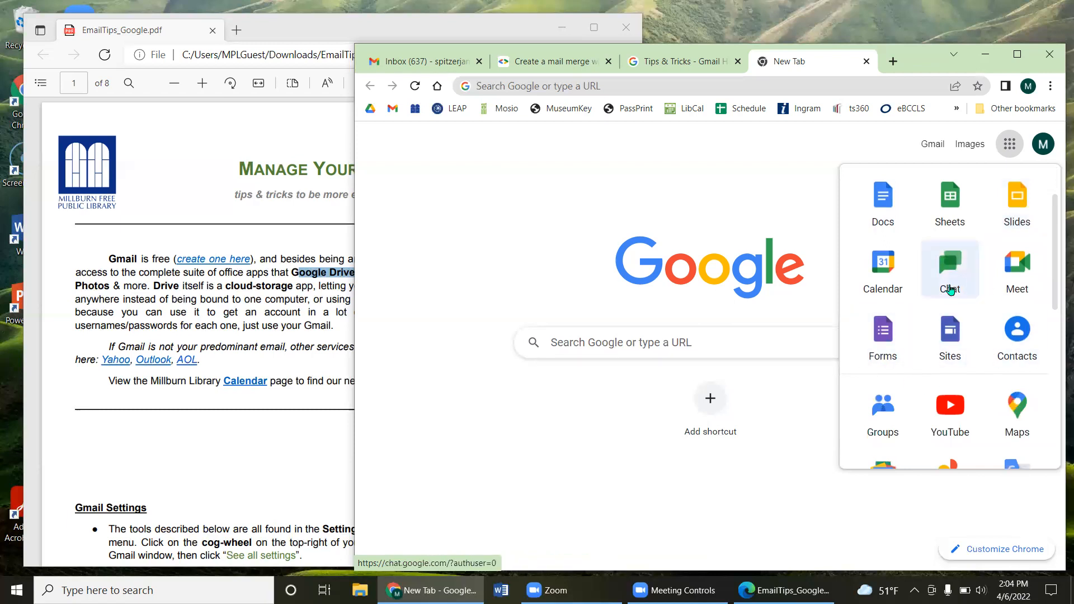
scroll(989, 279, down, 1)
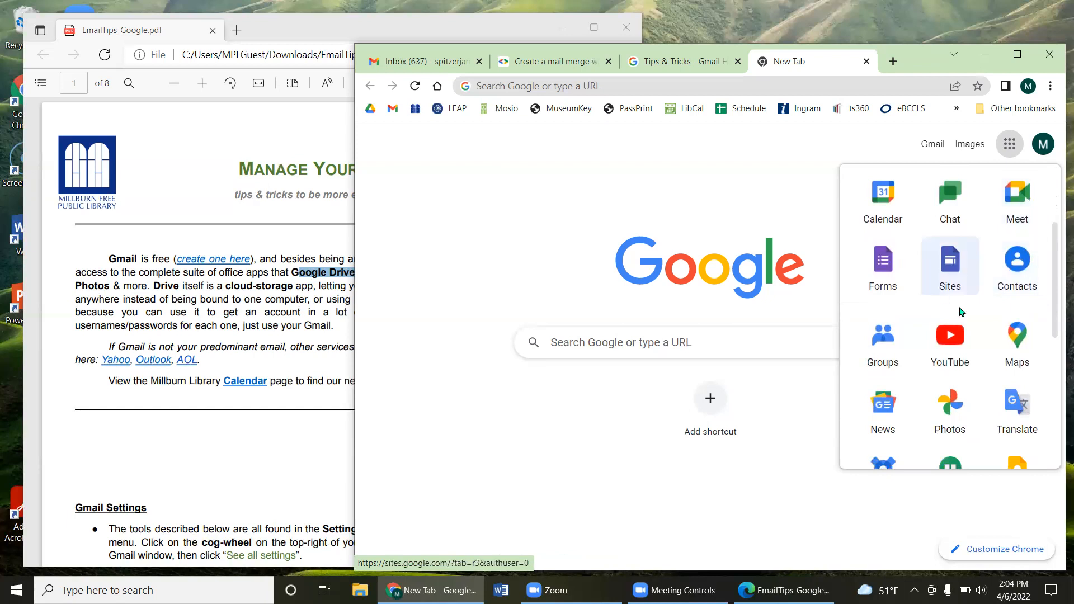
scroll(952, 280, down, 1)
scroll(952, 302, down, 1)
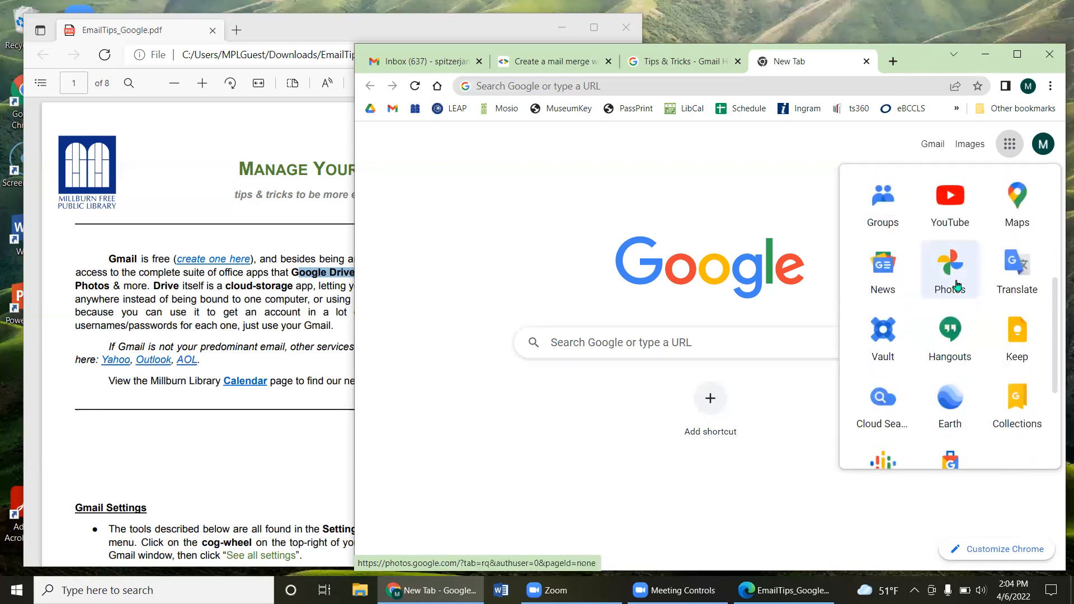
scroll(958, 285, down, 1)
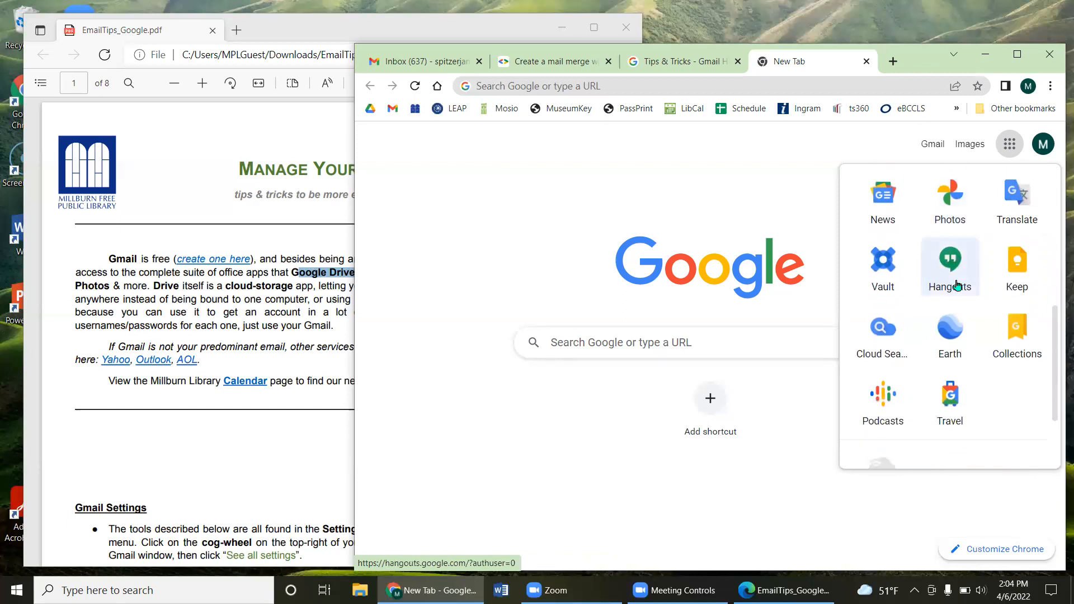
scroll(951, 302, down, 1)
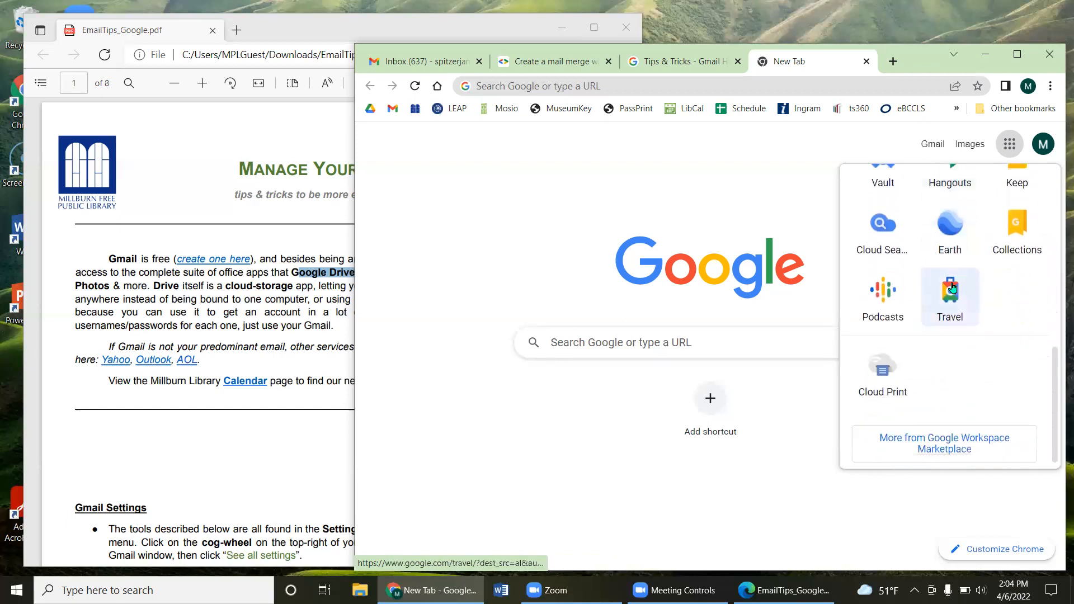
scroll(945, 302, up, 4)
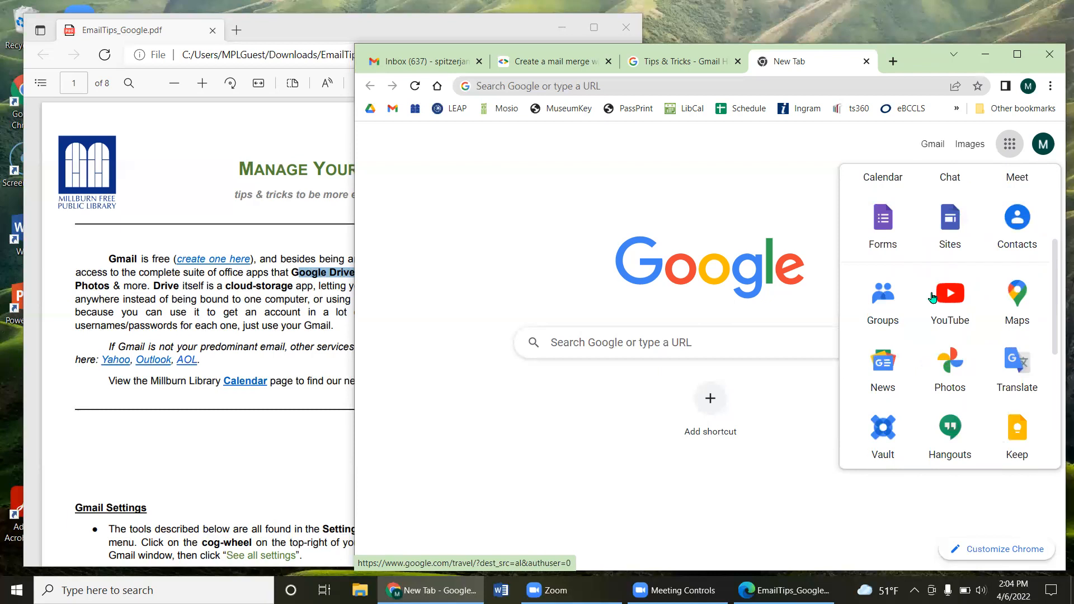
scroll(949, 296, up, 3)
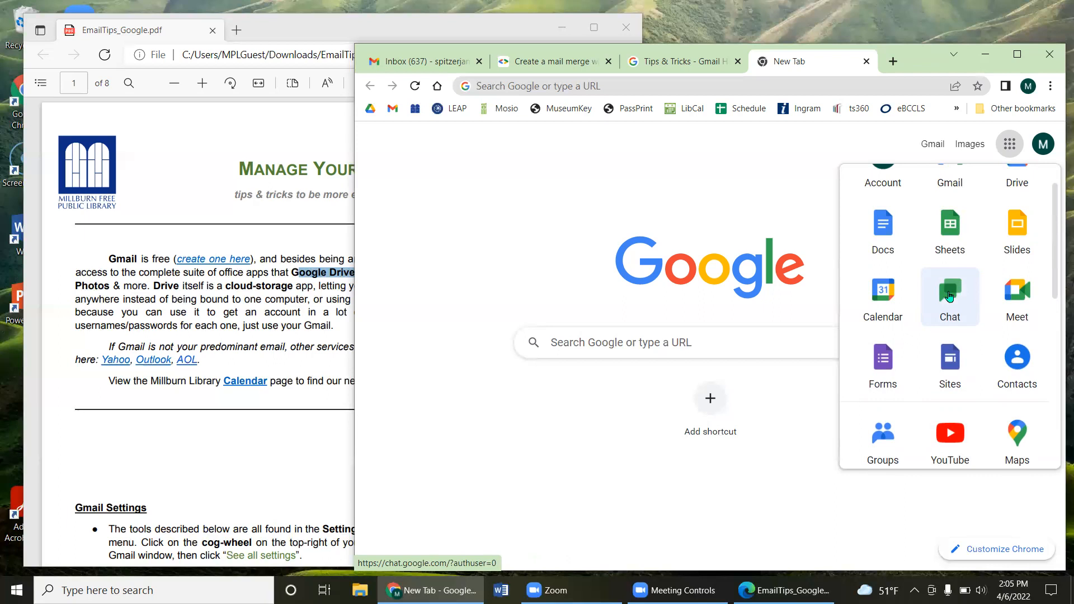
scroll(945, 274, up, 1)
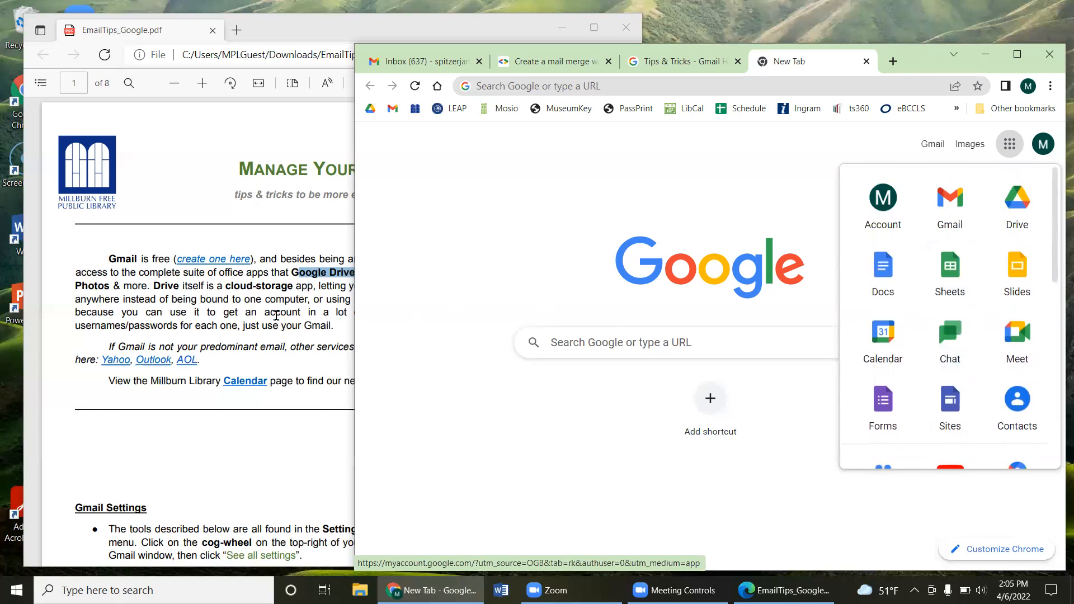
Step: Bring the tips PDF back in front, closing the Google apps panel
click(275, 312)
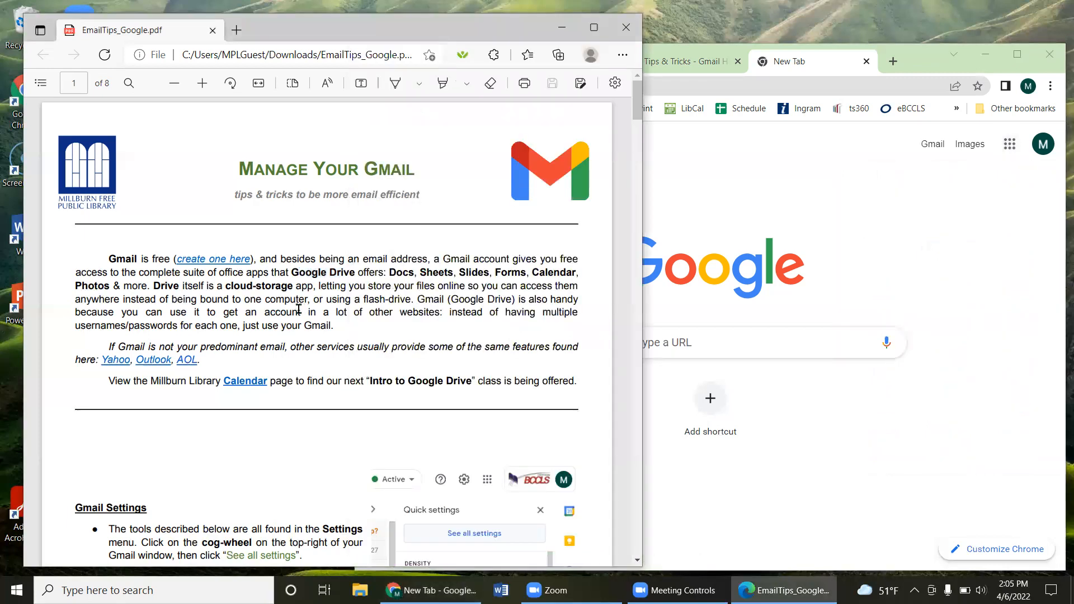
click(1010, 144)
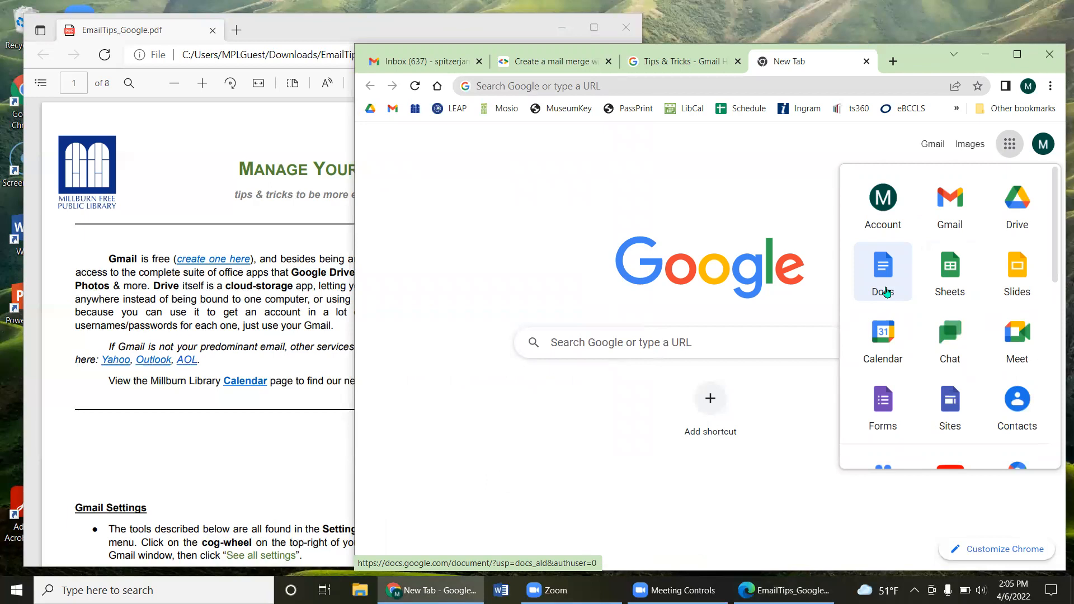
click(326, 341)
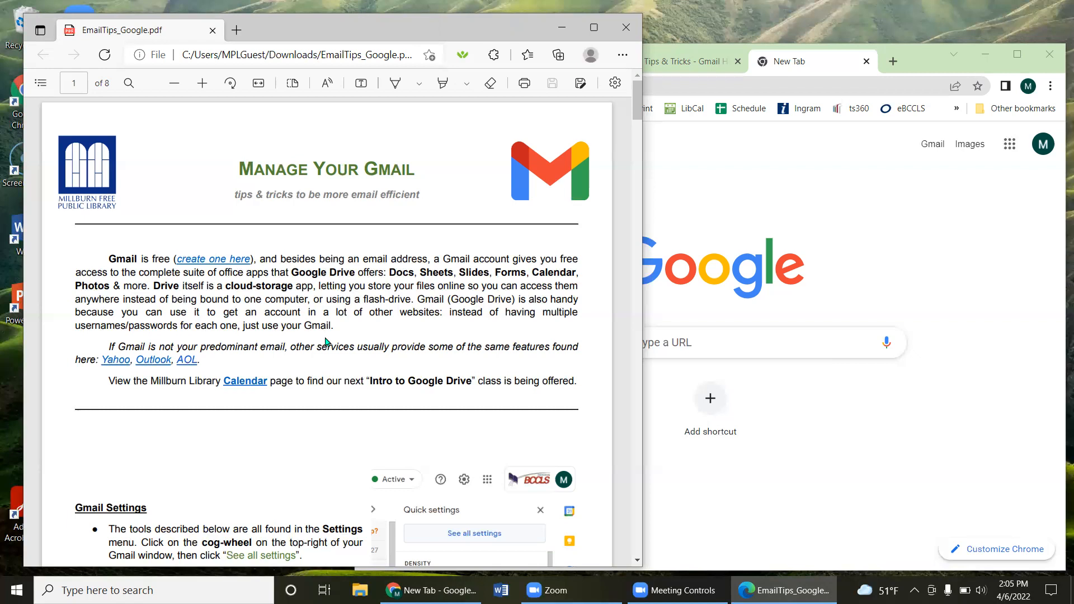
Step: Highlight 'Google Drive' and 'Sheets, Slides' in the PDF, scroll down, then bring Chrome forward
drag(356, 274, 292, 275)
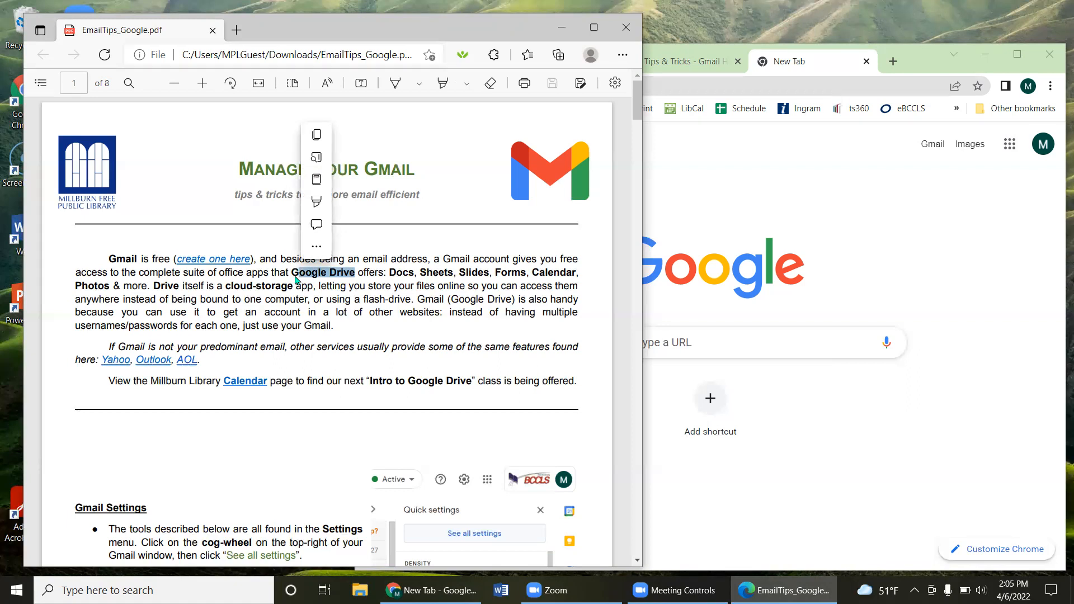
drag(409, 273, 470, 276)
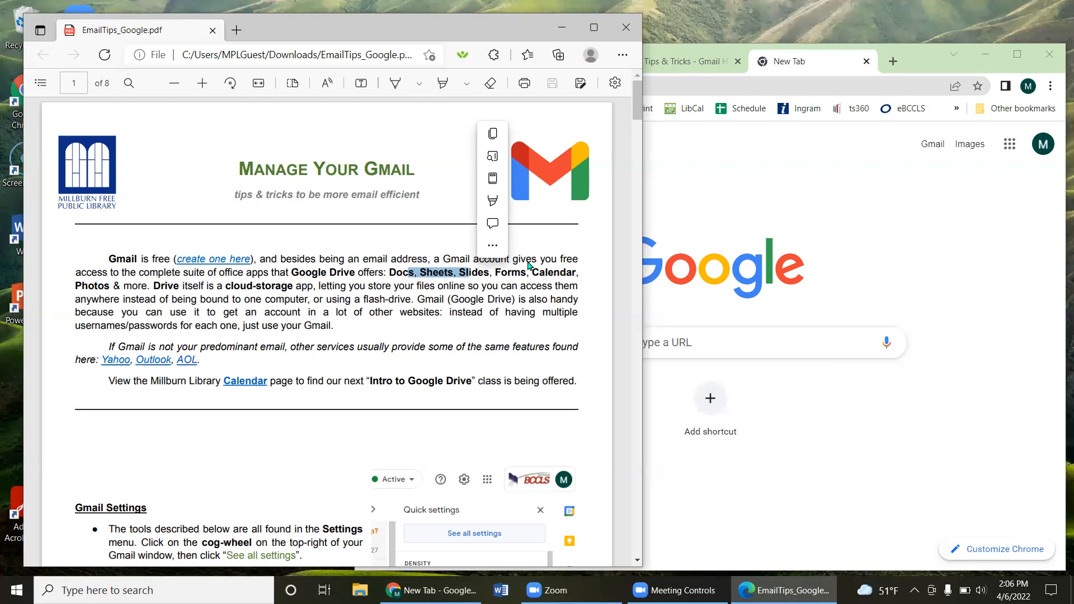
scroll(354, 282, down, 1)
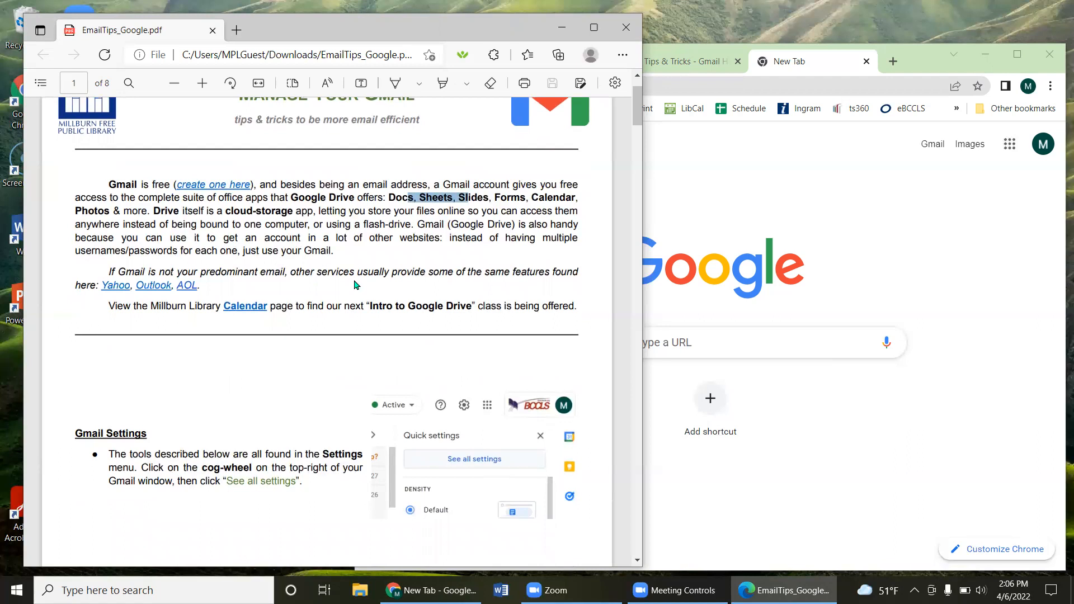
scroll(376, 280, down, 1)
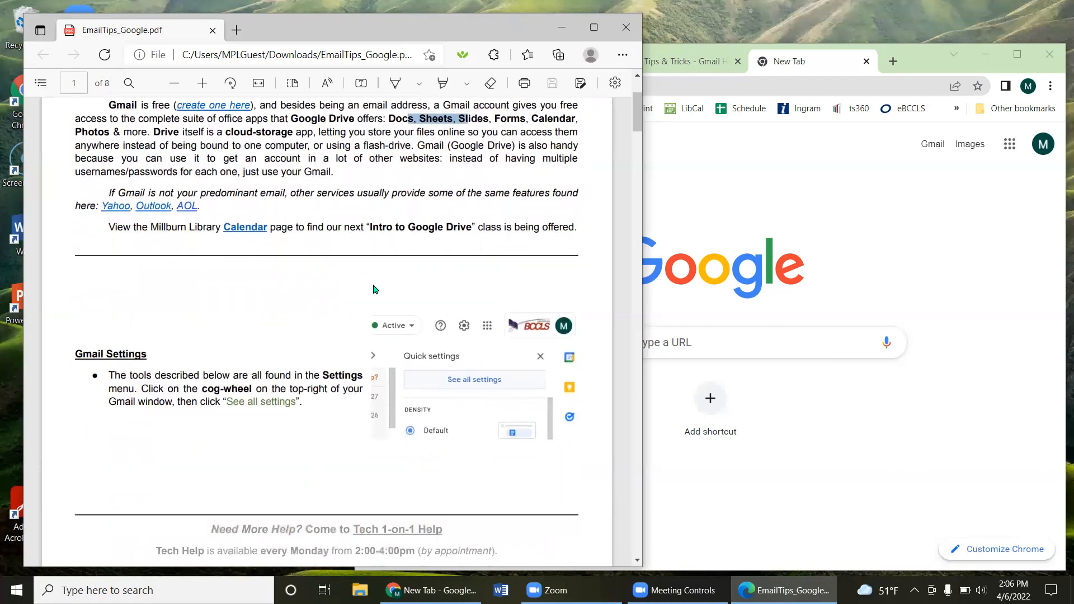
scroll(374, 289, down, 1)
click(857, 206)
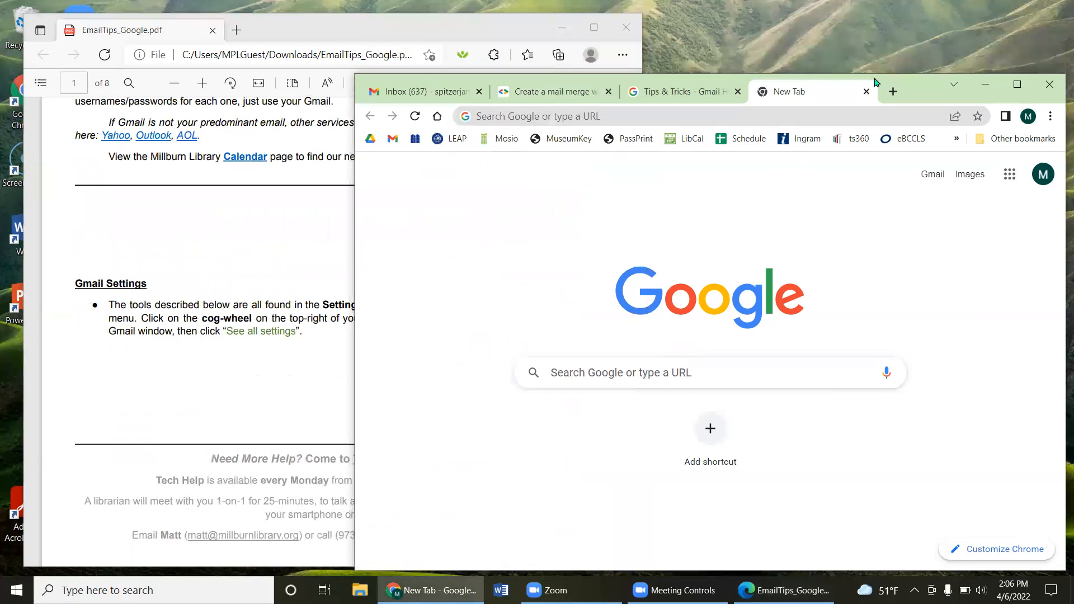
Step: Close the new tab, move and enlarge the Gmail window, then bring the tips PDF forward
click(866, 92)
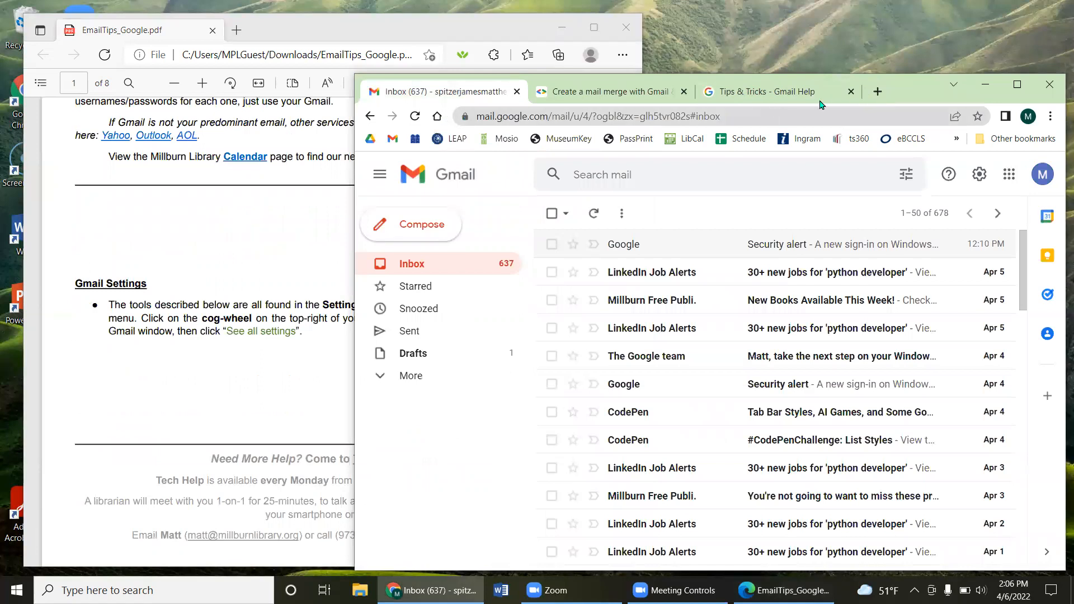
drag(897, 93, 900, 69)
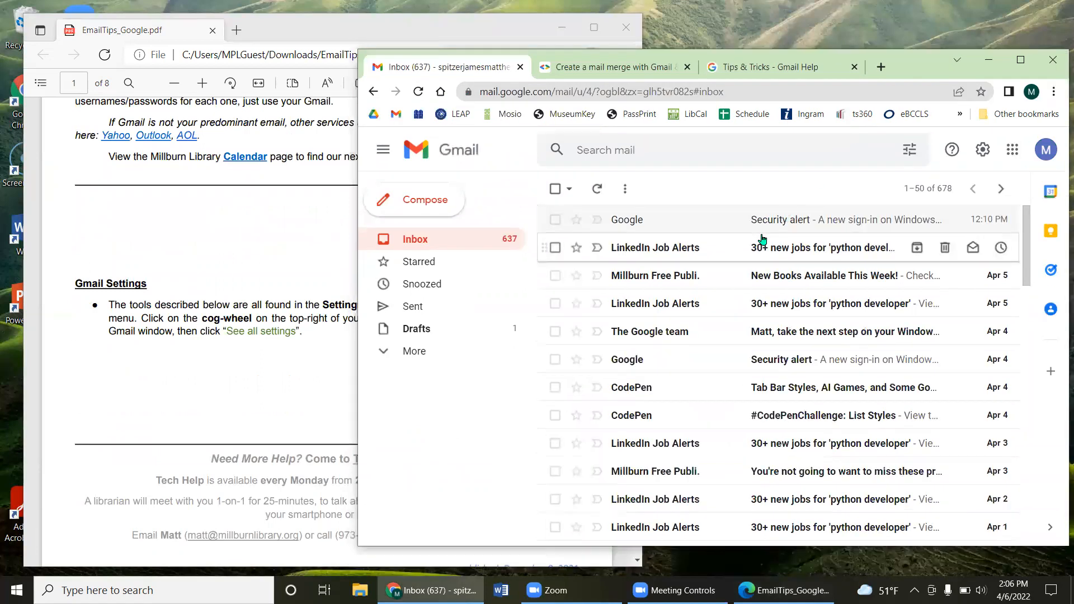
key(ctrl)
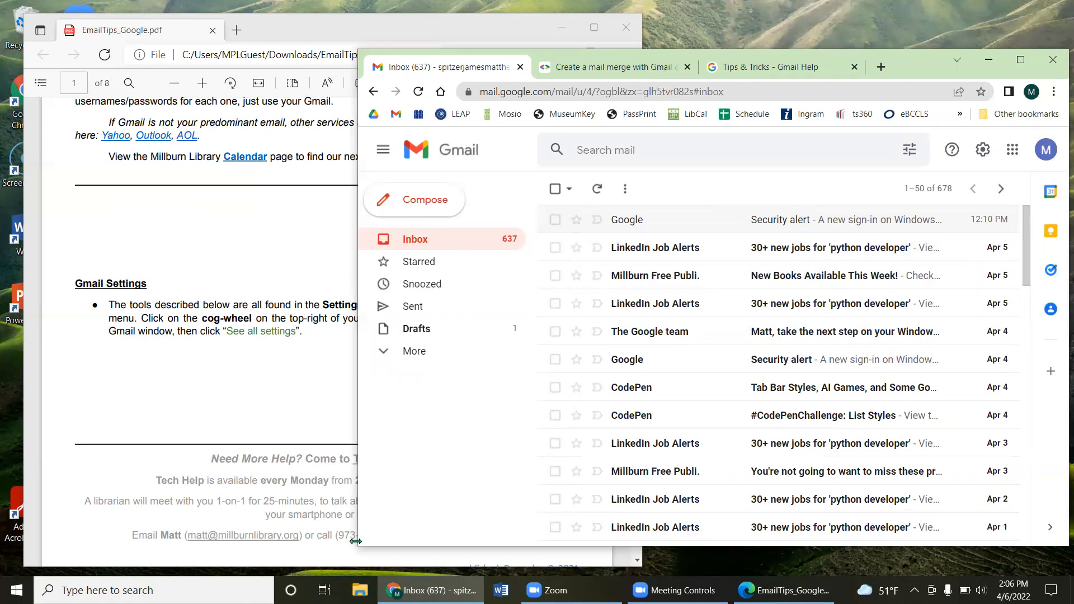
drag(357, 546, 328, 565)
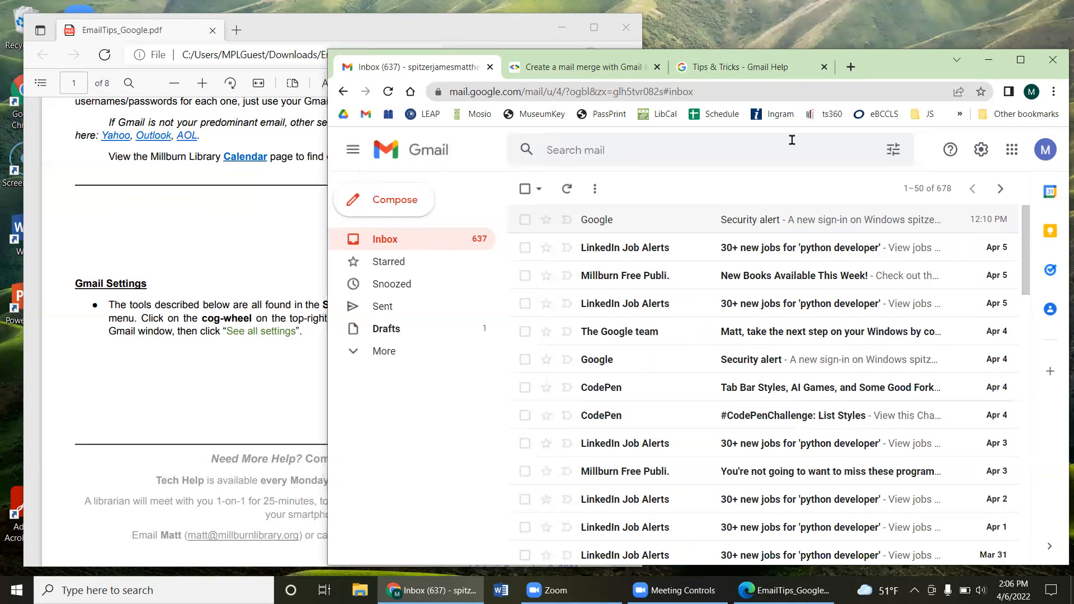
click(404, 4)
drag(903, 71, 902, 66)
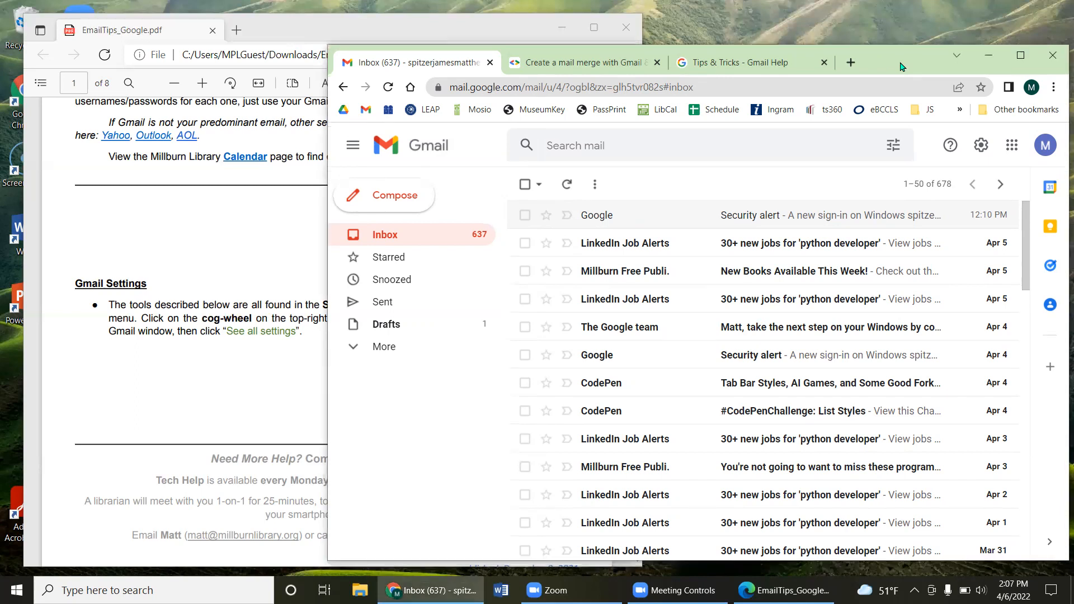
click(95, 400)
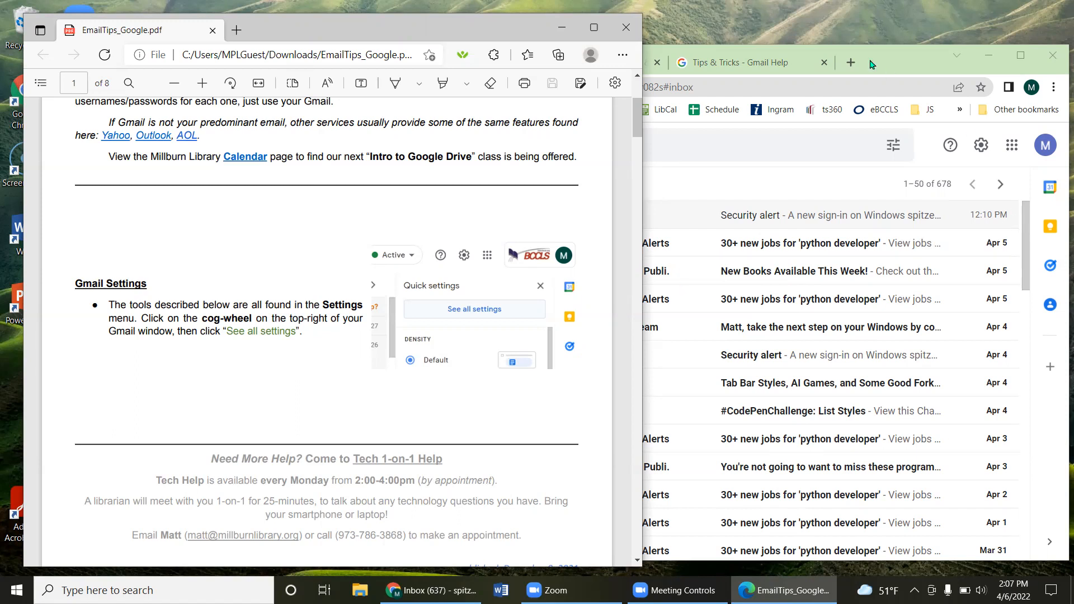
Step: Search Google for 'microsoft 365' in a new tab and expand 'Is Microsoft 365 for free?'
click(851, 62)
text(microsoft 3)
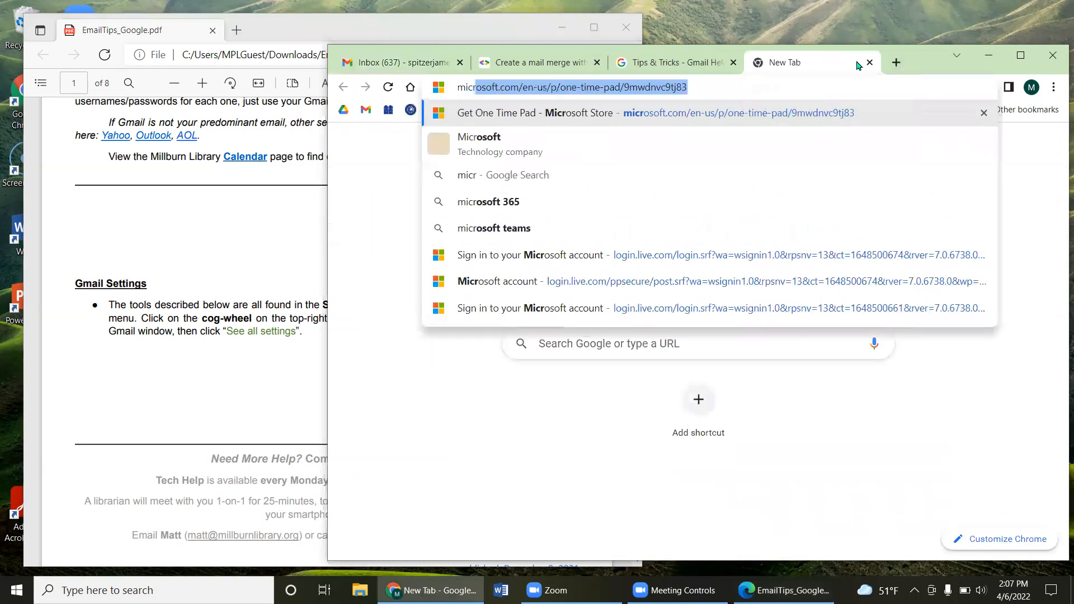
text(65)
key(Return)
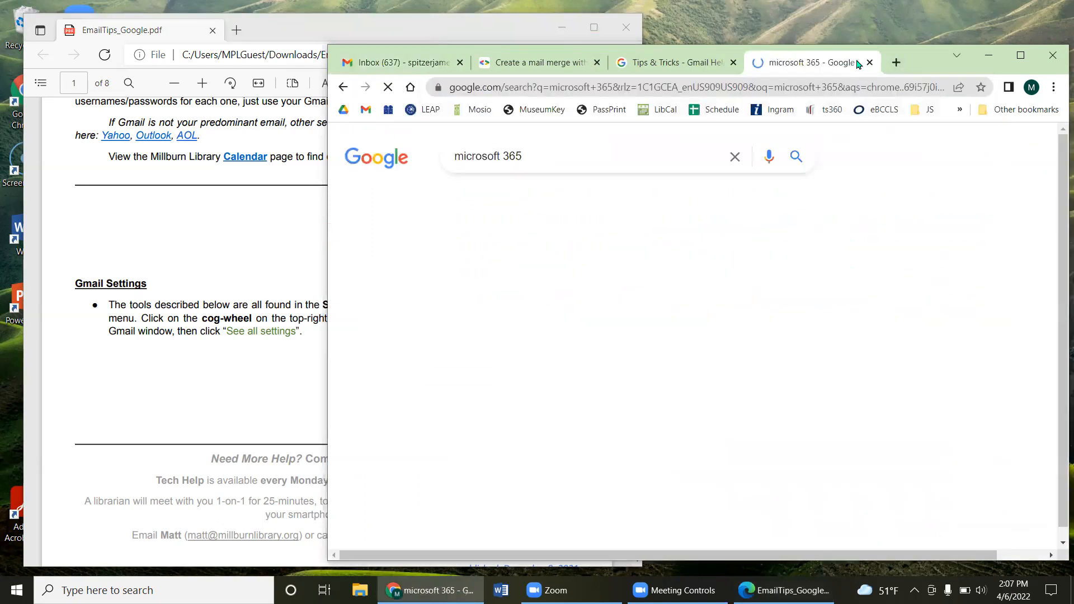
drag(447, 296, 473, 297)
scroll(473, 297, down, 2)
click(476, 328)
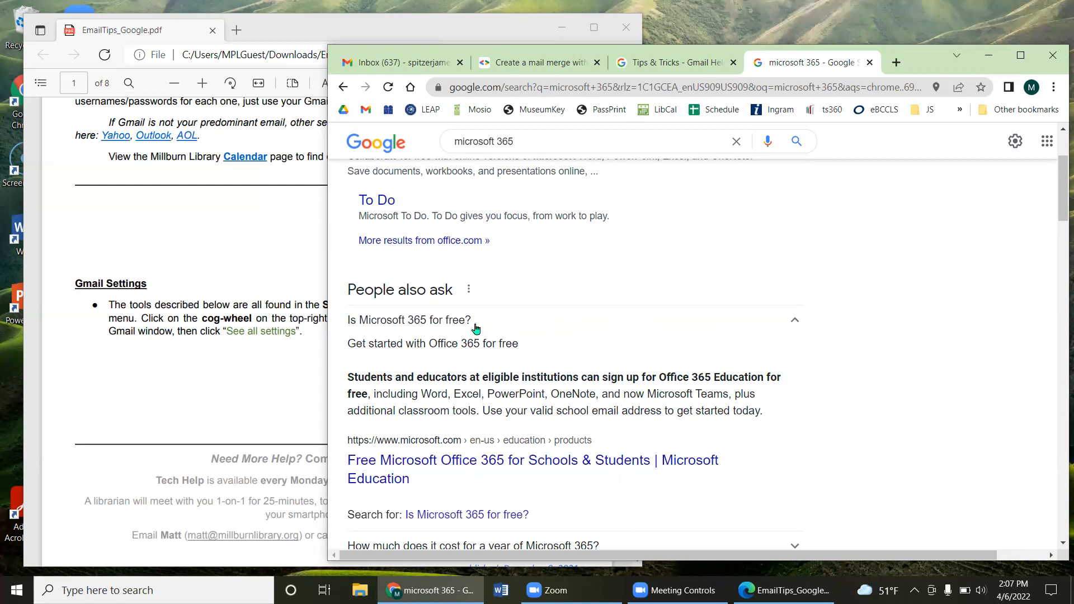
scroll(594, 324, down, 2)
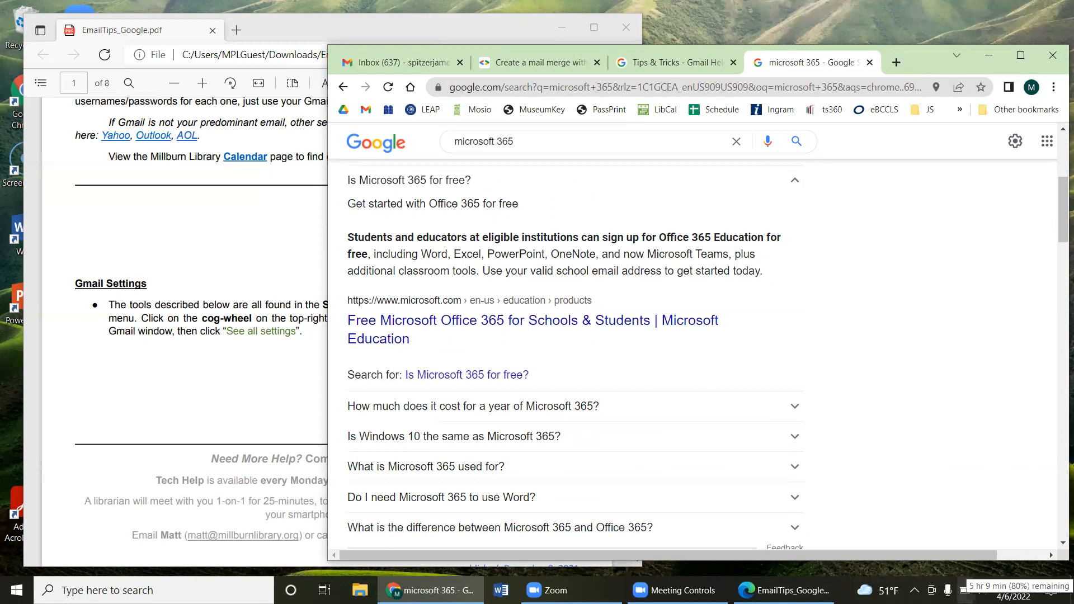
scroll(962, 431, up, 5)
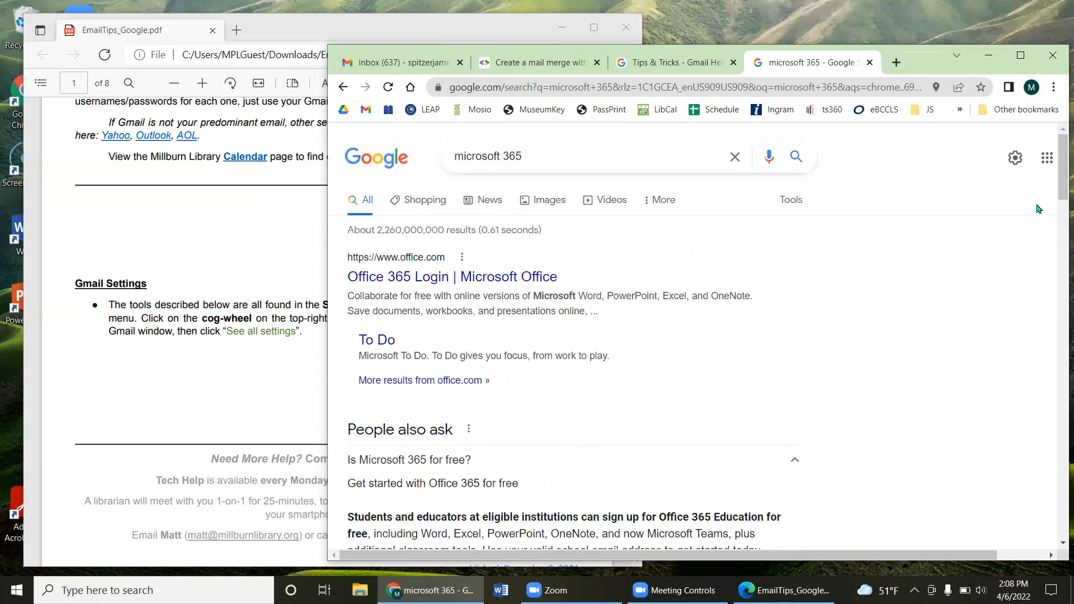
Step: Show the Google apps panel over the microsoft 365 results and widen the browser leftward
click(1047, 157)
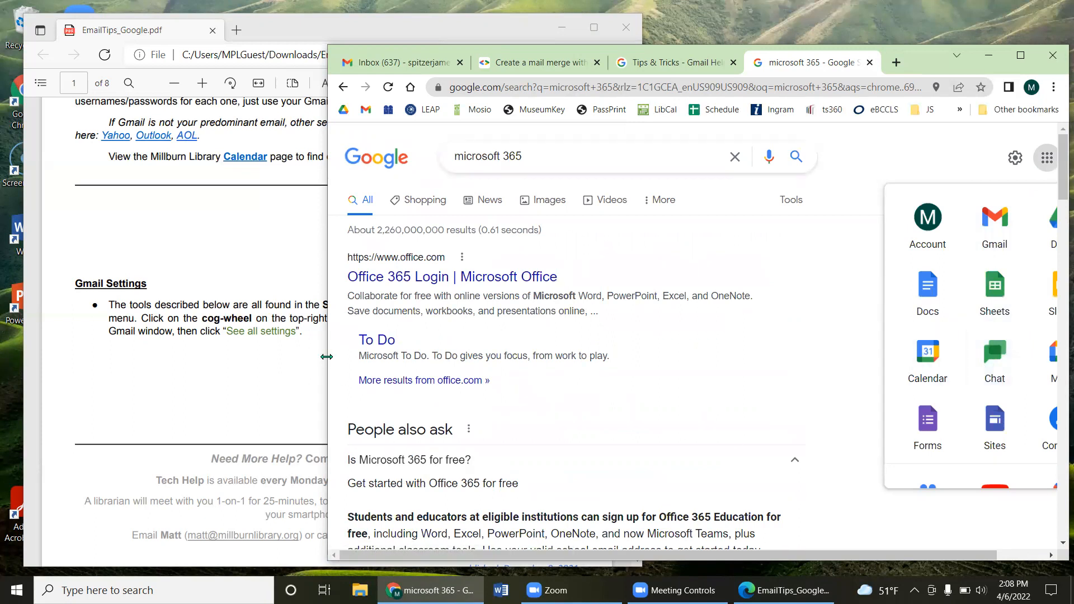
drag(326, 358, 249, 354)
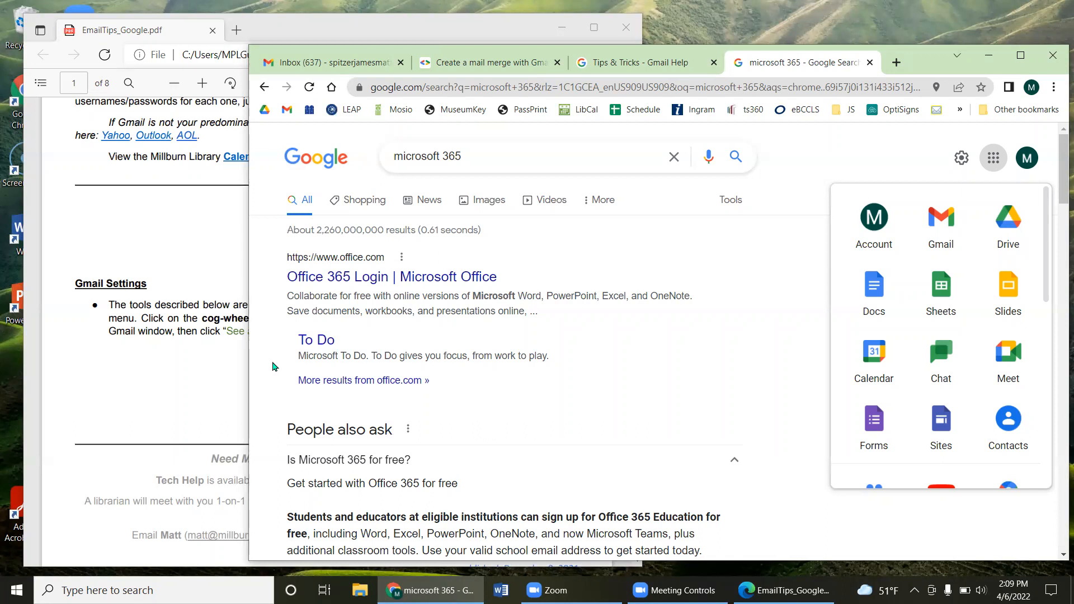
Step: Close the microsoft 365 search tab, scroll the inbox, and bring Gmail back in front of the PDF
click(870, 62)
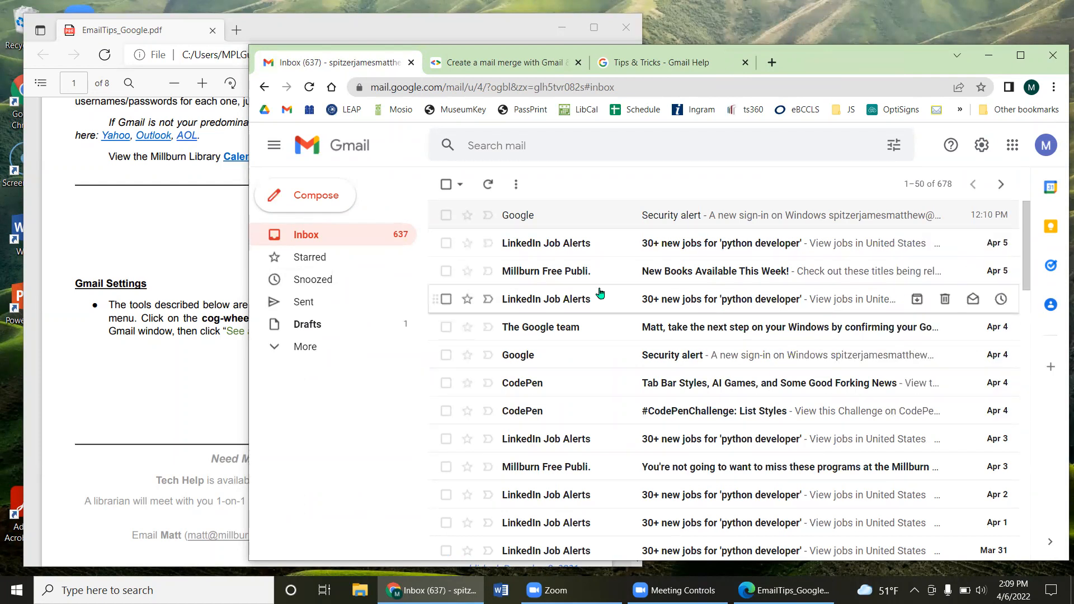
scroll(660, 318, down, 4)
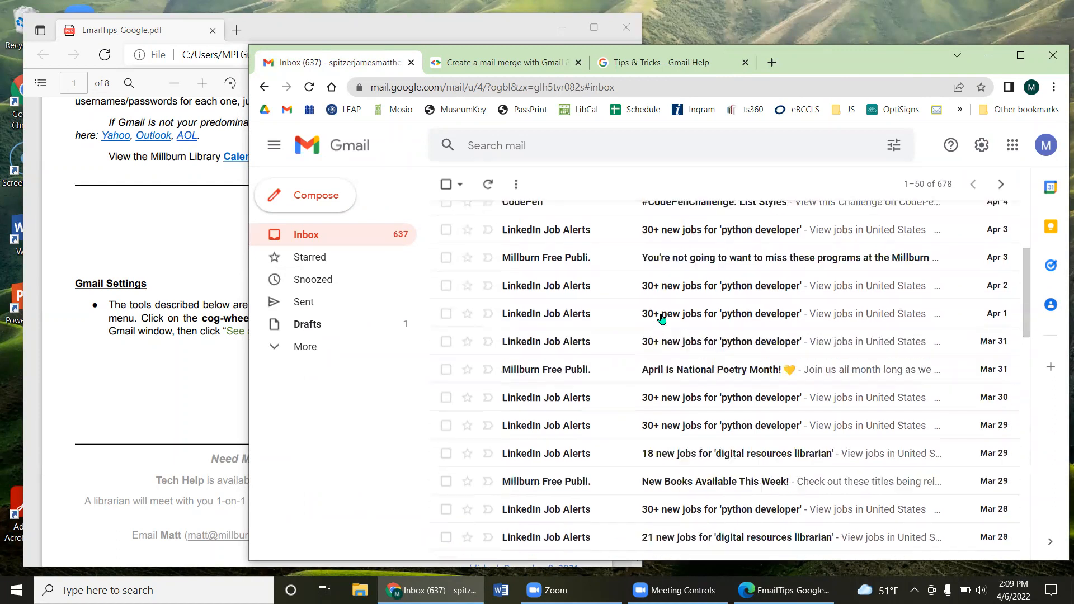
scroll(662, 318, down, 8)
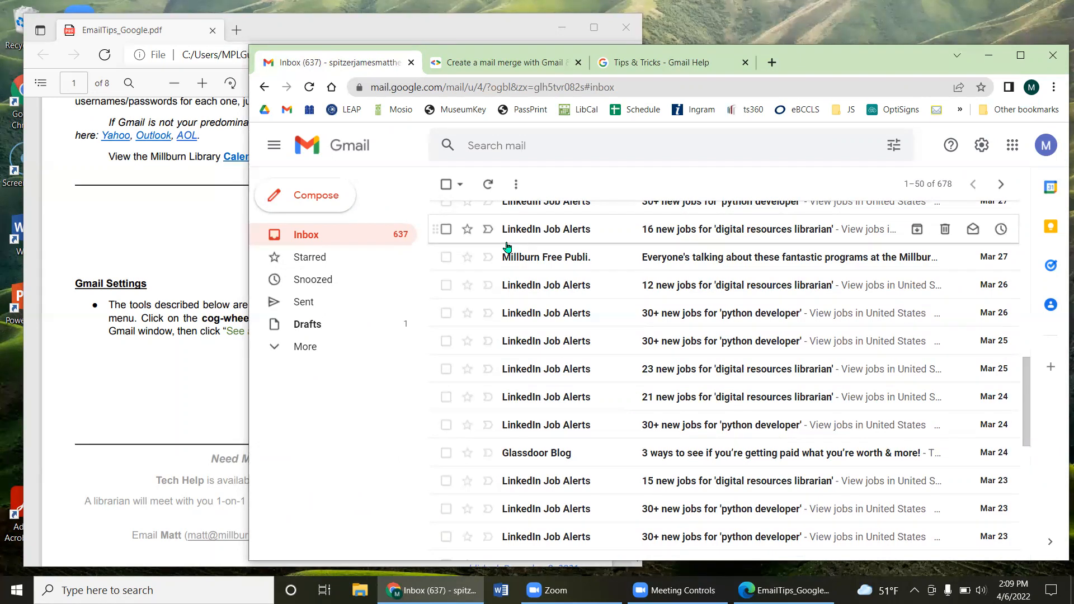
scroll(507, 249, up, 3)
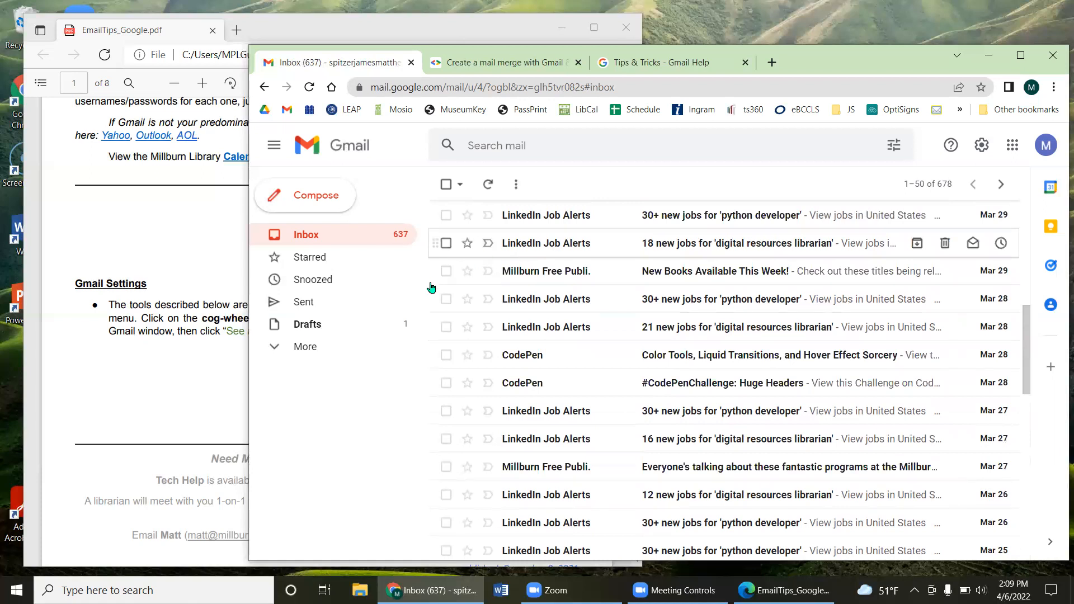
click(207, 413)
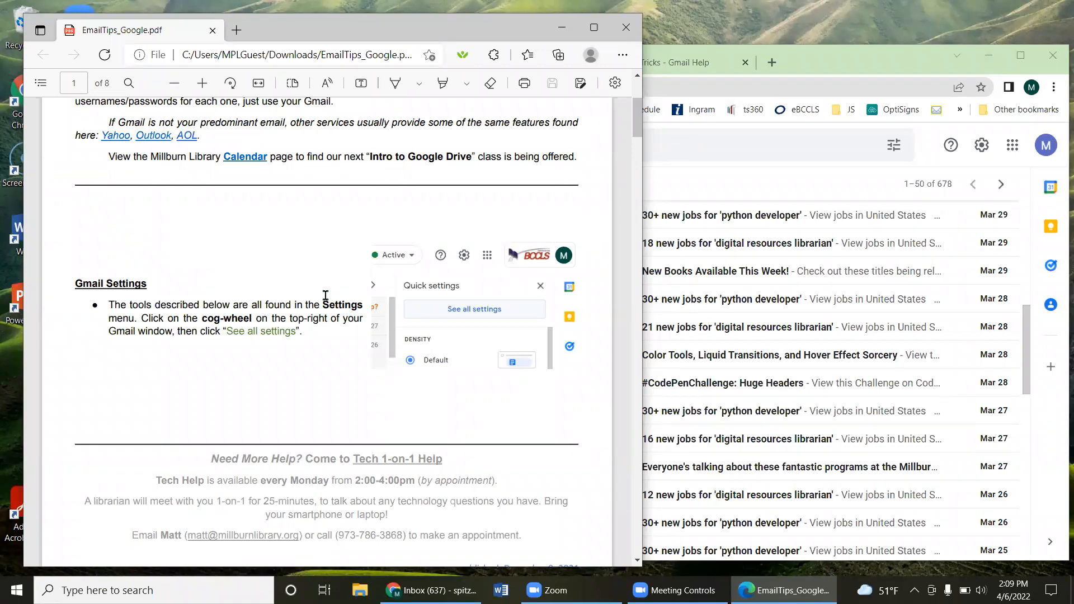
click(839, 70)
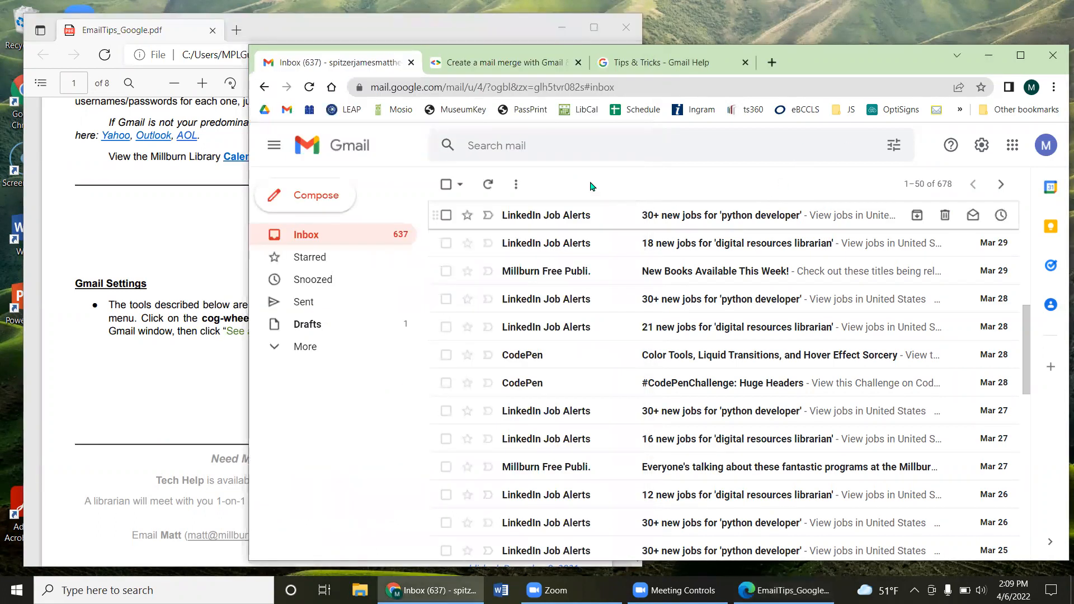
click(980, 154)
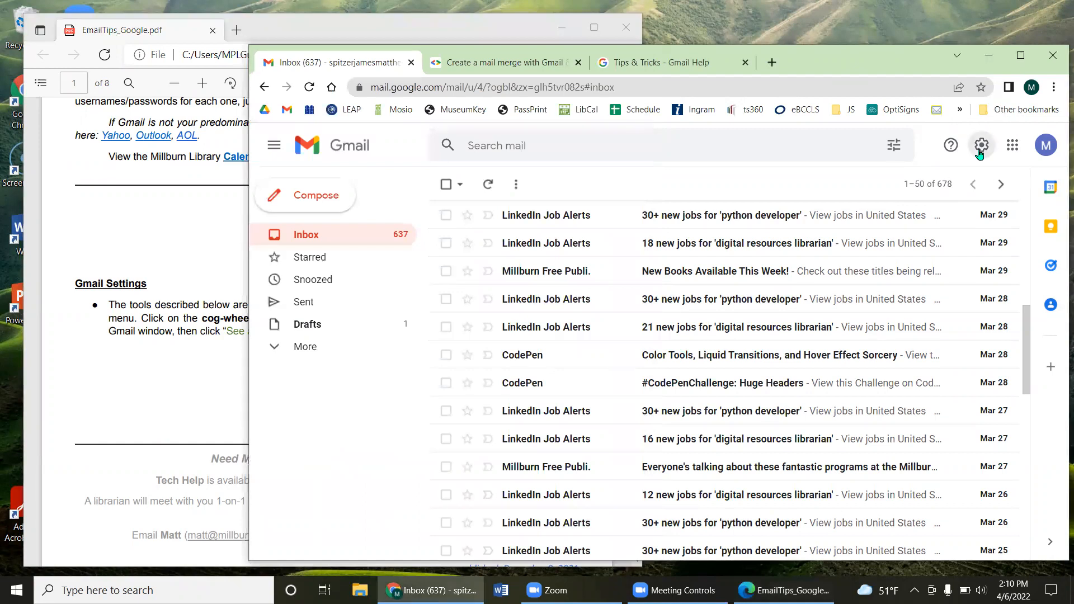
Step: Open Gmail's full settings page from the quick settings panel
click(979, 155)
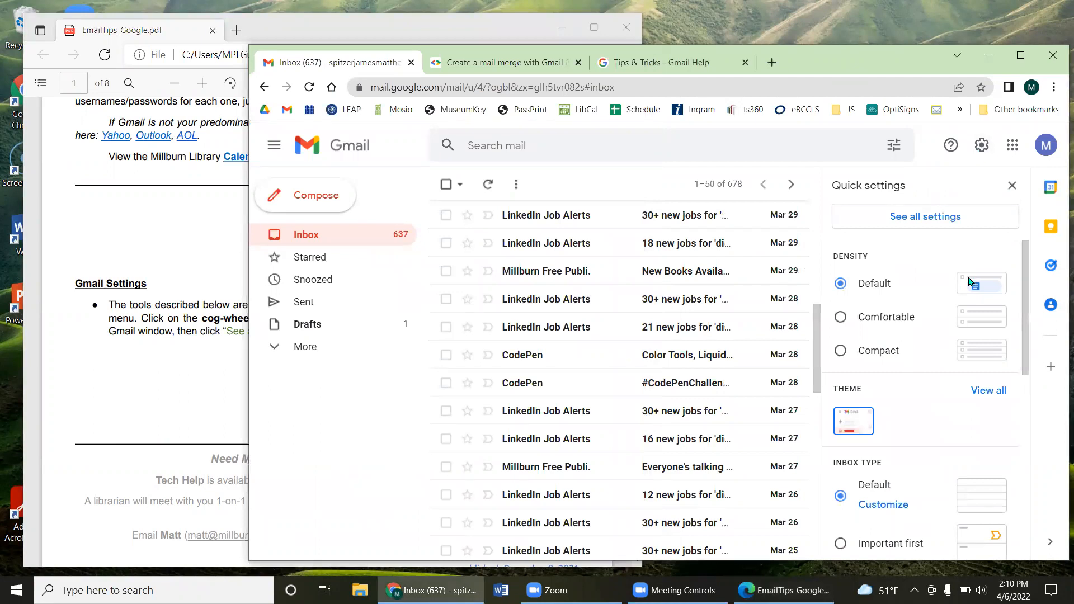
scroll(929, 330, down, 5)
scroll(912, 361, down, 3)
scroll(904, 365, up, 8)
click(948, 219)
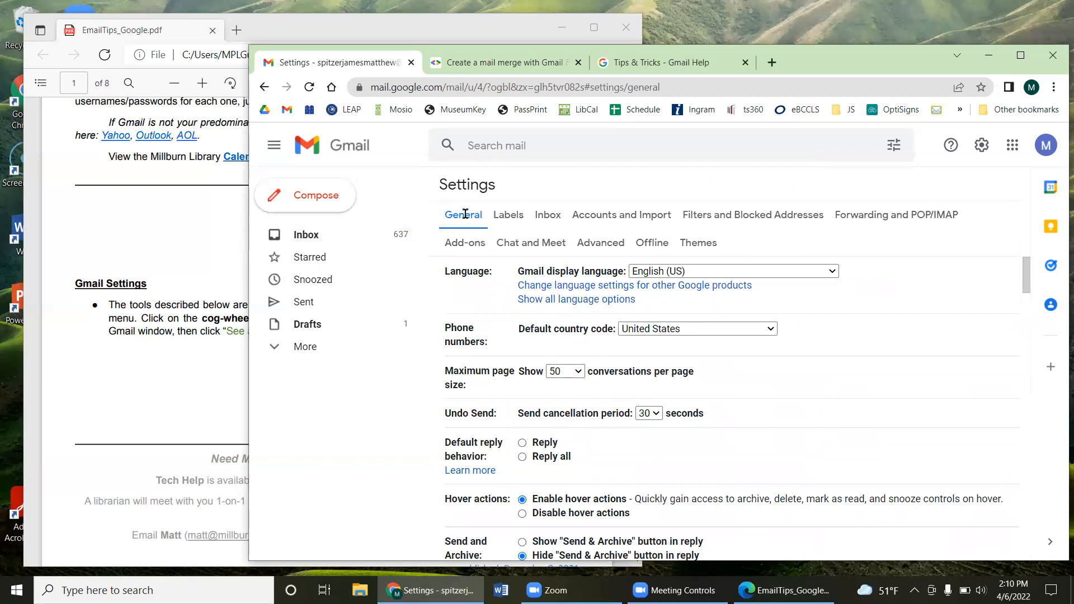
scroll(625, 367, down, 20)
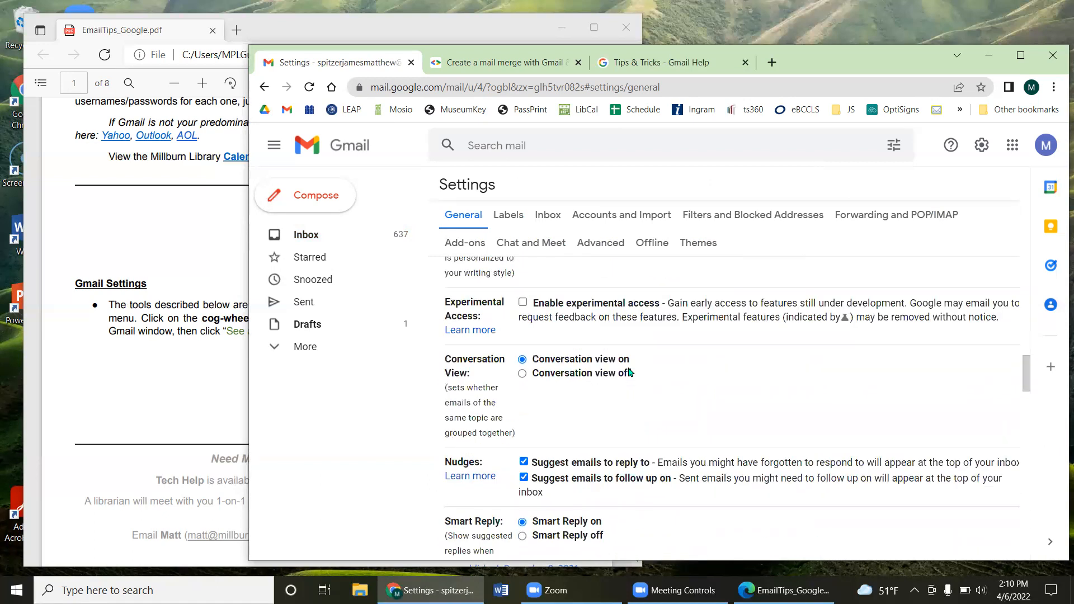
scroll(630, 369, down, 5)
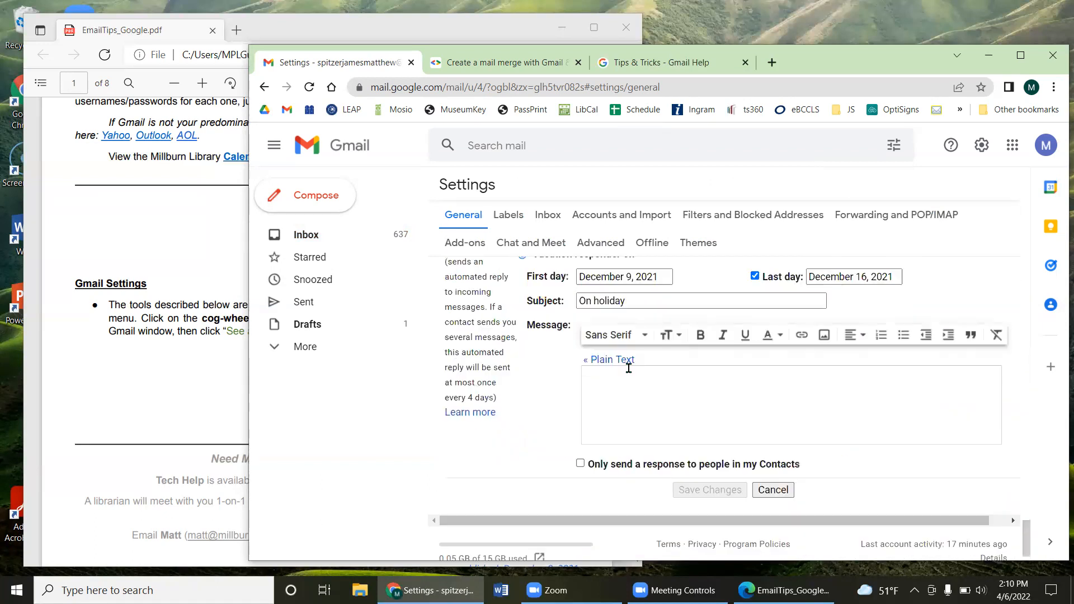
Step: Browse the Labels, Inbox, Accounts, Filters, Forwarding, Chat, Advanced, Offline and Themes tabs, then return to General
click(507, 214)
click(565, 215)
click(607, 219)
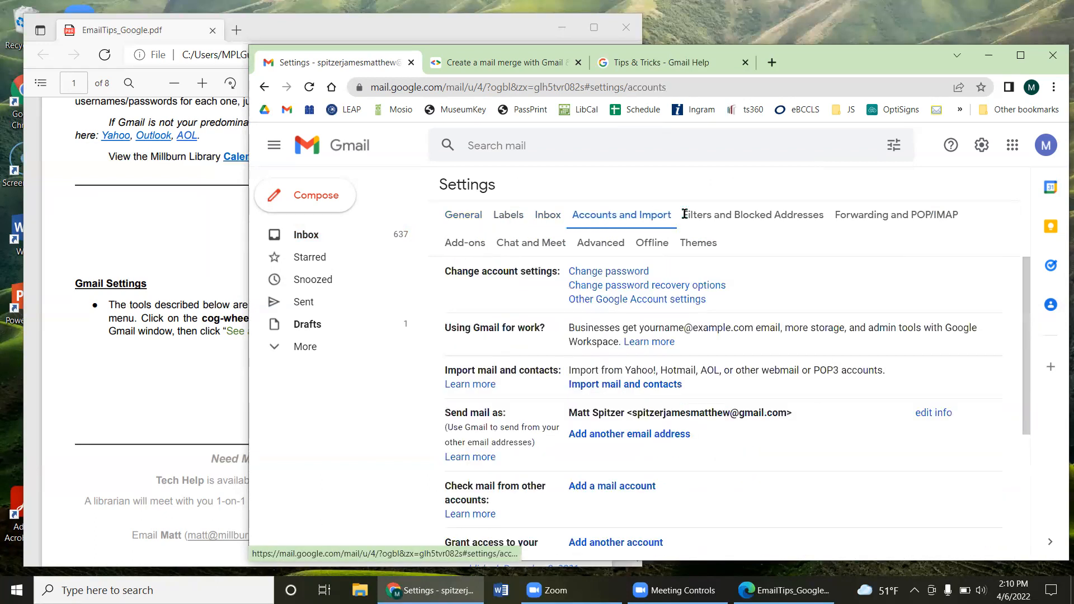
click(721, 219)
click(863, 220)
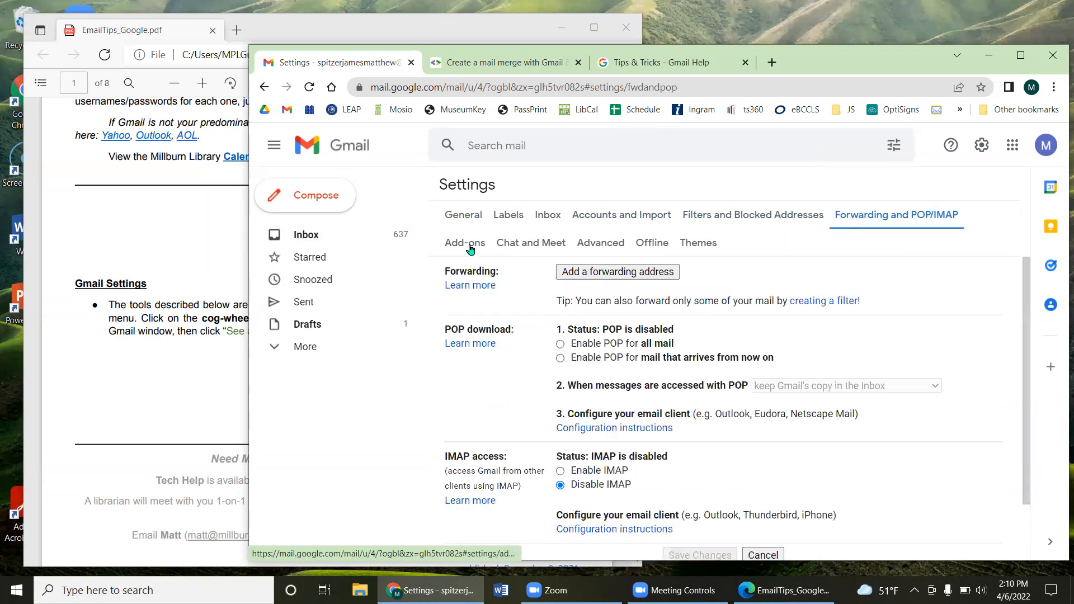
click(537, 237)
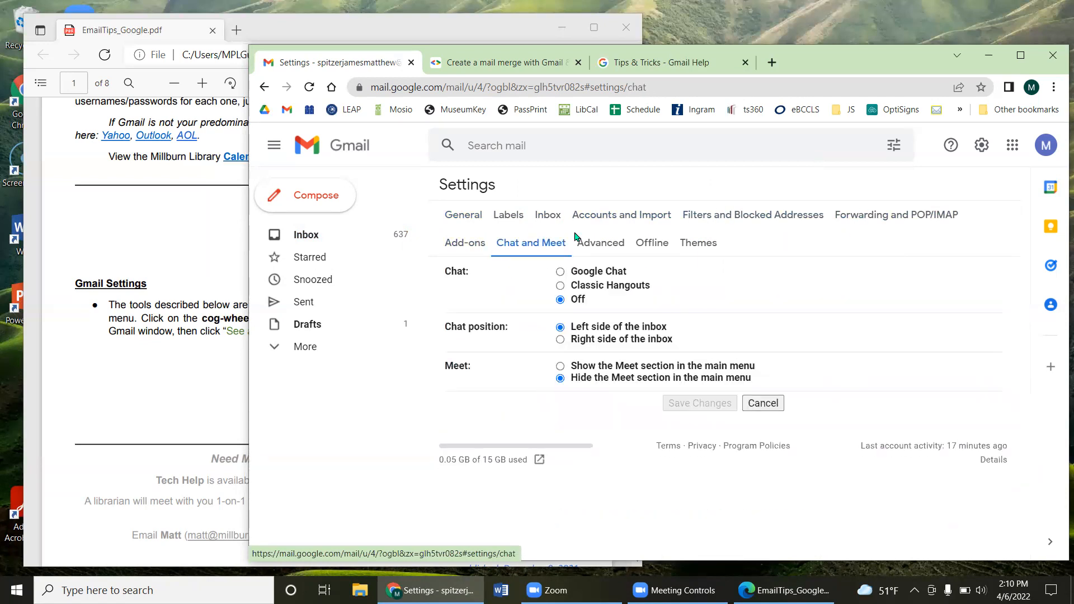
click(590, 244)
click(644, 244)
click(709, 245)
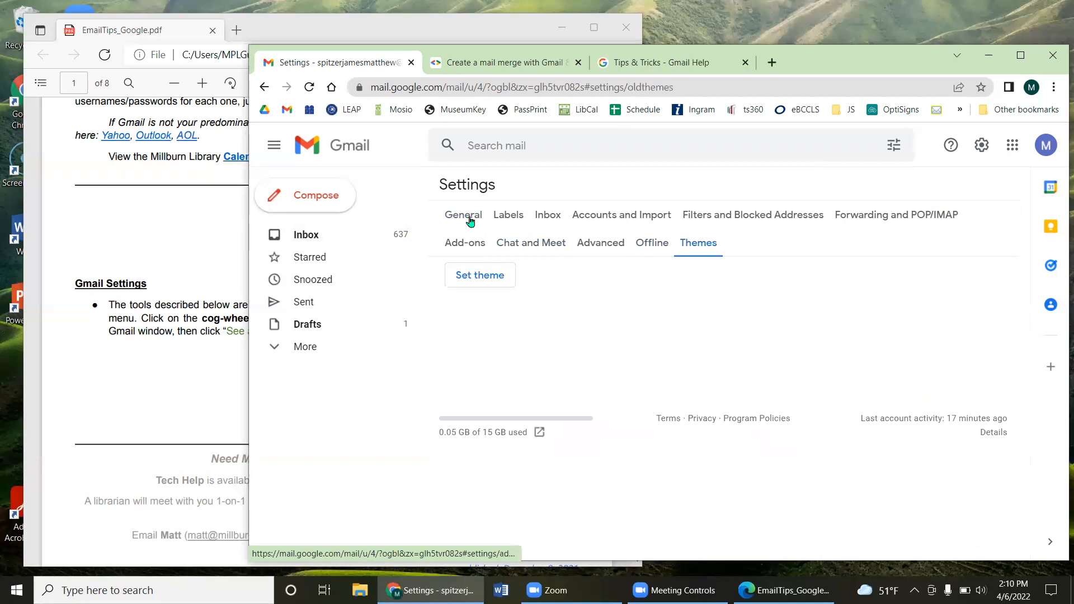
click(464, 217)
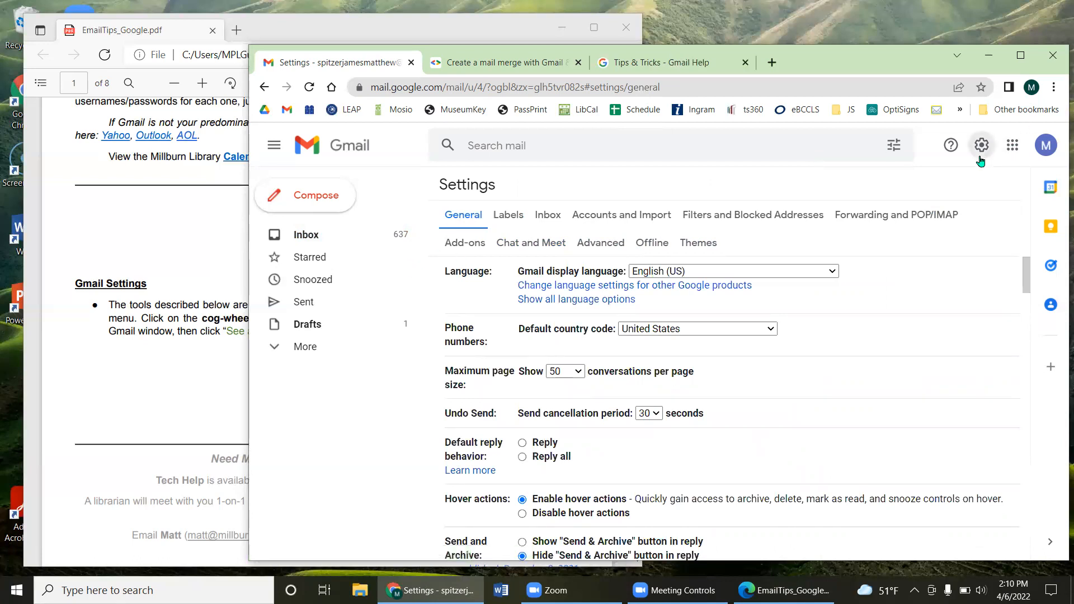
Step: Bring Gmail Settings in front of the PDF and scroll General down to the Signature section
click(216, 348)
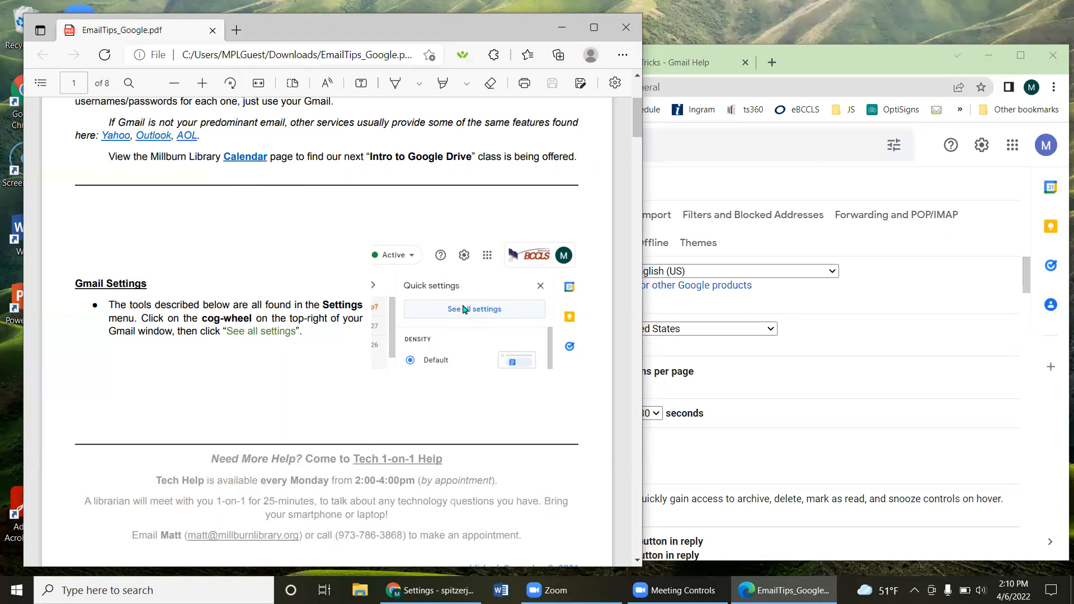
click(791, 191)
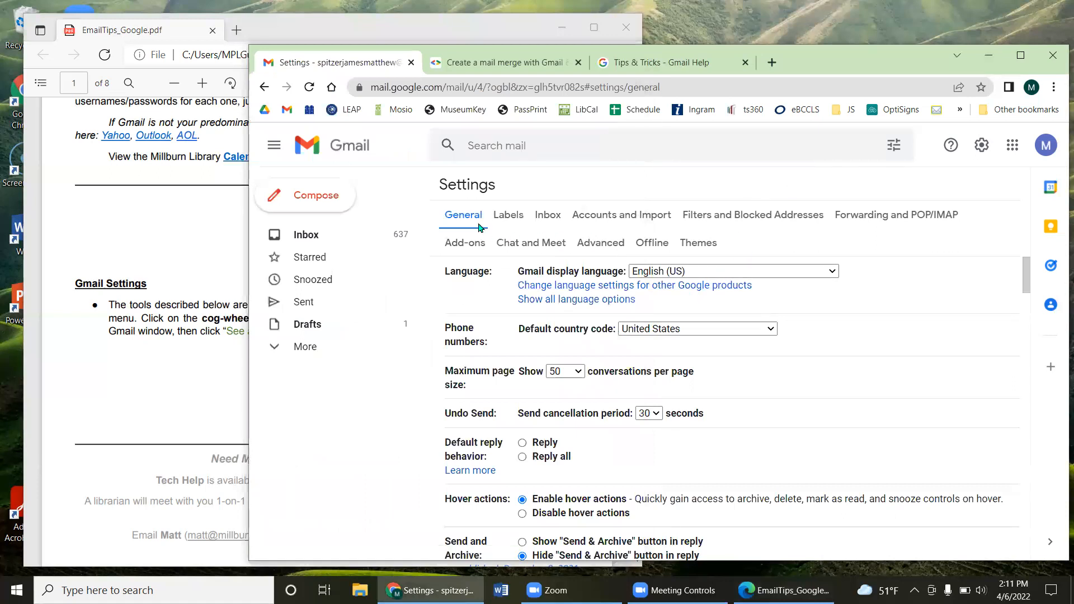
click(465, 214)
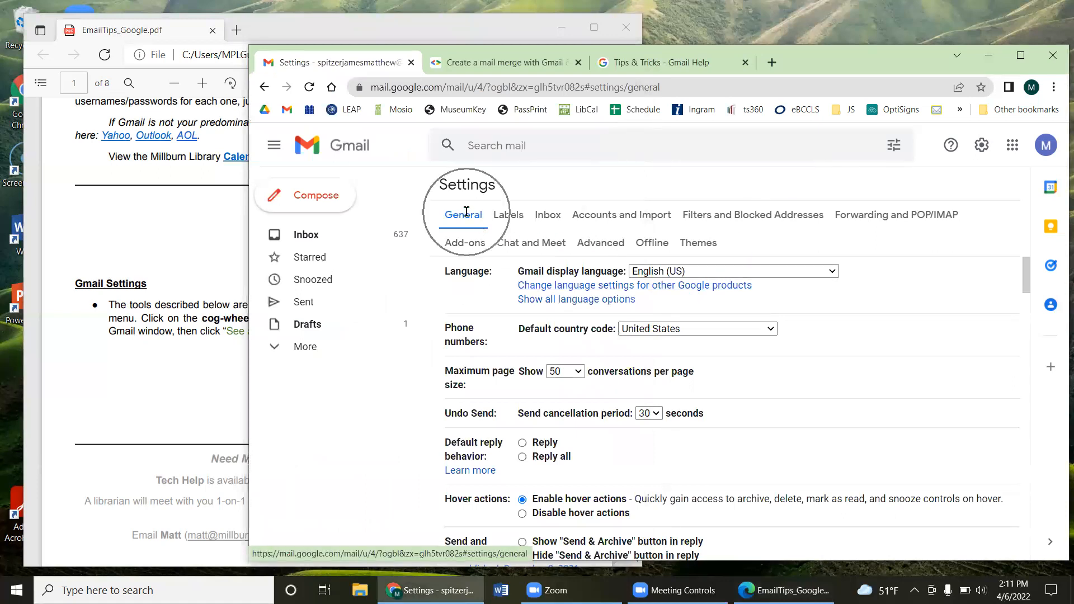
click(460, 218)
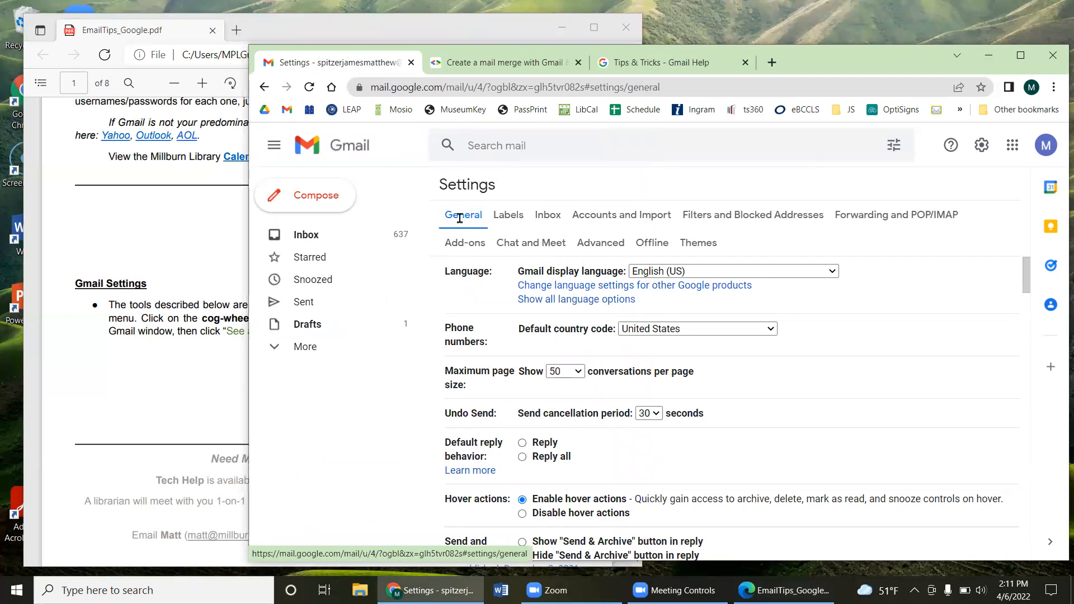
scroll(679, 354, down, 7)
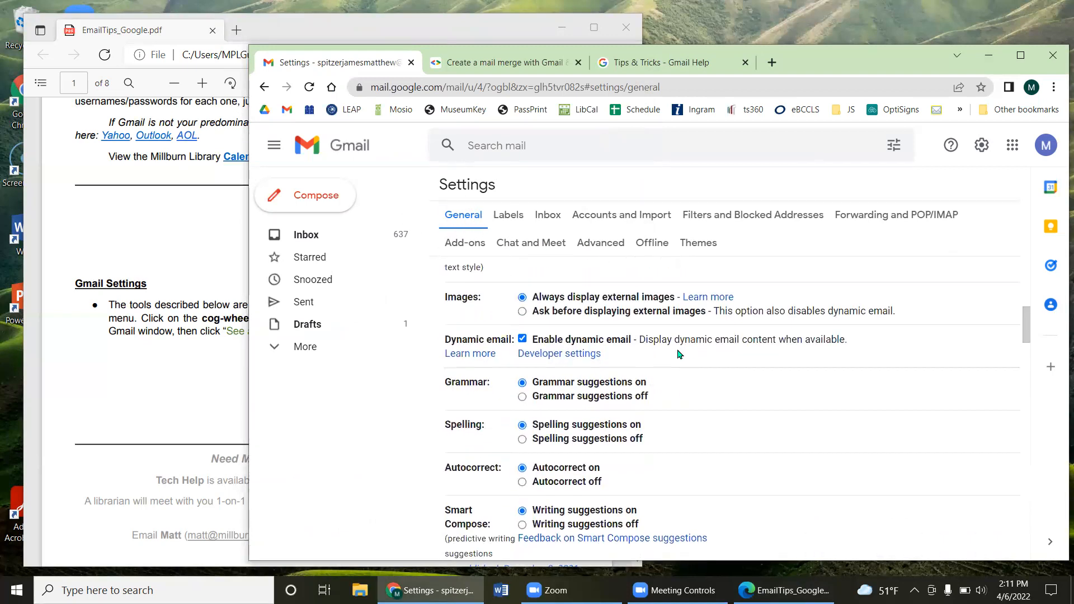
scroll(679, 355, down, 2)
scroll(678, 352, down, 1)
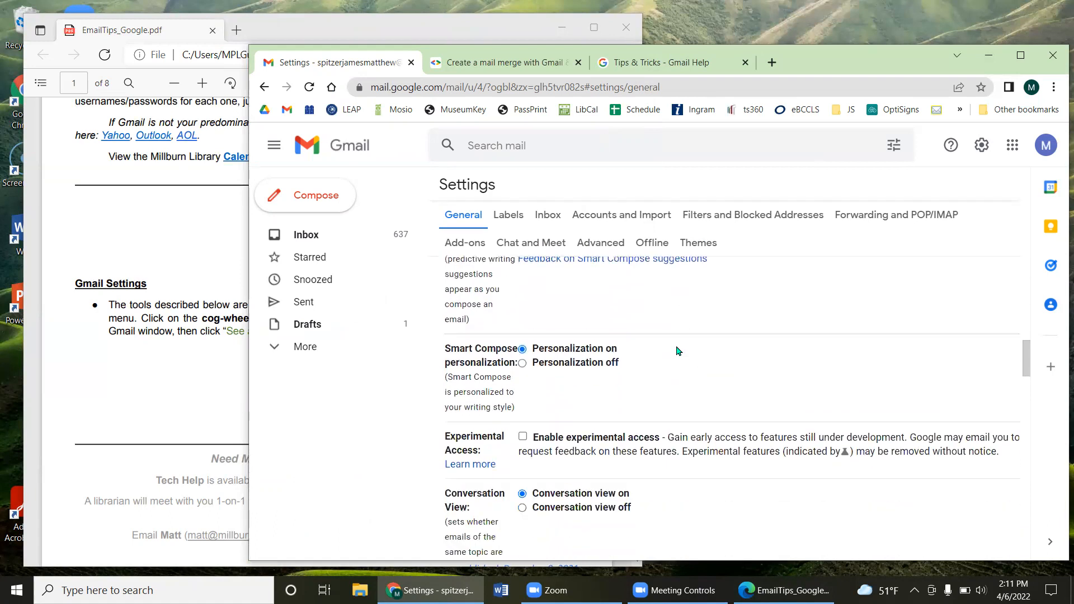
scroll(677, 352, down, 4)
scroll(671, 353, down, 10)
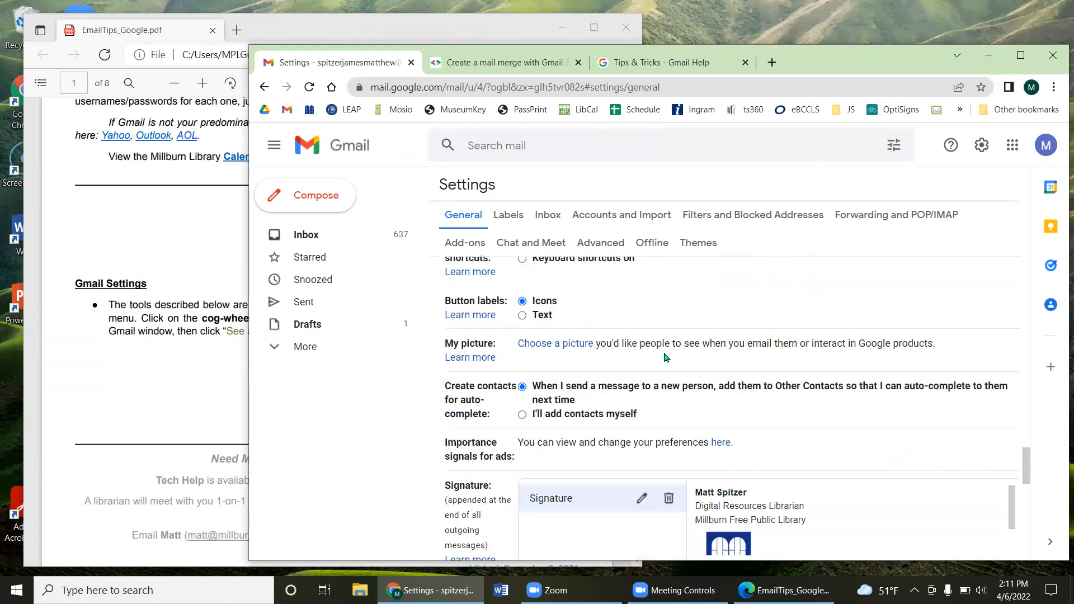
scroll(666, 357, down, 3)
scroll(597, 384, down, 2)
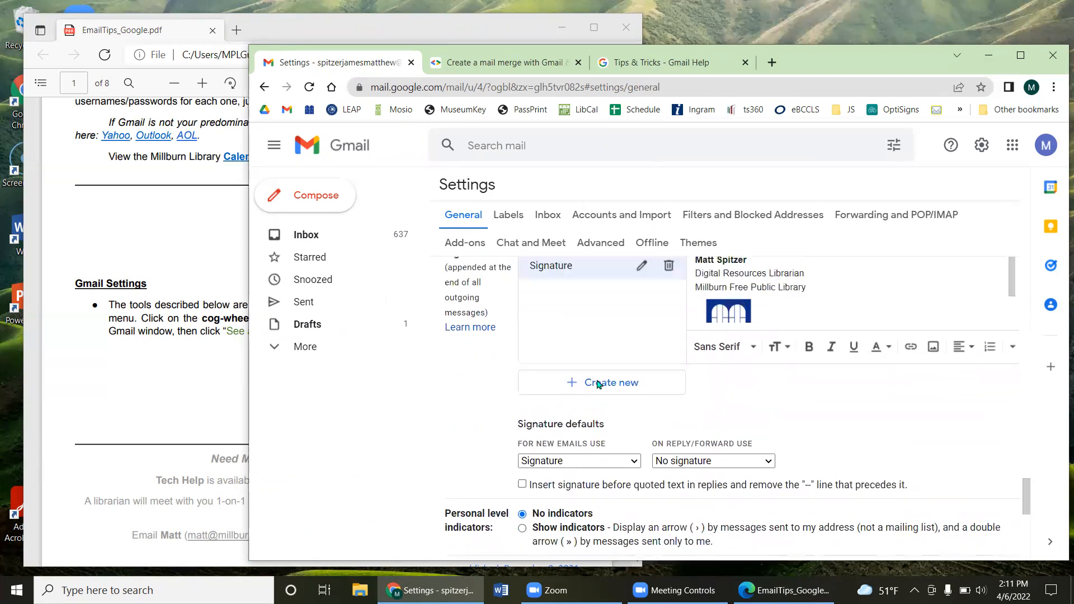
scroll(598, 384, up, 2)
drag(453, 342, 487, 344)
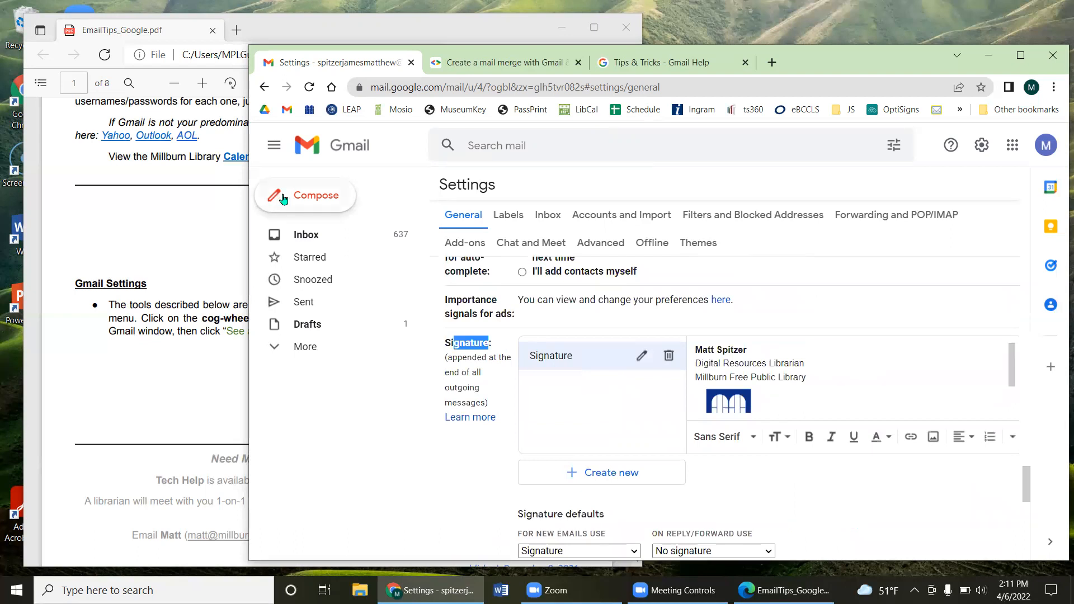
Step: Start a new message and delete its default signature block
click(300, 201)
drag(759, 459, 663, 369)
key(BackSpace)
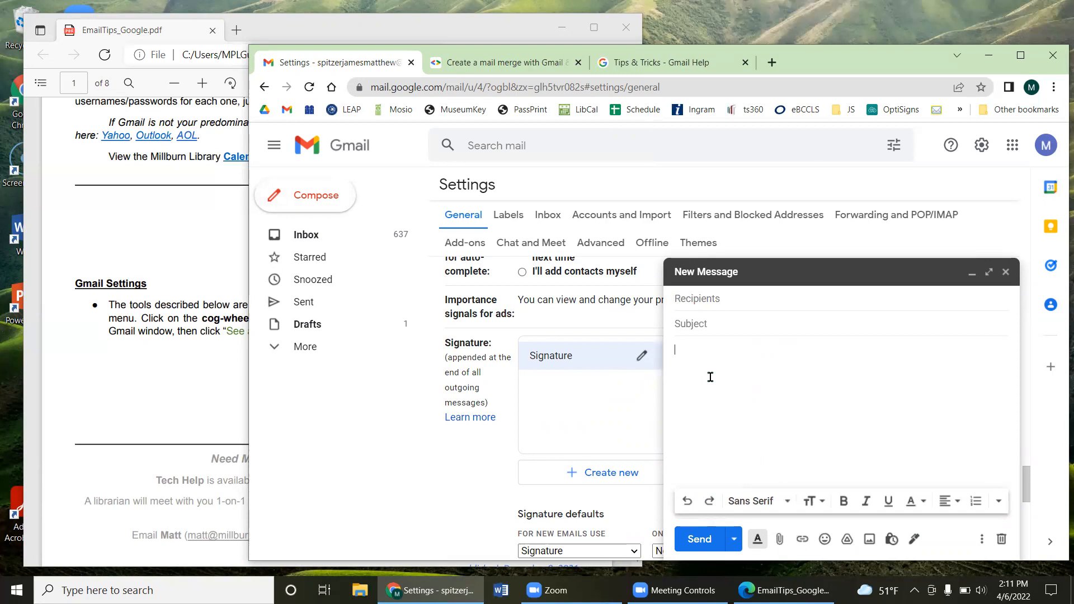
Step: Type template lines dear, body, Thanks, My name, phone, email, website, then close the draft
text(dear  )
text(body   )
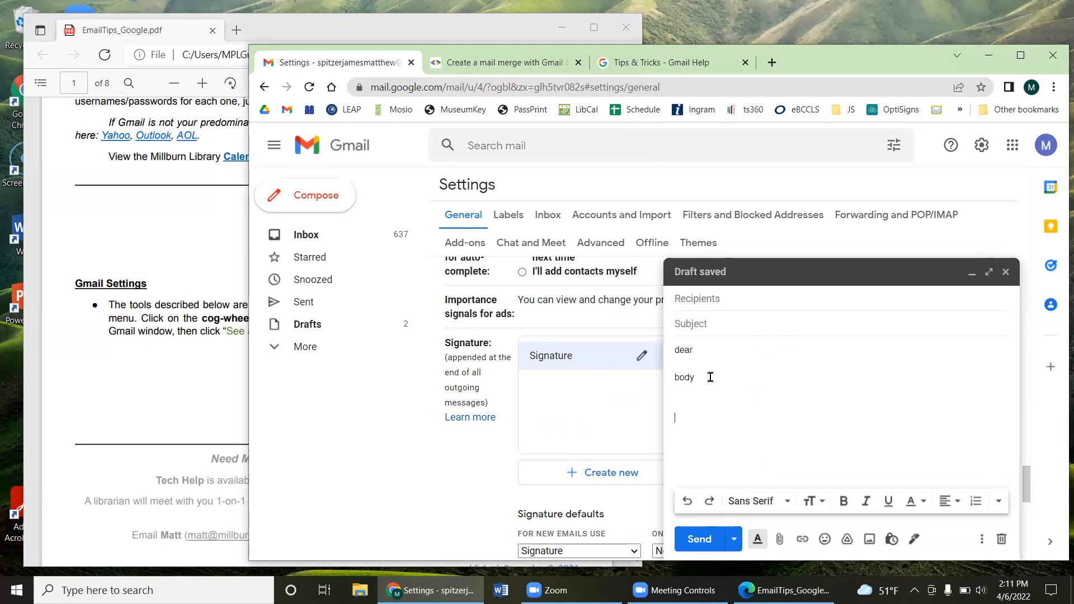
text(Thanks, )
text(My name )
text(phone)
key(Return)
text(email)
key(Return)
text(website)
key(Return)
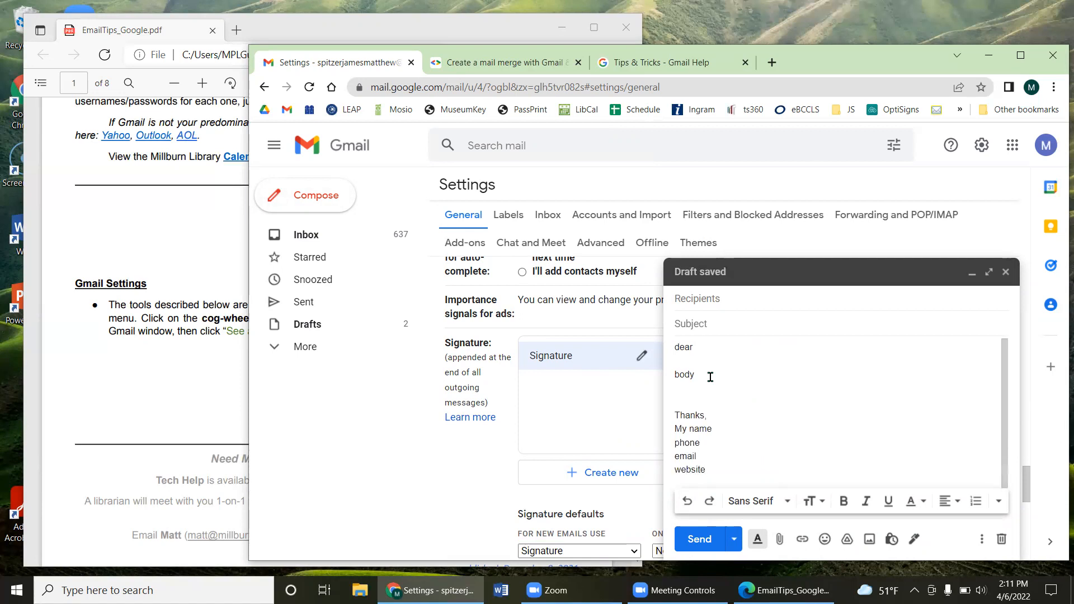
click(1006, 272)
click(800, 363)
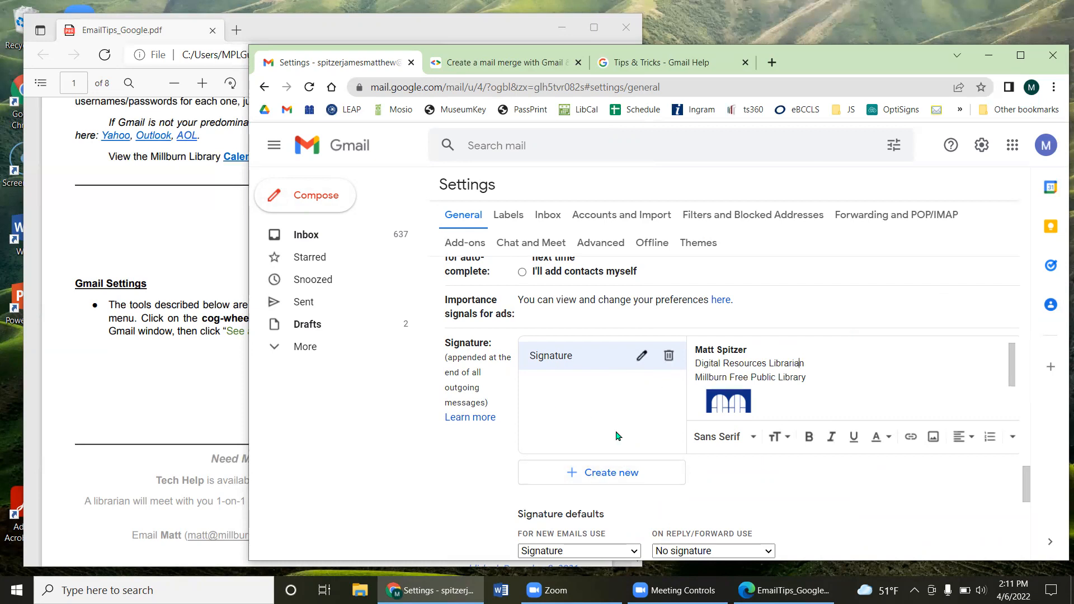
Step: Create a new signature named 'New signature'
click(589, 471)
text(New name)
key(BackSpace)
key(BackSpace)
key(BackSpace)
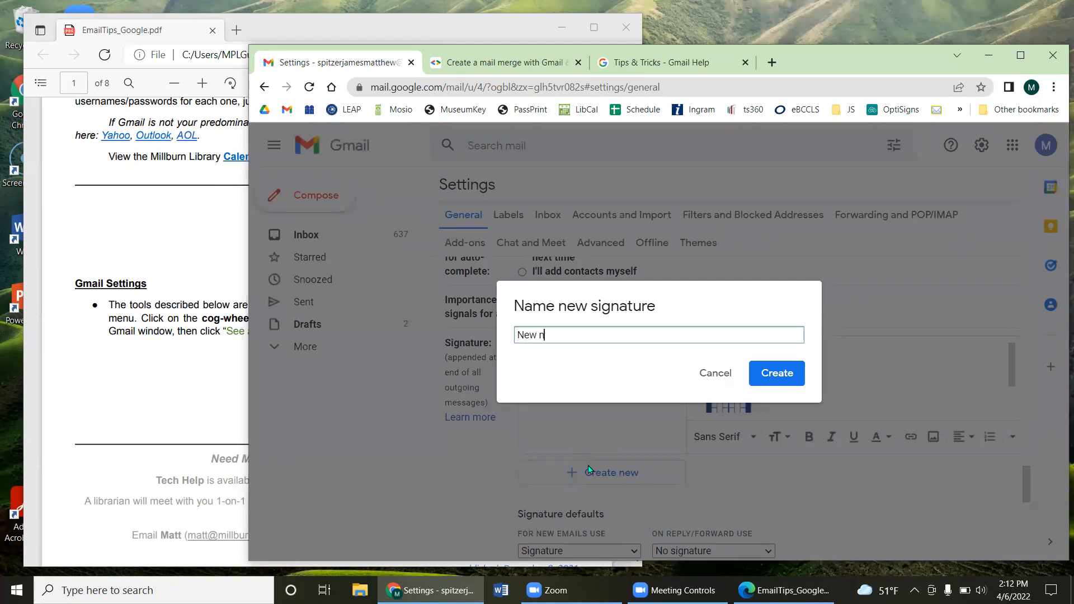
text(ignature)
click(787, 373)
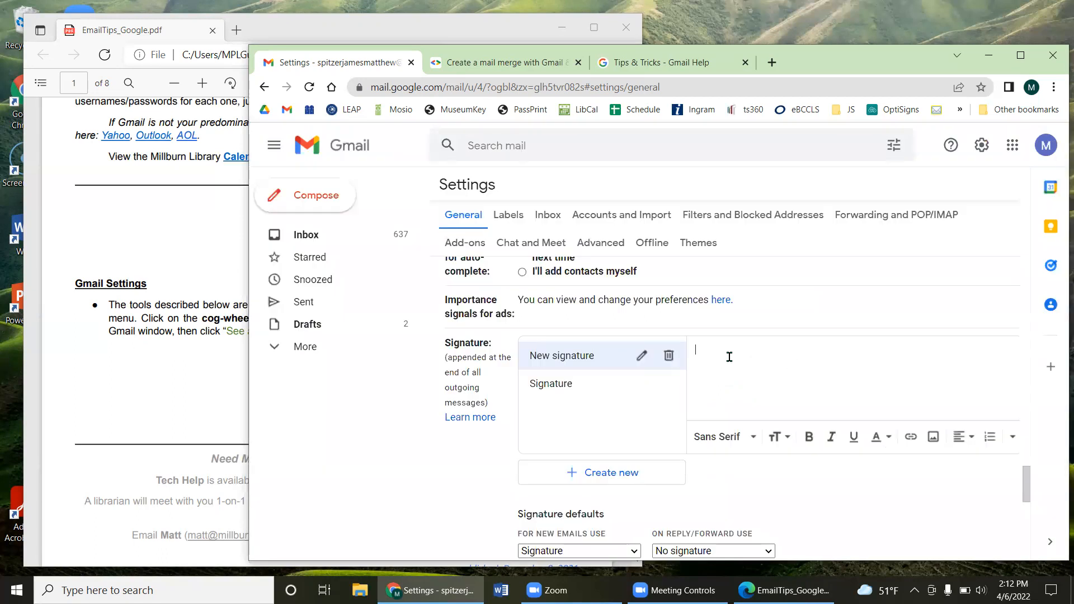
Step: Enter Name, Phone and Email lines in New signature, then return to the original Signature
text(Name)
key(Return)
text(Phone )
text(Ema)
scroll(732, 379, down, 1)
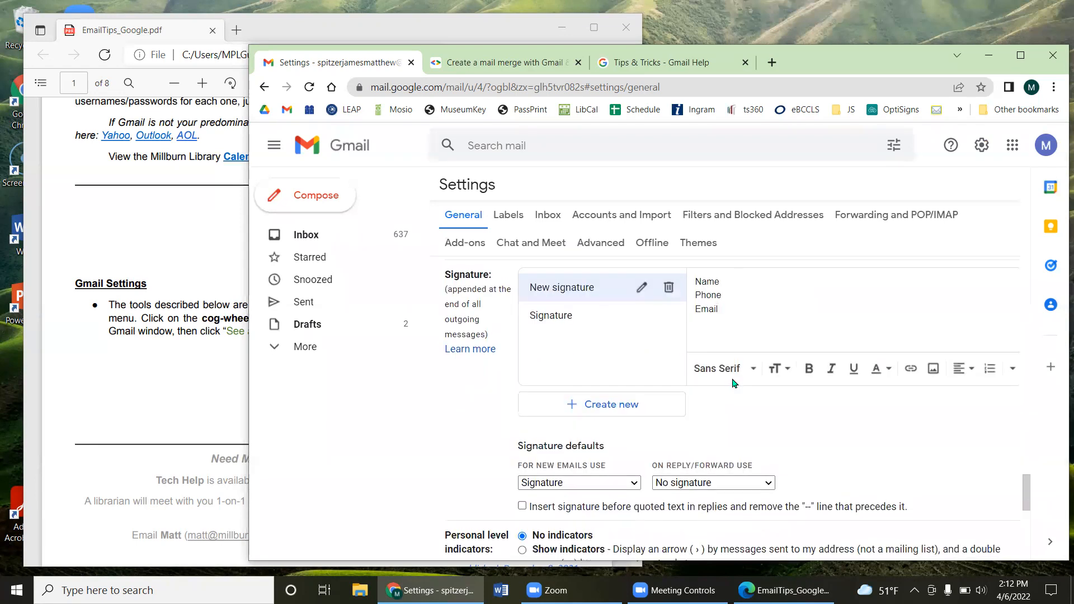
scroll(727, 375, up, 1)
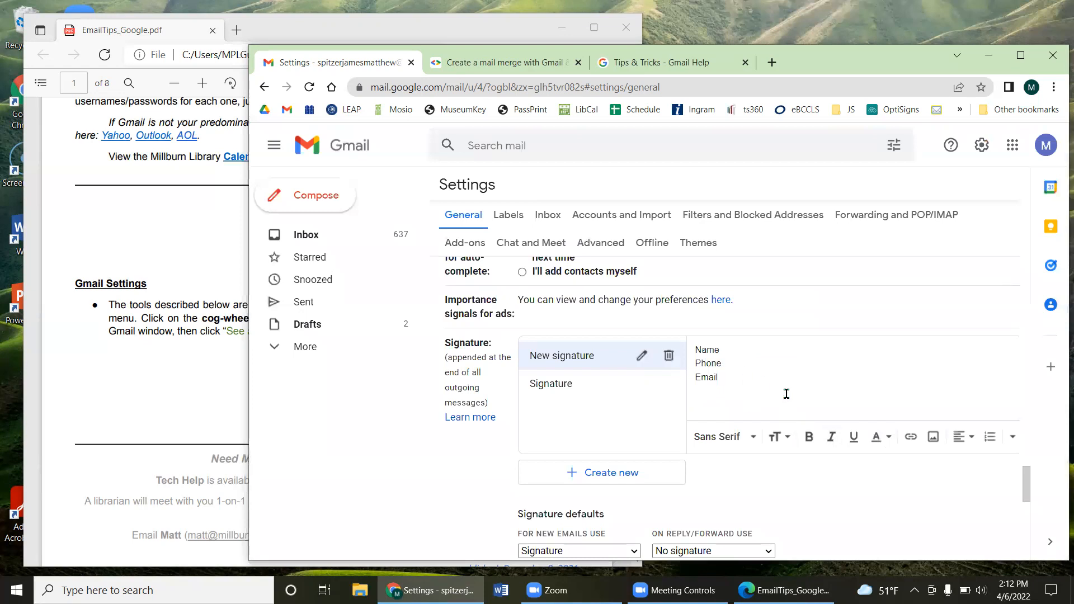
scroll(786, 393, down, 7)
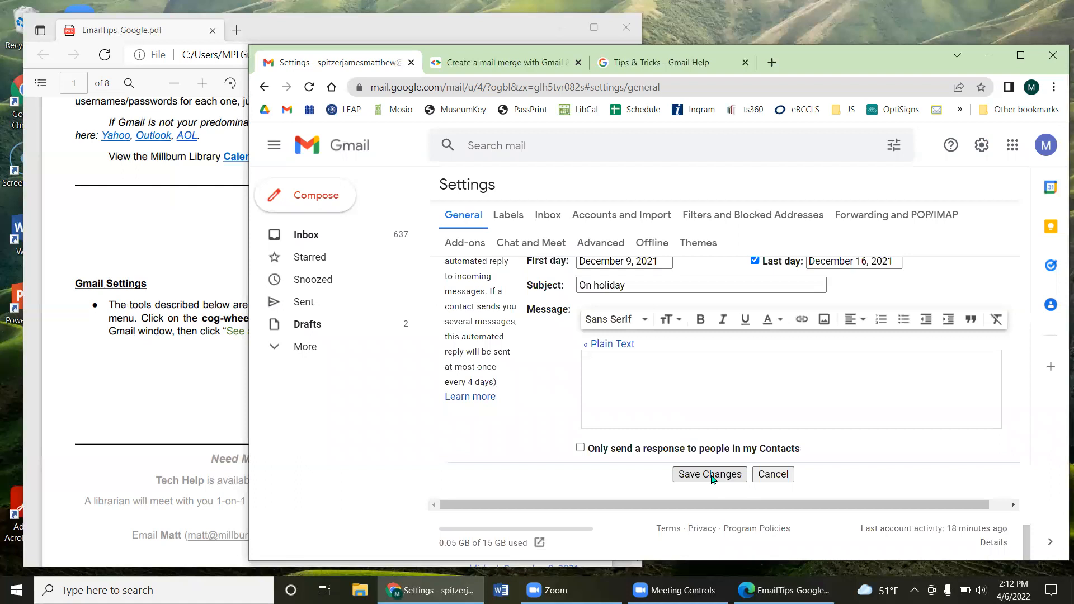
scroll(702, 453, up, 6)
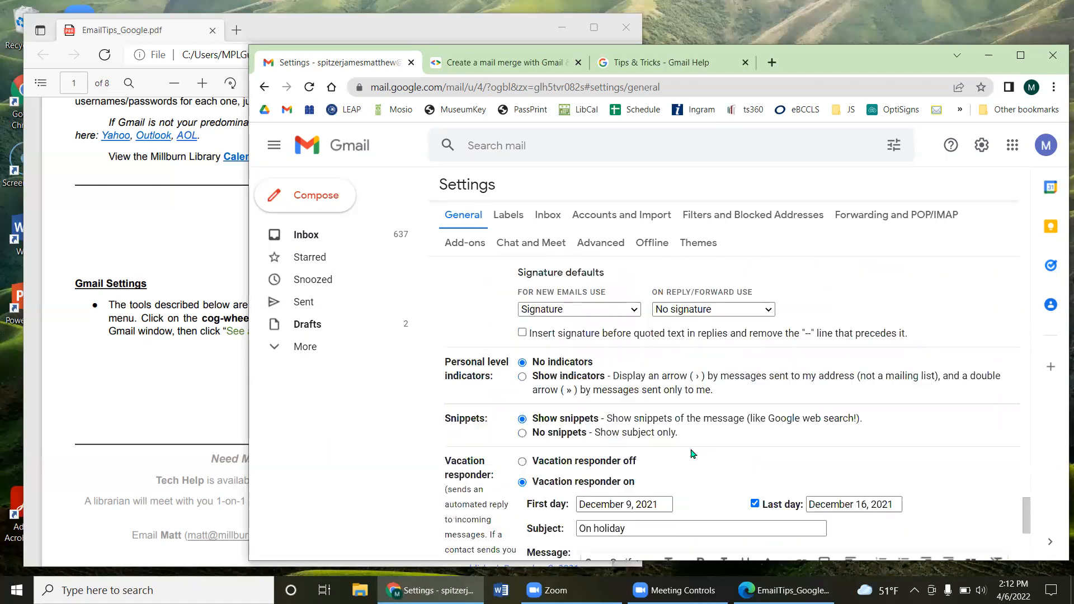
scroll(703, 450, down, 1)
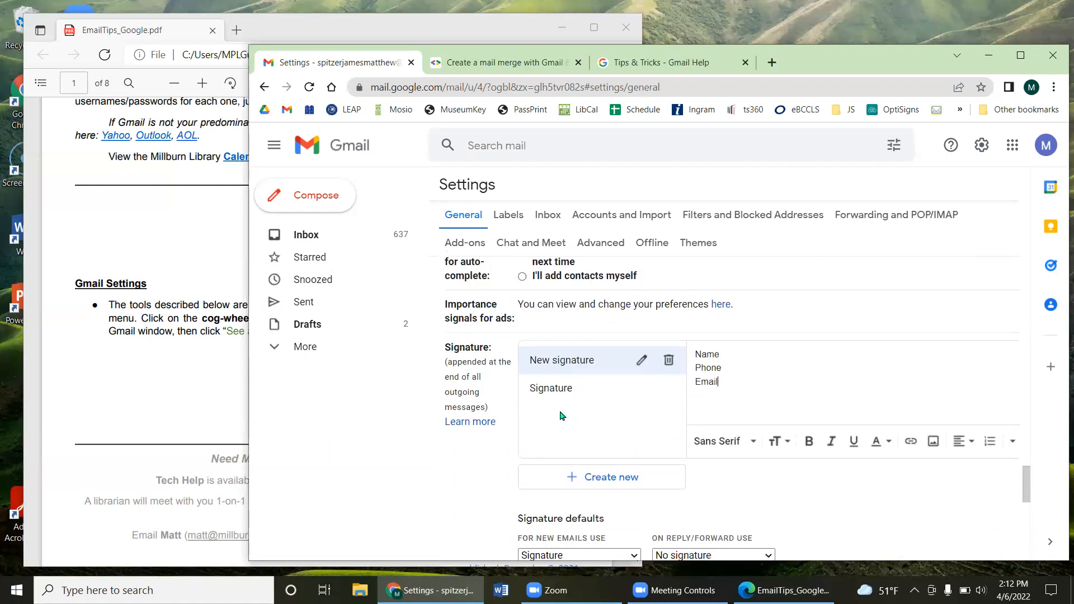
click(565, 399)
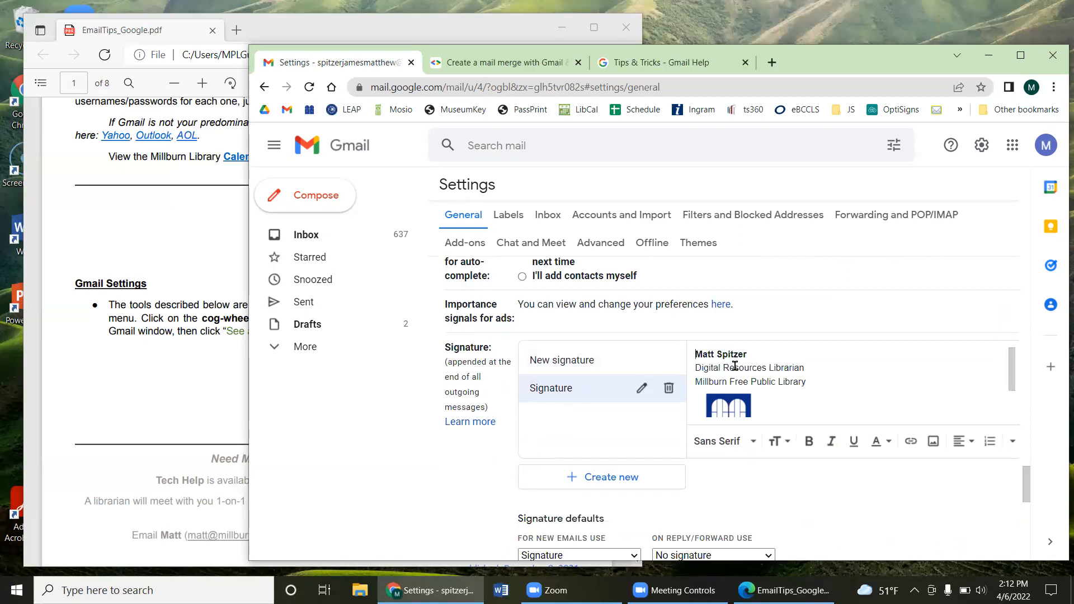
Step: Inspect the original Signature's text and the library logo's link and size options
mouse_move(704, 357)
mouse_down()
mouse_move(753, 357)
mouse_move(808, 376)
mouse_up()
drag(748, 355, 723, 355)
scroll(777, 364, down, 2)
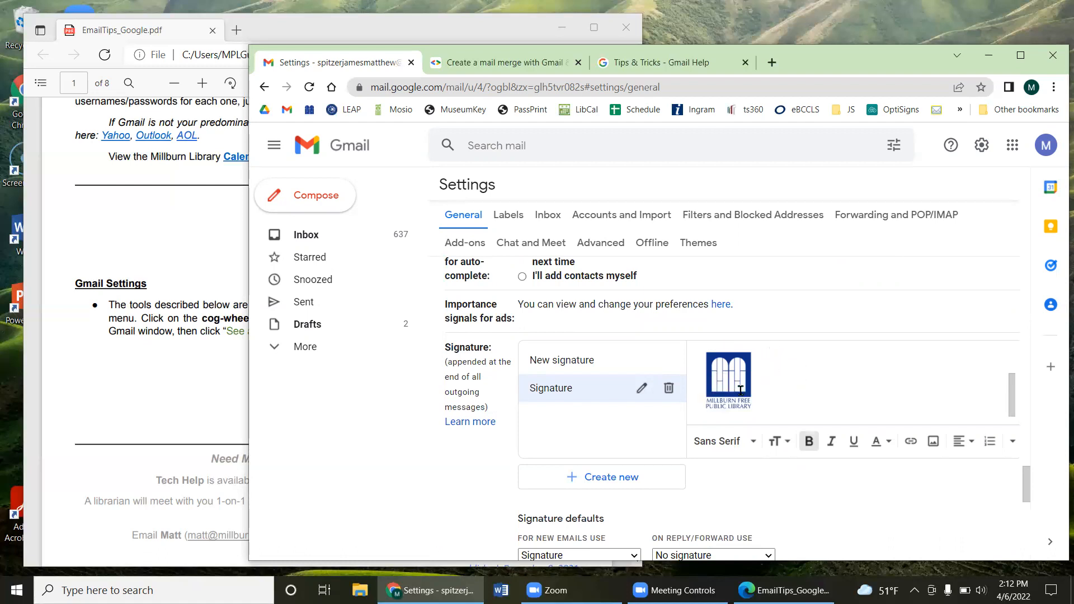
click(768, 376)
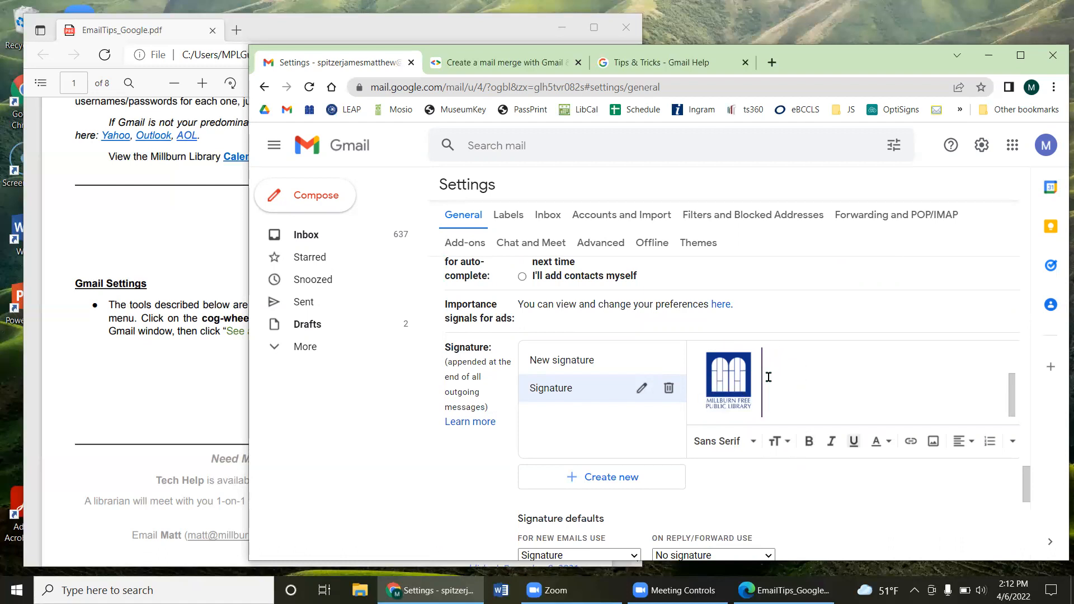
click(738, 381)
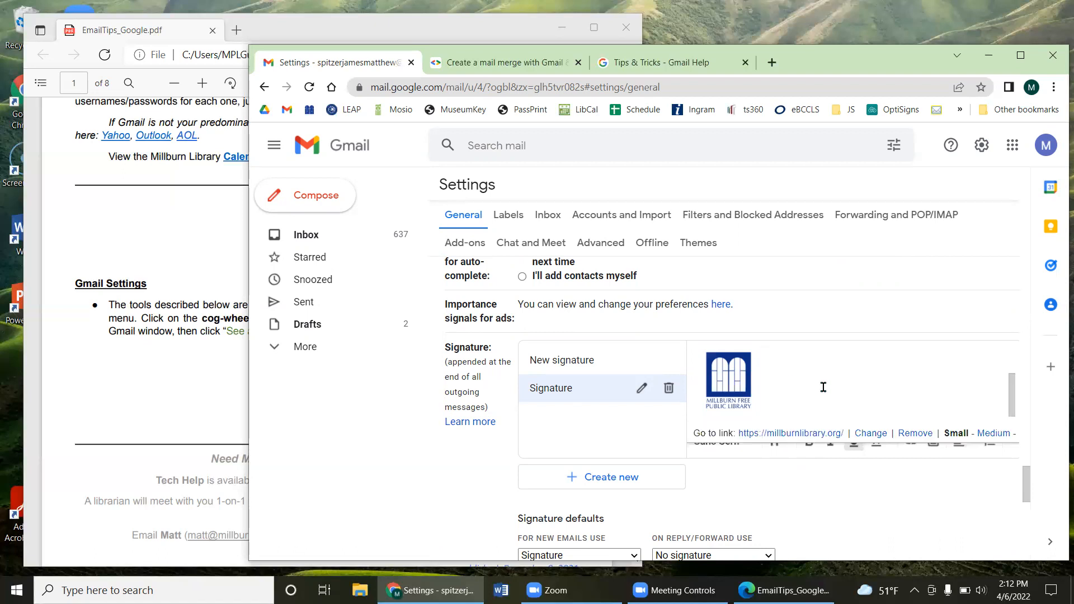
click(823, 387)
click(729, 382)
scroll(763, 492, up, 3)
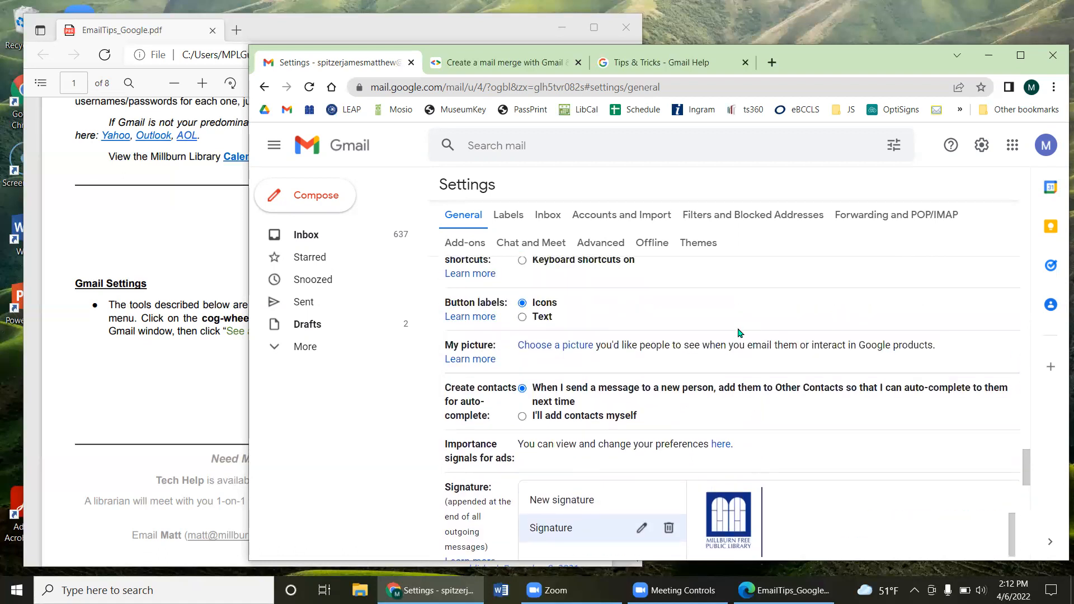
scroll(782, 343, down, 3)
scroll(780, 386, up, 2)
Step: Add a linked millburnlibrary.org line below the library name and check the logo's link
click(817, 382)
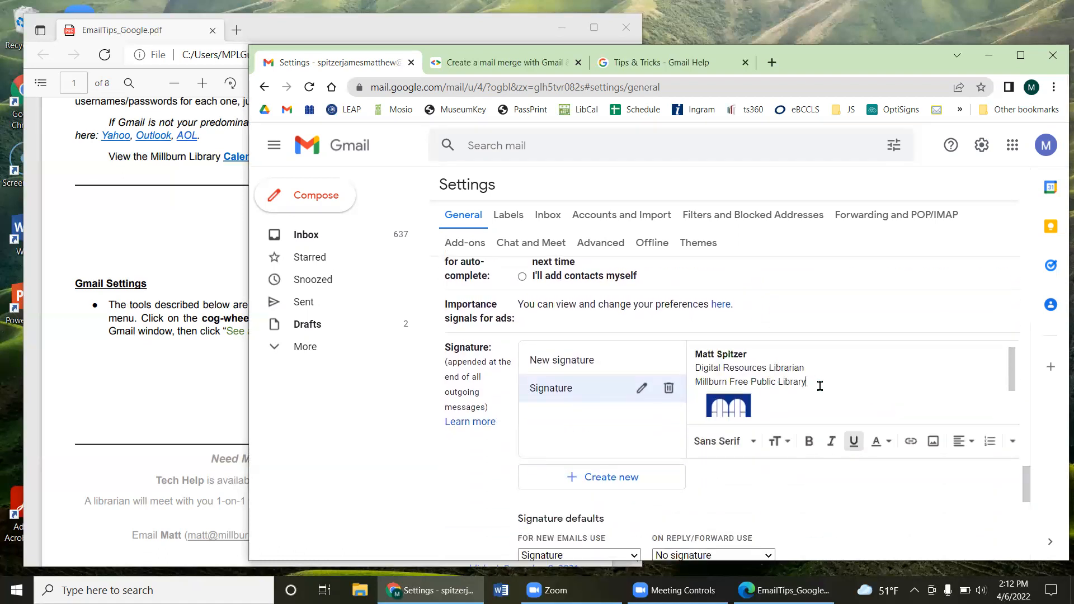
key(Return)
text(millburnlibrary.org)
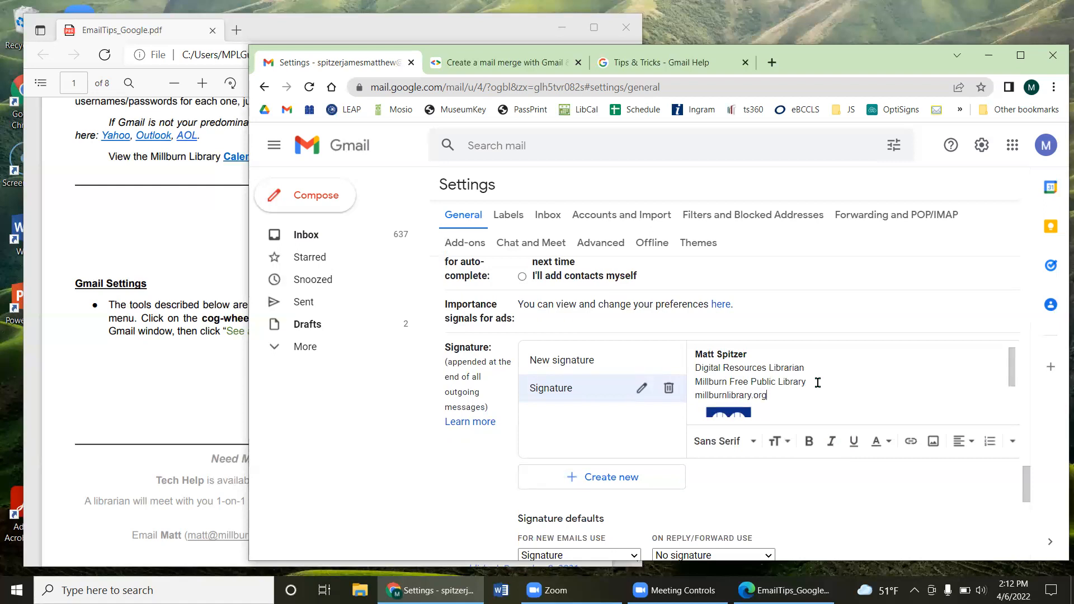
drag(772, 394, 692, 396)
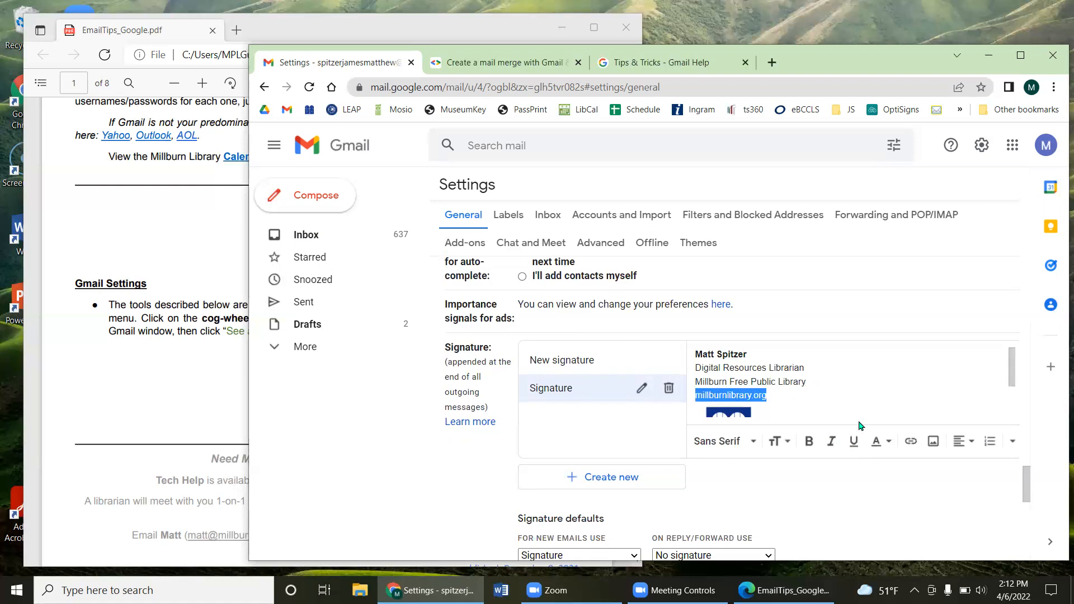
click(912, 443)
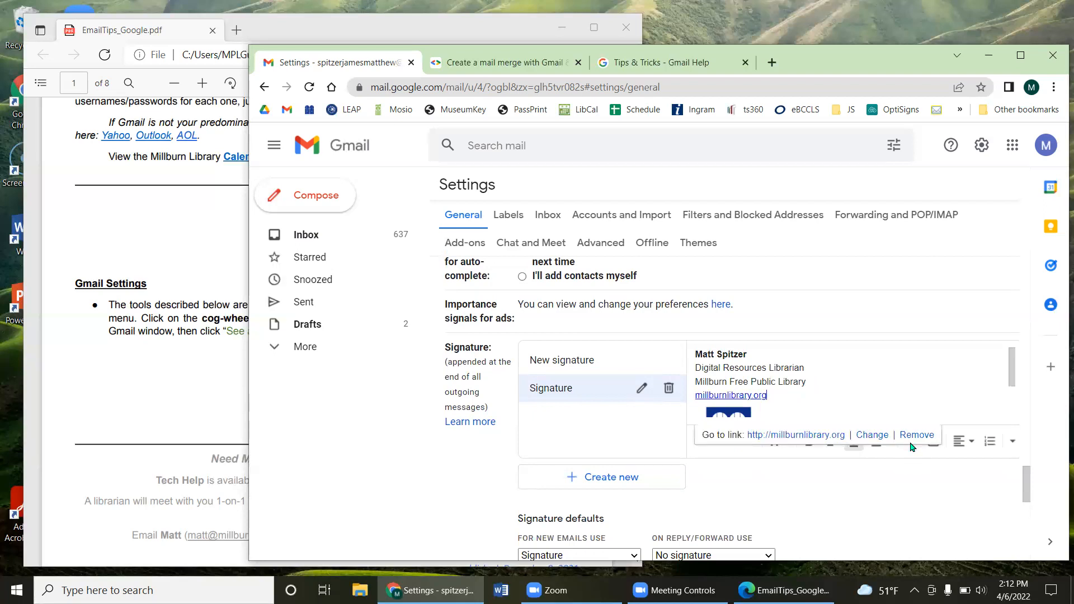
click(851, 373)
scroll(846, 376, down, 1)
click(790, 395)
click(739, 387)
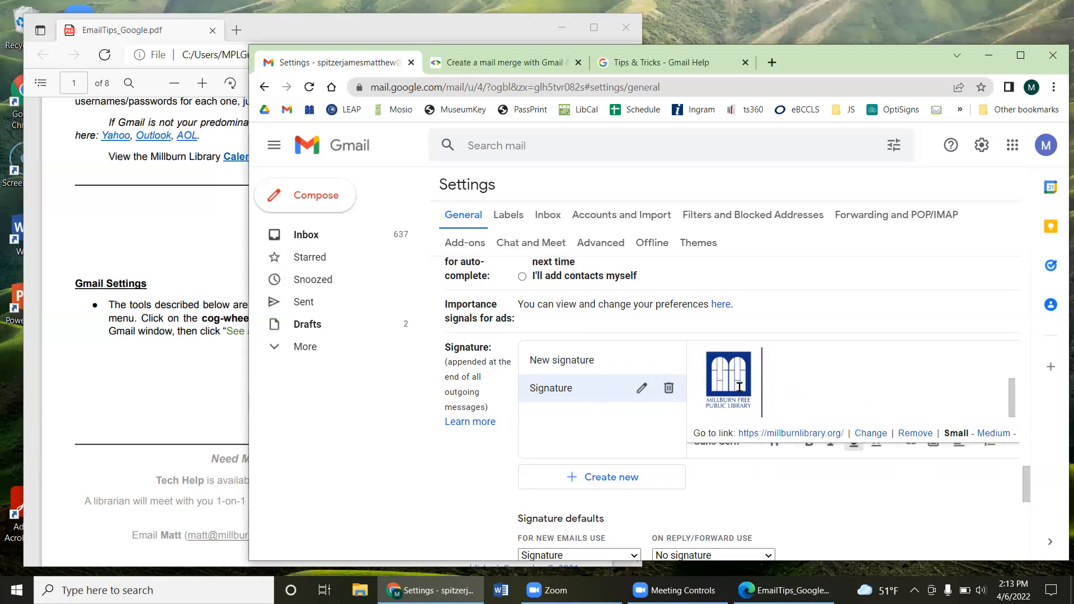
click(826, 381)
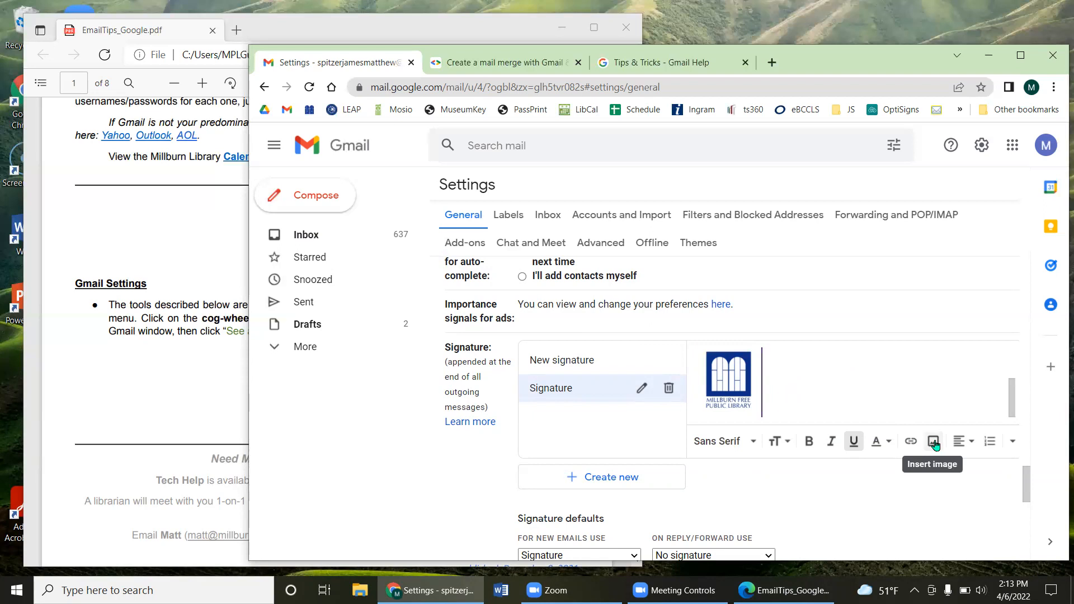
Step: Browse the Insert image Upload and My Drive options, then cancel without adding an image
click(933, 445)
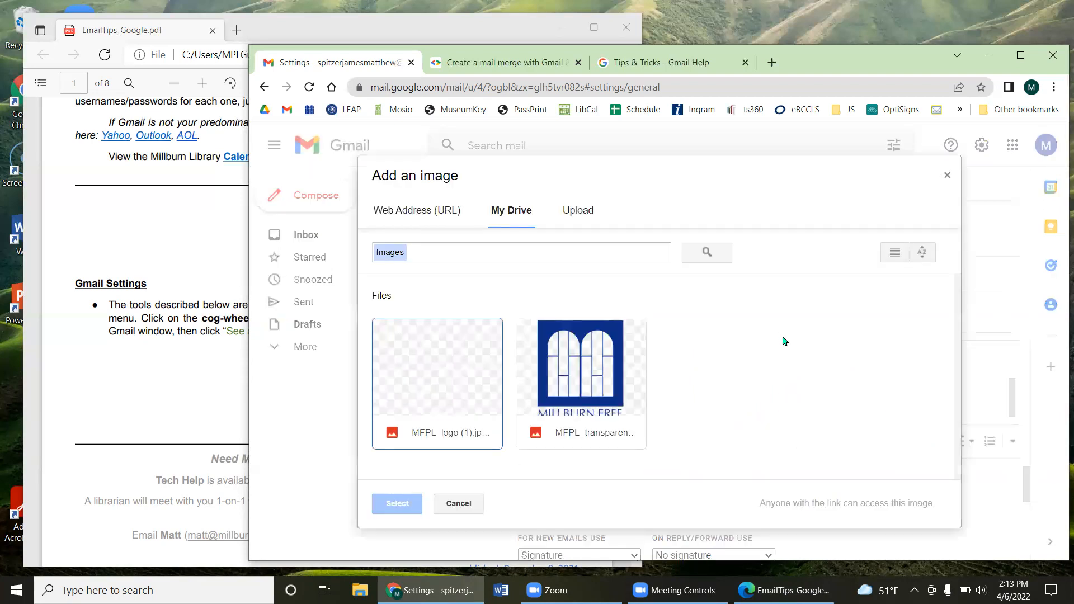
click(587, 210)
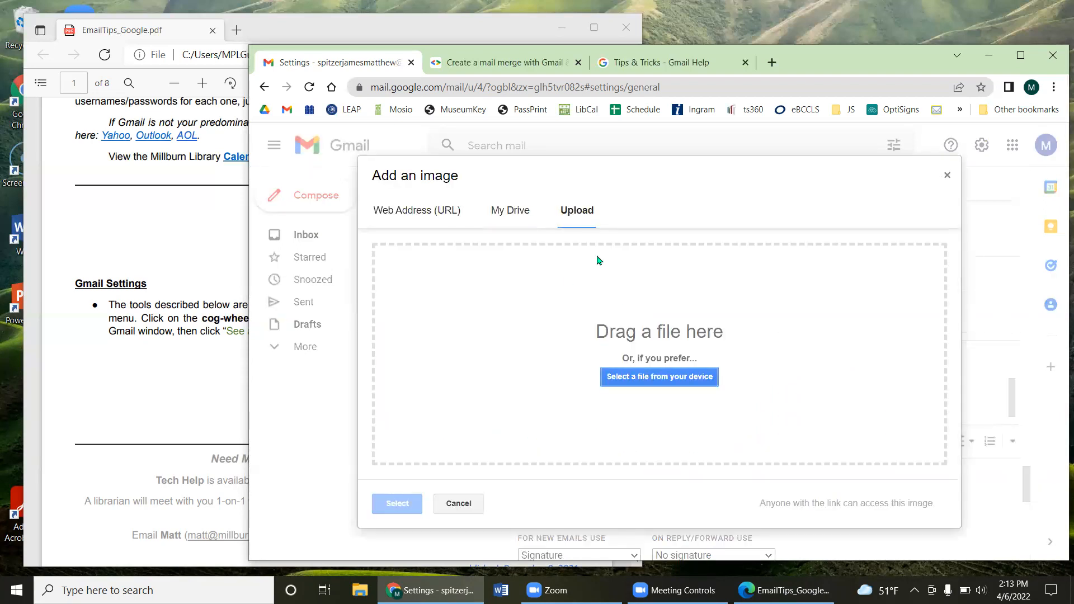
click(520, 224)
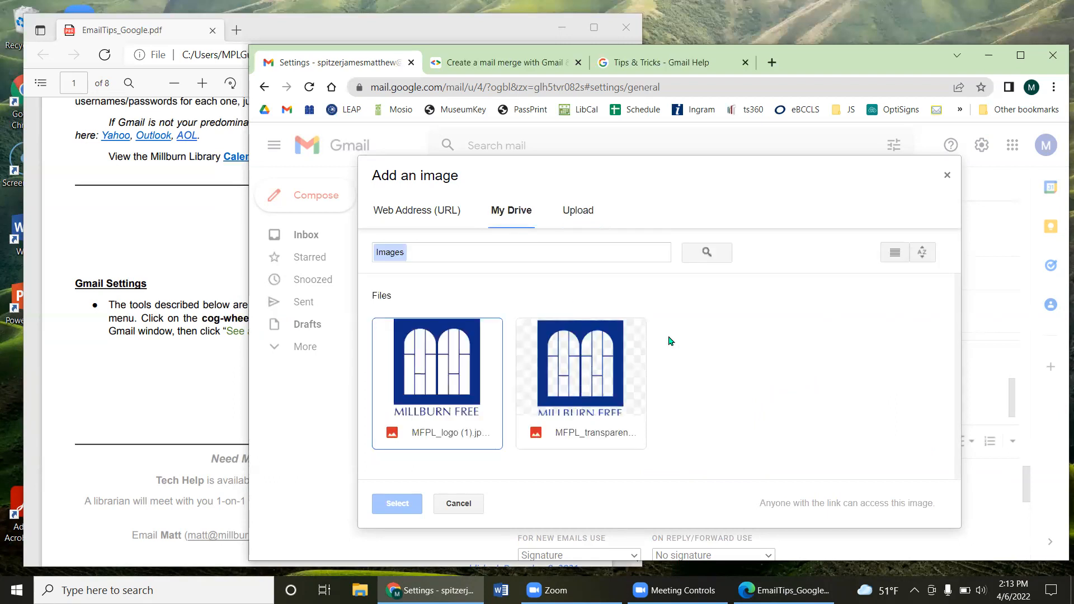
click(946, 178)
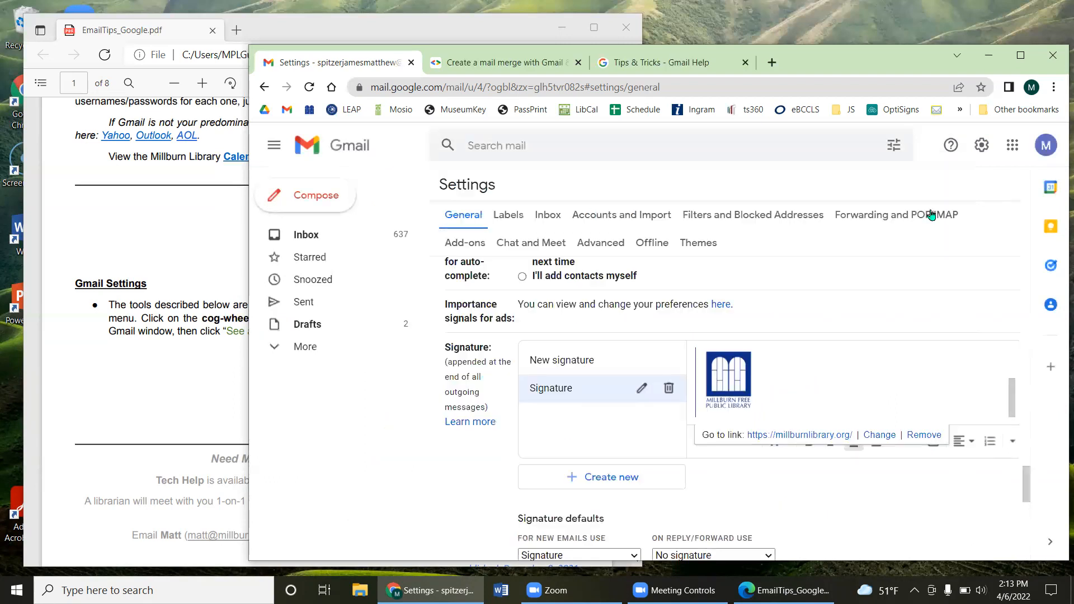
Step: Link the signature's library logo to millburnlibrary.org
drag(791, 397, 711, 393)
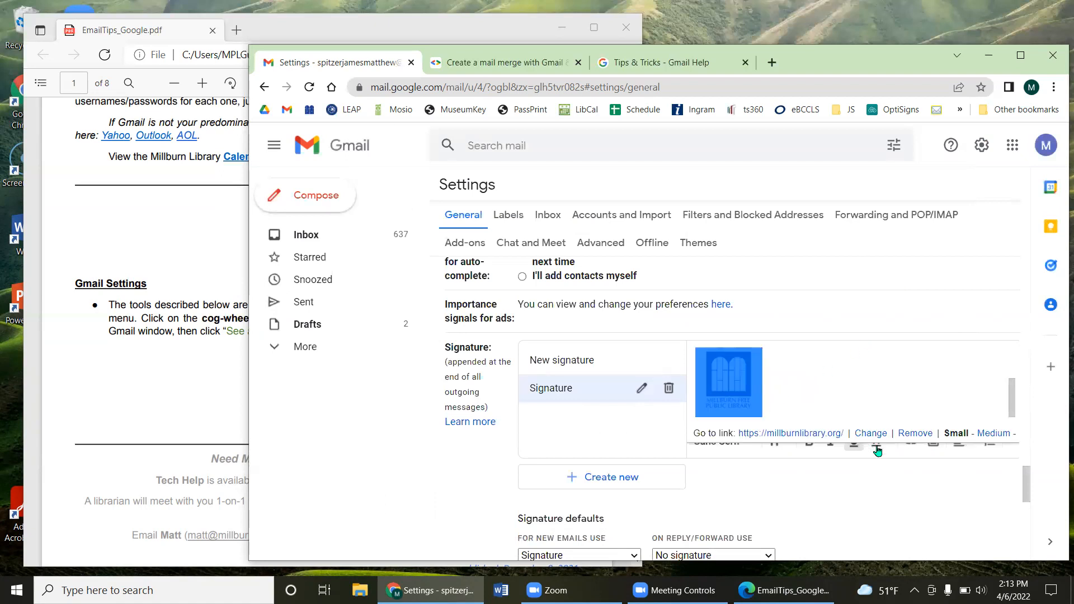
click(801, 392)
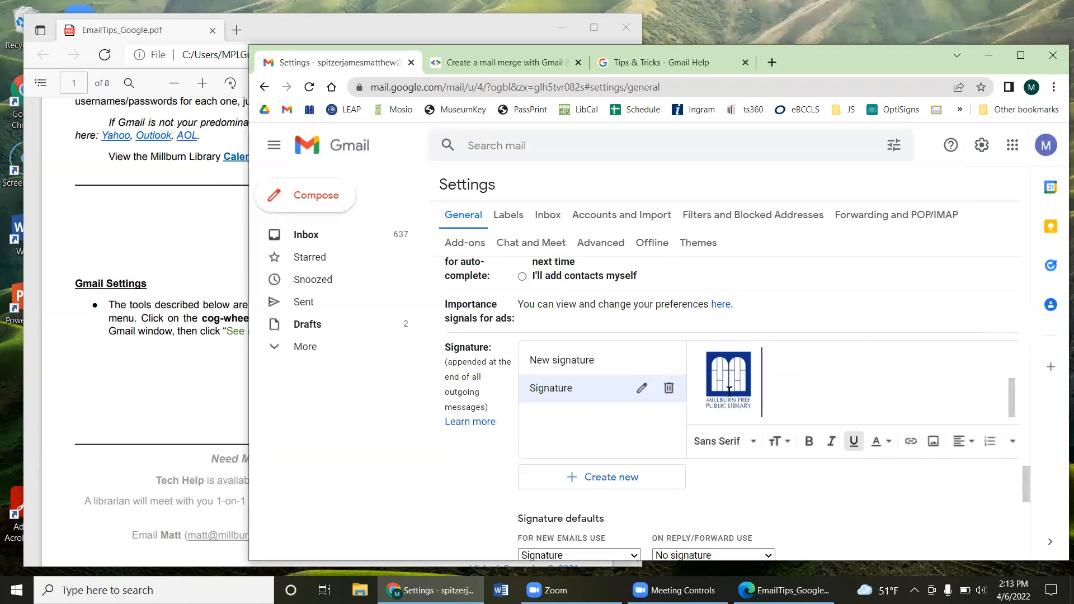
click(730, 392)
click(910, 450)
click(760, 383)
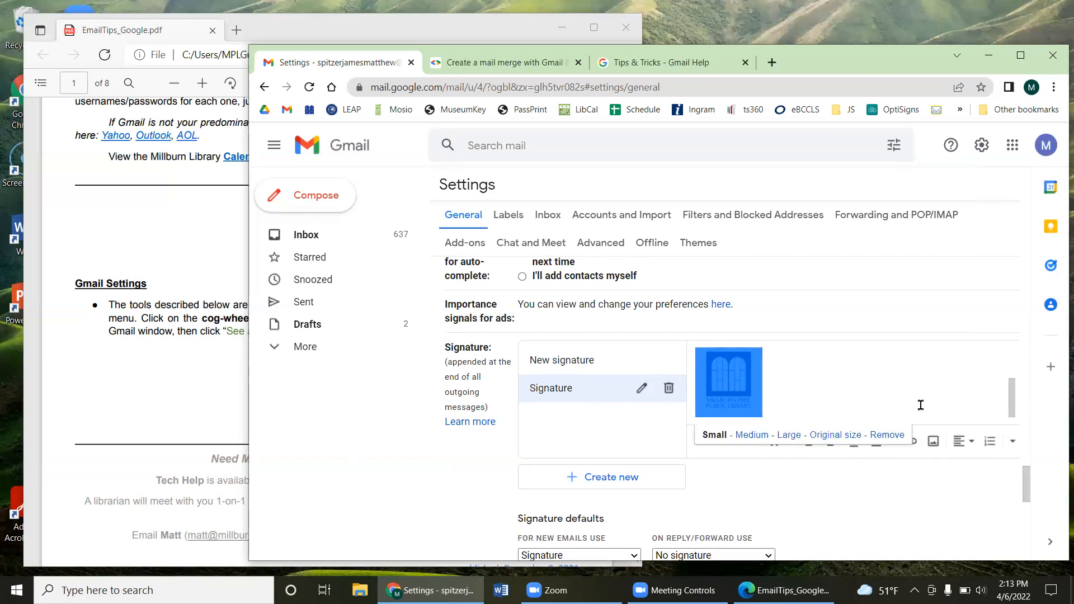
click(911, 441)
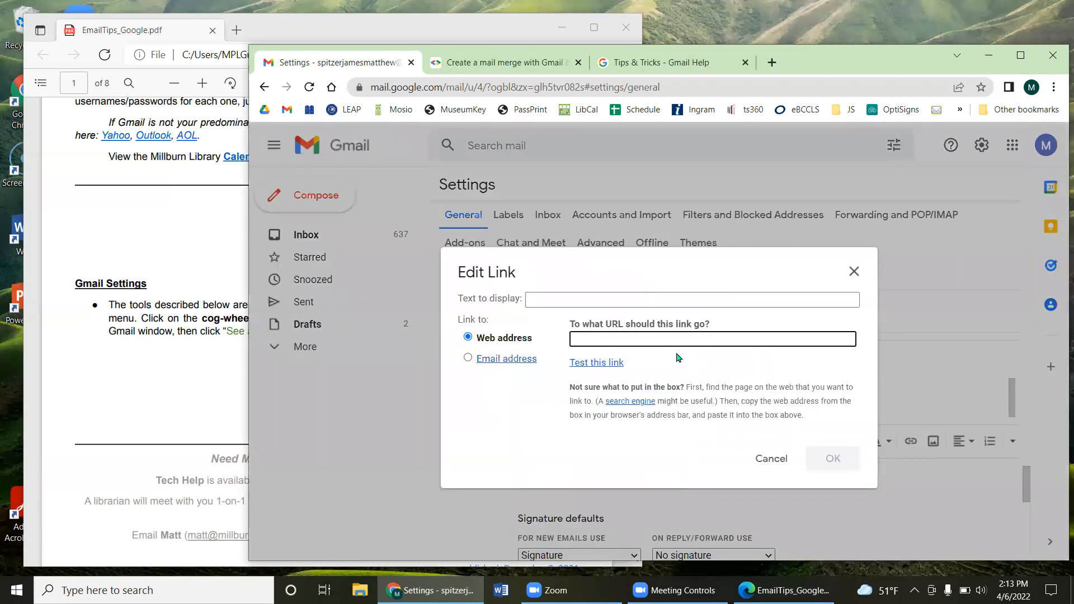
text(millburnlibrary.org)
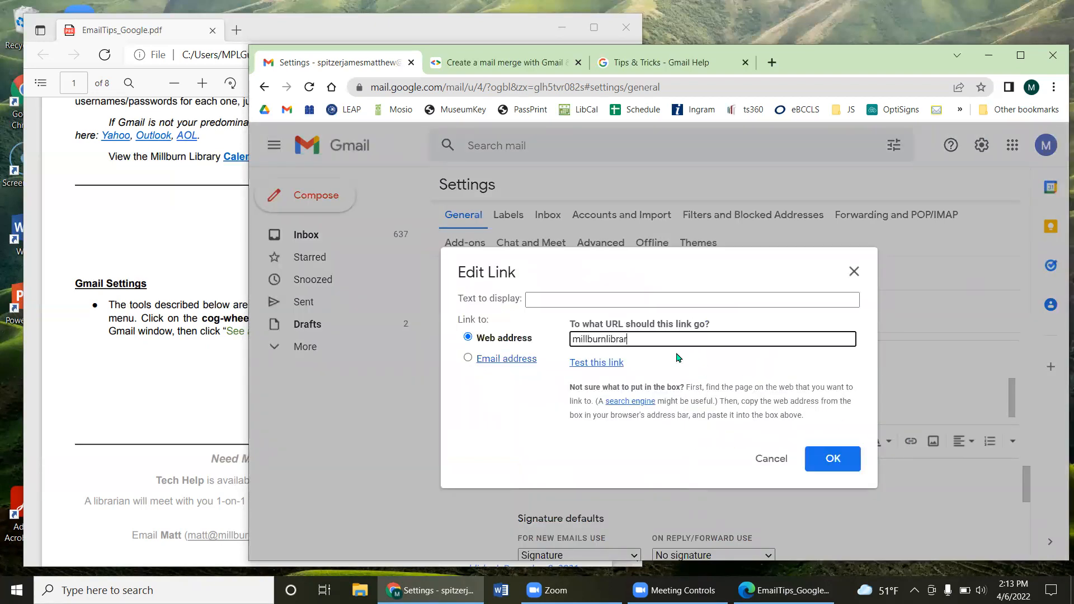
click(833, 460)
click(869, 402)
scroll(830, 448, down, 3)
scroll(817, 442, up, 3)
scroll(806, 405, down, 1)
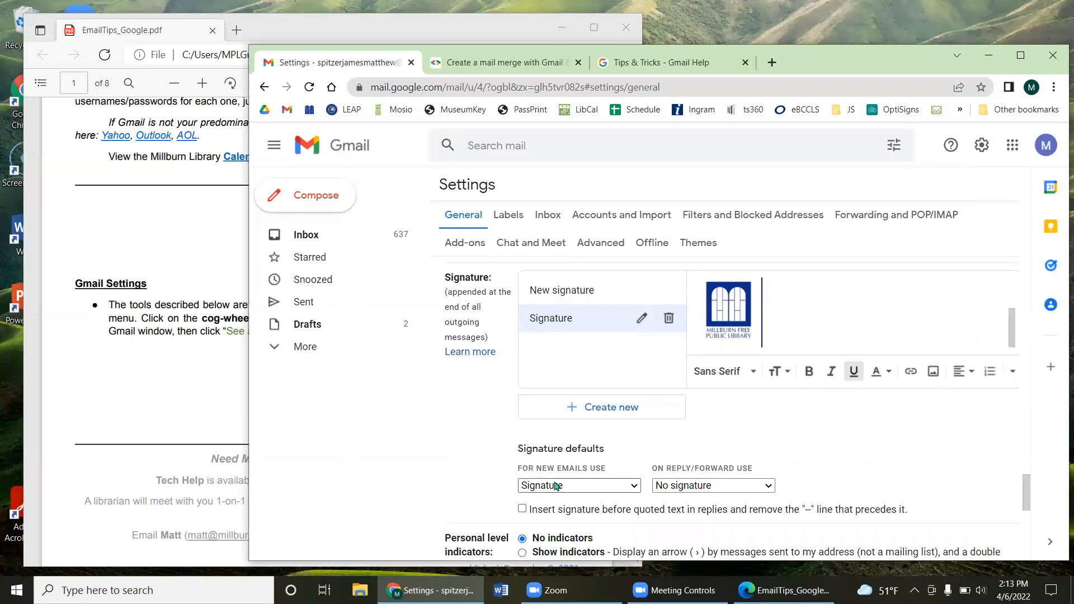
Step: Keep Signature for new emails and No signature for replies/forwards, then save the settings
scroll(582, 477, down, 1)
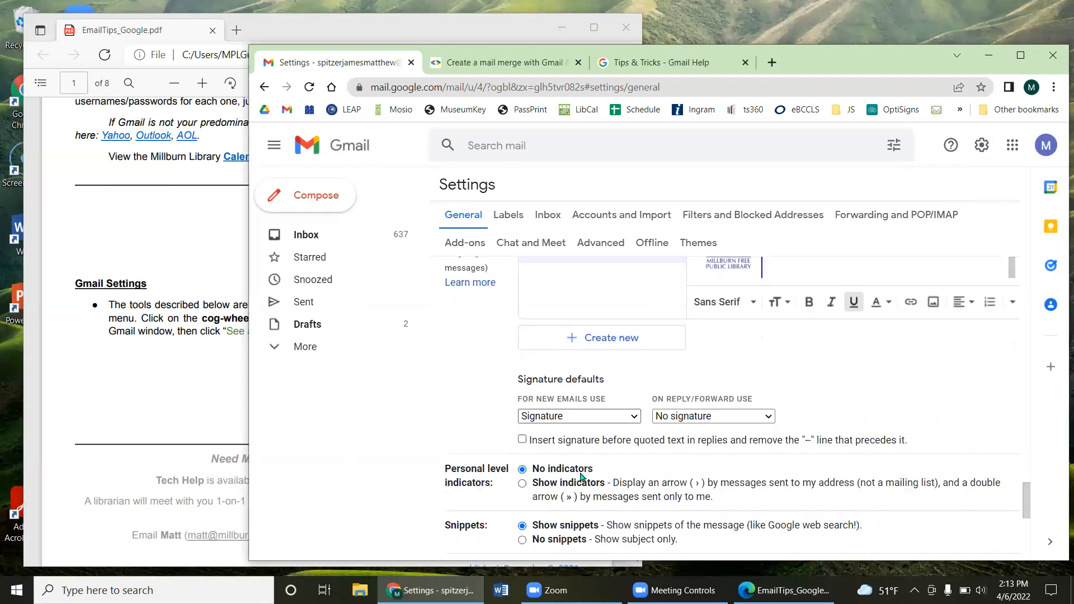
click(571, 420)
click(562, 447)
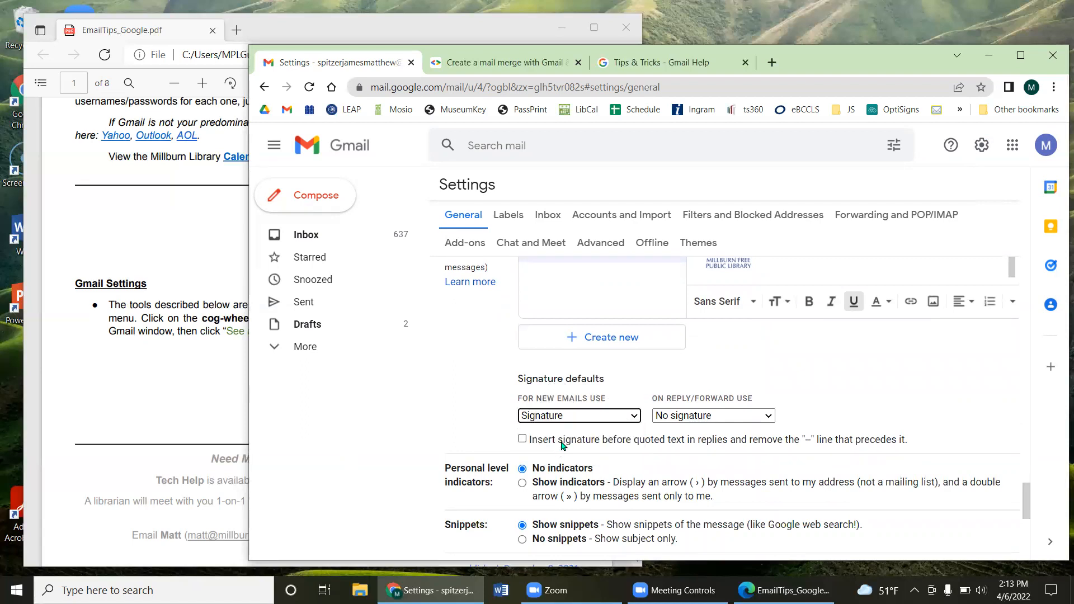
click(706, 420)
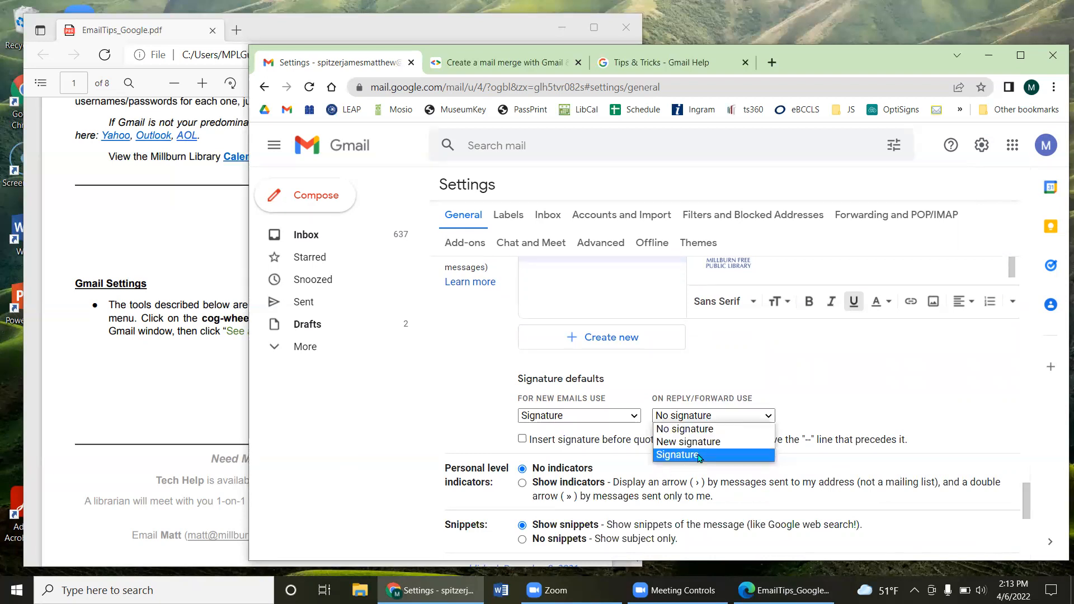
click(829, 397)
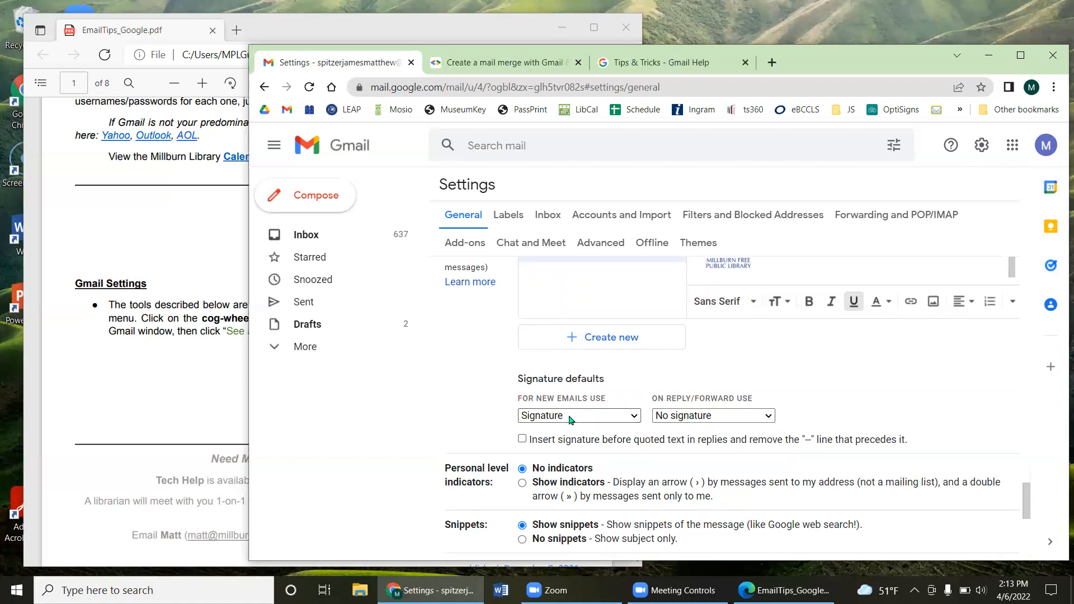
scroll(563, 445, down, 7)
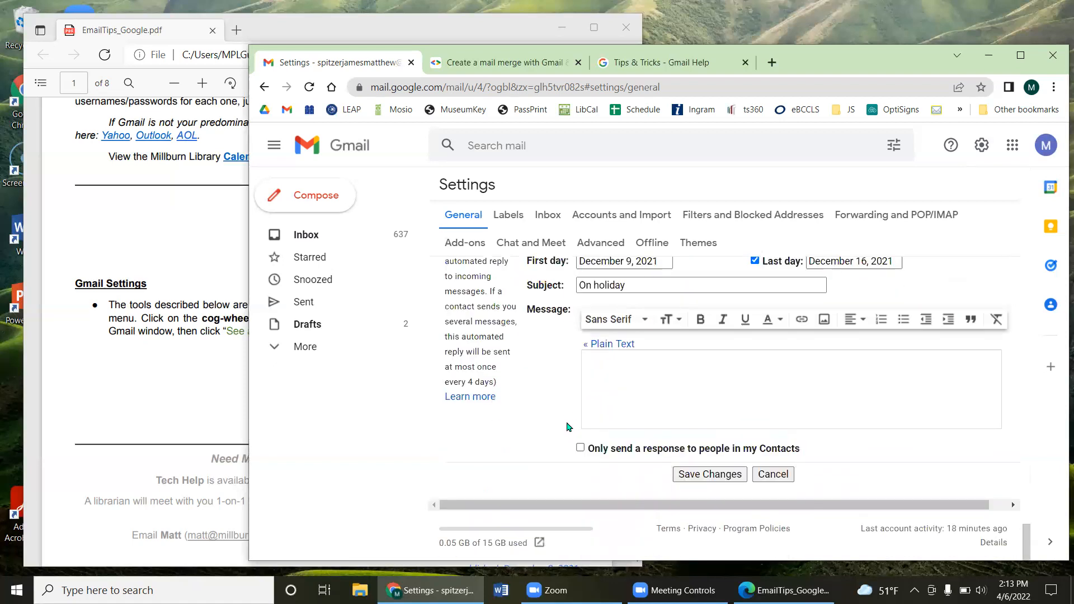
click(725, 476)
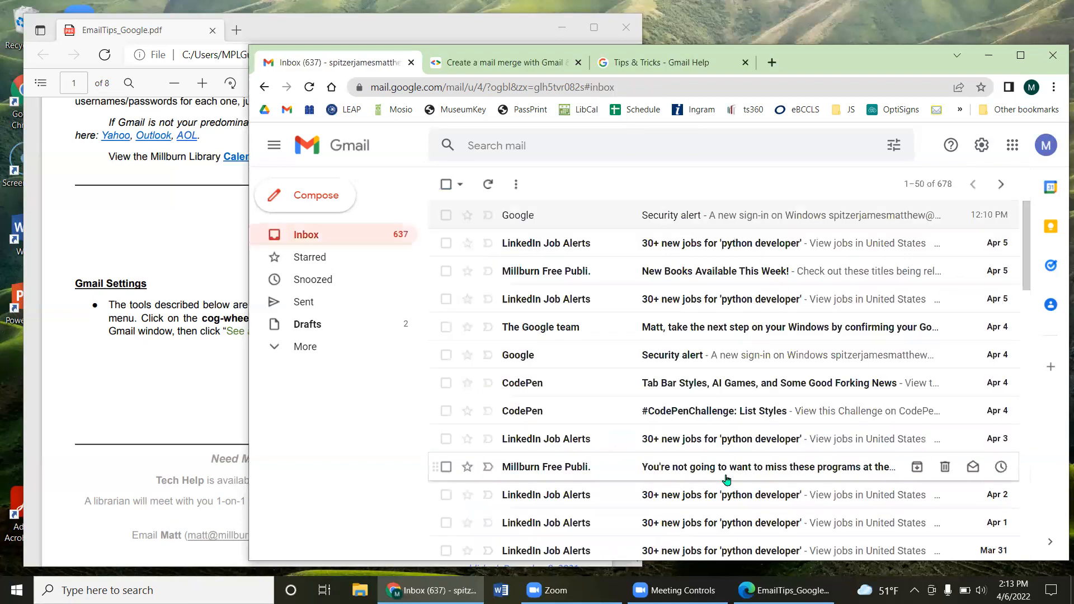
Step: Compose a test message and inspect the inserted signature text and logo
click(331, 206)
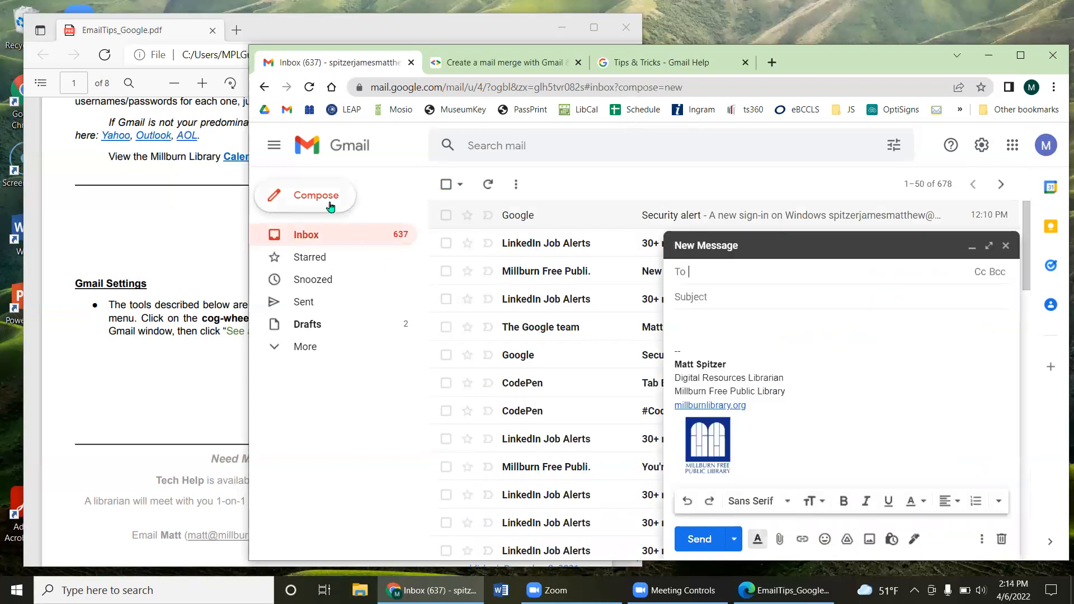
drag(694, 364, 785, 387)
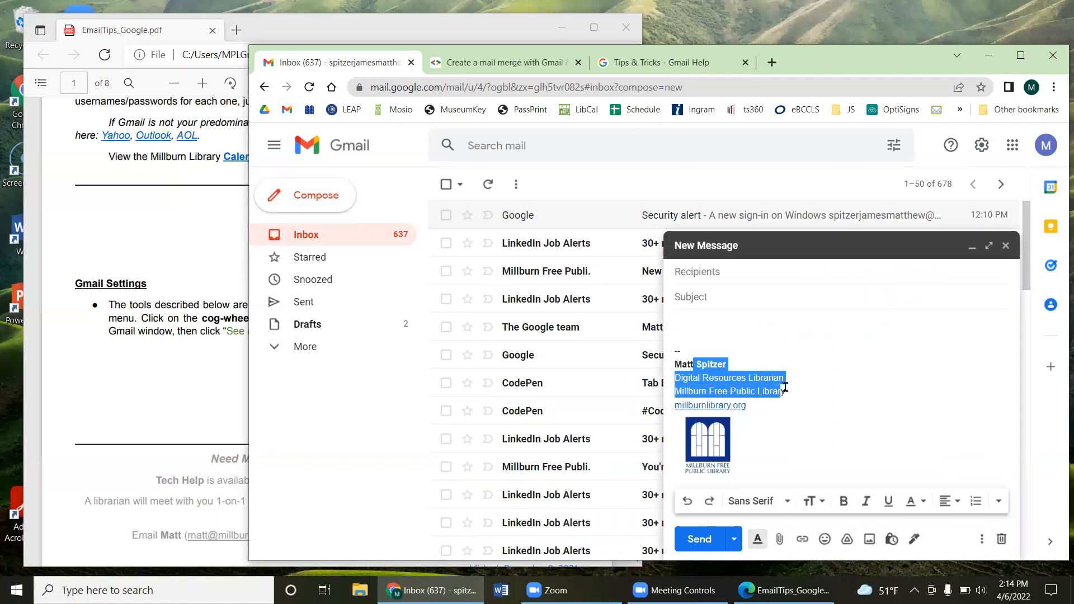
click(807, 392)
click(709, 446)
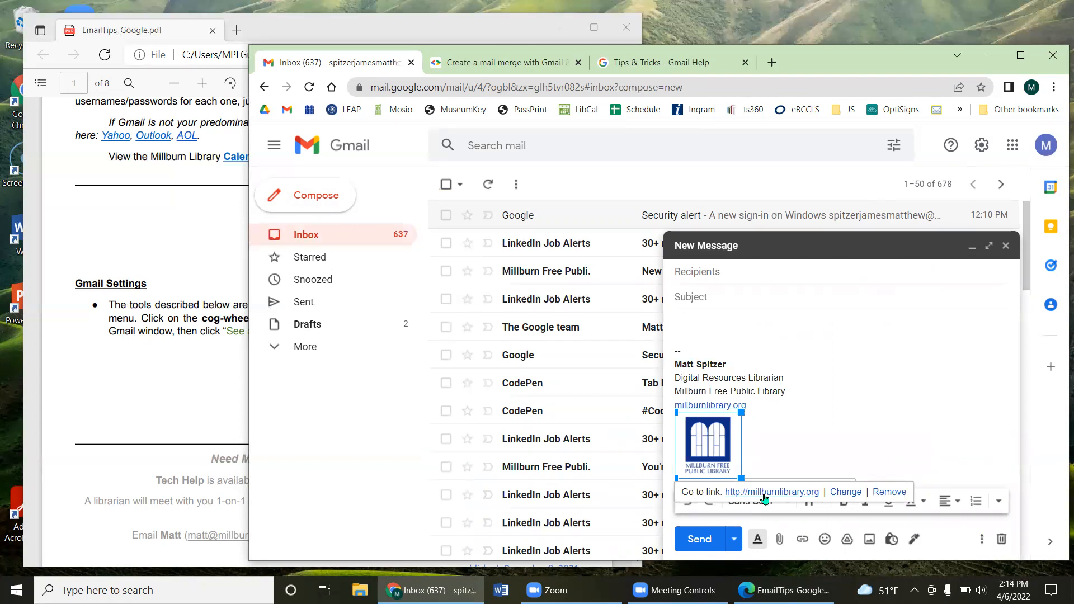
Step: Type and delete a 'Dear ___' greeting, then close the test message
click(737, 329)
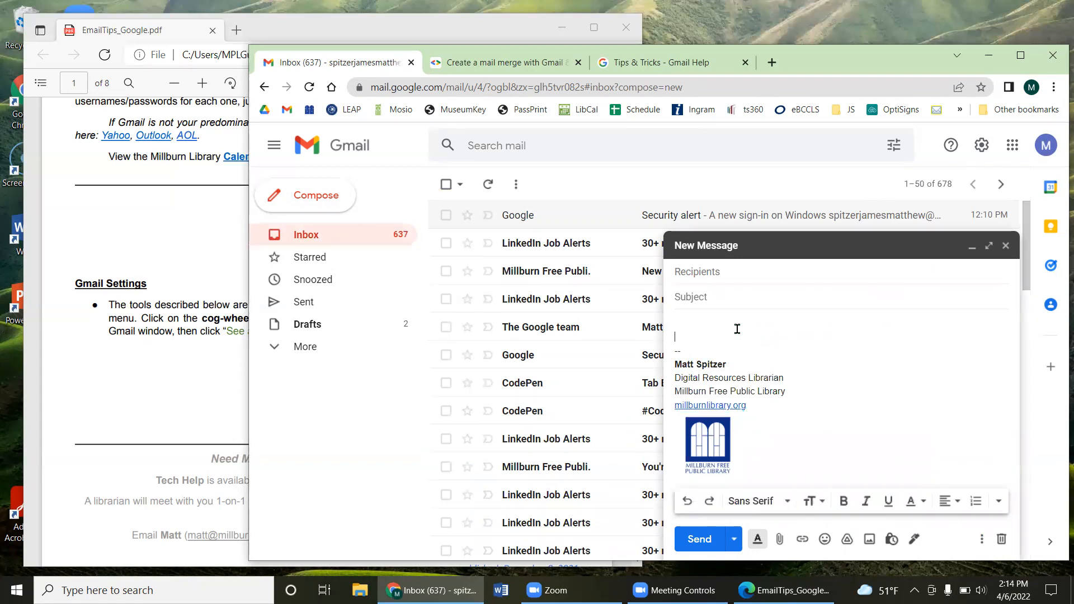
click(710, 327)
text(Dear ___,)
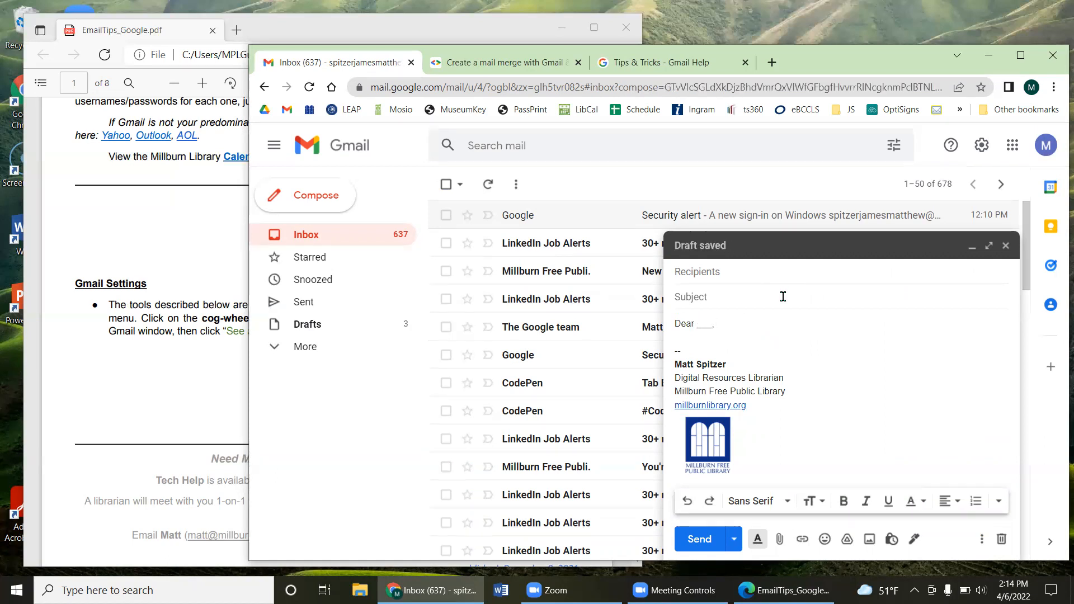
key(BackSpace)
key(BackSpace)
key(BackSpace)
key(BackSpace)
key(BackSpace)
key(BackSpace)
key(BackSpace)
key(BackSpace)
key(BackSpace)
drag(724, 343, 720, 324)
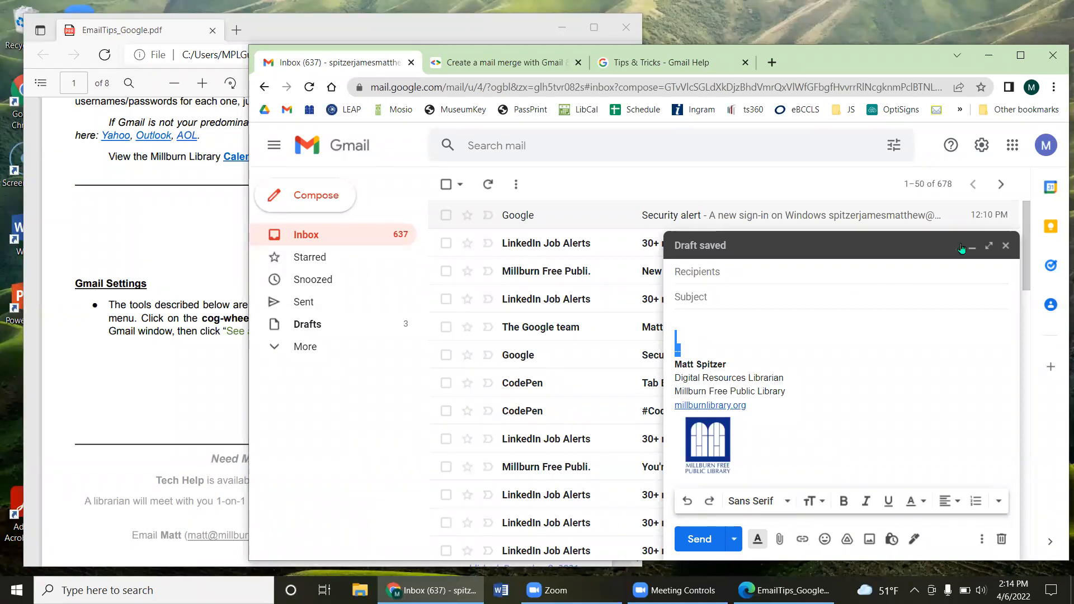
click(1006, 246)
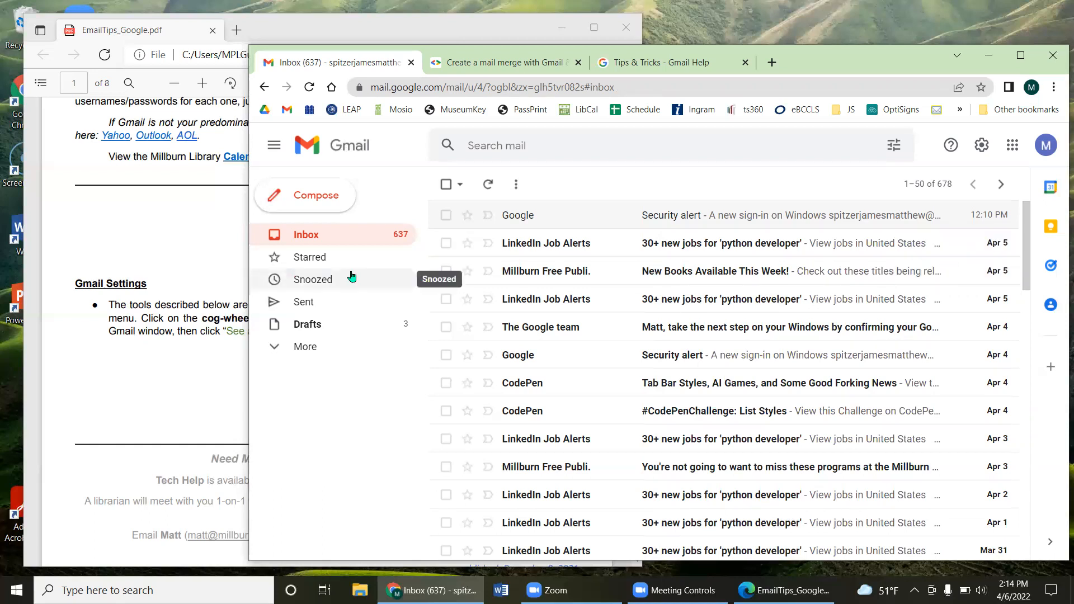
Step: View Sent mail, return to the Inbox, and open the Quick settings panel
click(334, 298)
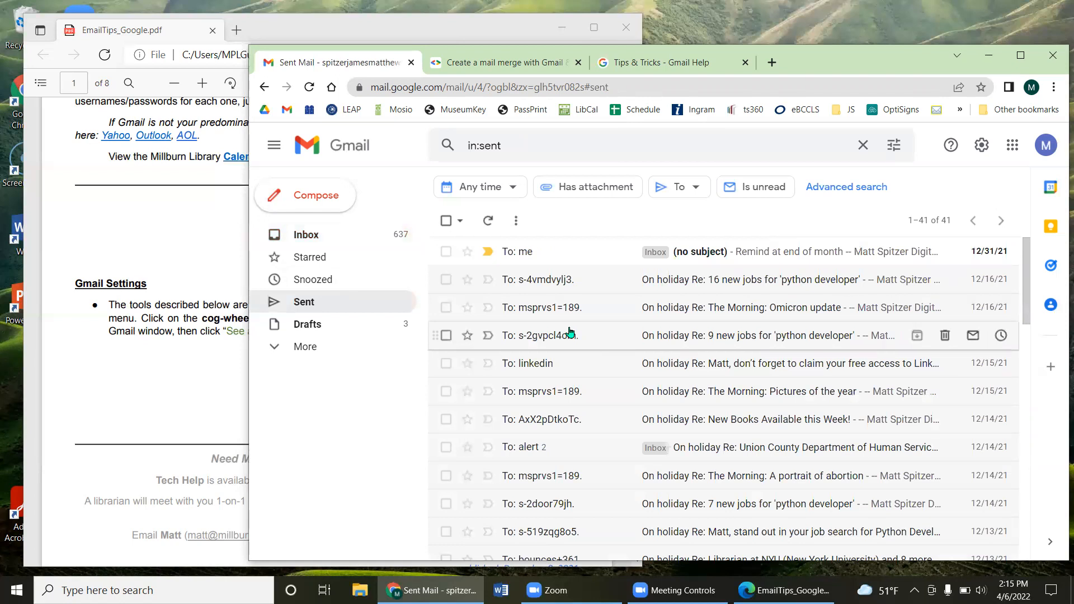
click(330, 238)
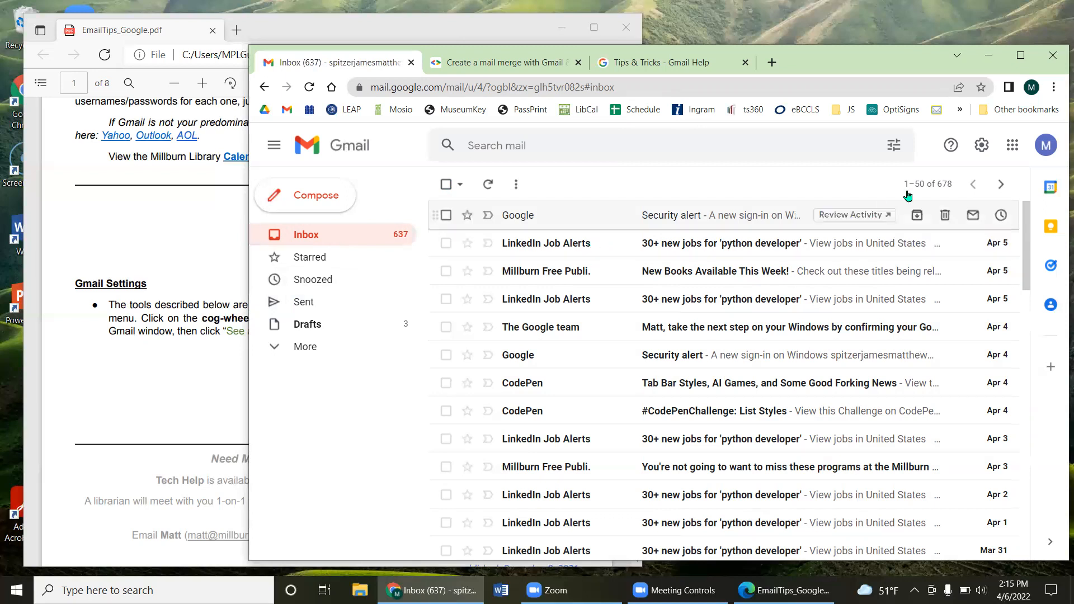
click(983, 146)
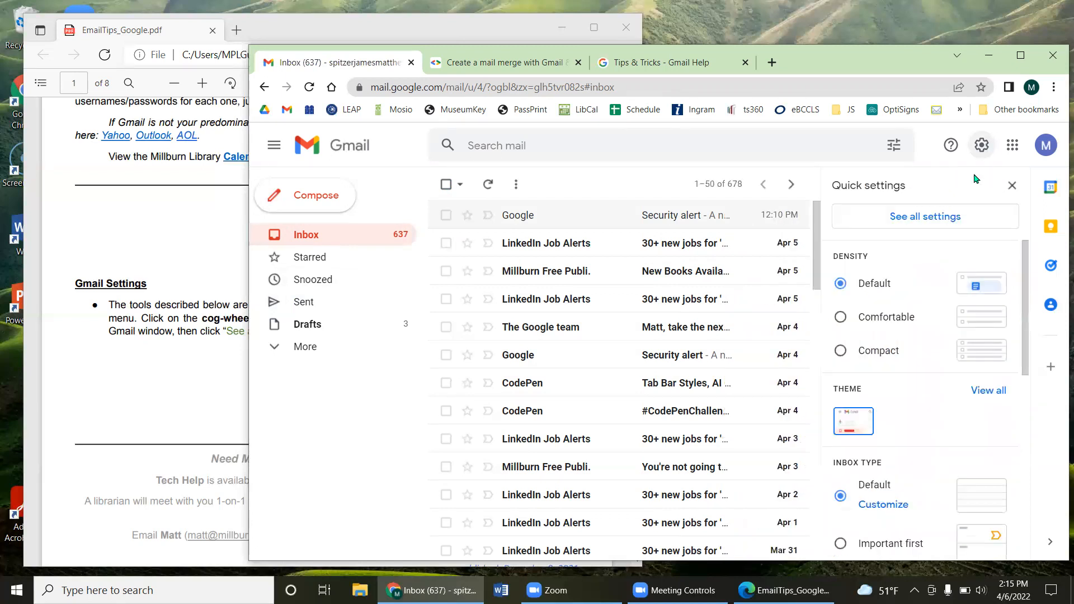
Step: Go to the Advanced tab of the full Gmail settings
click(942, 217)
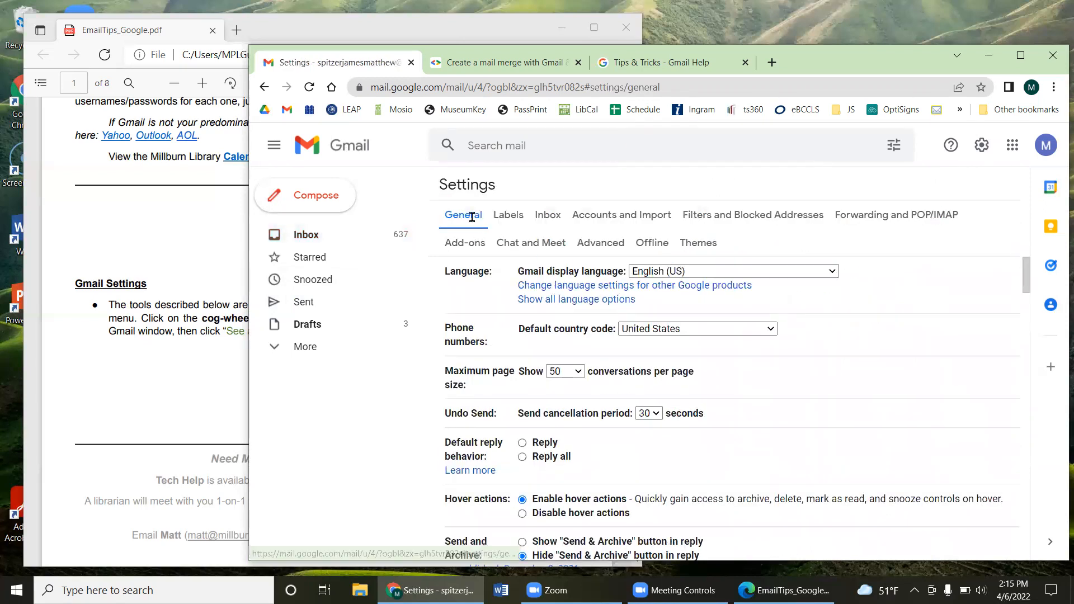
click(613, 251)
click(611, 249)
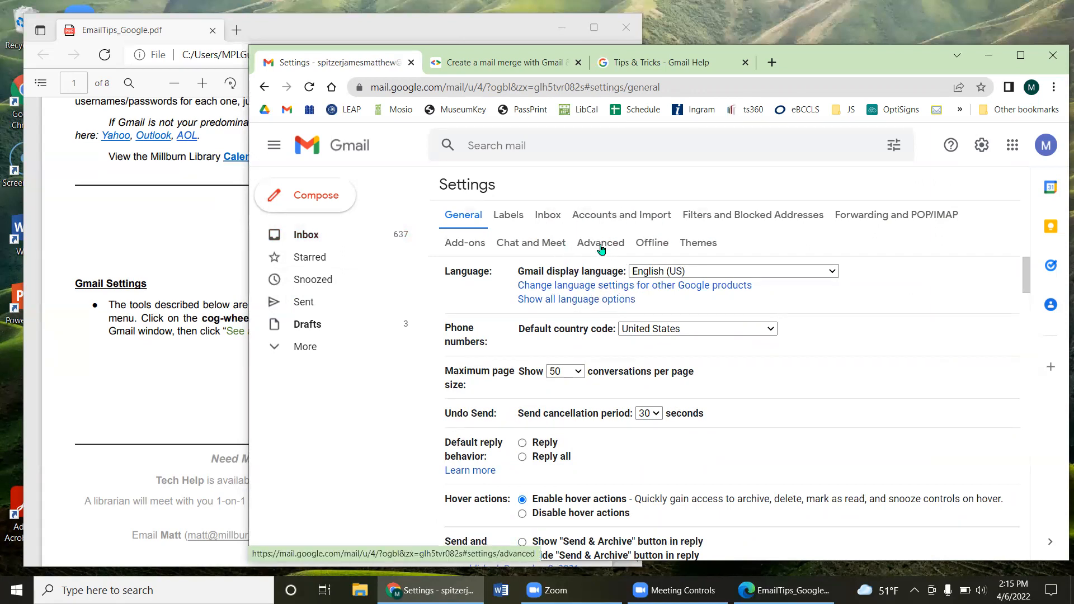
click(601, 250)
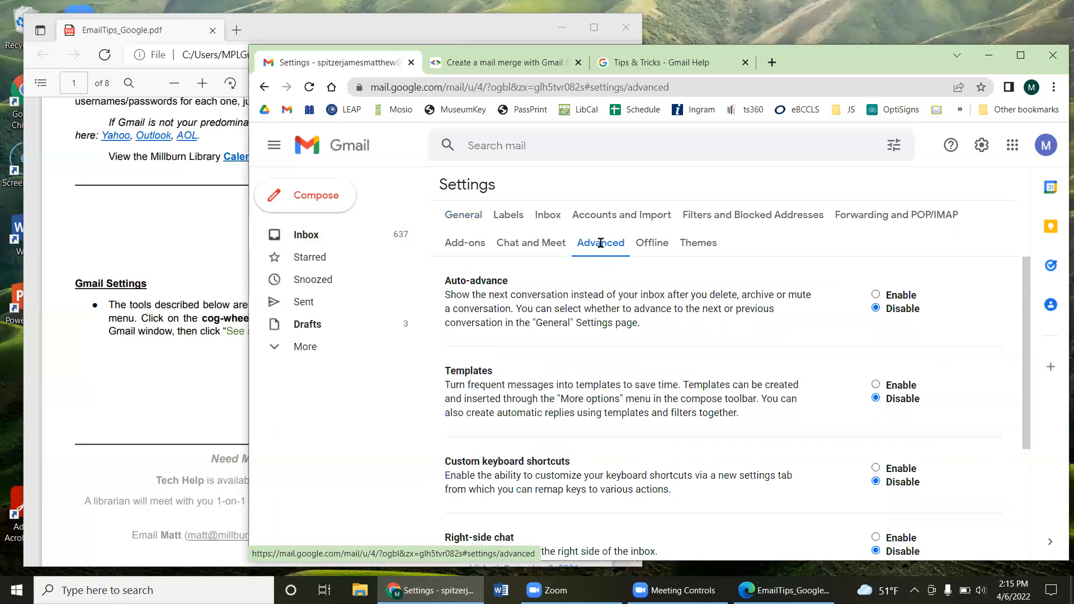
Step: Enable Templates and save the changes
drag(446, 371, 519, 372)
click(516, 372)
click(876, 385)
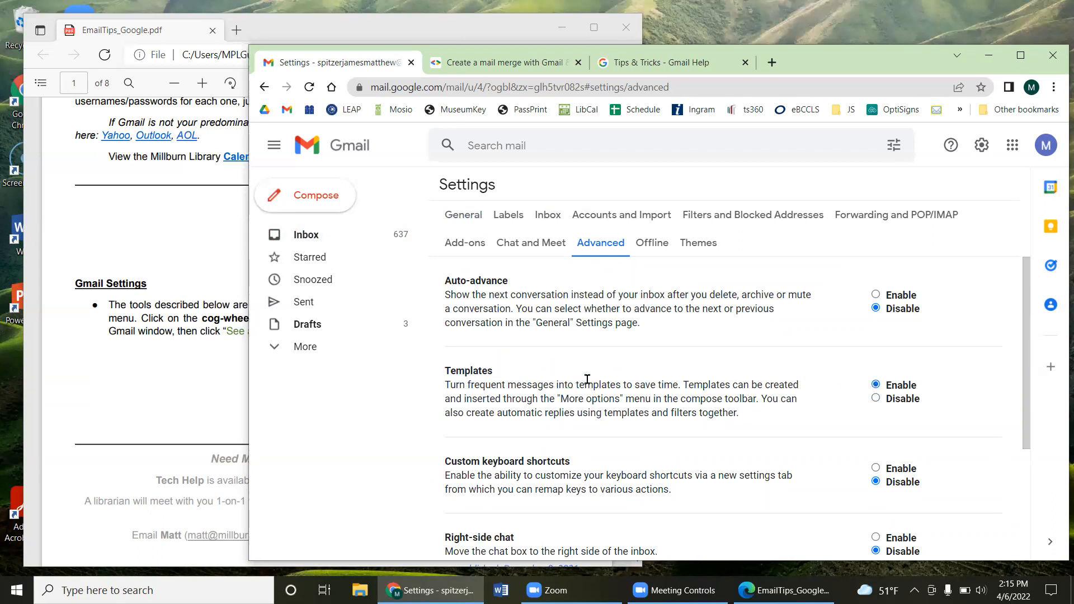
scroll(587, 379, down, 3)
scroll(586, 378, up, 3)
drag(549, 385, 710, 401)
click(705, 402)
scroll(705, 401, down, 3)
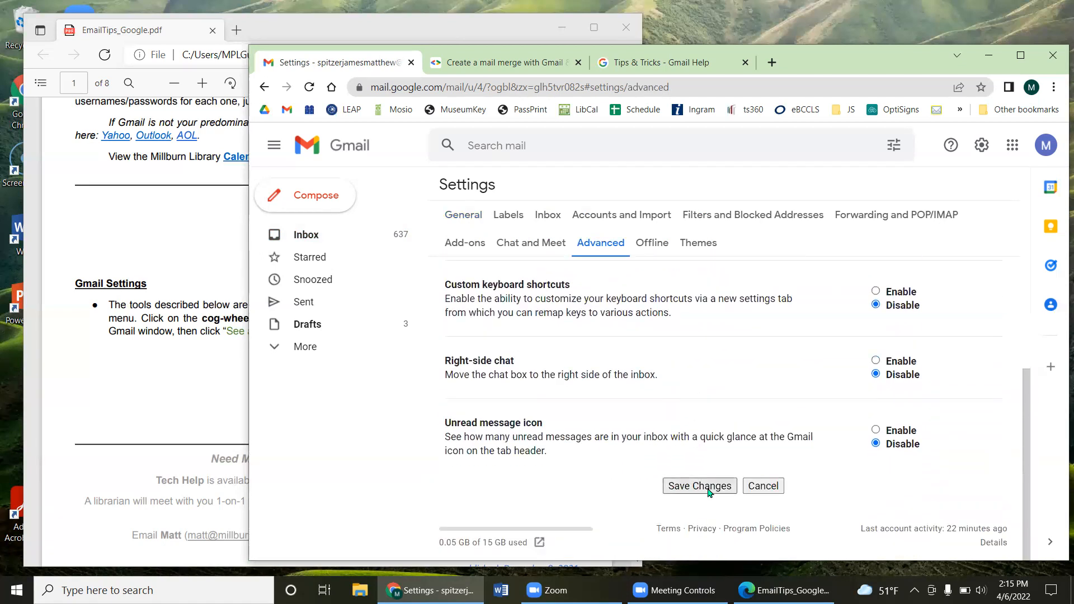
click(708, 491)
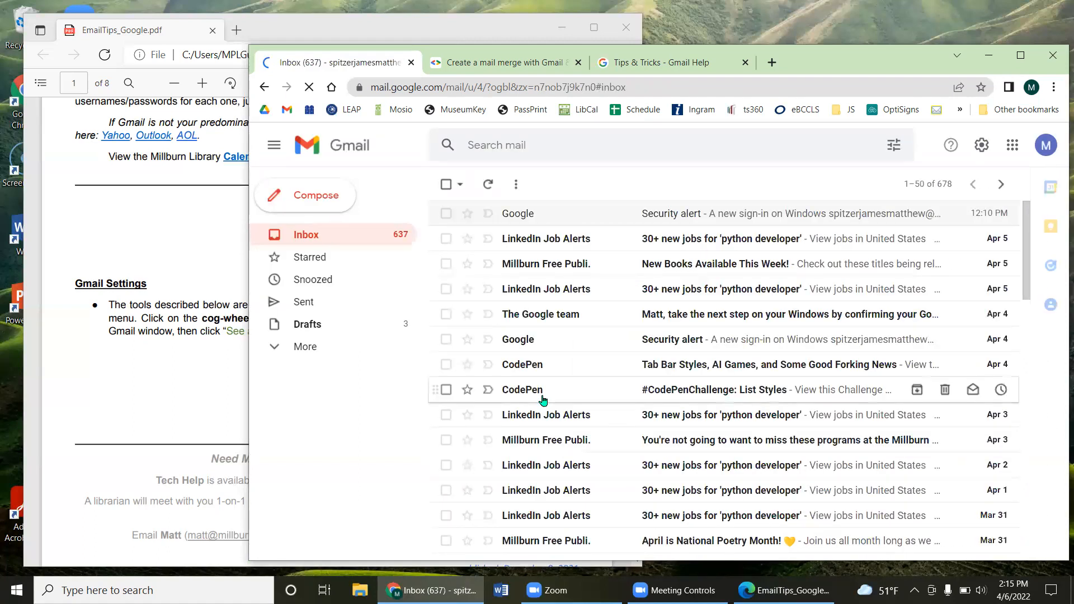
Step: Compose a new message, view the More options Templates submenu, then return to the body
click(307, 206)
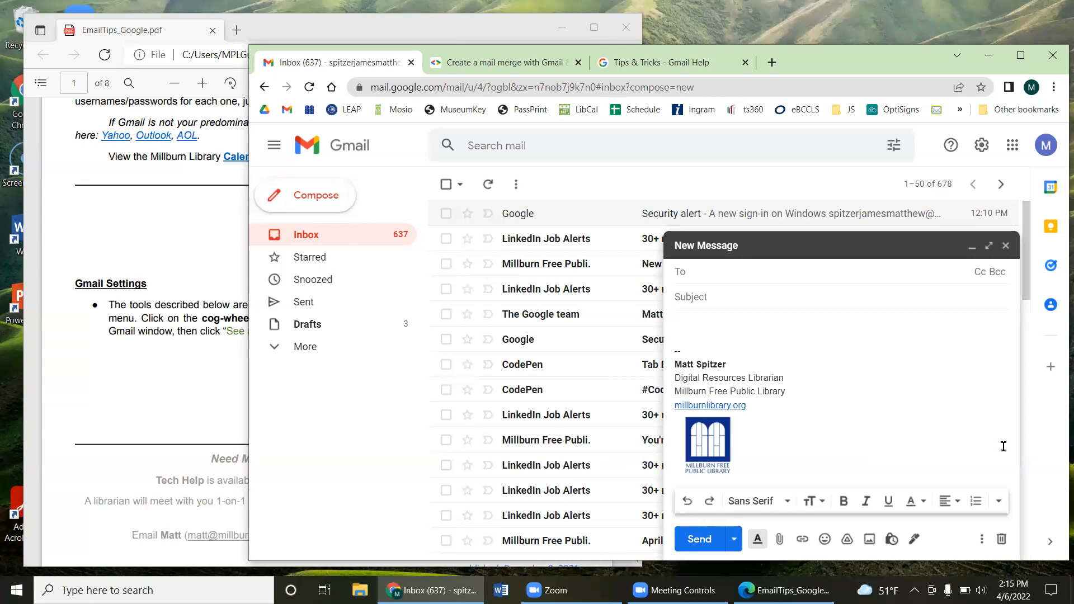
click(980, 539)
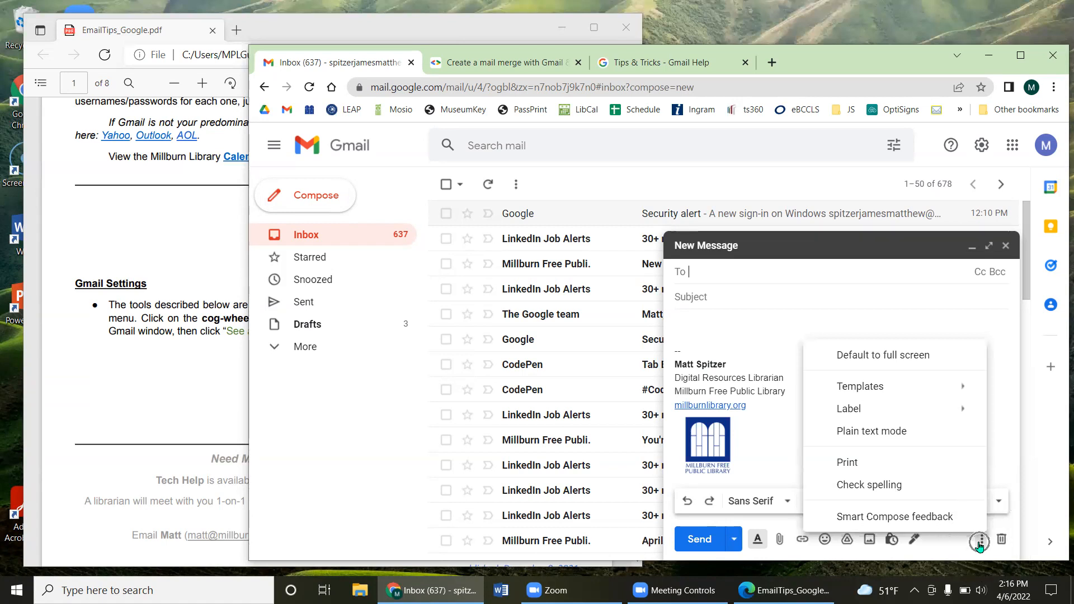
mouse_move(896, 394)
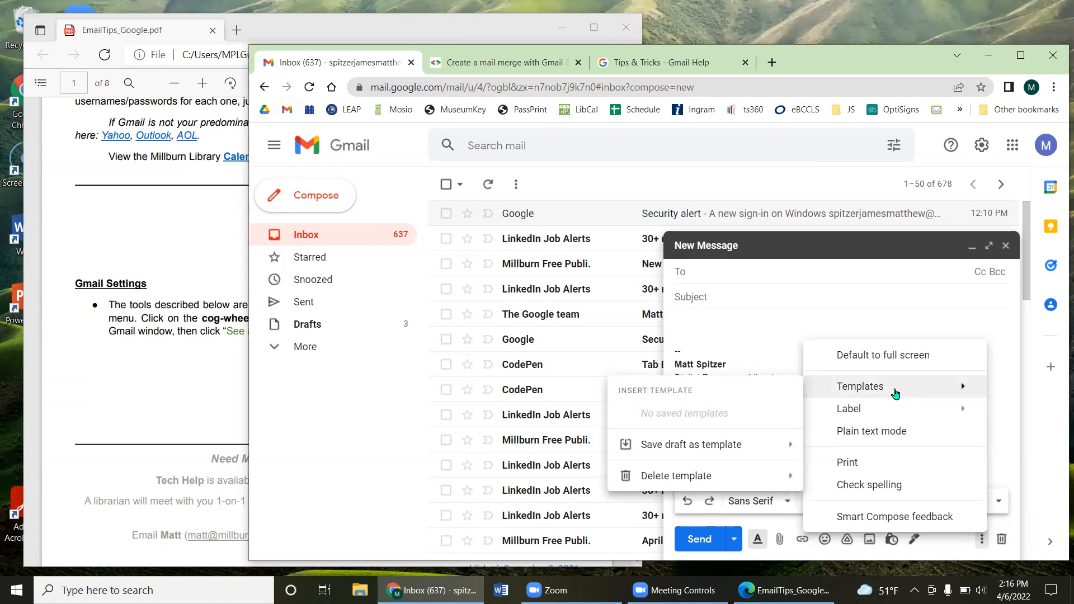
mouse_move(764, 446)
click(712, 326)
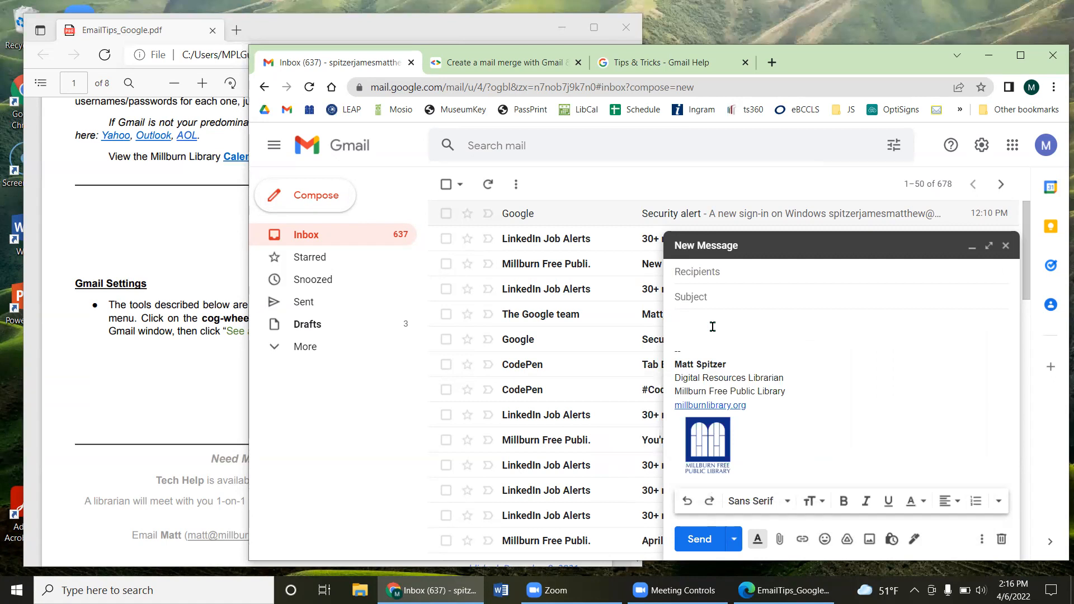
Step: Type 'Dear Sir or Madam,', '{Body}' and 'blah blah blah blah' on separate lines
text(Dear Sir or Madam,)
key(Return)
key(Return)
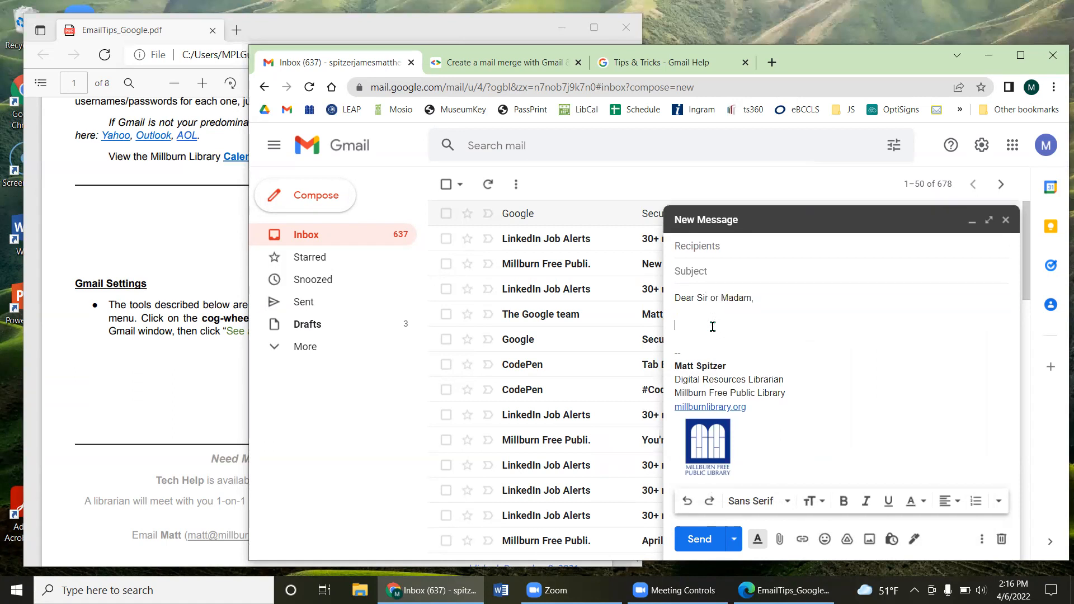
text({Body})
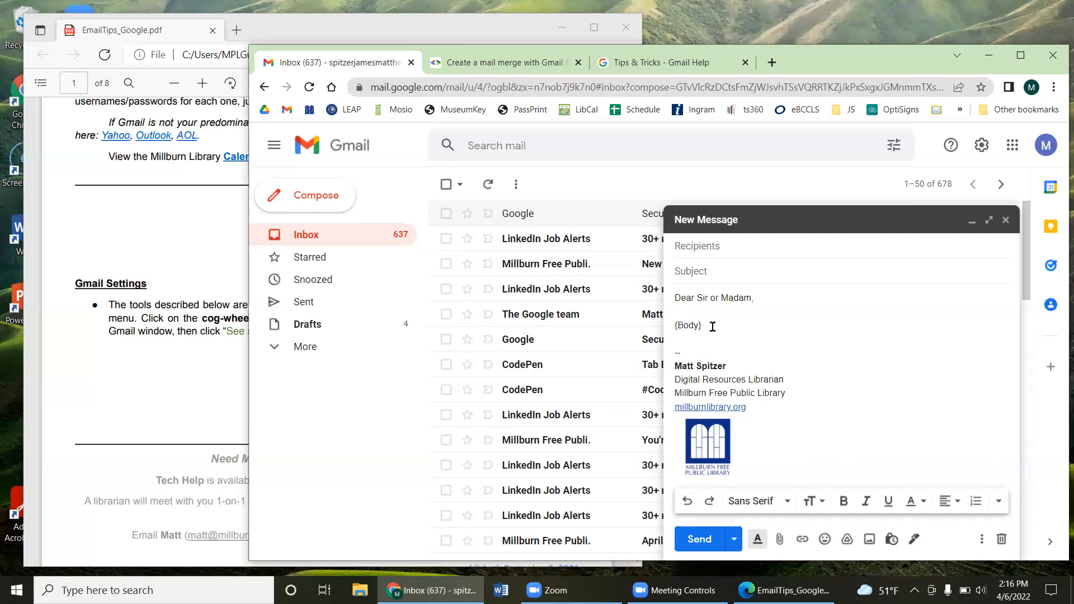
key(Return)
key(Return)
text(blah blah blah blh)
key(BackSpace)
text(ah)
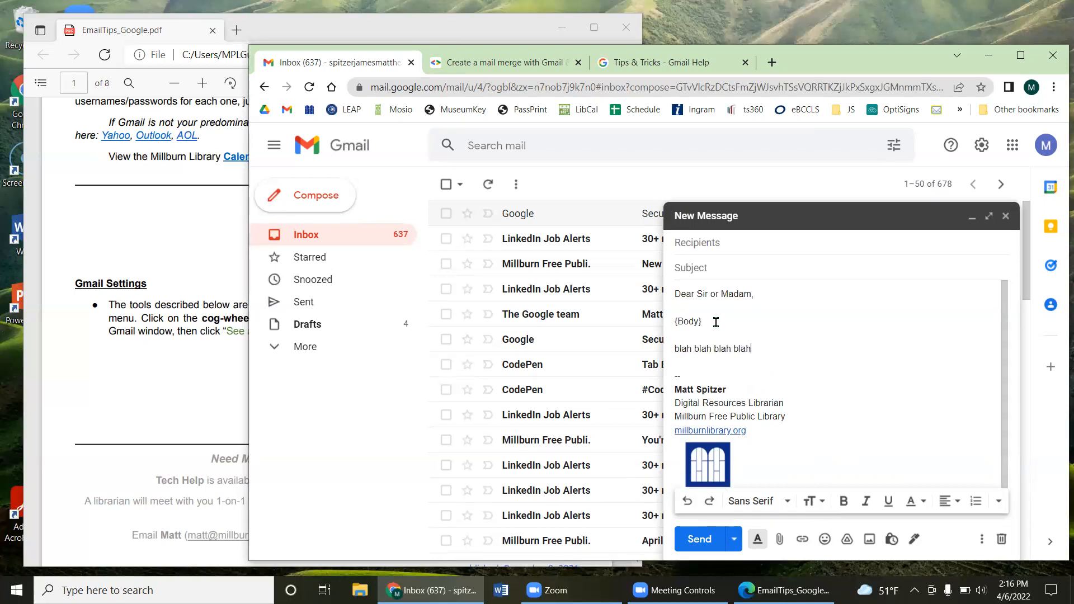
Step: Make {Body} bold and italic and set the blah blah line to Large
triple_click(670, 322)
click(844, 500)
click(865, 502)
triple_click(670, 349)
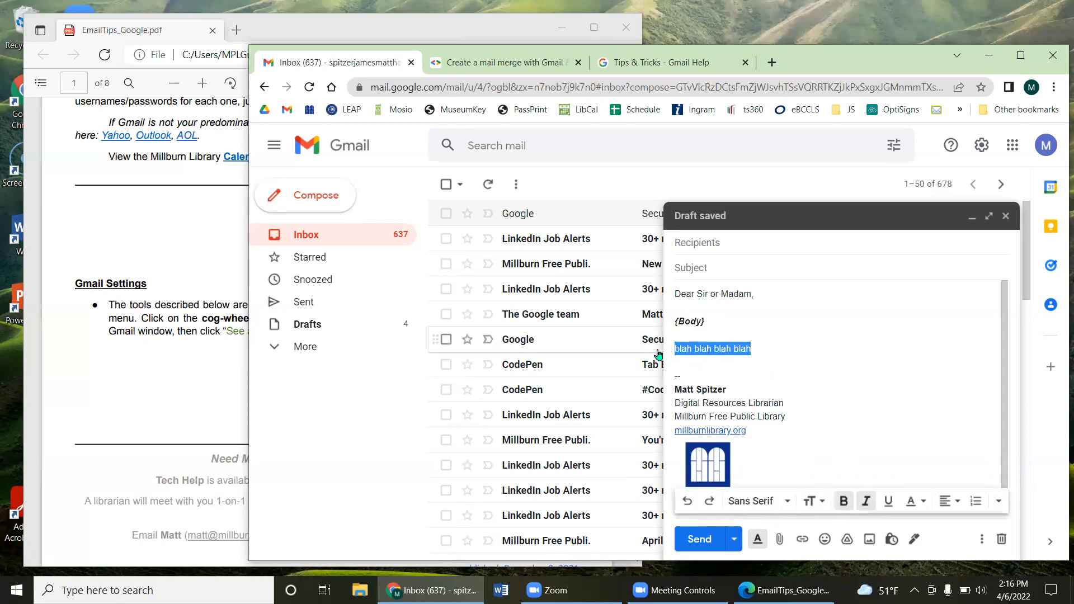
click(813, 501)
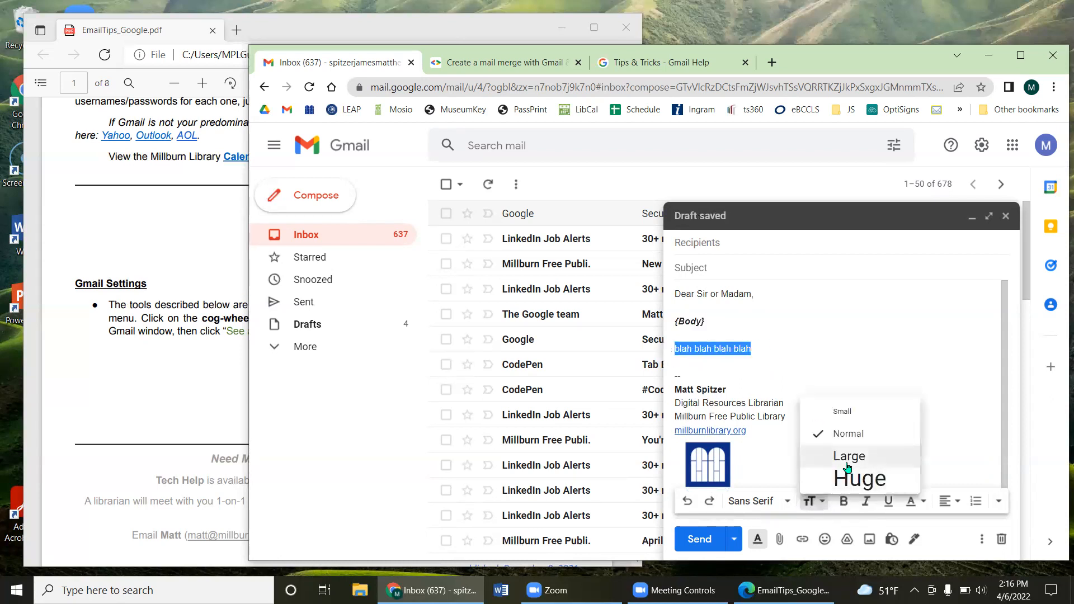
click(848, 460)
click(857, 371)
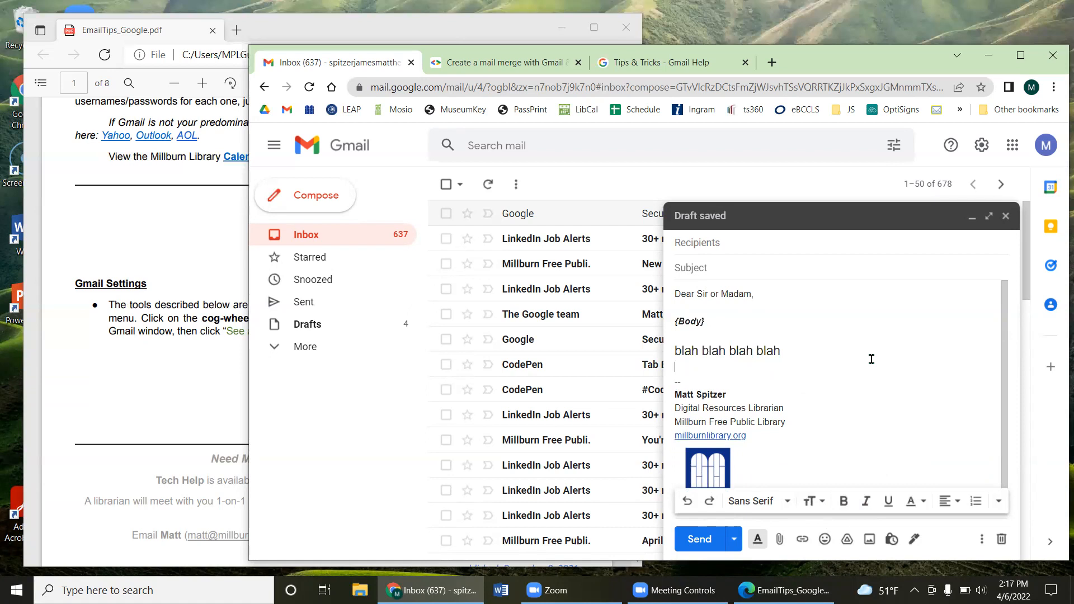
mouse_move(702, 293)
mouse_down()
mouse_move(744, 319)
mouse_move(808, 441)
mouse_up()
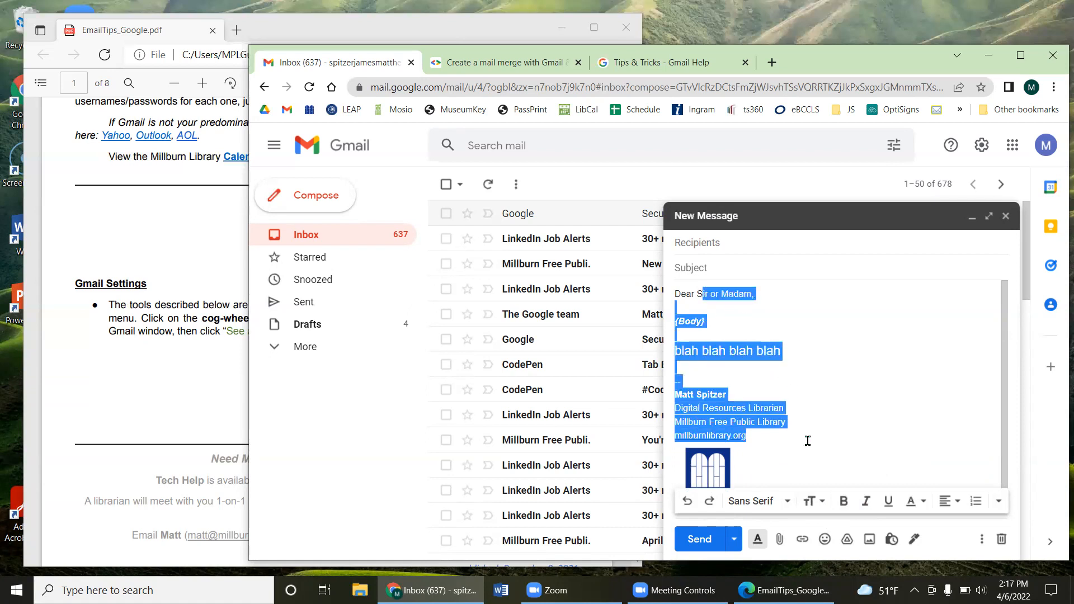
click(862, 395)
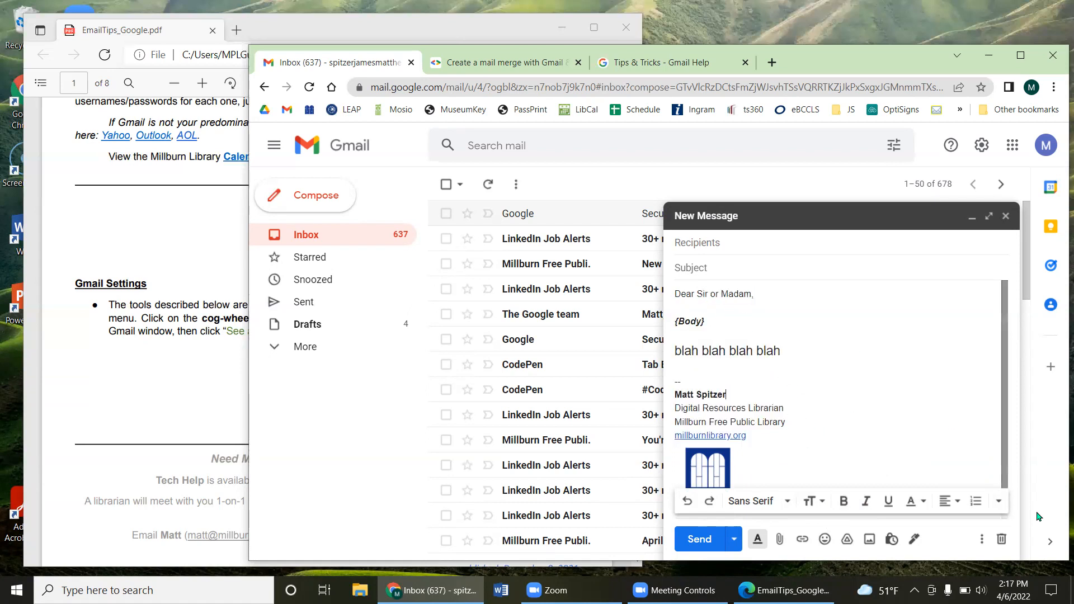
Step: Save the current draft as a new template named 'Demo Template', then close the message
click(981, 539)
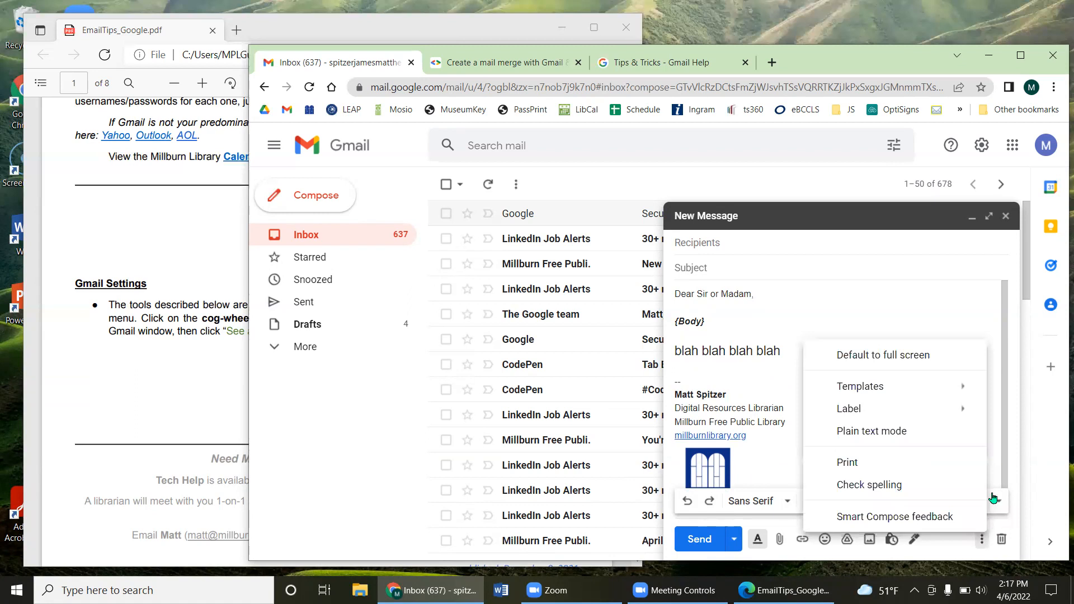
mouse_move(964, 390)
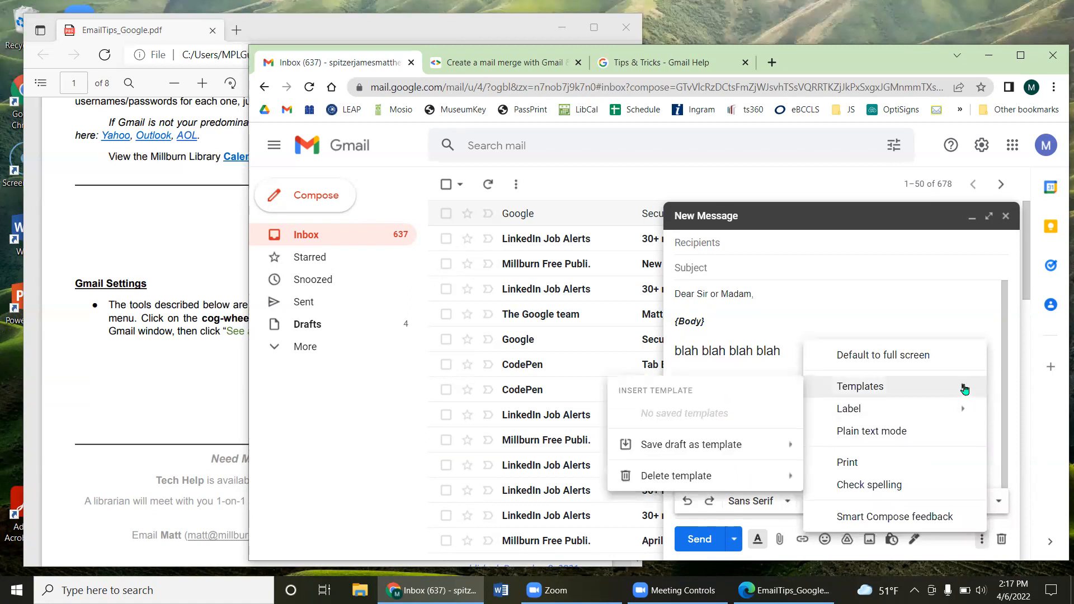
mouse_move(743, 448)
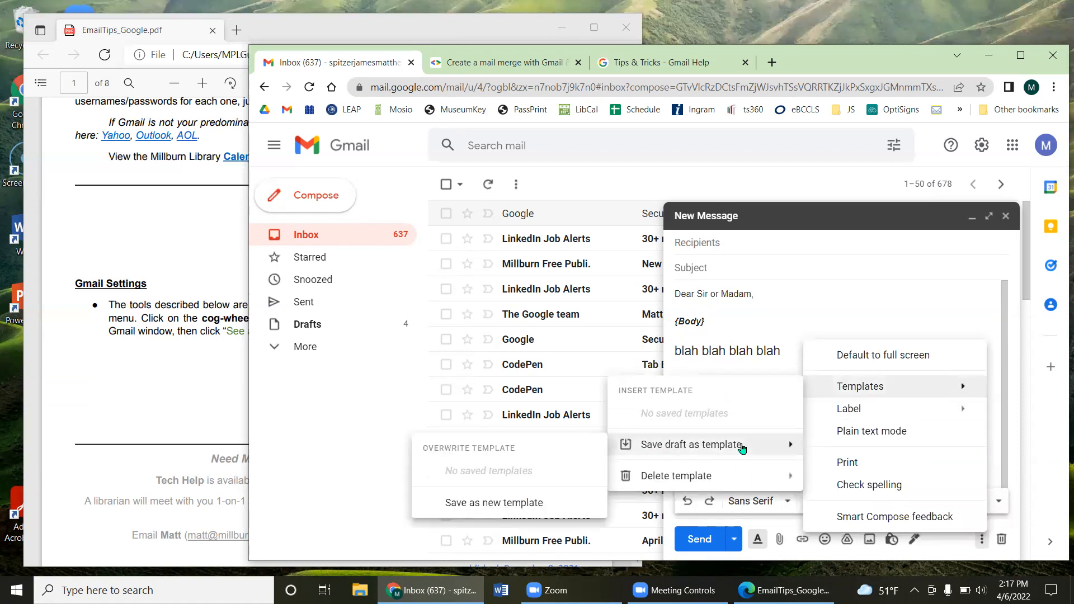
click(495, 502)
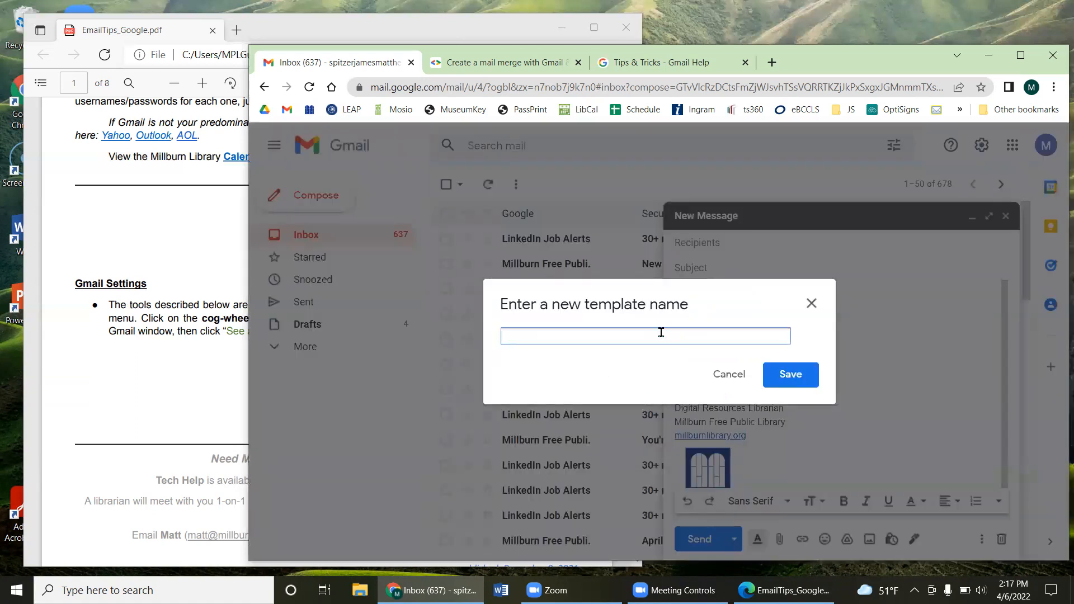
text(Demo Template)
click(776, 374)
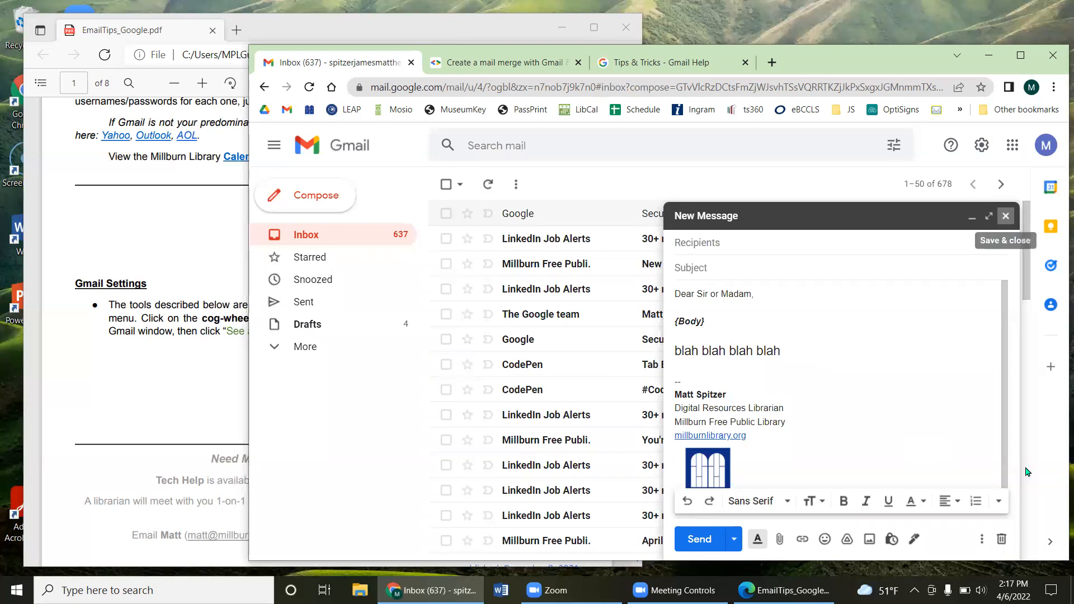
click(1001, 538)
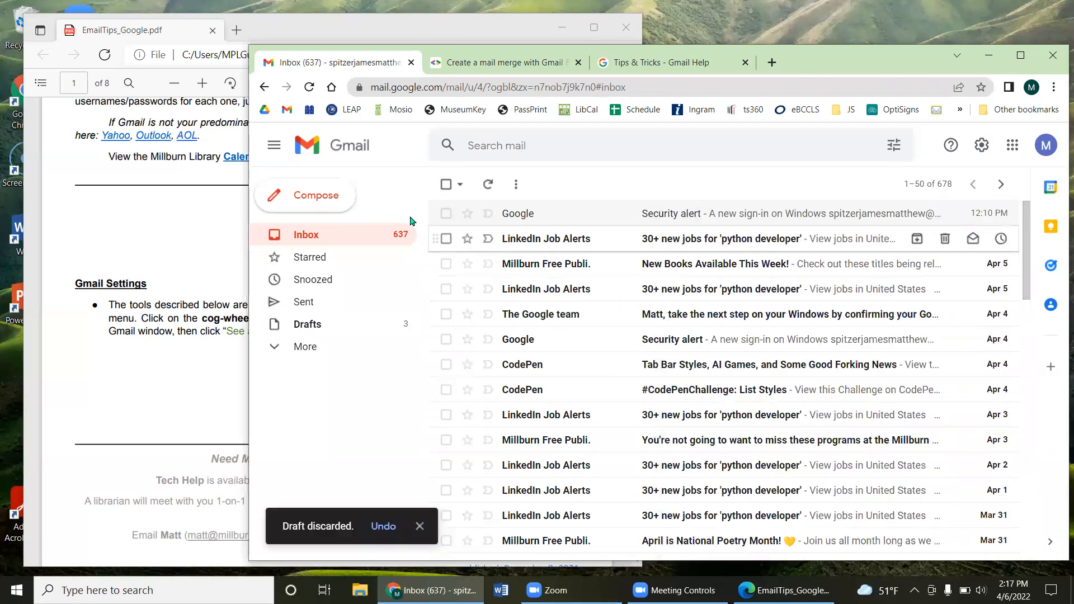
Step: Start a new message and insert the Demo Template into its body
click(331, 200)
click(719, 330)
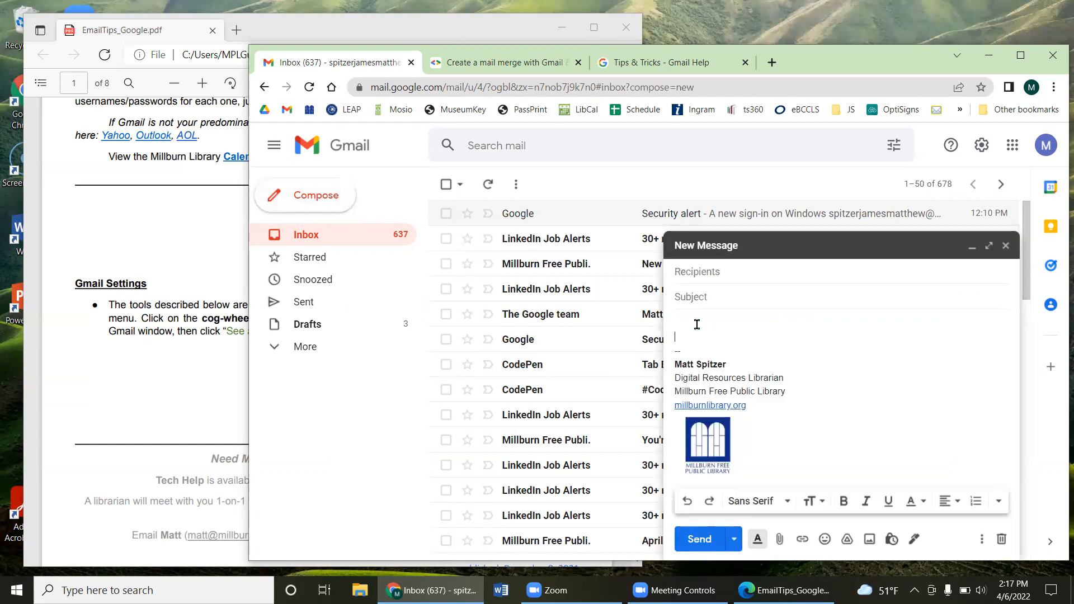
click(982, 540)
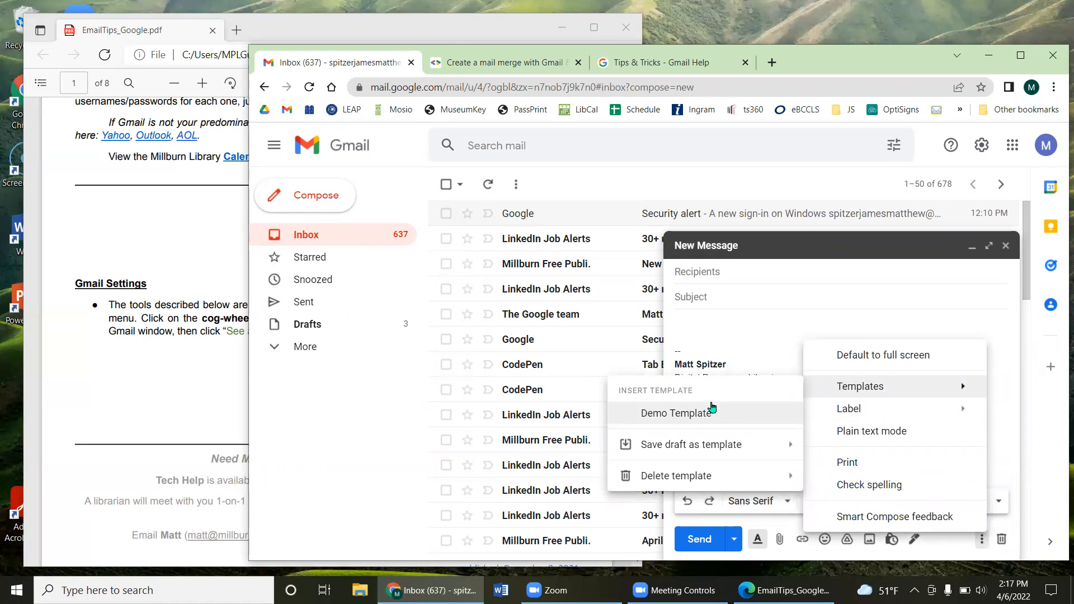
click(712, 412)
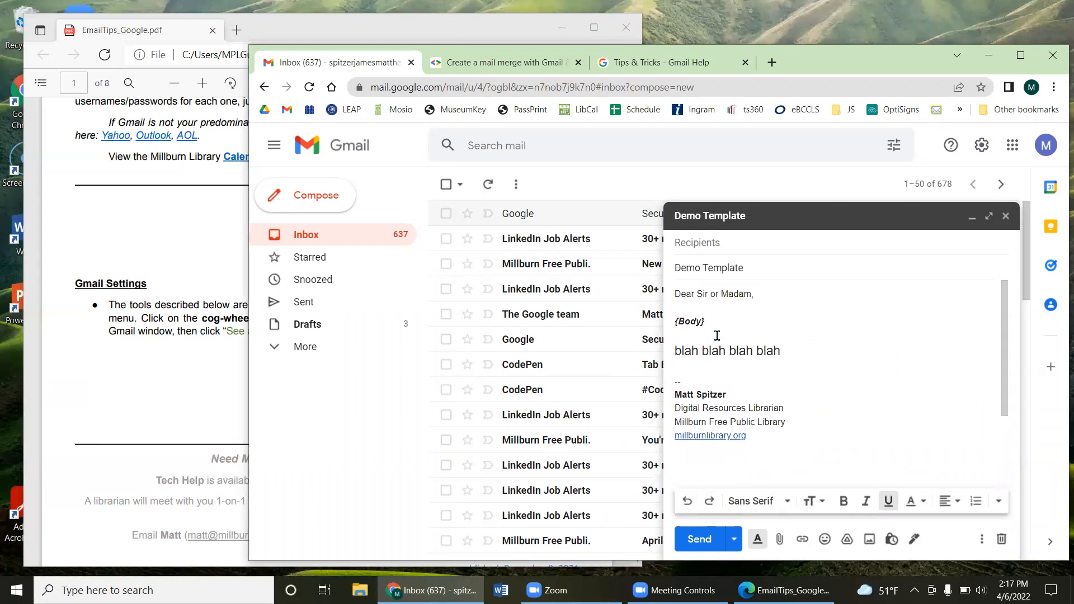
Step: Delete both signature blocks and the '--' separator so the body ends at 'blah blah blah blah'
drag(698, 295, 815, 417)
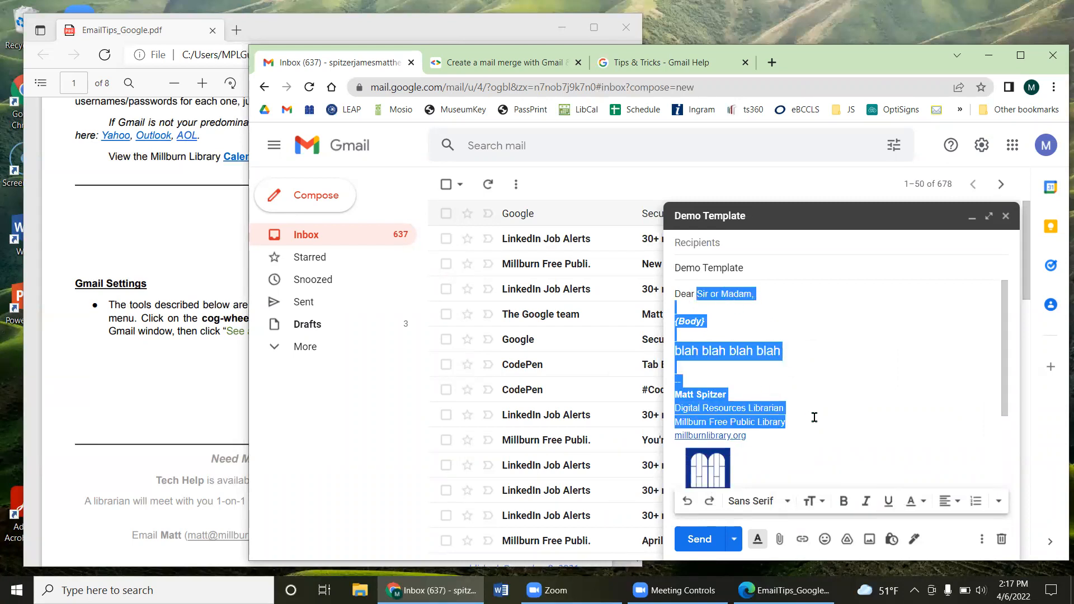
scroll(814, 417, down, 3)
mouse_move(812, 466)
mouse_down()
mouse_move(658, 364)
mouse_move(678, 353)
mouse_up()
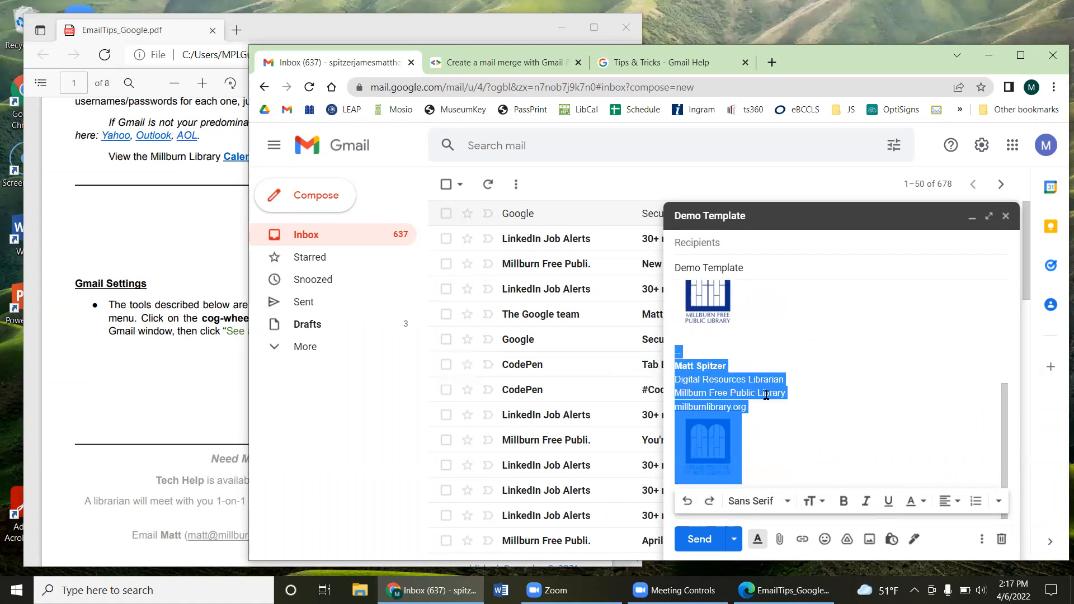
key(BackSpace)
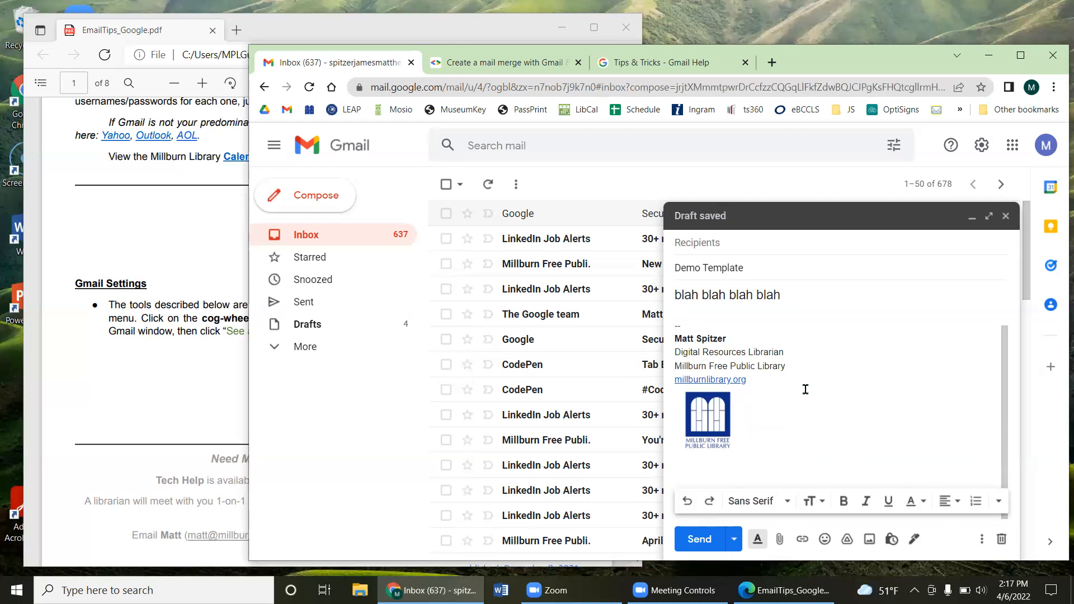
mouse_move(766, 465)
mouse_down()
mouse_move(662, 411)
mouse_move(661, 397)
mouse_up()
key(BackSpace)
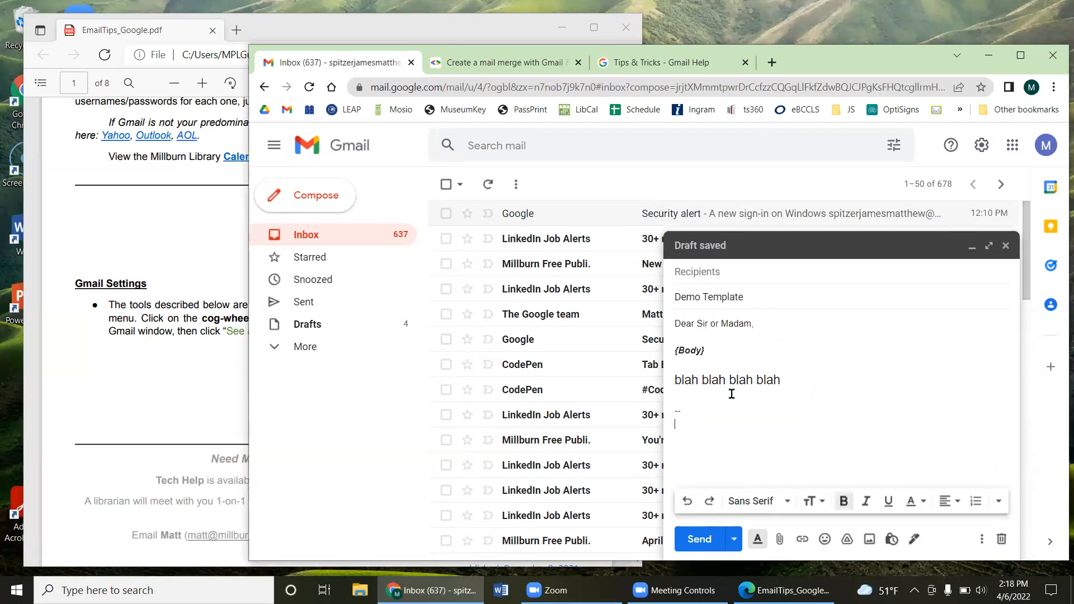
key(BackSpace)
key(BackSpace)
key(BackSpace)
key(BackSpace)
key(BackSpace)
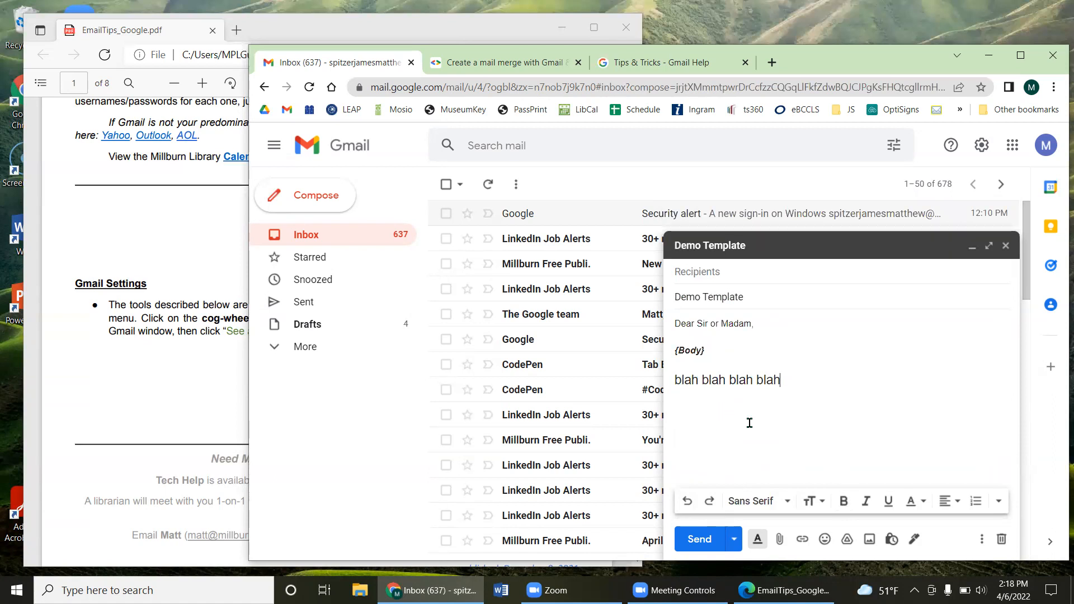
Step: Overwrite the saved Demo Template with this signature-free draft, then discard the draft
click(979, 538)
mouse_move(948, 393)
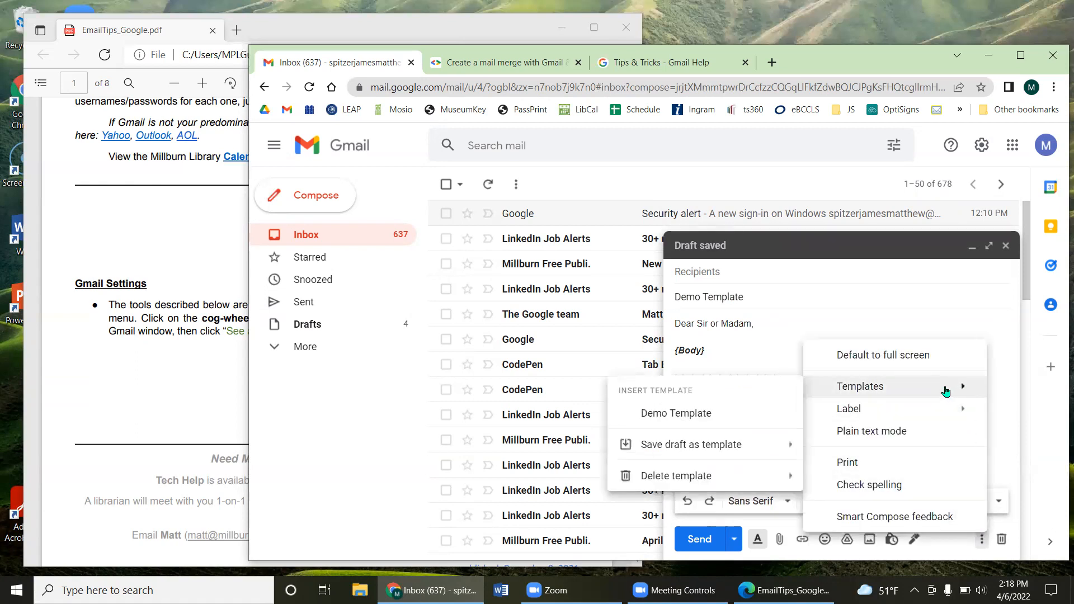
mouse_move(698, 450)
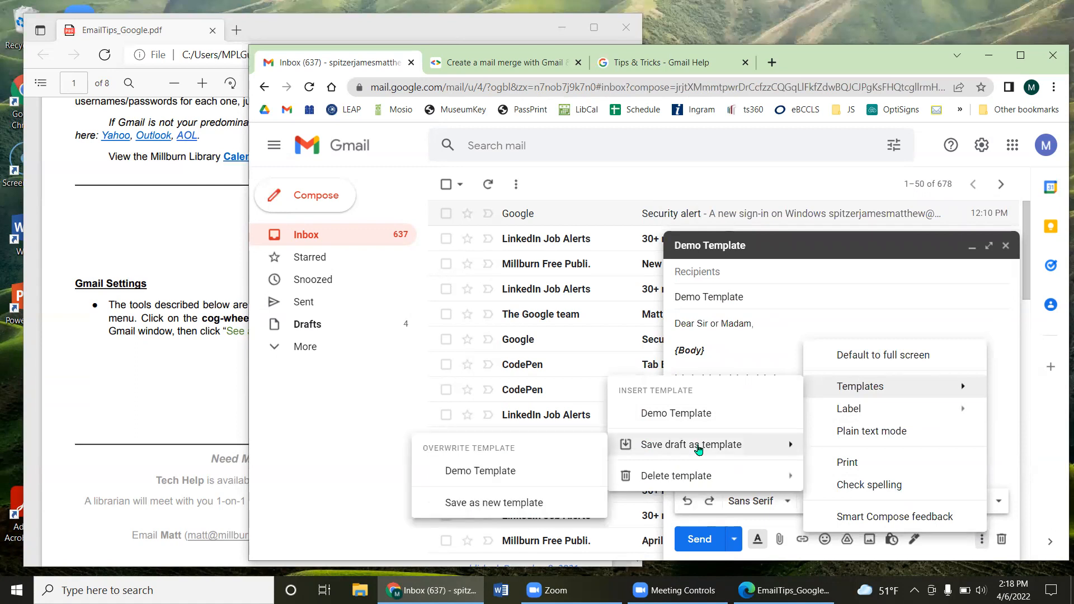
click(485, 476)
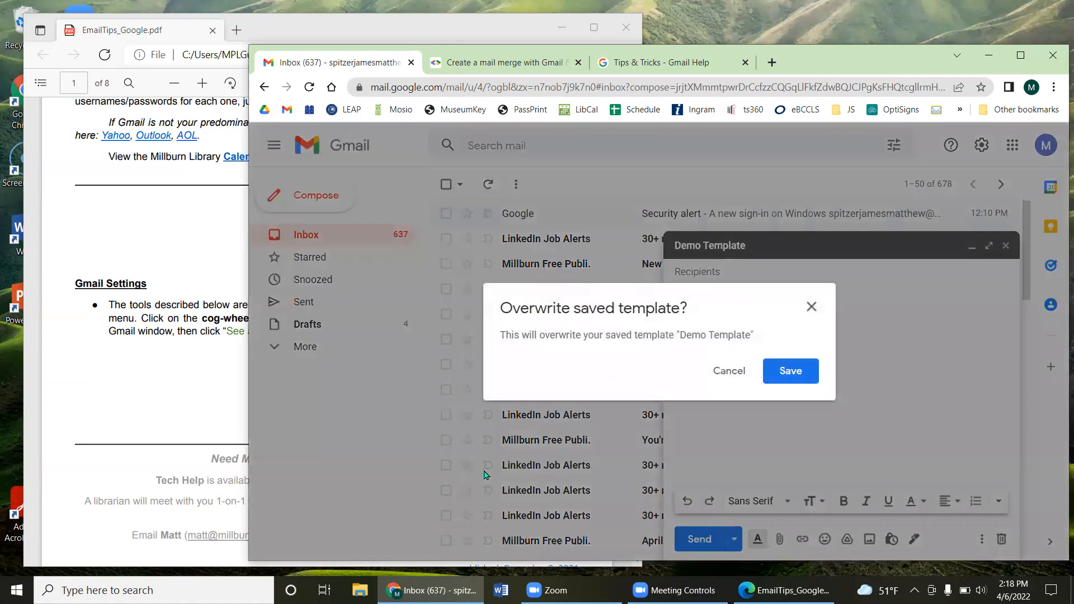
click(772, 370)
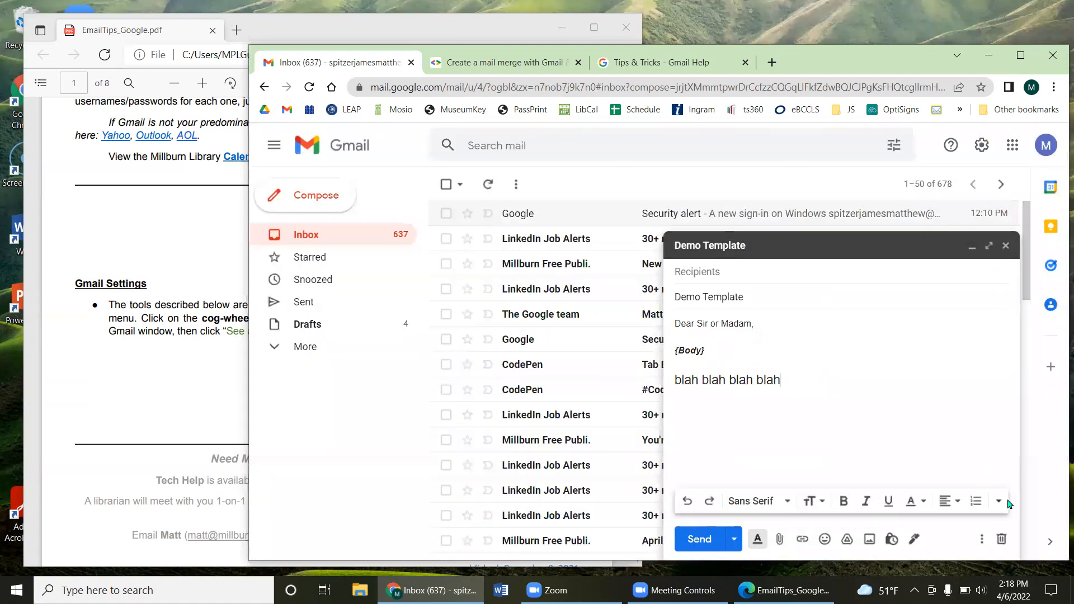
click(1002, 538)
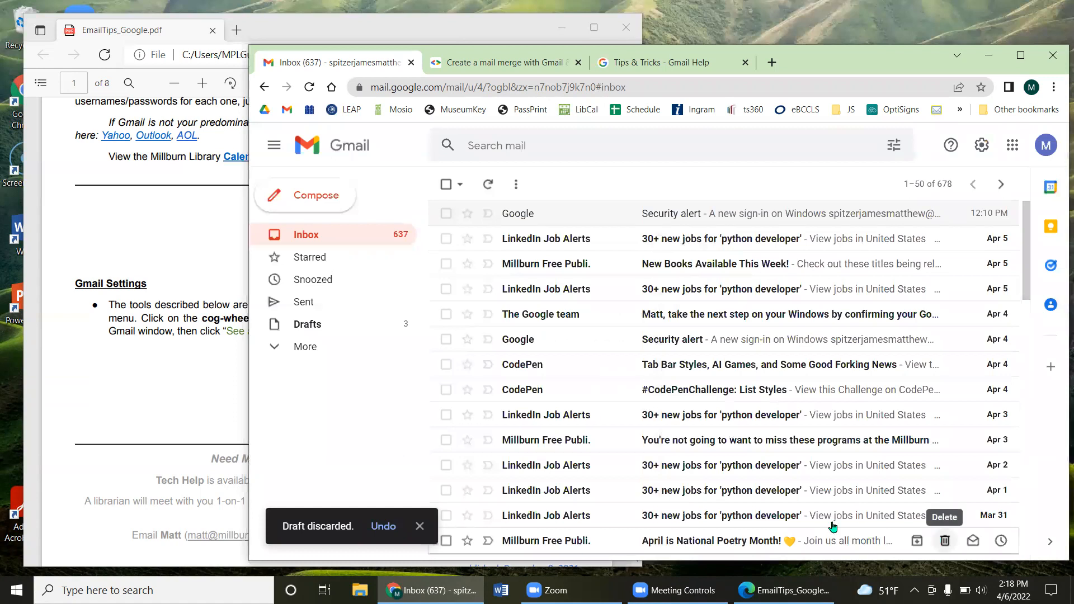
Step: Start a new test message and insert the Demo Template into it
click(328, 195)
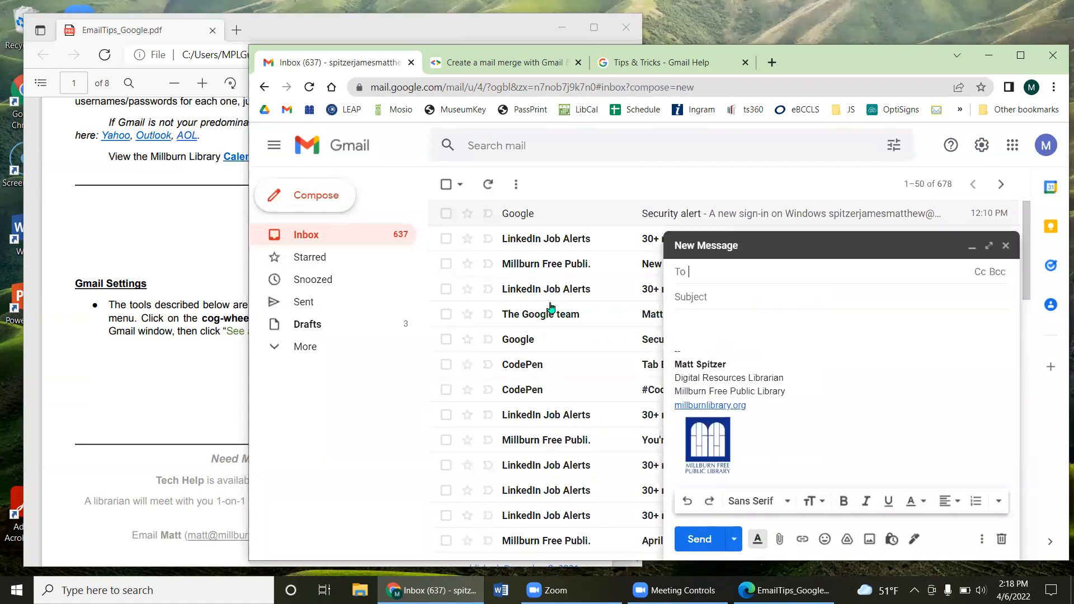
click(699, 318)
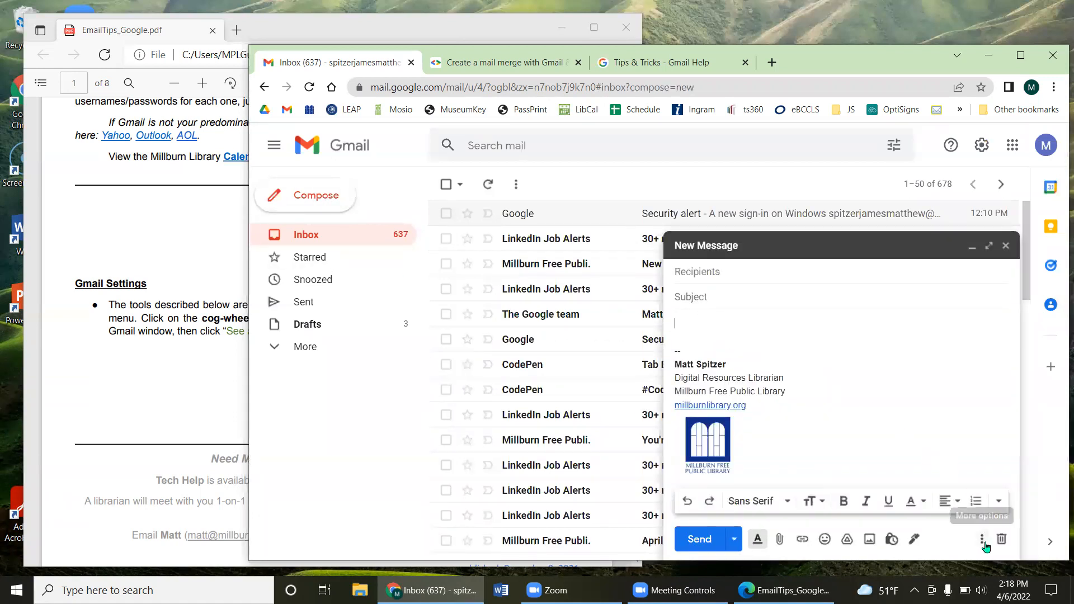
click(983, 542)
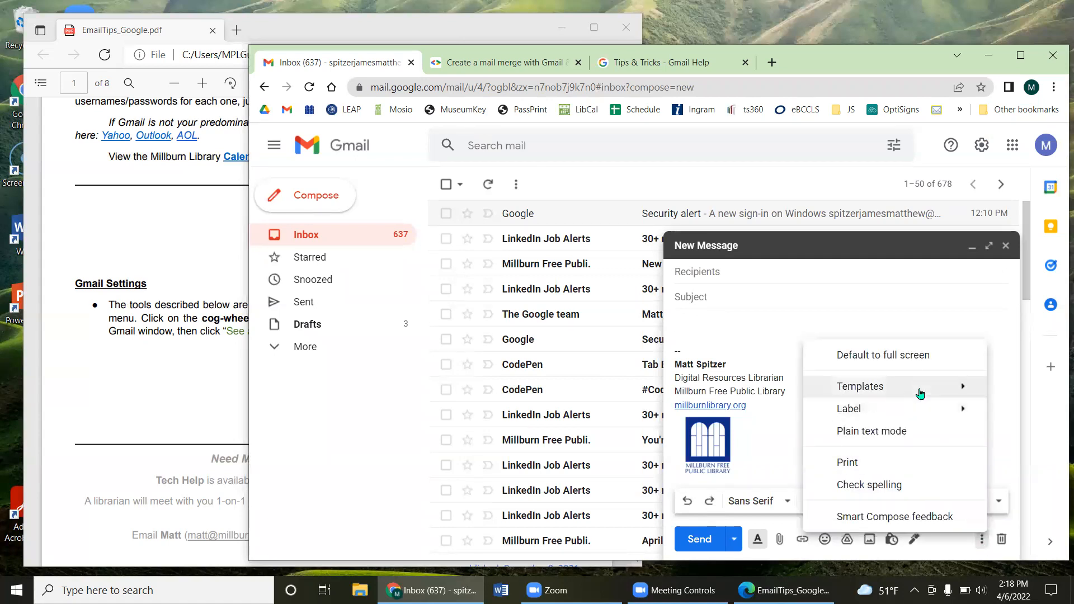
click(649, 413)
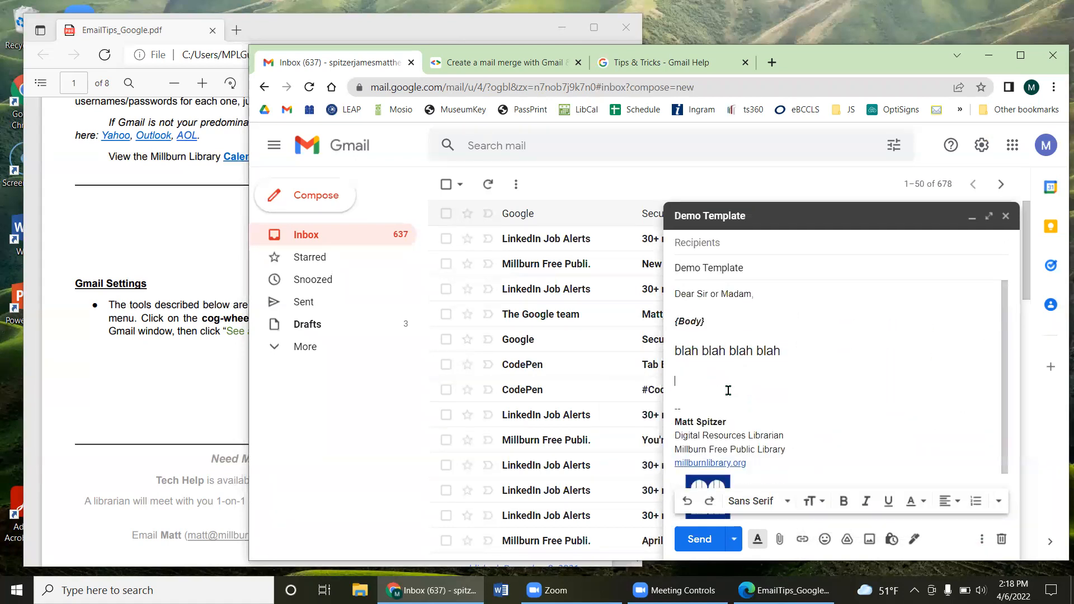
Step: Replace the {Body} placeholder with test text, erase it, and close the test message
drag(693, 295, 785, 378)
scroll(789, 391, down, 1)
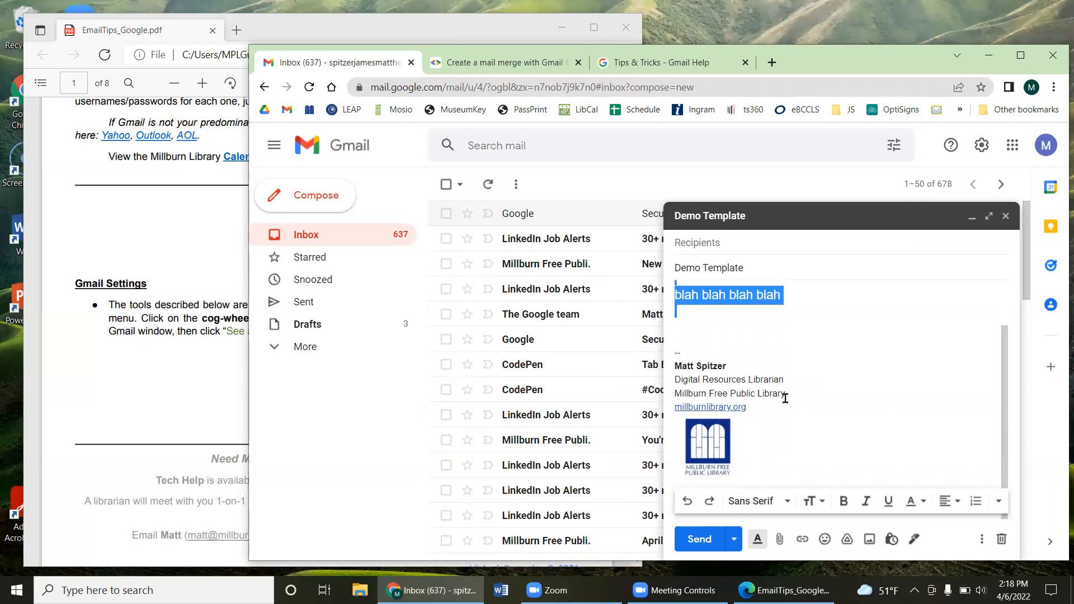
drag(710, 381, 784, 458)
click(812, 434)
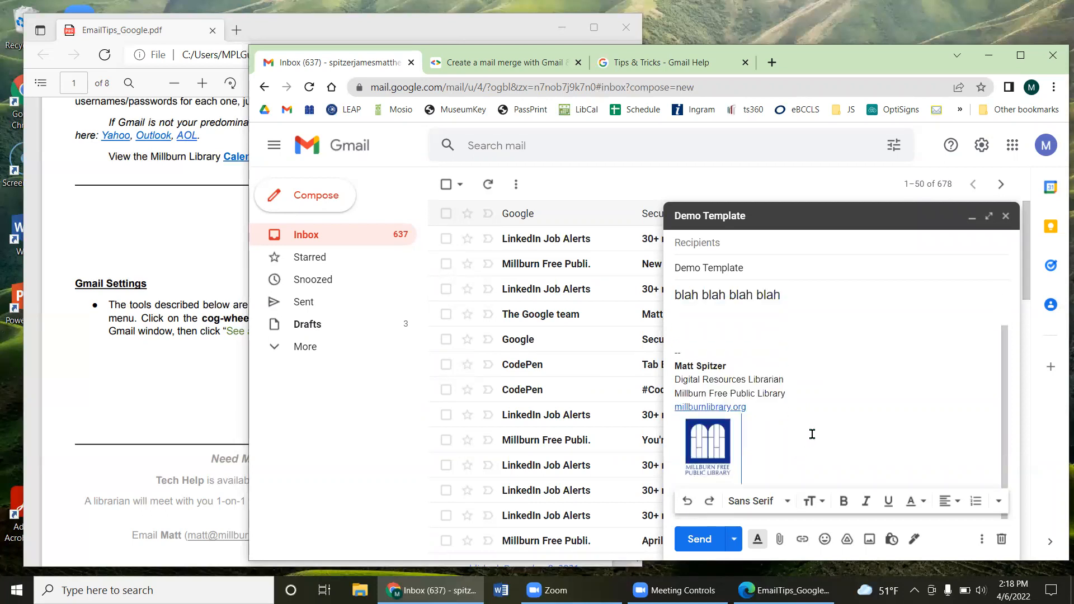
scroll(812, 434, up, 1)
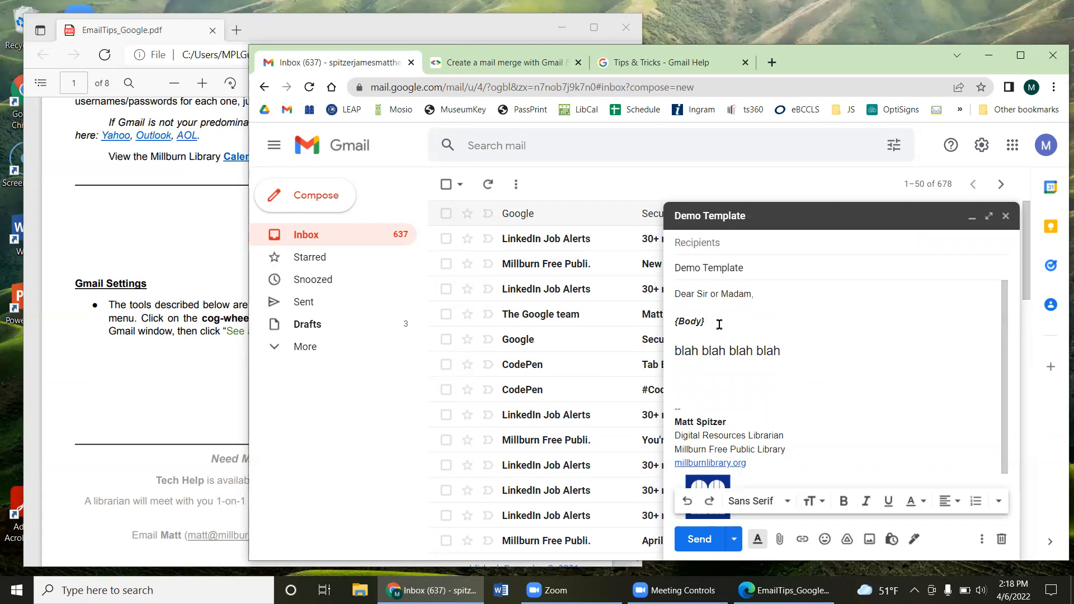
drag(705, 321, 678, 319)
key(BackSpace)
text(sdkfjsdkjf)
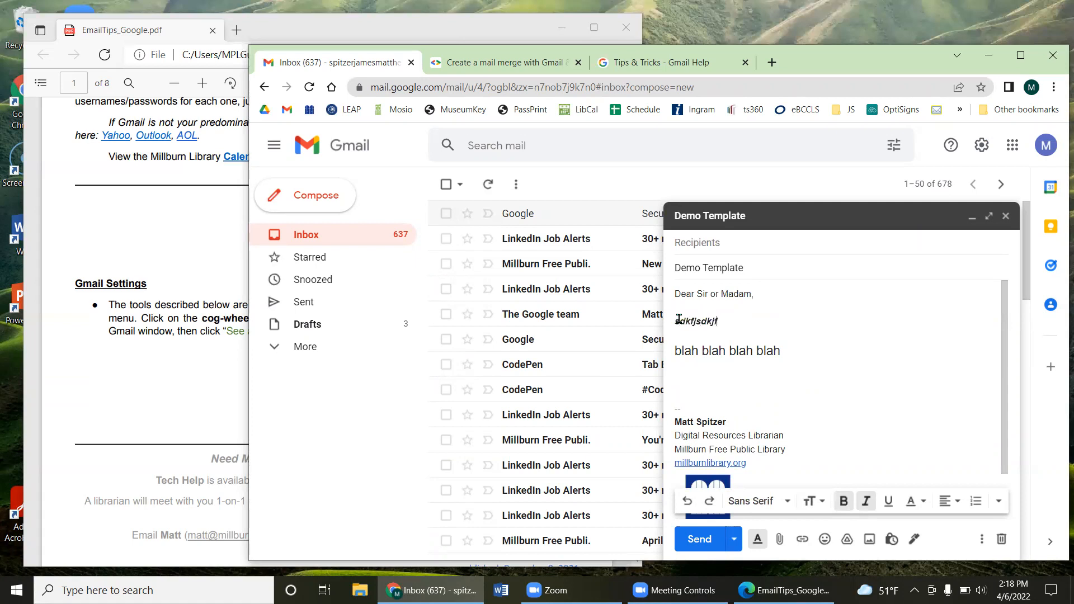
key(BackSpace)
key(BackSpace)
key(BackSpace)
key(BackSpace)
key(BackSpace)
key(BackSpace)
key(BackSpace)
key(BackSpace)
key(BackSpace)
key(BackSpace)
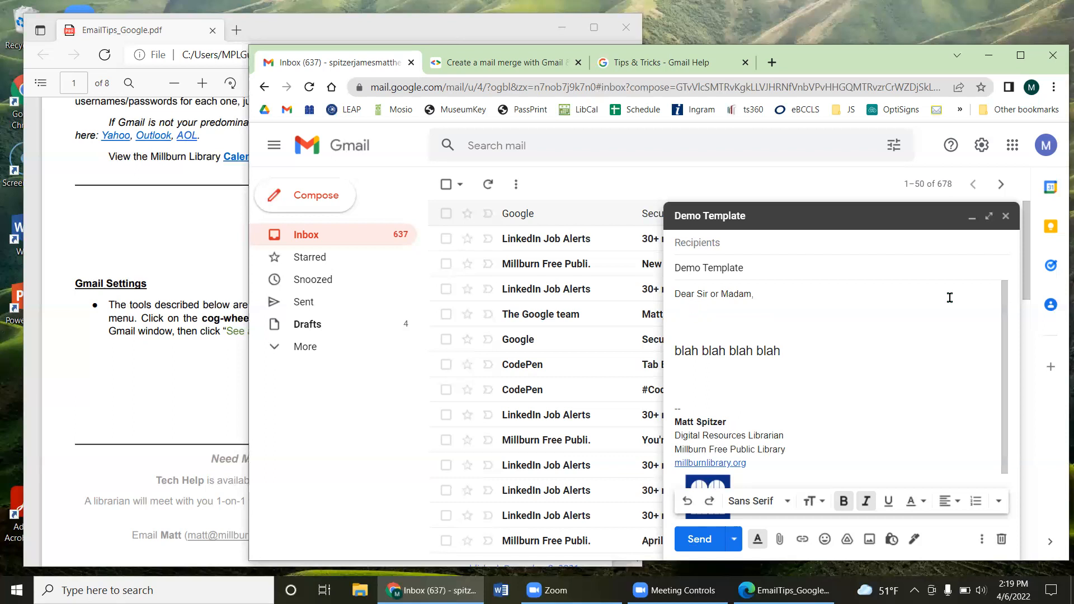
click(1005, 216)
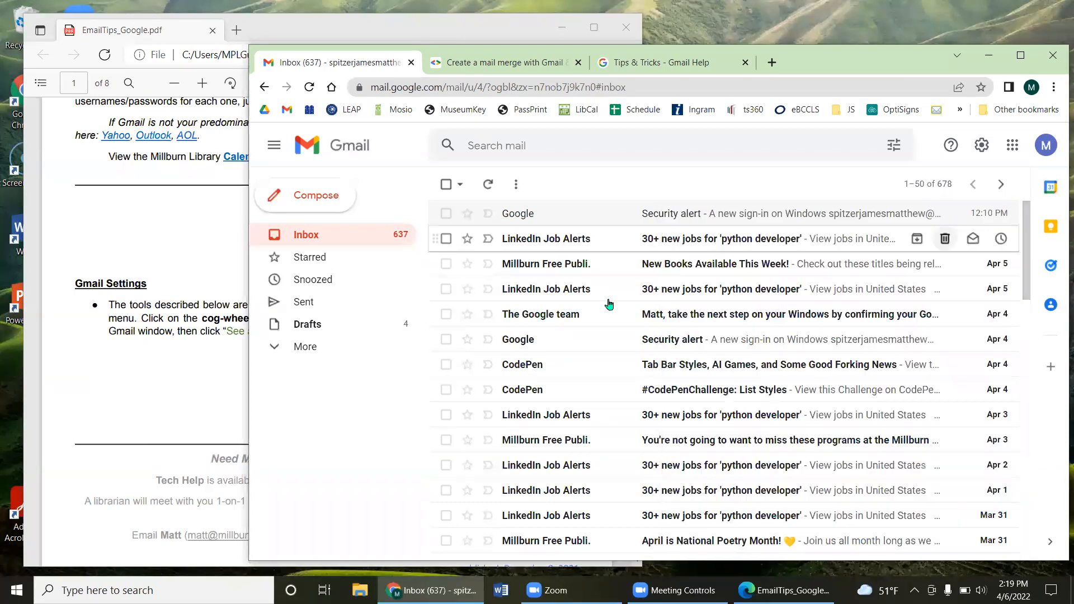
Step: Open the LinkedIn Job Alerts python developer email and start forwarding it
click(568, 241)
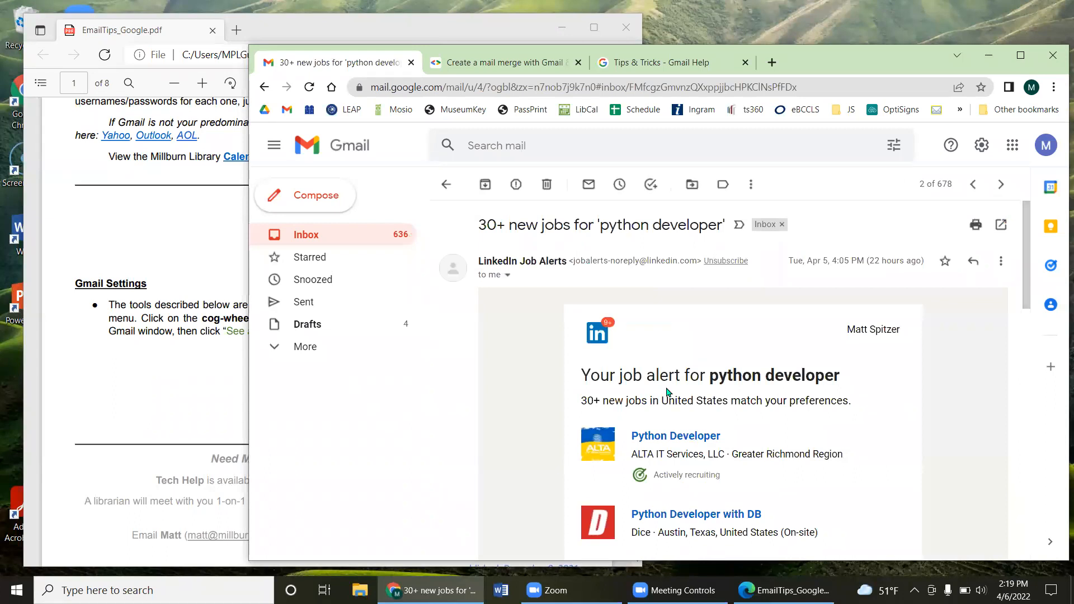
click(972, 267)
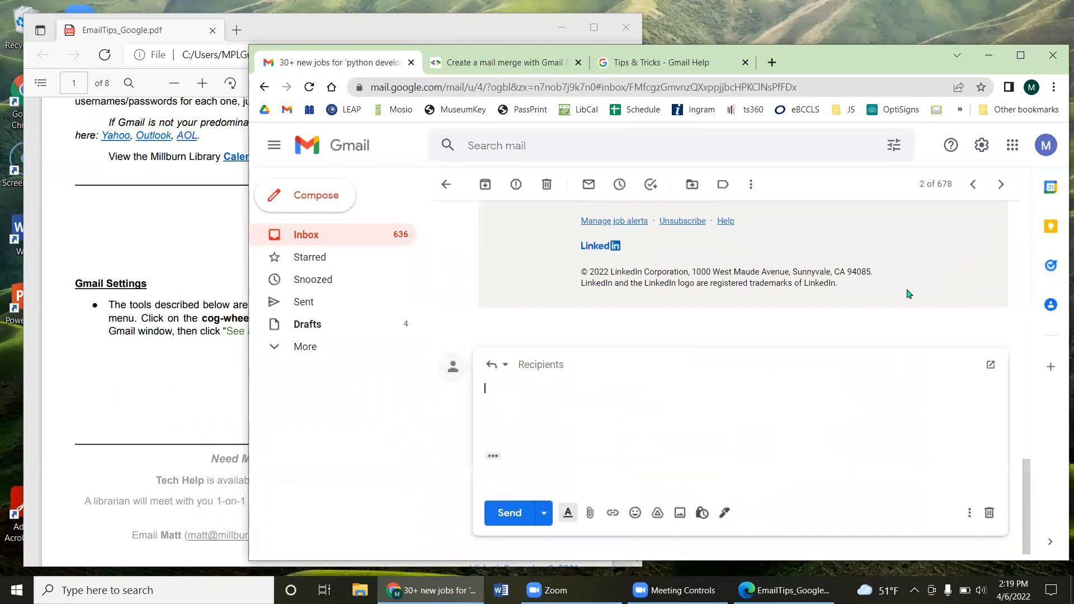
click(496, 367)
click(522, 416)
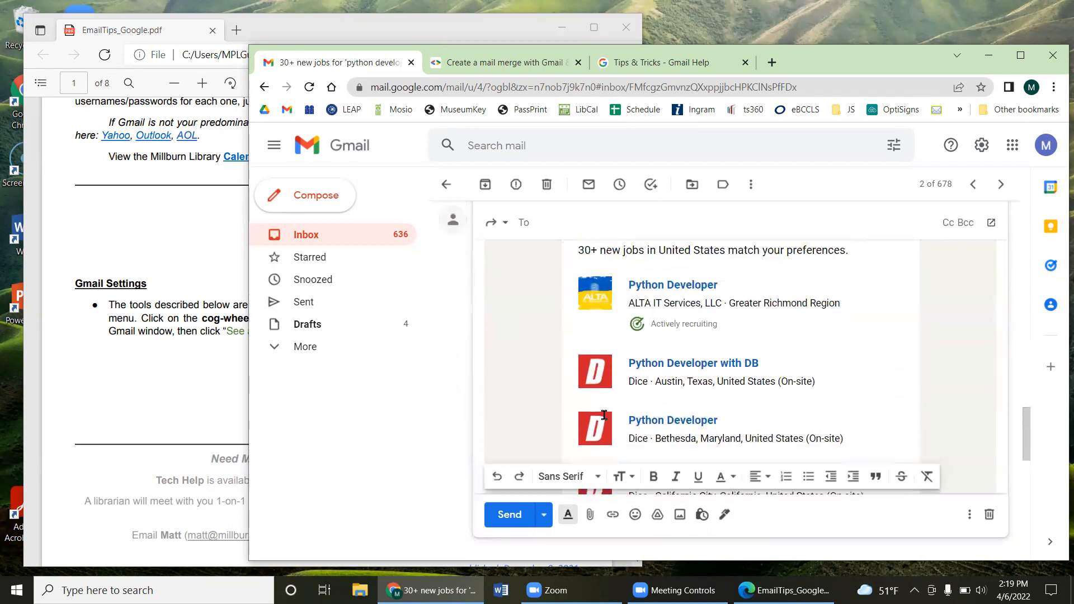
Step: Insert the Demo Template into the forward's empty body line, twice
drag(527, 346, 597, 346)
click(590, 319)
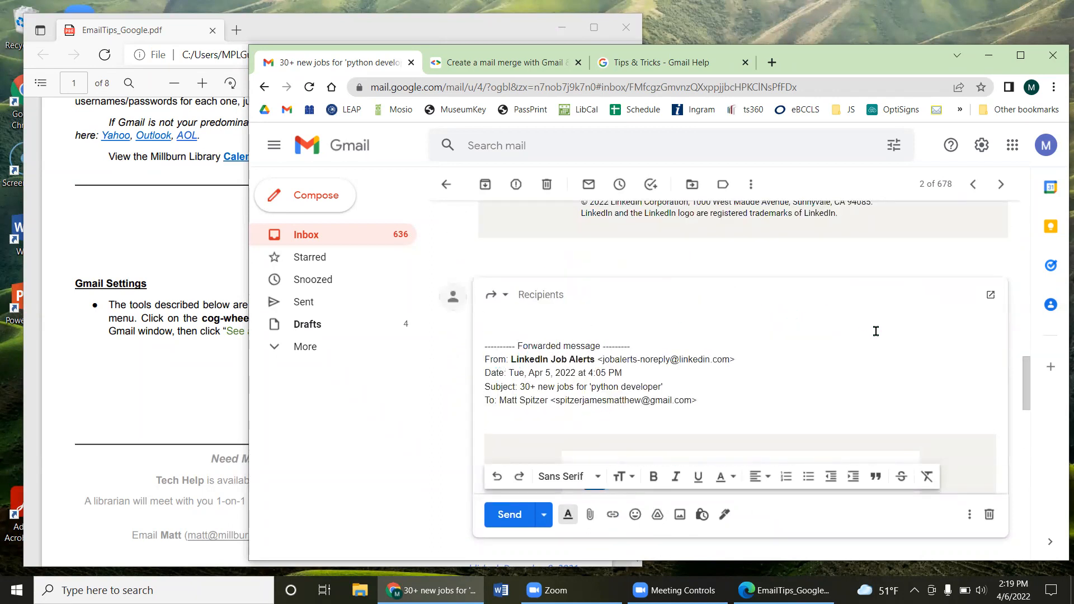
click(969, 514)
mouse_move(890, 385)
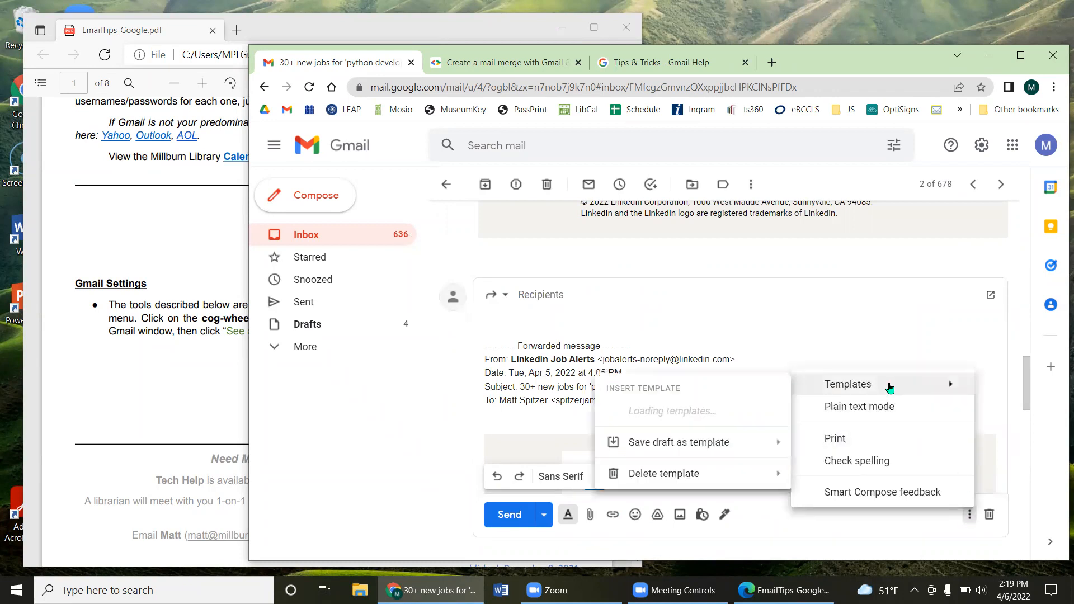
click(713, 410)
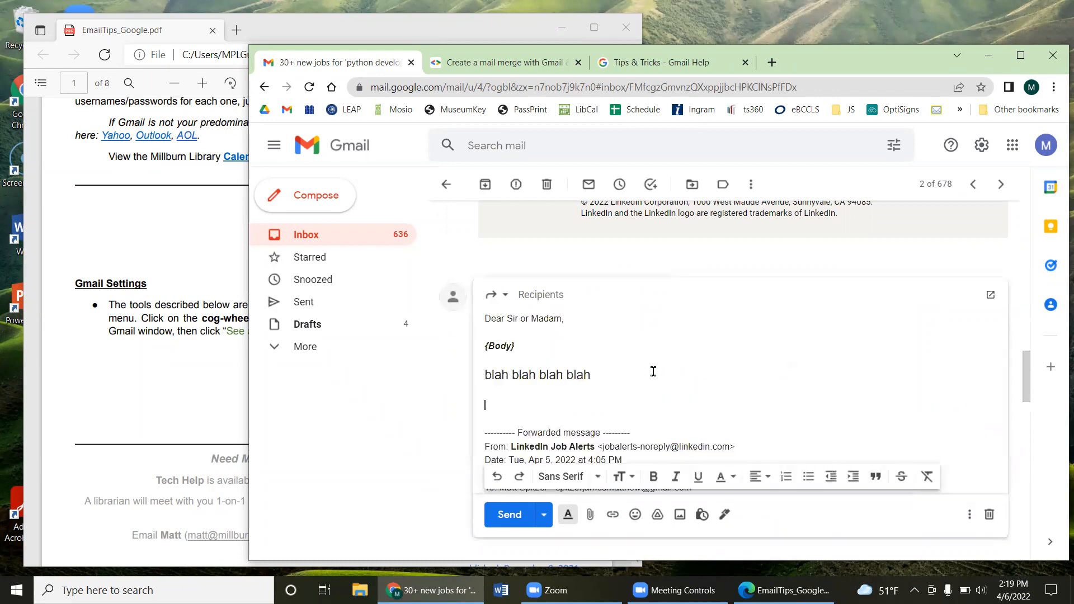
scroll(660, 371, down, 5)
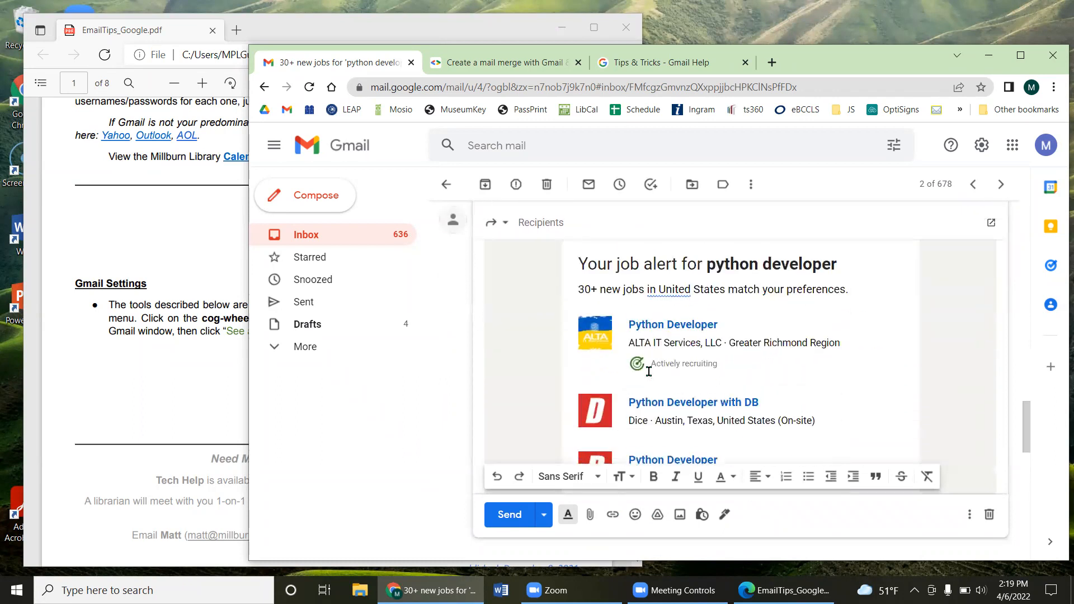
scroll(648, 372, up, 5)
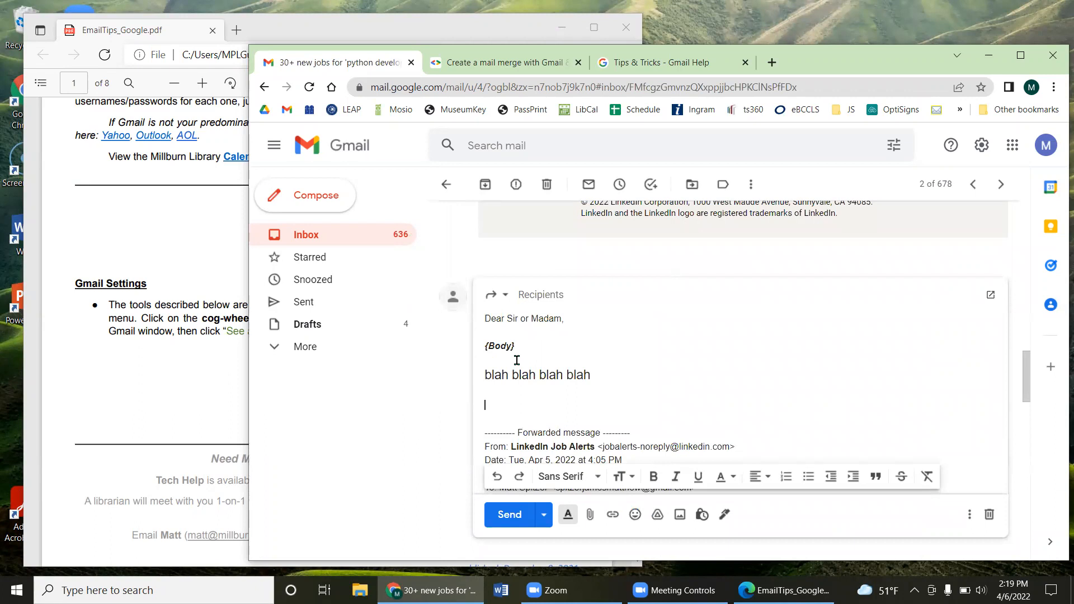
click(969, 514)
mouse_move(882, 393)
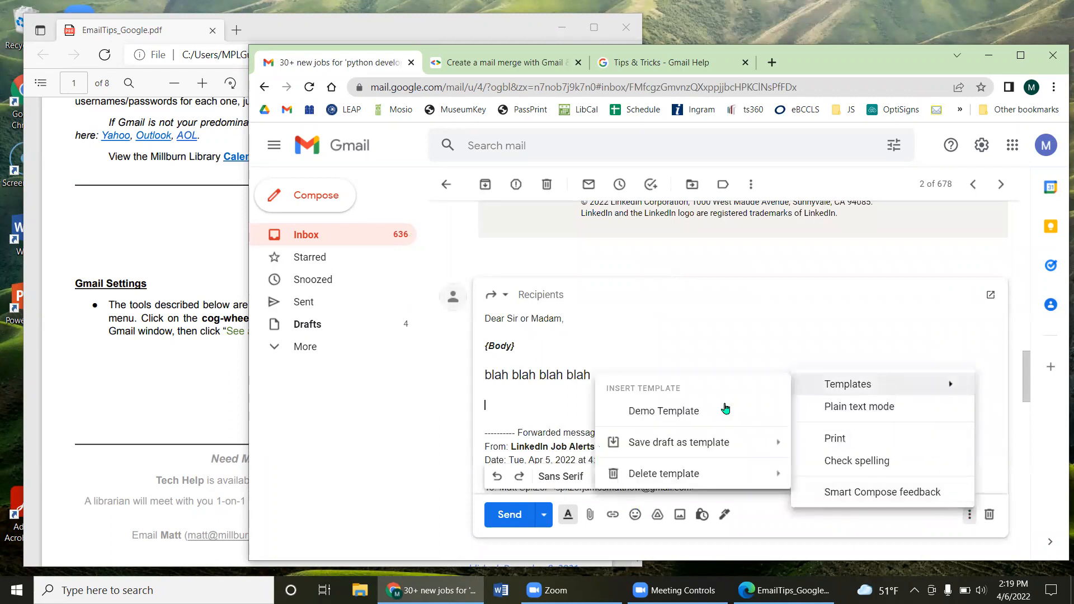
click(725, 408)
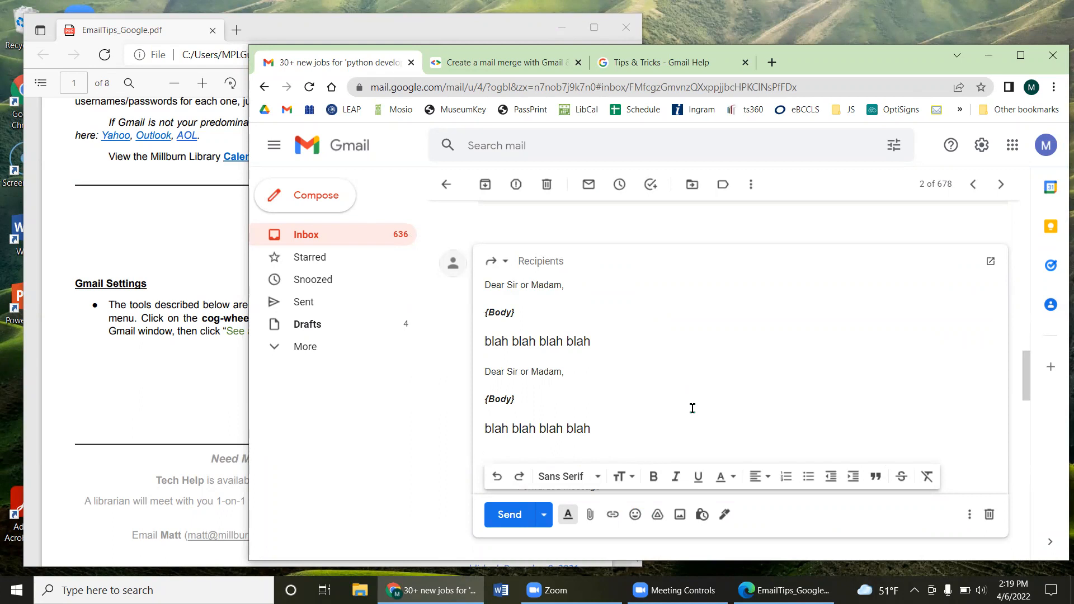
Step: Select the inserted template text and {Body} placeholder, then discard the forward draft
drag(619, 443, 481, 285)
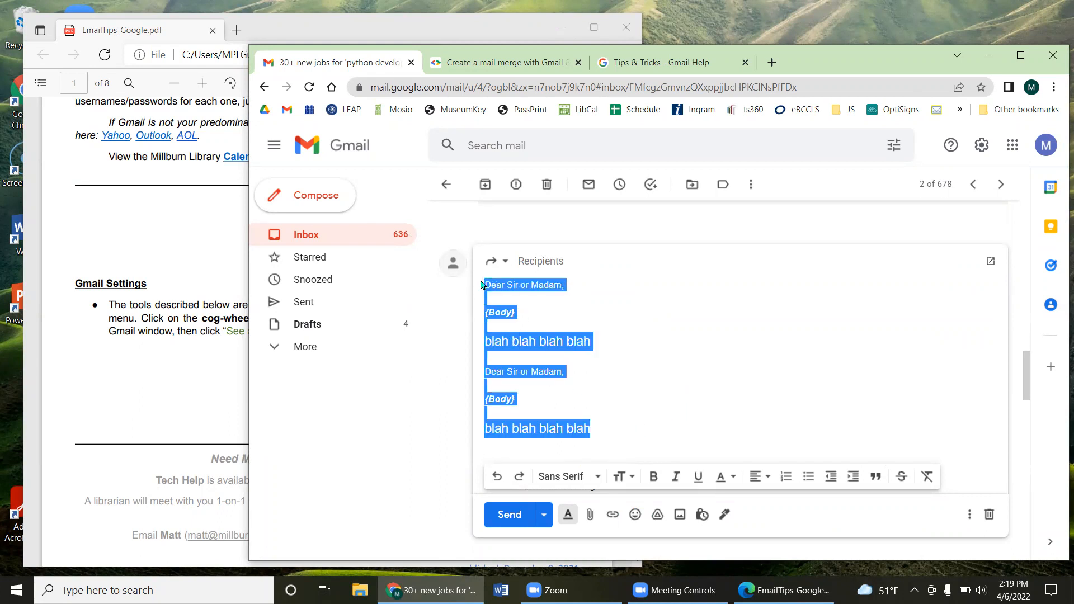
drag(532, 315, 457, 312)
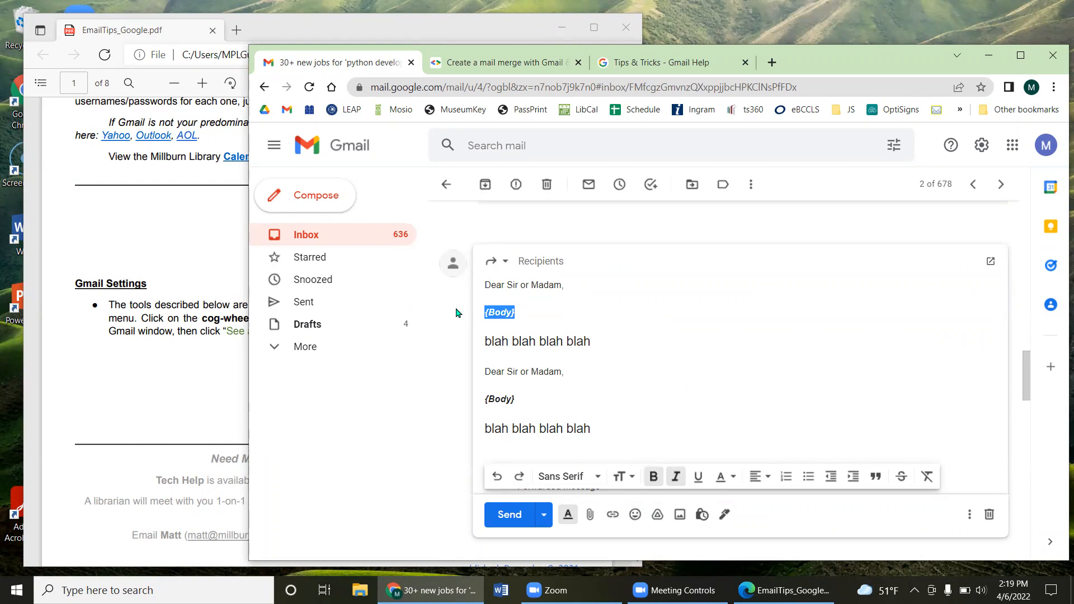
click(989, 514)
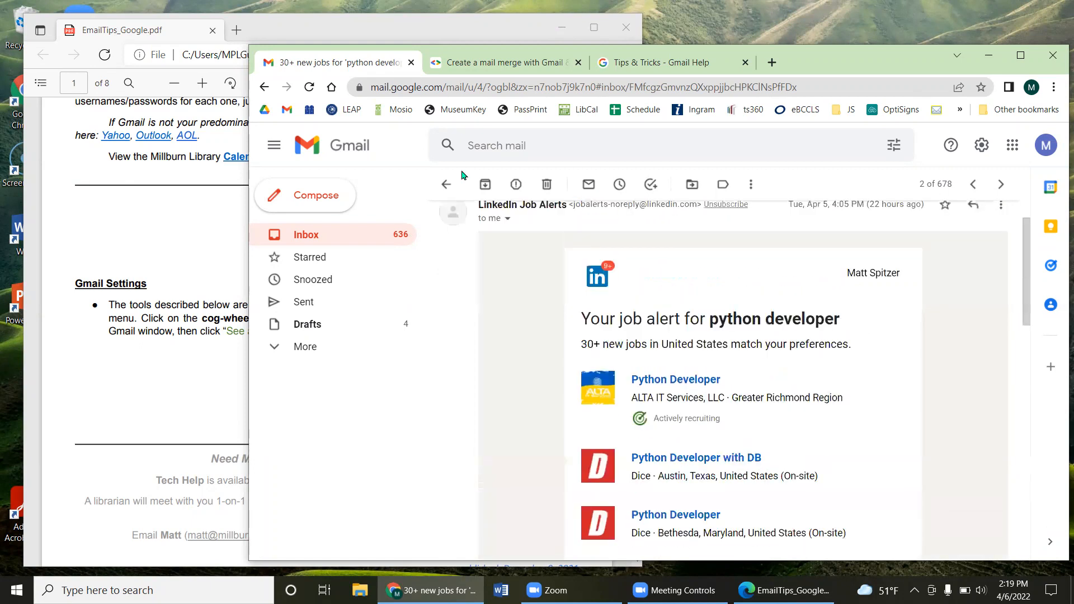
Step: Go back from the open LinkedIn email to the inbox message list
click(446, 184)
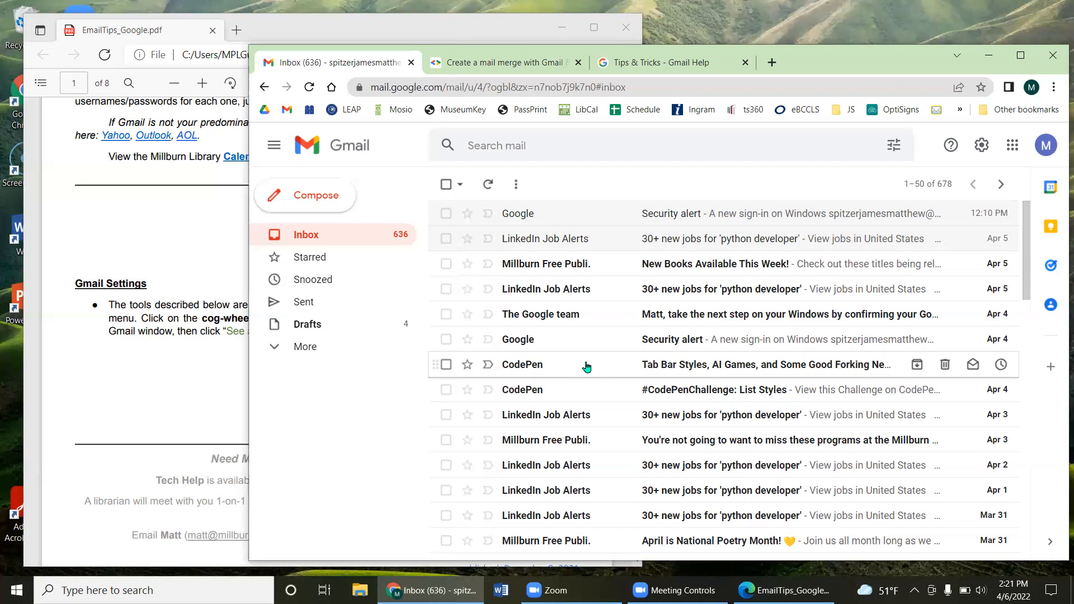
Step: Compose a new message to two suggested contacts, followed by 'Groupname' in the To field
click(305, 204)
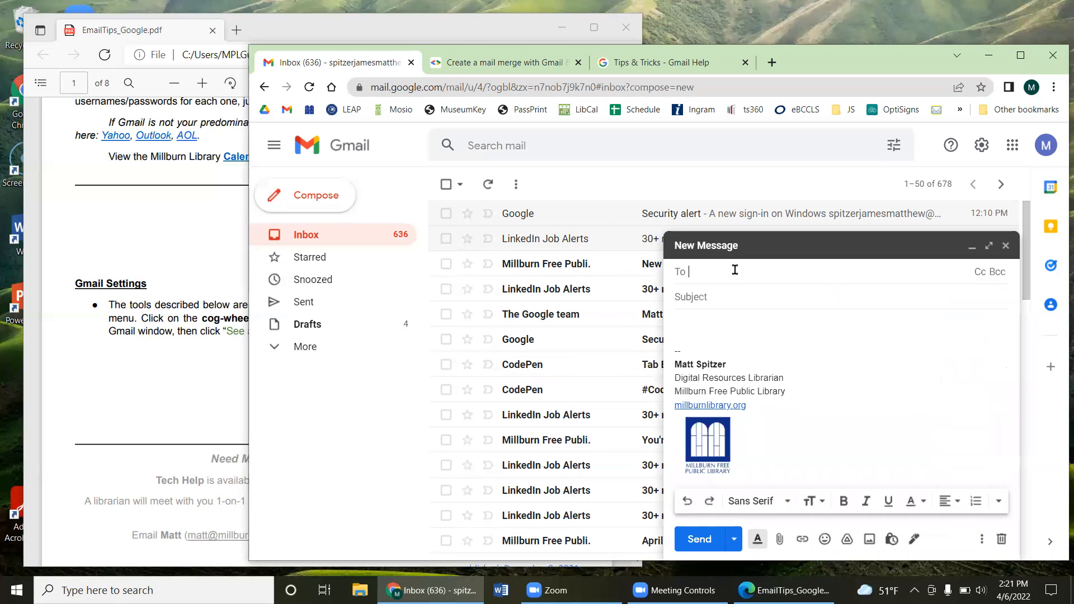
text(jon)
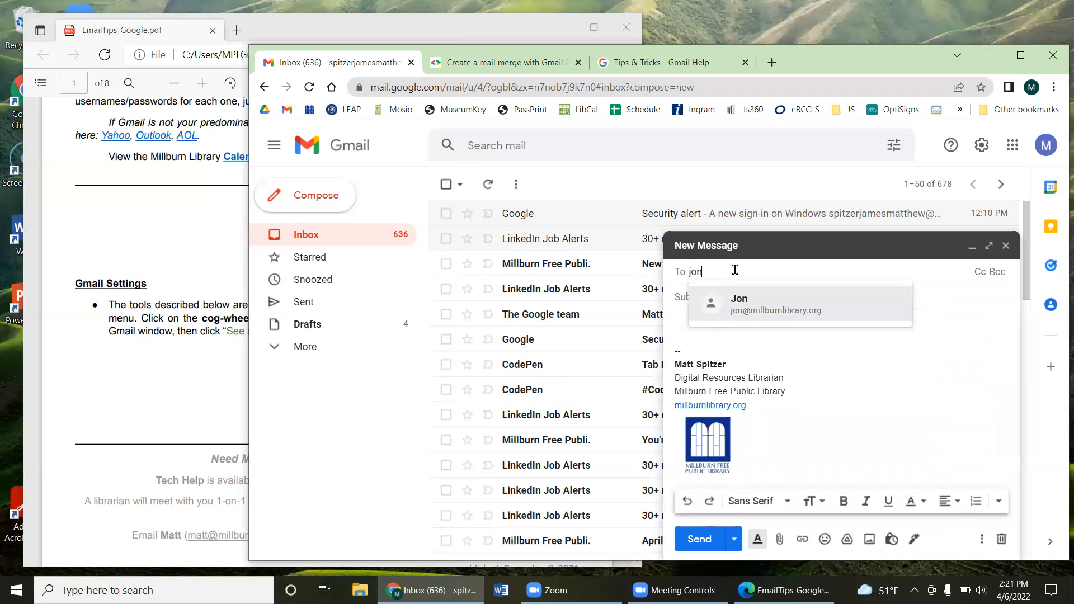
click(744, 307)
text(liz)
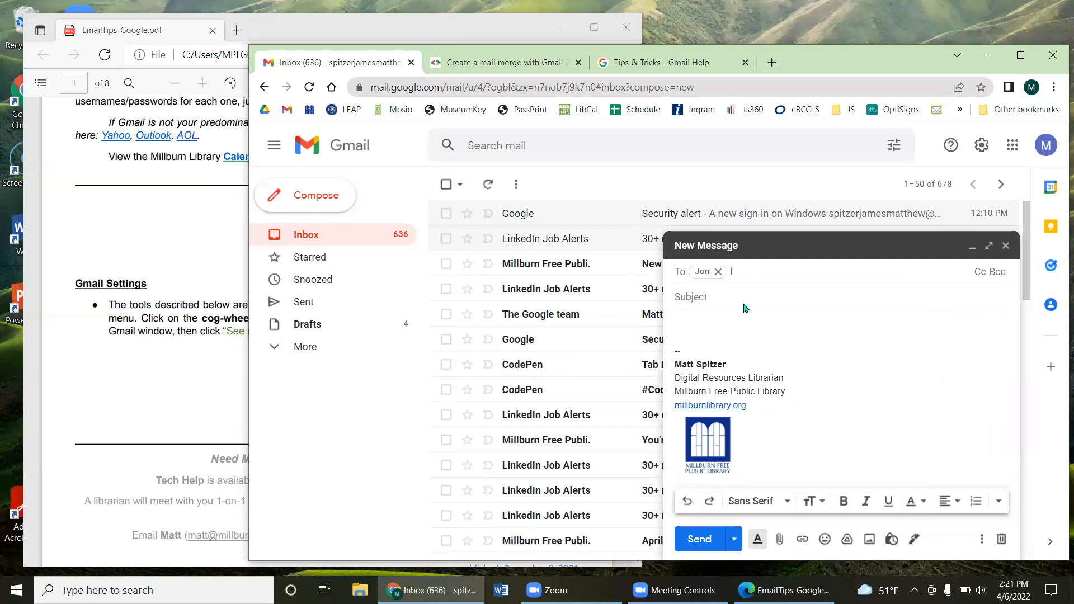
click(733, 303)
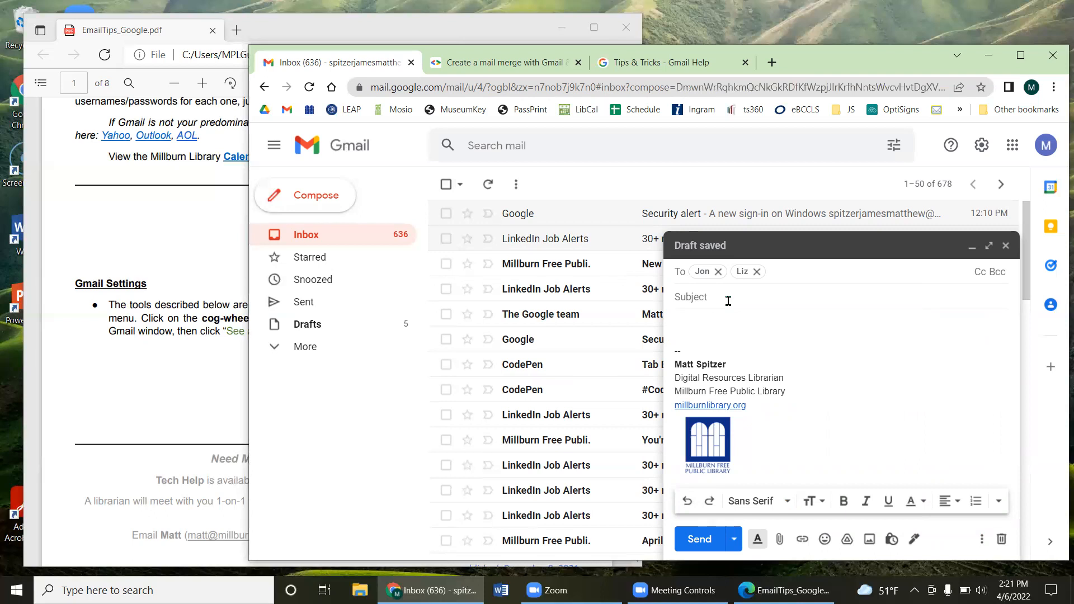
text(Grou)
text(ame)
Step: Close the draft and launch Google Contacts in a new tab from the Google apps grid
click(1006, 245)
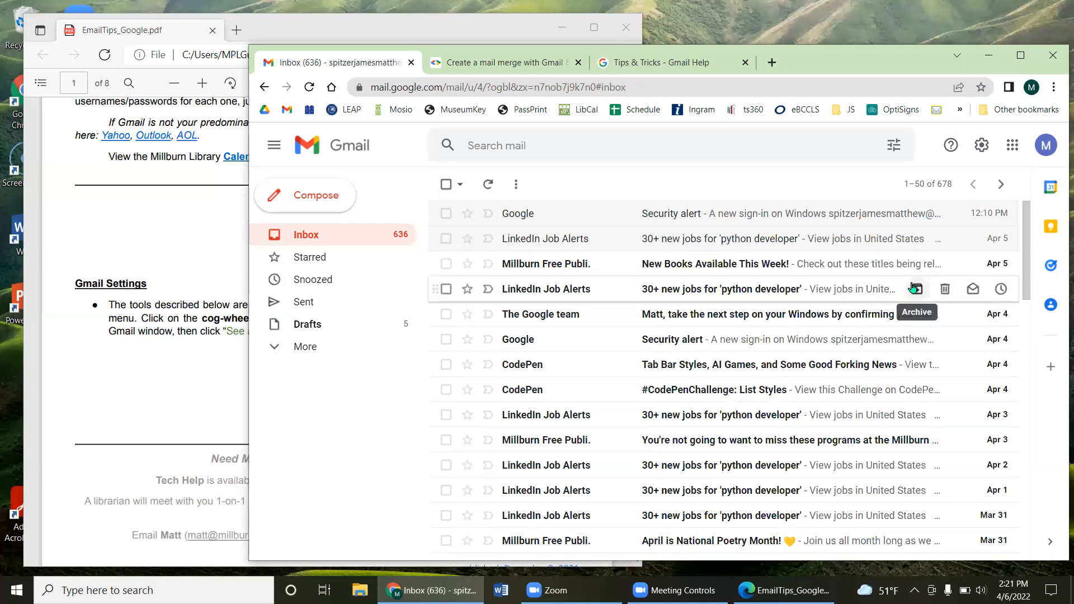
click(983, 146)
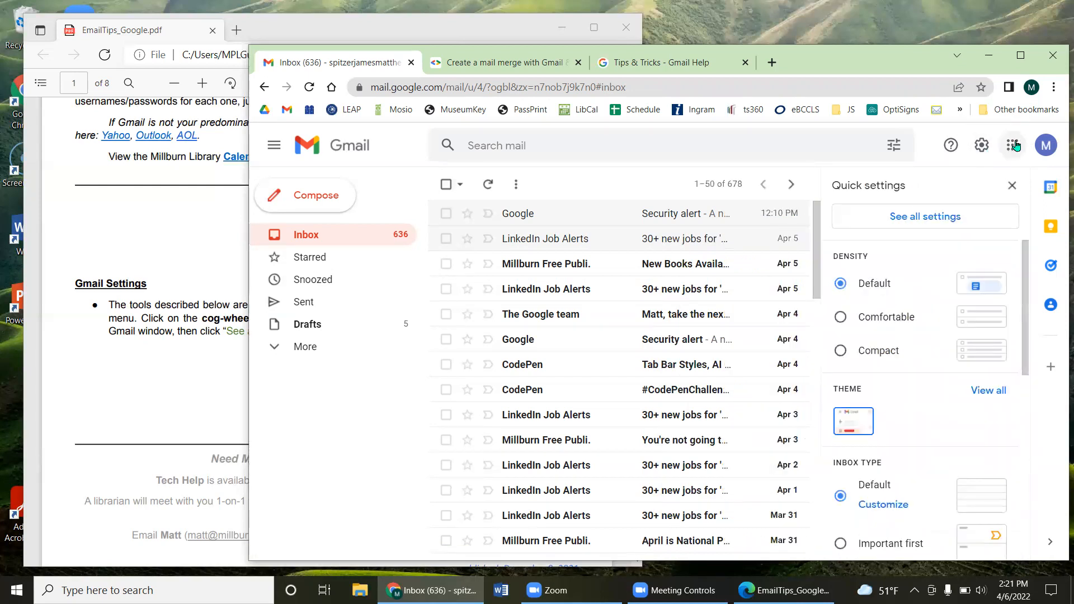
click(1013, 147)
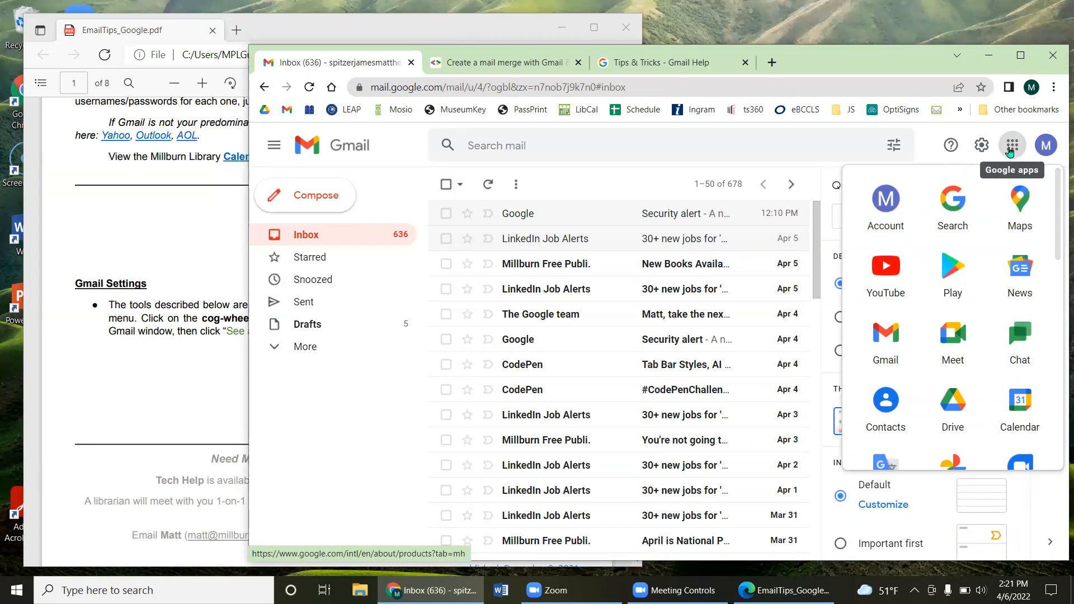
click(874, 415)
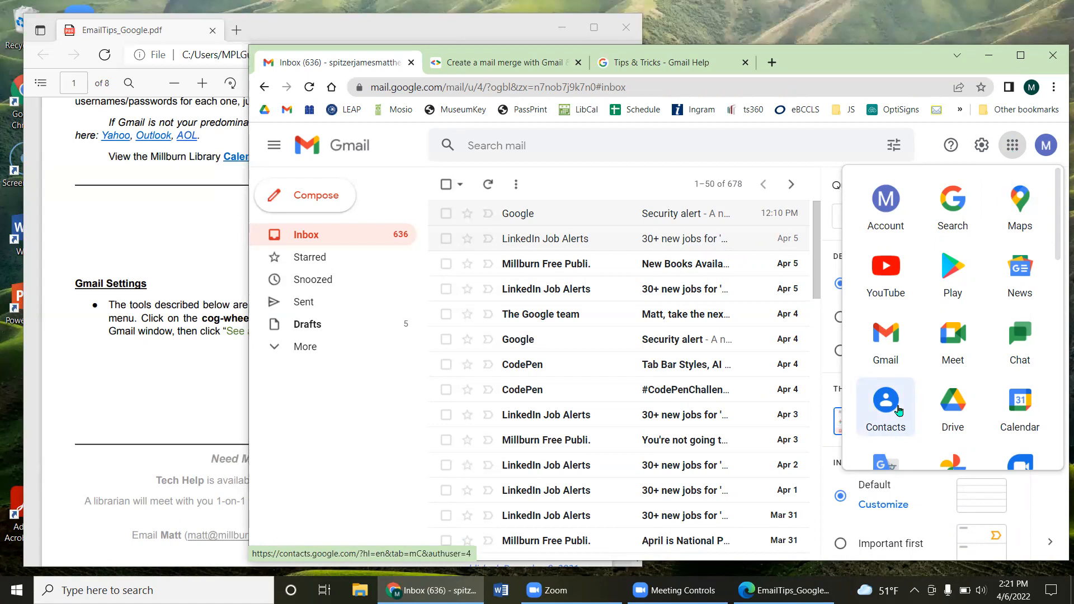
click(900, 410)
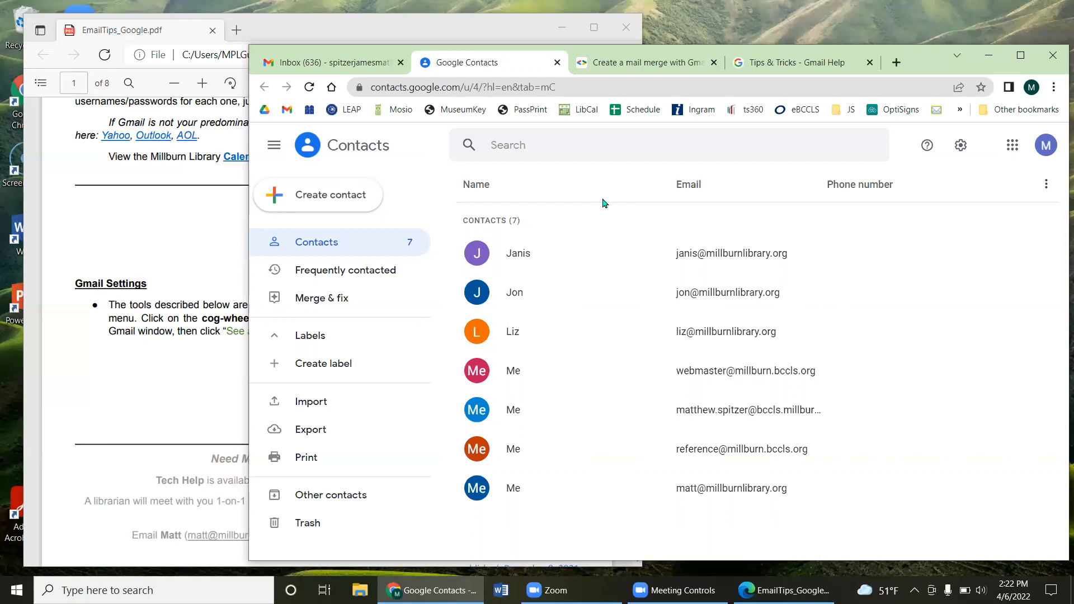
Step: Create and save a single contact with a first name and library e-mail address, then return to the list
click(330, 205)
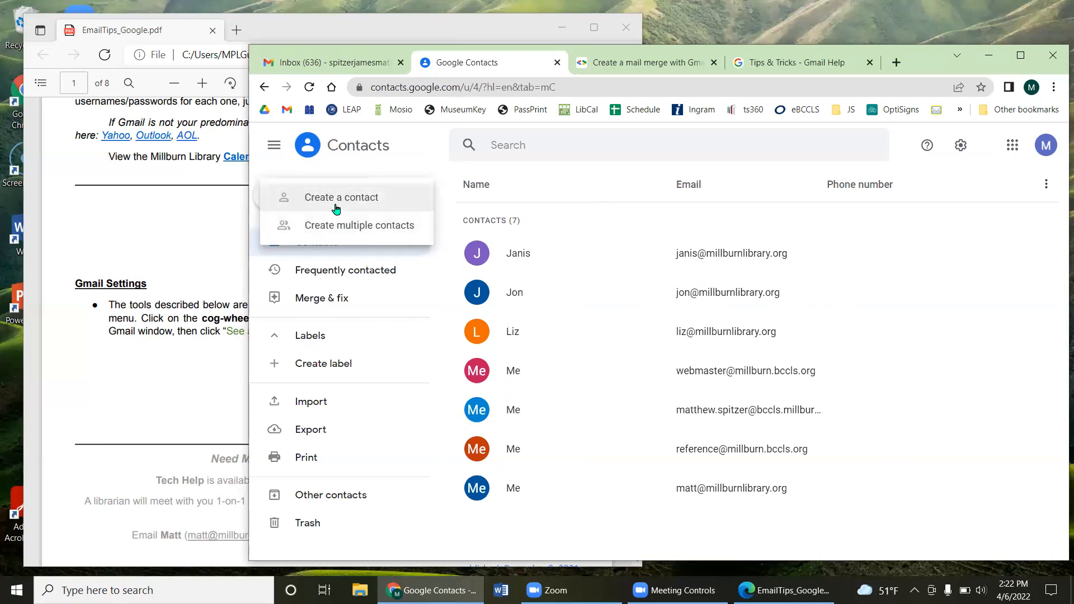
click(336, 209)
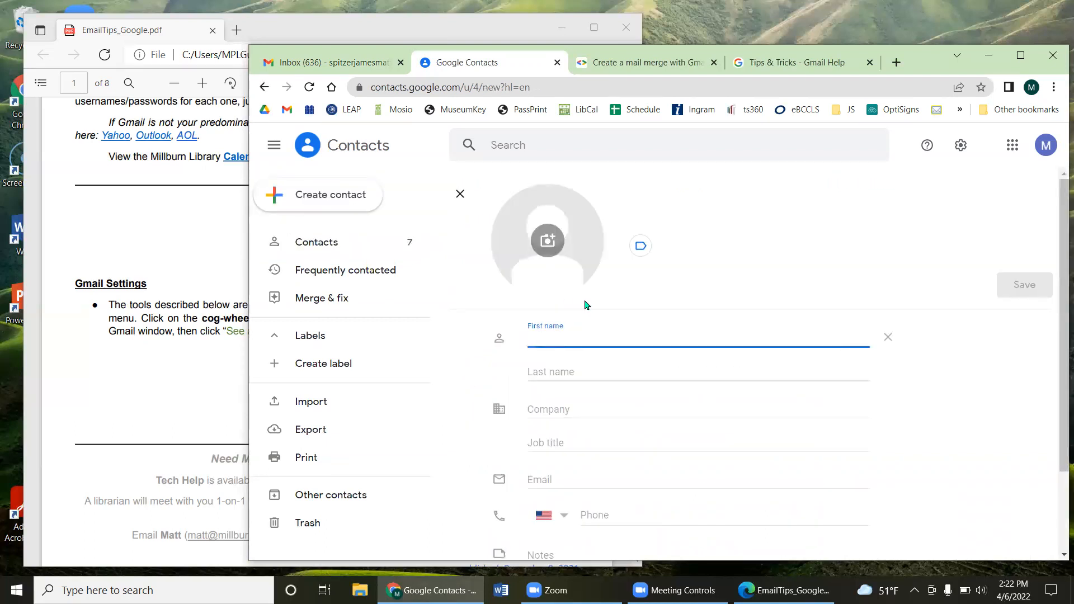
text(Eden)
scroll(560, 330, down, 2)
click(548, 372)
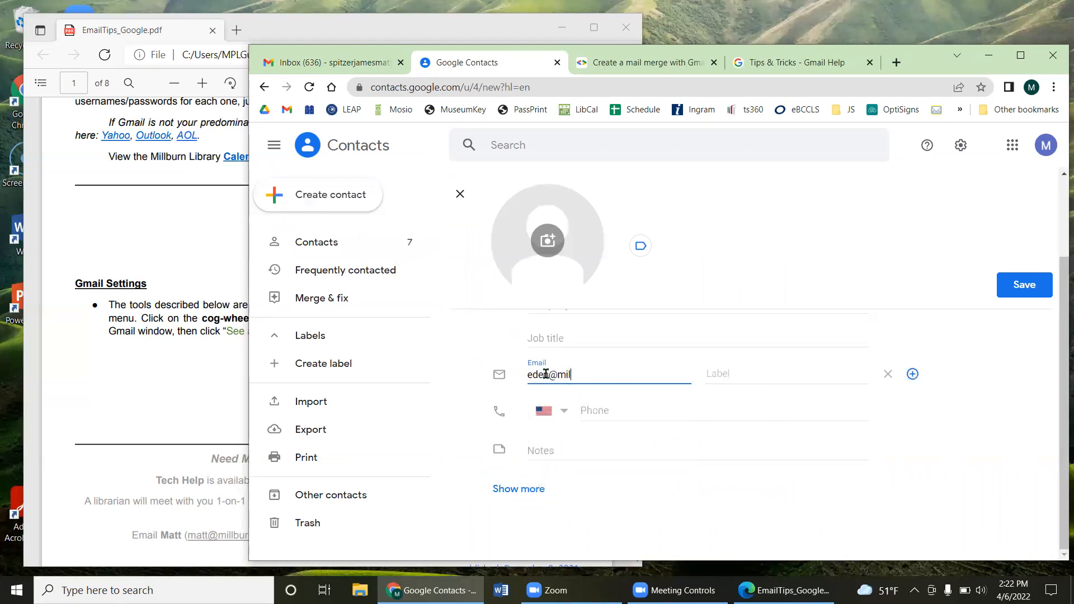
click(1016, 288)
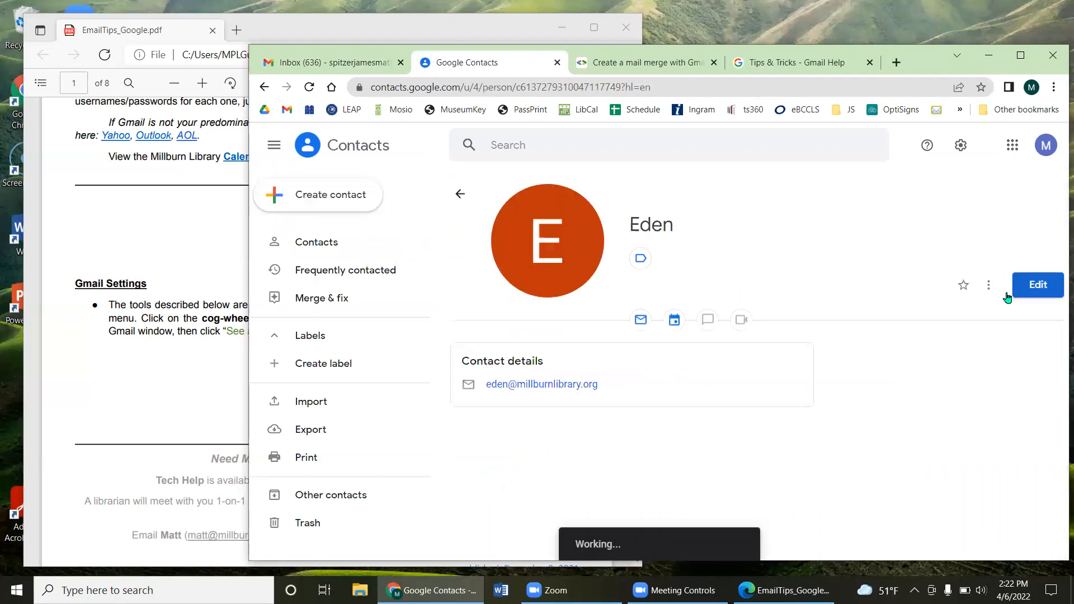
click(461, 195)
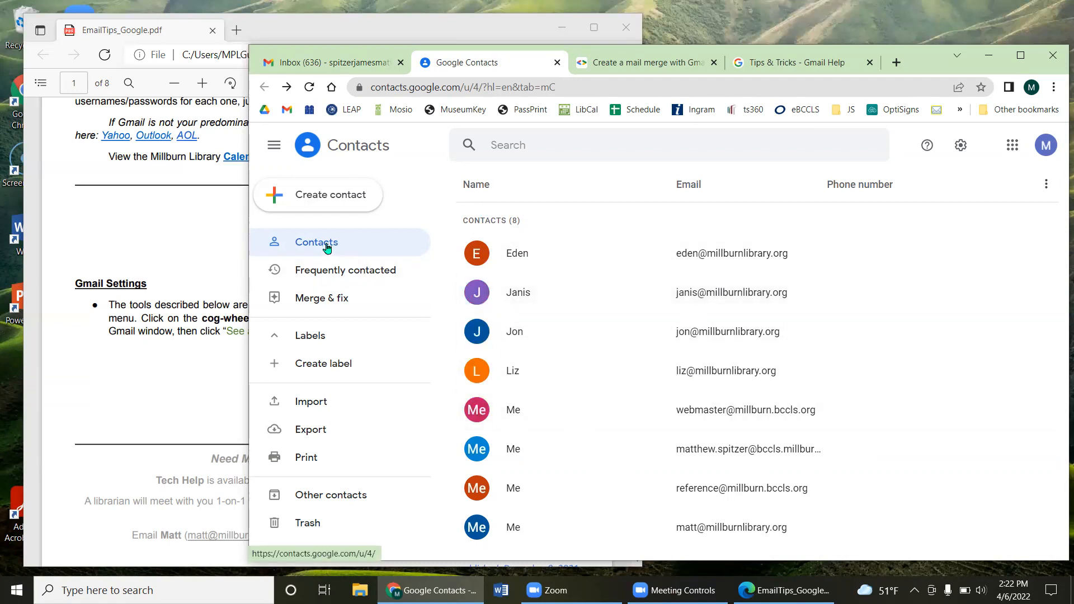
Step: Select the first four contacts in the list
click(476, 253)
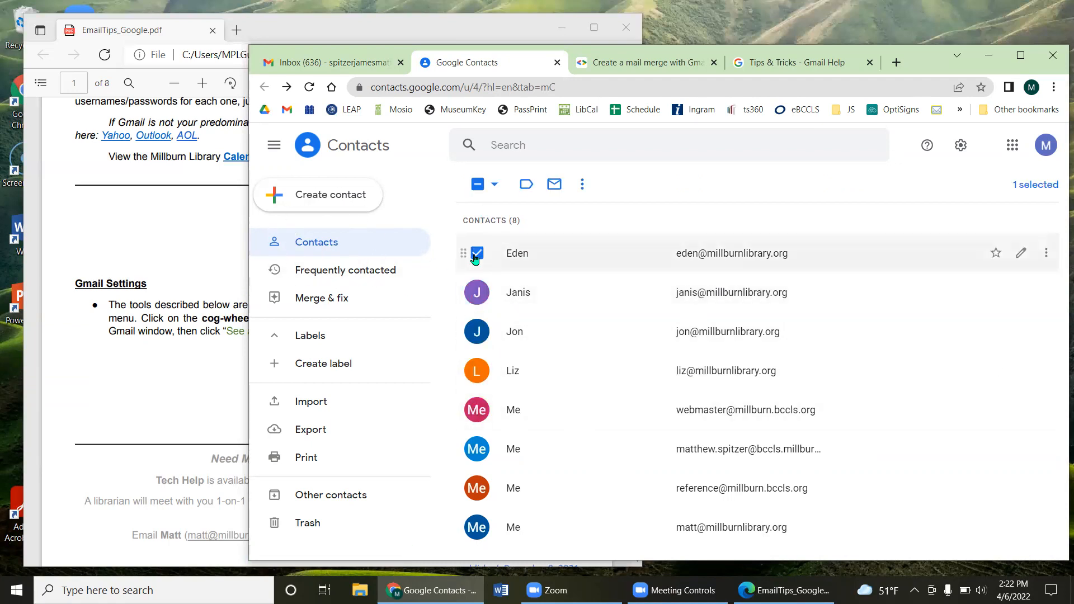
click(478, 292)
click(476, 336)
click(477, 370)
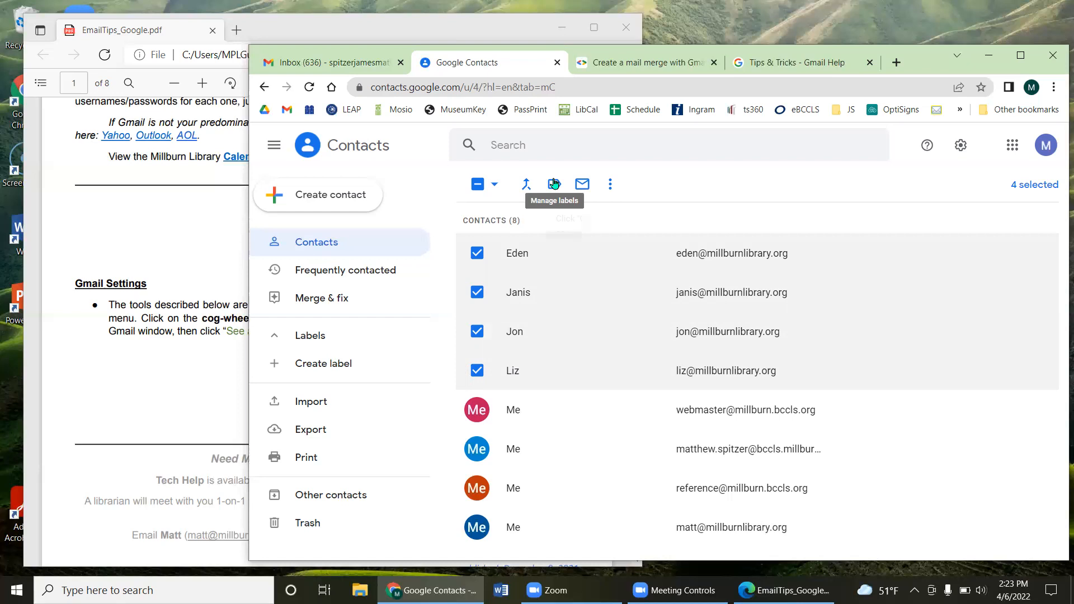
Step: Put them under a new 'Staff team' label and open that label's contact list
click(554, 184)
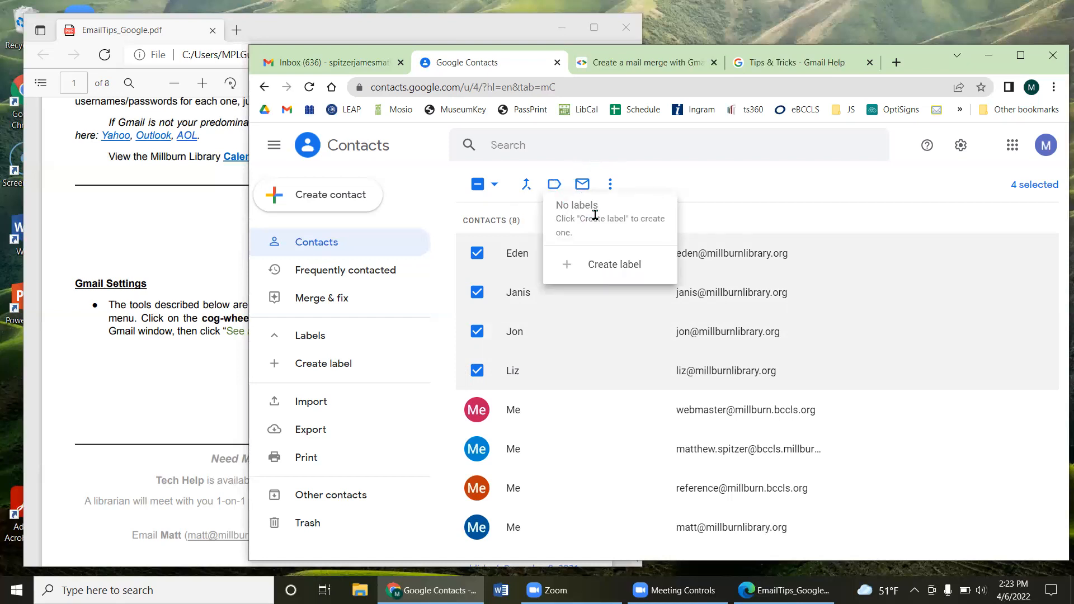
click(588, 266)
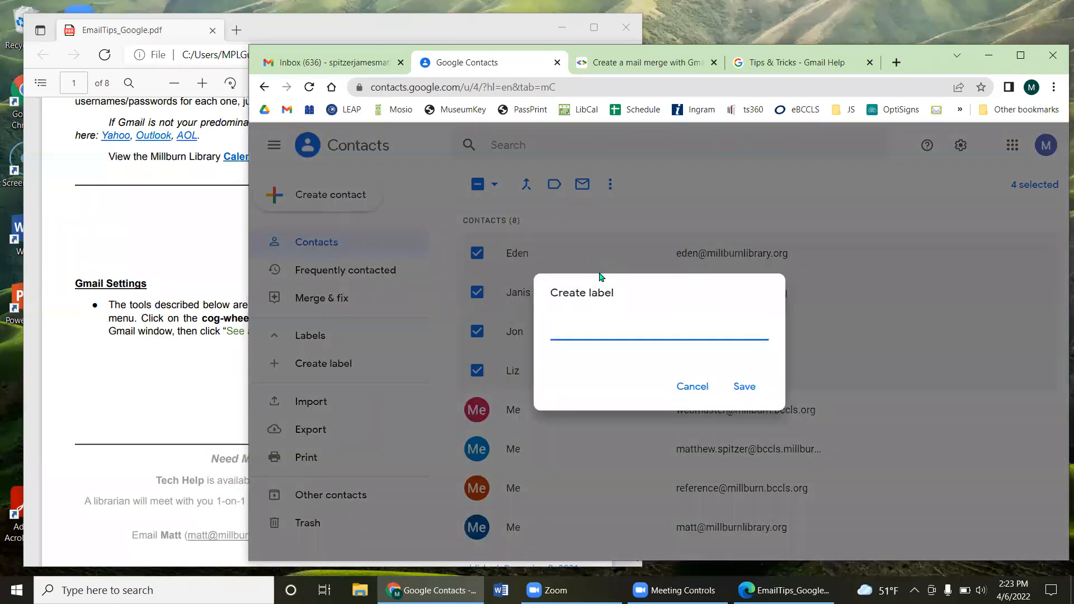
text(Tes)
key(BackSpace)
key(BackSpace)
key(BackSpace)
text(Staff team)
click(745, 393)
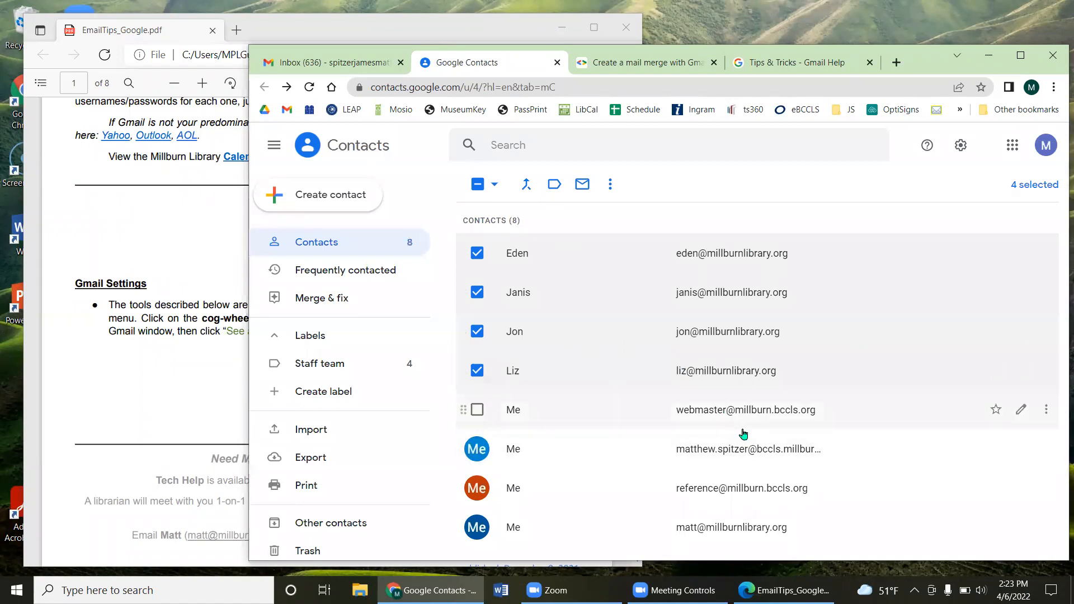
click(338, 371)
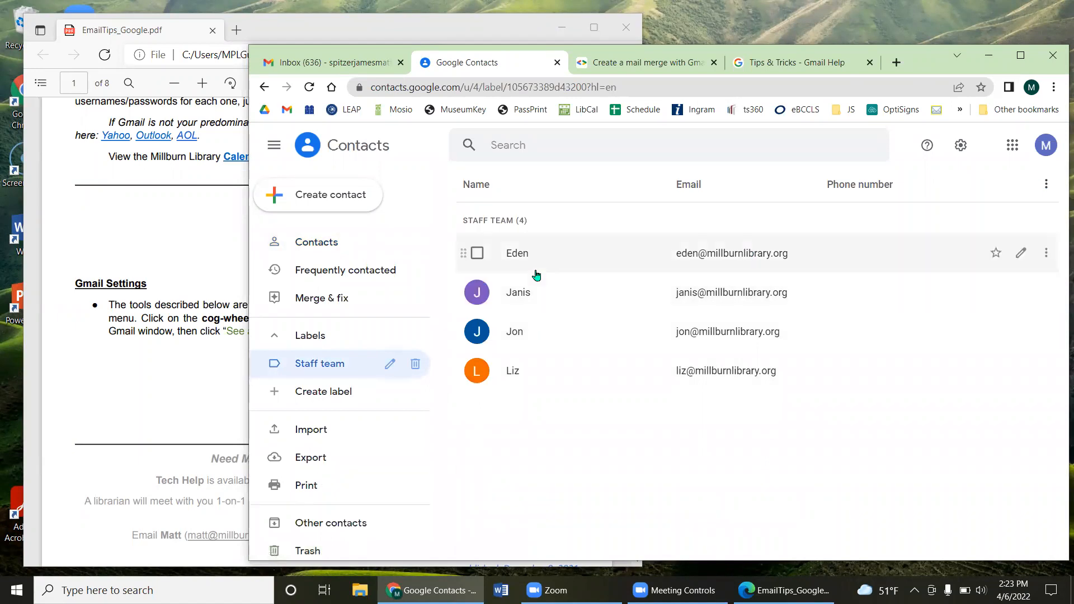
Step: Switch back to the Gmail inbox tab and reload it
click(347, 69)
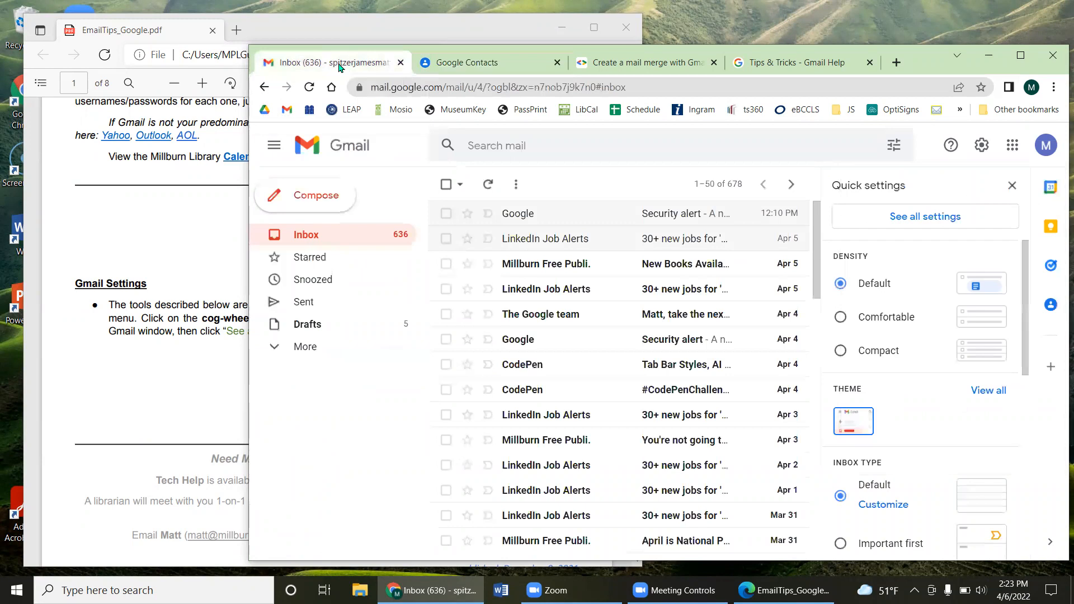
click(308, 87)
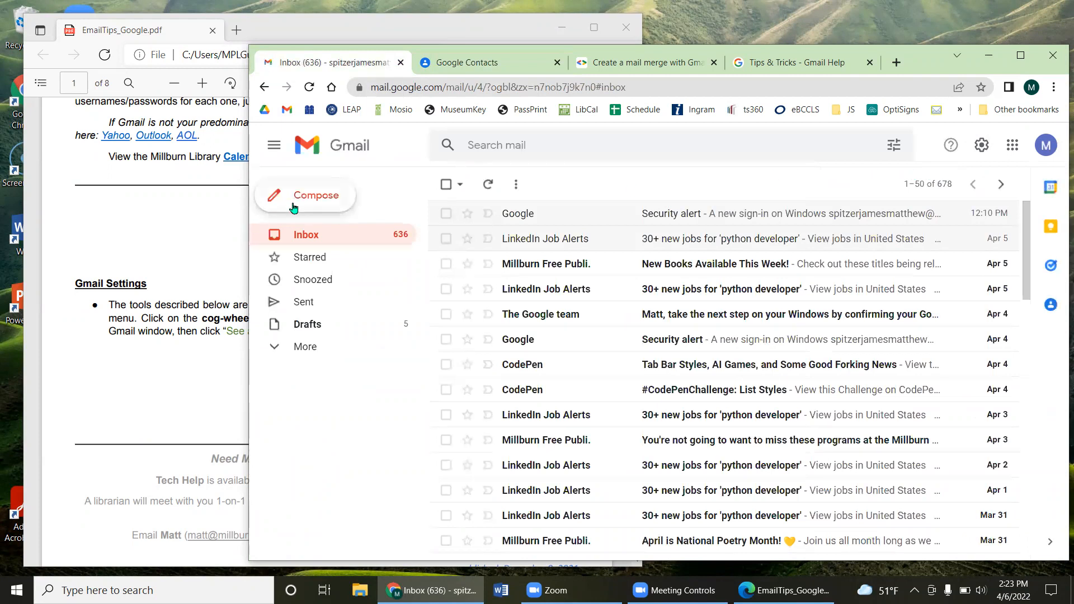
Step: Start a new email addressed to the Staff team group
click(290, 207)
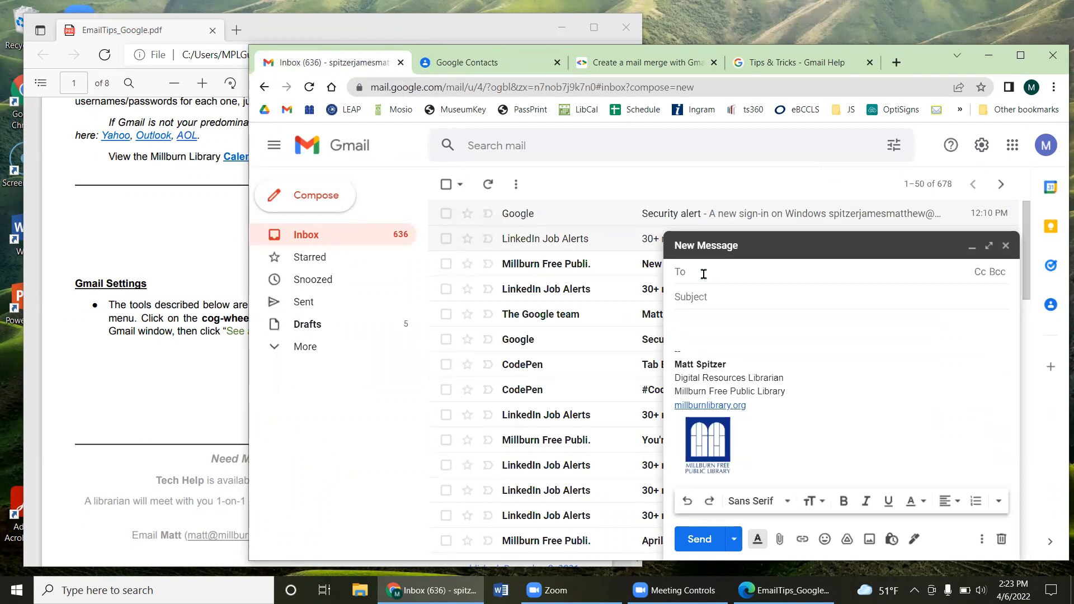
text(staff)
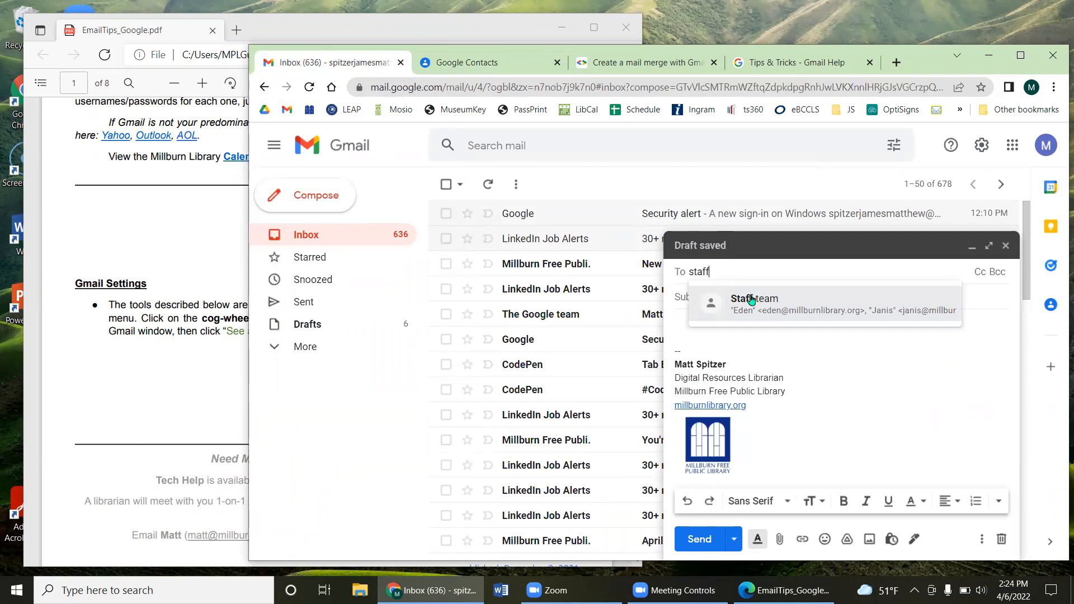
mouse_move(749, 312)
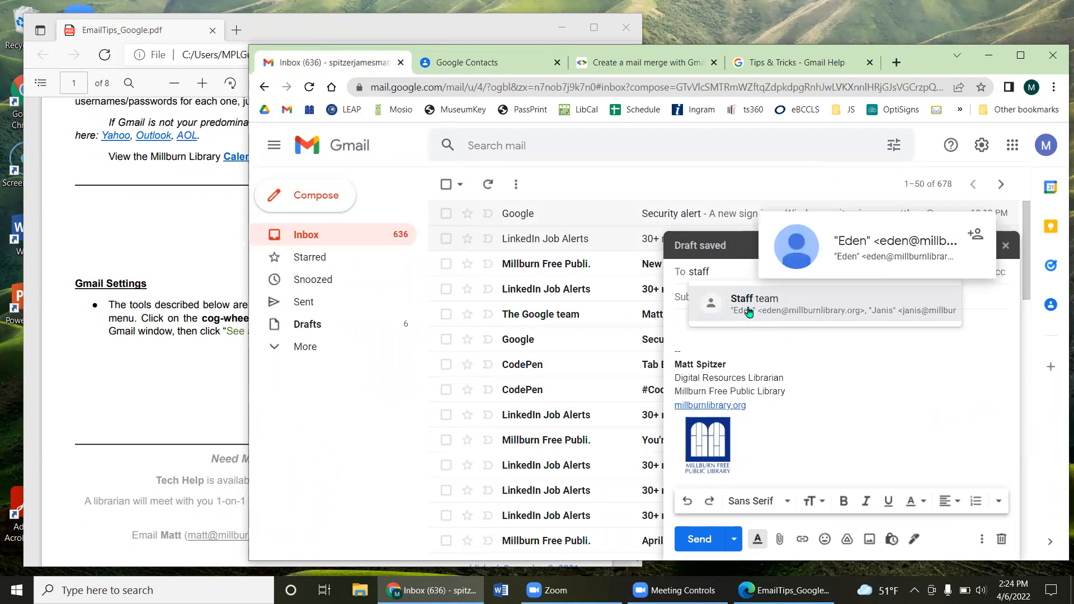
click(831, 311)
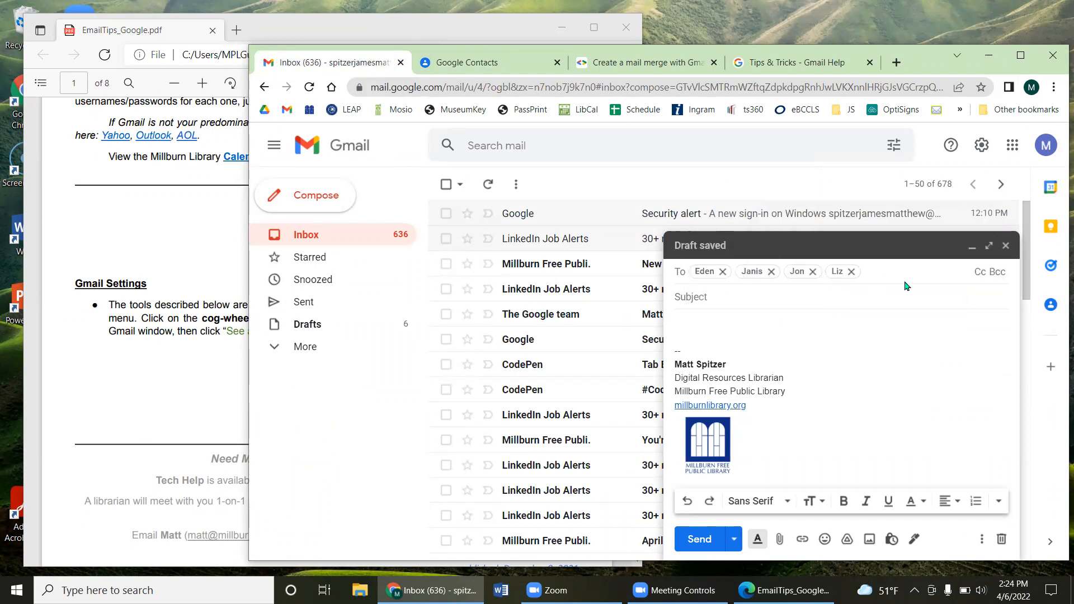
Step: Add the Staff team label's four members to the Cc line as well
click(982, 273)
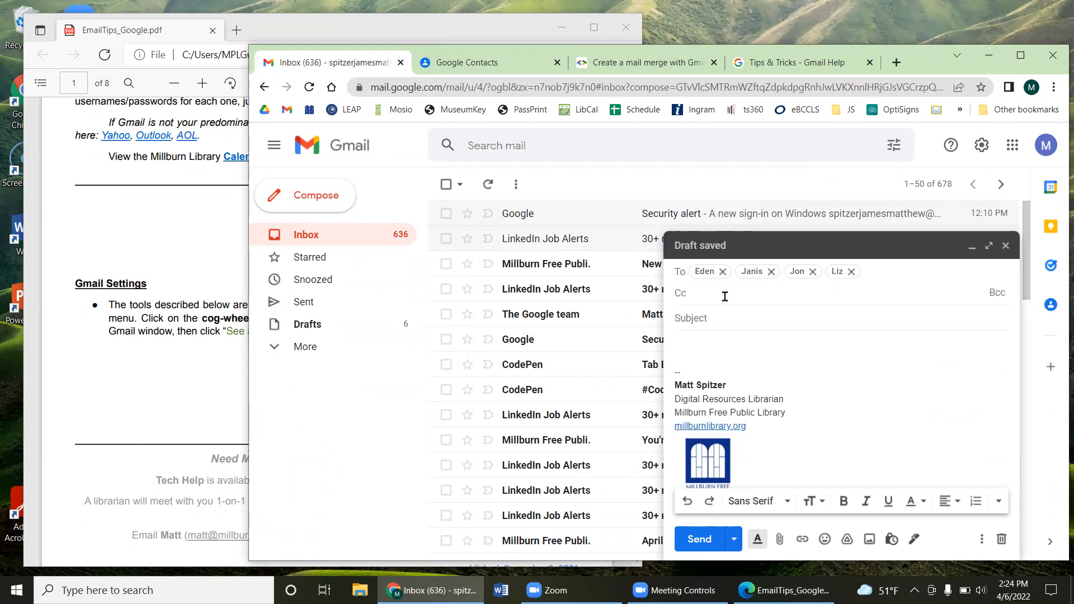
text(staff team)
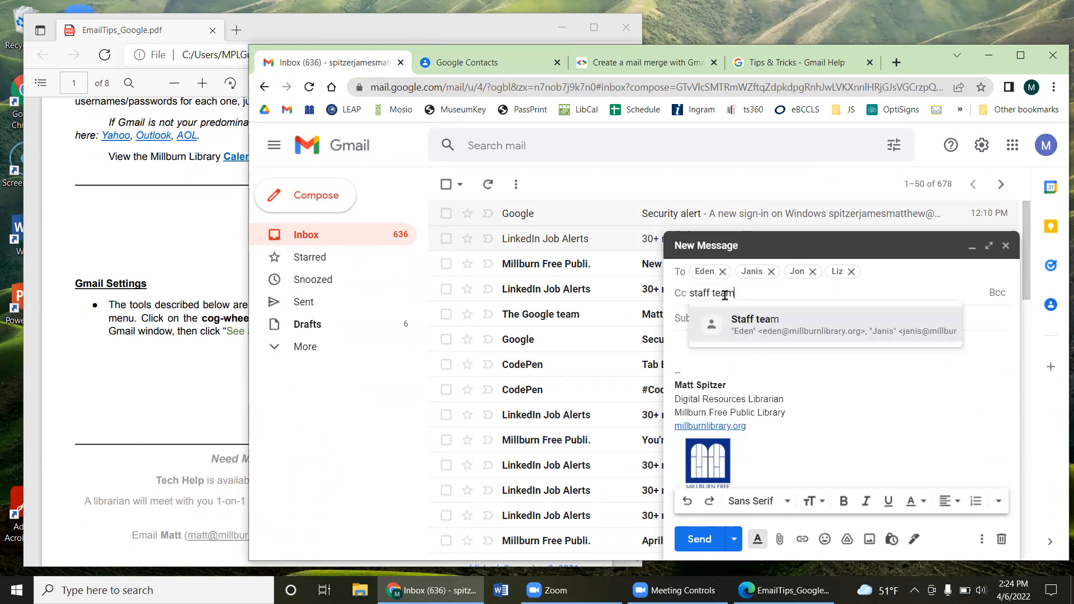
click(752, 325)
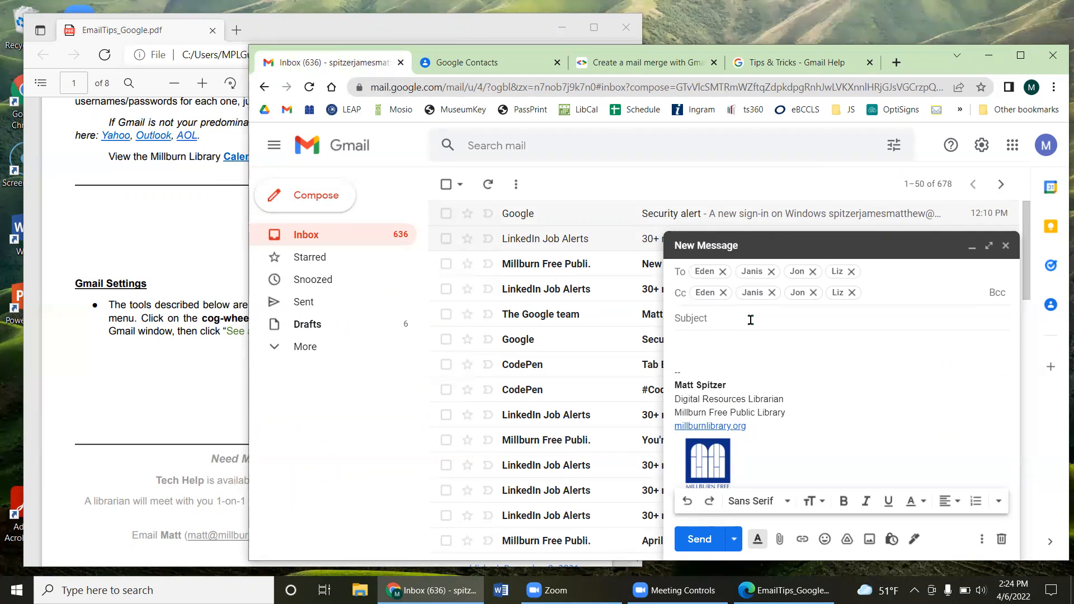
click(688, 341)
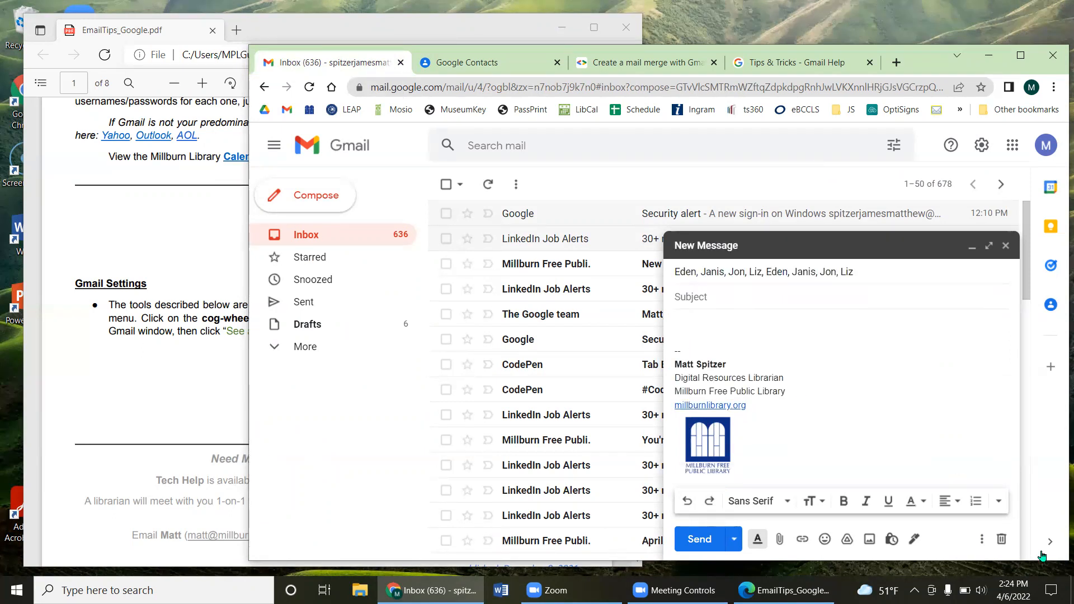
click(981, 541)
Step: Insert the Demo Template into the message and check the signature beneath it
mouse_move(895, 386)
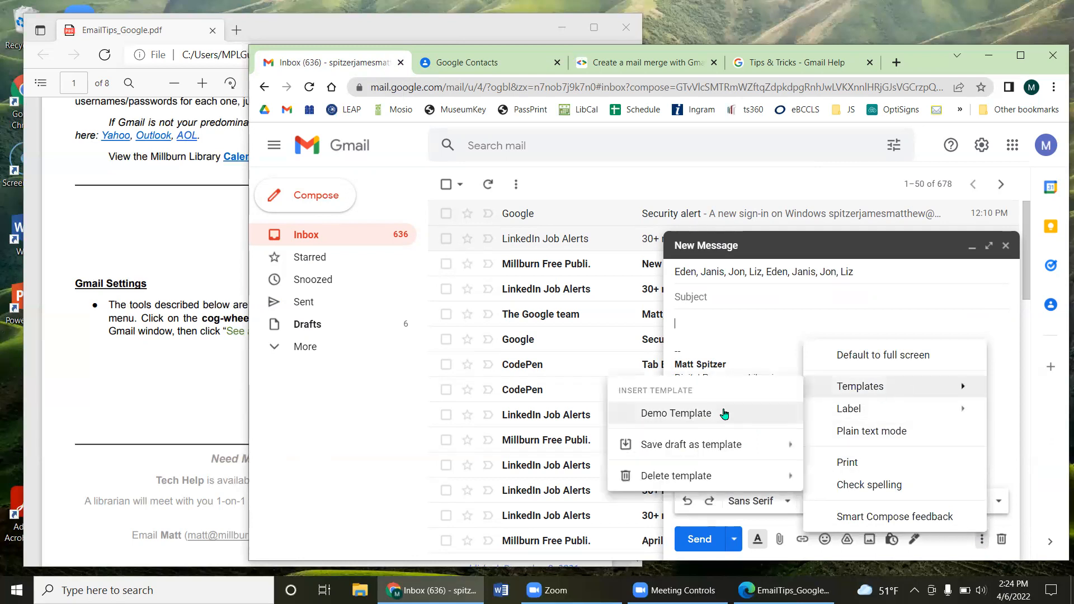
click(712, 410)
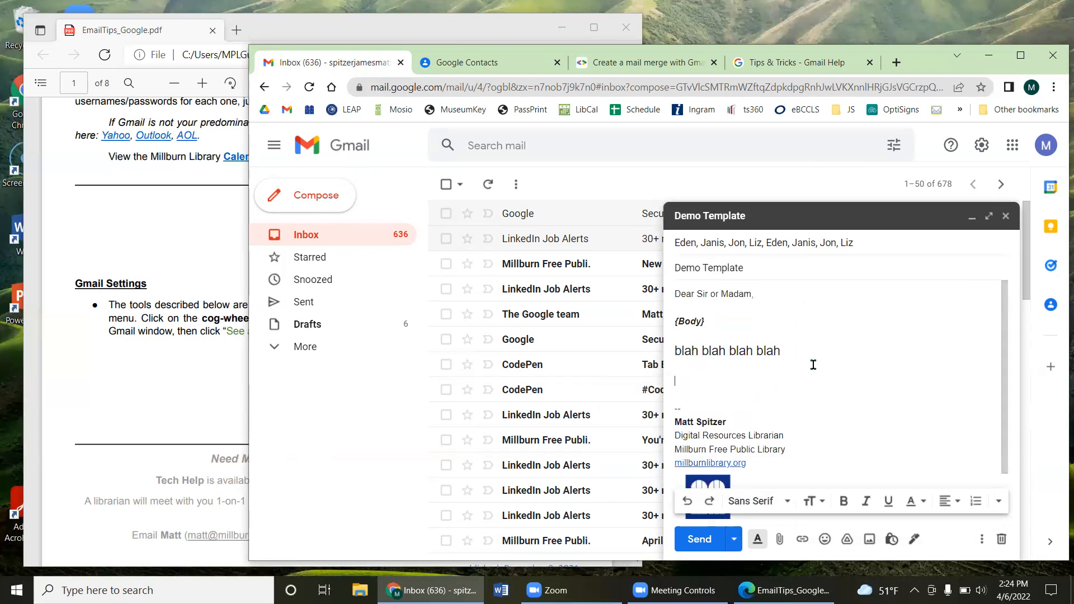
scroll(814, 364, down, 1)
mouse_move(687, 366)
mouse_down()
mouse_move(762, 437)
mouse_move(804, 438)
mouse_up()
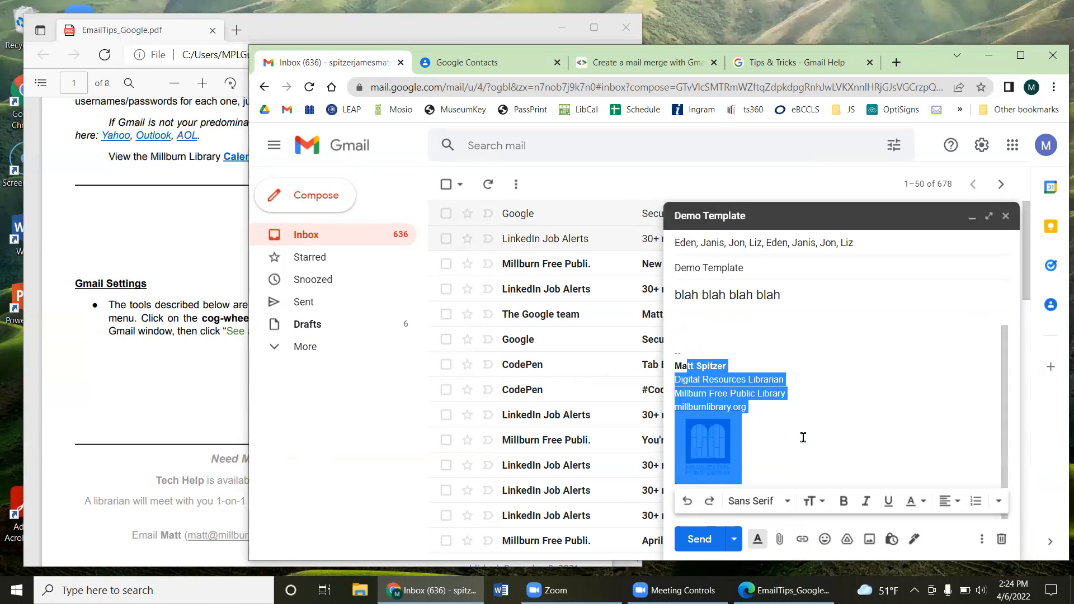
click(804, 438)
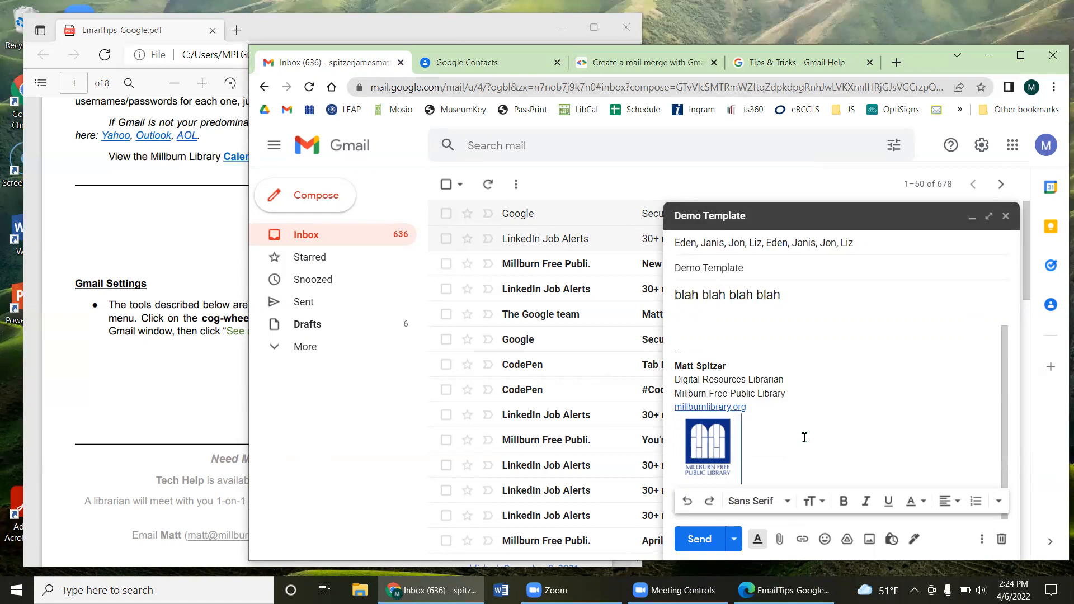
Step: Close the templated Staff team message to return to the inbox
scroll(844, 452, up, 2)
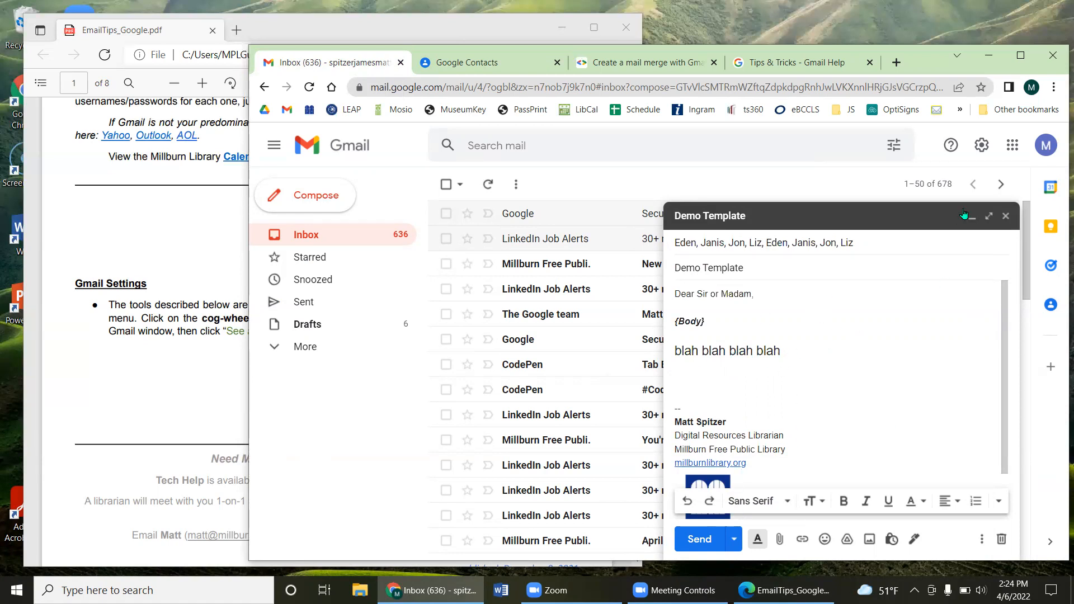
click(1010, 153)
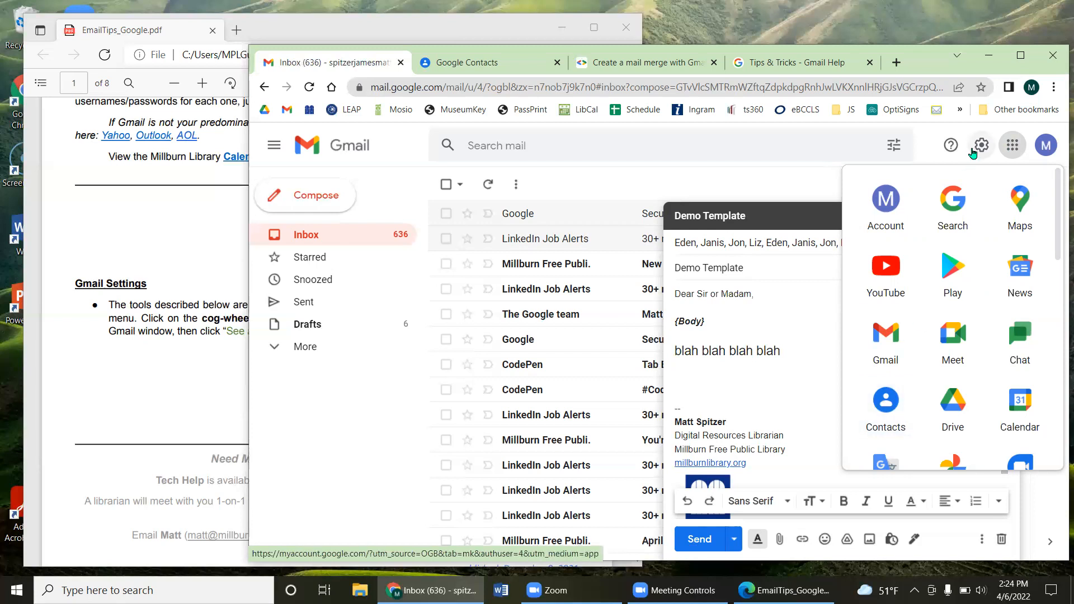
click(1013, 145)
click(1005, 217)
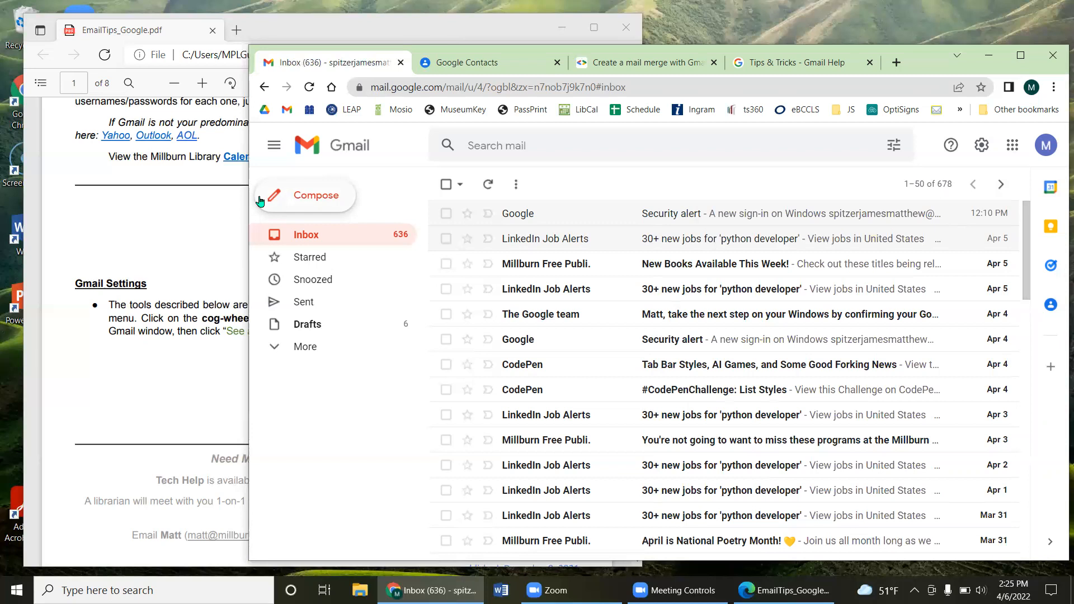
Step: Start a new email addressed to your own address (Me)
click(291, 198)
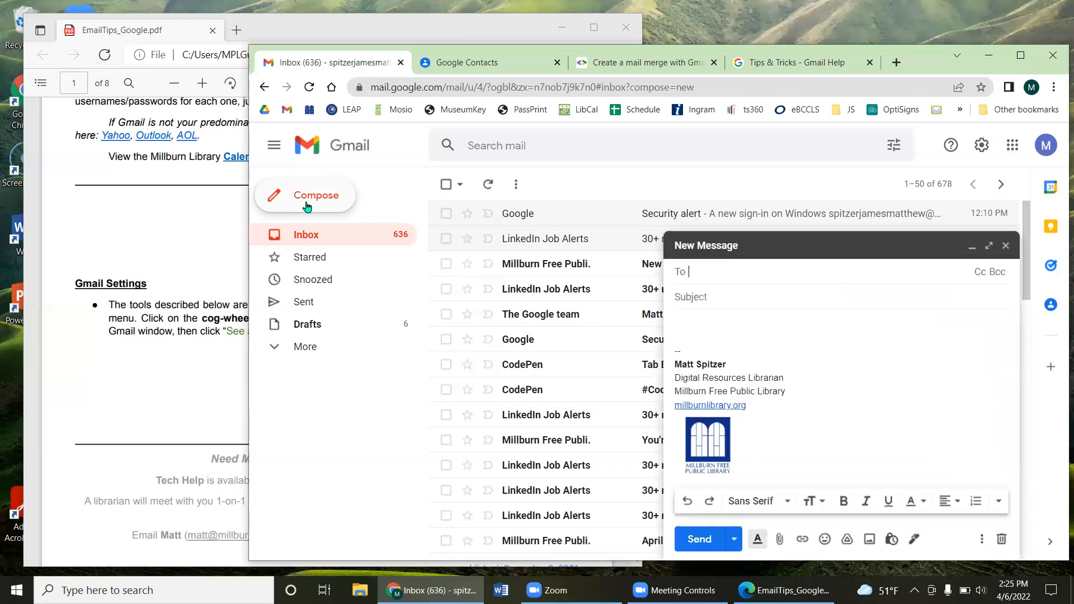
click(720, 324)
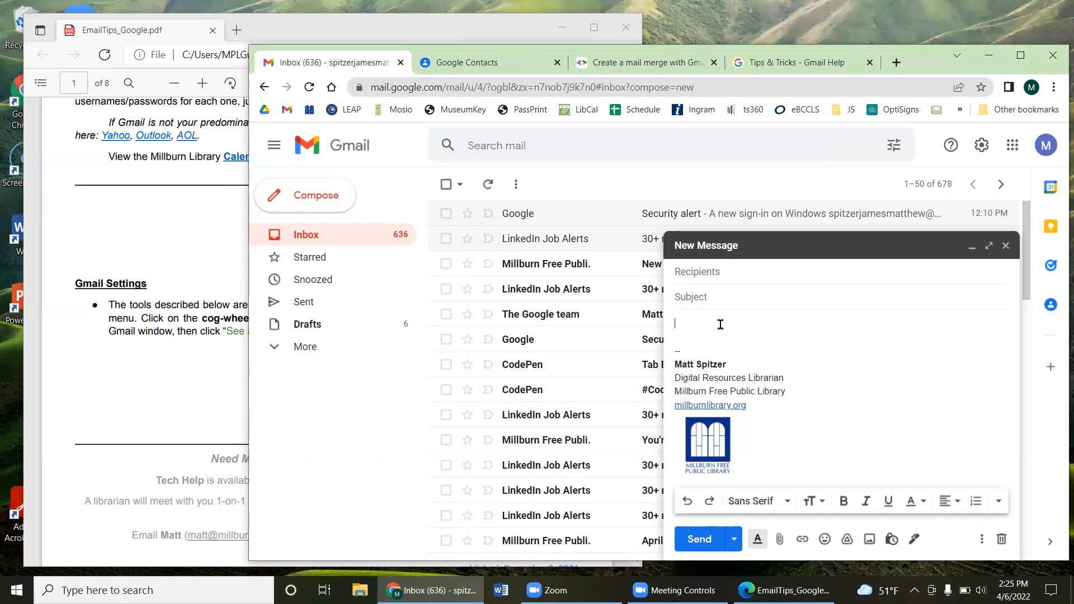
click(728, 271)
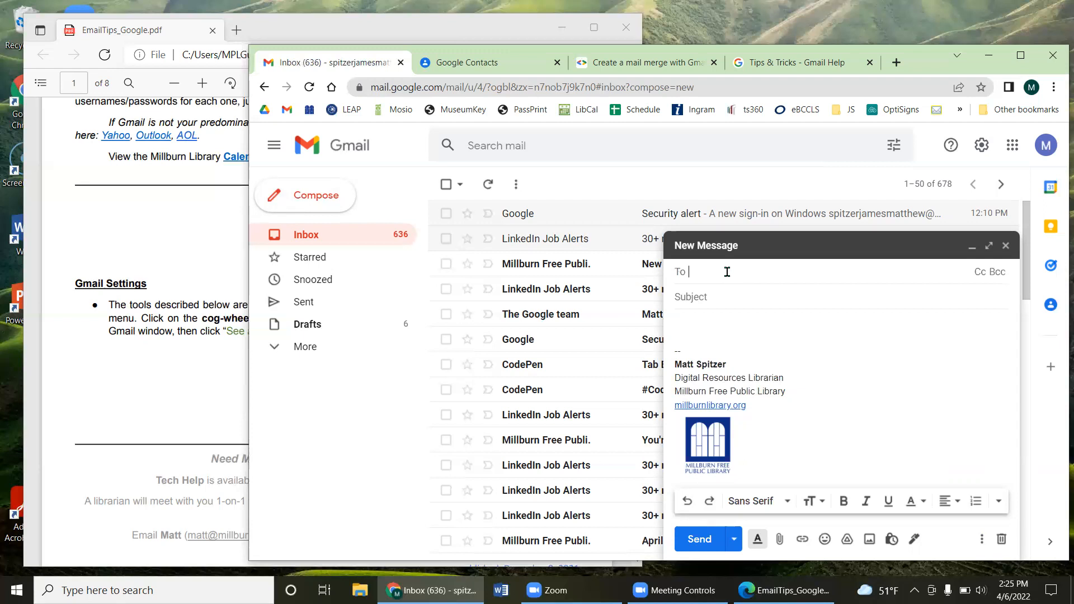
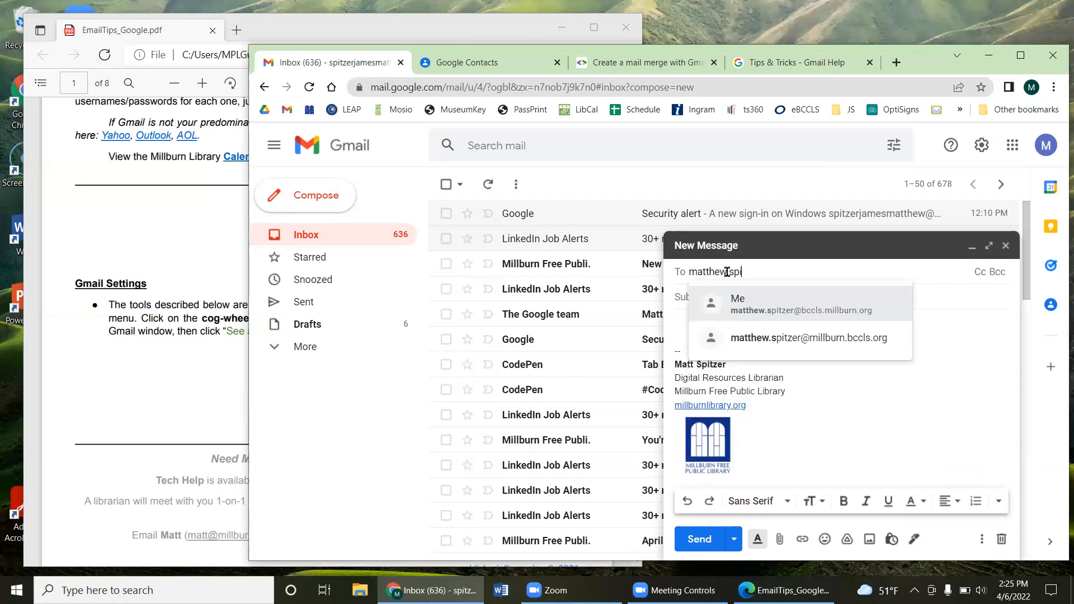
click(774, 307)
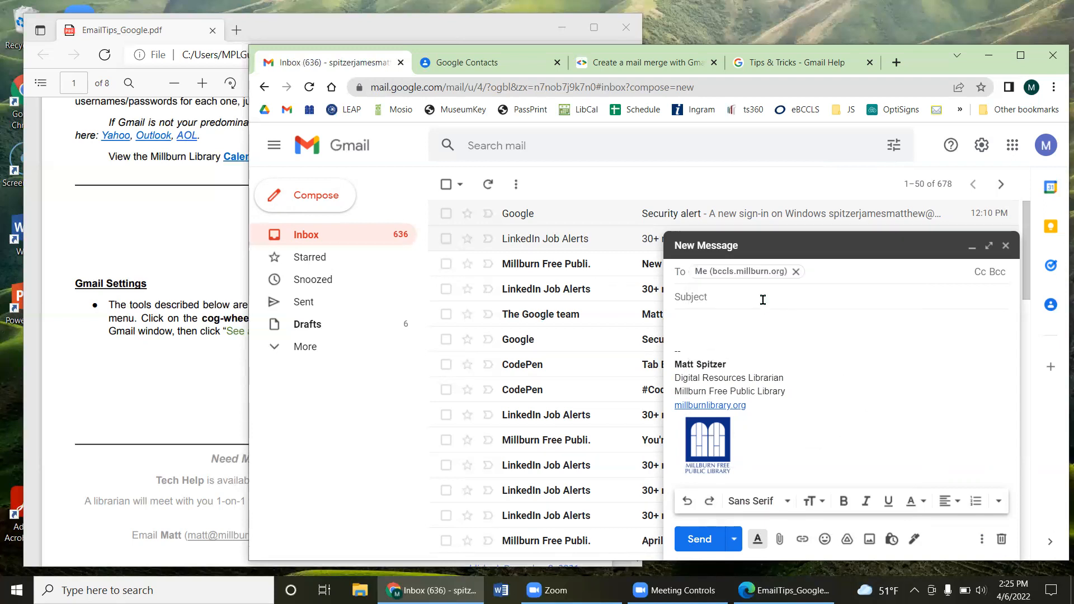
Step: Give it the subject 'Scheduled email' and a line of placeholder body text
text(Scheduled email)
click(731, 320)
text(af.jgnrsakgn)
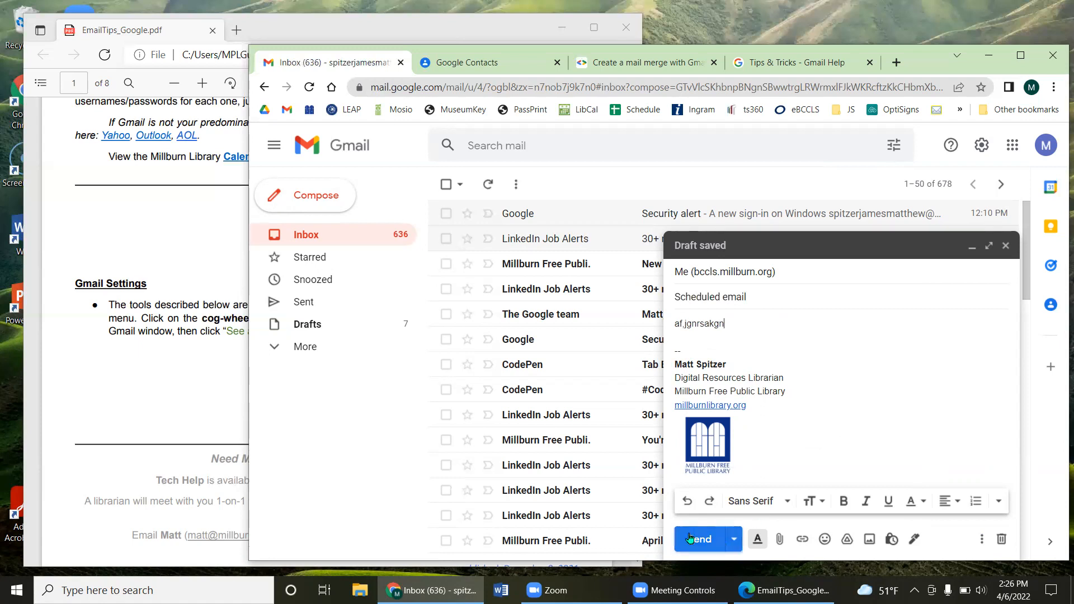
Step: Schedule the email for a custom date, picking Nov 1, 2022 on the calendar
click(735, 541)
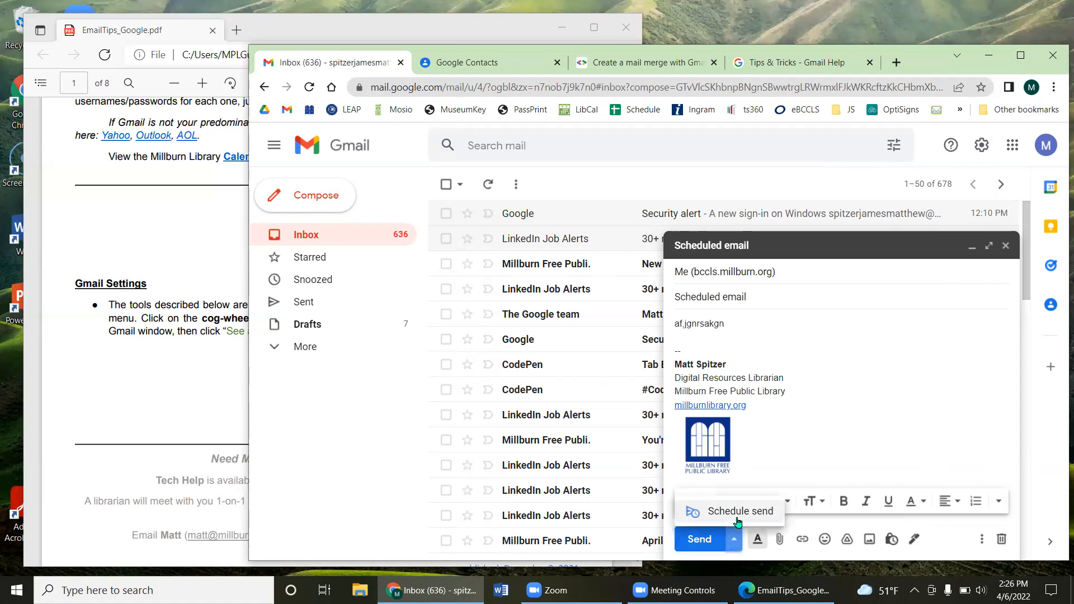
click(737, 518)
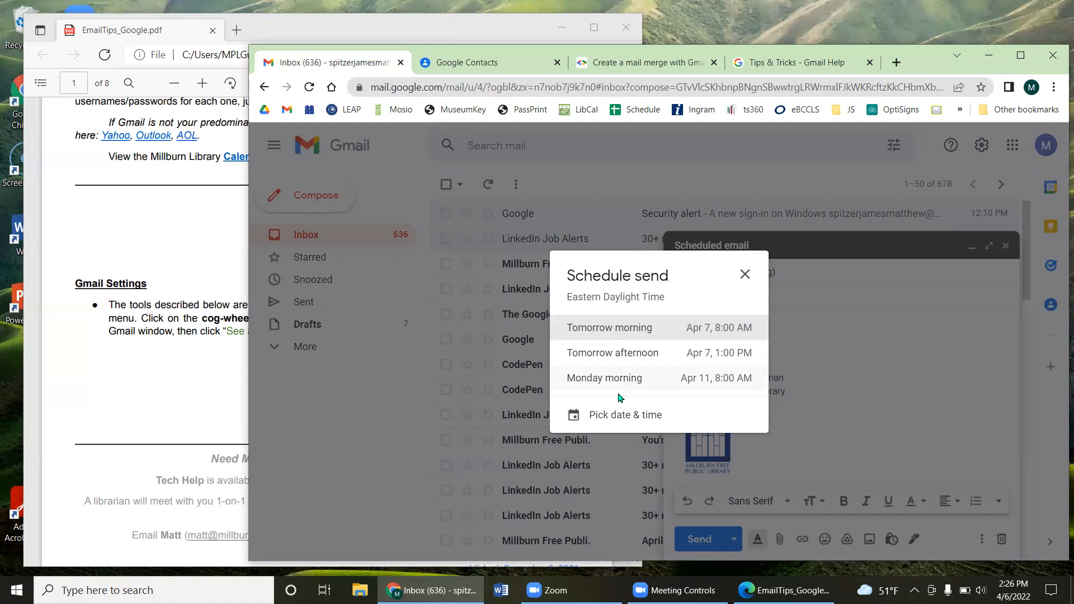
click(624, 424)
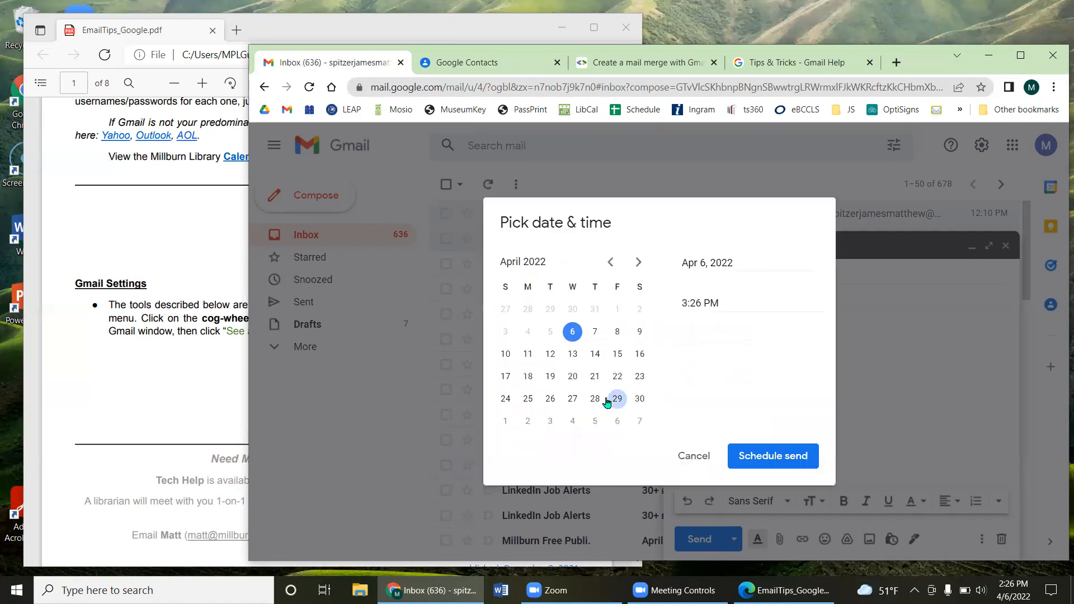
click(637, 263)
click(636, 263)
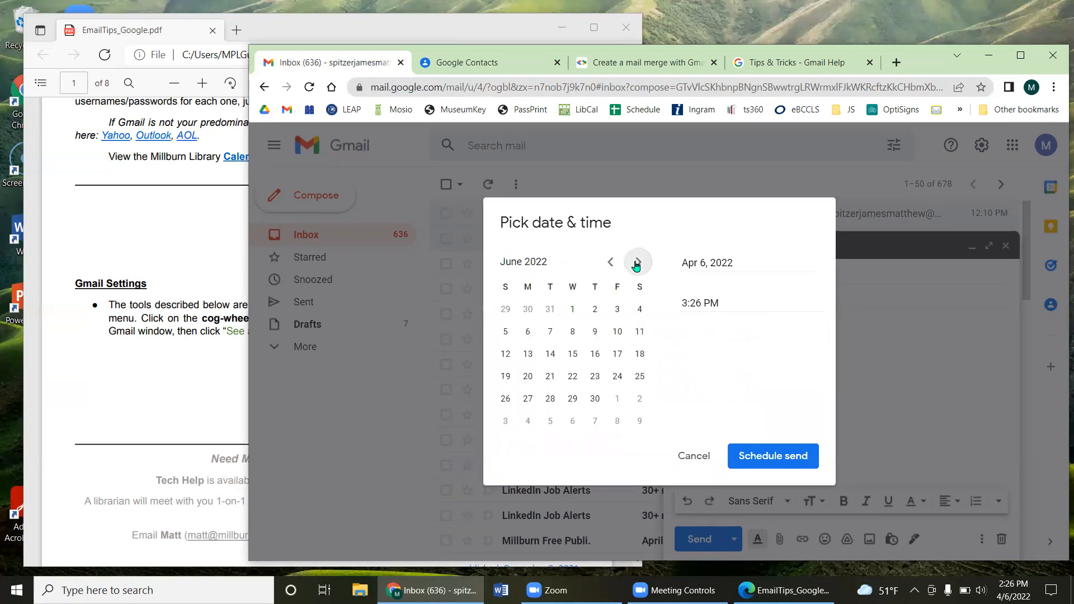
click(636, 263)
click(636, 263)
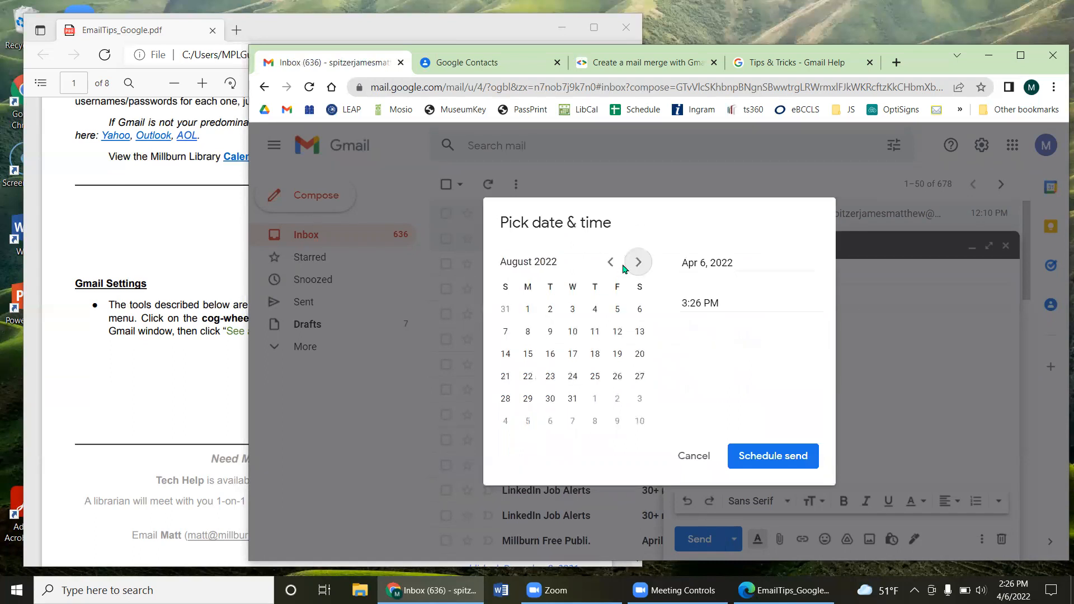
click(612, 263)
click(612, 263)
click(632, 264)
click(632, 264)
click(633, 264)
click(636, 263)
click(637, 263)
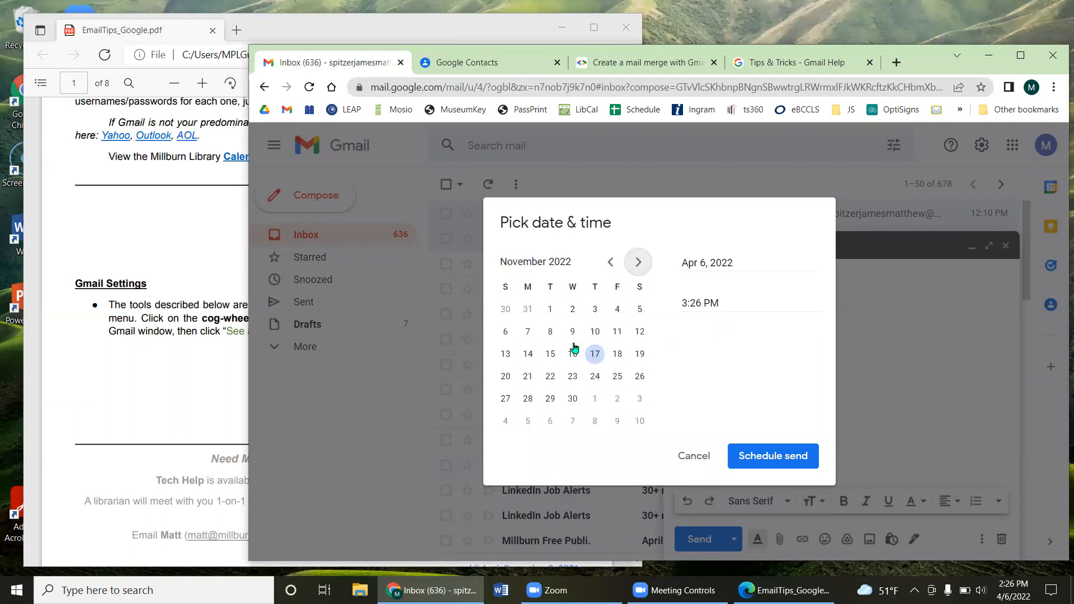
click(550, 309)
Step: Set the send time to 10:00am and confirm the schedule
drag(739, 303, 671, 311)
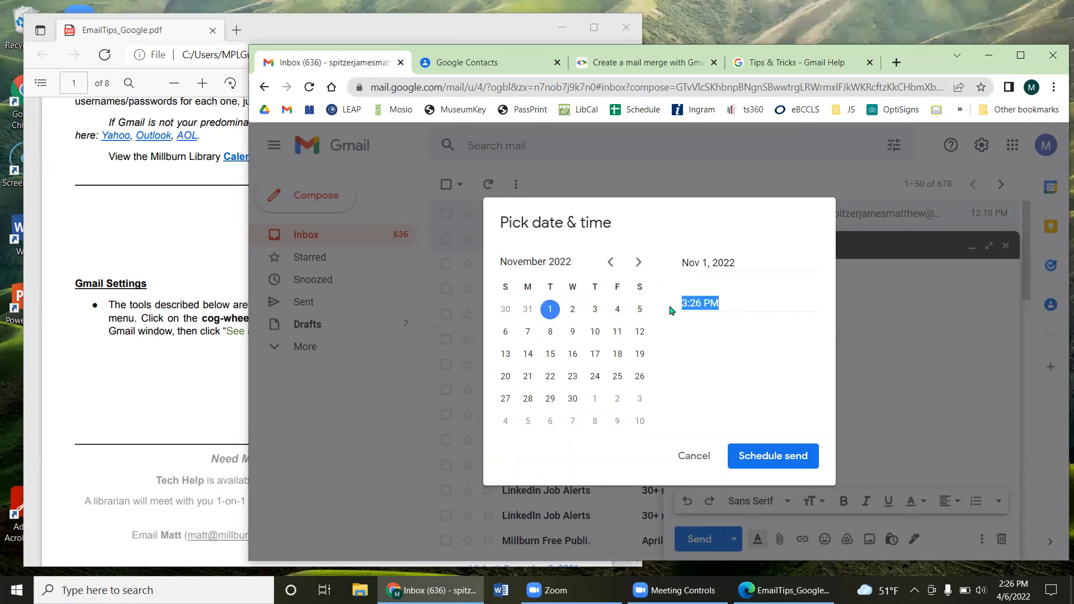
text(10:00am)
click(745, 455)
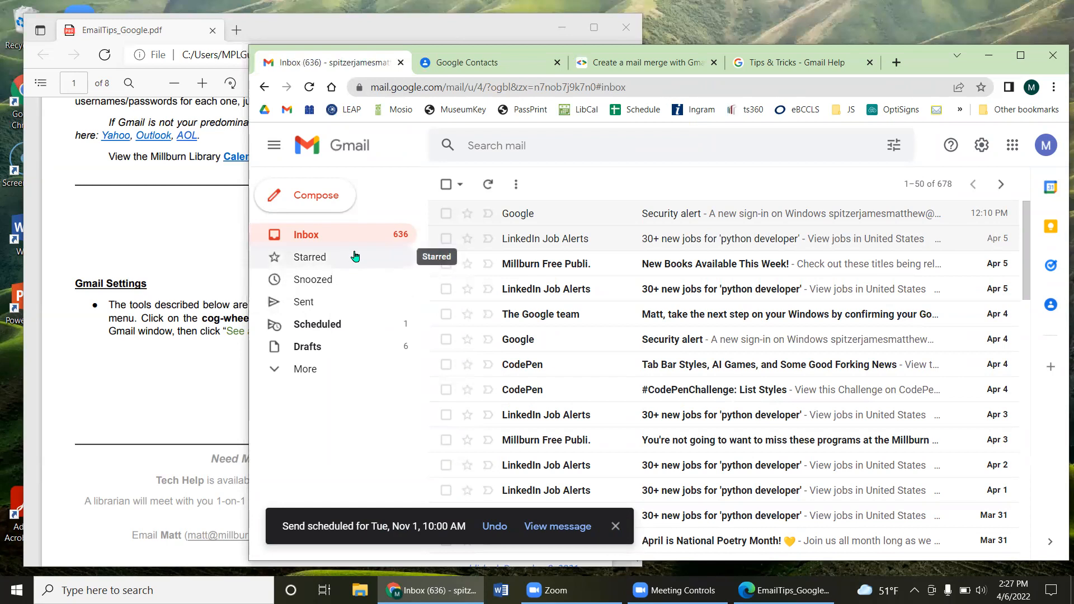
Step: Open the test email in the Scheduled folder to verify its Tue, Nov 1, 10:00 AM send time
click(324, 326)
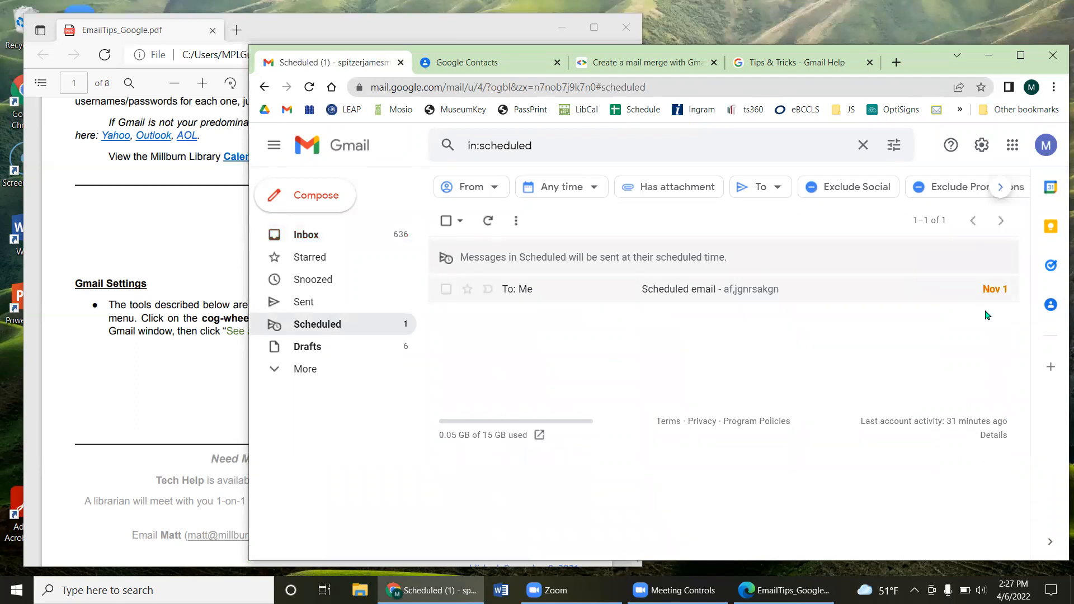
click(746, 289)
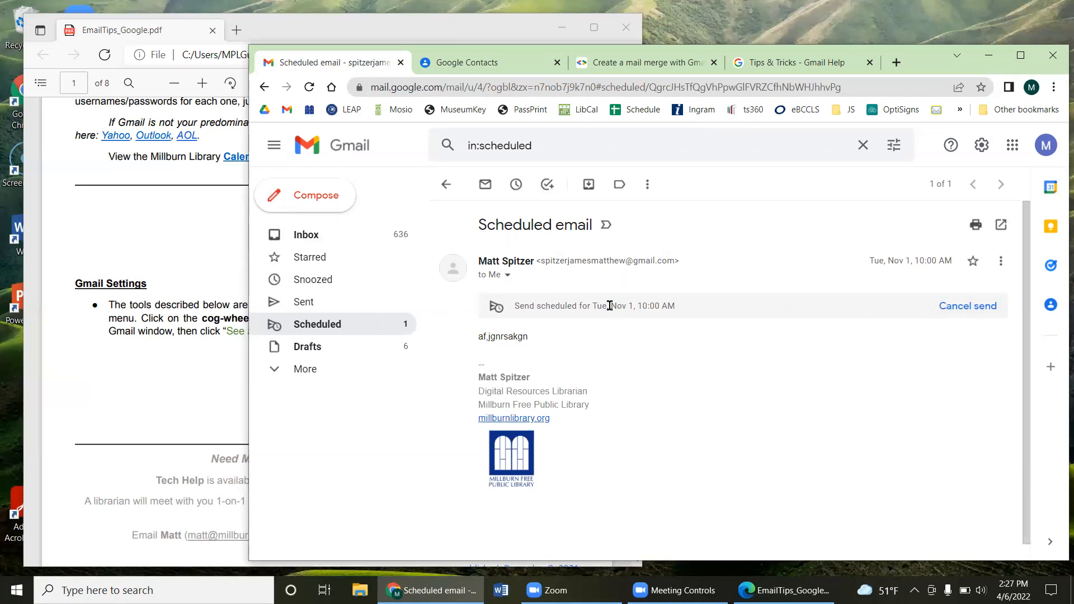
drag(620, 305, 633, 307)
click(678, 313)
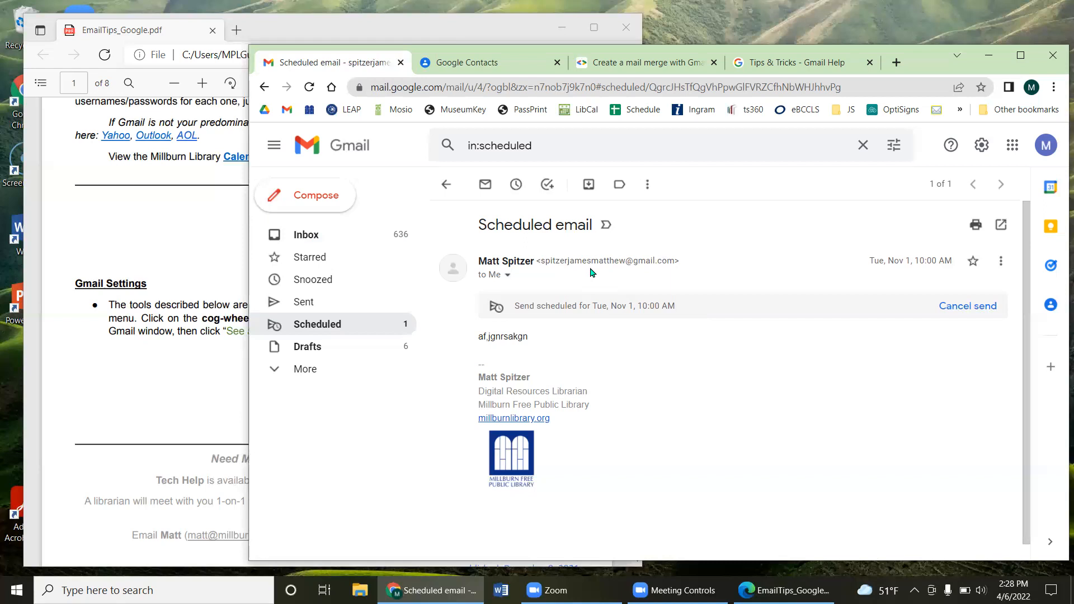
Step: Close the scheduled test email and go back to the Inbox list
click(448, 186)
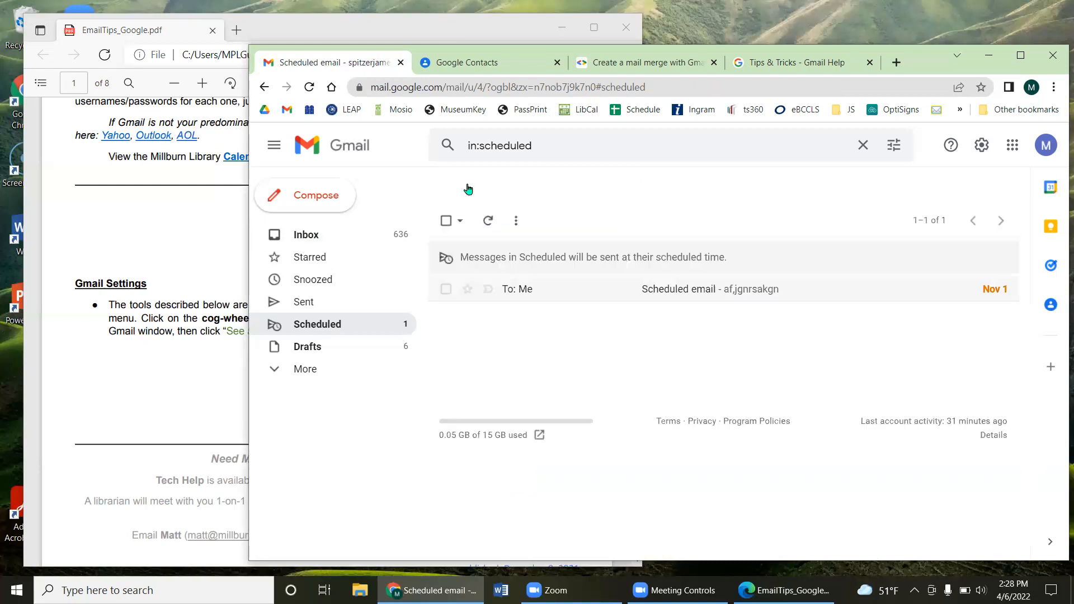
click(324, 237)
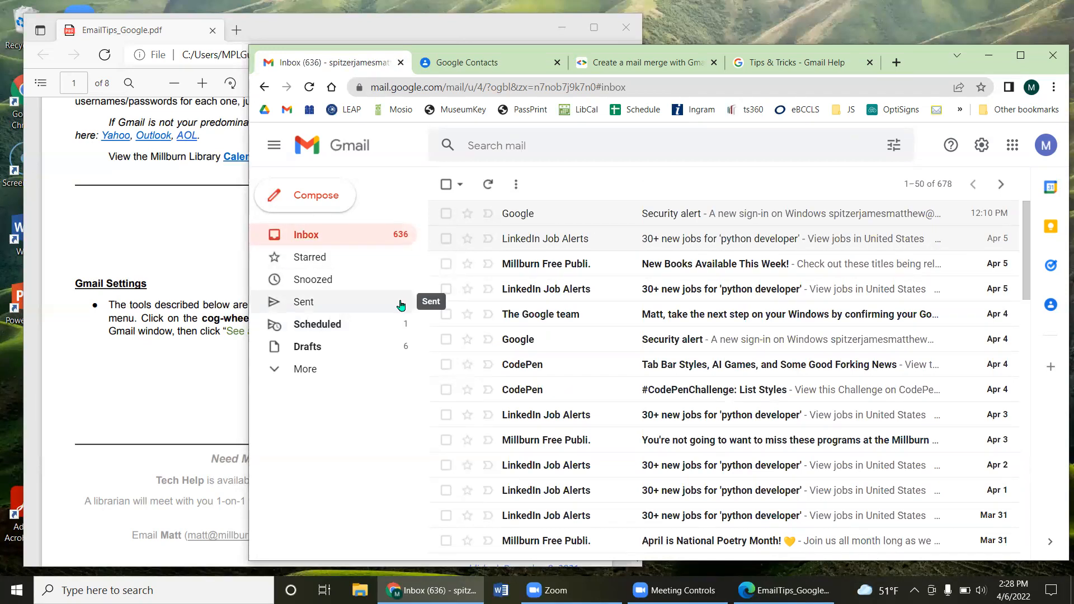
Step: Open the full settings page and find the Undo Send option
click(977, 149)
click(944, 220)
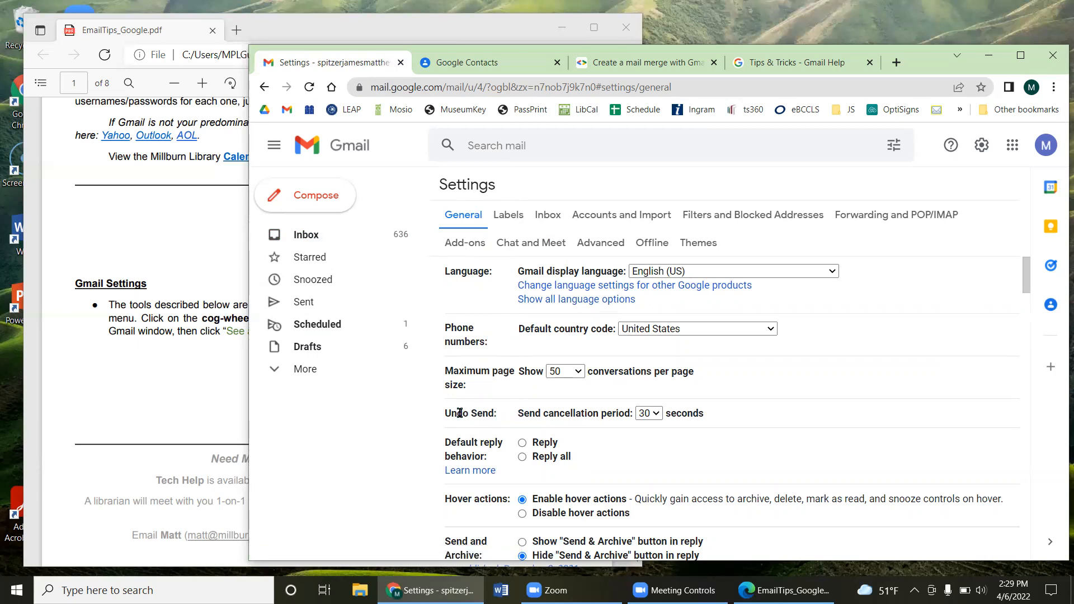
mouse_move(439, 416)
mouse_down()
mouse_move(503, 420)
mouse_move(452, 407)
mouse_up()
click(485, 409)
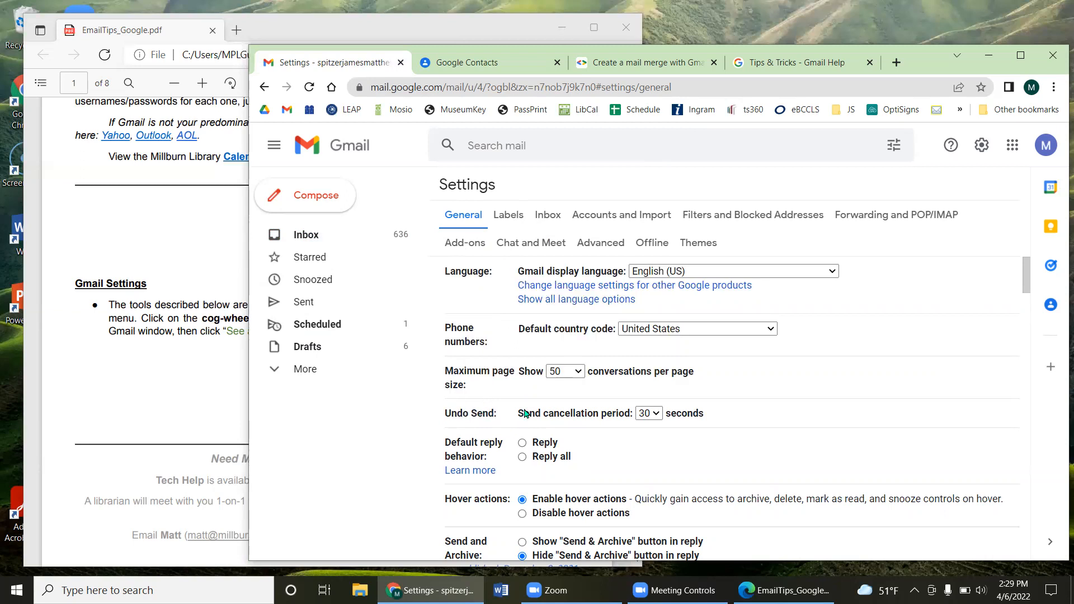
Step: Keep the Send cancellation period at 30 seconds, then start a new message
click(652, 414)
click(648, 464)
click(656, 415)
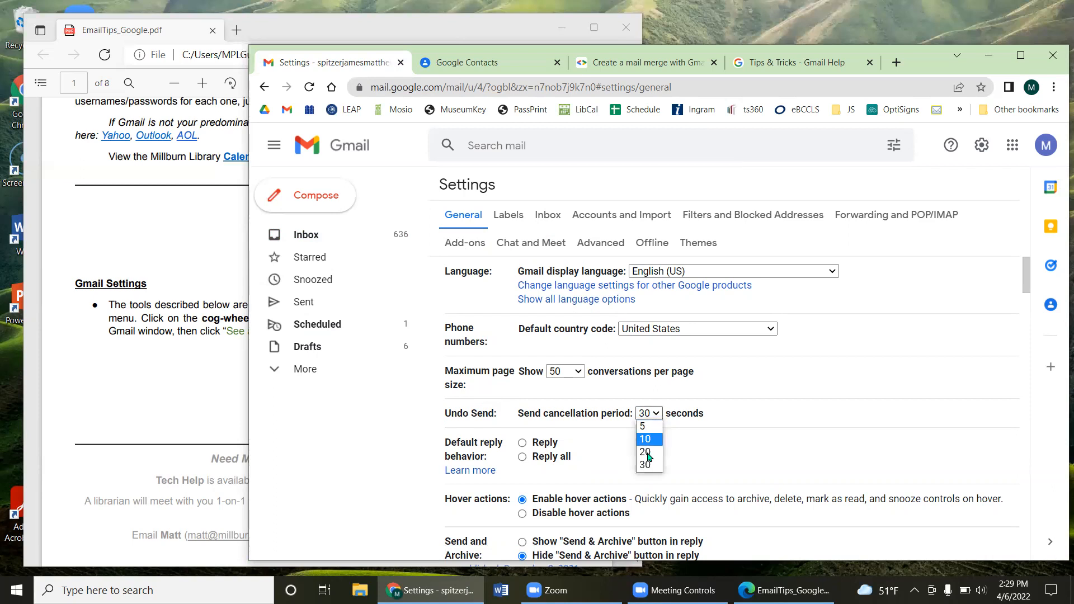
click(648, 464)
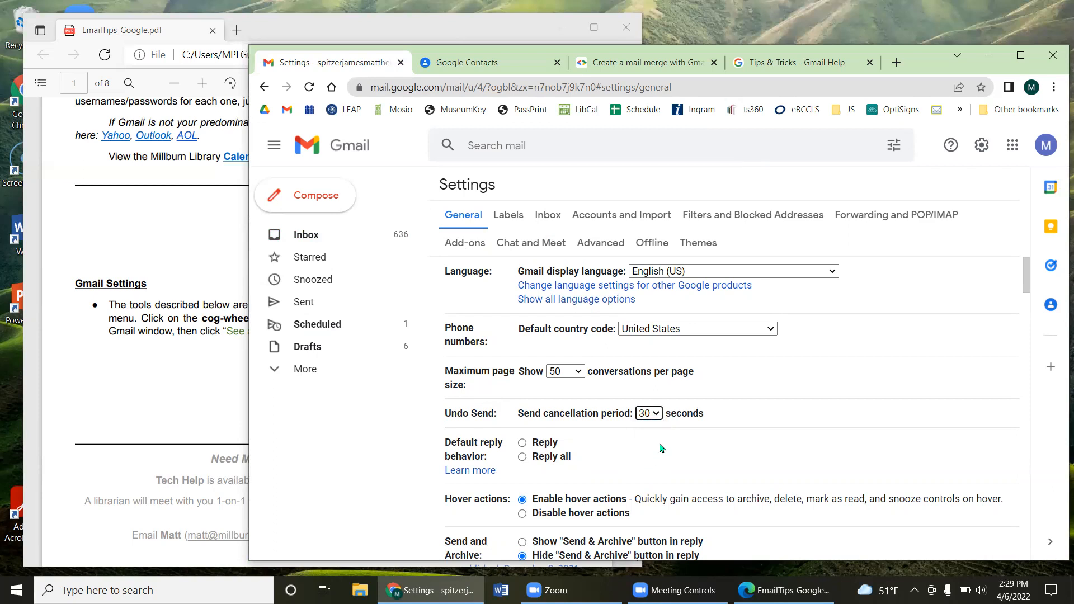
scroll(692, 387, down, 1)
scroll(692, 387, up, 1)
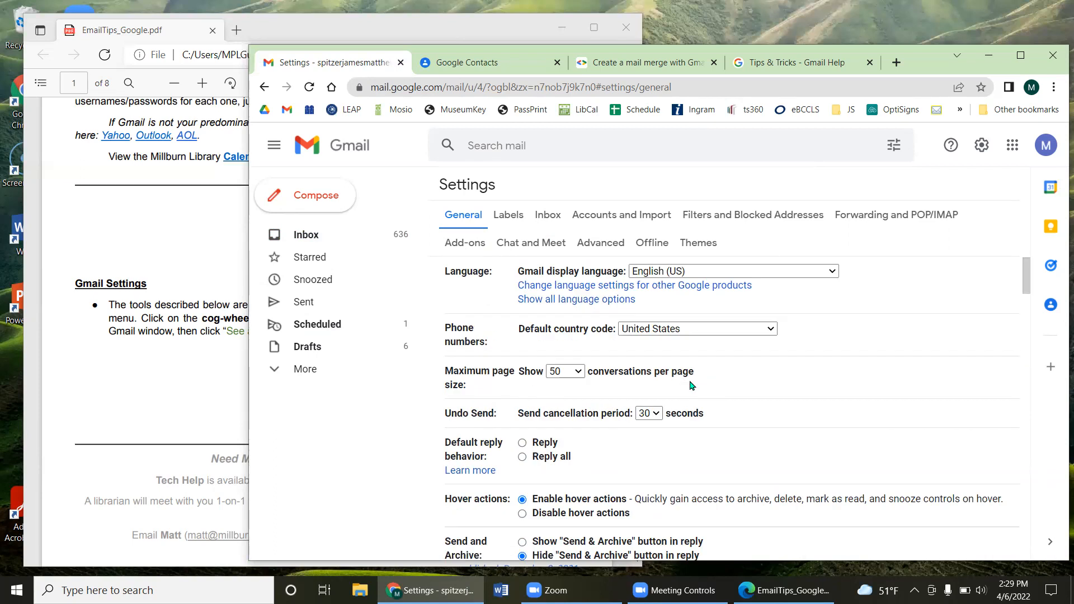
click(299, 196)
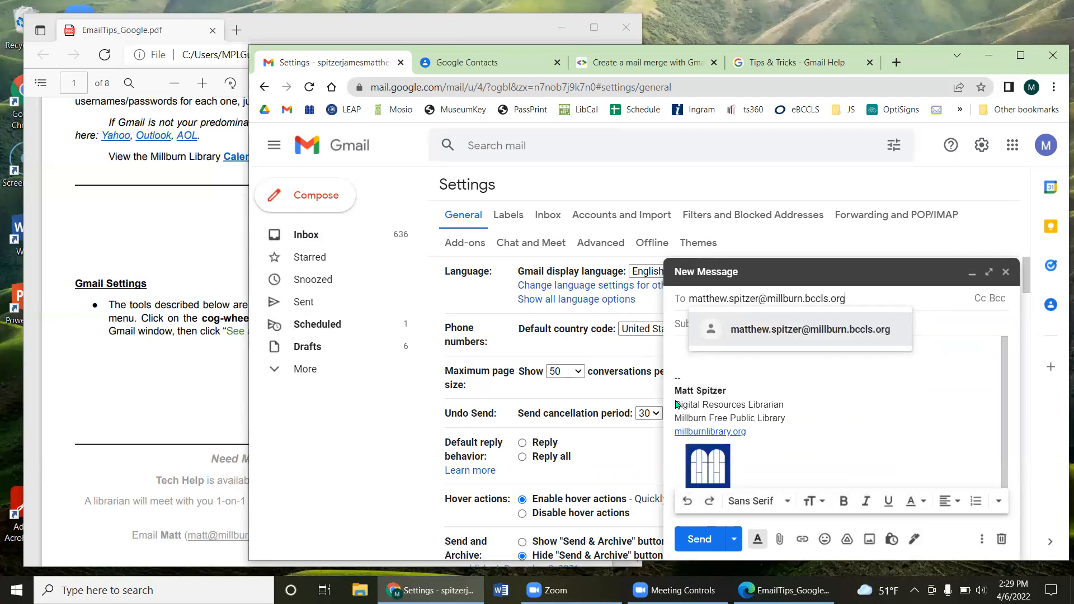
Step: Address the new message to the library work address, send it, then undo the send
click(698, 358)
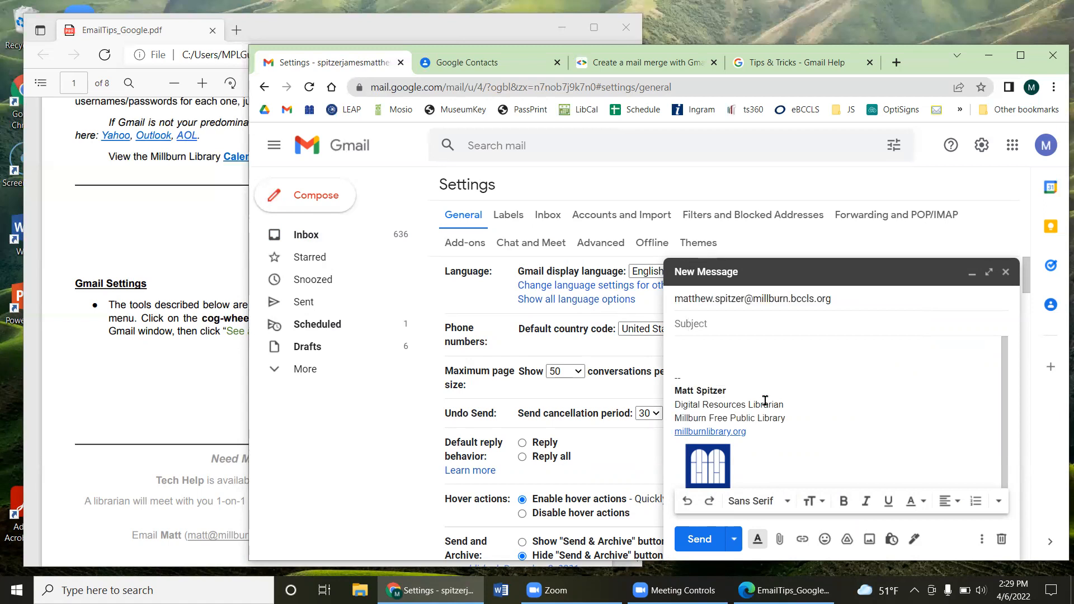
click(699, 539)
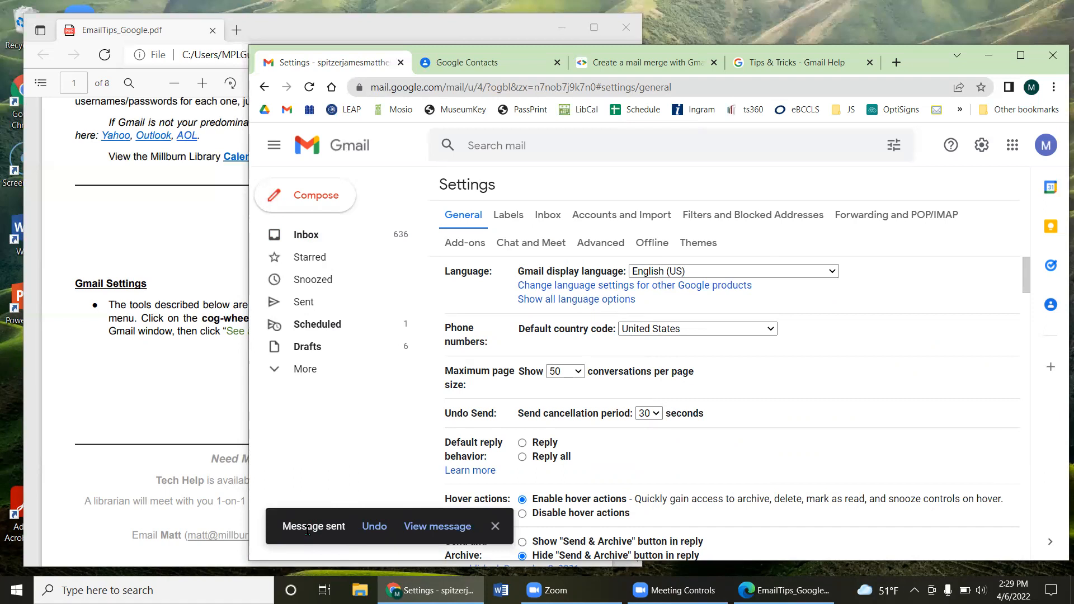
click(369, 527)
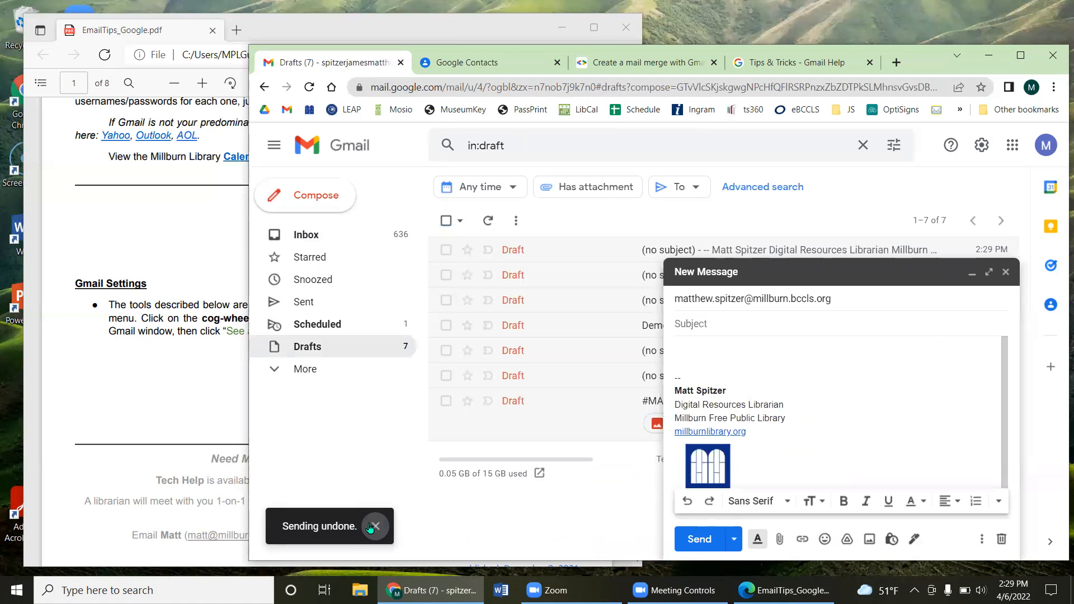
Step: Remove the recipient and enter subject 'Subjet' and body 'body ....'
click(374, 527)
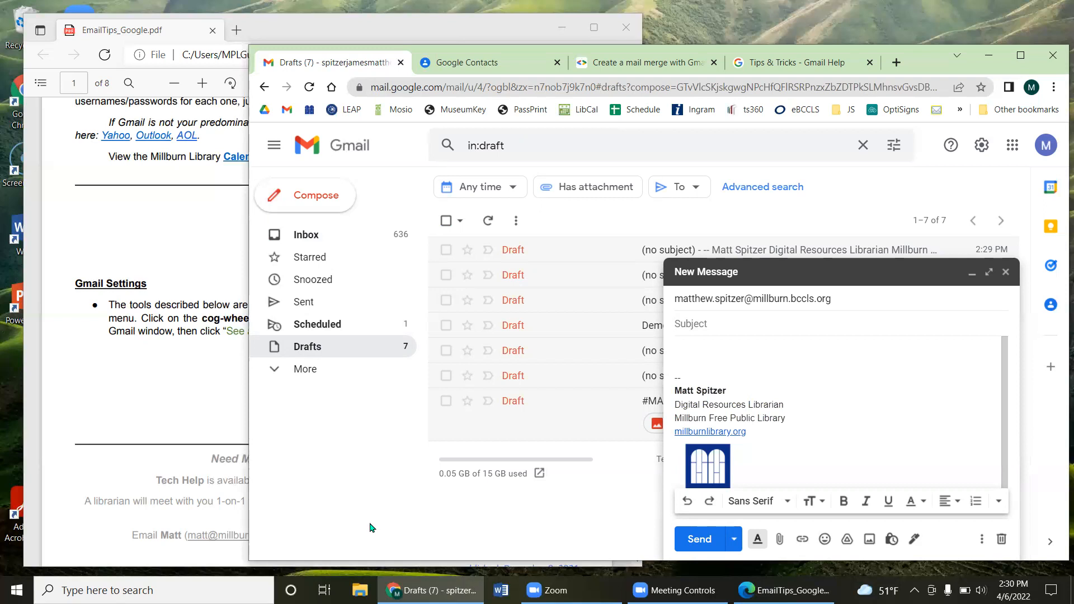
click(839, 300)
click(847, 298)
click(729, 319)
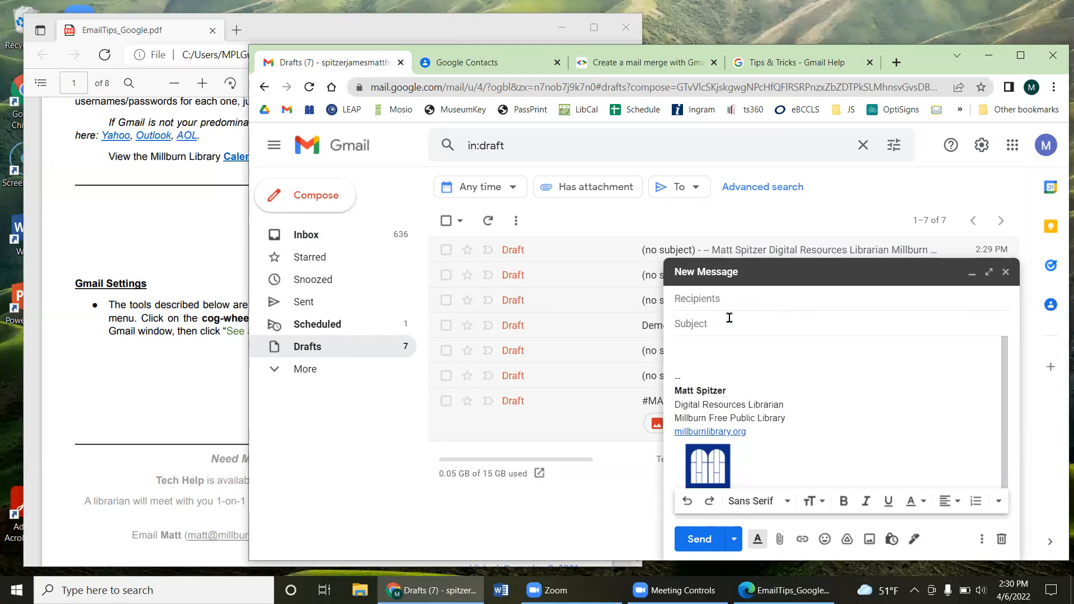
text(Subjet)
key(Tab)
text(body ....)
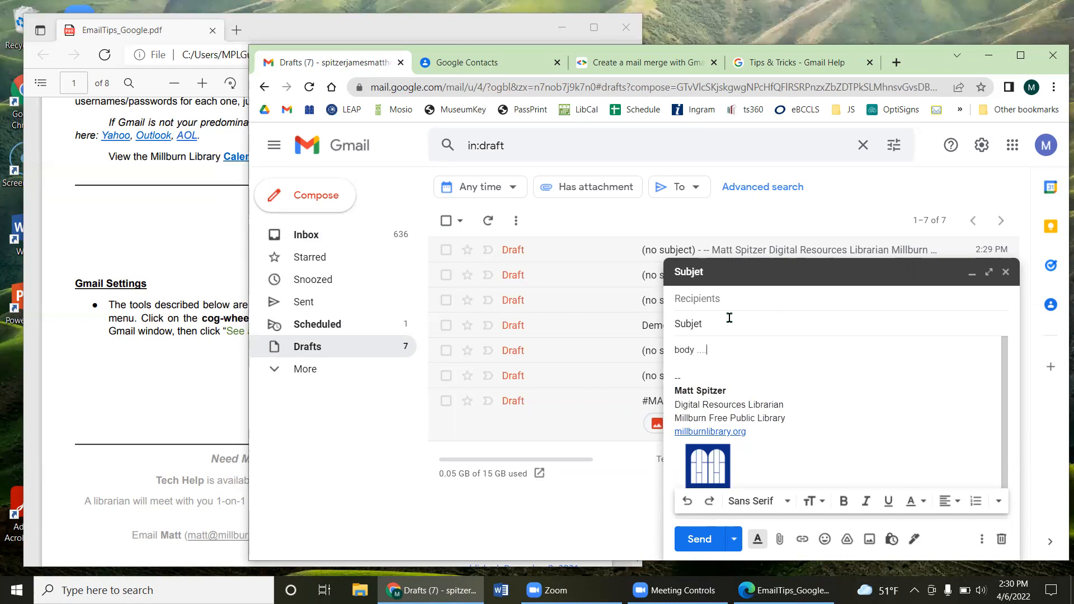
Step: Try sending without a recipient, dismiss the error, and close the draft back to the Inbox
click(691, 537)
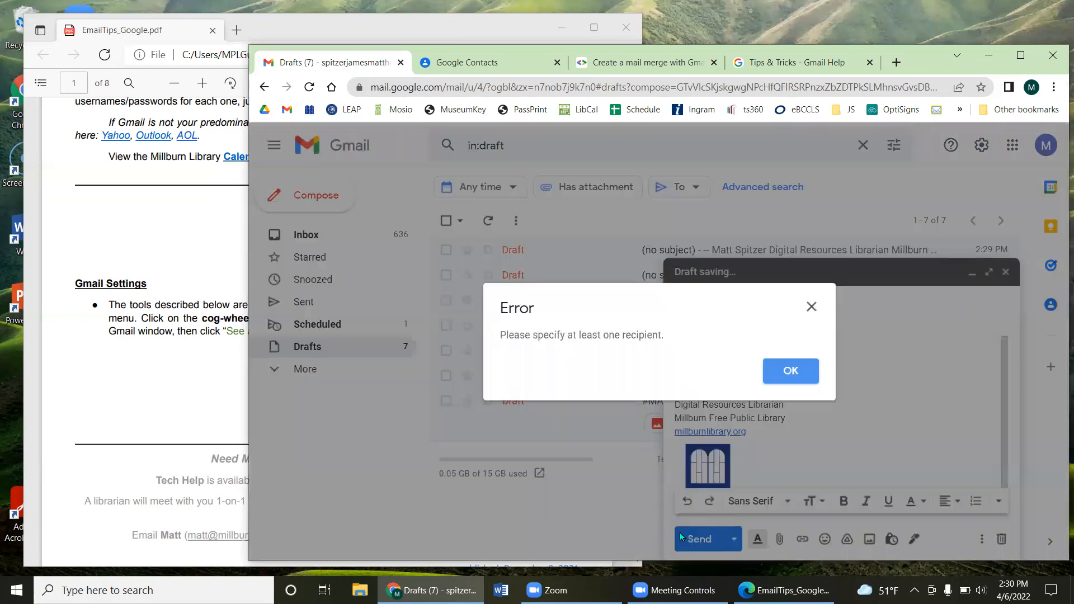
click(803, 317)
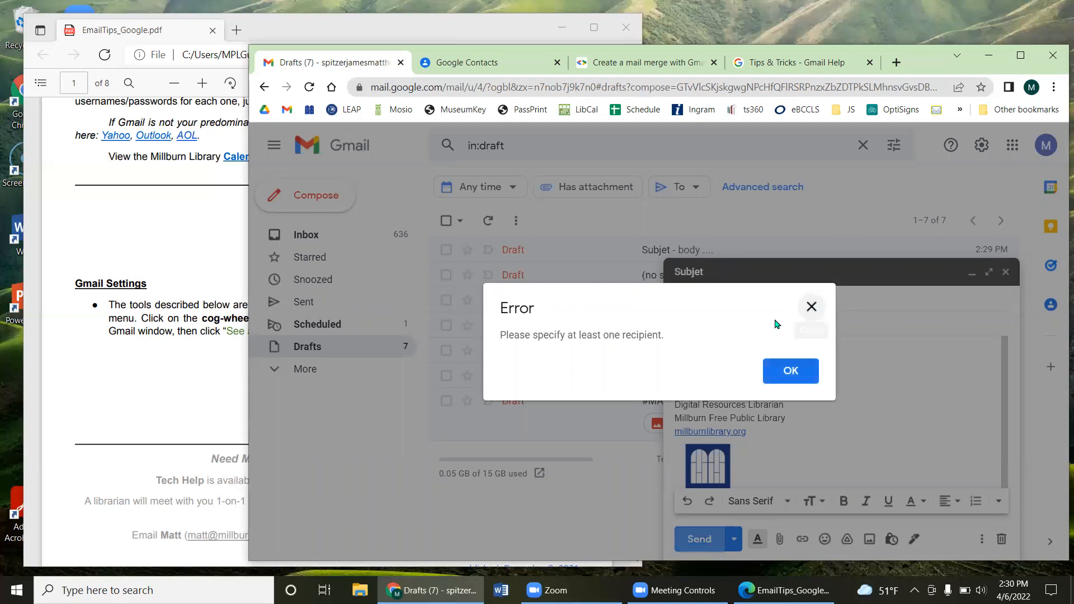
drag(691, 323, 722, 320)
drag(674, 351, 710, 349)
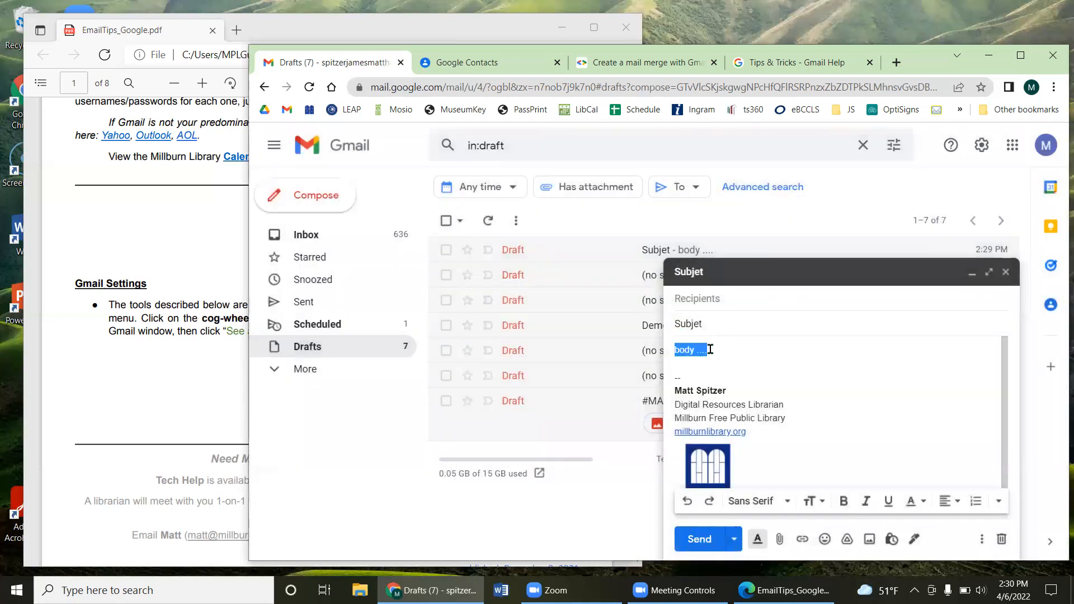
click(709, 299)
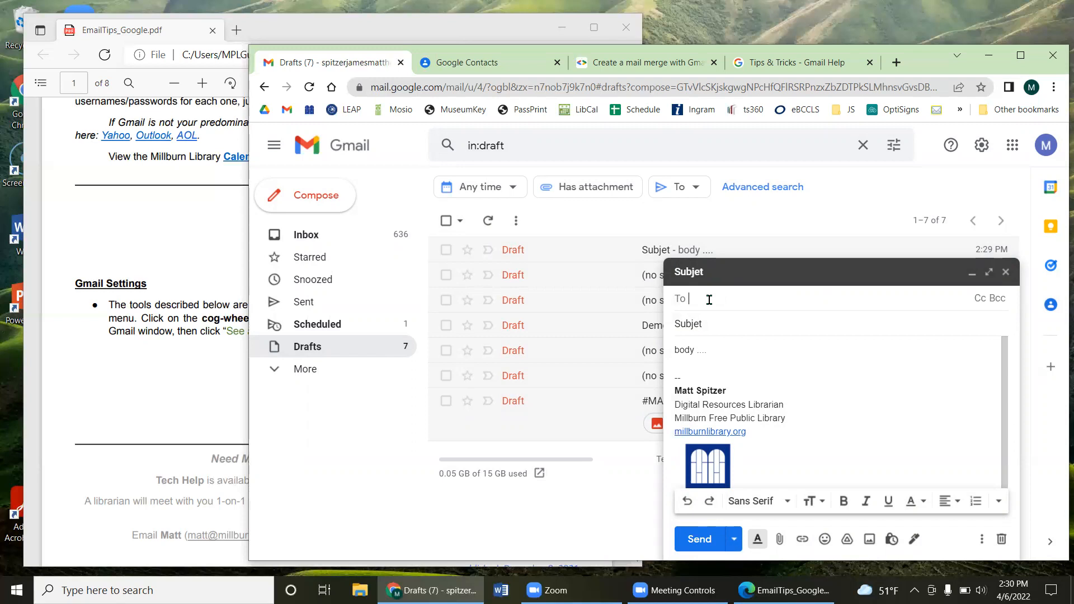
click(1006, 272)
click(346, 234)
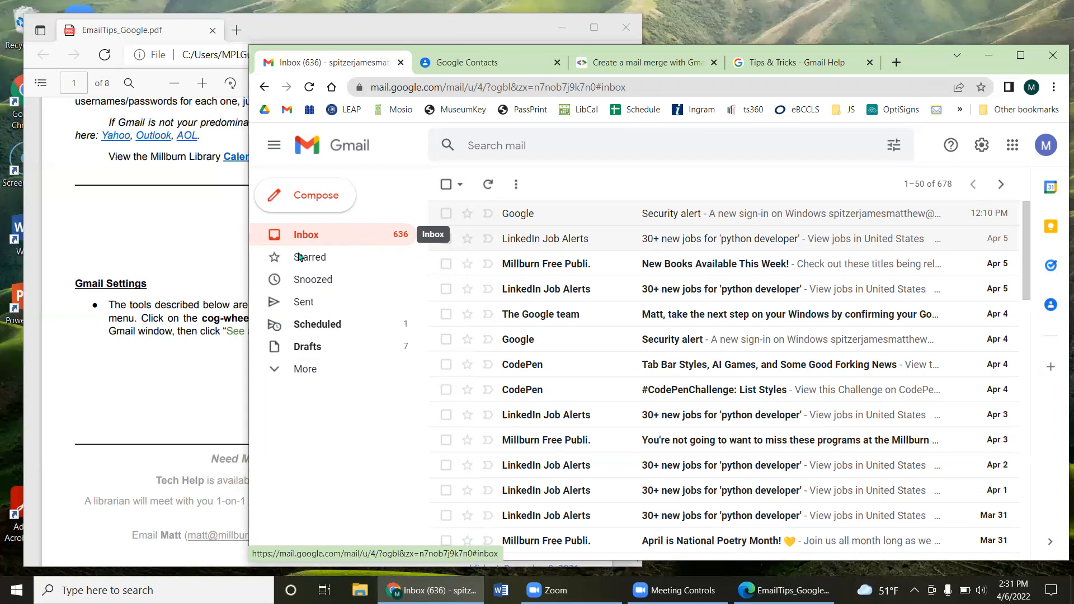
Step: Mark the Google Security alert email as unread, then open it
mouse_move(552, 323)
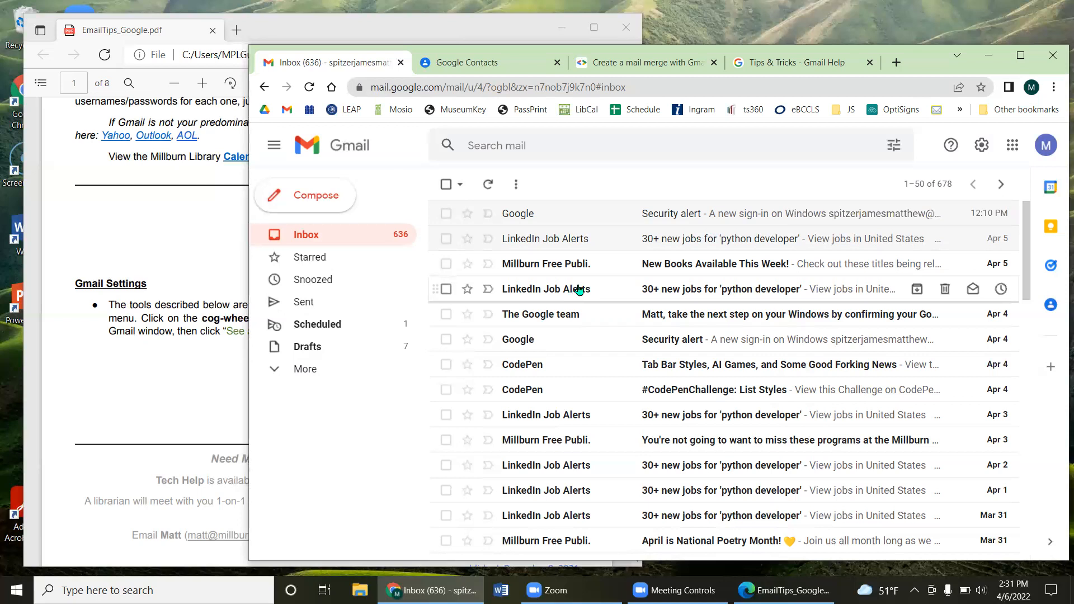
click(446, 213)
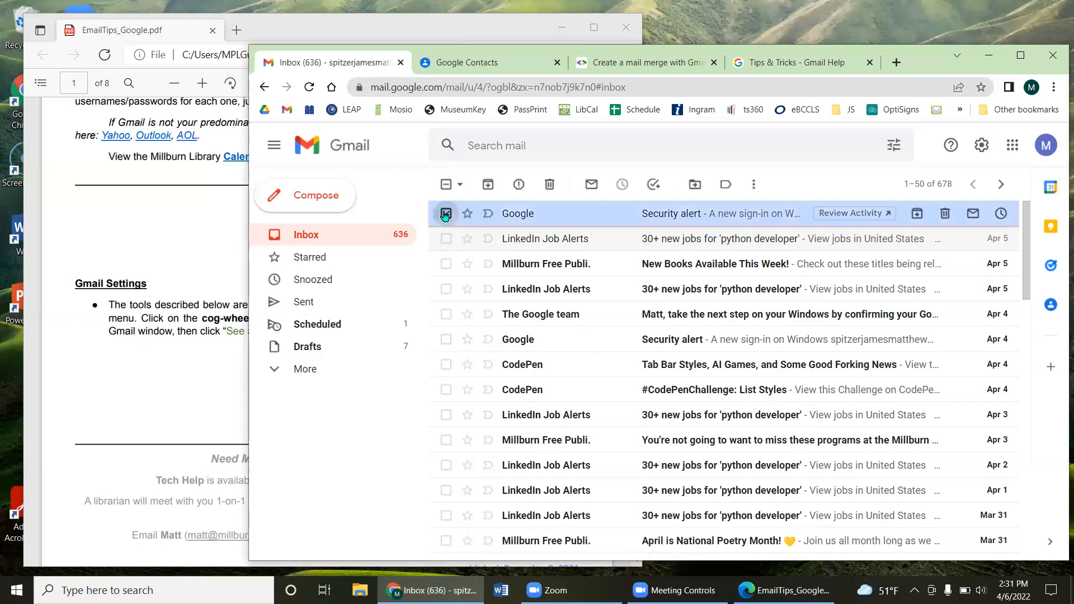
click(591, 185)
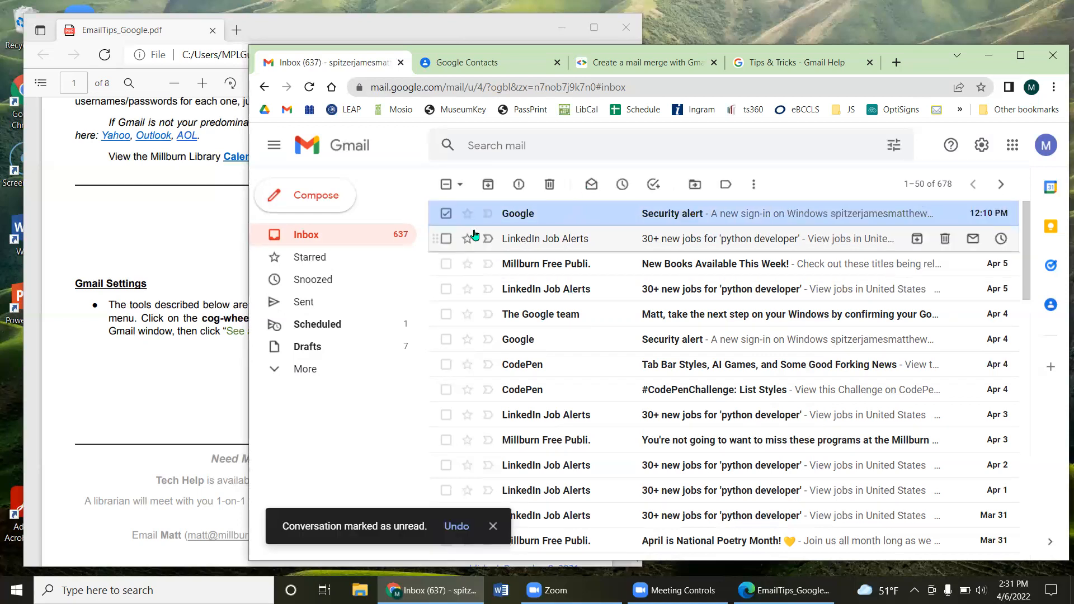
click(446, 218)
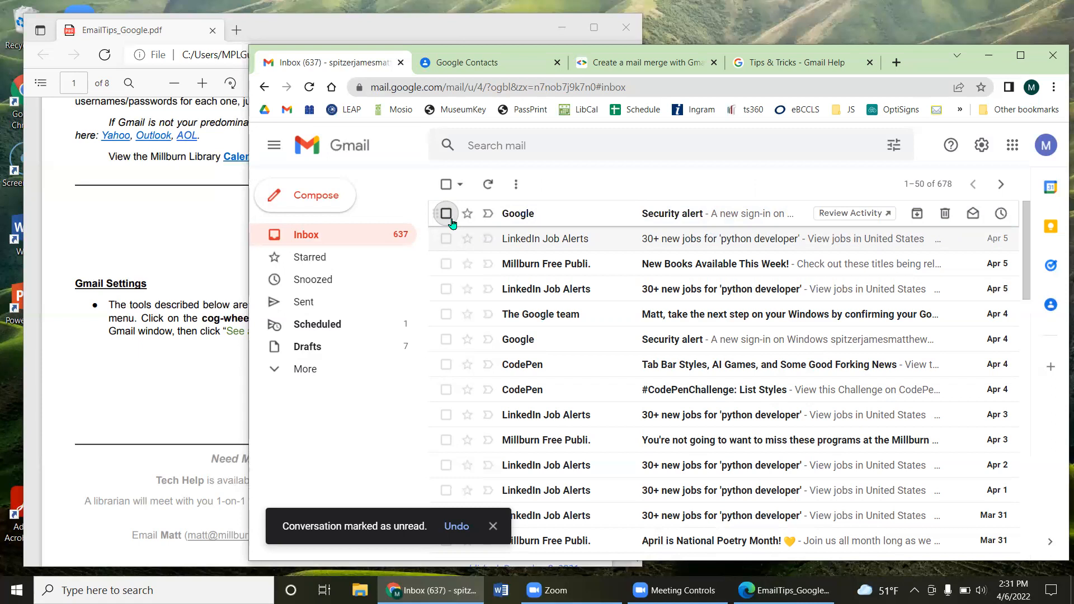
click(540, 217)
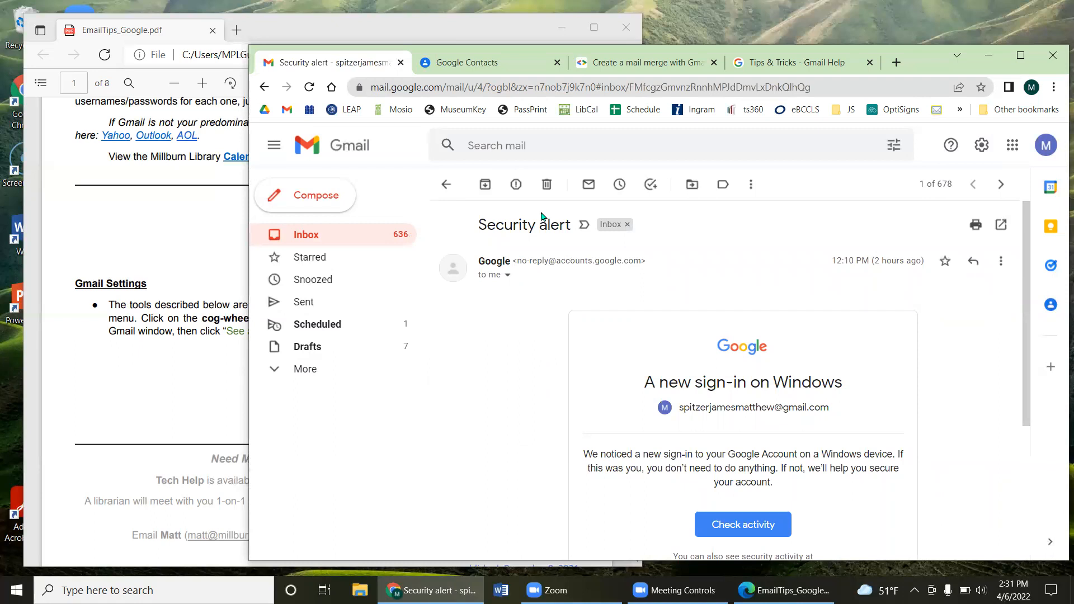
Step: Snooze the Security alert email until Apr 14, 2022 at 8:00 AM
click(626, 185)
click(616, 187)
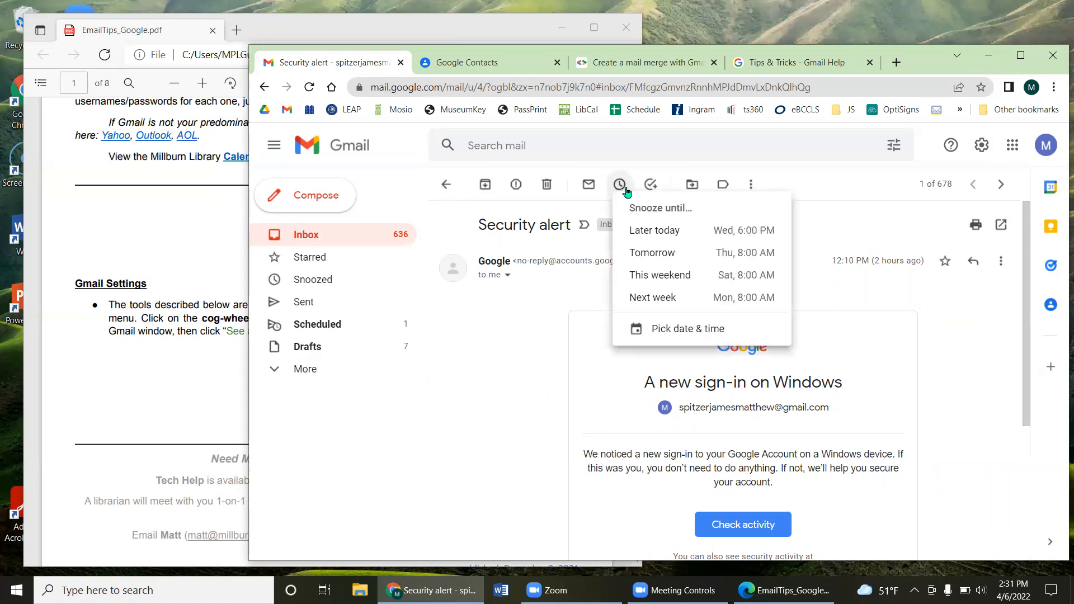
click(666, 329)
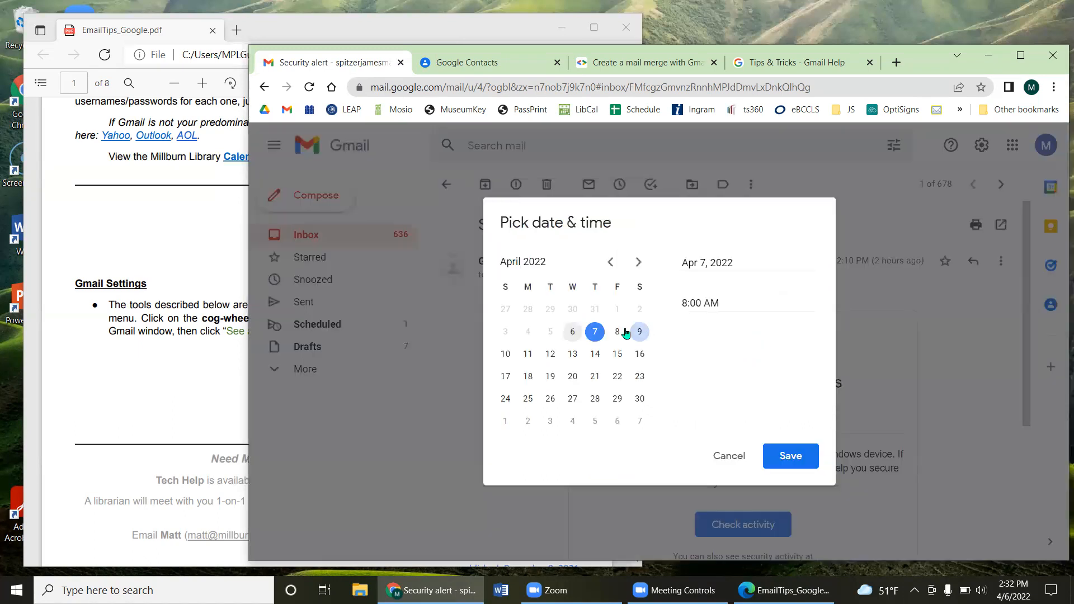
click(593, 358)
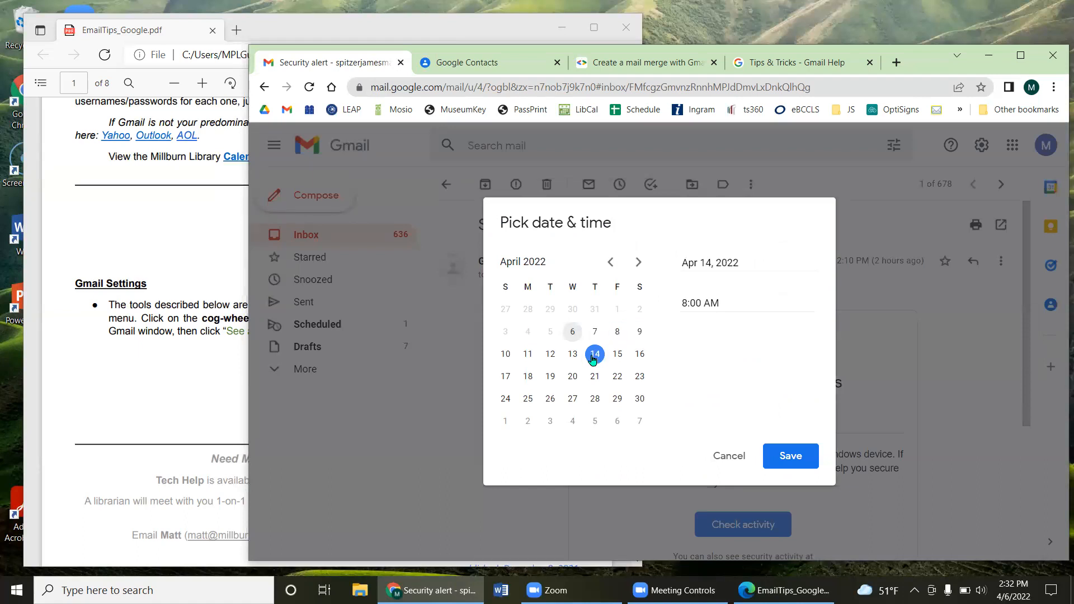
drag(724, 302, 679, 303)
click(789, 456)
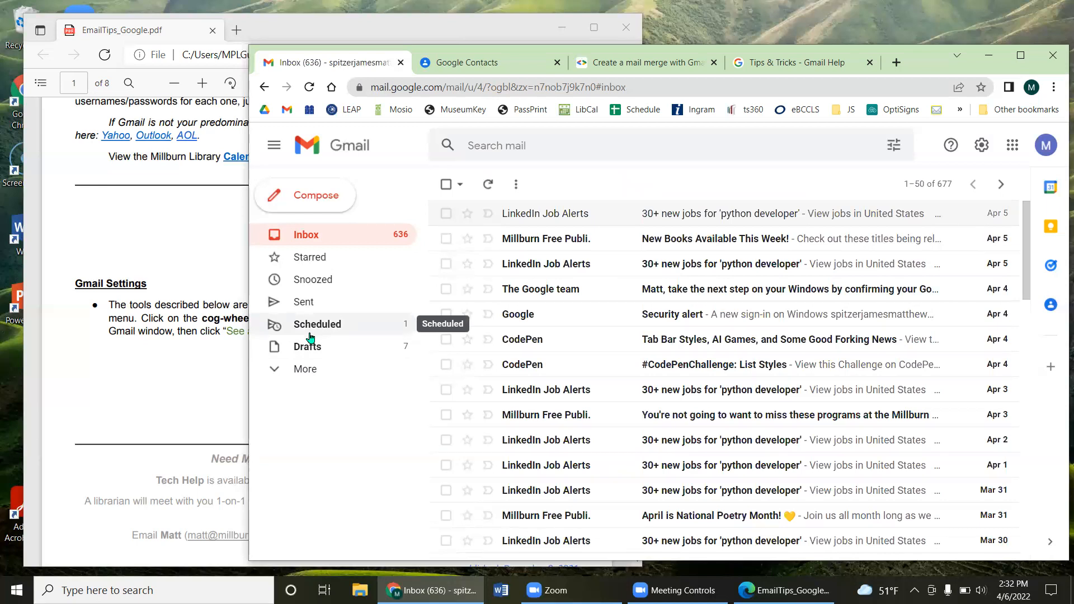
Step: Expand the extra sidebar folders and open Snoozed to find the security alert
click(345, 371)
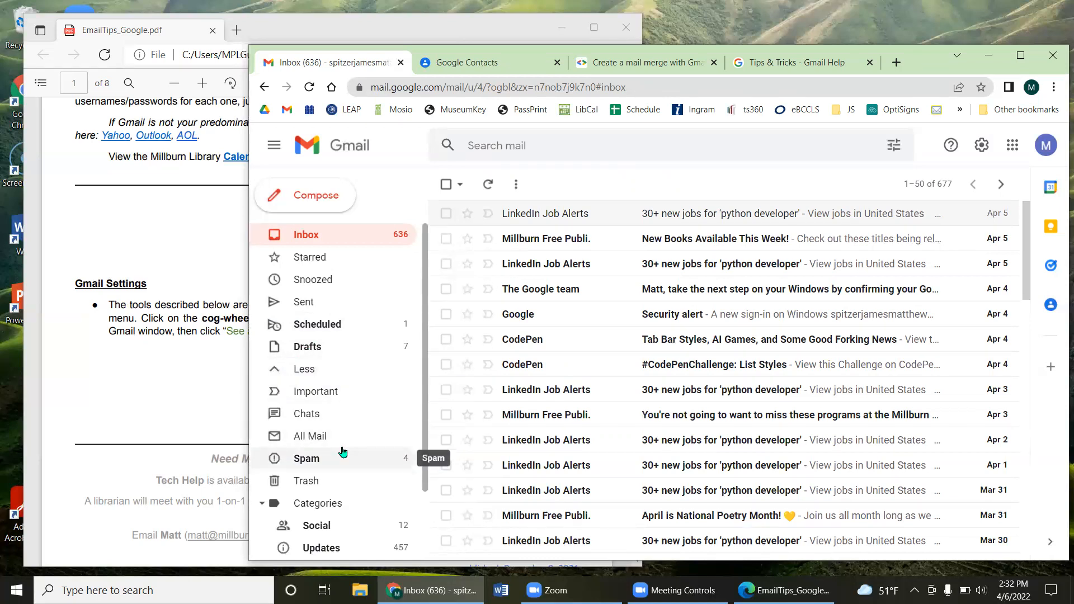
scroll(362, 437, down, 3)
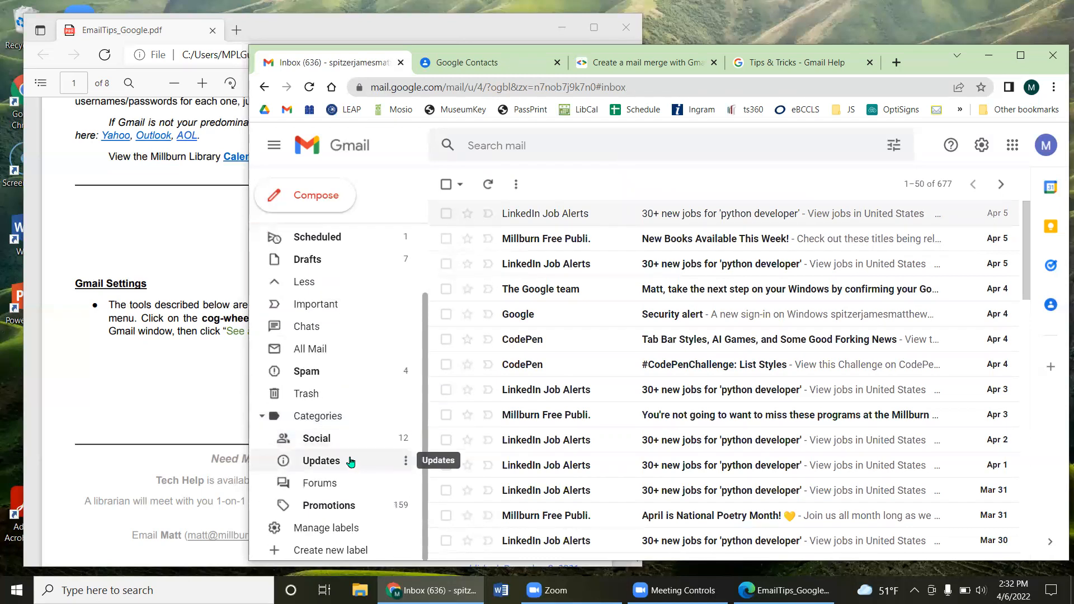
scroll(350, 461, up, 3)
scroll(351, 442, down, 2)
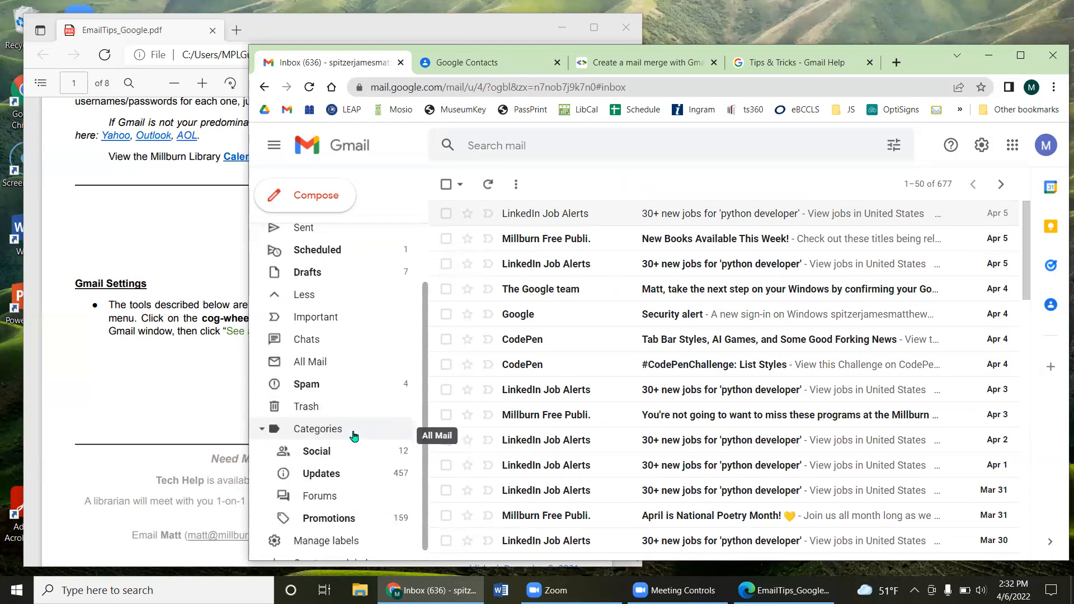
scroll(351, 460, up, 2)
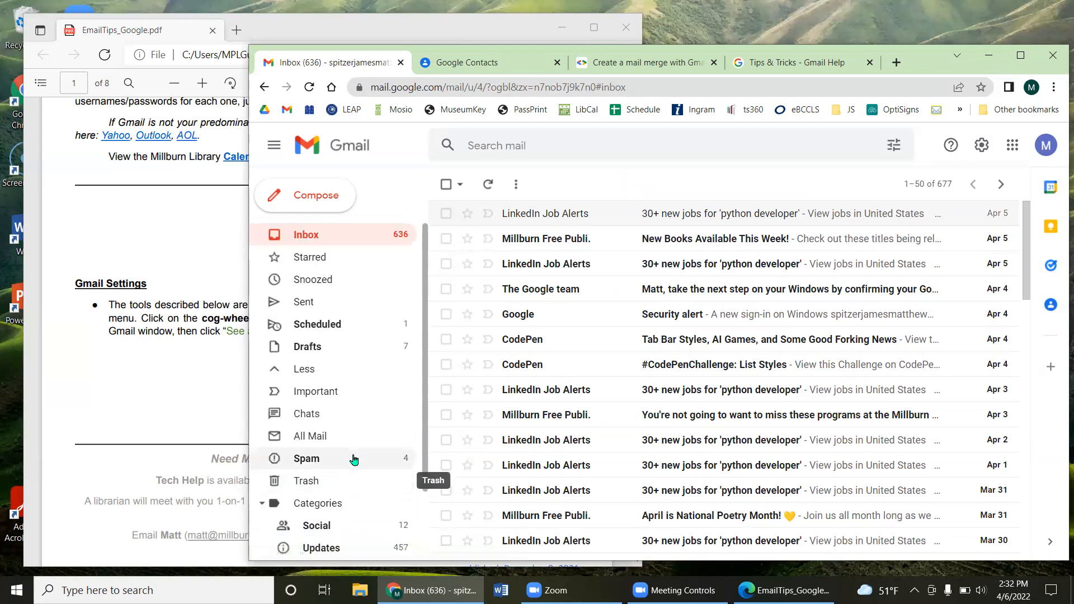
click(332, 280)
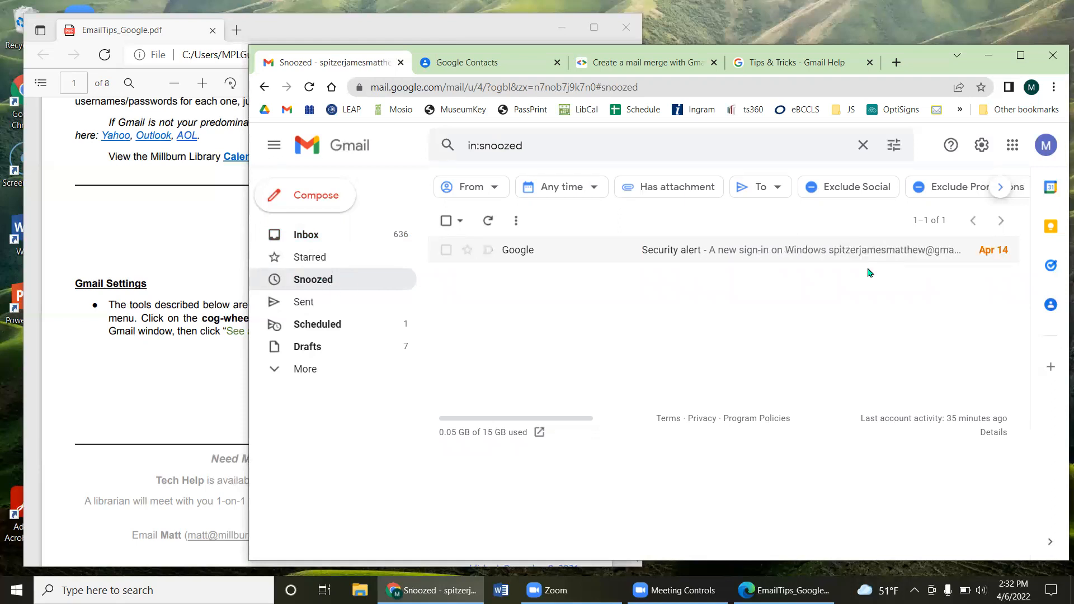
Step: Replace the in:snoozed search with a search for 'google', then return to Snoozed
click(536, 147)
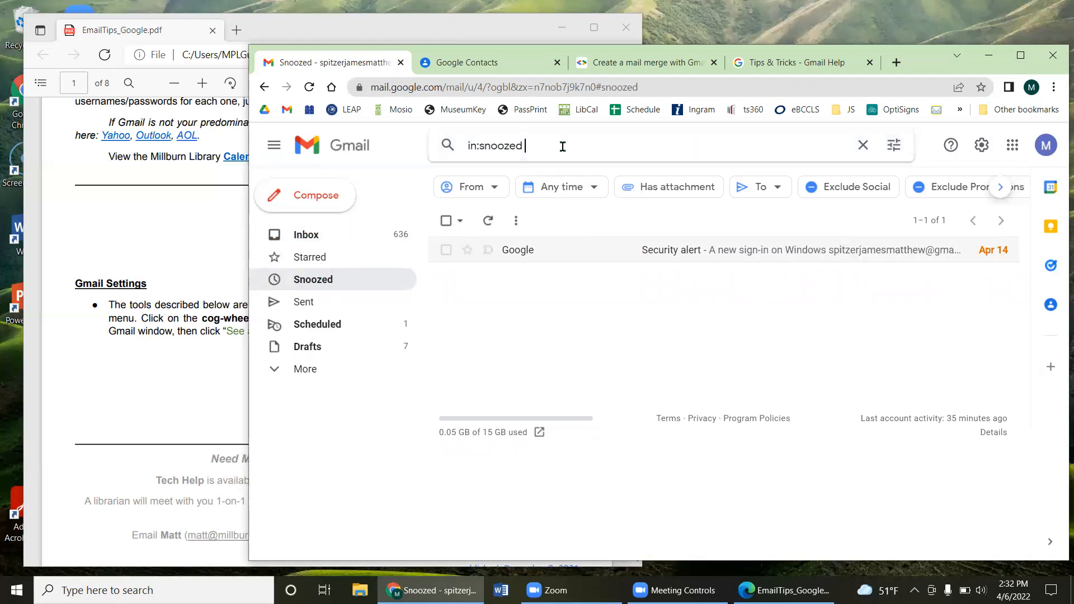
key(BackSpace)
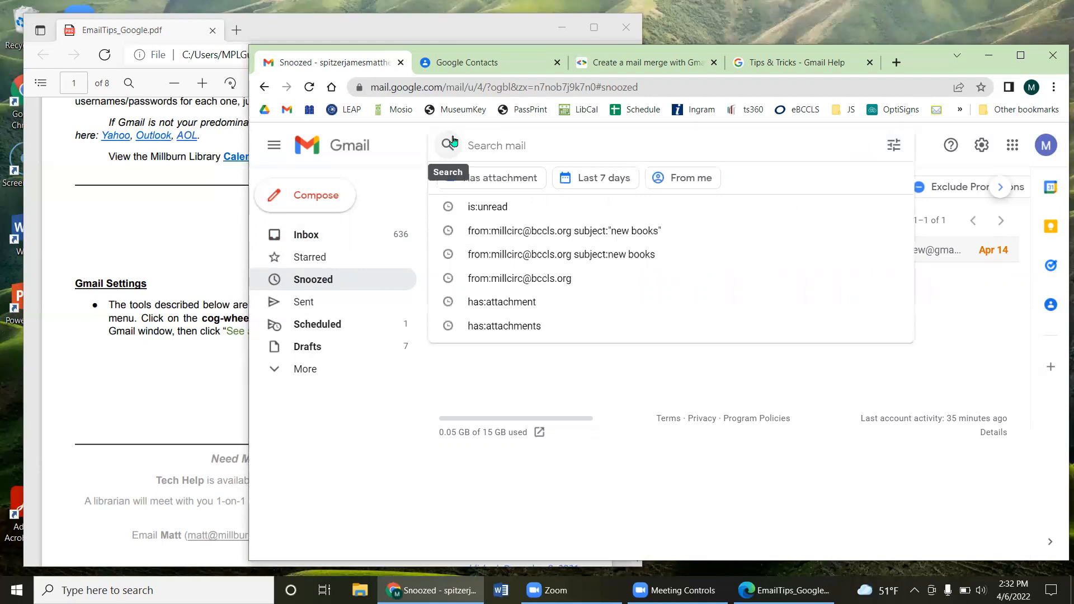
click(696, 379)
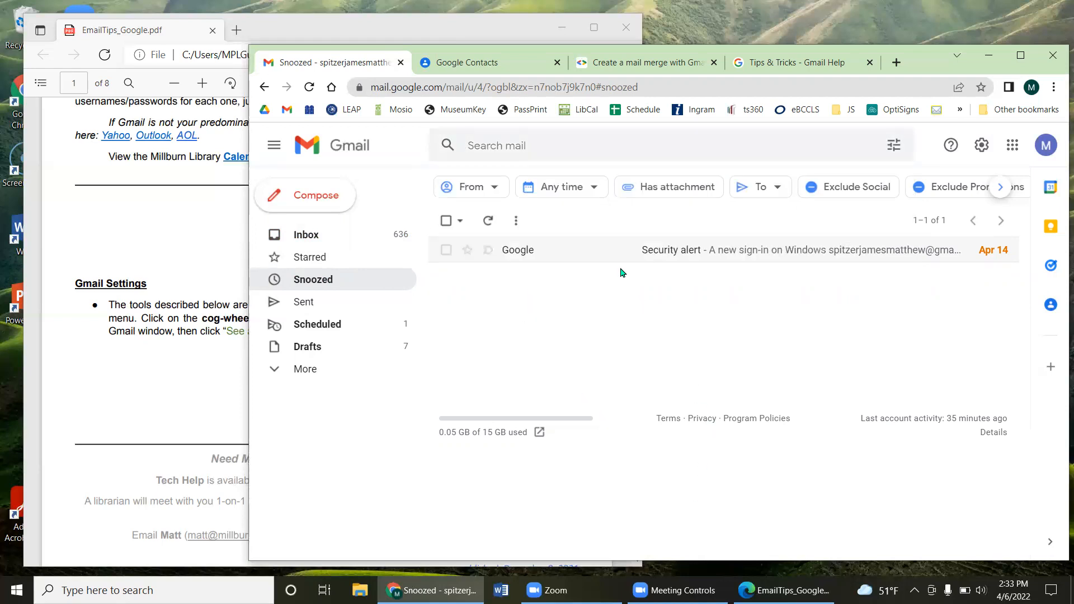
click(515, 146)
text(google)
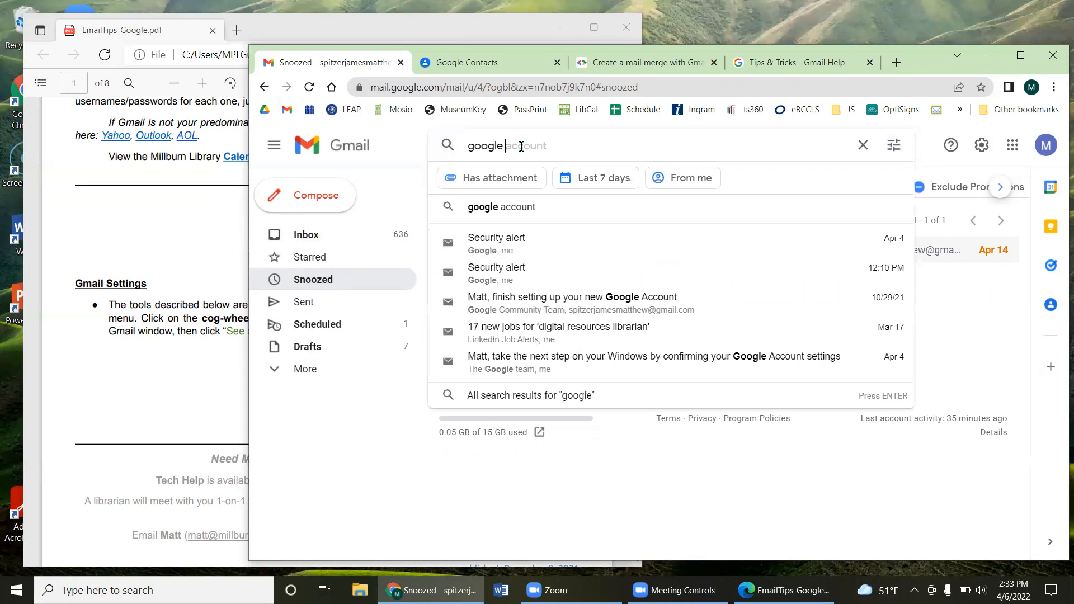
key(Return)
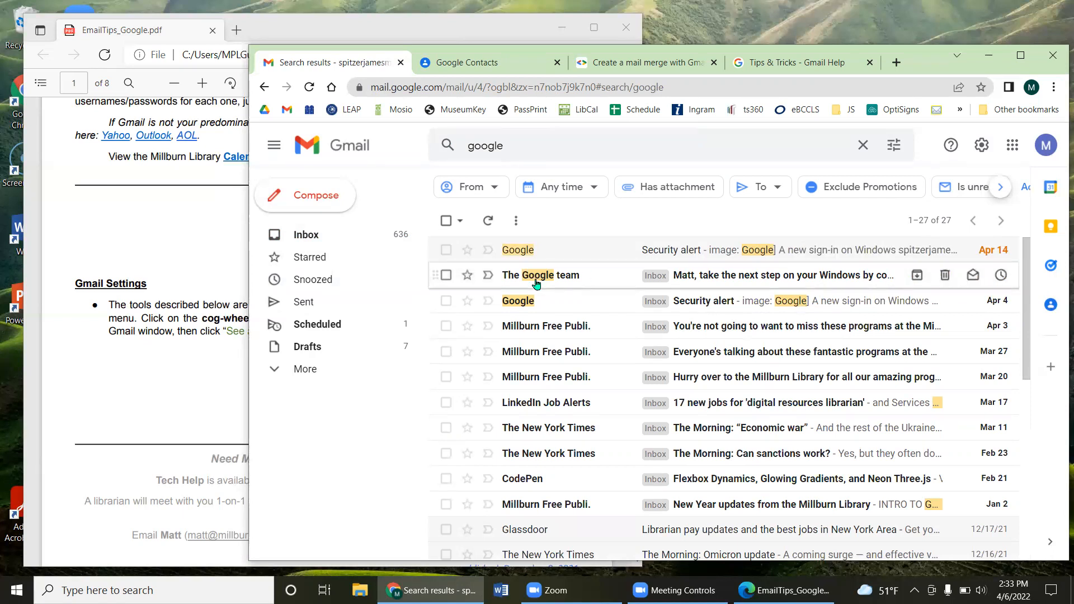
click(330, 281)
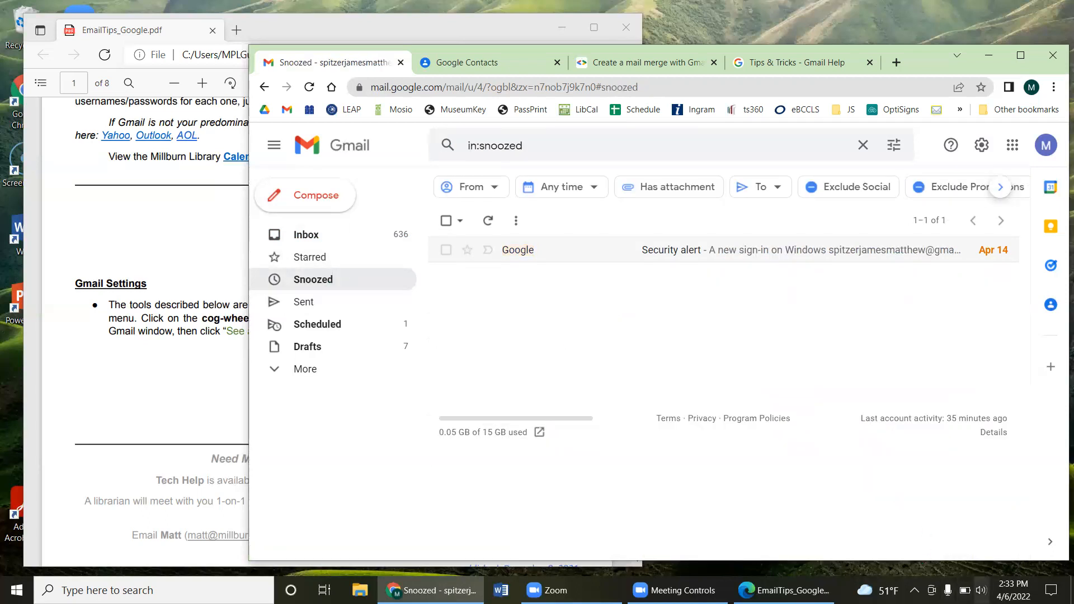
Step: Raise the system volume to 55, go back to the Inbox and open quick settings
click(981, 590)
drag(948, 559, 957, 550)
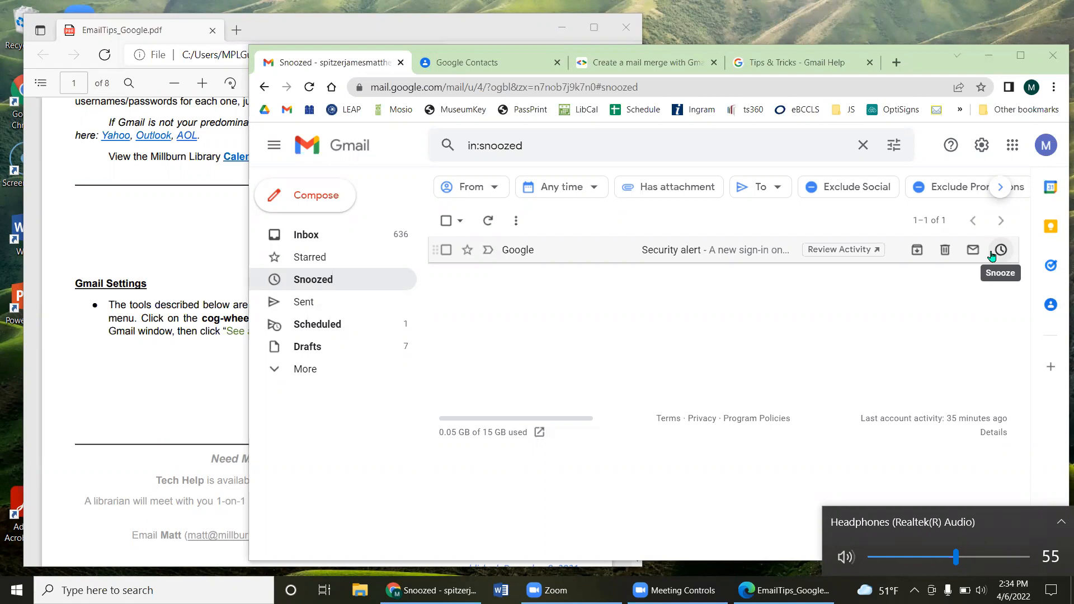
click(301, 244)
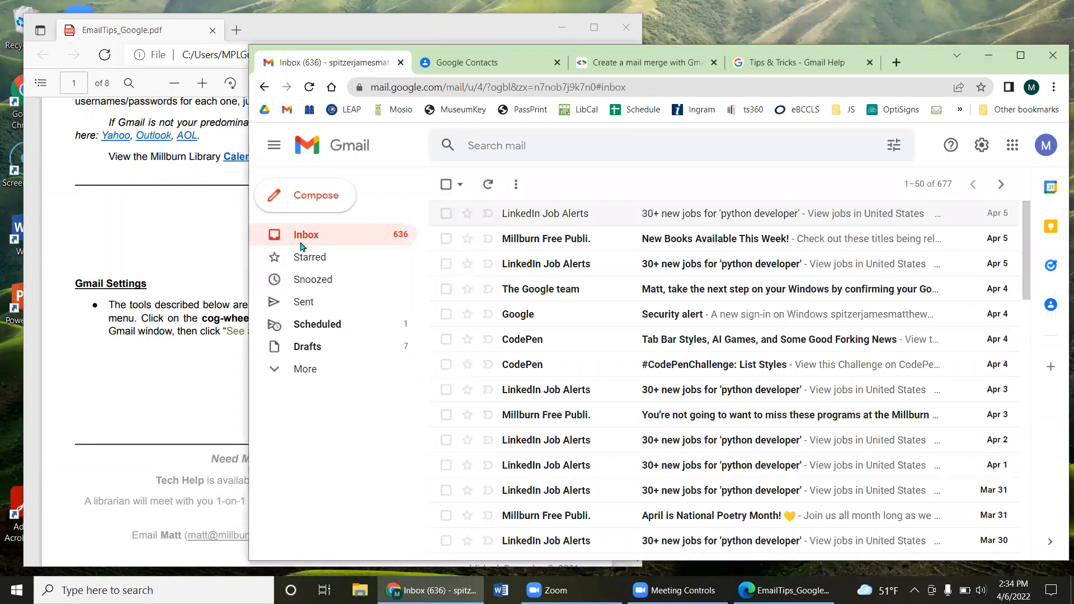
click(980, 147)
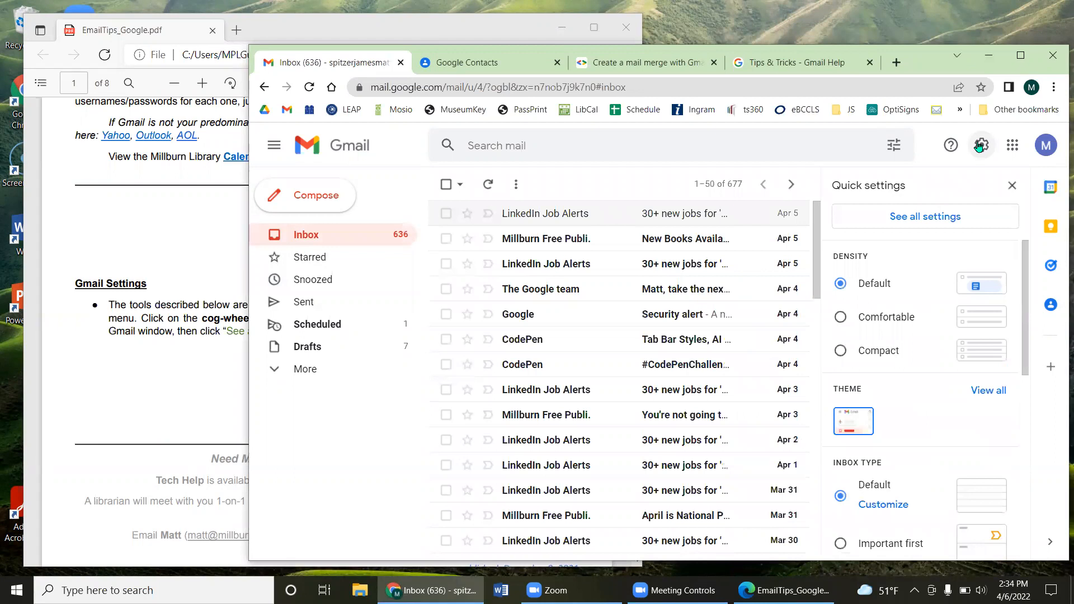
Step: Open all settings and scroll the General tab down to the Vacation responder section
click(929, 216)
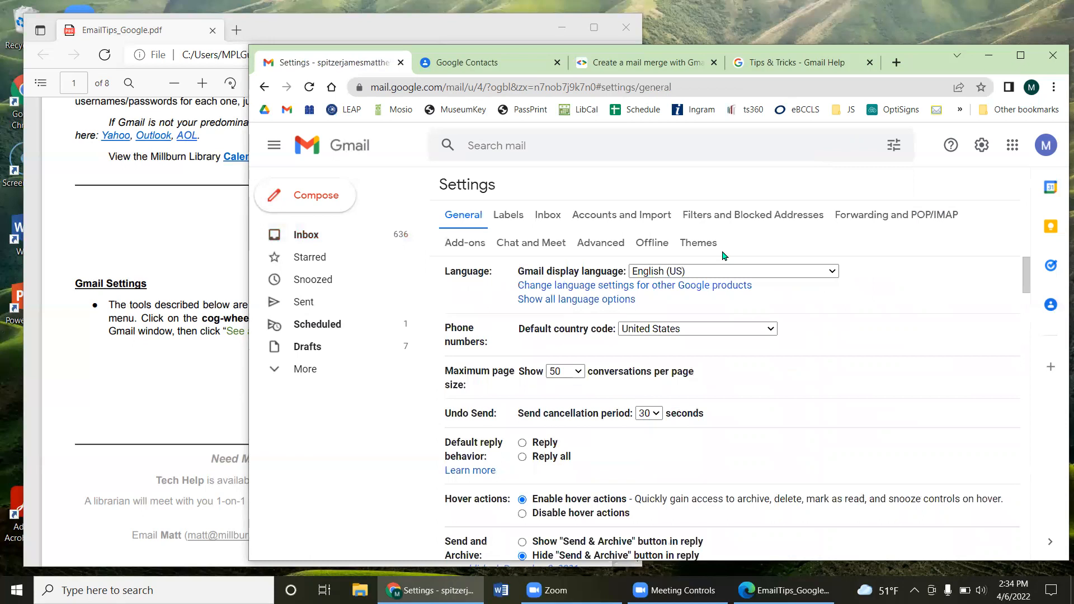
scroll(794, 277, down, 15)
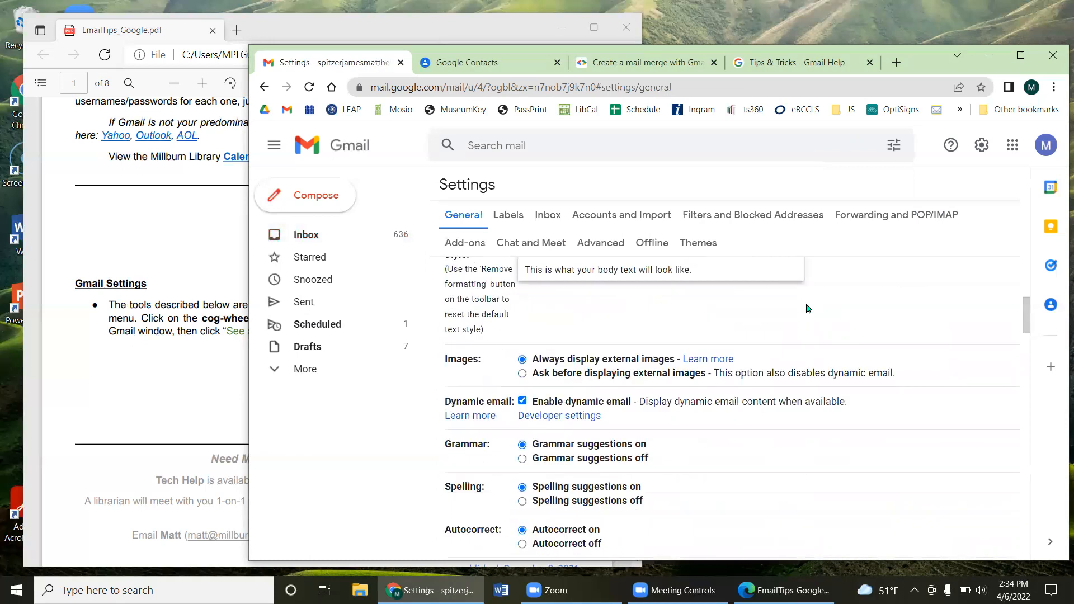
scroll(769, 334, down, 12)
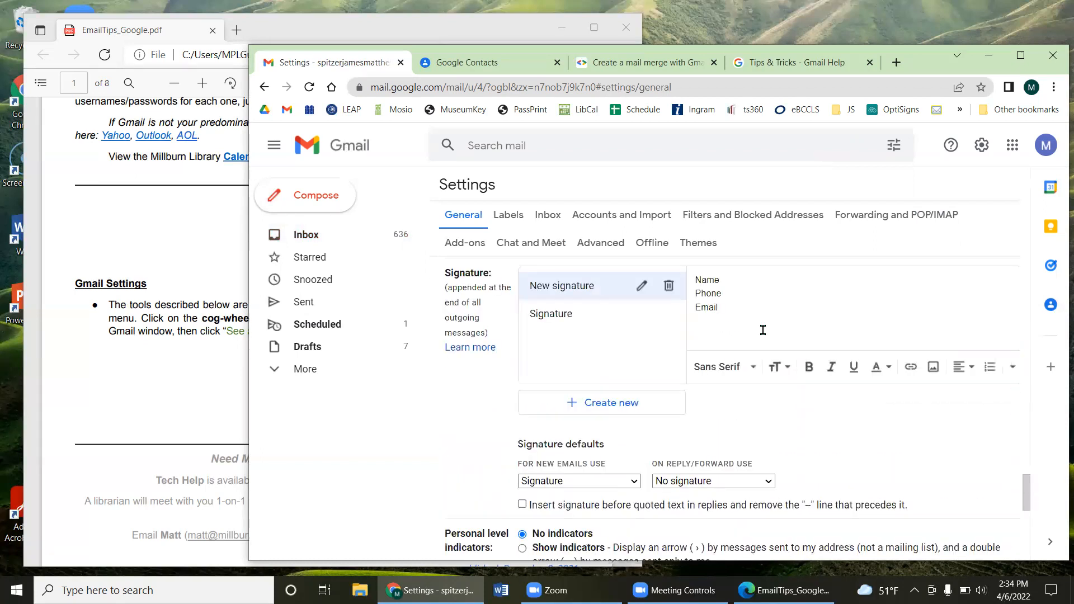
scroll(758, 336, down, 5)
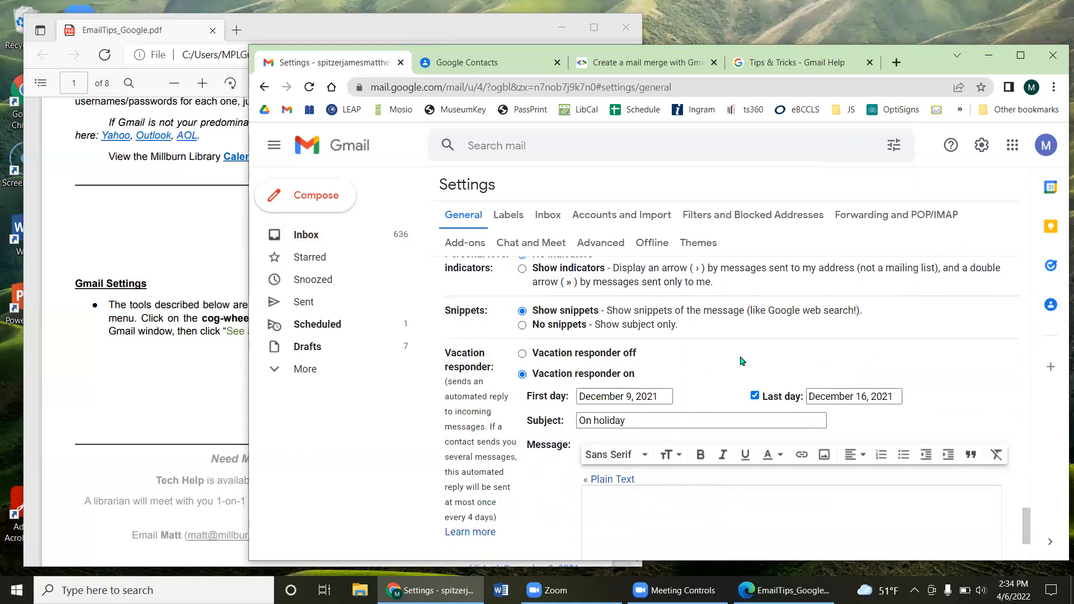
scroll(727, 369, down, 2)
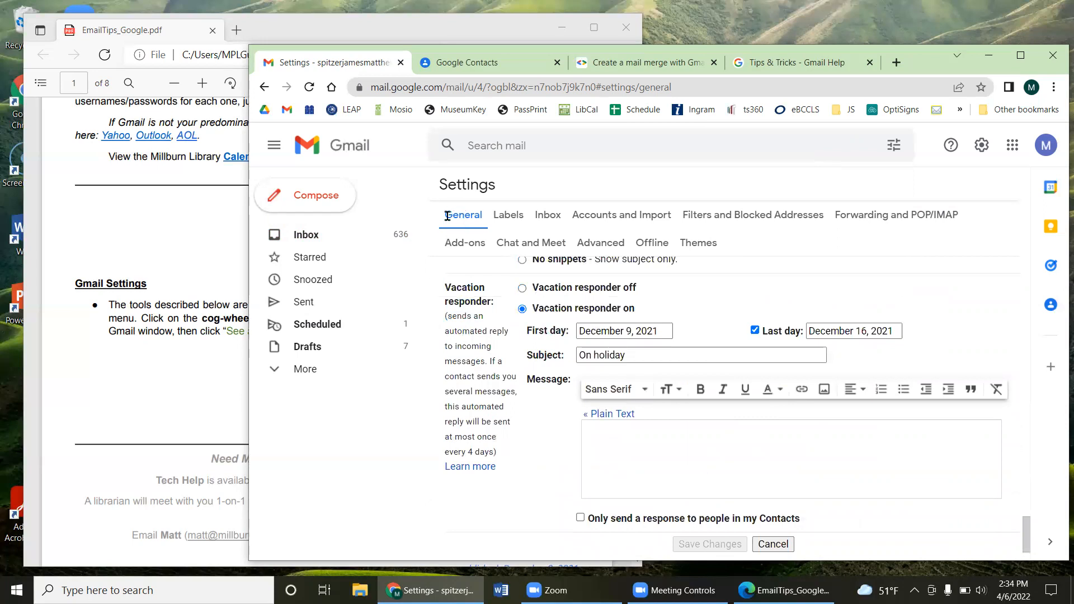
key(ctrl)
scroll(551, 372, down, 3)
scroll(546, 368, up, 4)
scroll(546, 367, down, 2)
Step: Turn the vacation responder on with an April 6 start date and no last day
click(522, 288)
click(522, 309)
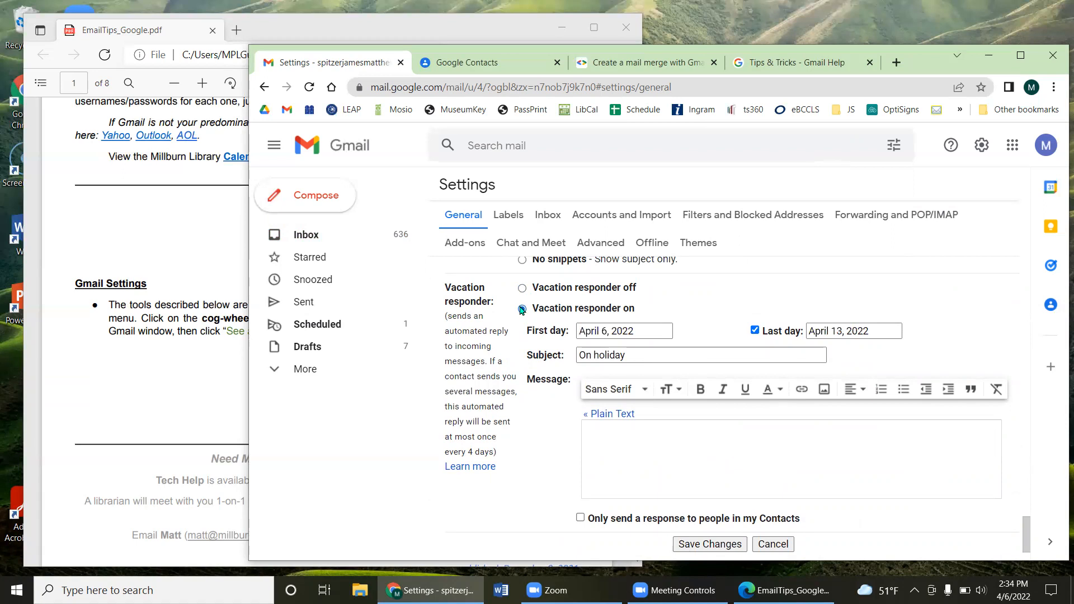
click(629, 331)
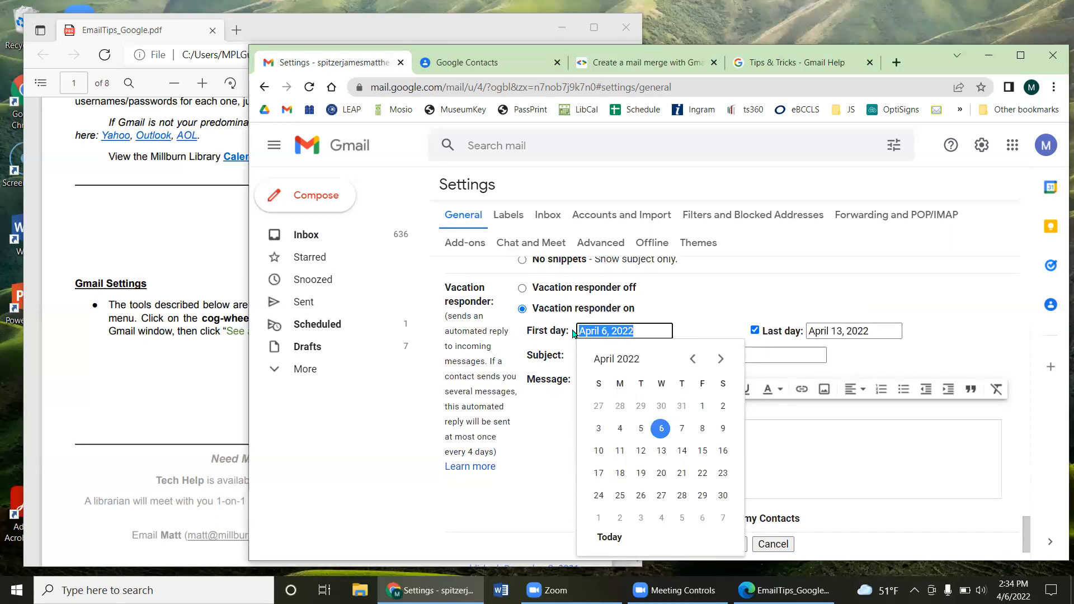
click(865, 306)
click(850, 331)
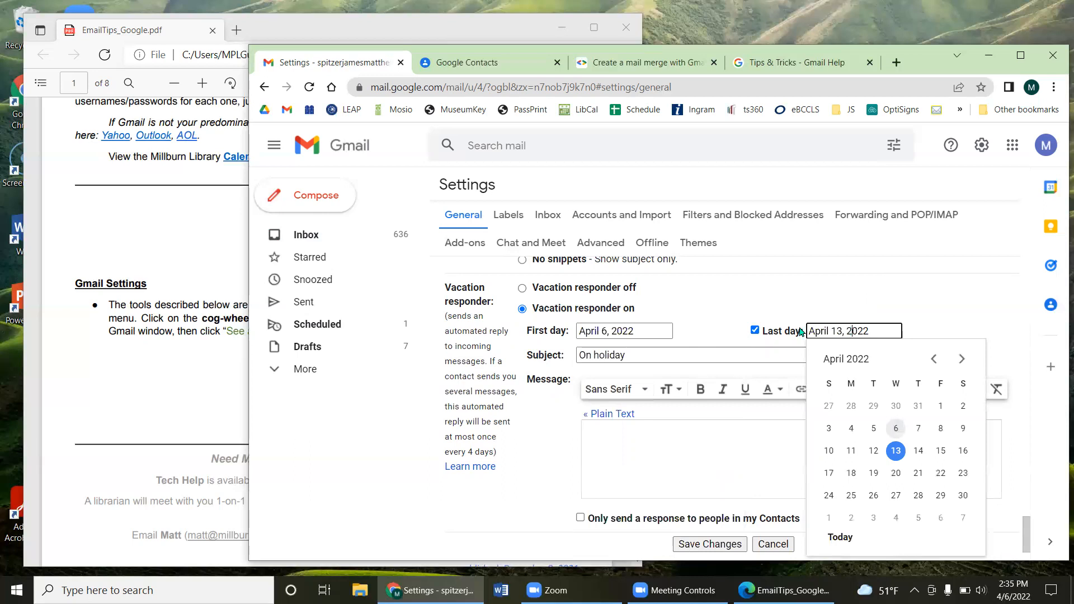
click(755, 330)
Step: Write the vacation message 'Hey I'm on vacation, be back next week…'
click(642, 352)
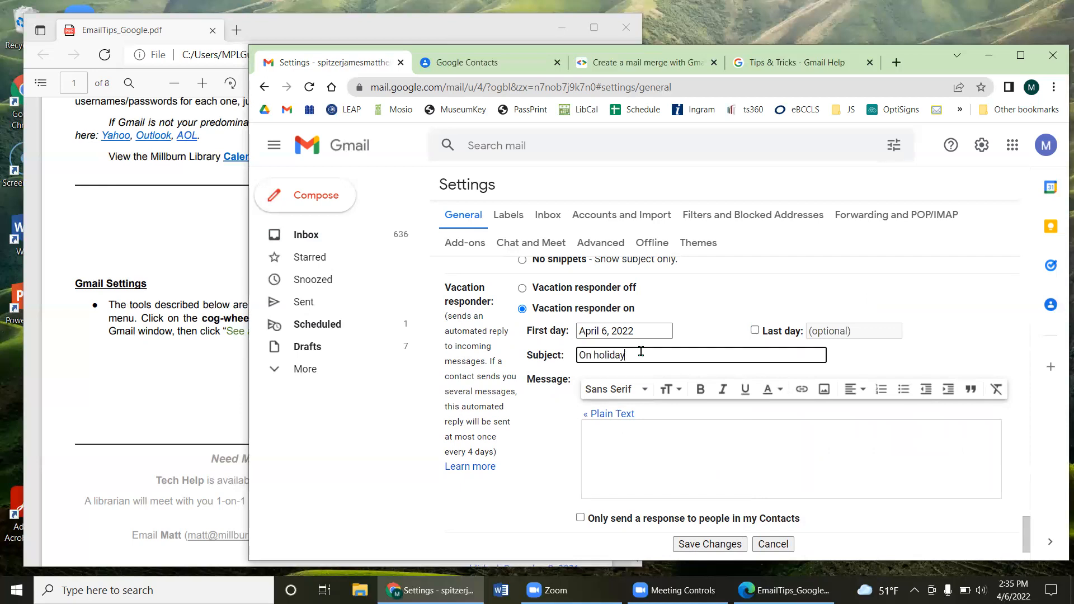
click(641, 431)
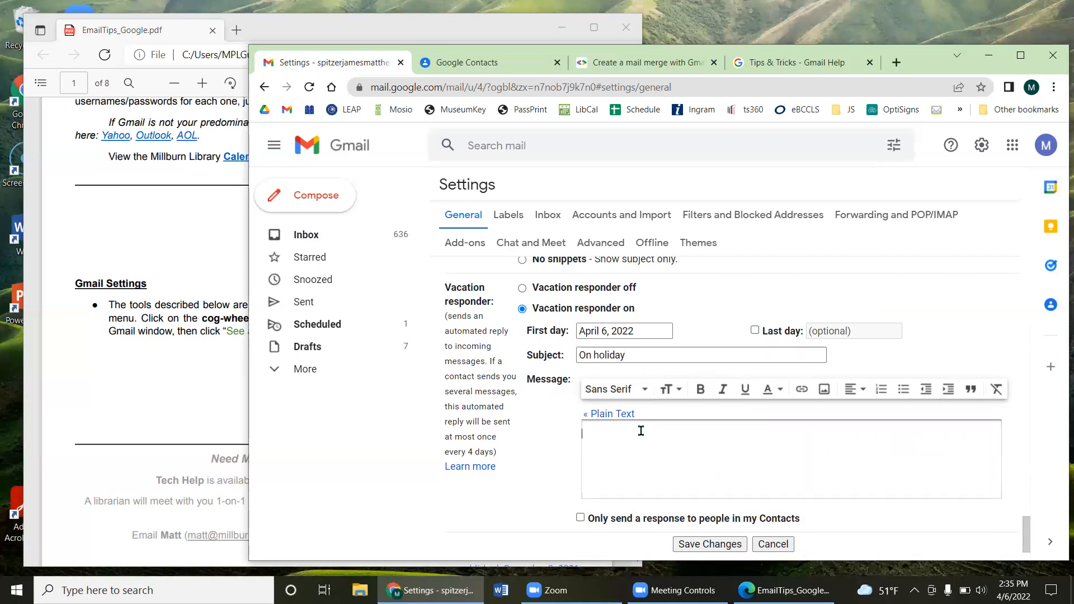
text(Hey I'm on vacation, be back next week; )
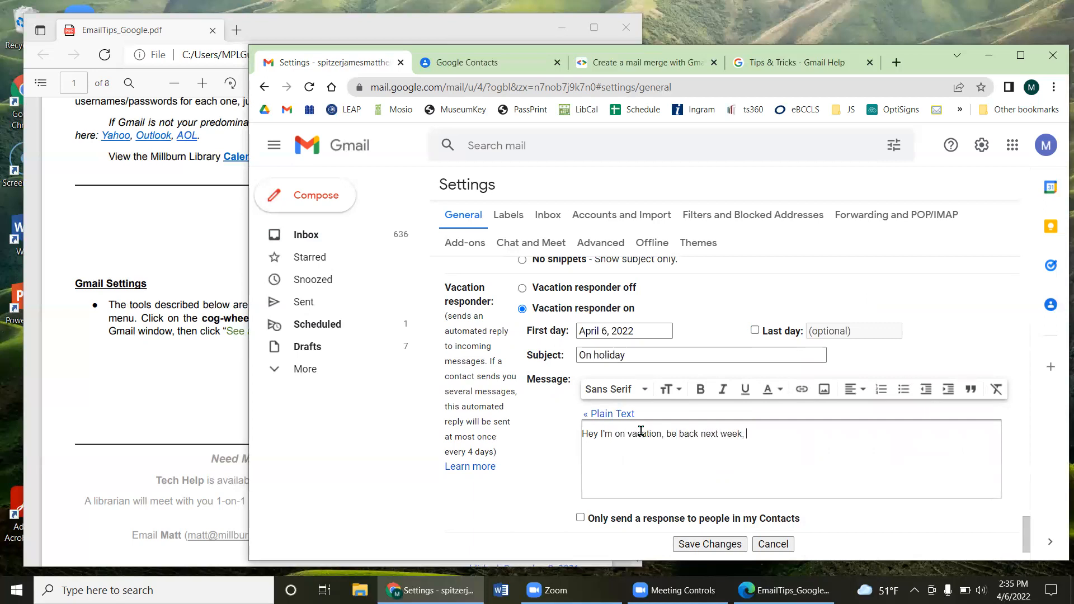
text(if you have any questions, email my col)
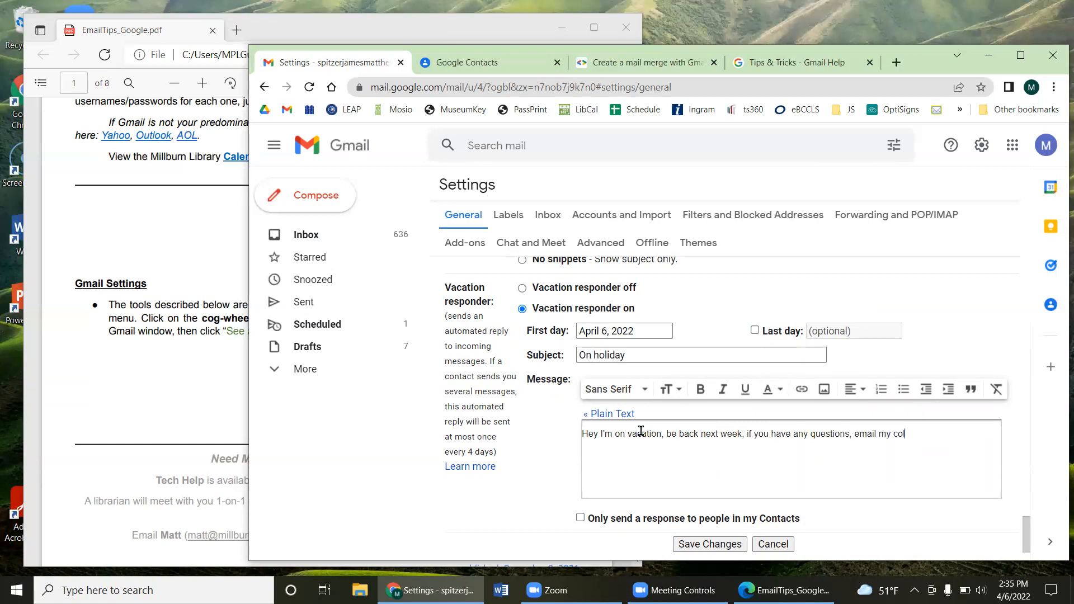
text(legeaus instead...)
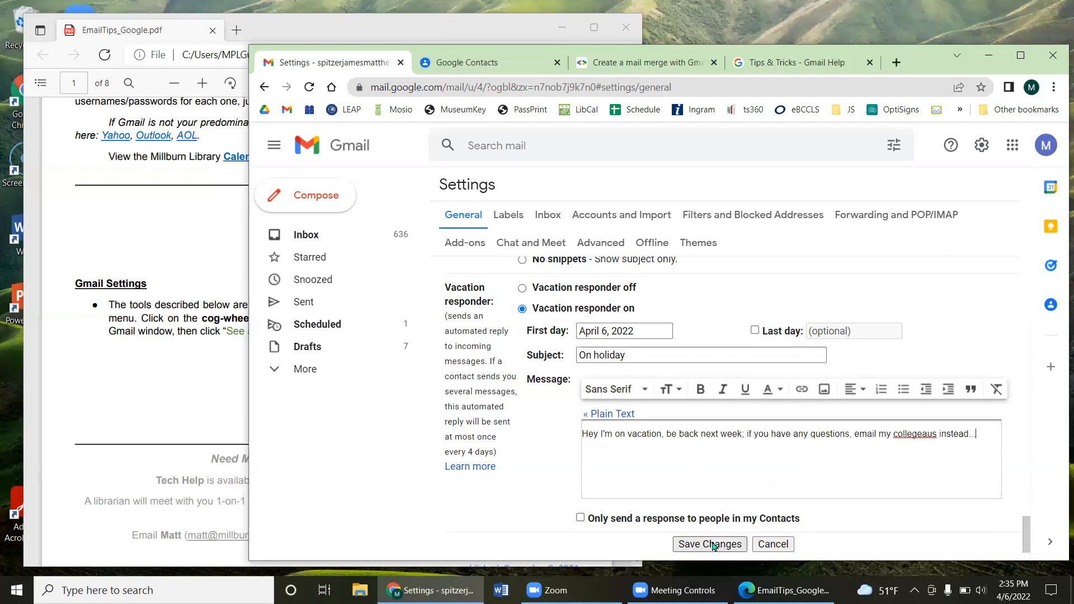
Step: Limit auto-replies to contacts only and save the vacation responder
drag(464, 331, 479, 335)
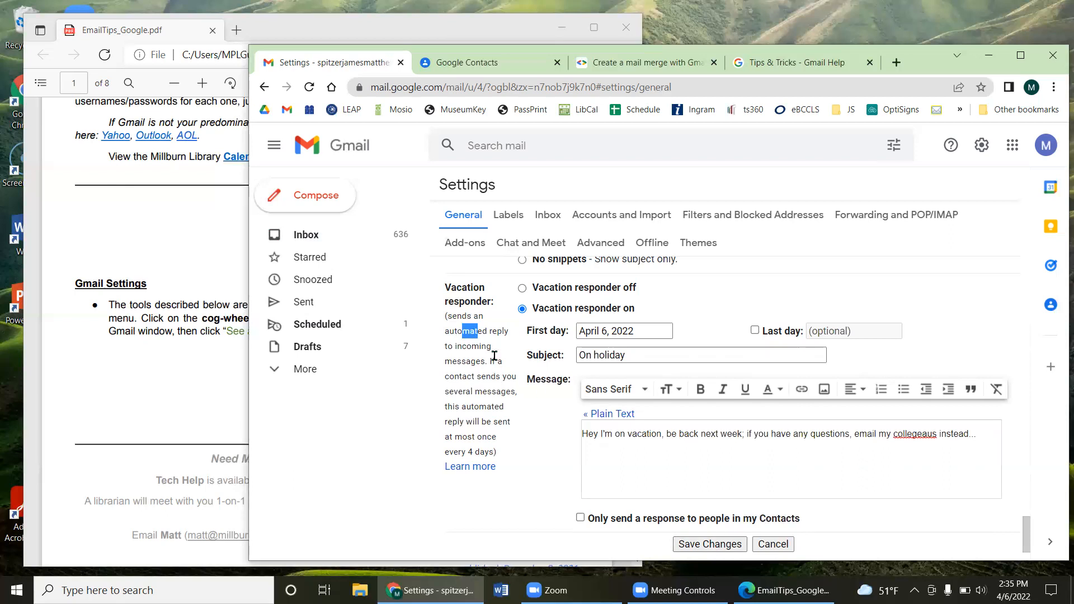
scroll(495, 355, down, 2)
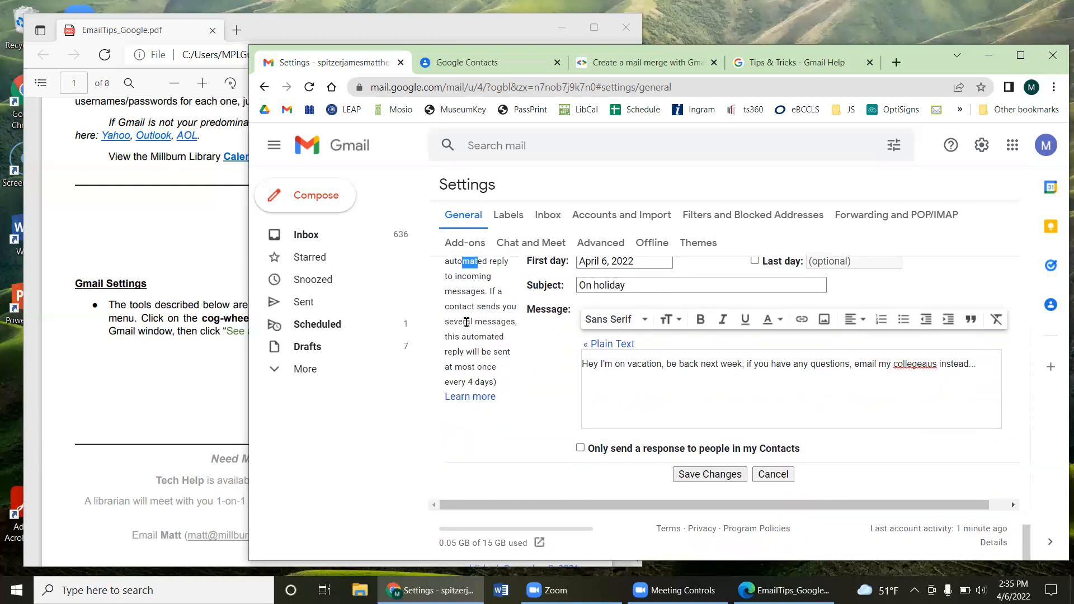
drag(471, 336, 465, 376)
click(580, 447)
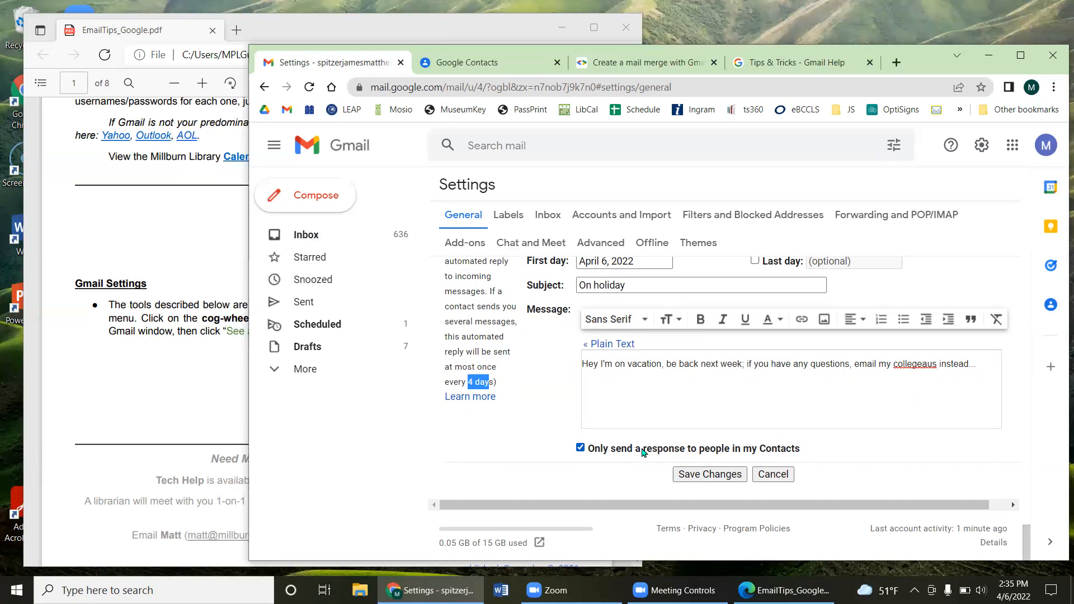
scroll(584, 428, up, 1)
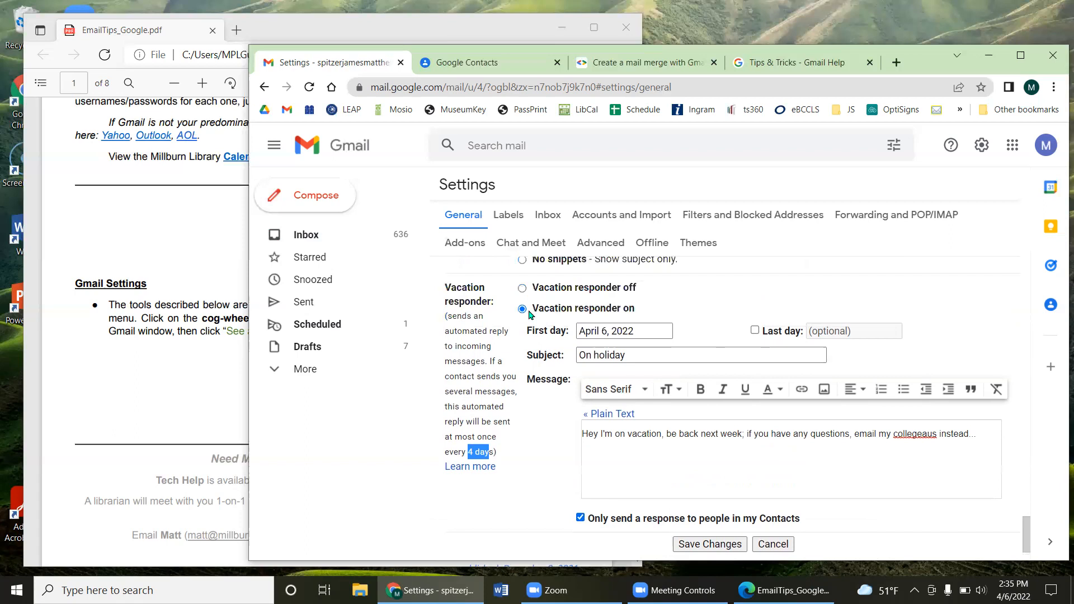
scroll(549, 322, down, 1)
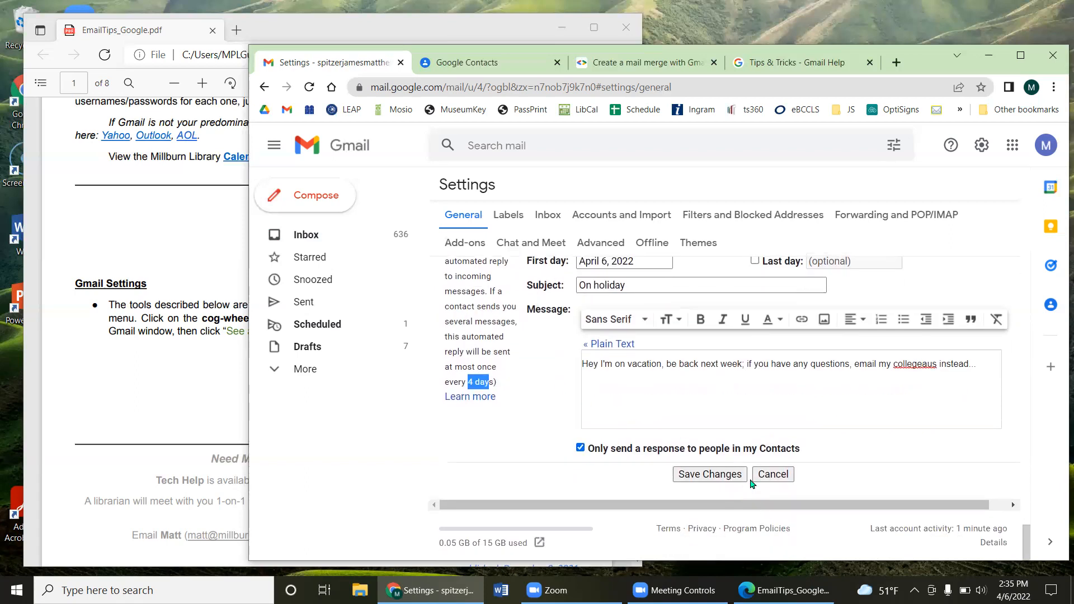
click(722, 478)
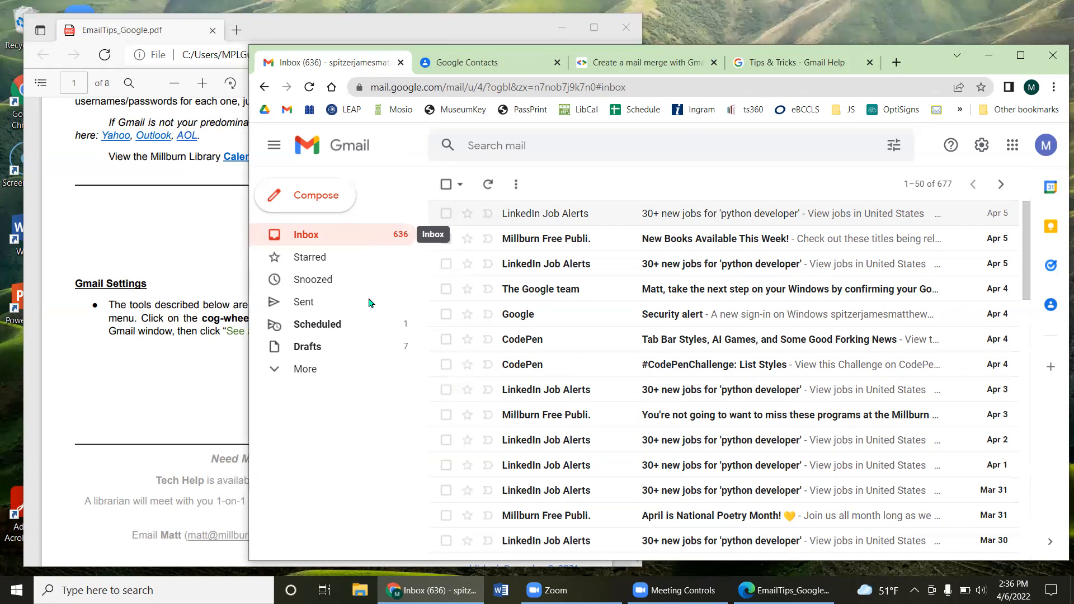
Step: Expand the full folder list and start a new search in the Search mail box
click(300, 370)
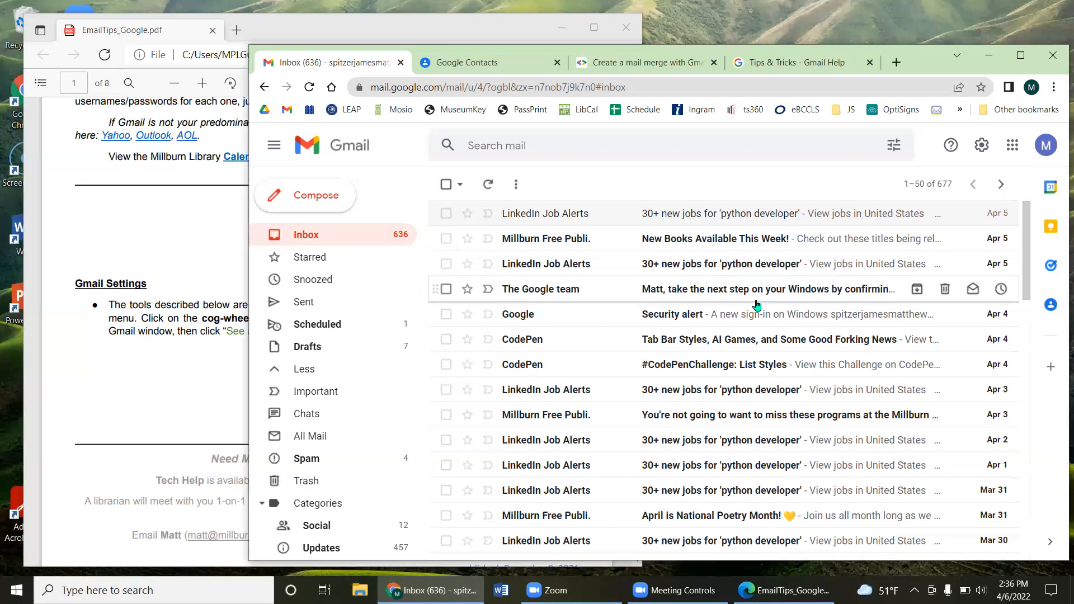
click(545, 147)
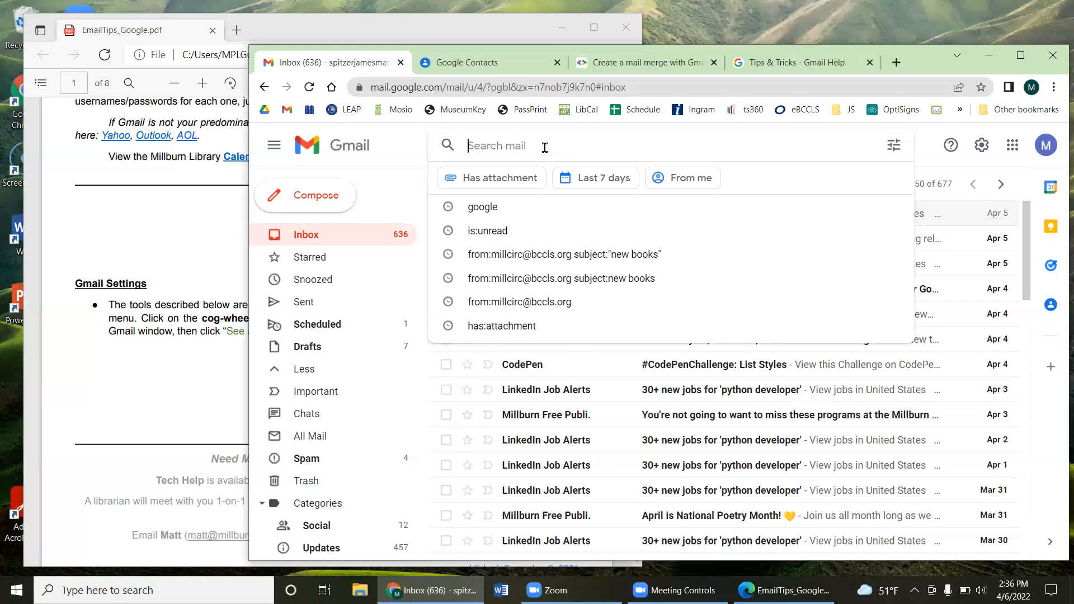
Step: Search mail for 'codepen'
click(399, 160)
click(523, 150)
text(codepen)
key(Return)
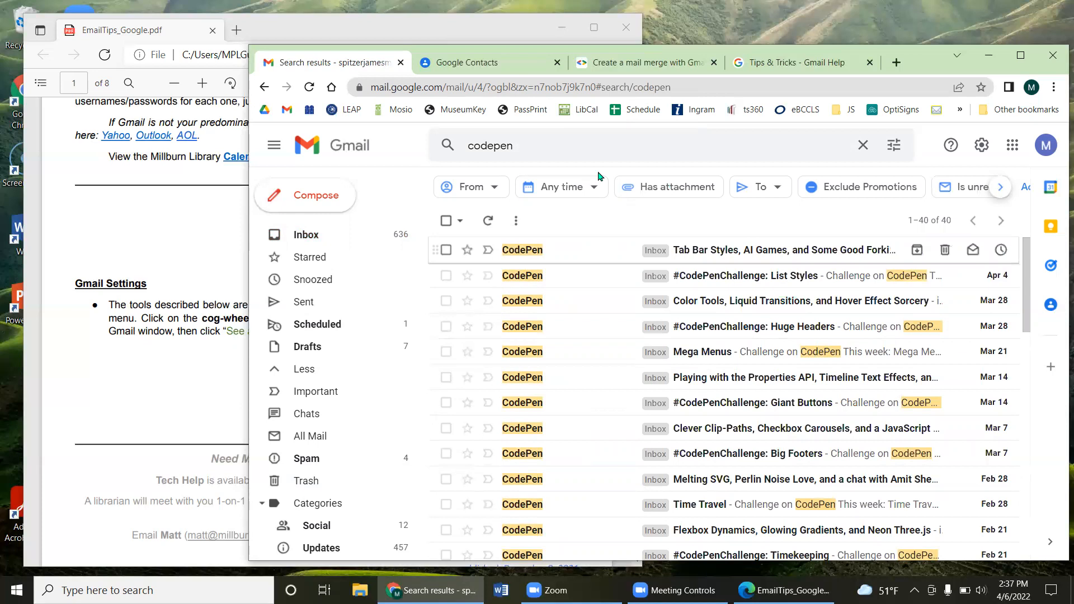
Step: Look through the 40 CodePen messages in the results
click(475, 146)
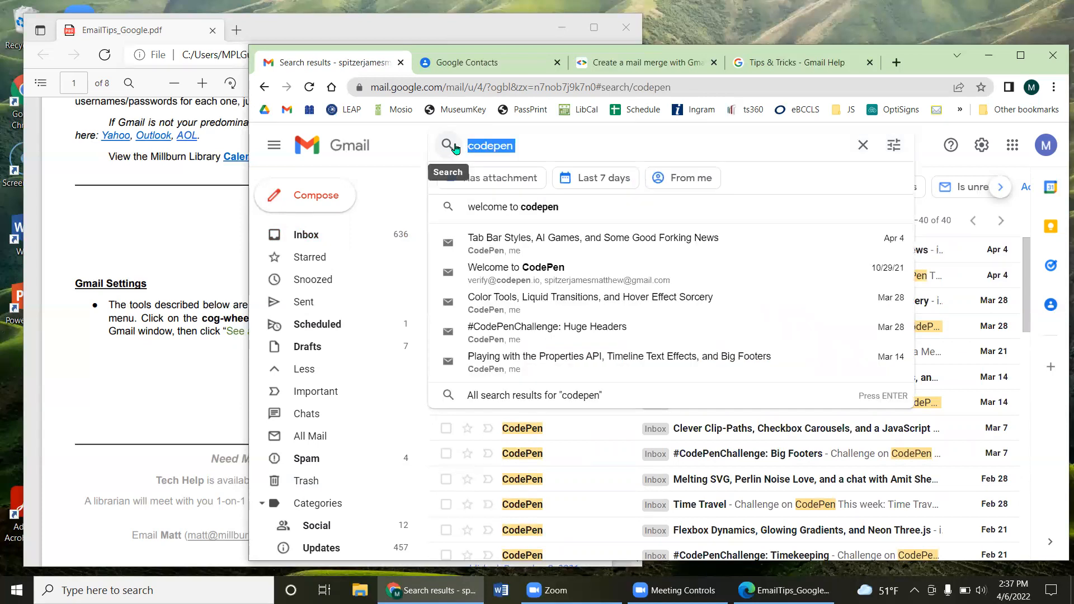
click(455, 146)
click(582, 143)
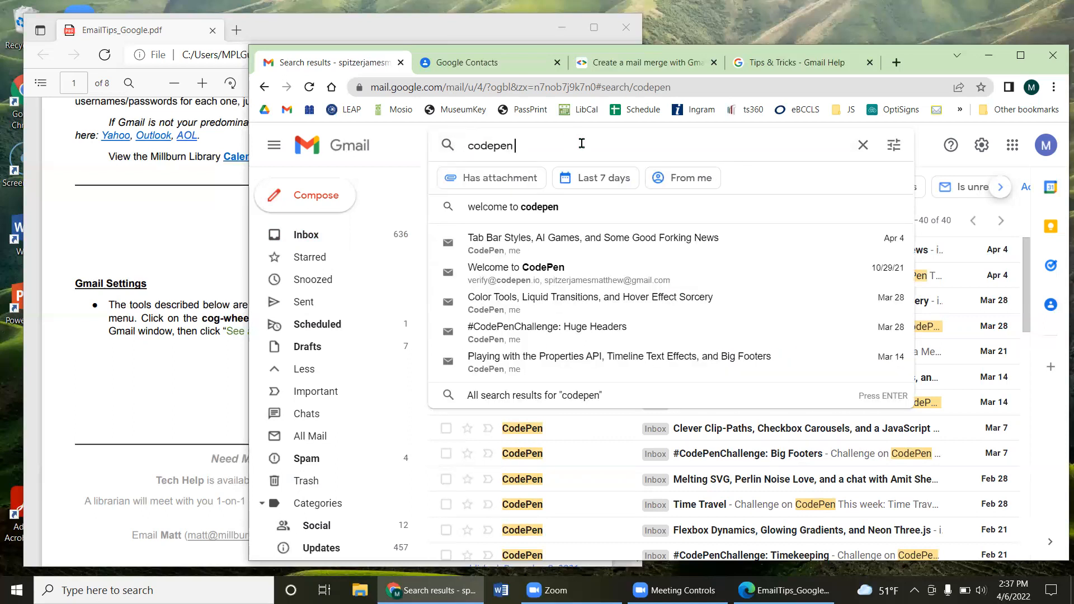
click(413, 149)
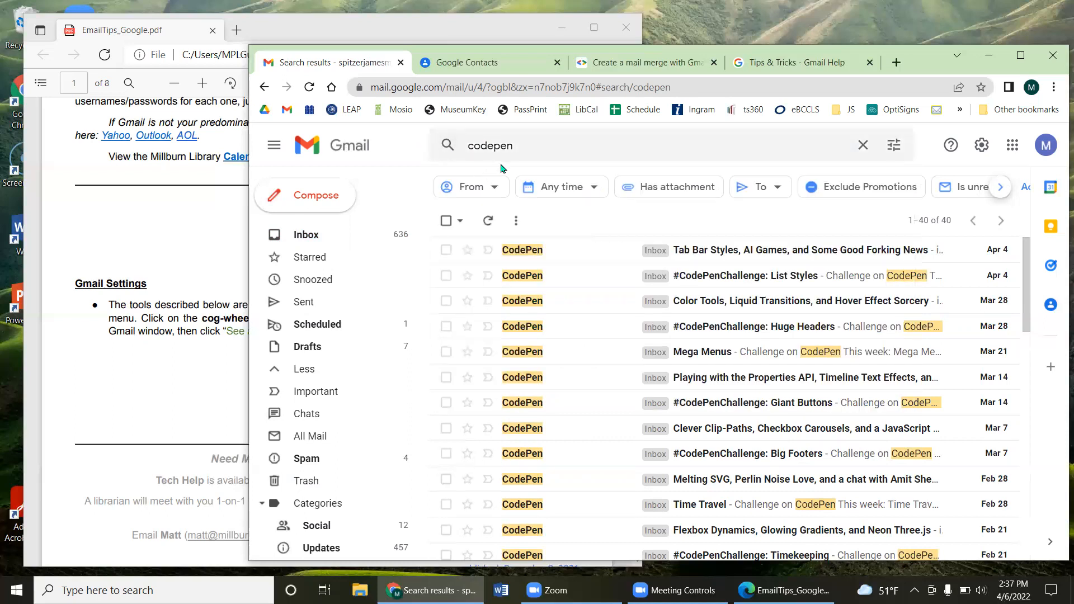
scroll(610, 308, down, 5)
scroll(597, 332, down, 10)
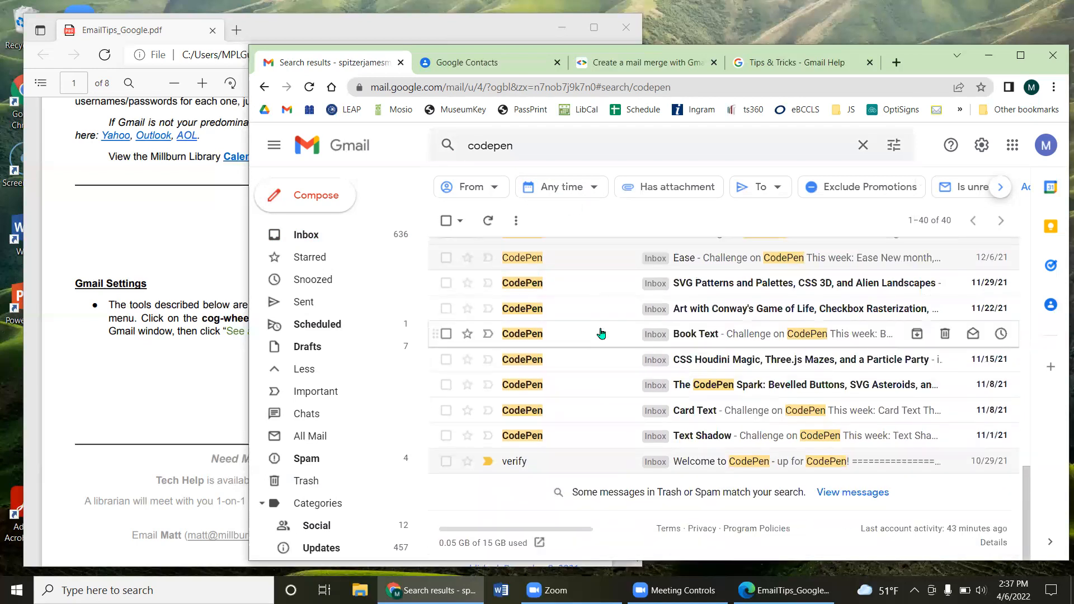
scroll(600, 334, up, 15)
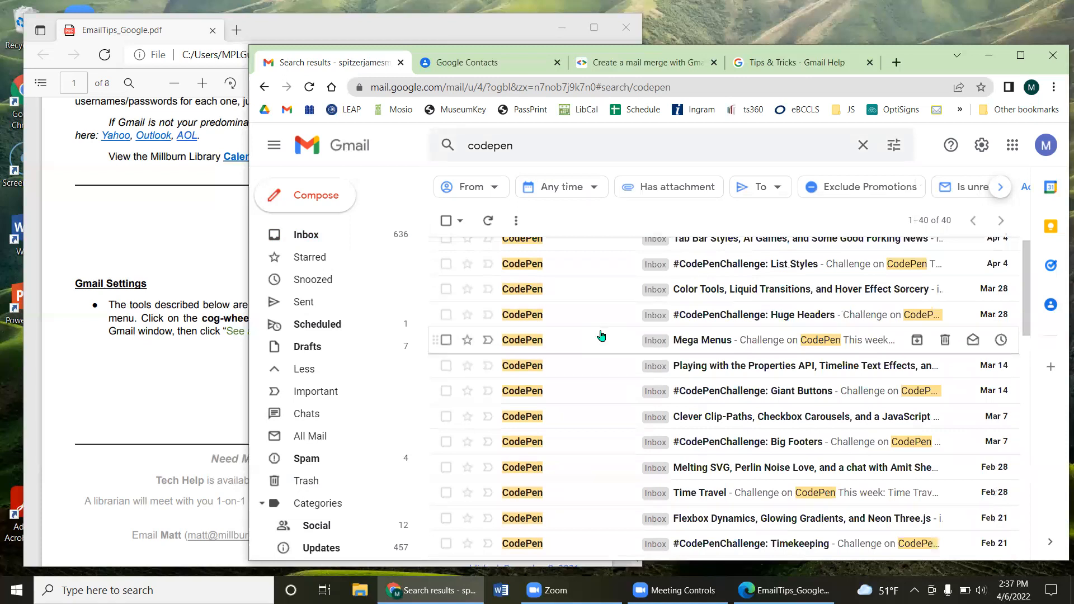
Step: Delete the 'codepen' query from the search box
click(535, 144)
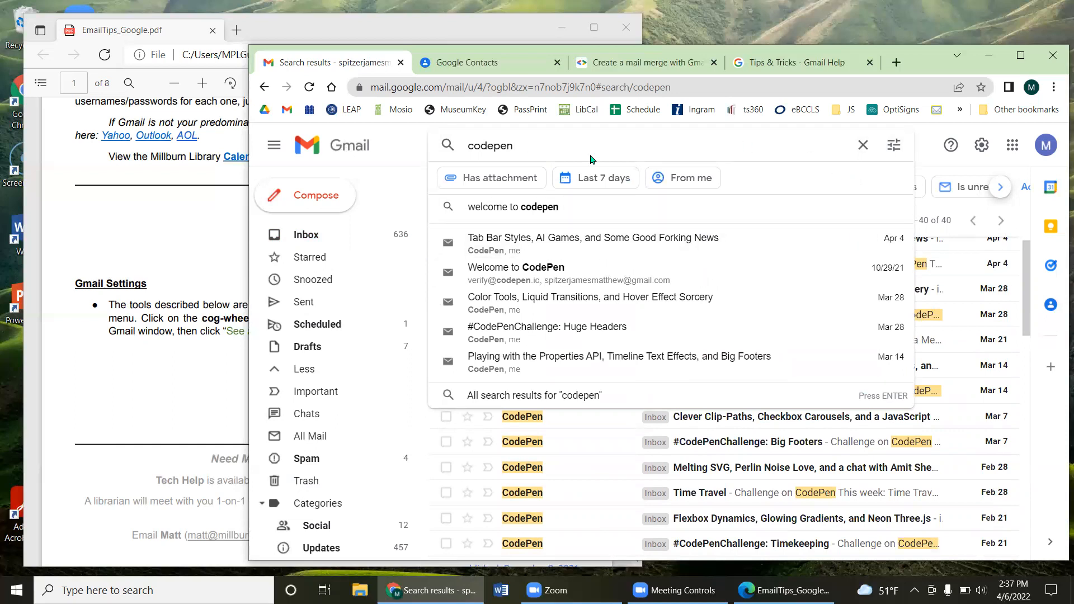
drag(517, 145, 408, 147)
key(BackSpace)
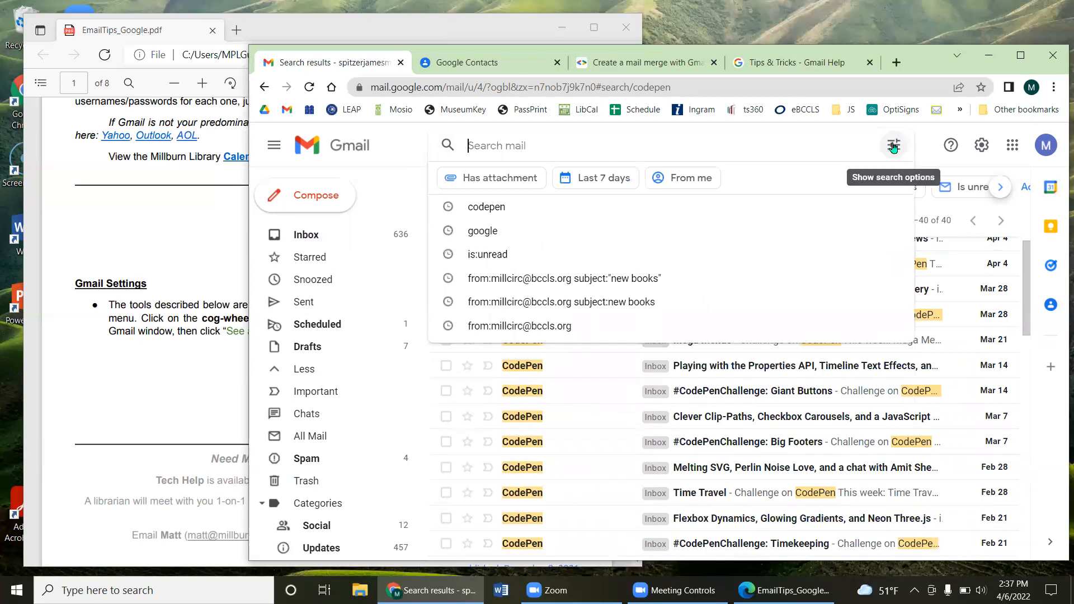
Step: Use advanced search to find messages with subject 'new books' and review the results
click(894, 147)
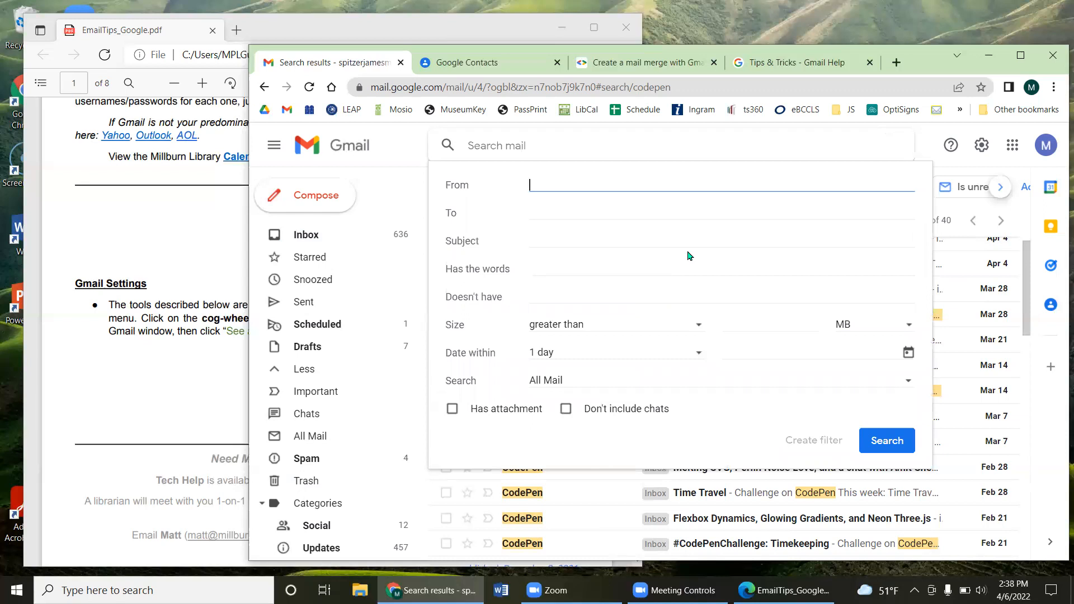
click(582, 242)
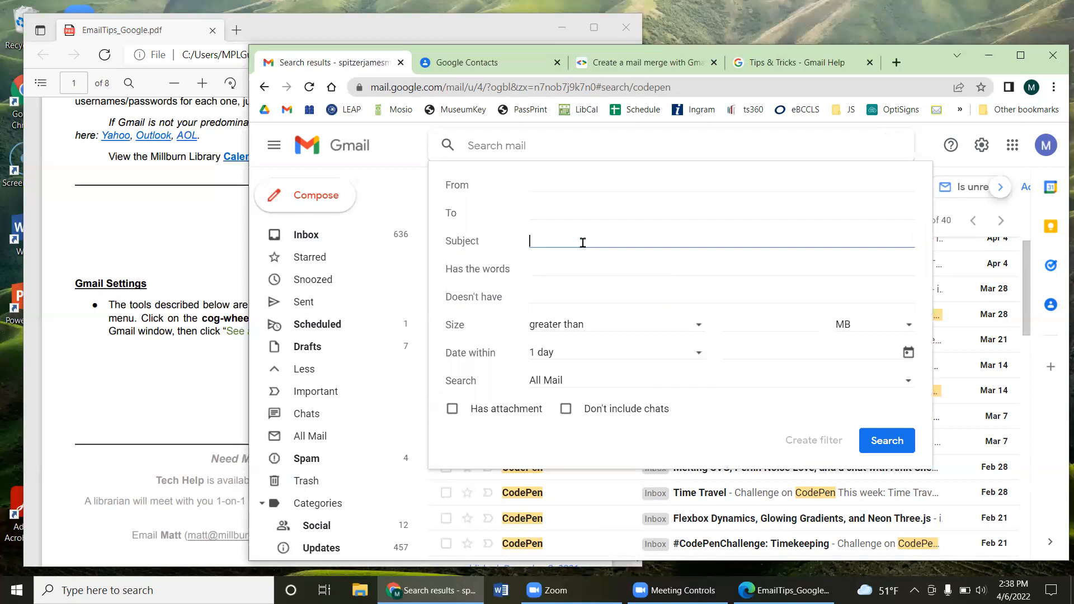
text(codepen)
key(BackSpace)
key(BackSpace)
key(BackSpace)
key(BackSpace)
key(BackSpace)
key(BackSpace)
key(BackSpace)
text(newboo)
text(books)
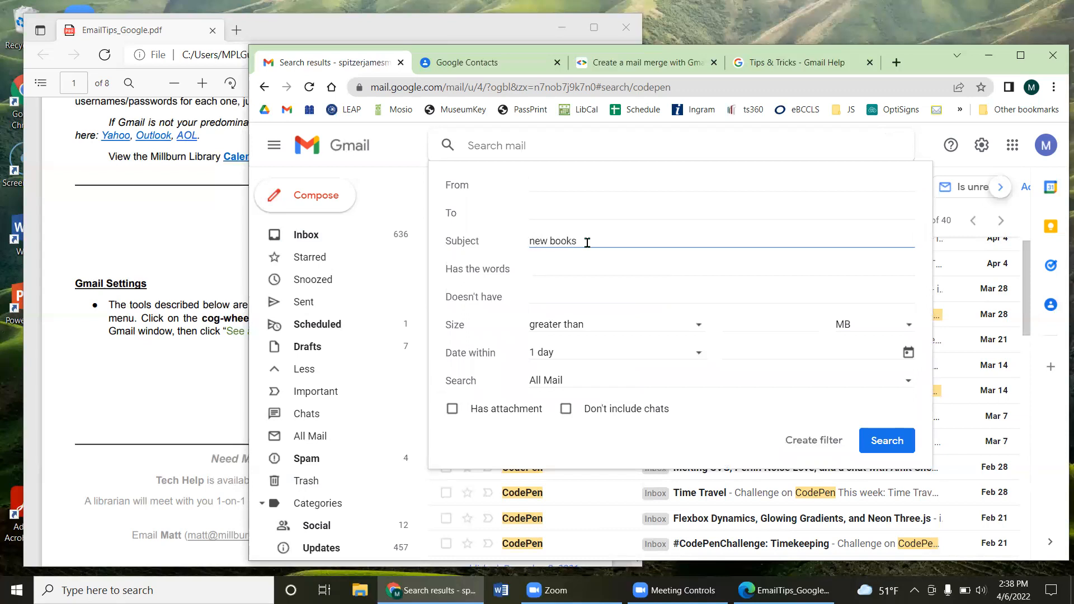
click(876, 443)
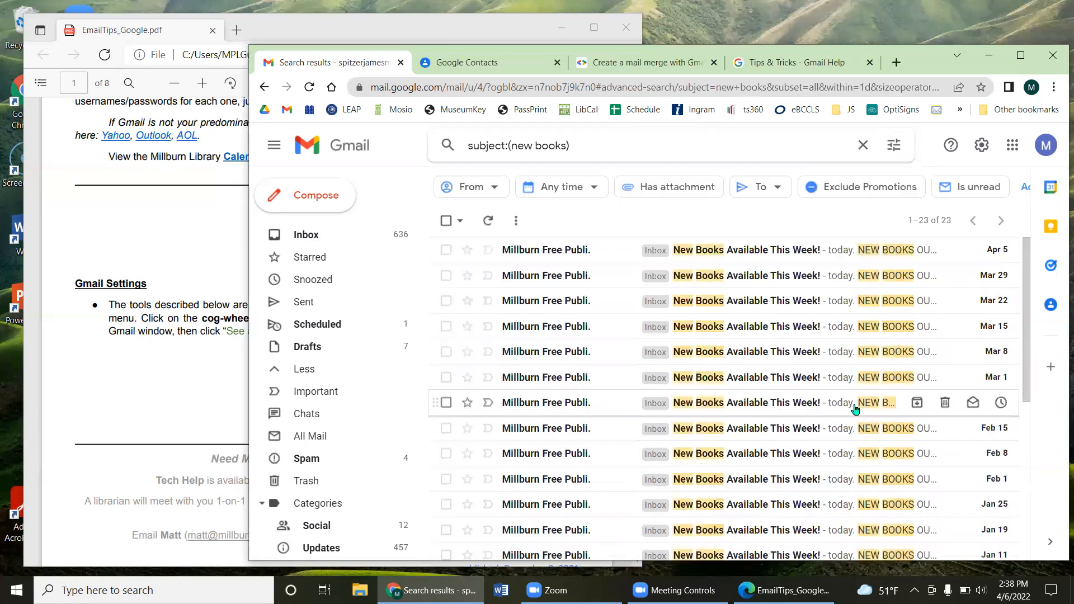
scroll(699, 403, down, 5)
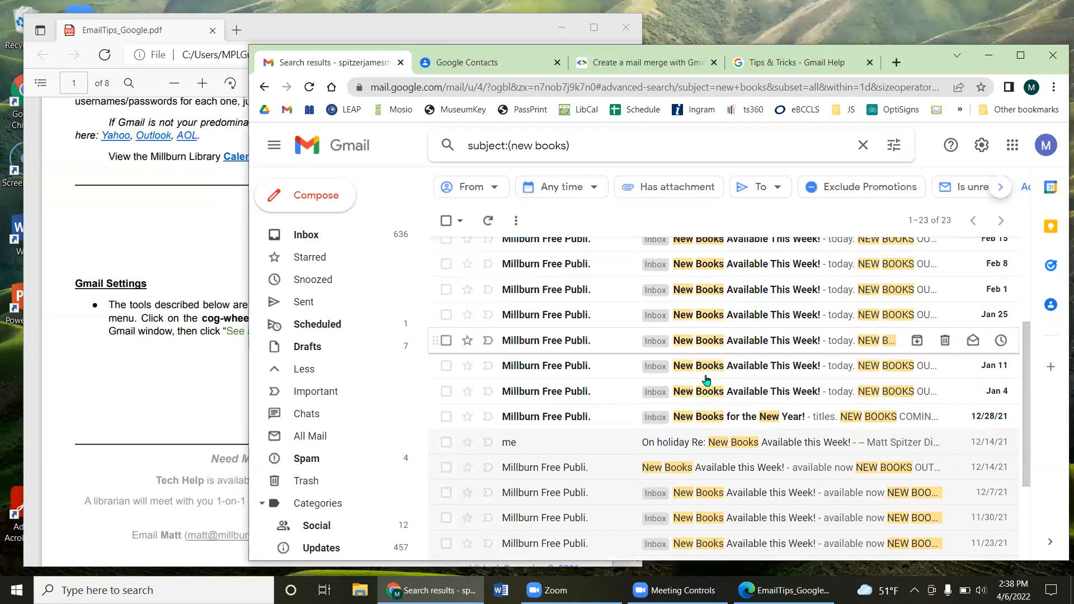
scroll(783, 316, up, 3)
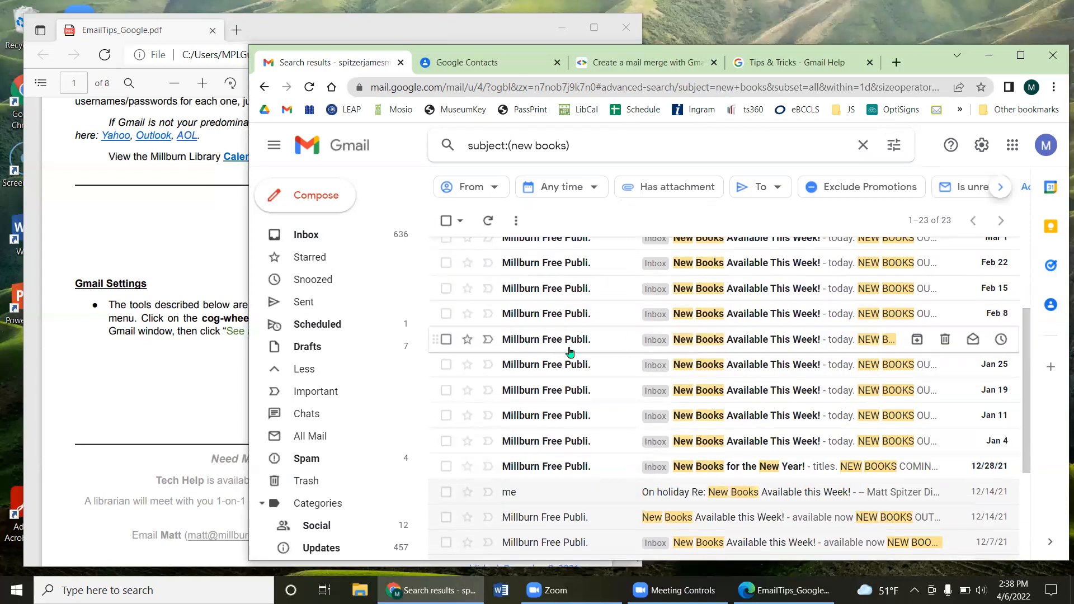
scroll(594, 357, down, 1)
scroll(592, 358, down, 1)
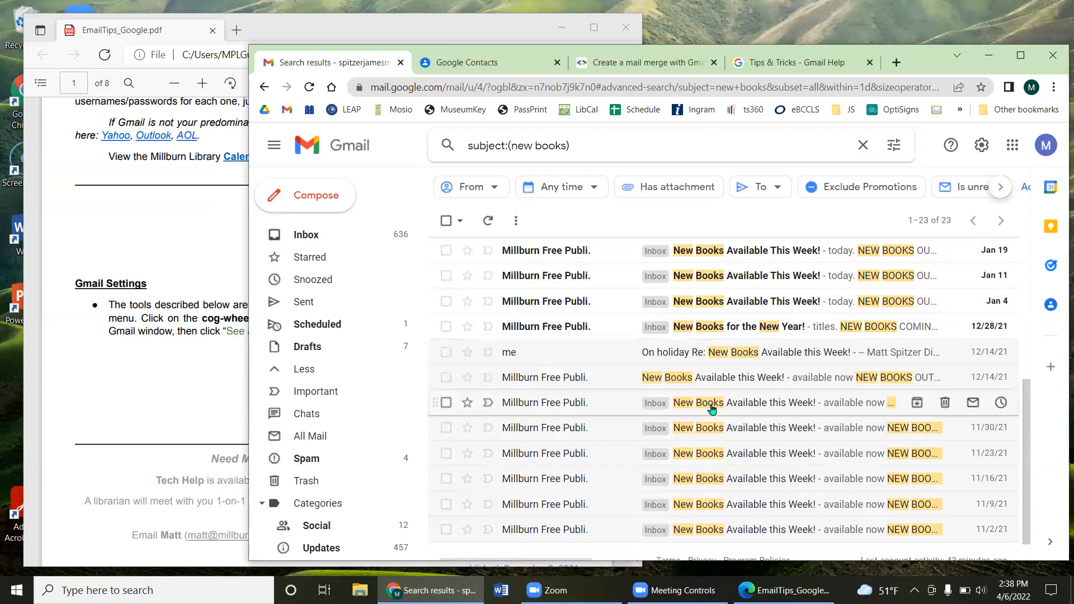
scroll(702, 411, up, 4)
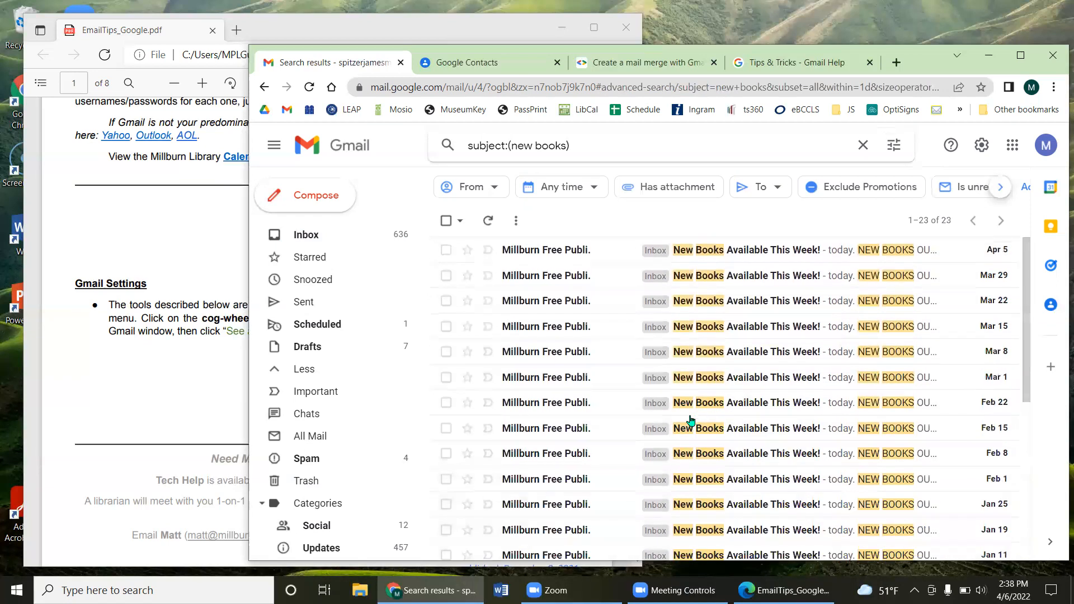
Step: Limit the 'new books' search to within 1 week and run it again
click(893, 145)
click(557, 212)
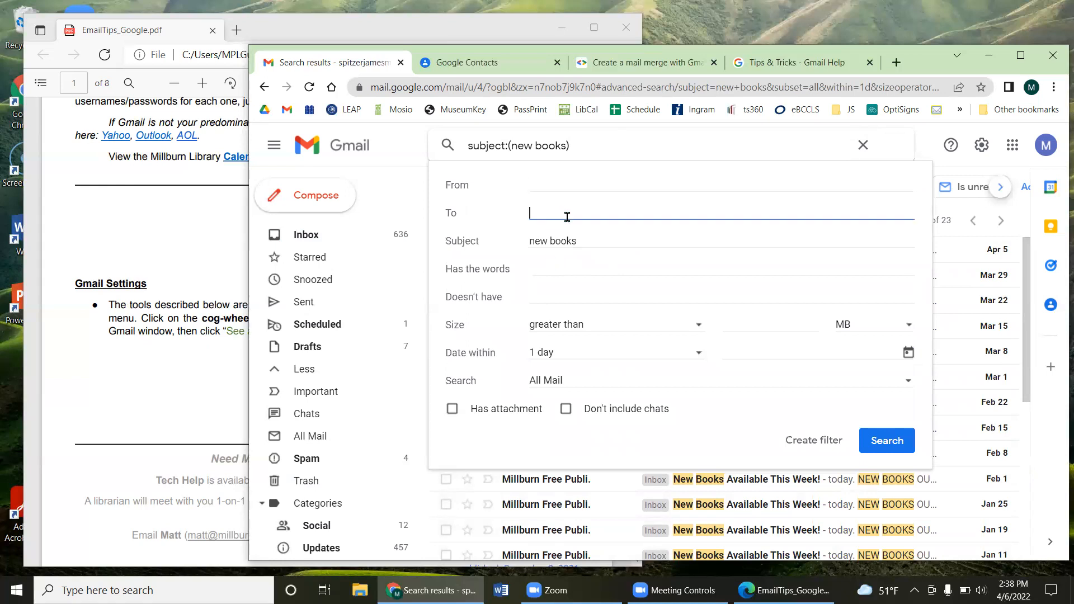
drag(578, 241, 519, 245)
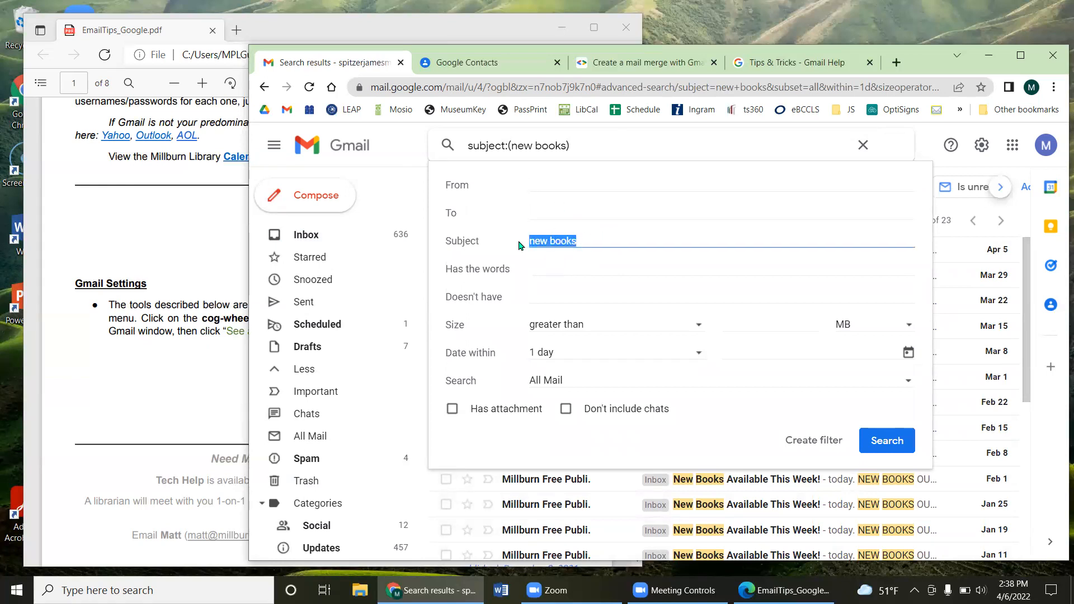
click(565, 355)
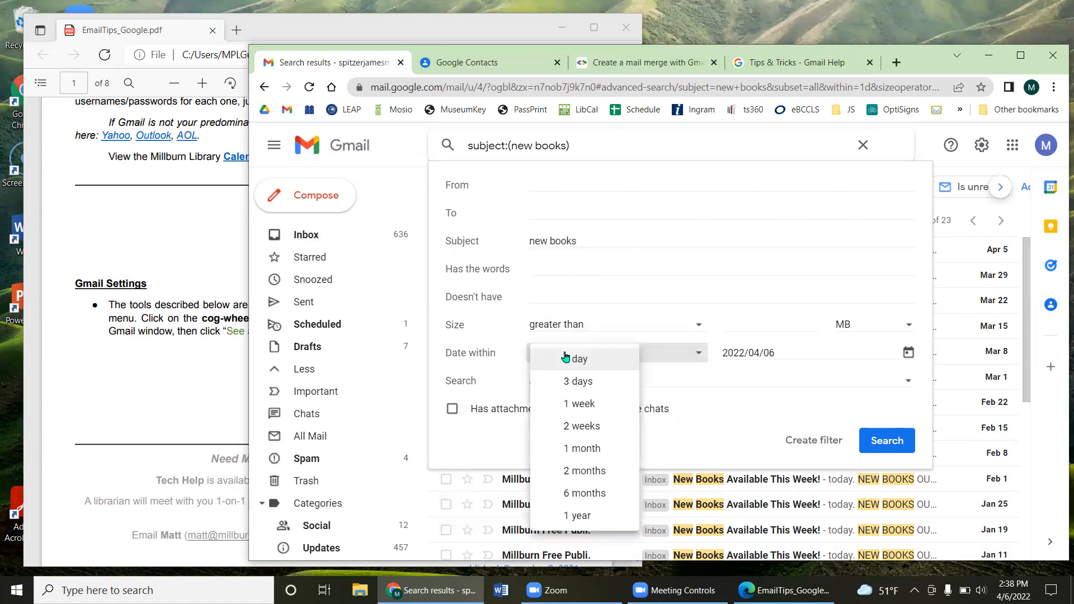
click(591, 403)
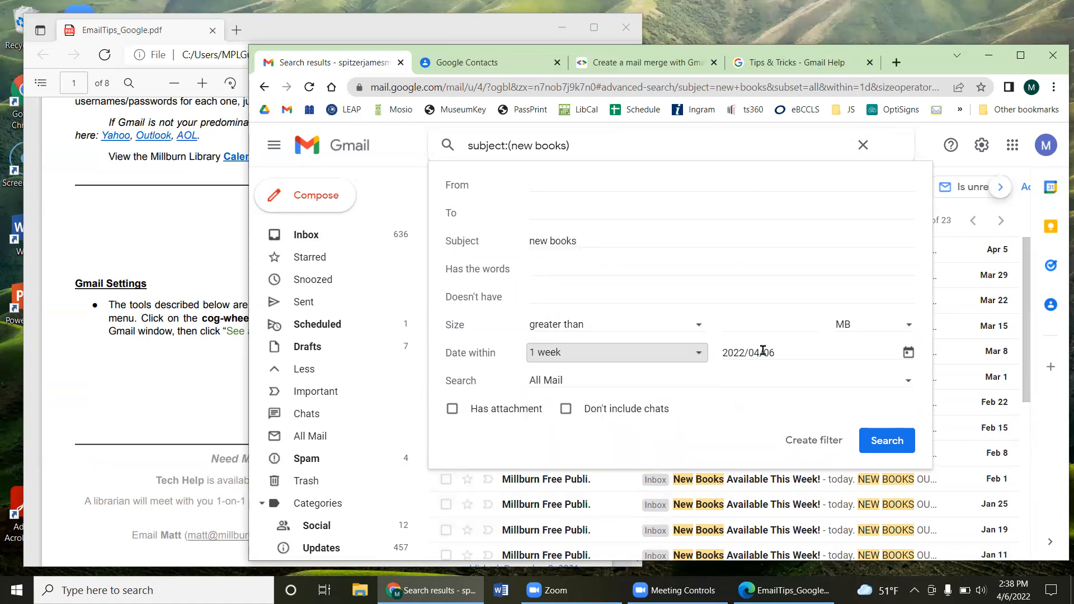
click(868, 432)
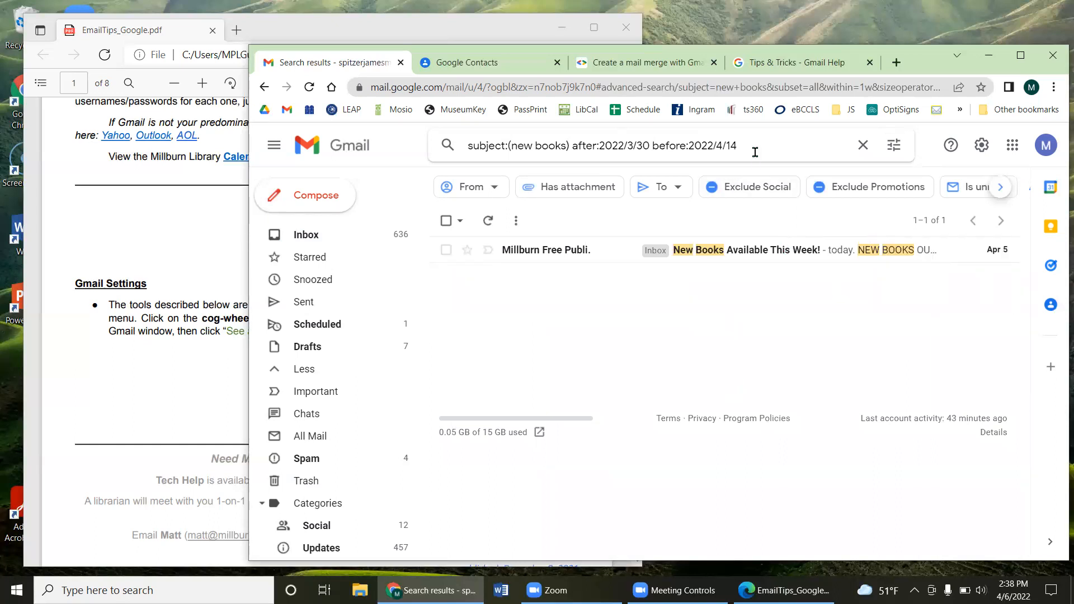
Step: Check the date in the search query and bring back the advanced search options
click(894, 145)
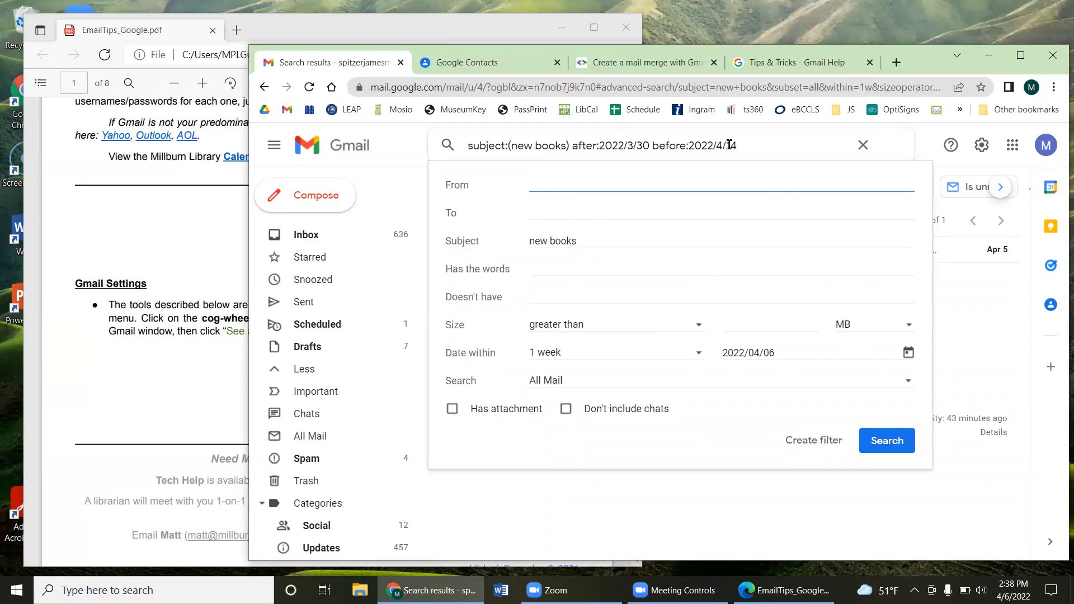
click(759, 145)
click(628, 147)
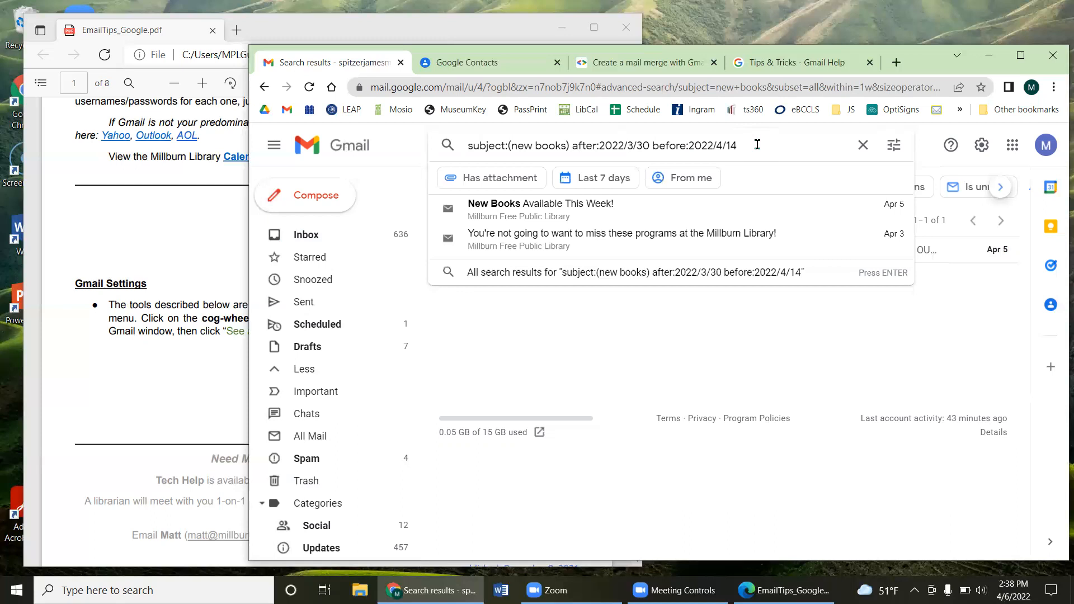
click(894, 145)
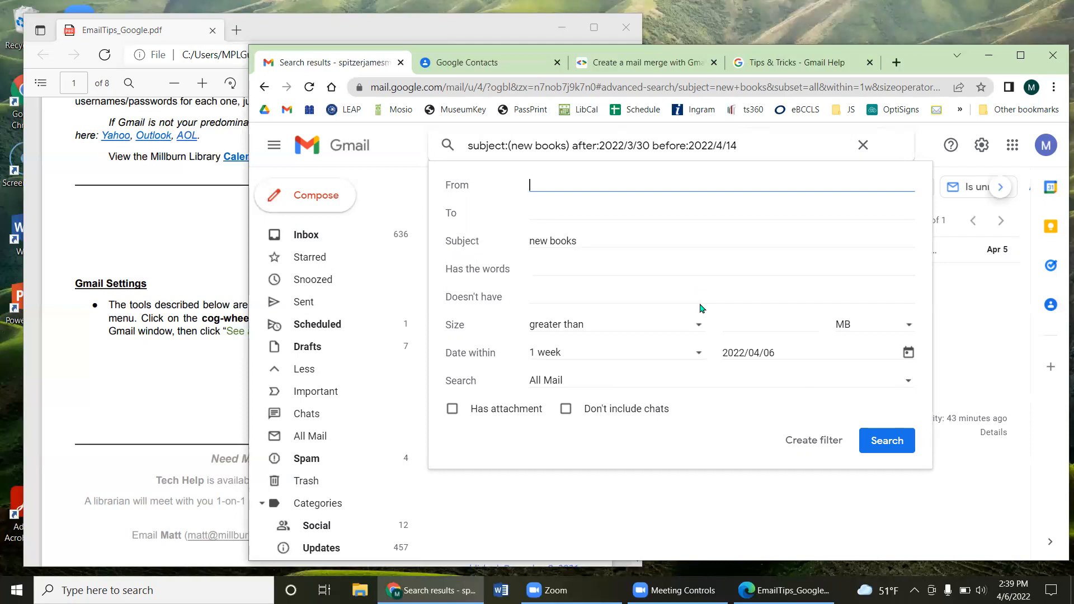
Step: Clear the query and search for JPG attachments with filename:jpg
click(762, 148)
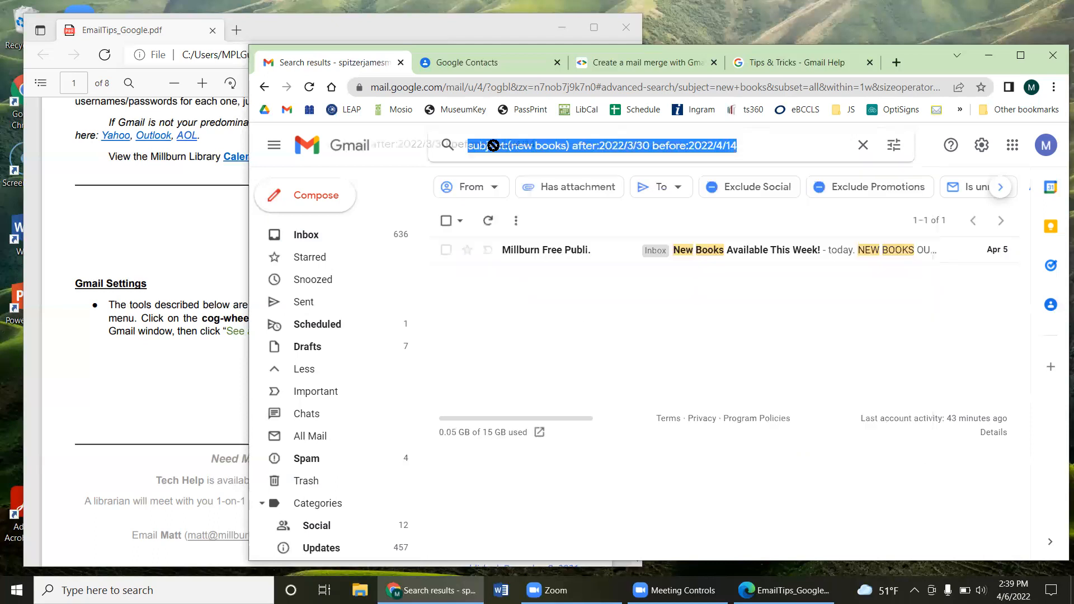
key(BackSpace)
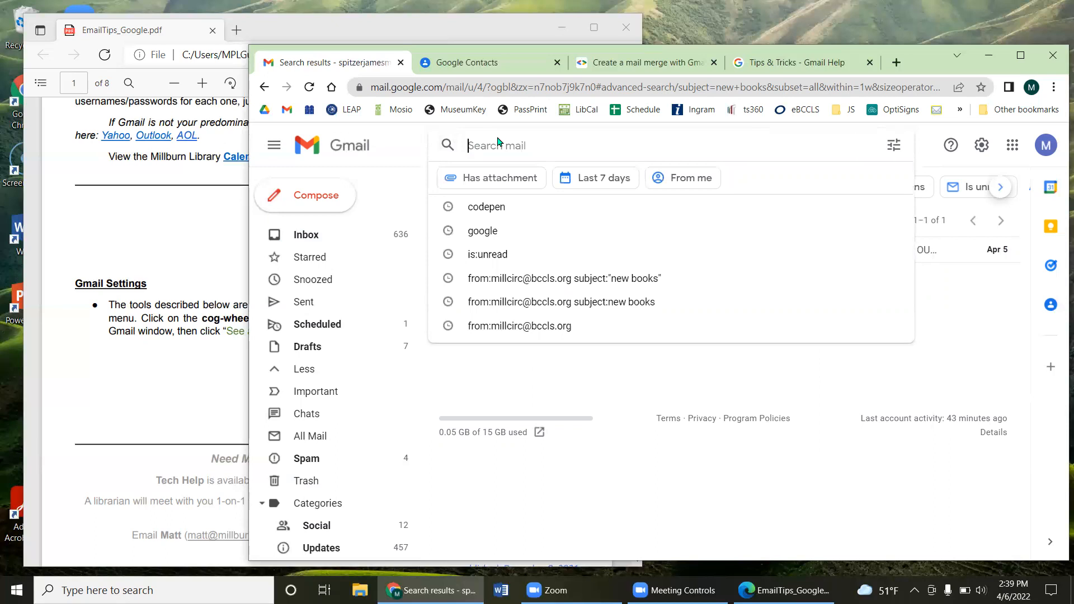
click(511, 178)
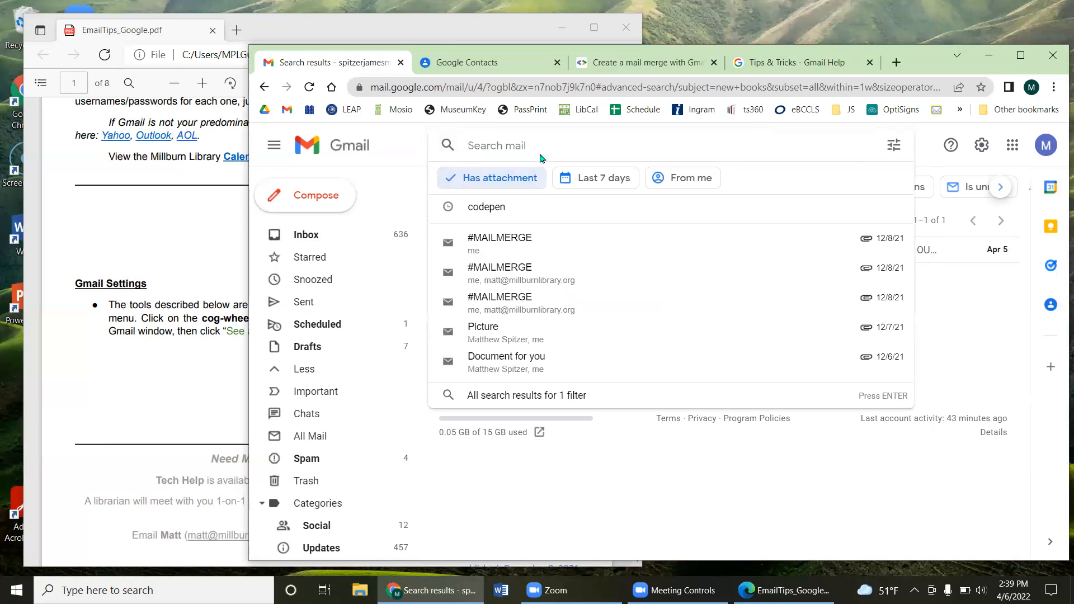
click(696, 139)
text(filena)
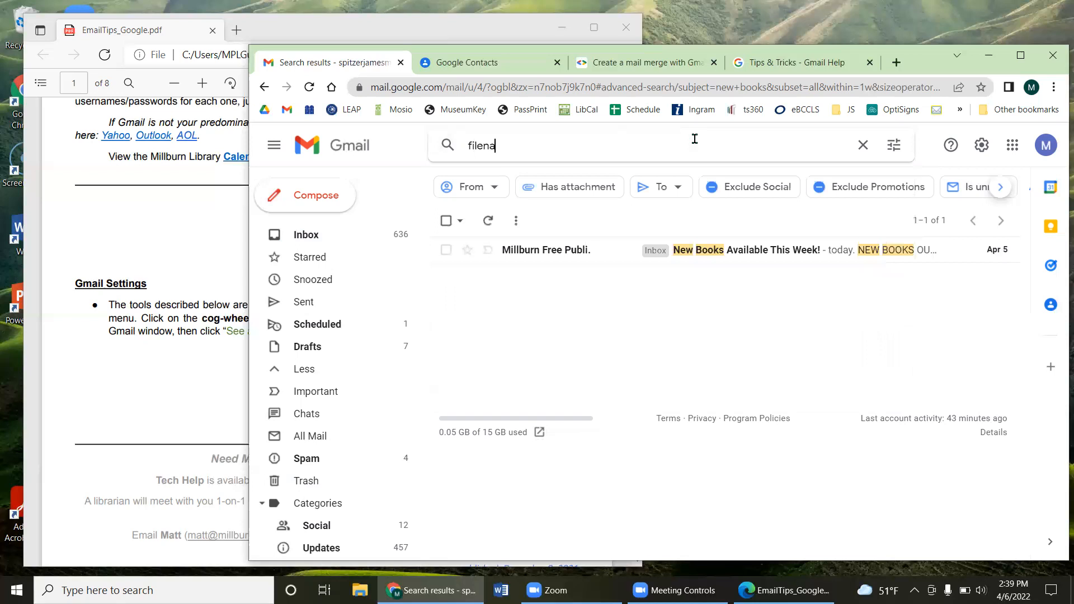
text(me:jpg)
key(Return)
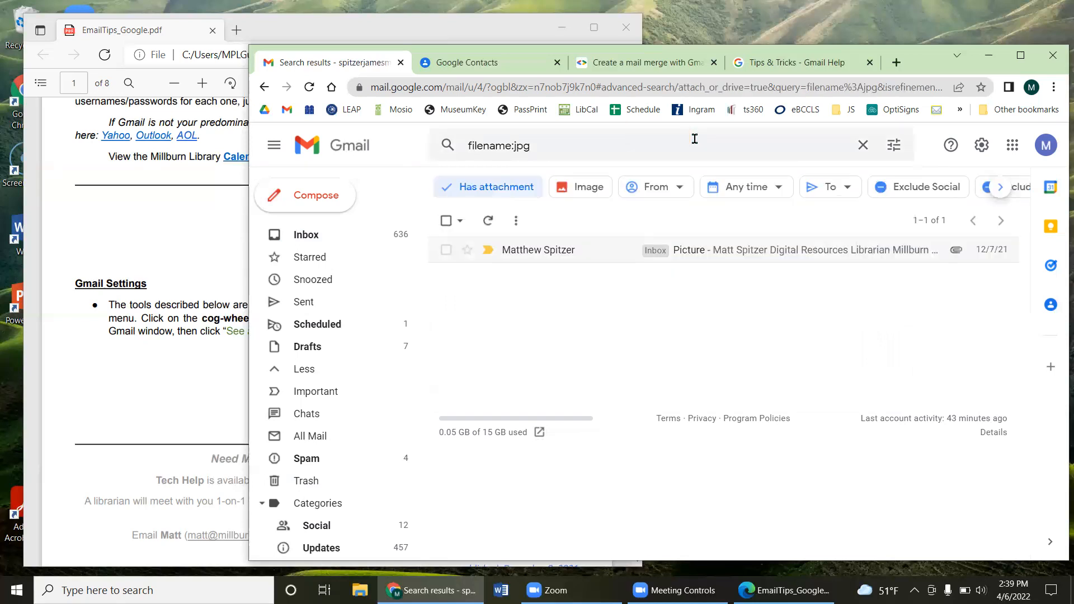
Step: View the 'Picture' email with the JPG attachment, then go back to the results
click(709, 250)
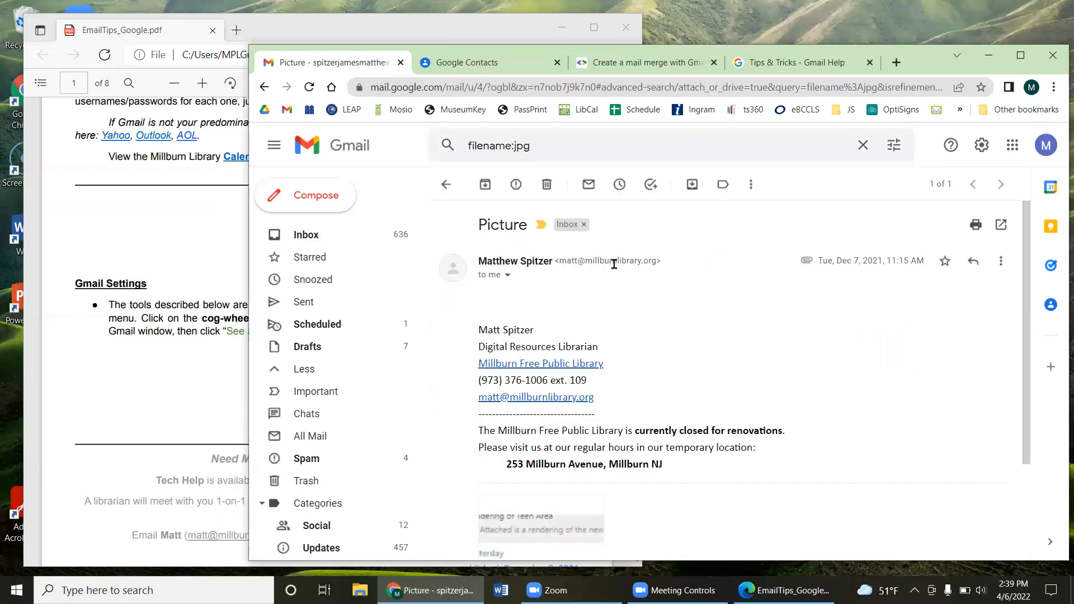
scroll(643, 297, down, 3)
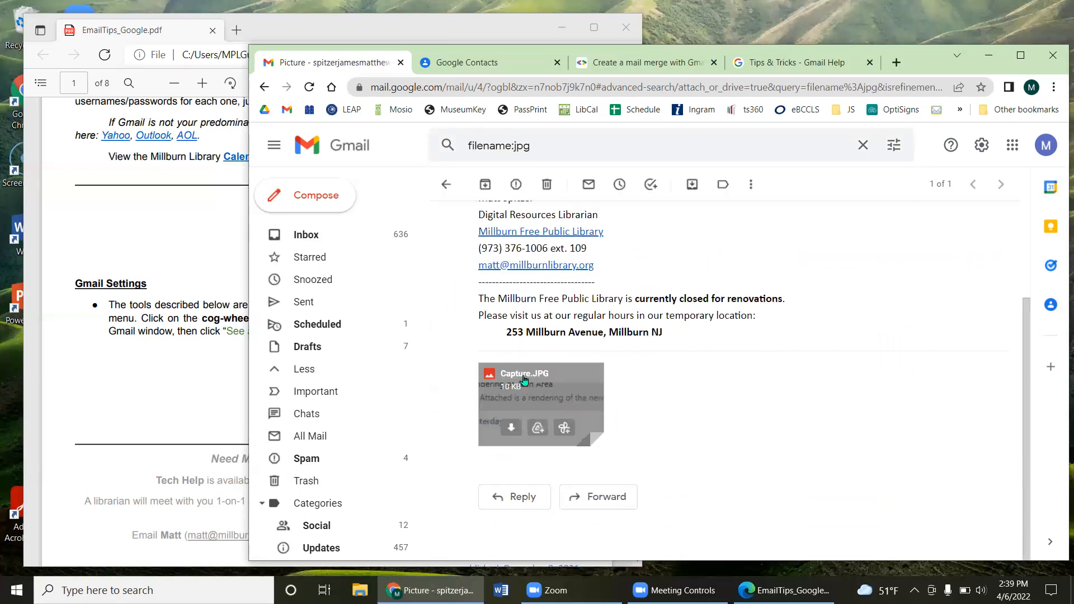
scroll(560, 280, up, 3)
click(446, 184)
Step: Change the search to filename:png to list PNG attachments
click(522, 145)
key(BackSpace)
key(BackSpace)
key(BackSpace)
text(png)
key(Return)
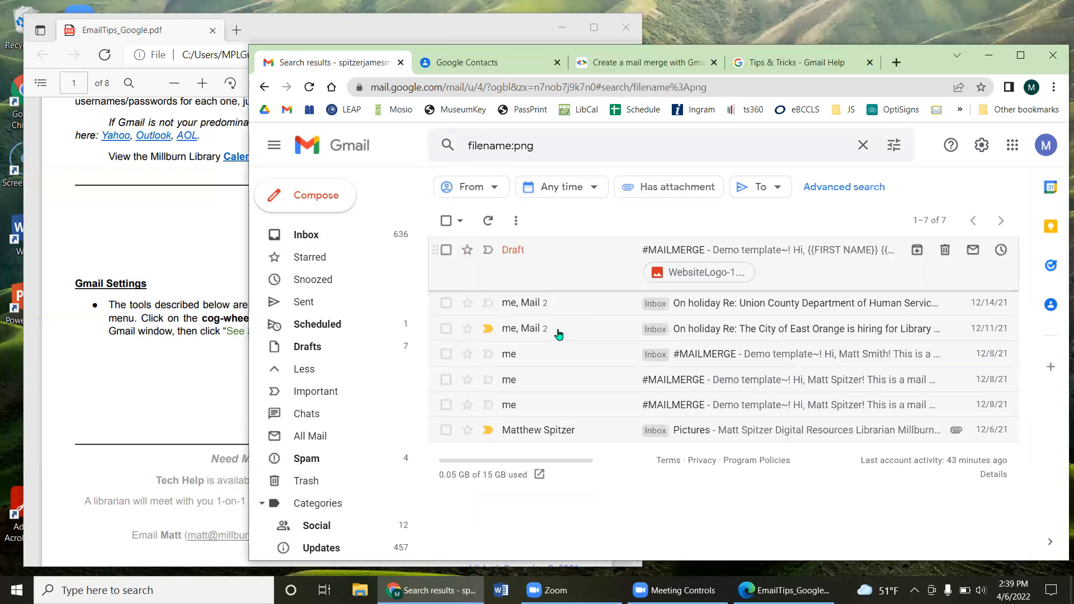
Step: Search for xlsx attachments with filename:xlsx, which finds nothing
click(565, 144)
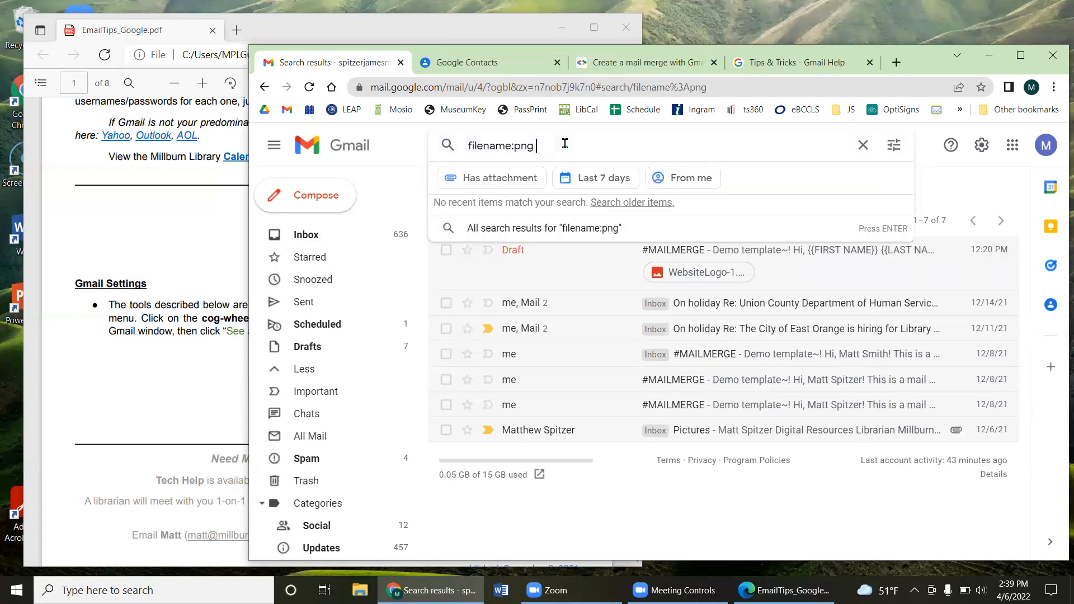
key(BackSpace)
key(BackSpace)
key(BackSpace)
text(xlsx)
key(Return)
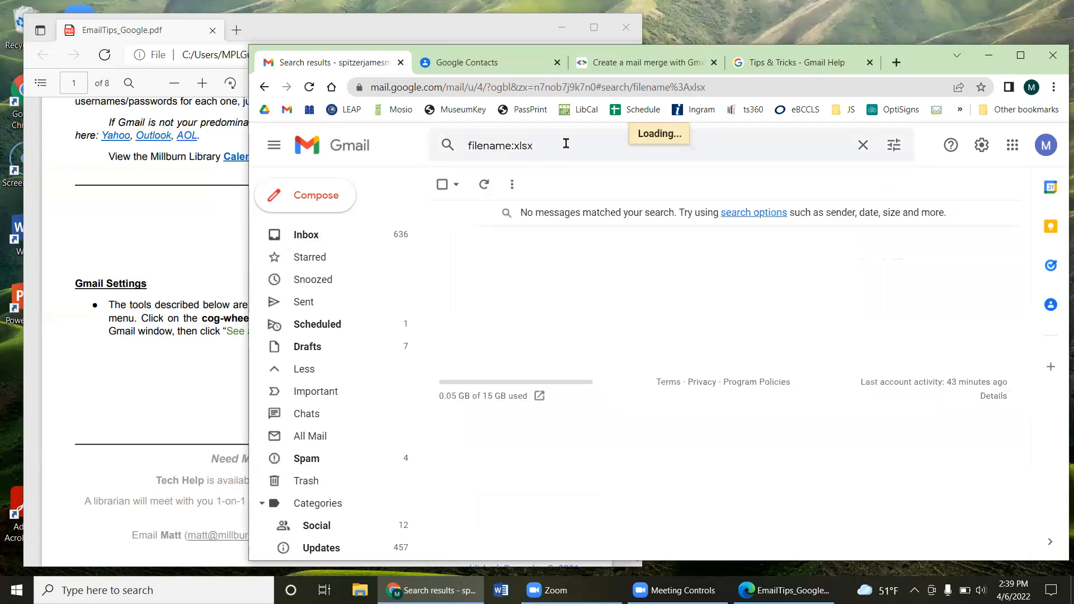
Step: Search filename:pdf to find the example.pdf message, then clear the search box
click(565, 143)
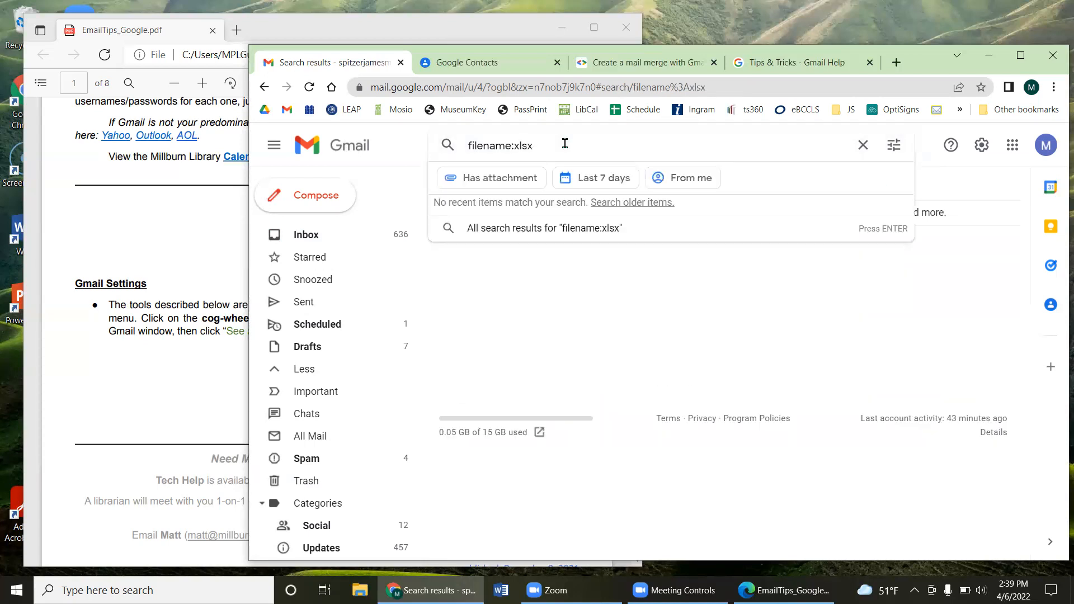
key(BackSpace)
key(BackSpace)
key(BackSpace)
key(BackSpace)
text(pdf)
key(Return)
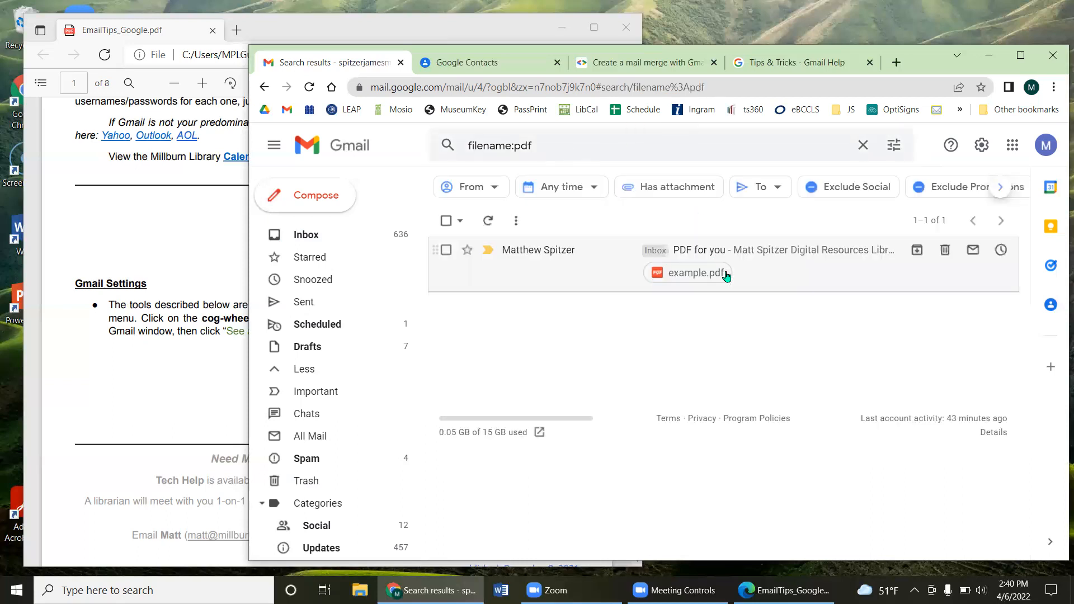
drag(570, 145, 389, 144)
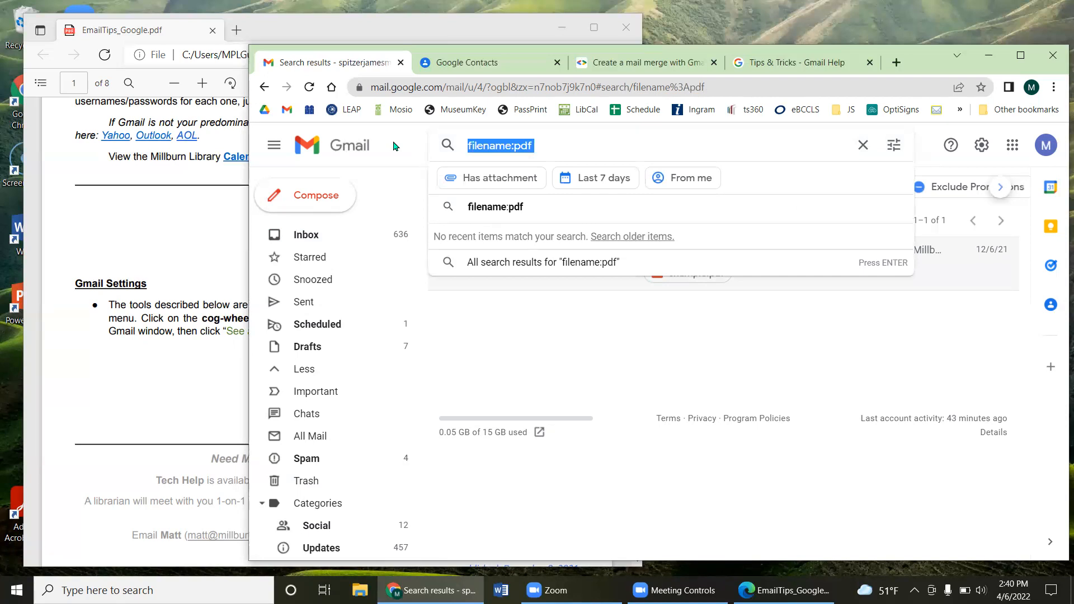
key(BackSpace)
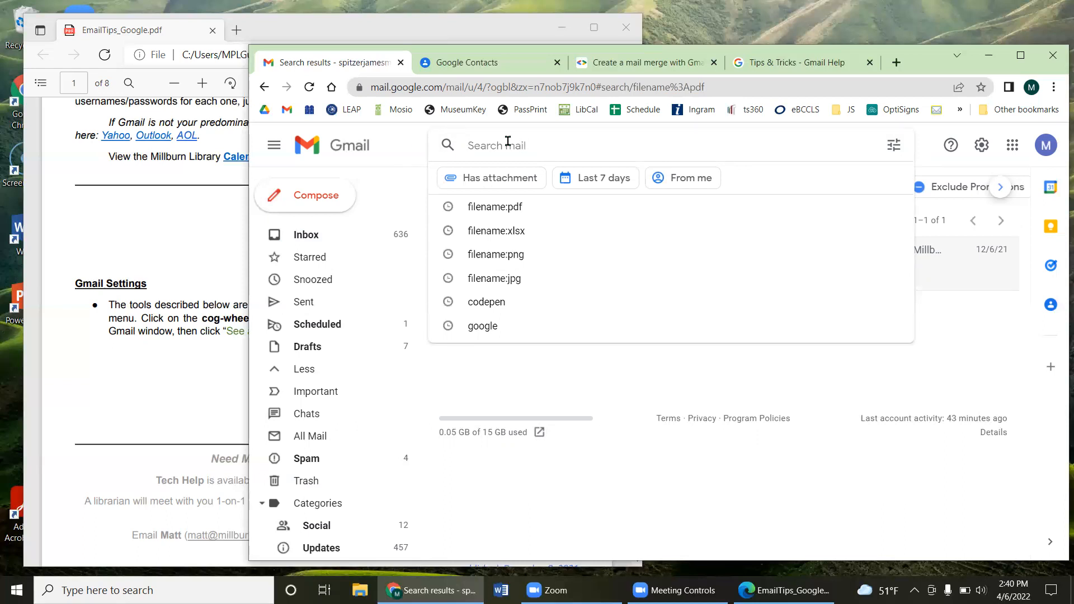
click(892, 150)
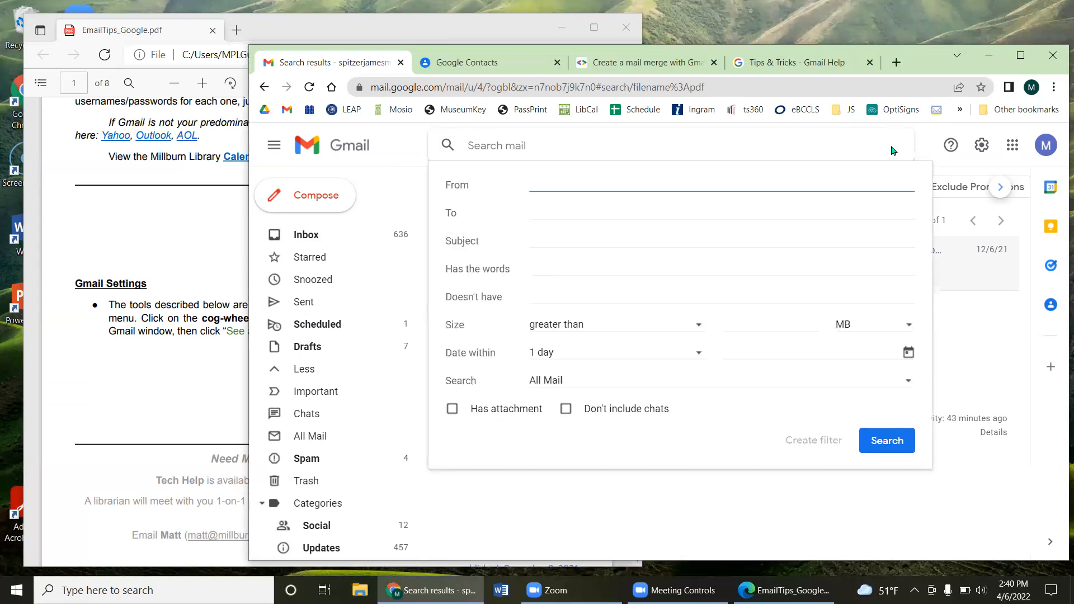
click(529, 144)
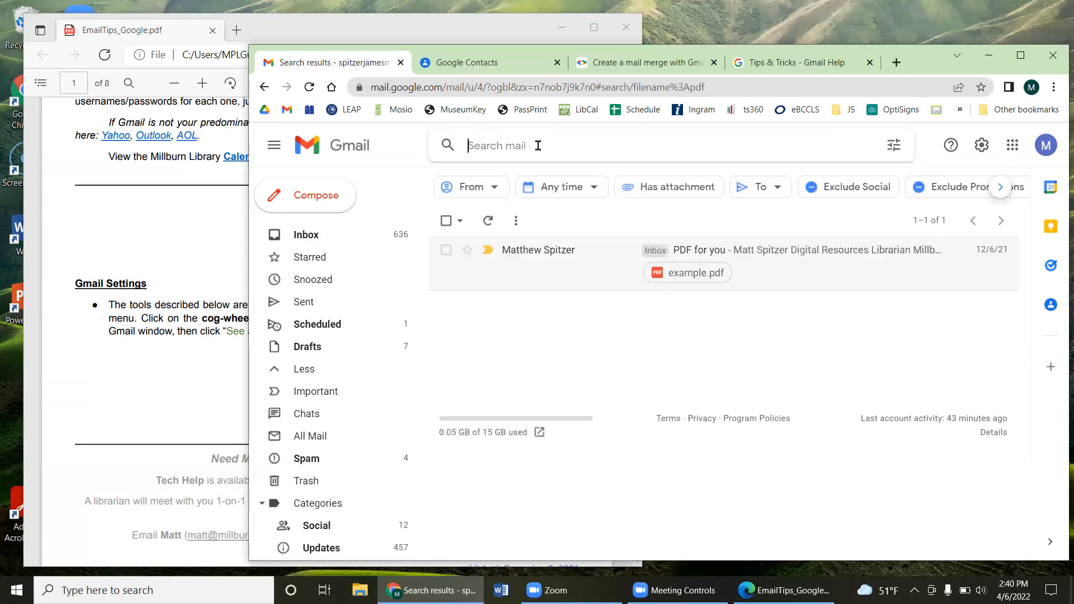
click(894, 145)
click(539, 212)
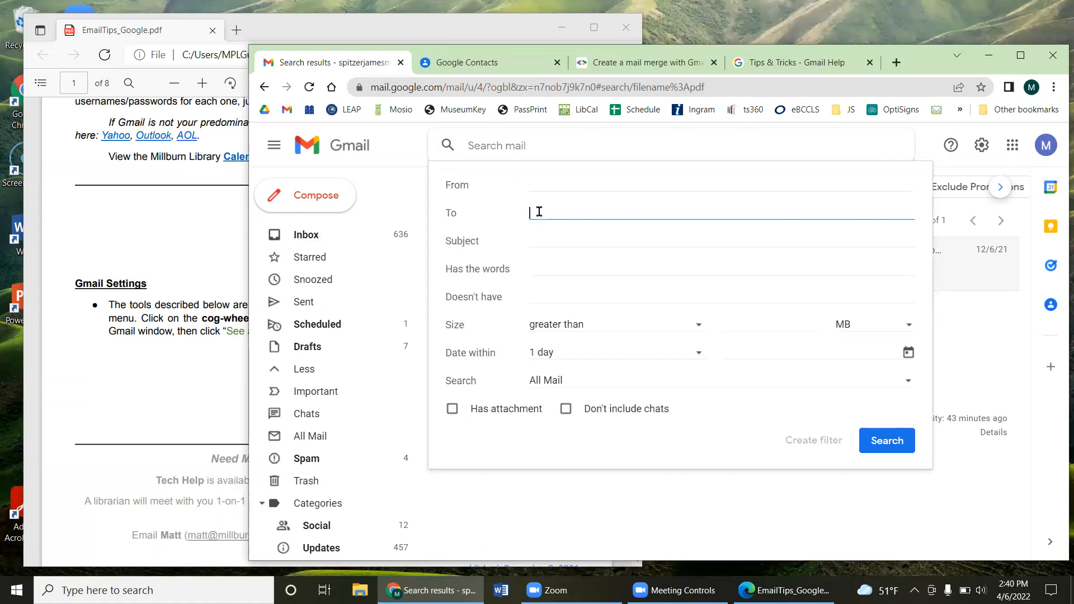
click(562, 267)
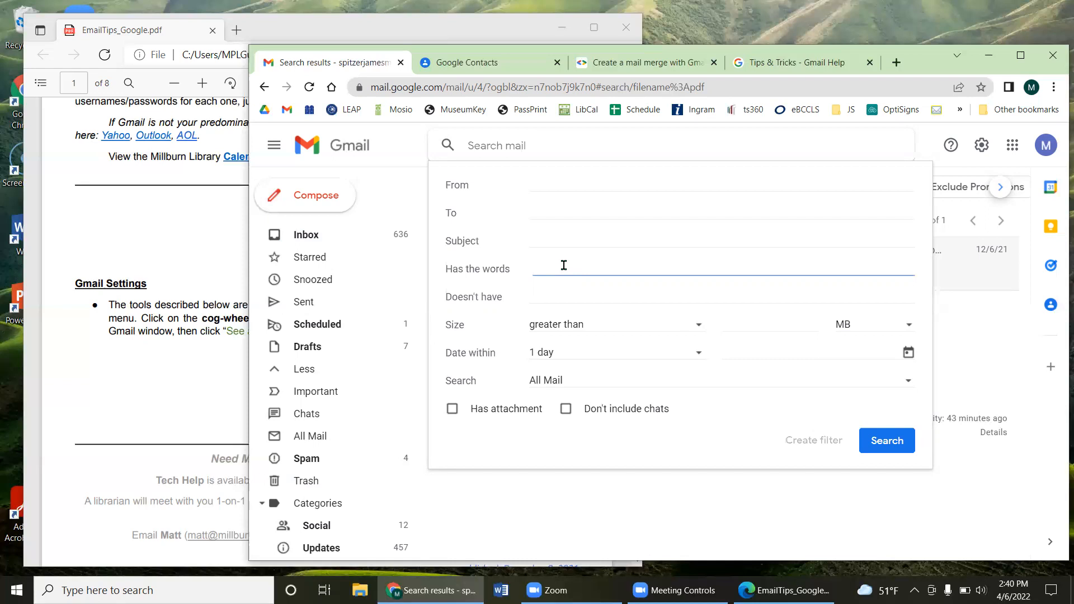
click(533, 140)
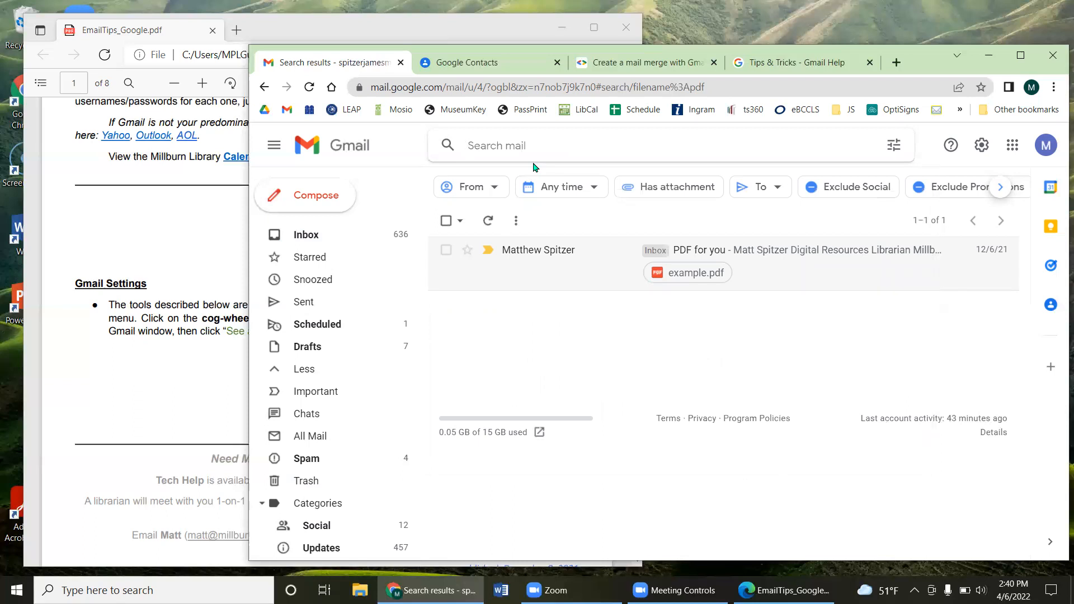
click(893, 145)
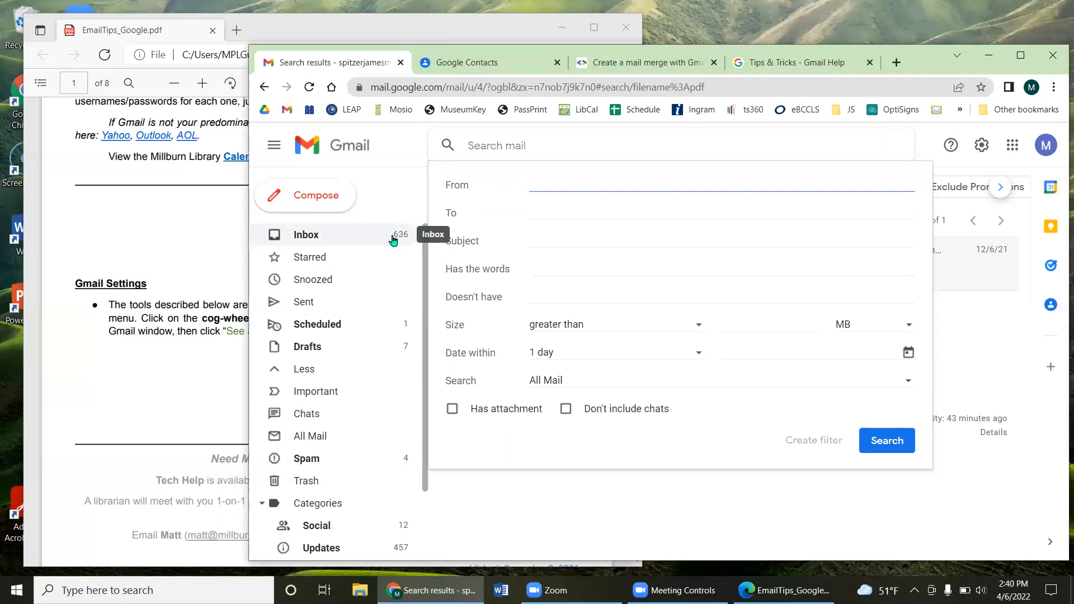
Step: Search for unread mail with is:unread and scroll the results
key(Escape)
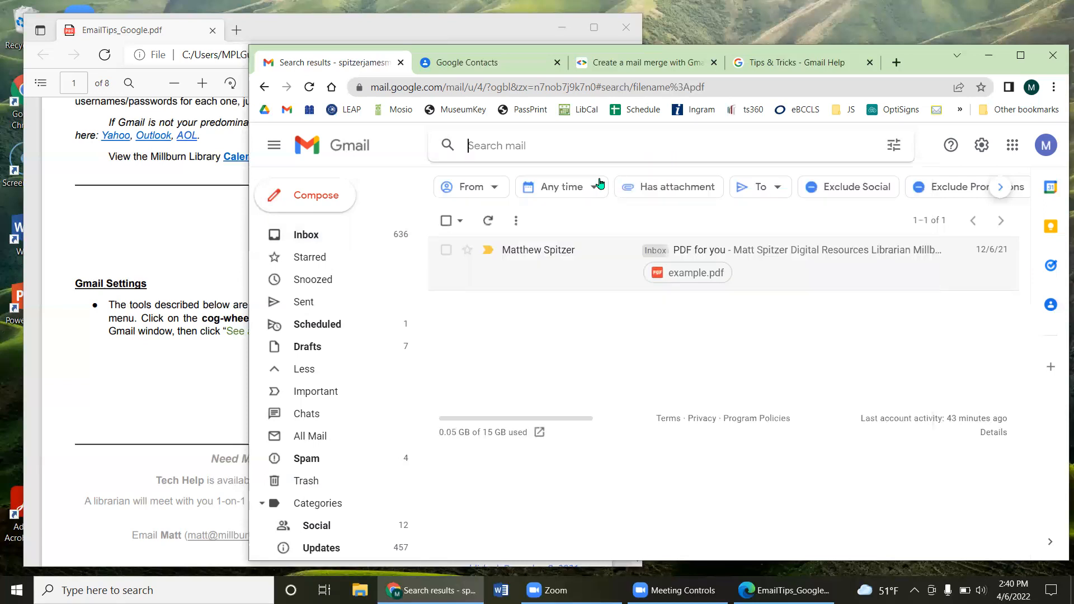
text(is)
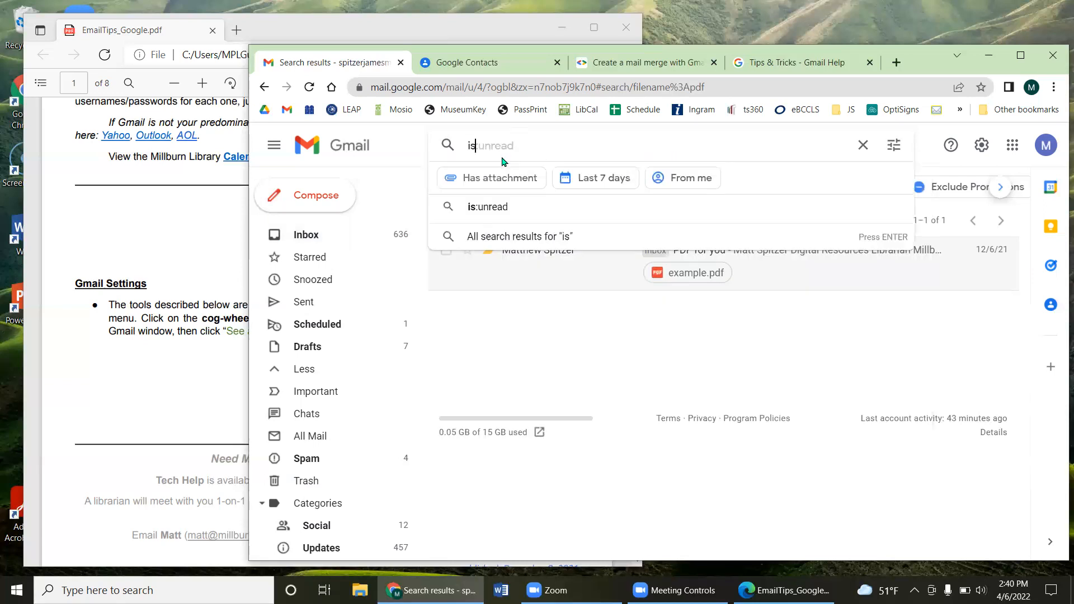
text(:unread)
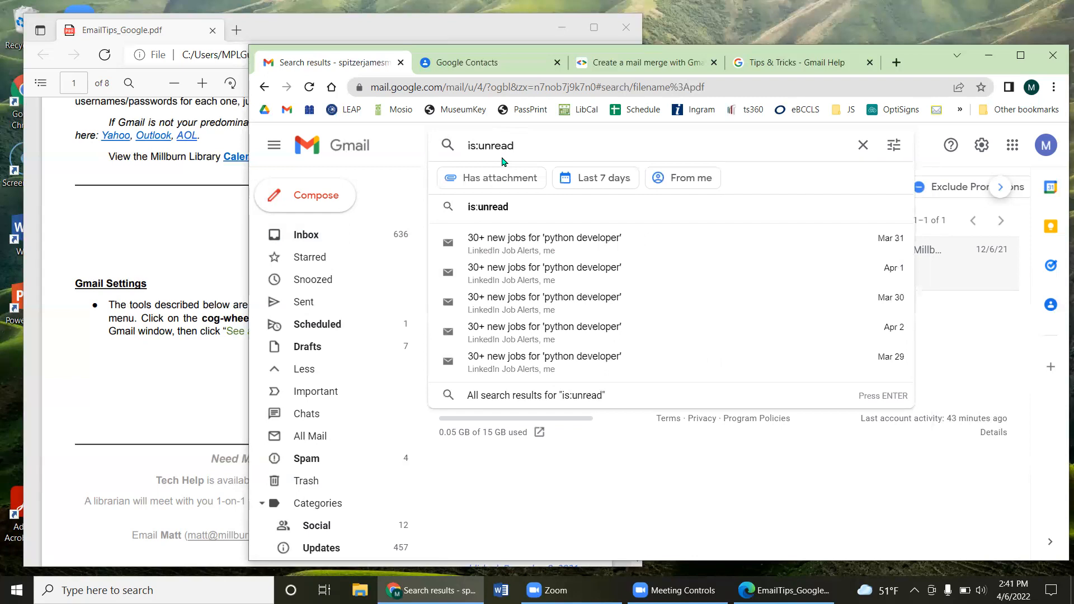
key(Return)
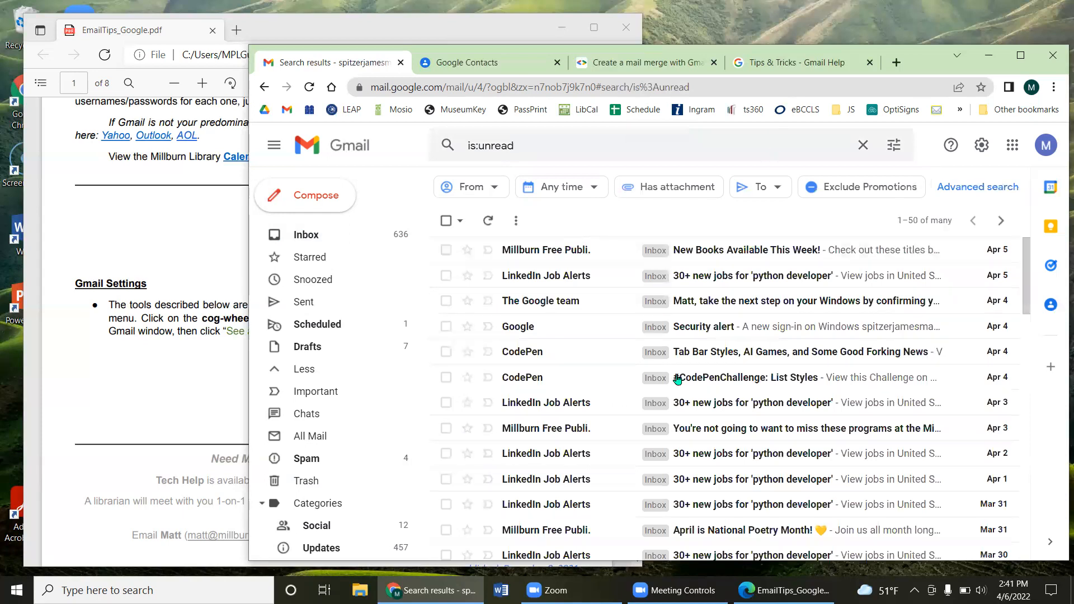
scroll(680, 278, down, 4)
scroll(585, 360, down, 10)
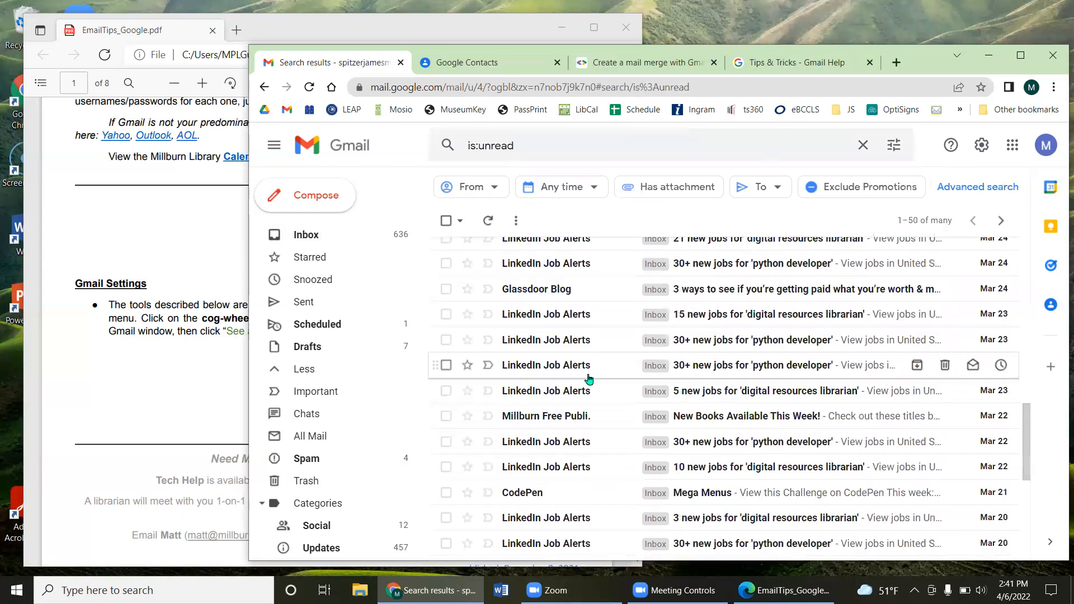
scroll(598, 384, up, 14)
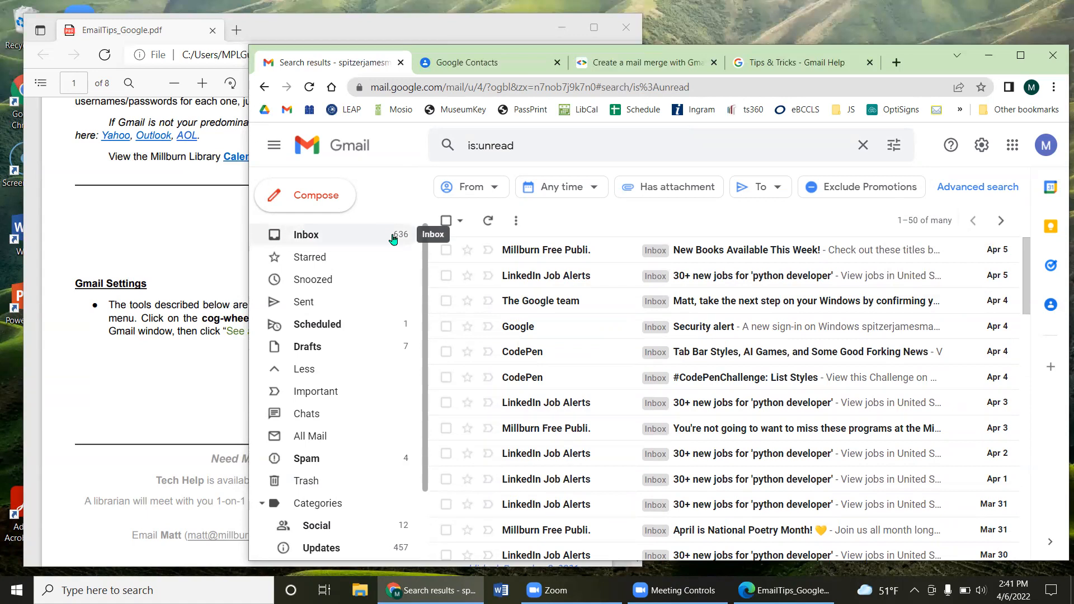
Step: Mark the four newest unread messages, including LinkedIn and Google ones, as read
mouse_move(514, 255)
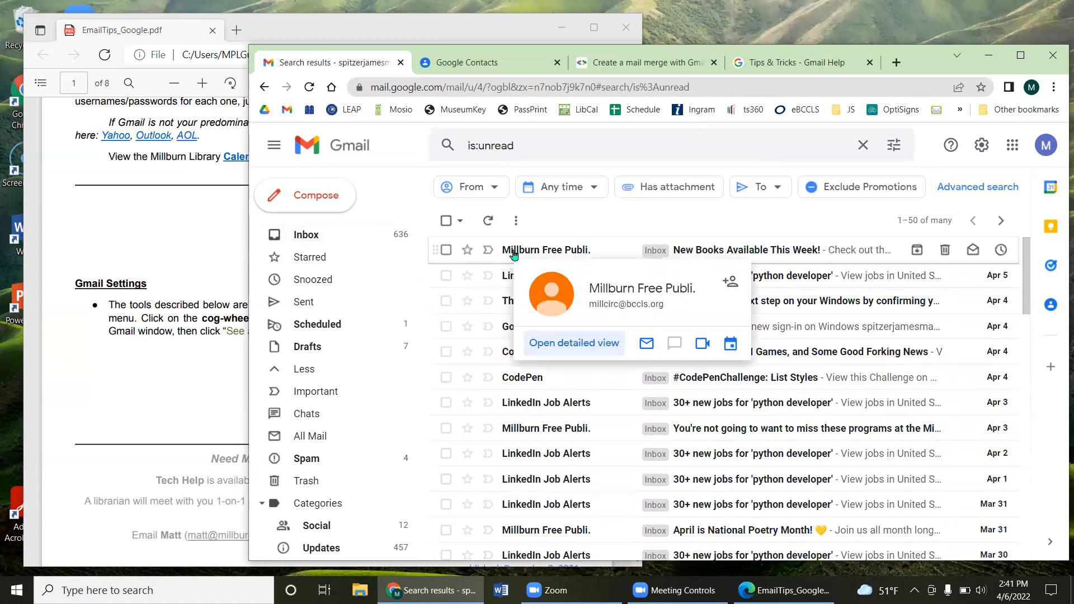
click(446, 251)
click(446, 276)
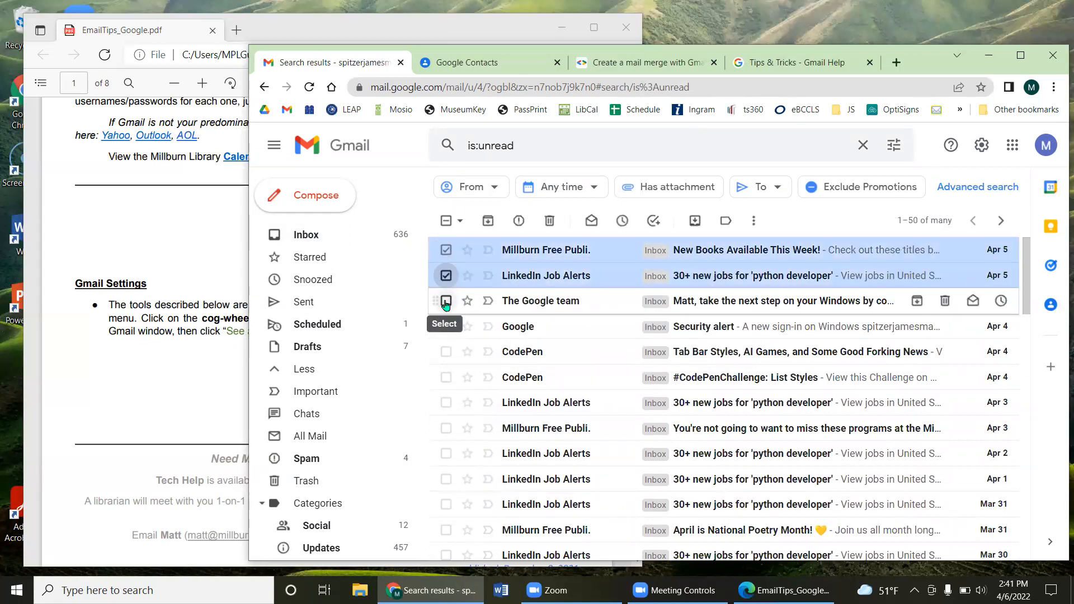
click(446, 301)
click(446, 327)
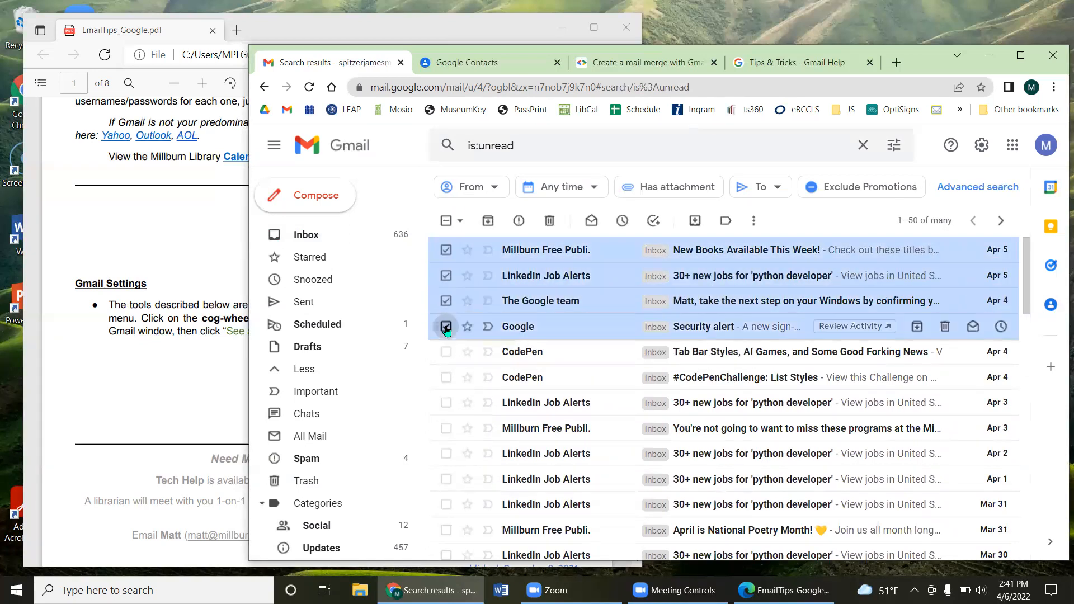
click(590, 221)
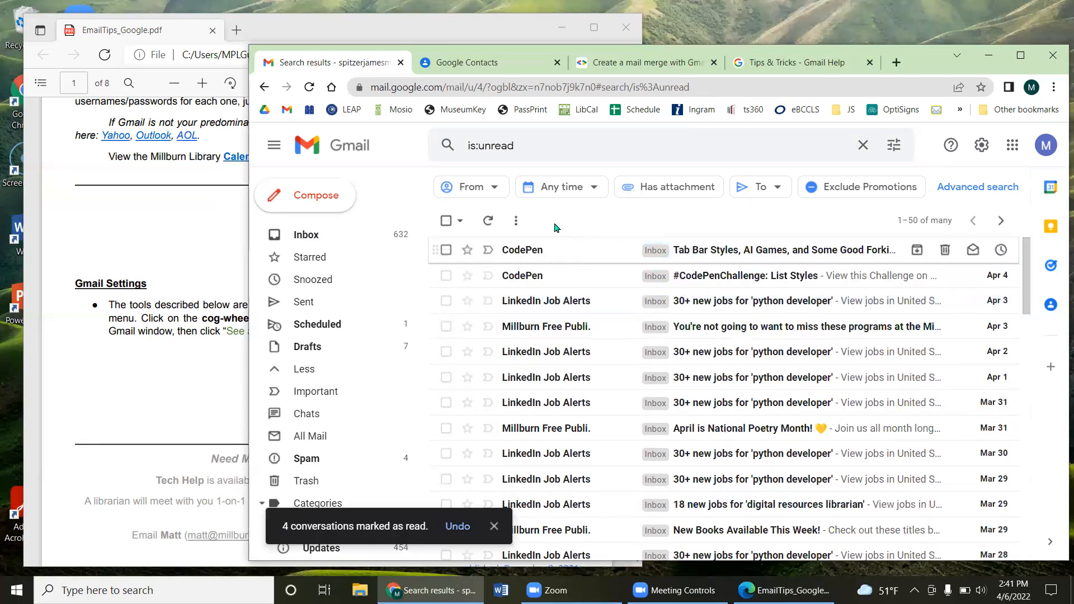
Step: Mark all 50 unread messages on the page as read
click(445, 221)
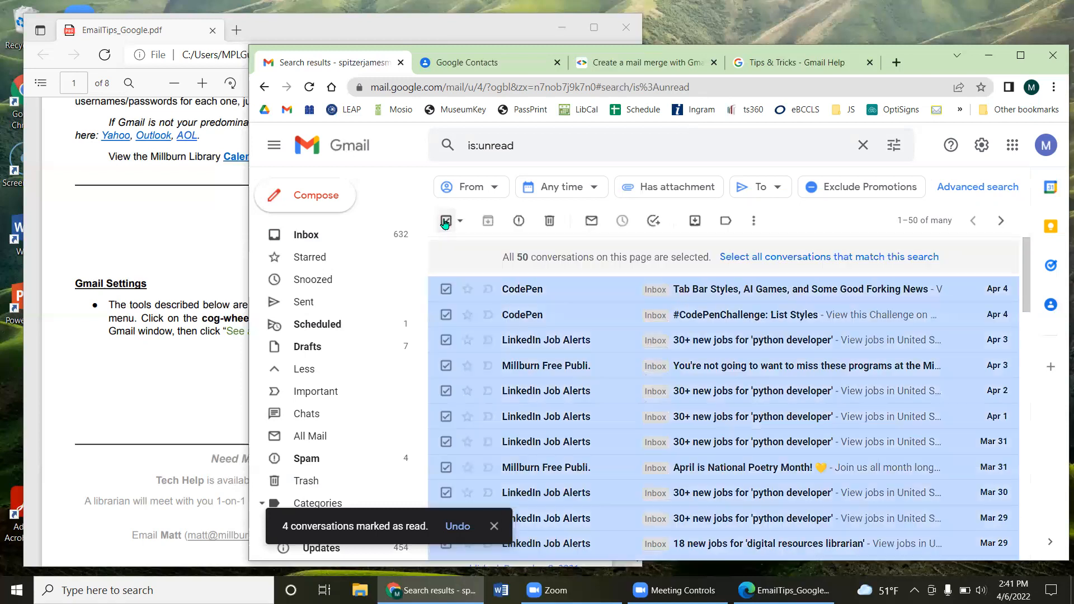
scroll(479, 253, down, 2)
scroll(492, 367, down, 9)
scroll(502, 377, up, 11)
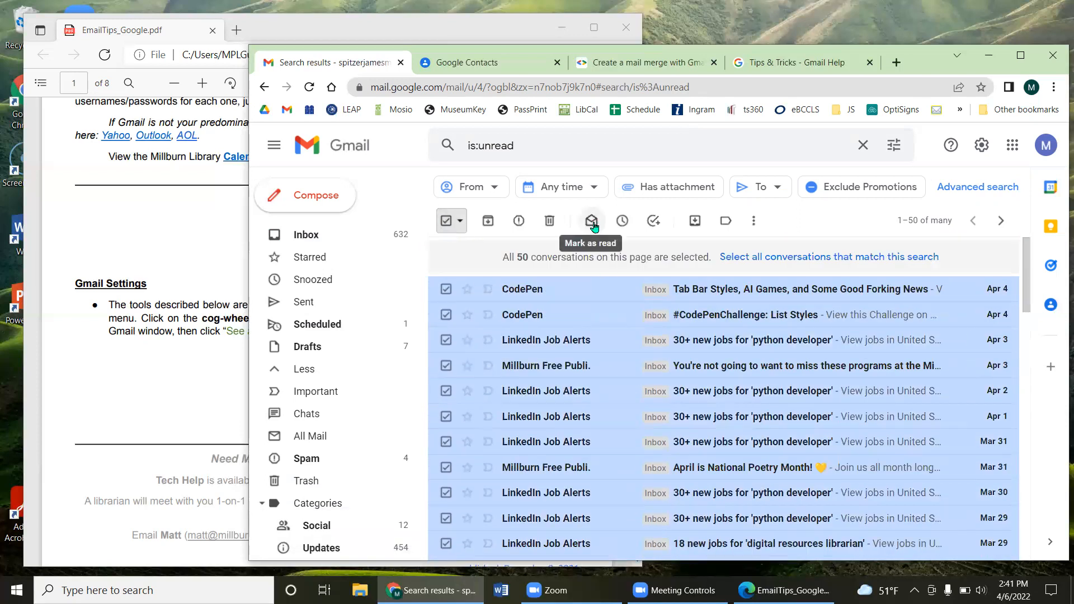
click(592, 221)
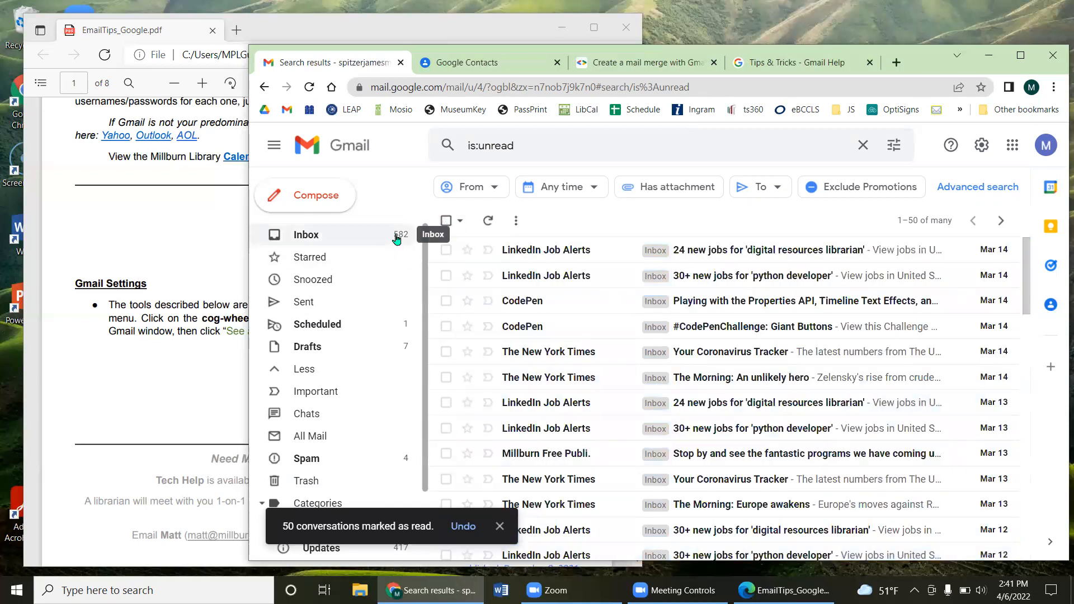
Step: Mark every matching unread conversation as read, confirm the bulk action, and return to Inbox
click(445, 222)
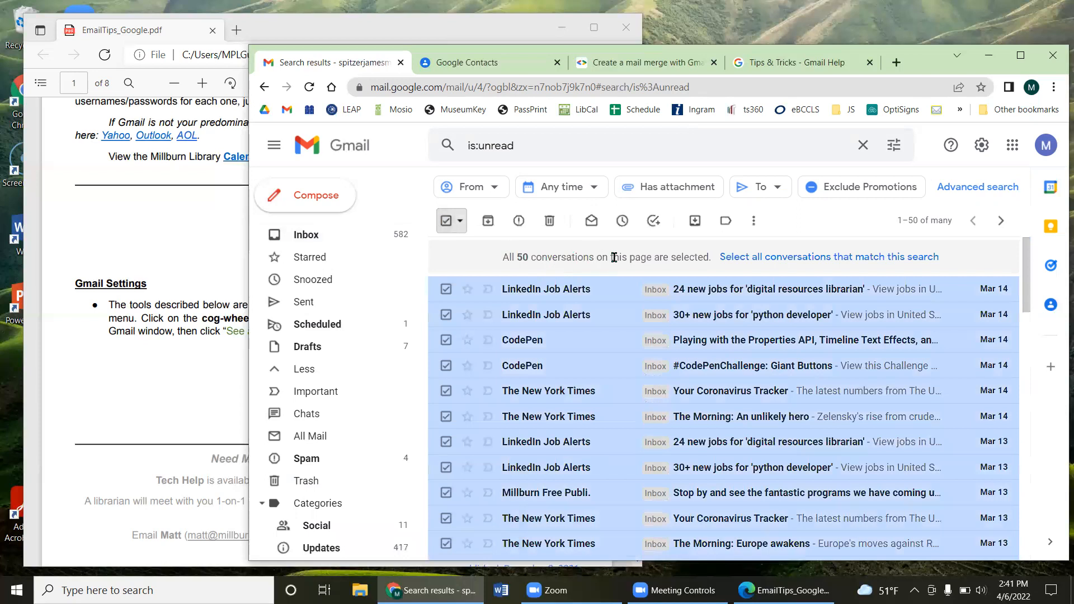
click(782, 260)
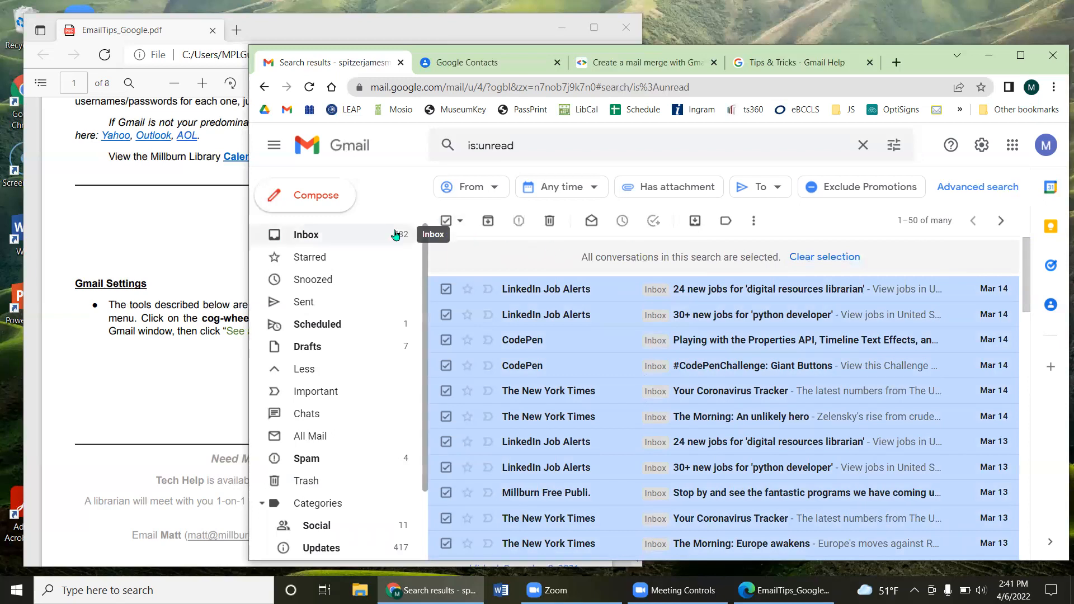
click(593, 226)
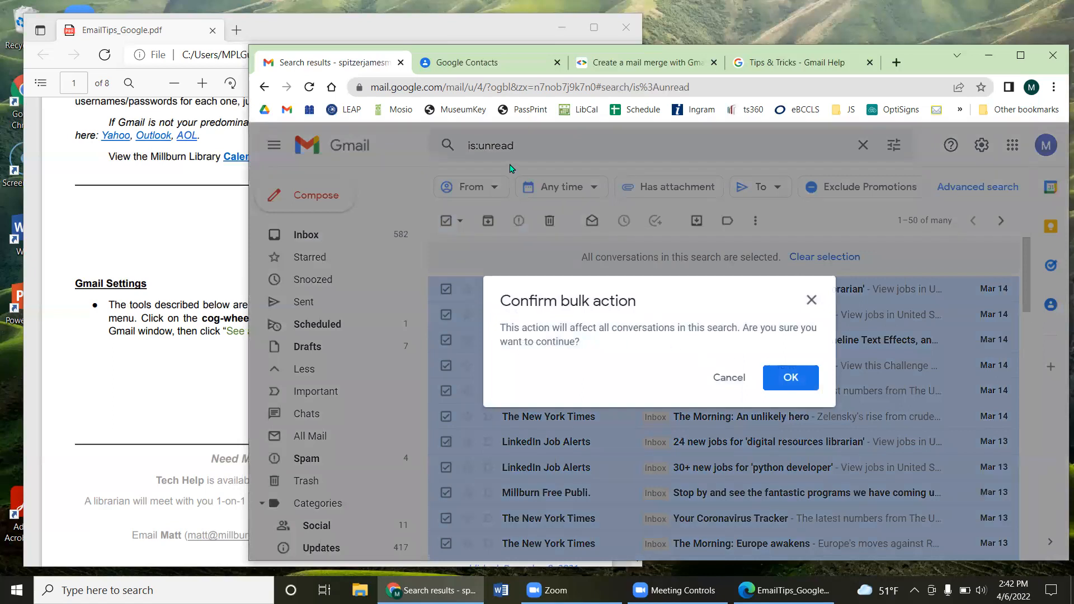
click(776, 379)
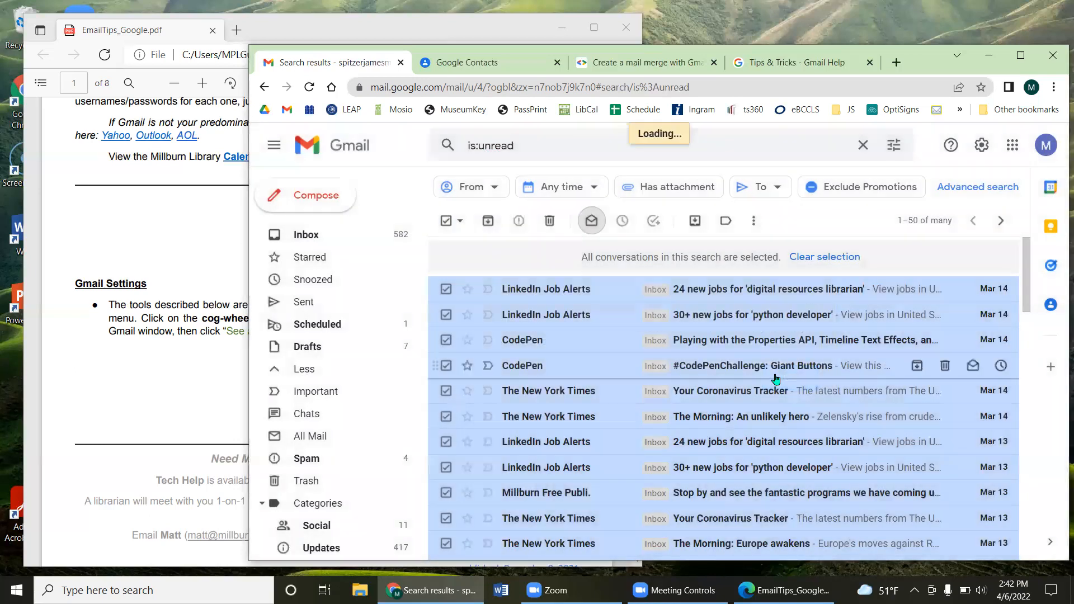
click(391, 238)
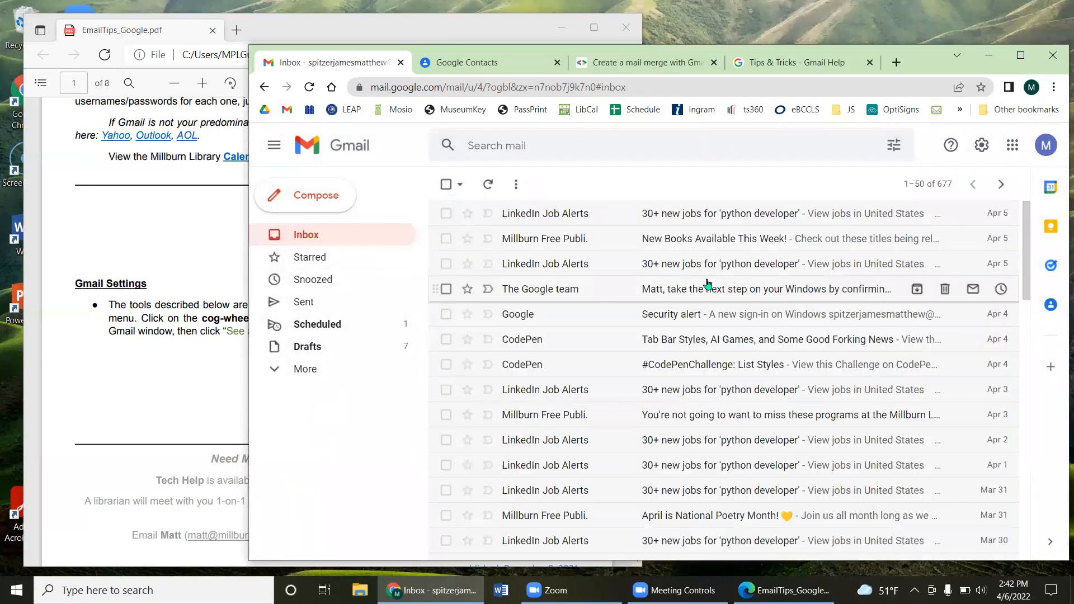
Step: Scroll the 677-message Inbox and open the blank advanced search form
scroll(708, 284, down, 9)
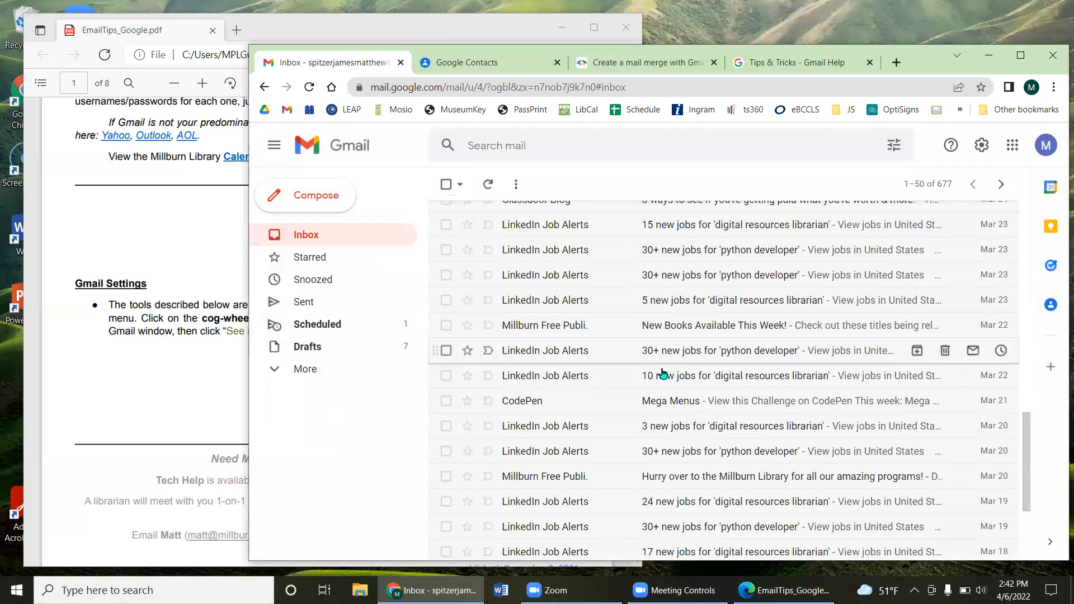
scroll(663, 373, up, 9)
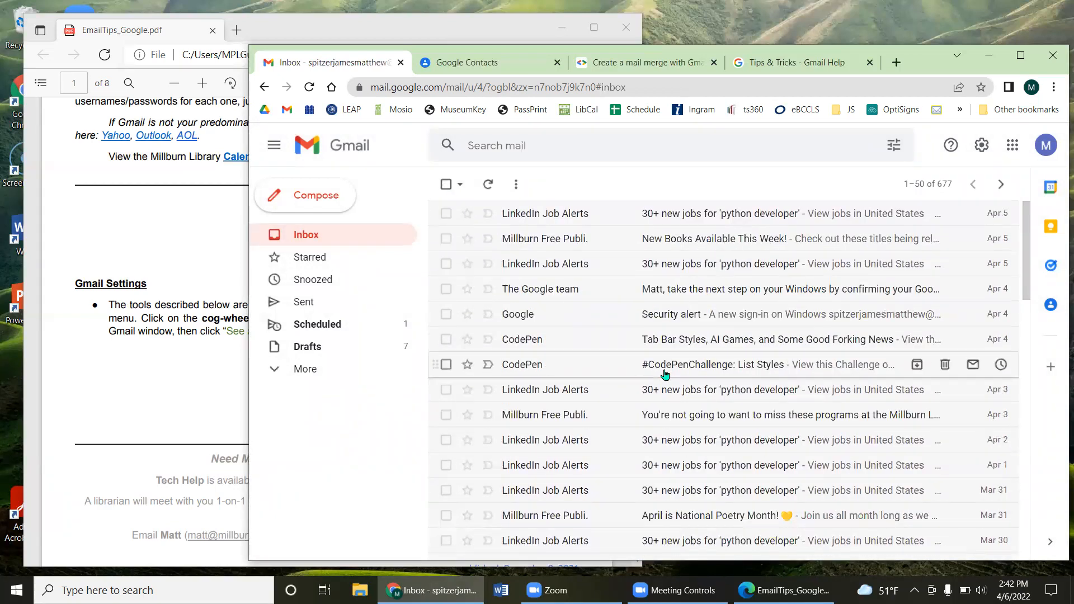
click(894, 145)
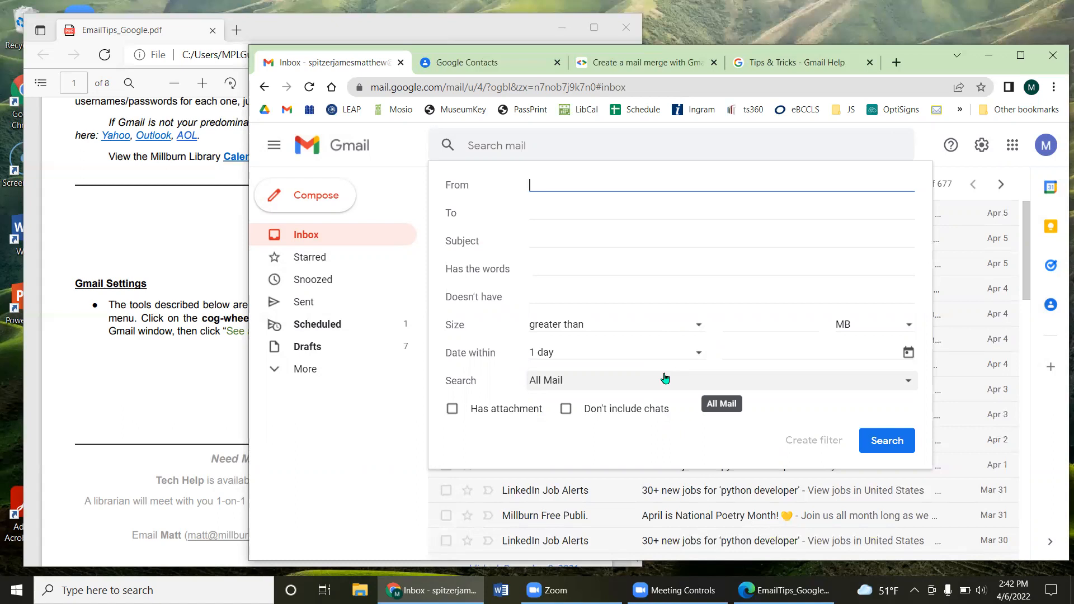
Step: Close the advanced search panel, reopen it, and close it again
click(918, 140)
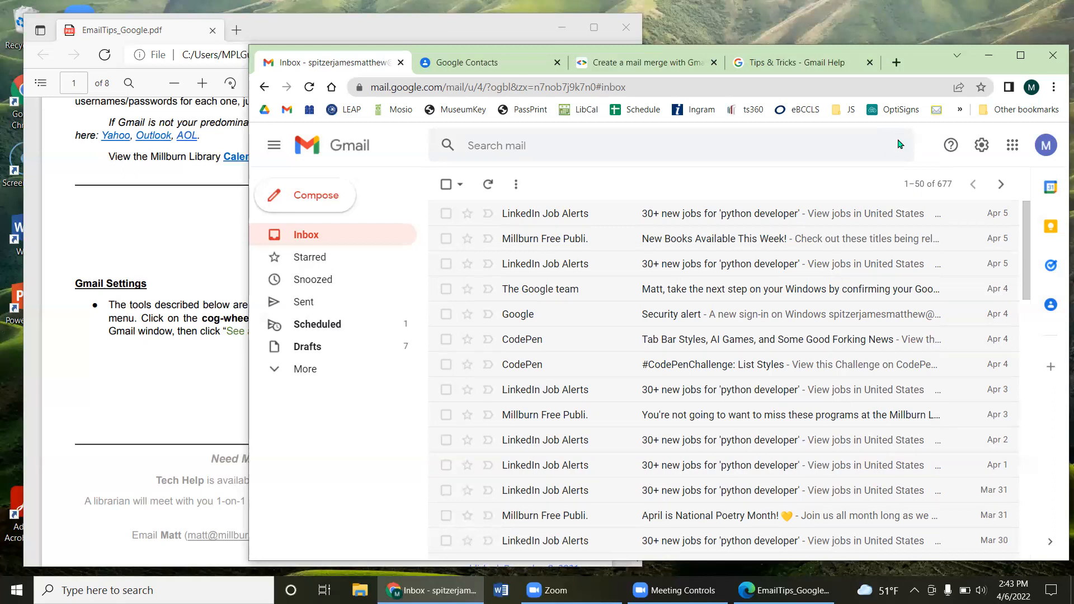
click(894, 146)
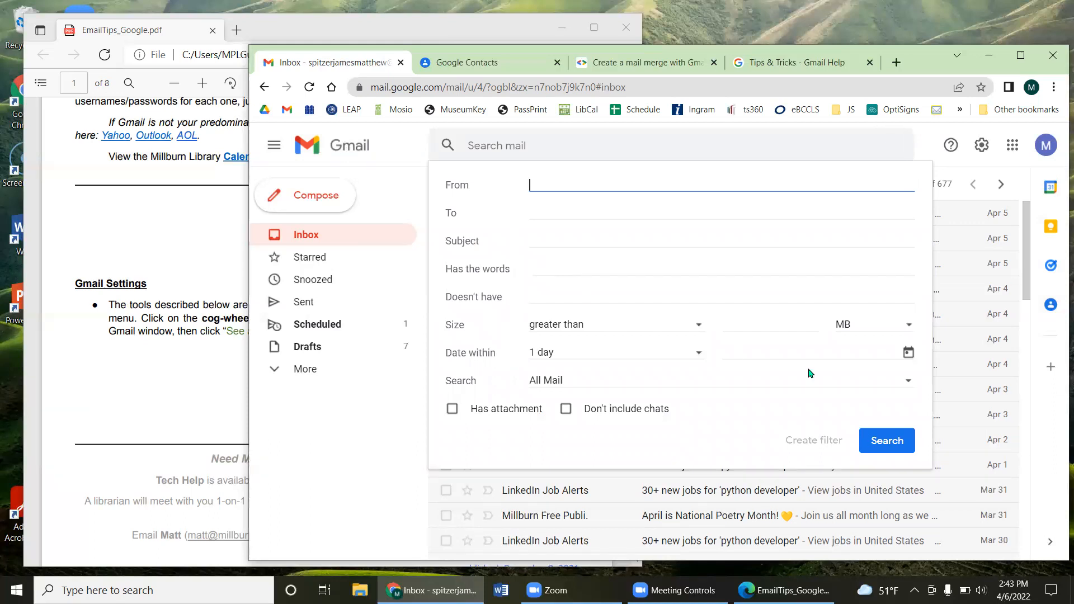
click(926, 147)
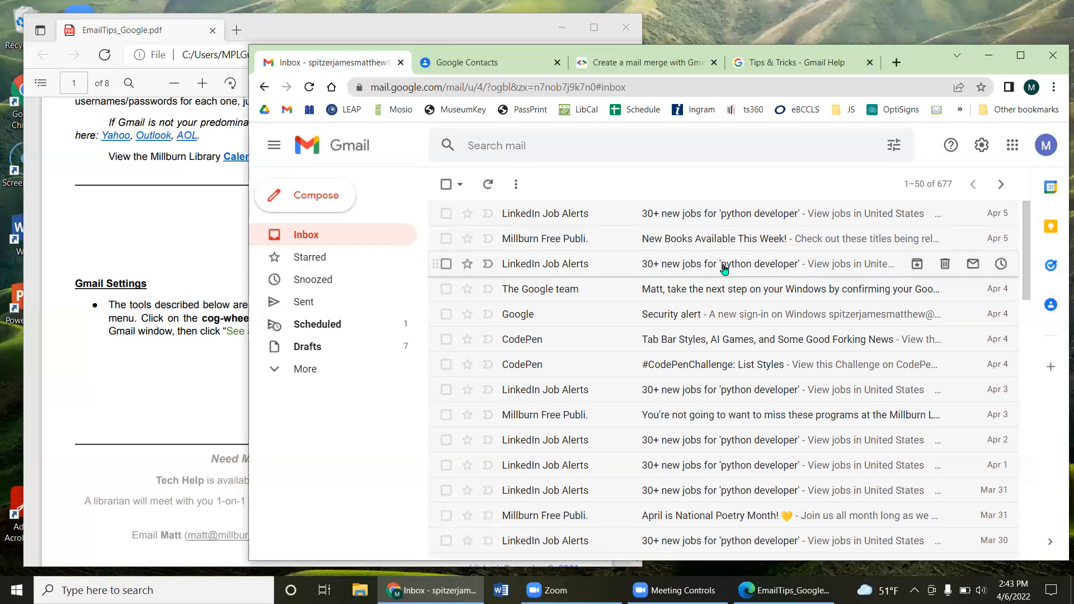
Step: Read the LinkedIn '30+ new jobs for python developer' email down to its footer
click(556, 217)
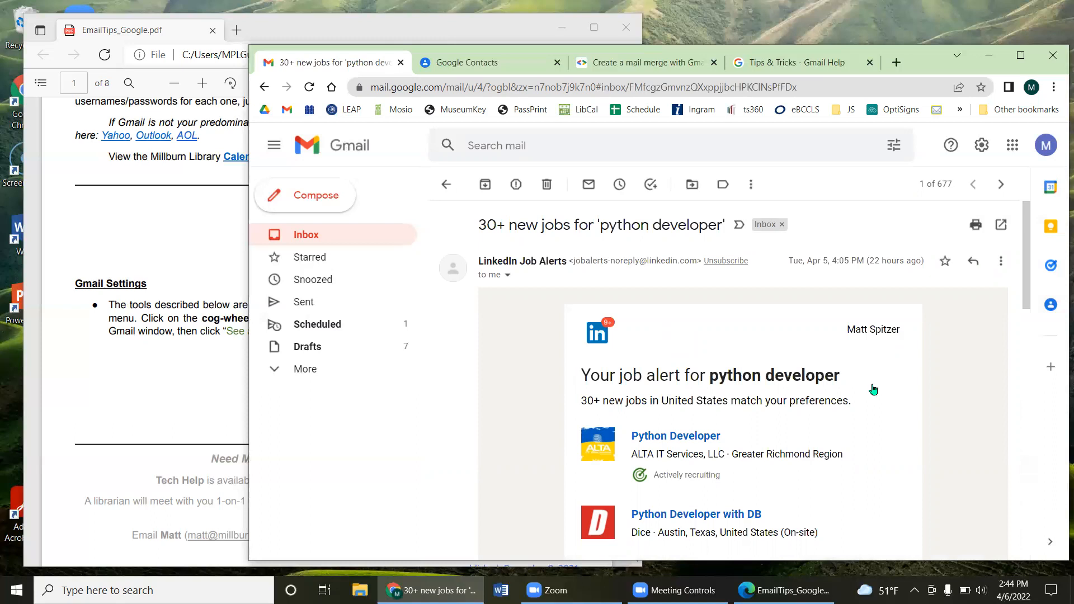
scroll(813, 401, down, 2)
scroll(806, 398, down, 6)
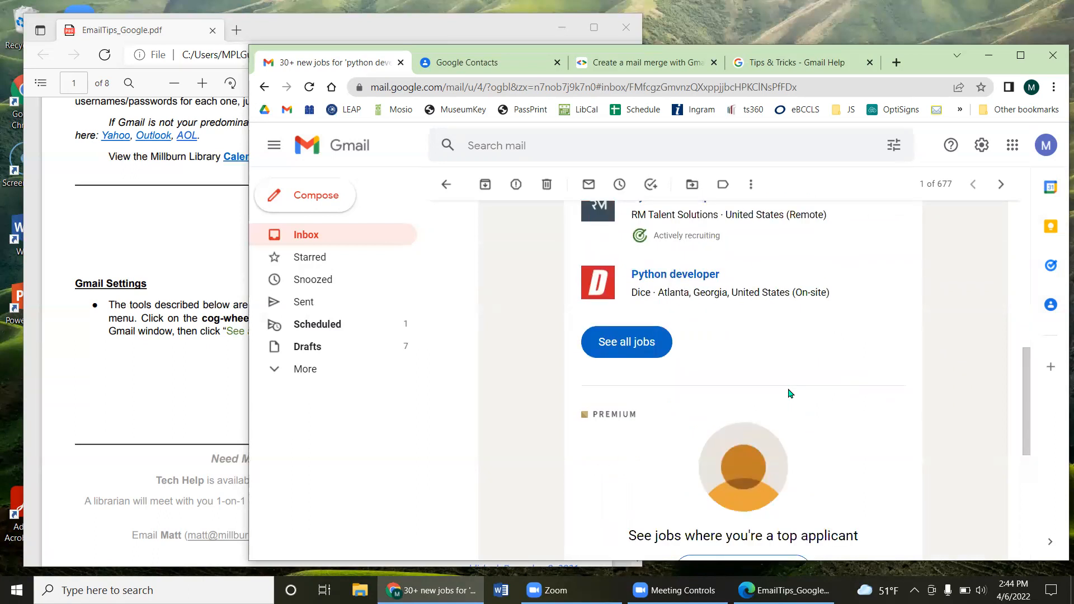
scroll(790, 394, up, 8)
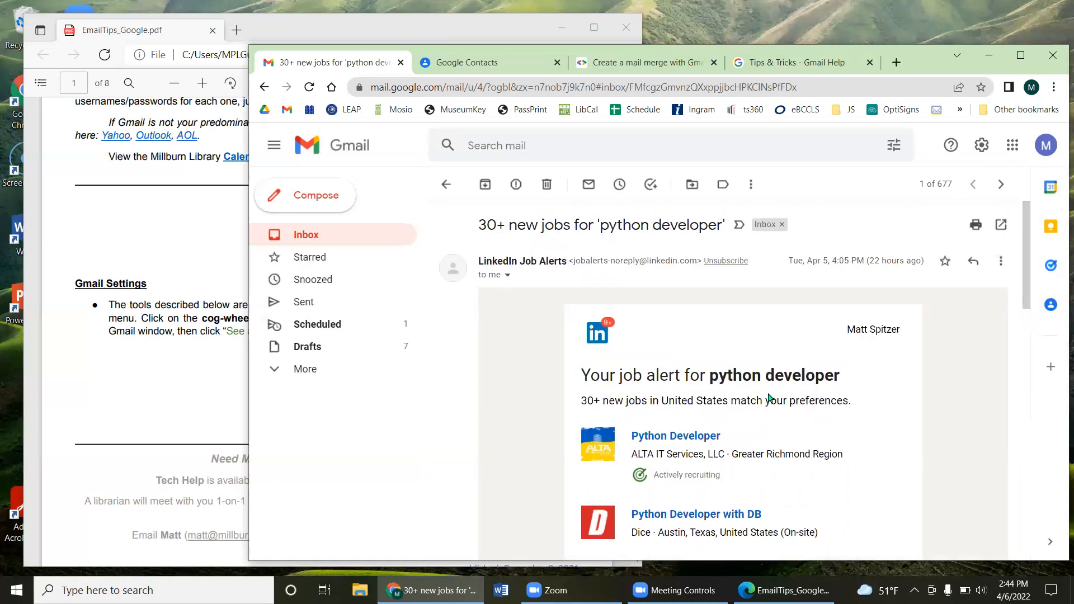
scroll(771, 400, down, 15)
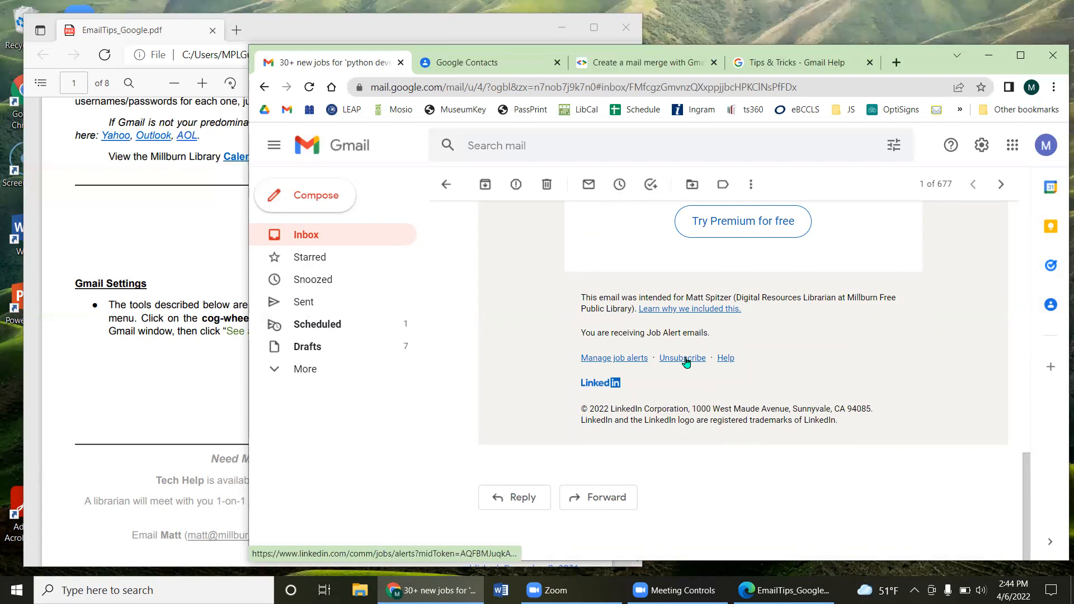
key(ctrl)
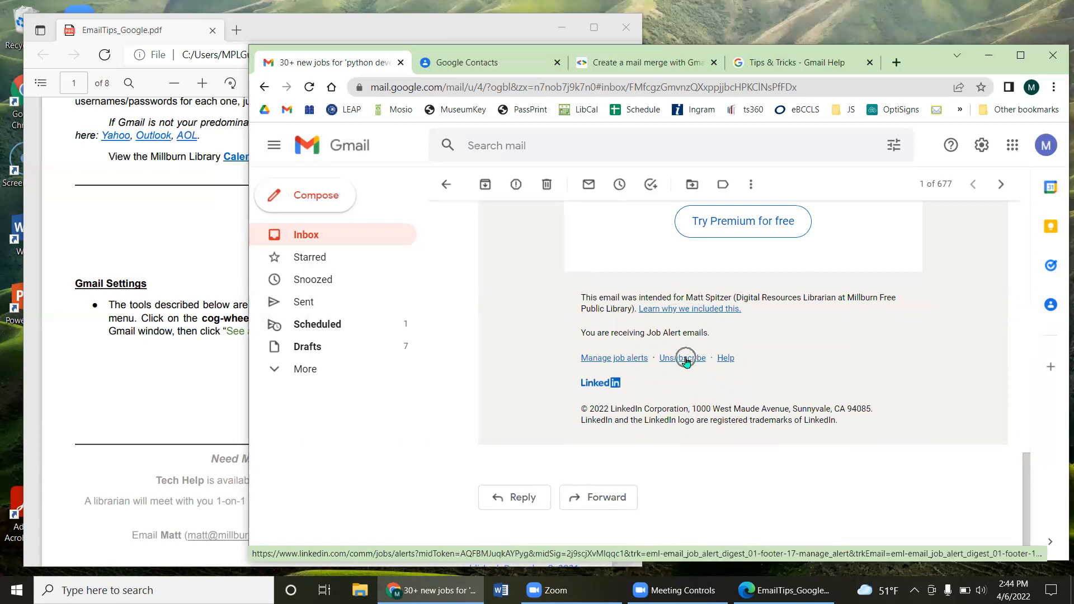
key(ctrl)
click(683, 359)
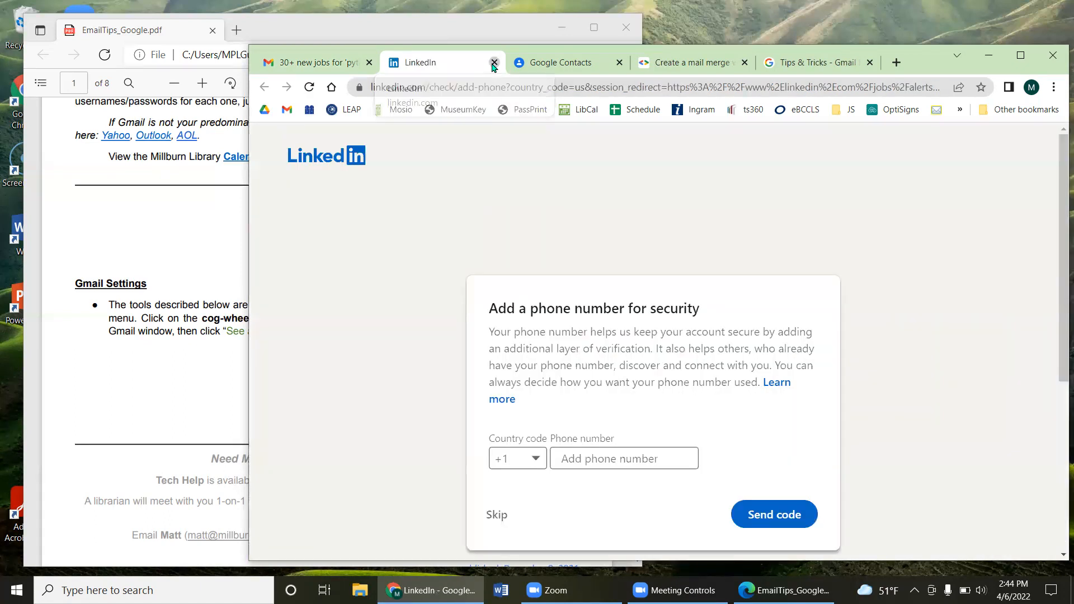
click(494, 64)
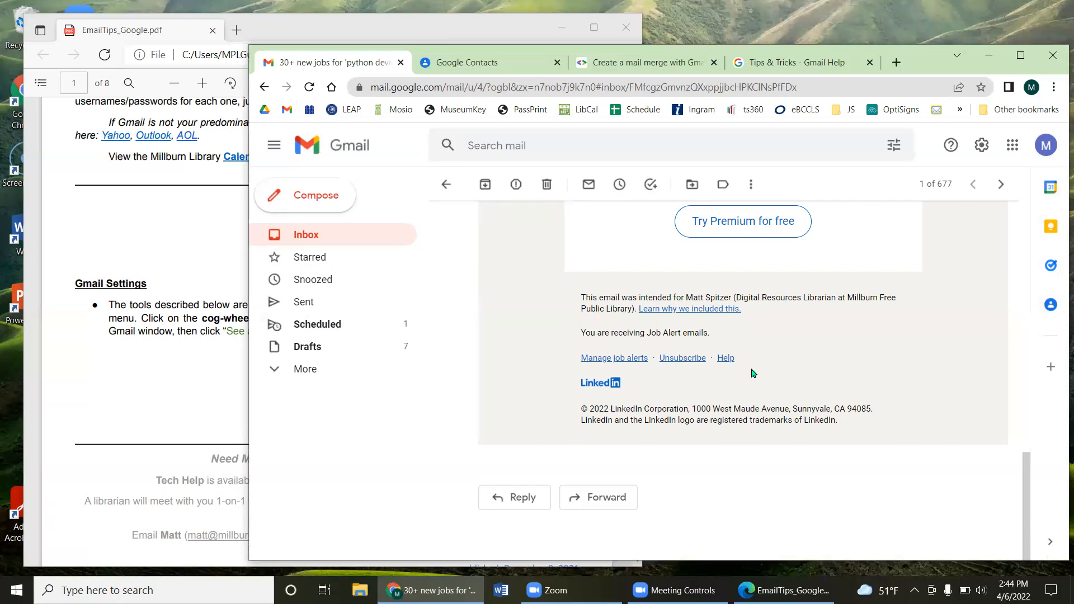
scroll(753, 373, up, 20)
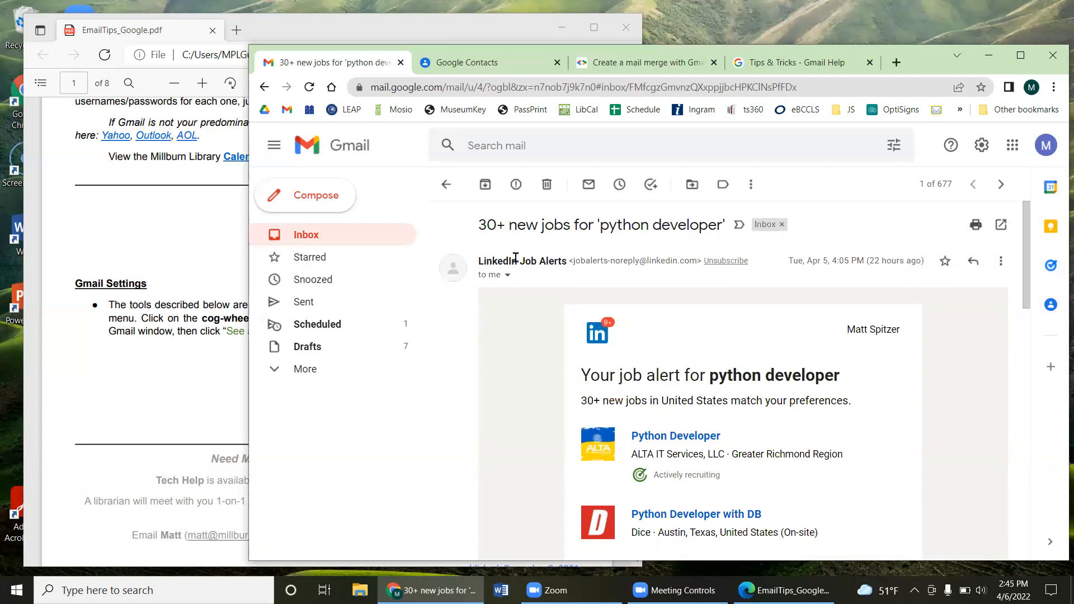
drag(498, 261, 665, 260)
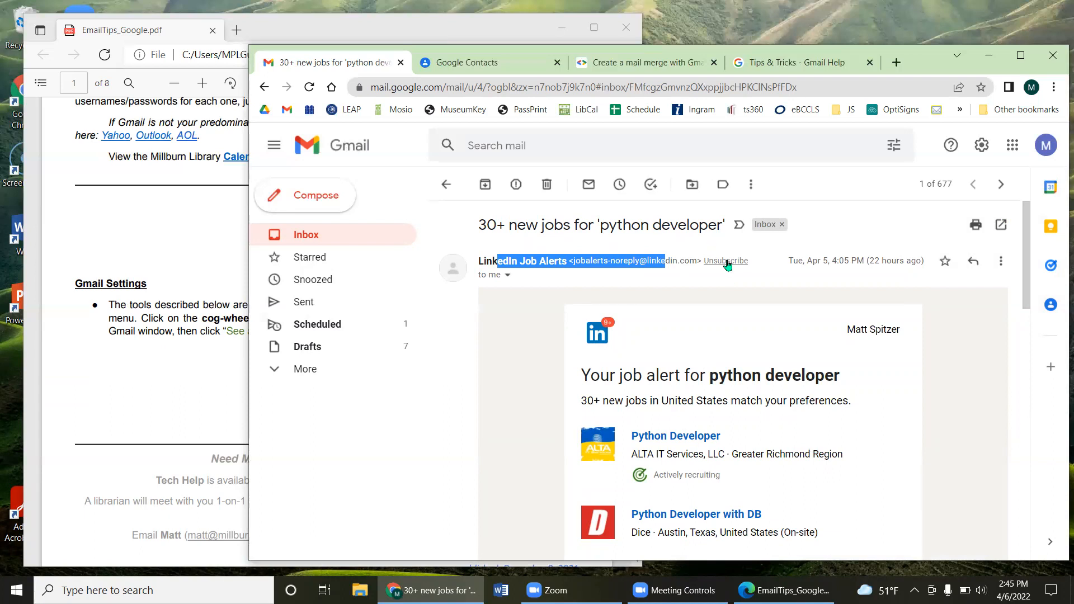
click(727, 262)
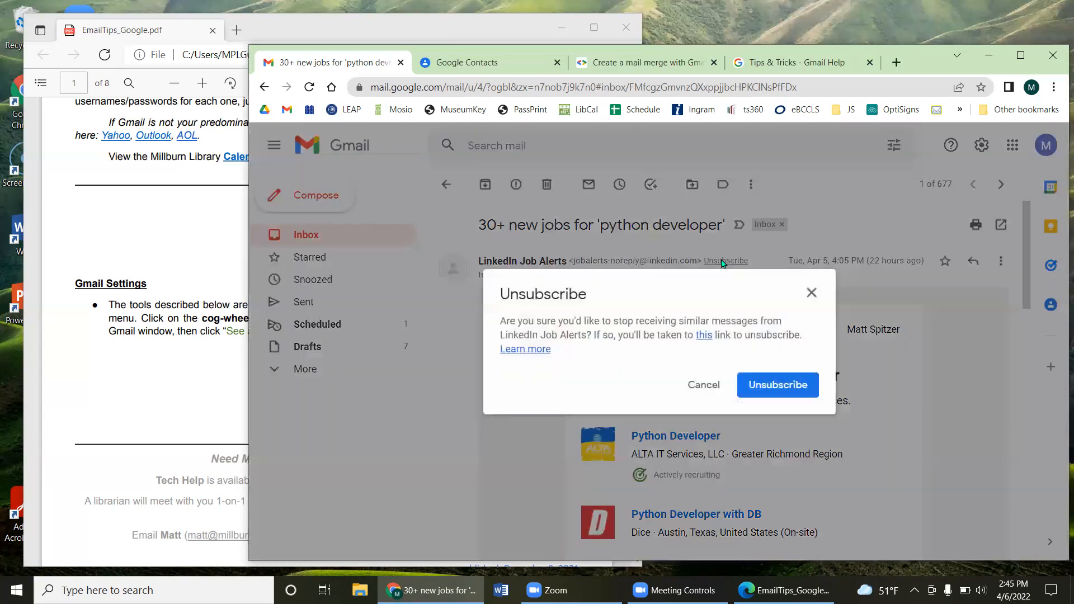
click(769, 386)
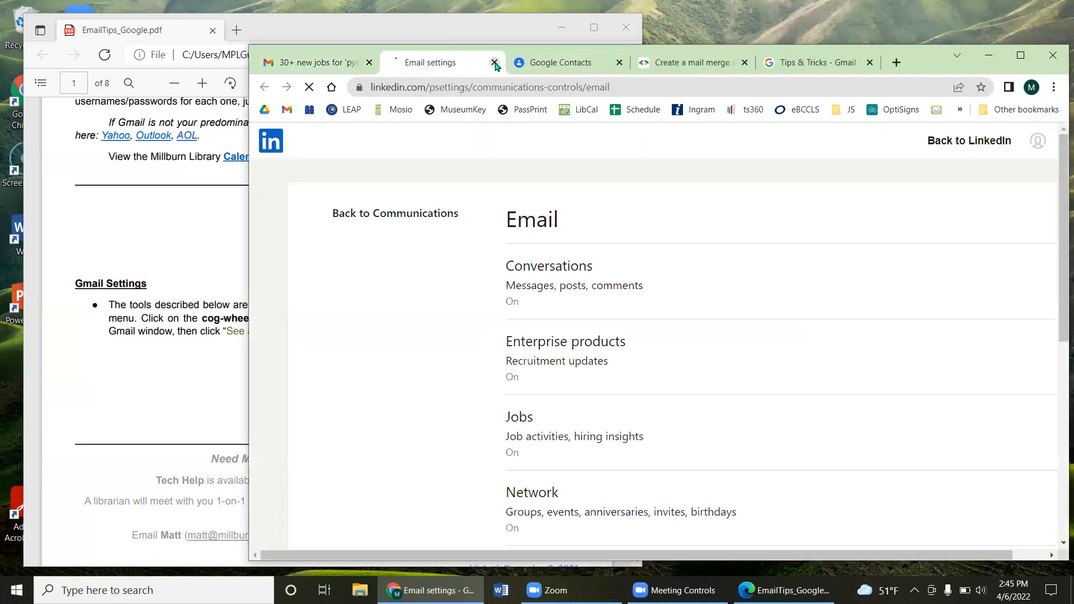
click(495, 63)
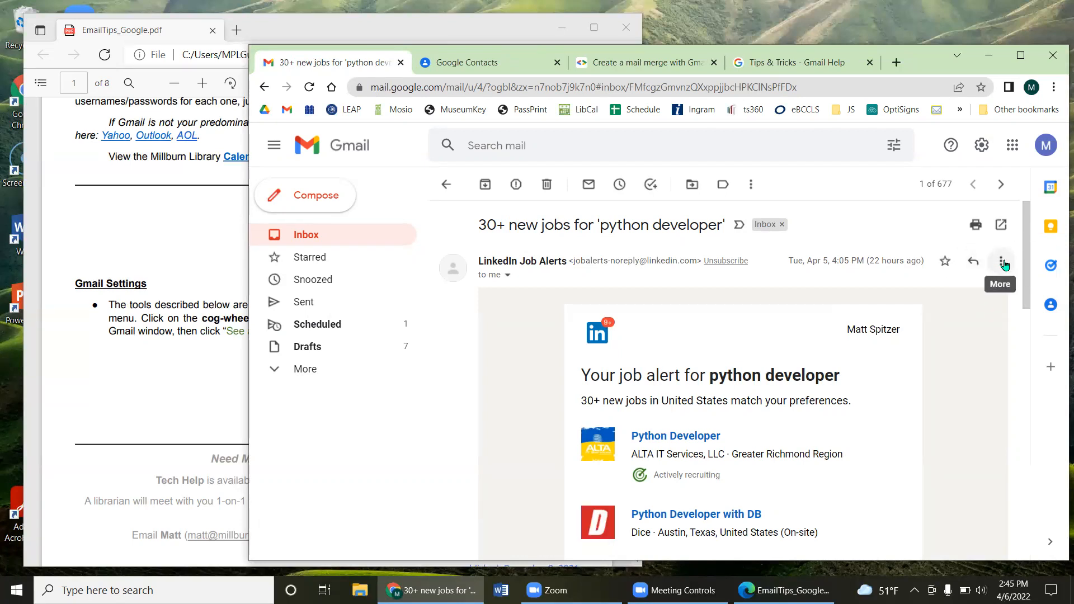
Step: Look over the job-alert email's More menu options, then return to the 677-message inbox list
click(1004, 266)
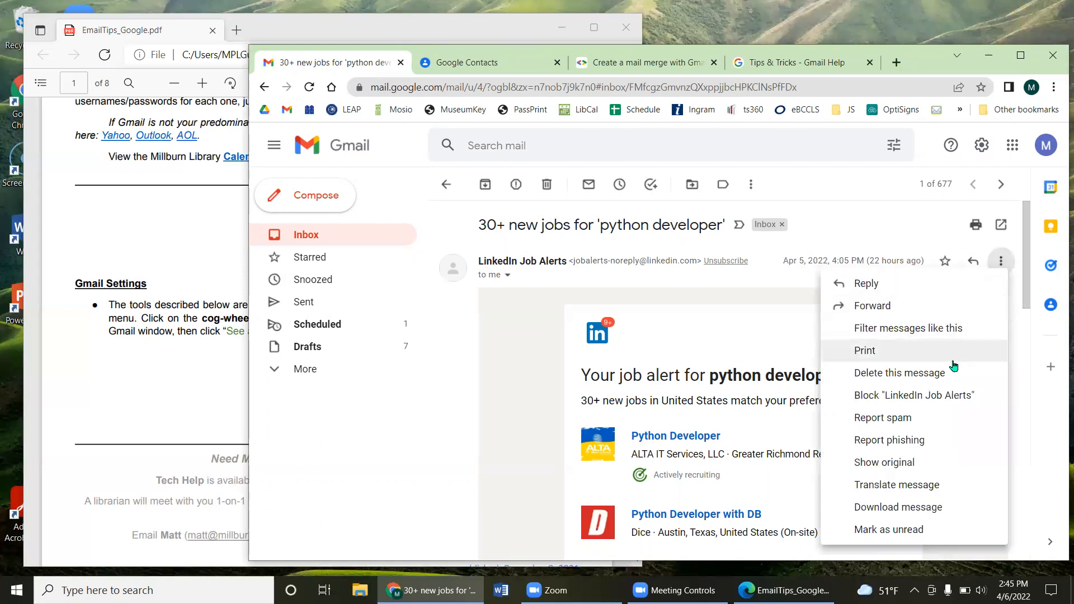
key(ctrl)
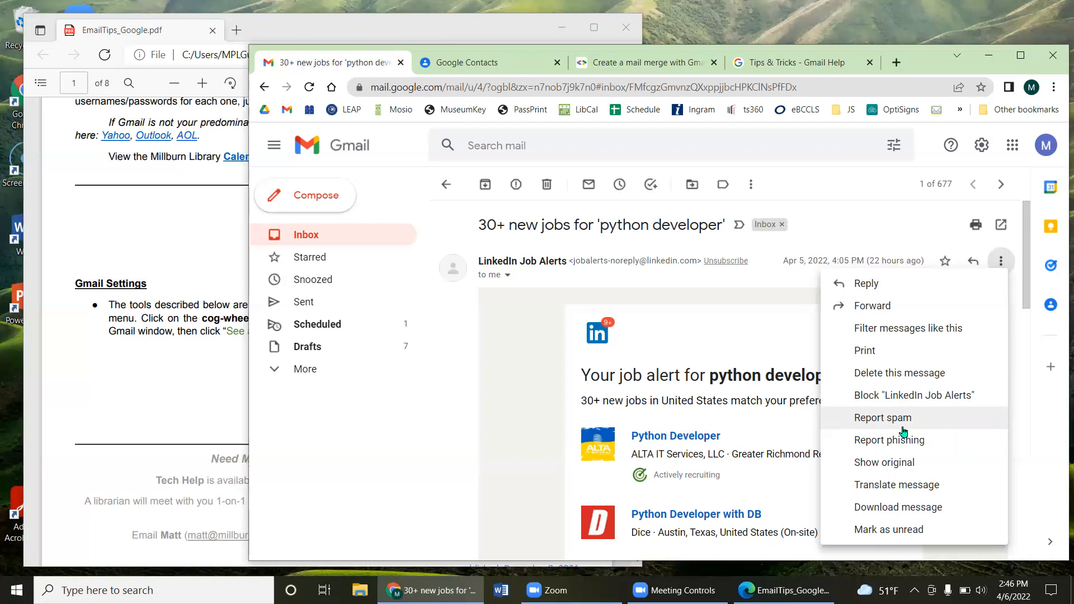
click(446, 184)
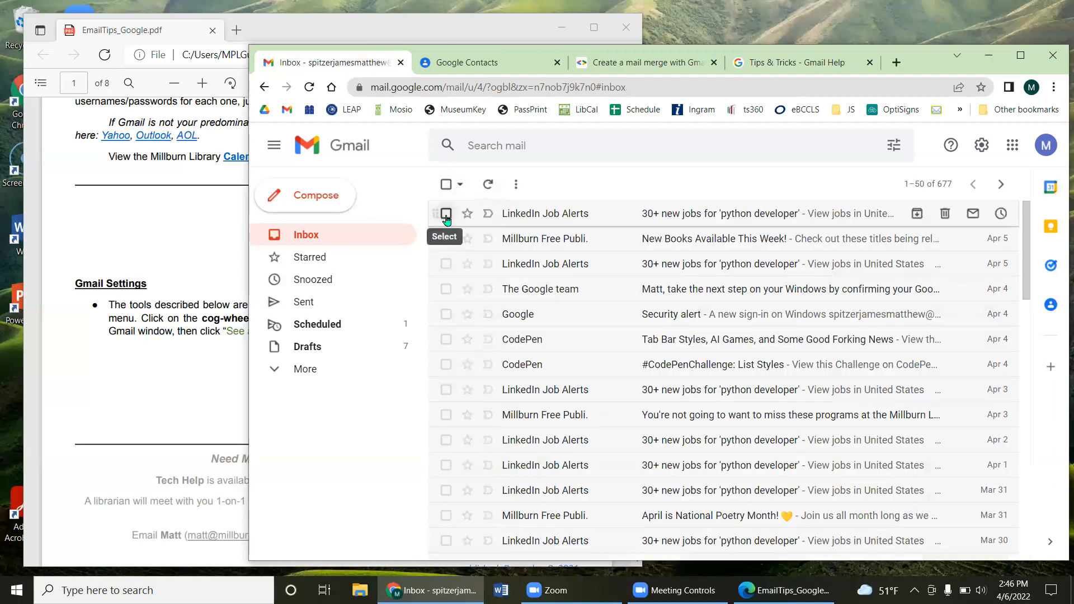
Step: Tick two LinkedIn Job Alerts messages, the Google team message and the Google Security alert
click(446, 213)
click(446, 264)
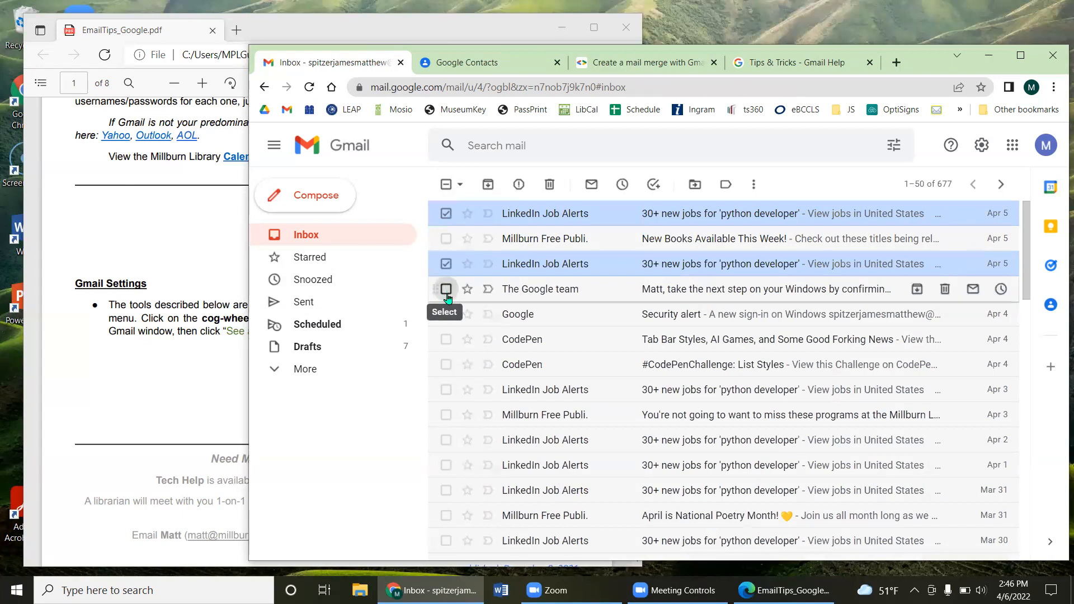
click(446, 289)
click(446, 315)
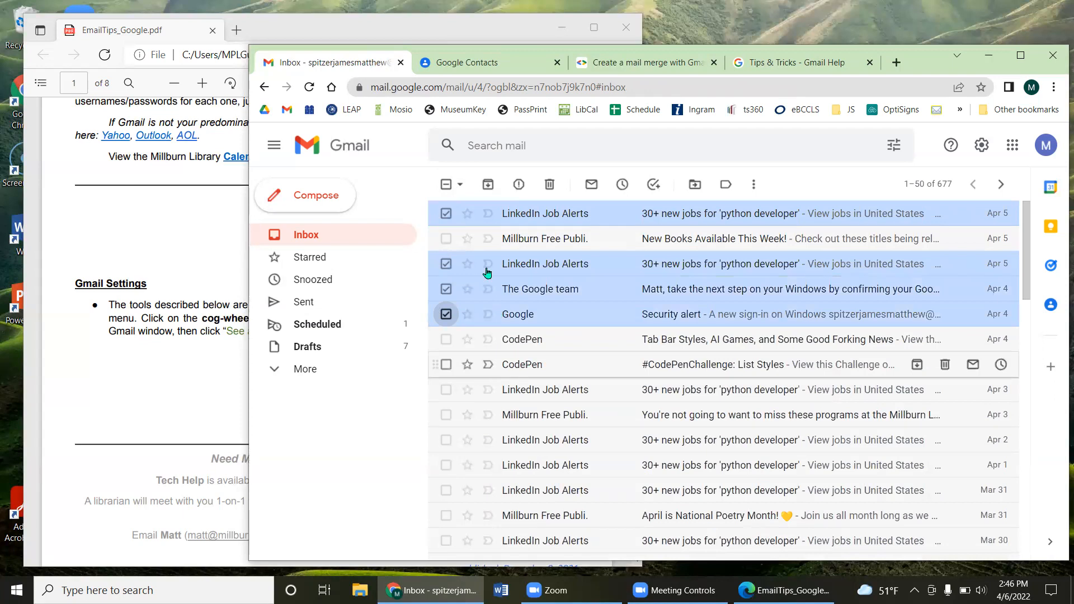
Step: Use advanced search to find all messages from linkedin
click(560, 158)
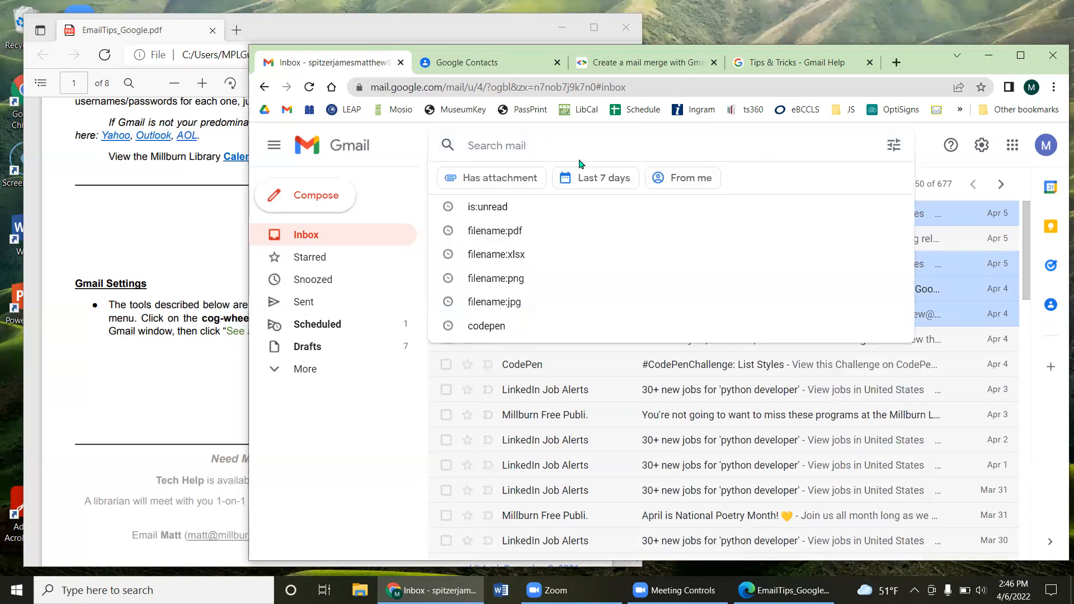
click(893, 145)
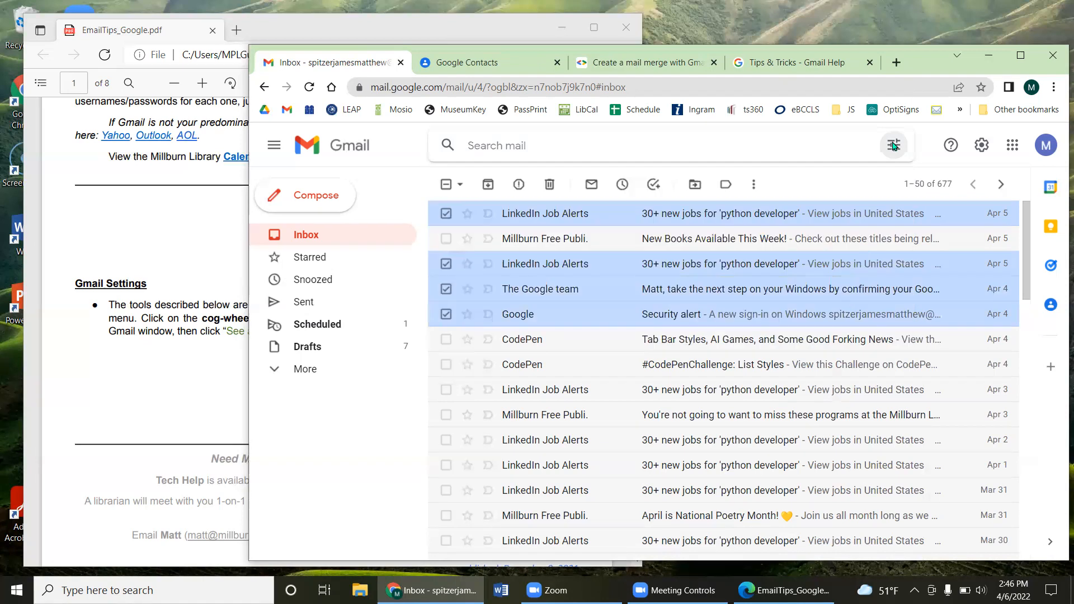
click(551, 214)
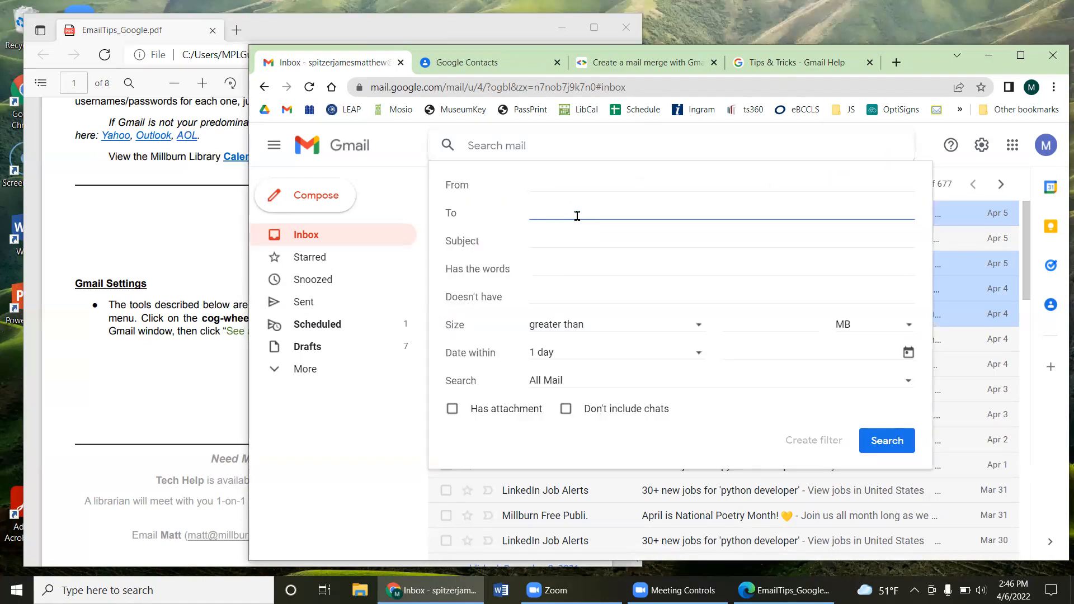
click(588, 179)
text(linkedin)
key(Return)
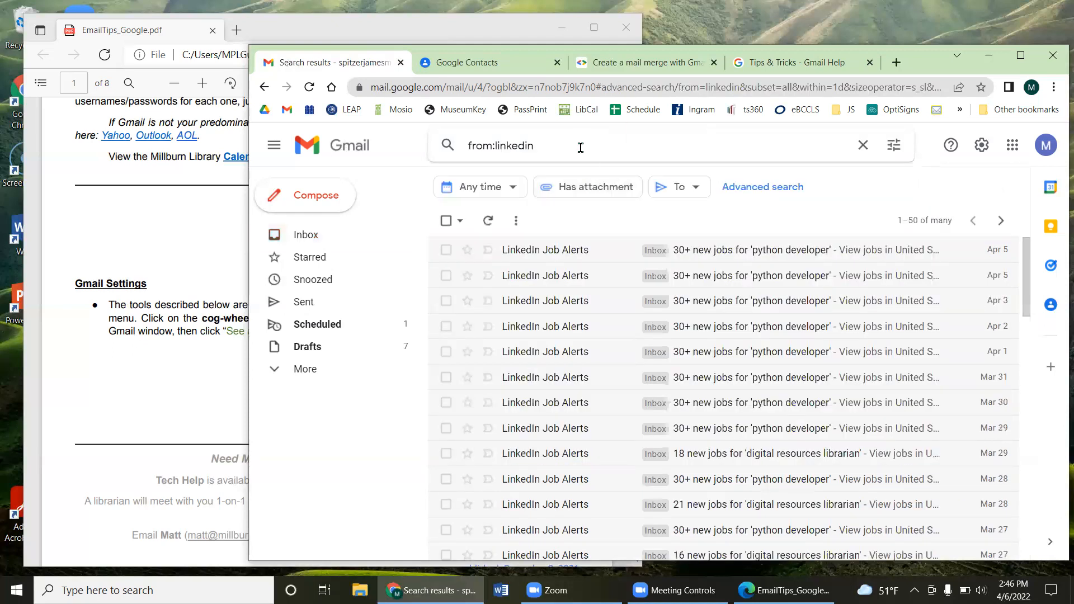
click(581, 147)
Step: Extend the search to 'from:linkedin OR google' and run it
text(OR)
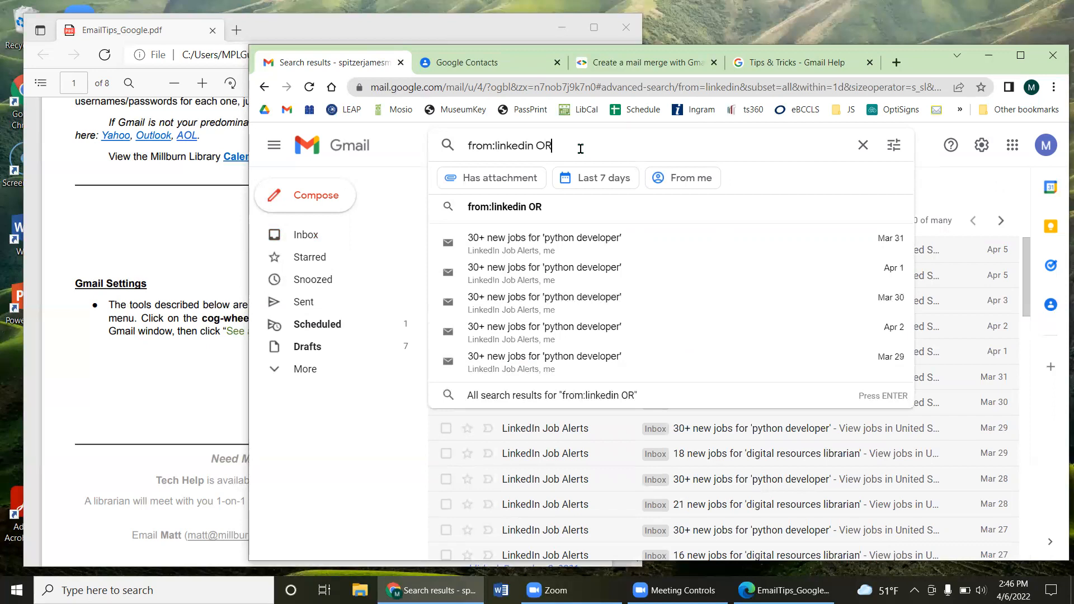
text( google)
key(Return)
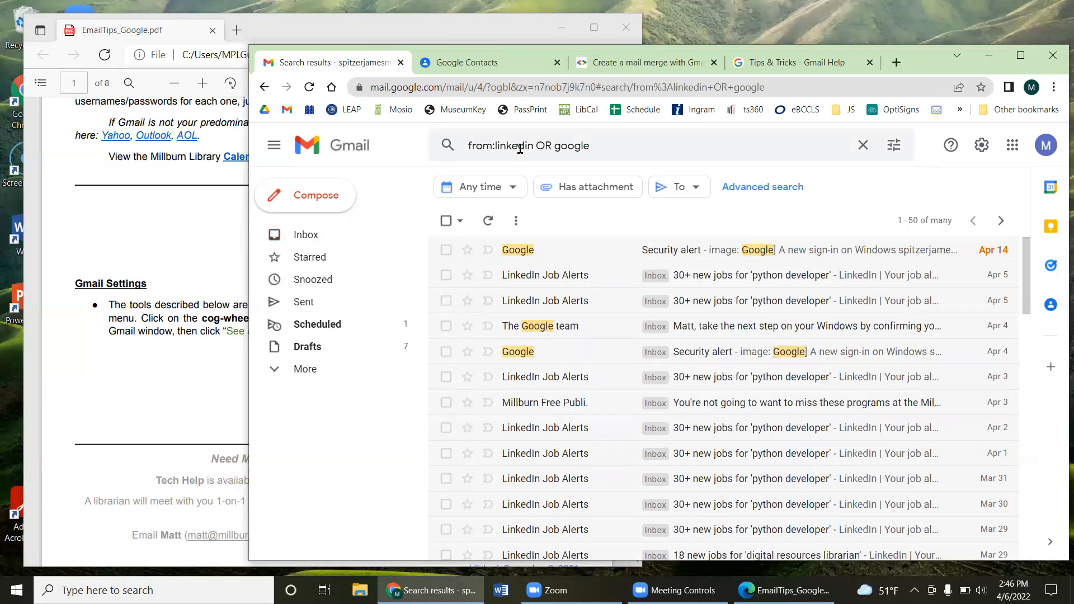
click(570, 146)
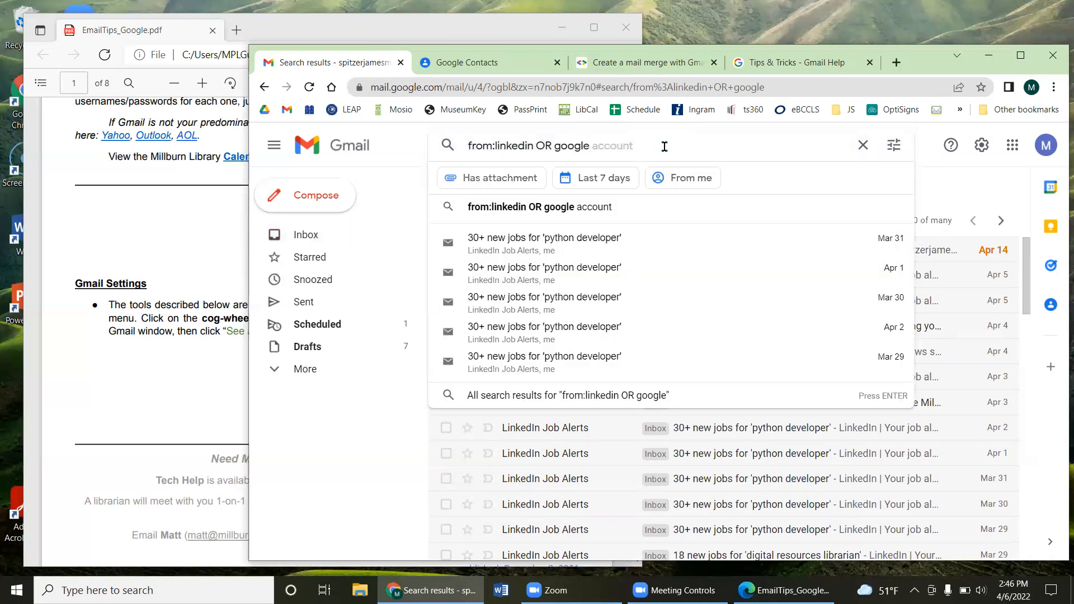
click(952, 181)
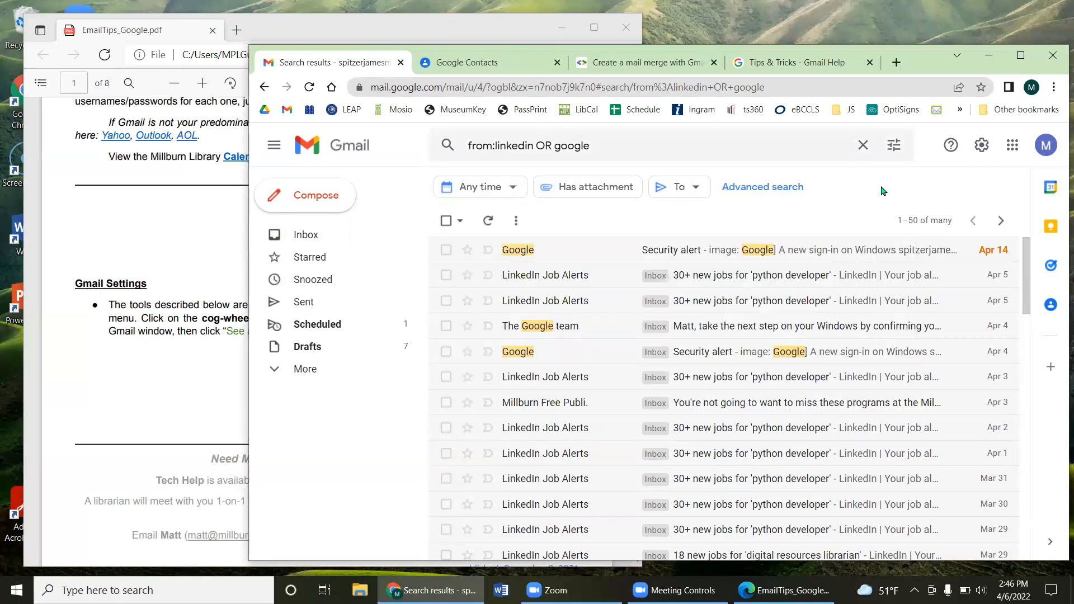
click(517, 222)
click(517, 222)
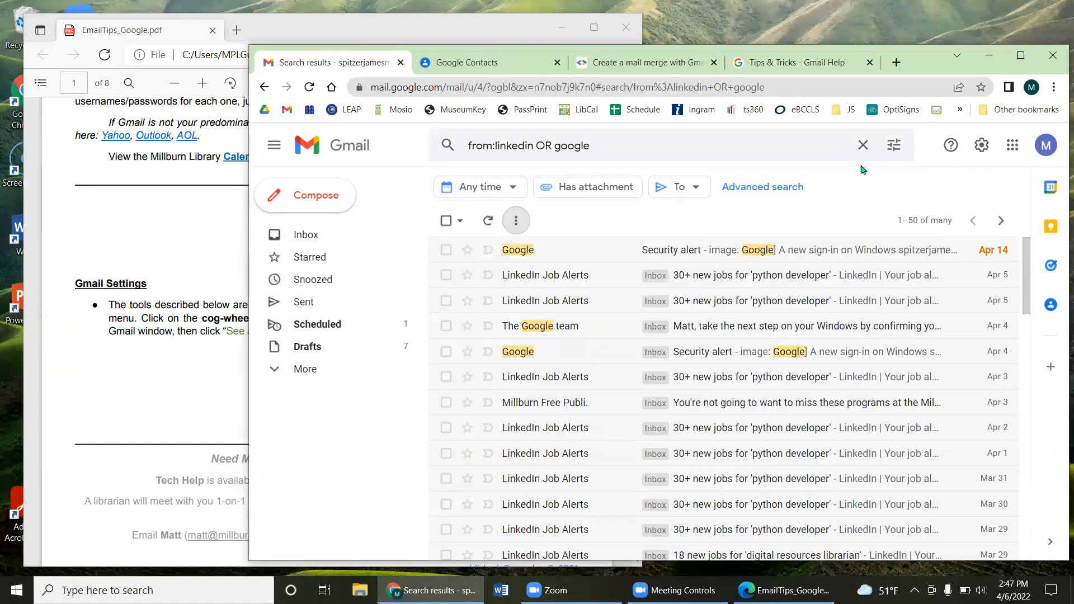
Step: Select all 50 conversations on the results page and bring up the More actions list
click(893, 146)
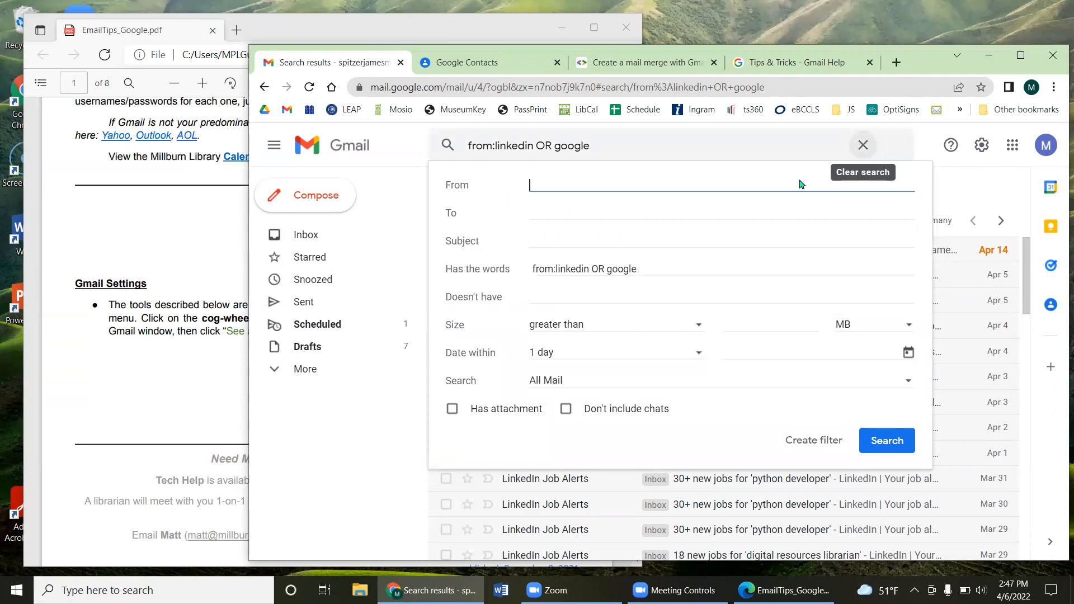
click(956, 177)
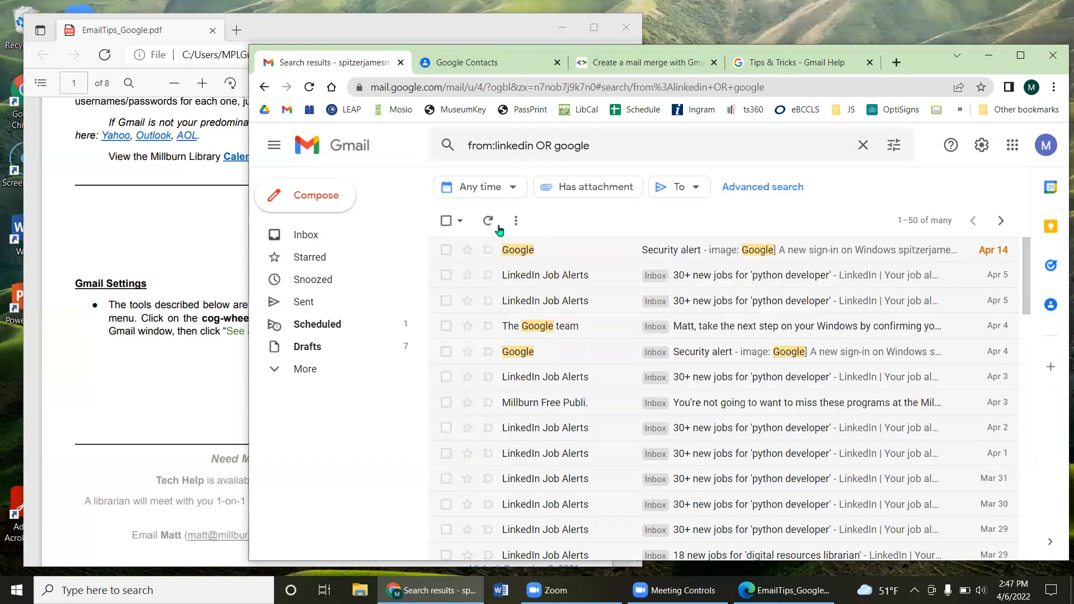
click(445, 221)
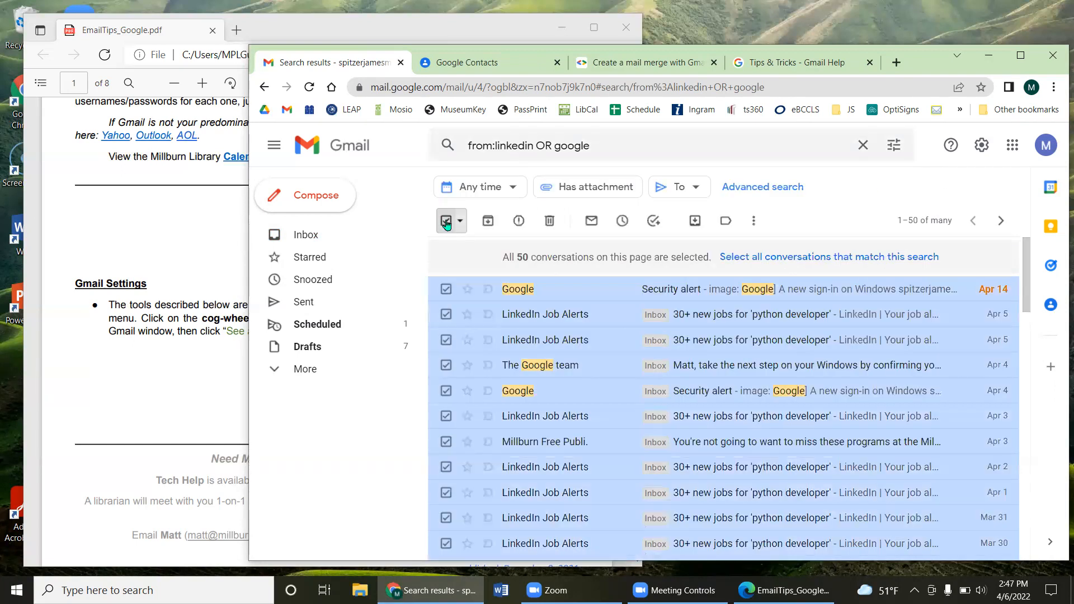
click(754, 221)
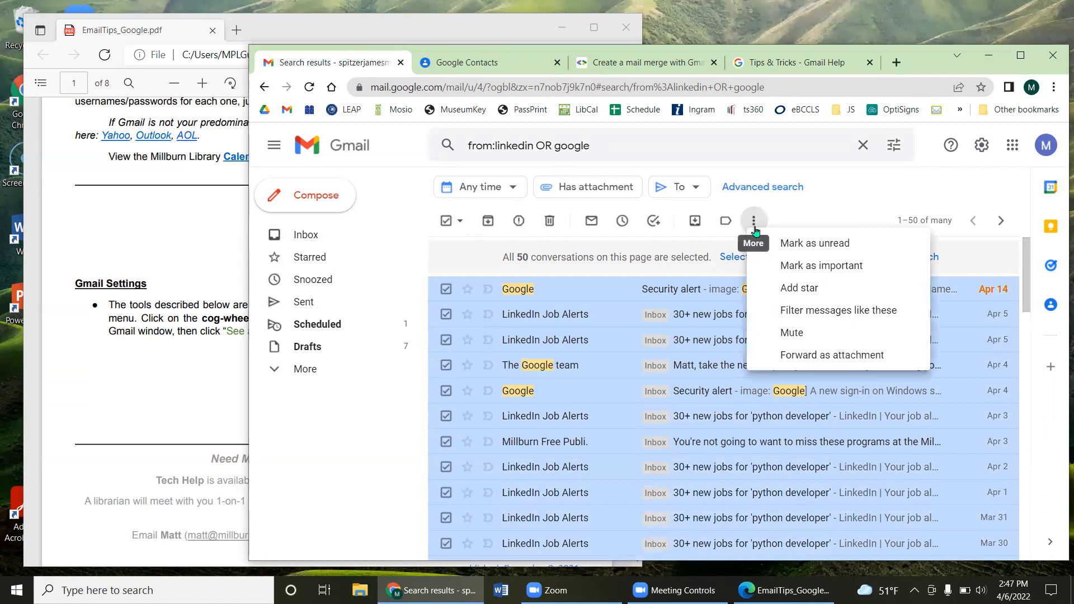
click(754, 228)
click(755, 228)
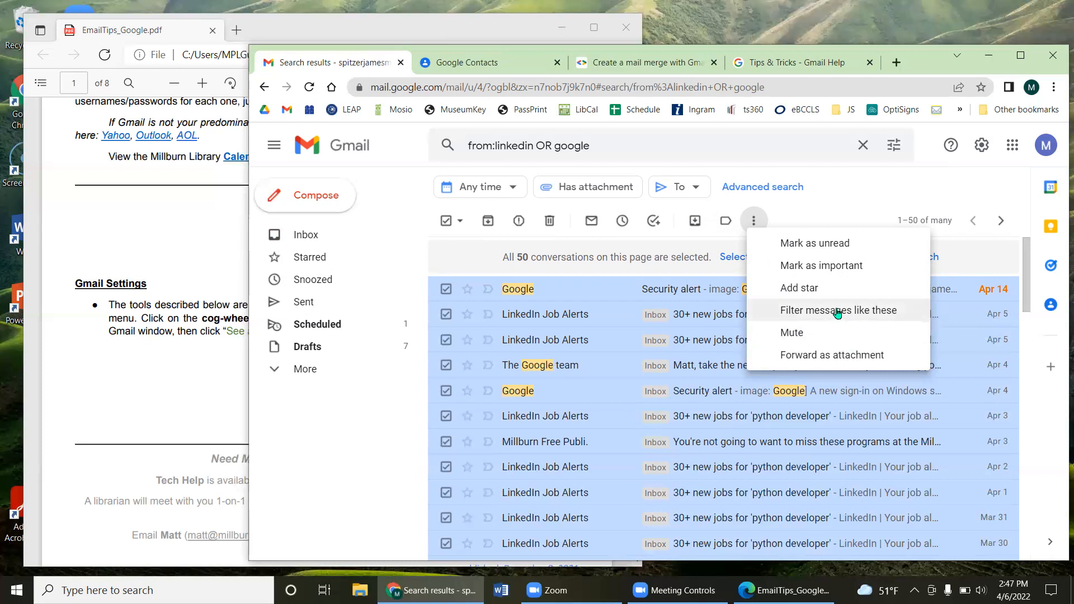
Step: Start a filter like the selected messages, reviewing its sender addresses and '30+ new jobs' subject
click(905, 317)
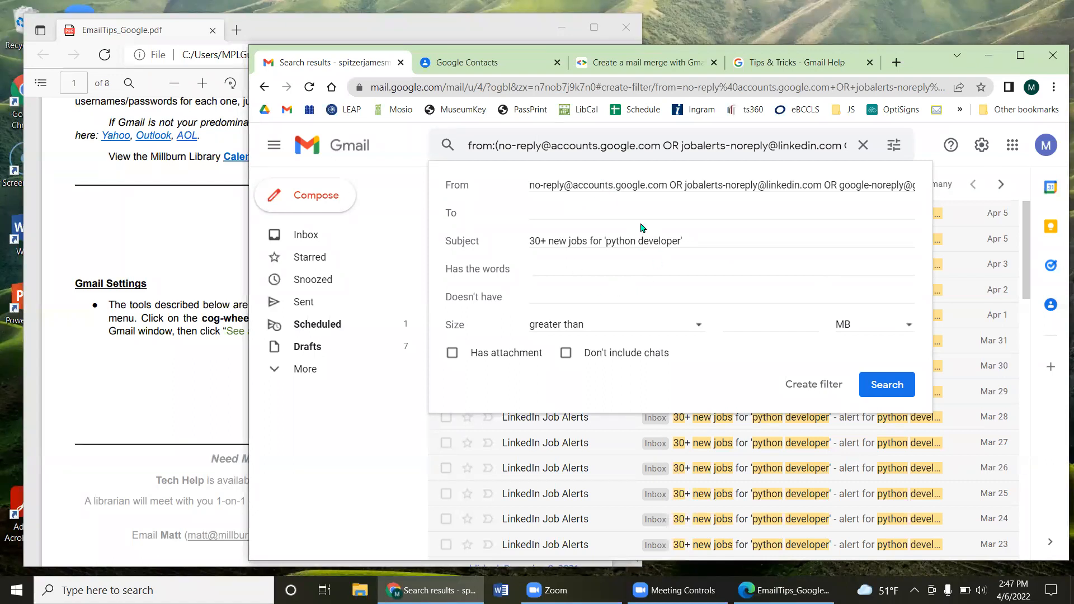
drag(542, 186, 700, 185)
click(732, 184)
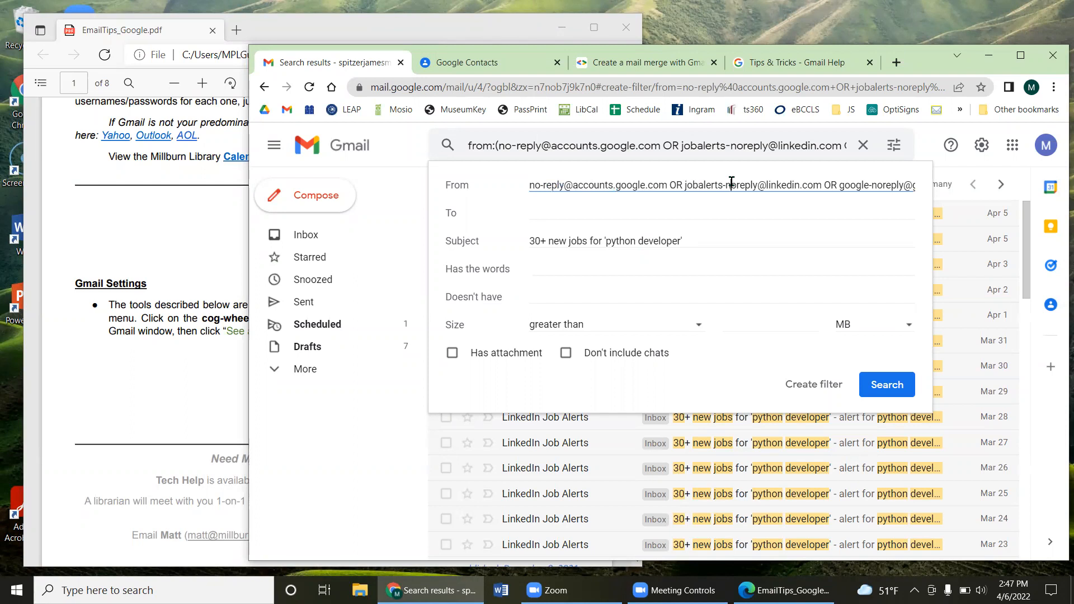
drag(633, 186, 579, 185)
drag(703, 185, 930, 186)
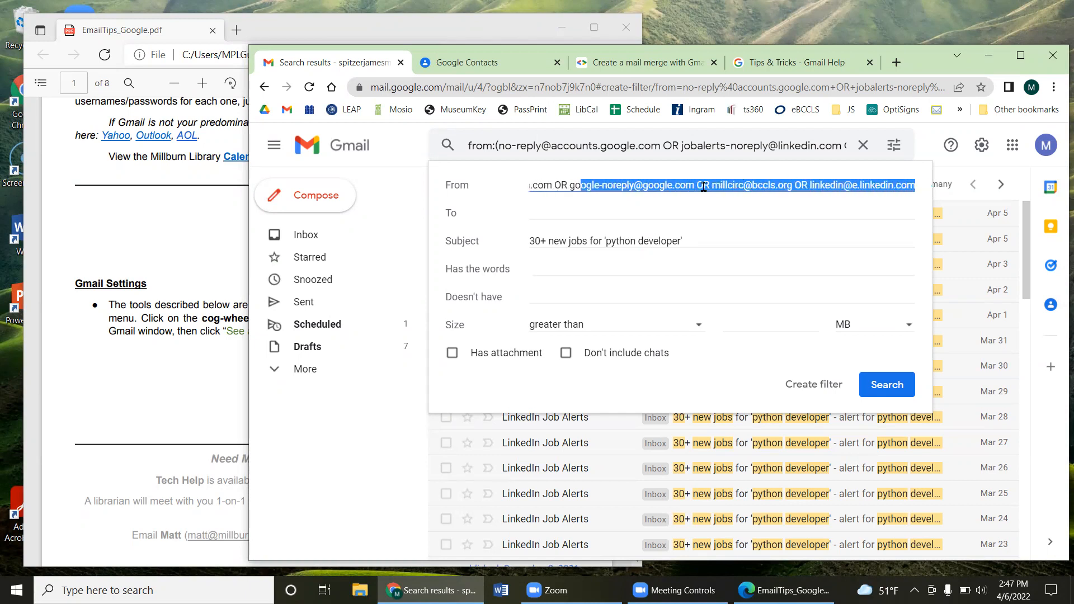
click(851, 185)
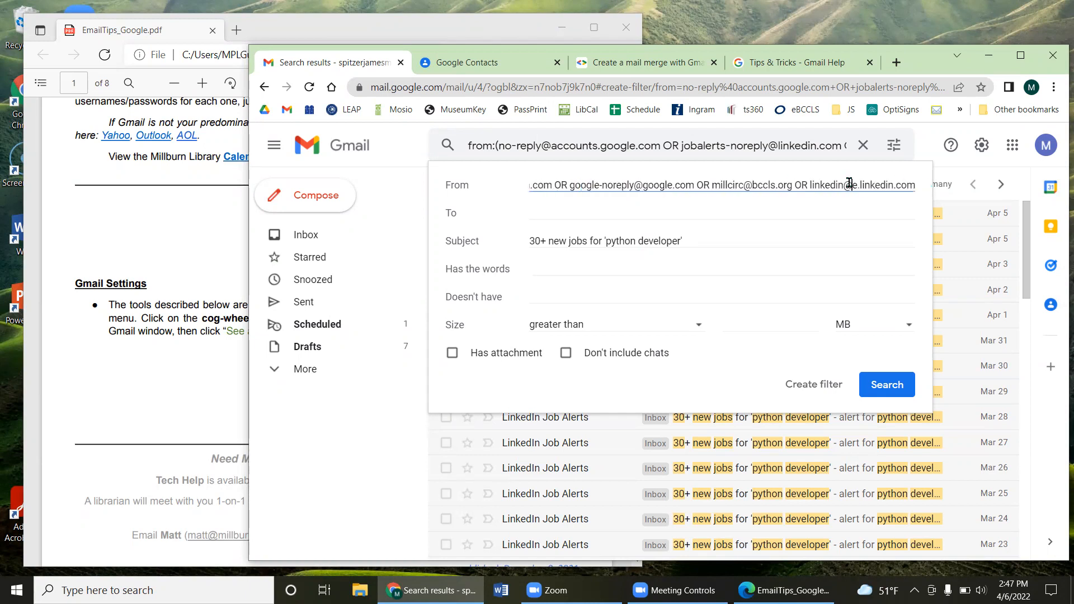
click(747, 207)
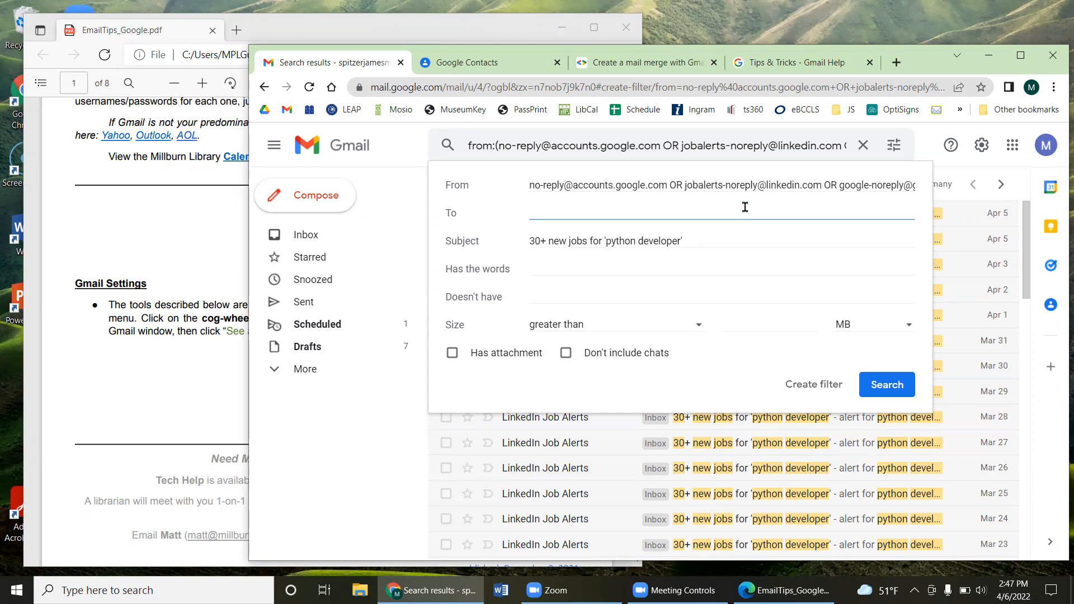
drag(699, 242, 524, 242)
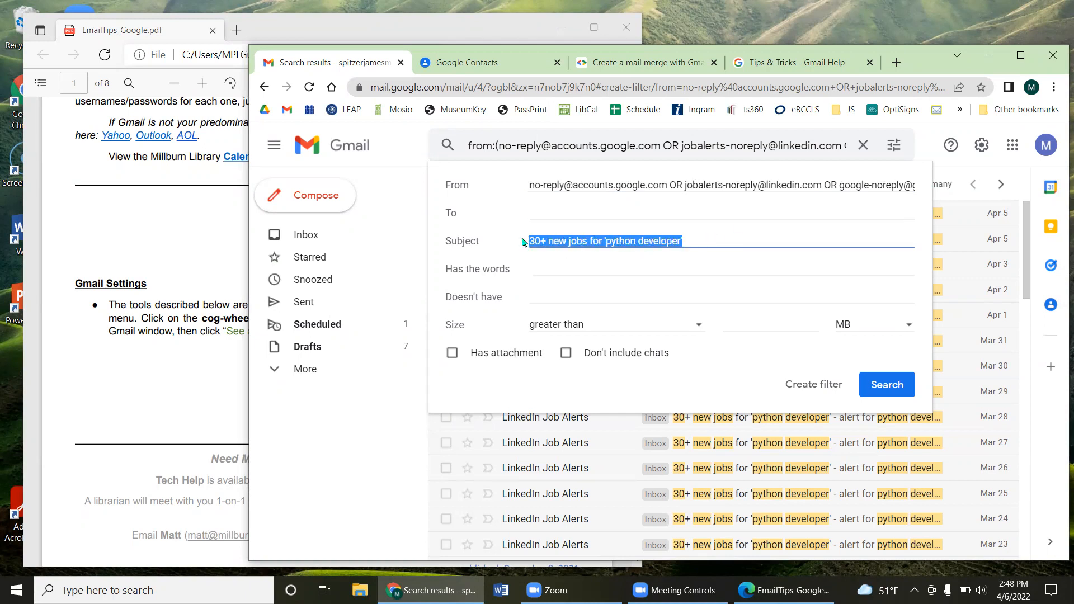
click(810, 392)
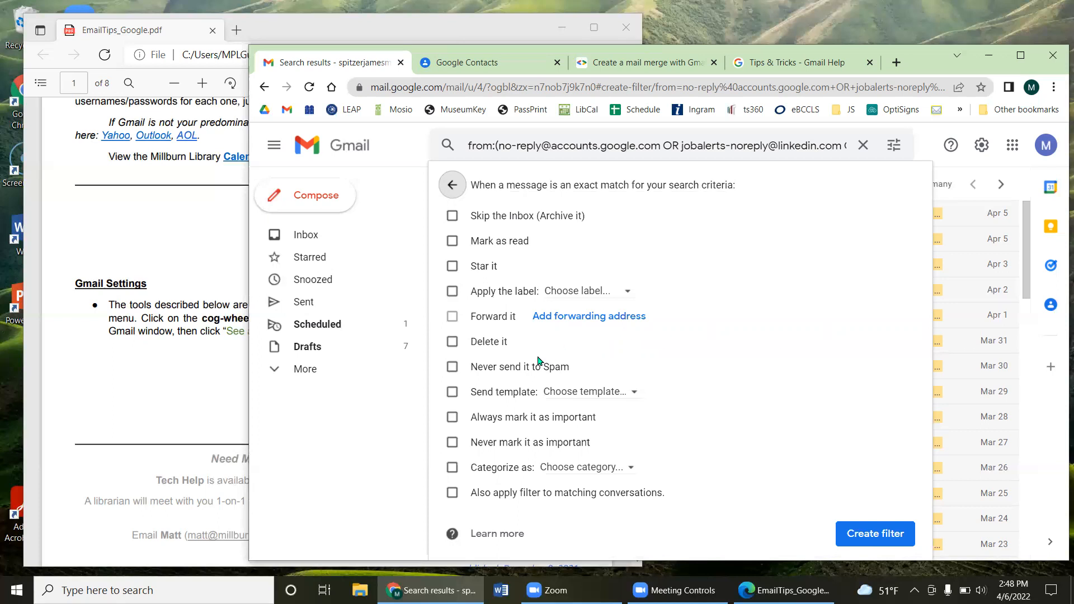
Step: Tick Mark as read and Skip the Inbox for the filter, then close it unsaved
click(452, 342)
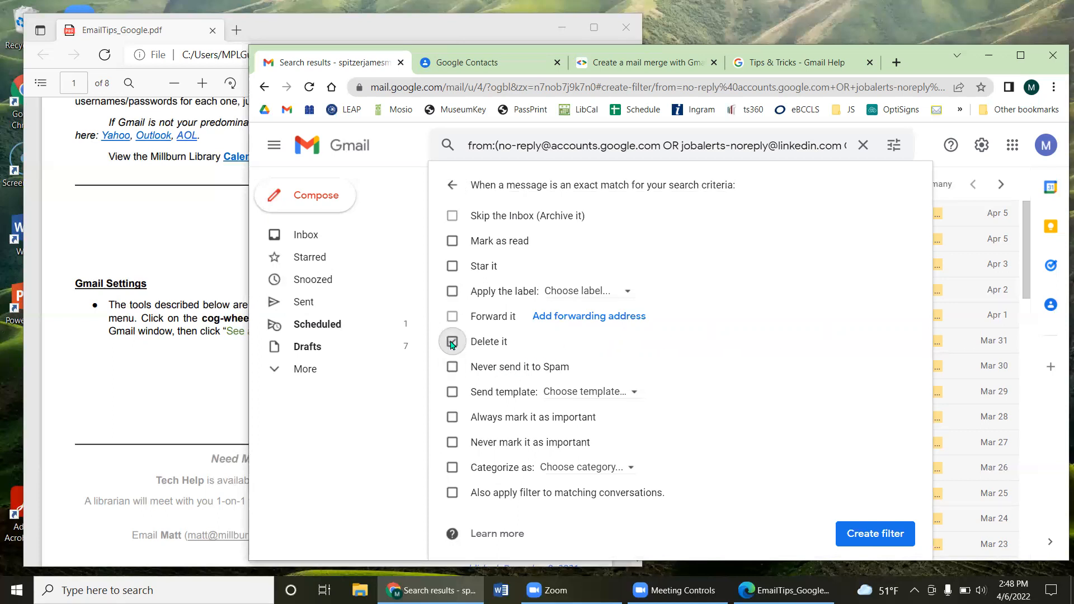
click(453, 330)
click(453, 241)
click(453, 217)
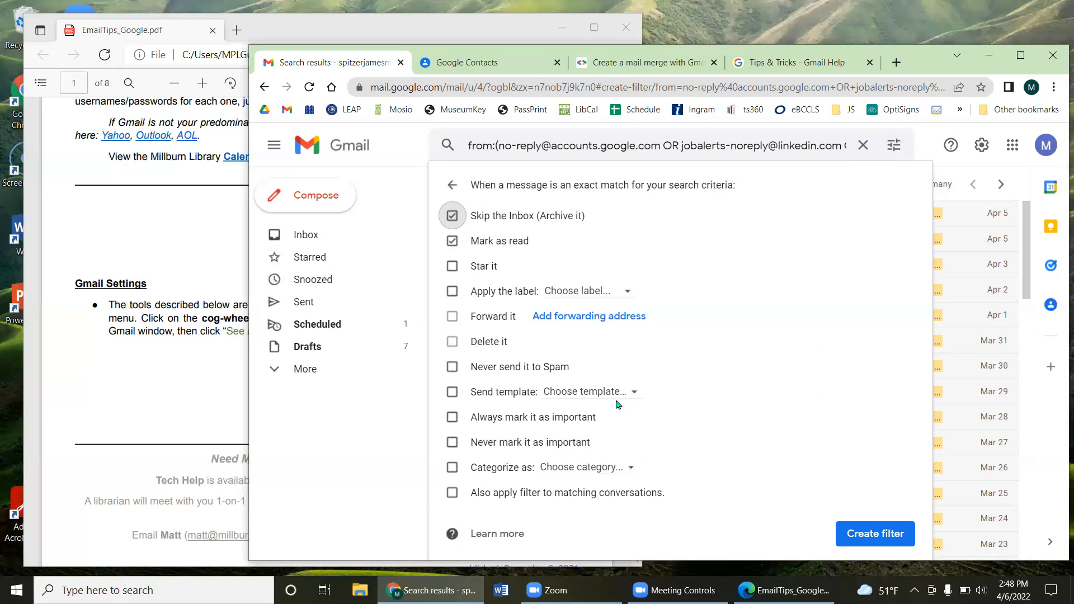
click(926, 144)
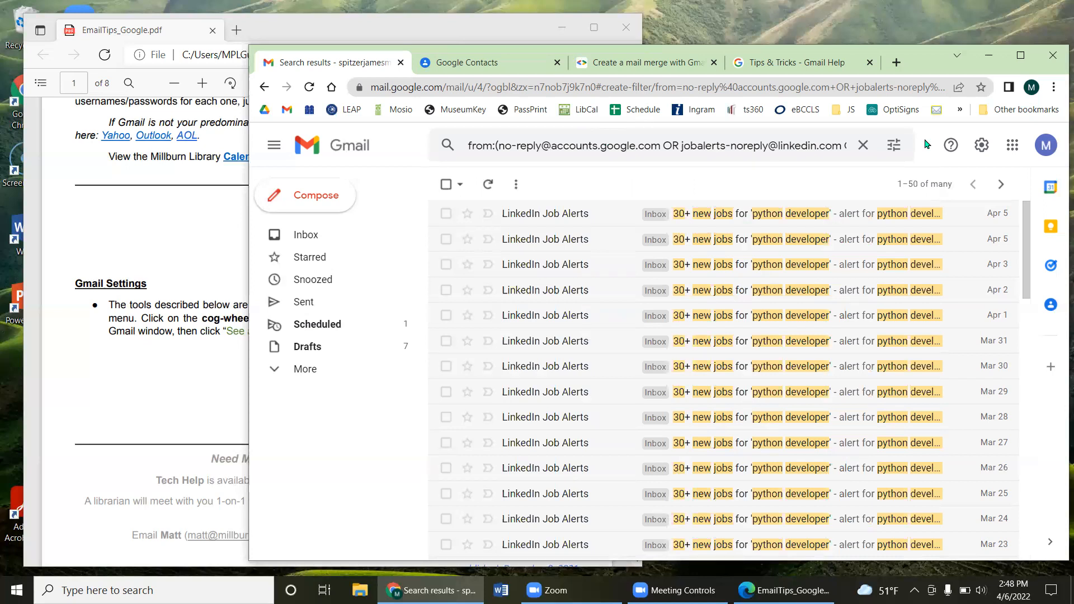
Step: Clear the search and go to Settings > Filters and Blocked Addresses to create a new filter
click(863, 145)
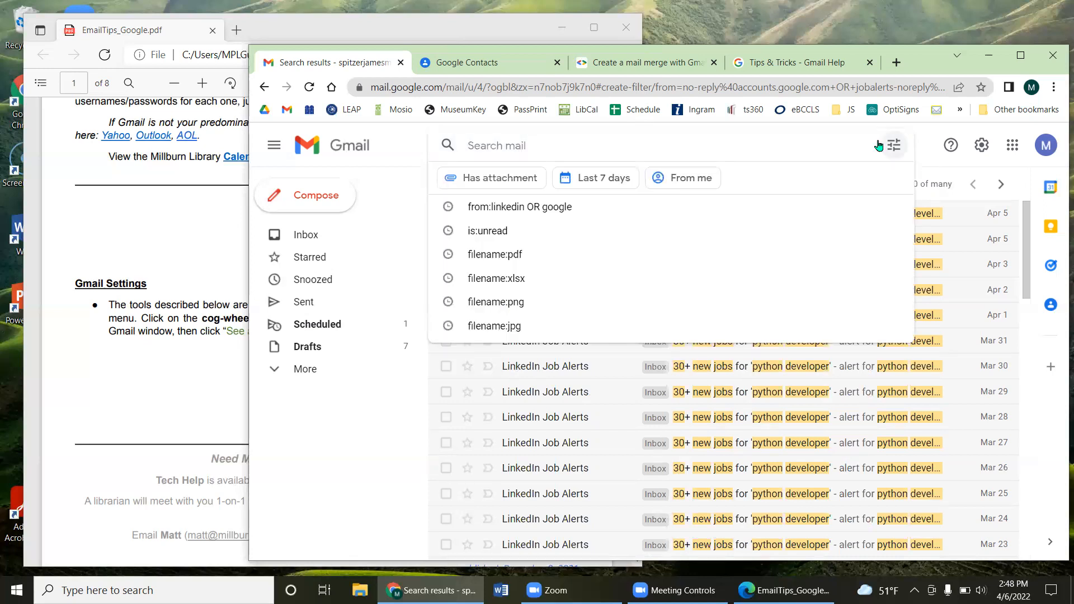
click(931, 144)
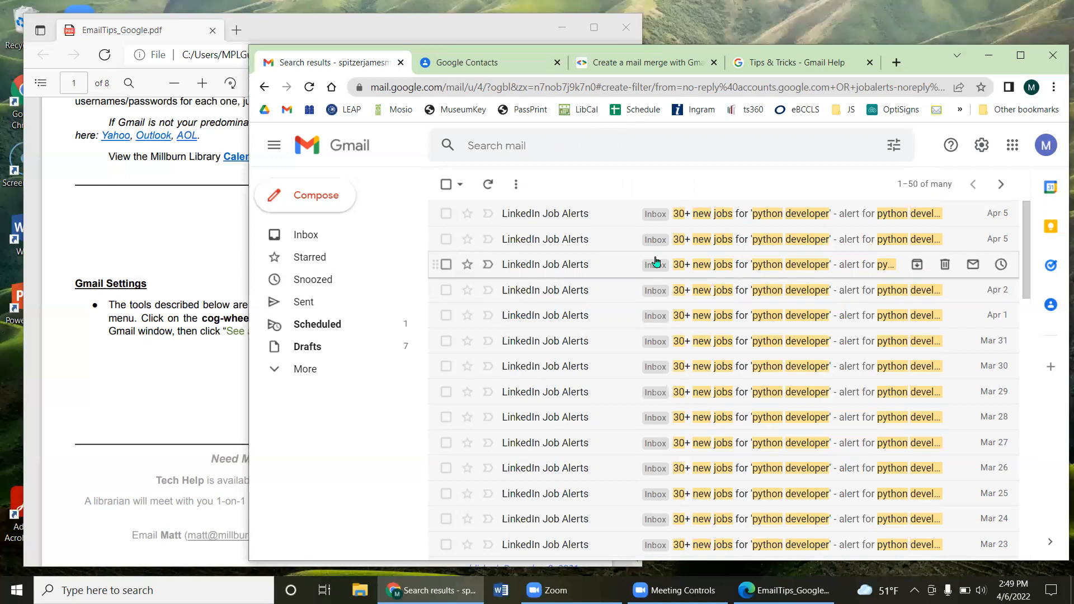
click(983, 147)
click(960, 216)
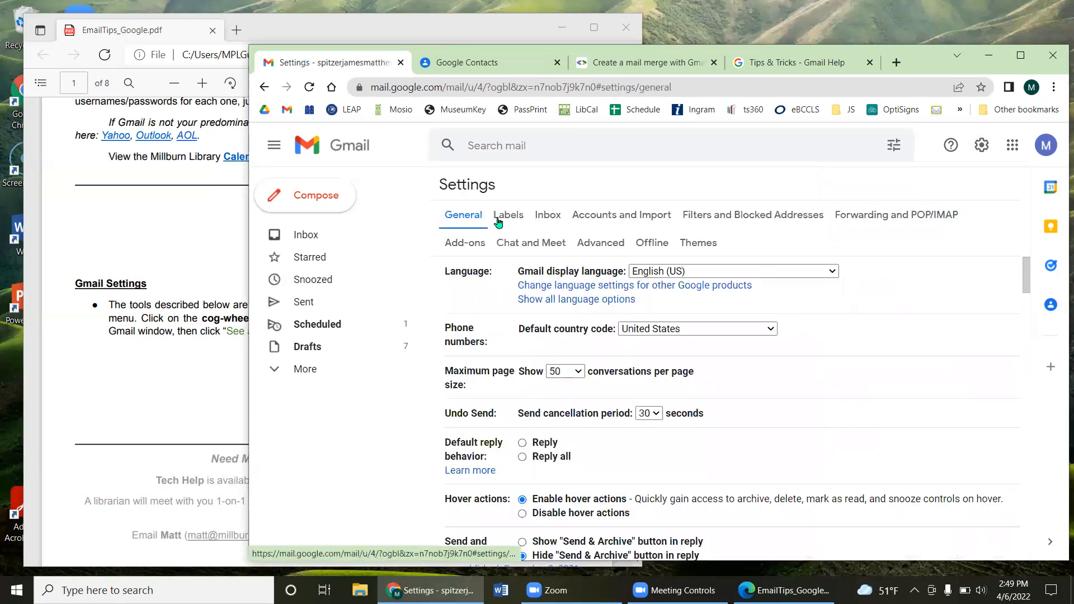
key(ctrl)
key(ctrl)
click(696, 216)
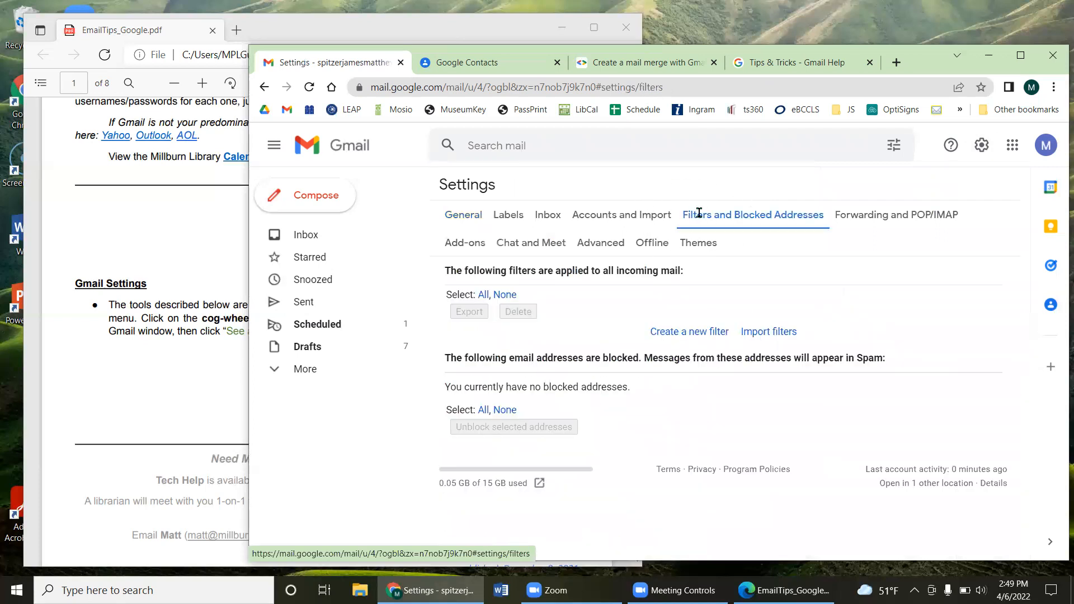
click(684, 334)
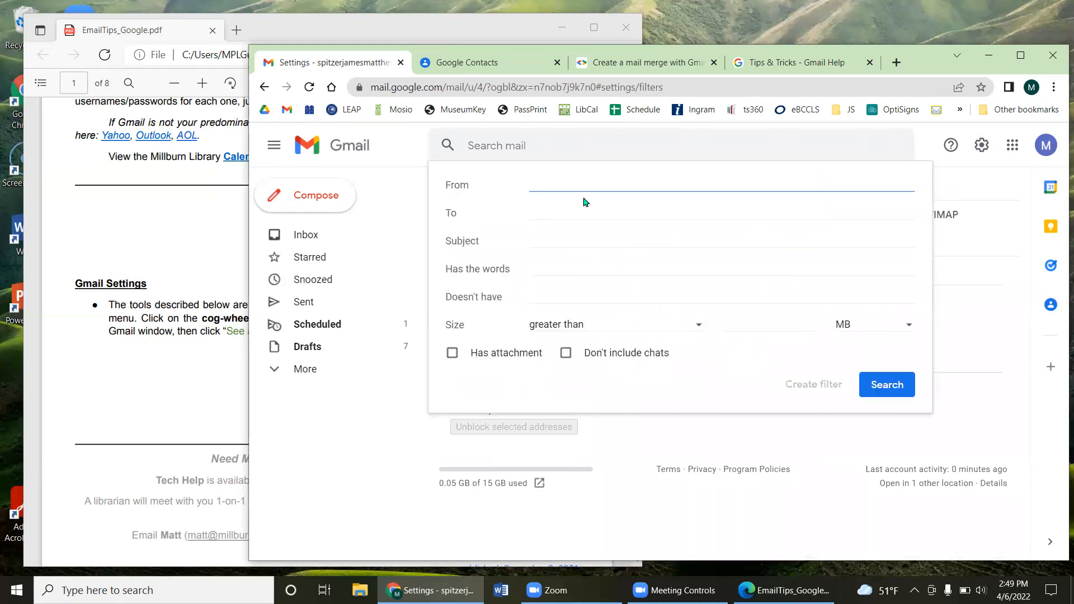
Step: Set the library's sender address as the From criterion, dropping the 'New Books' subject, and continue
click(549, 205)
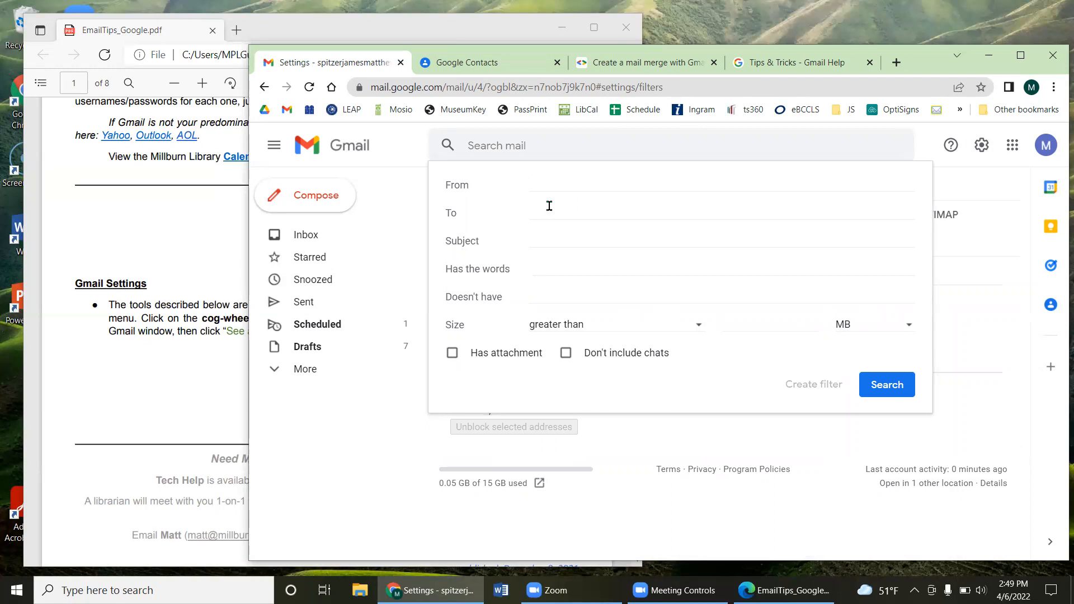
click(549, 211)
click(554, 187)
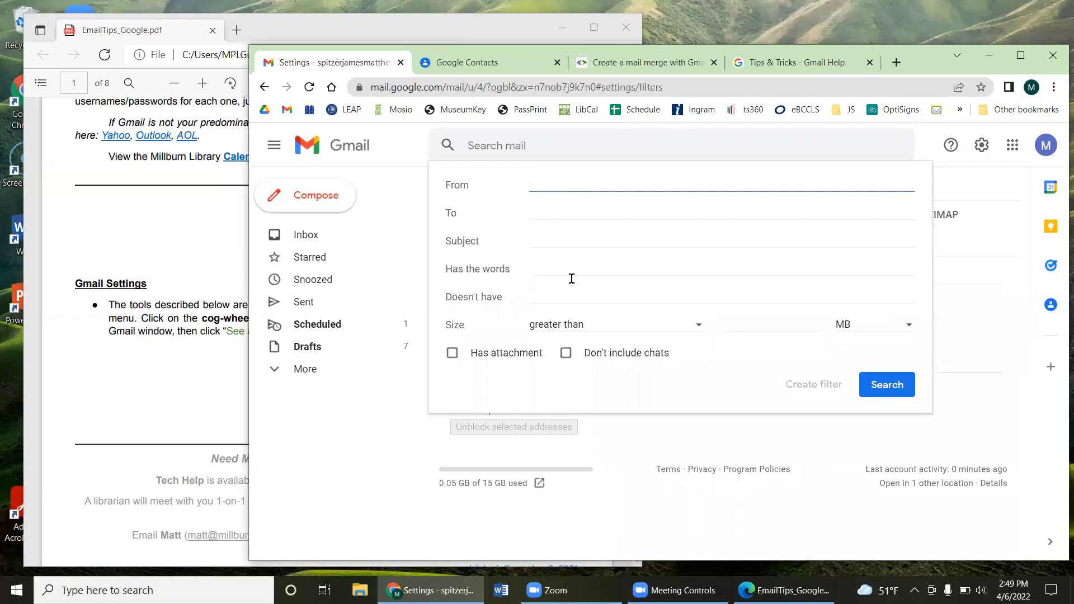
click(556, 237)
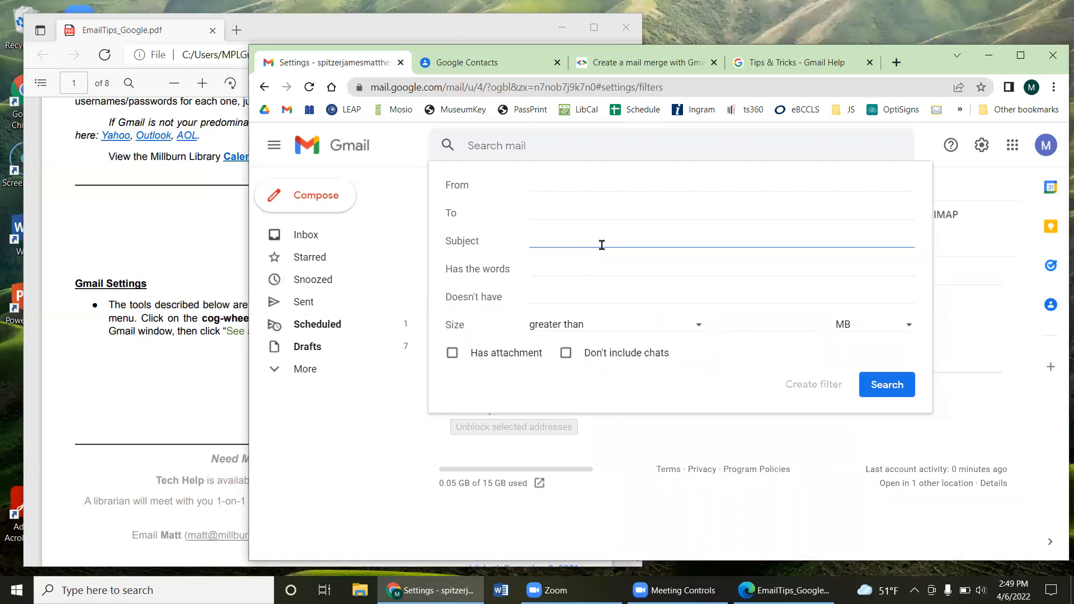
text("New Books")
click(571, 182)
drag(597, 241, 505, 227)
key(BackSpace)
drag(640, 180, 525, 183)
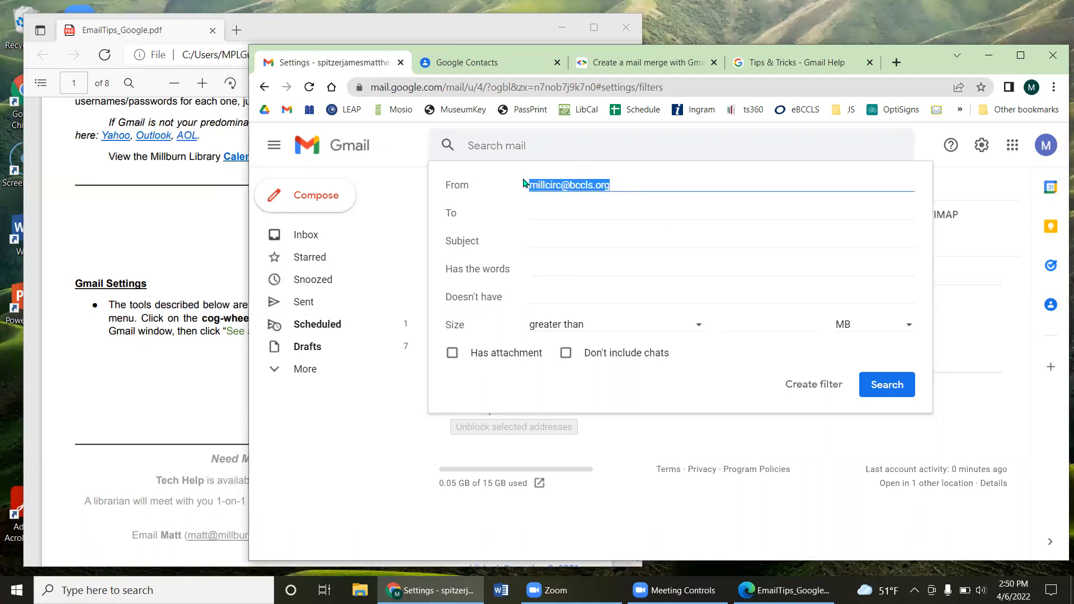
click(812, 390)
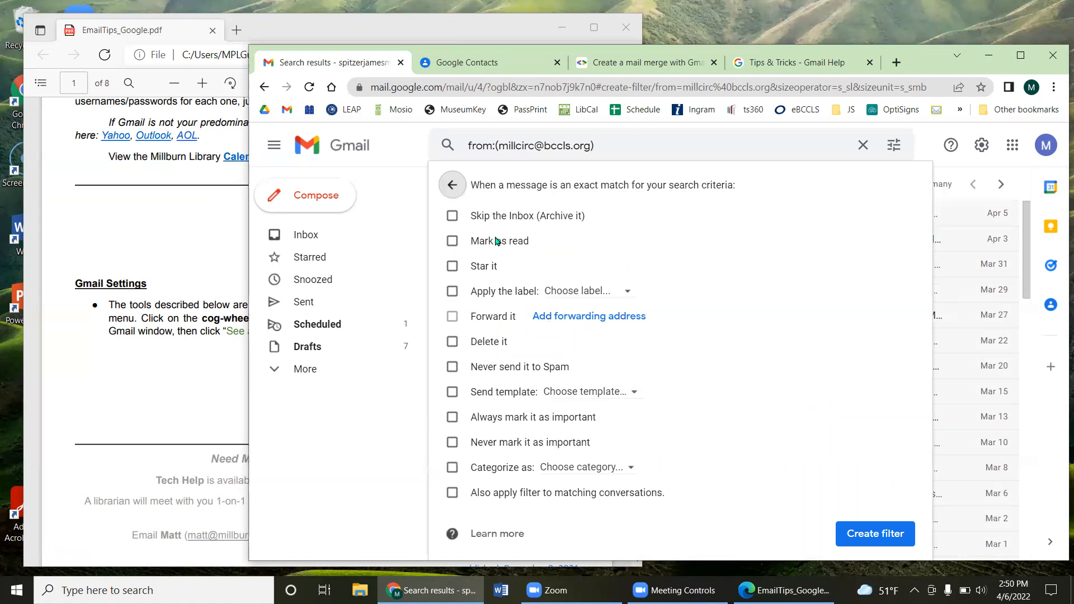
Step: Tick Mark as read, Skip the Inbox and Apply the label, then abandon the filter
click(453, 241)
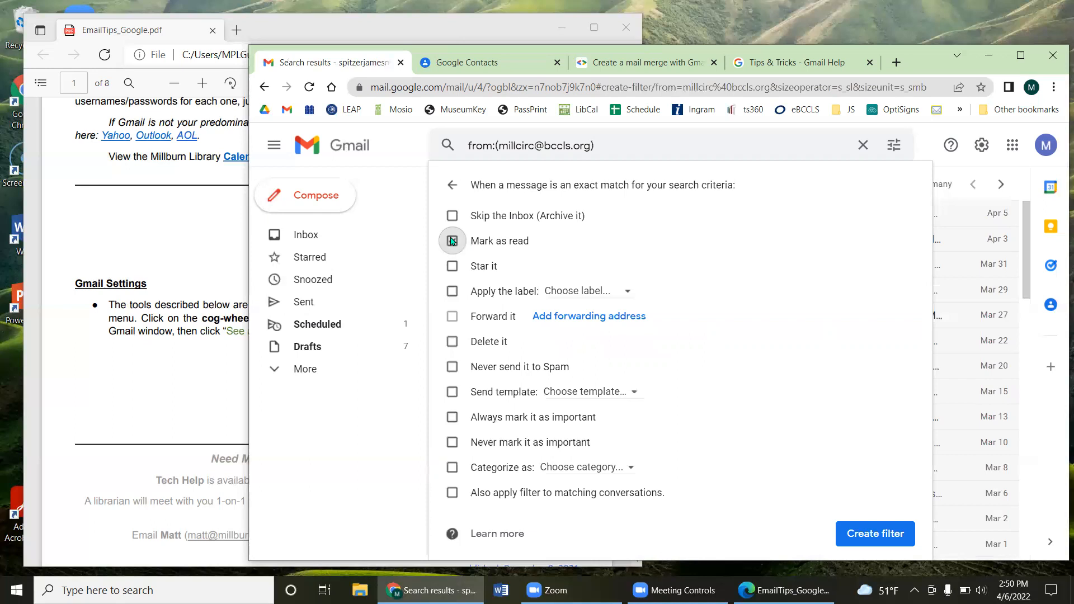
click(453, 217)
click(453, 293)
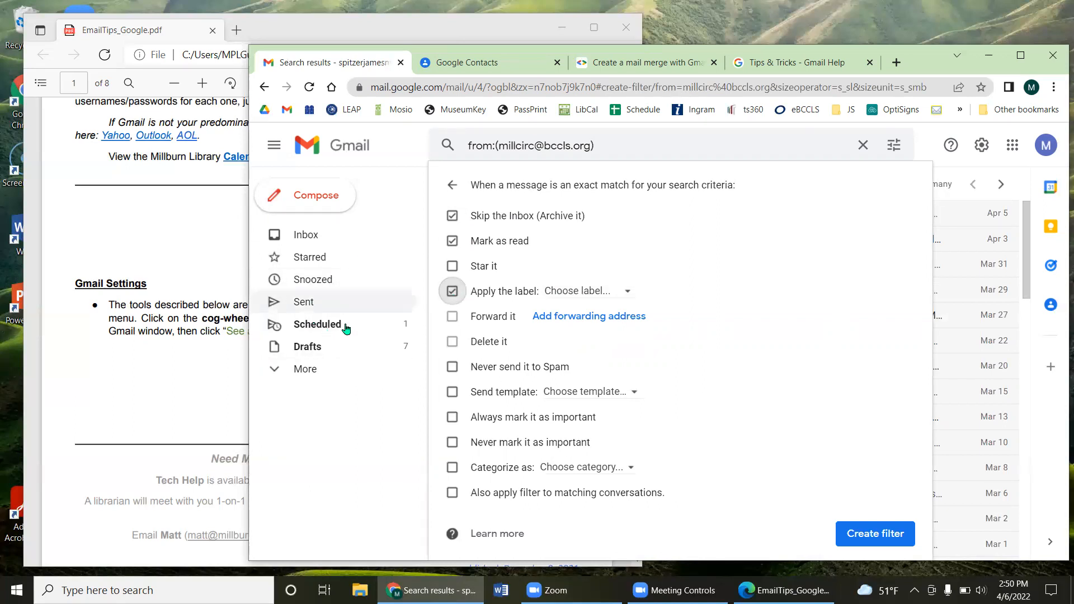
click(582, 292)
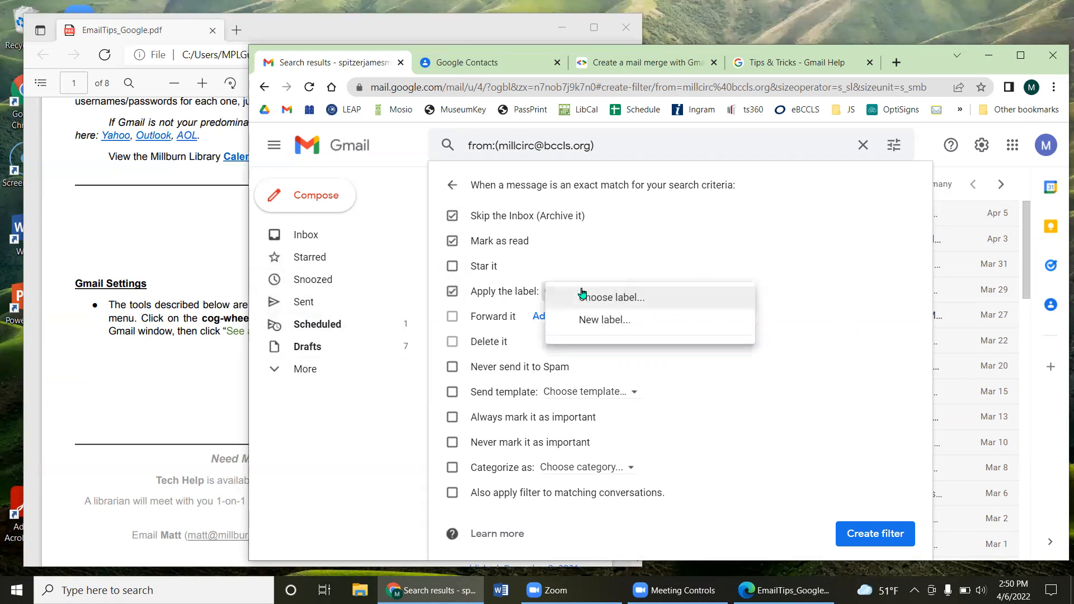
click(614, 320)
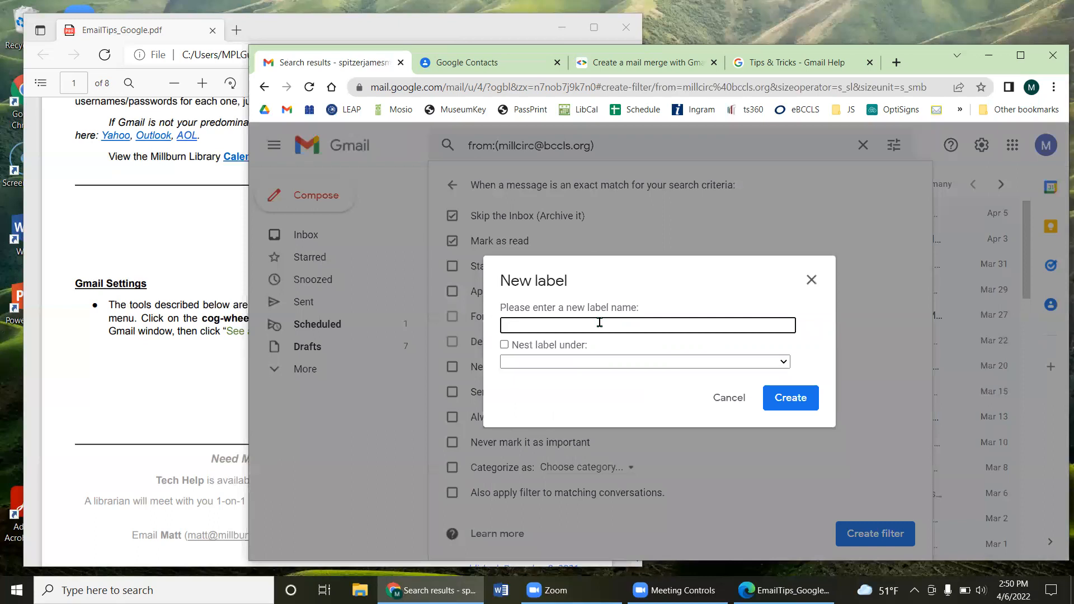
click(811, 280)
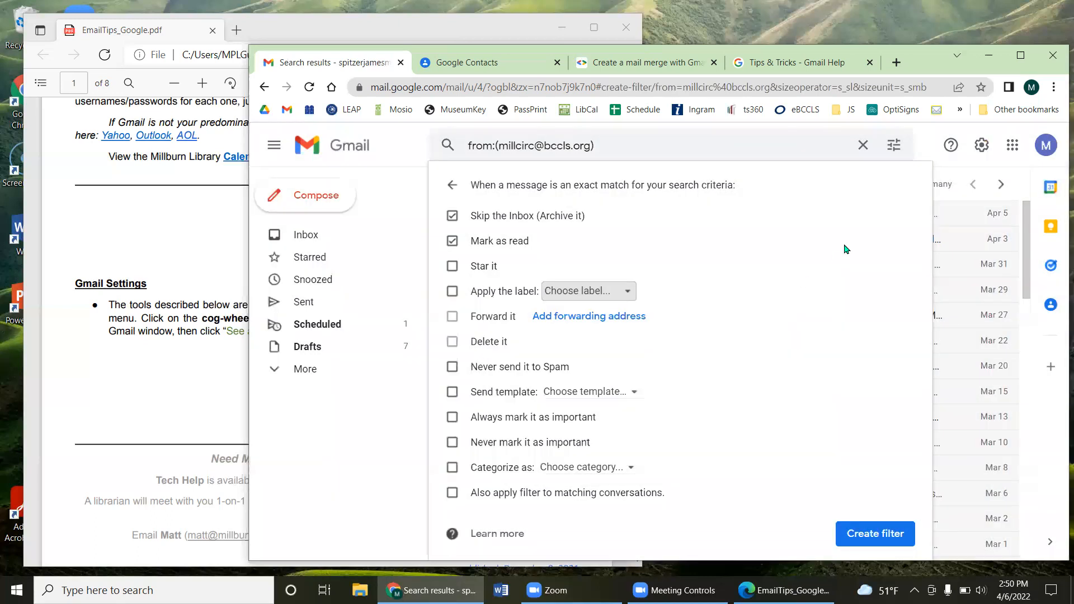
click(453, 187)
click(981, 144)
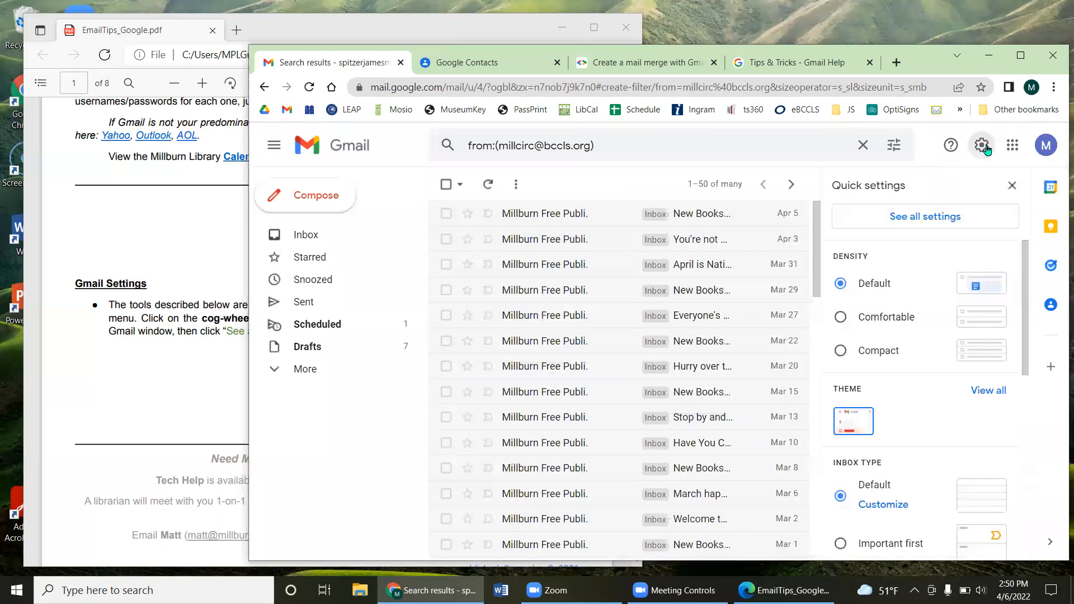
Step: Start a new filter from Filters and Blocked Addresses for the library's sender address
click(930, 217)
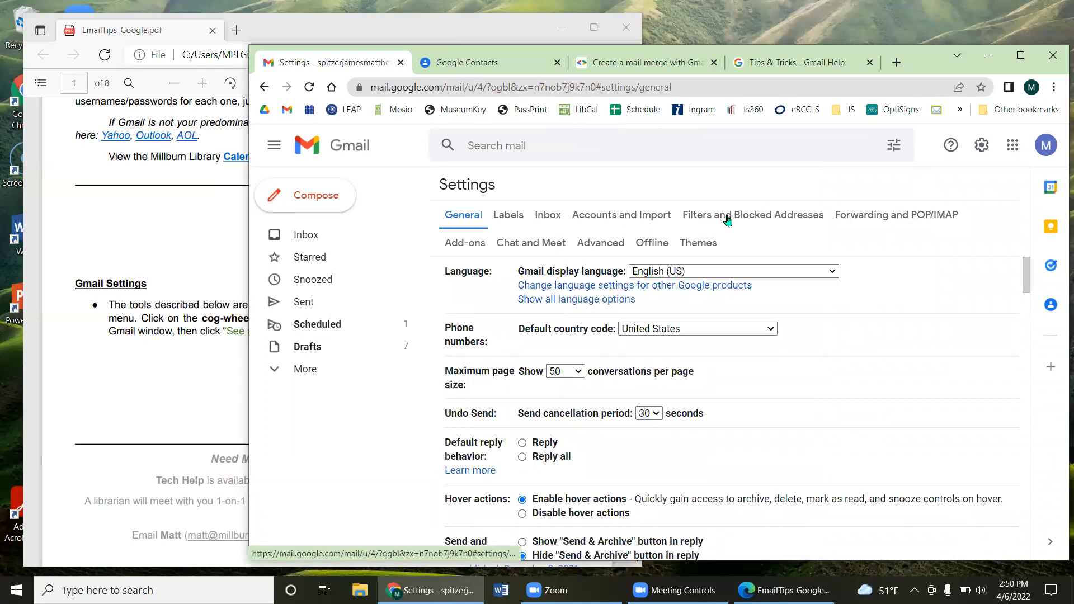
click(723, 213)
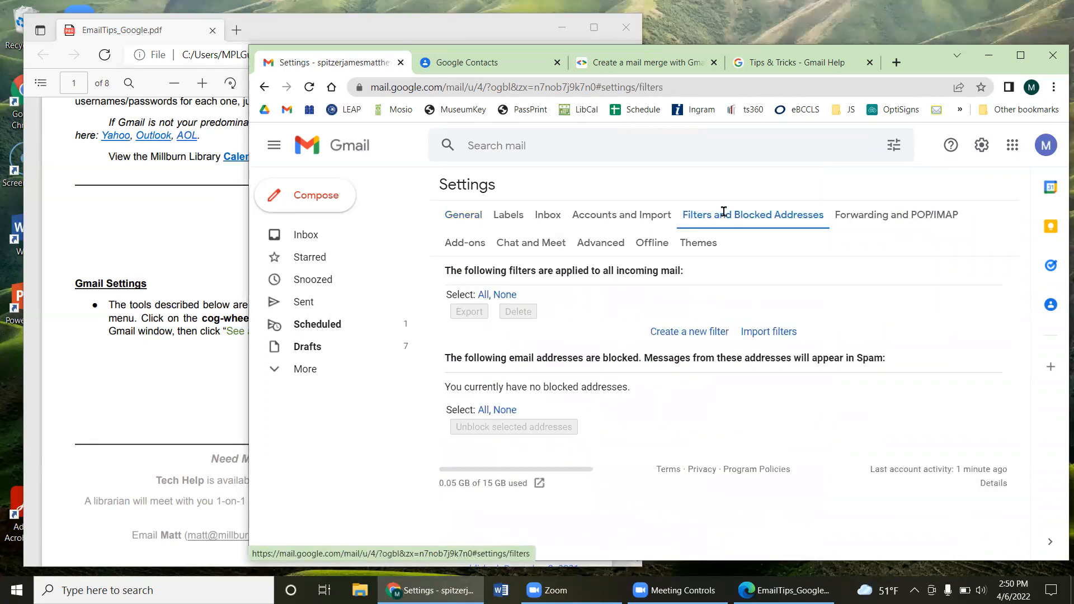
click(697, 334)
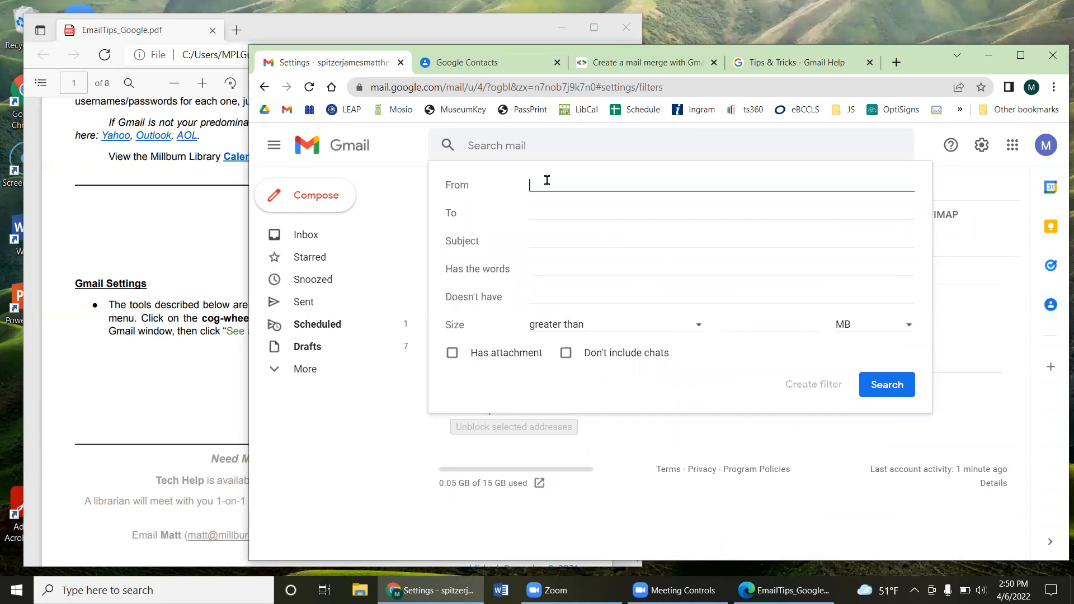
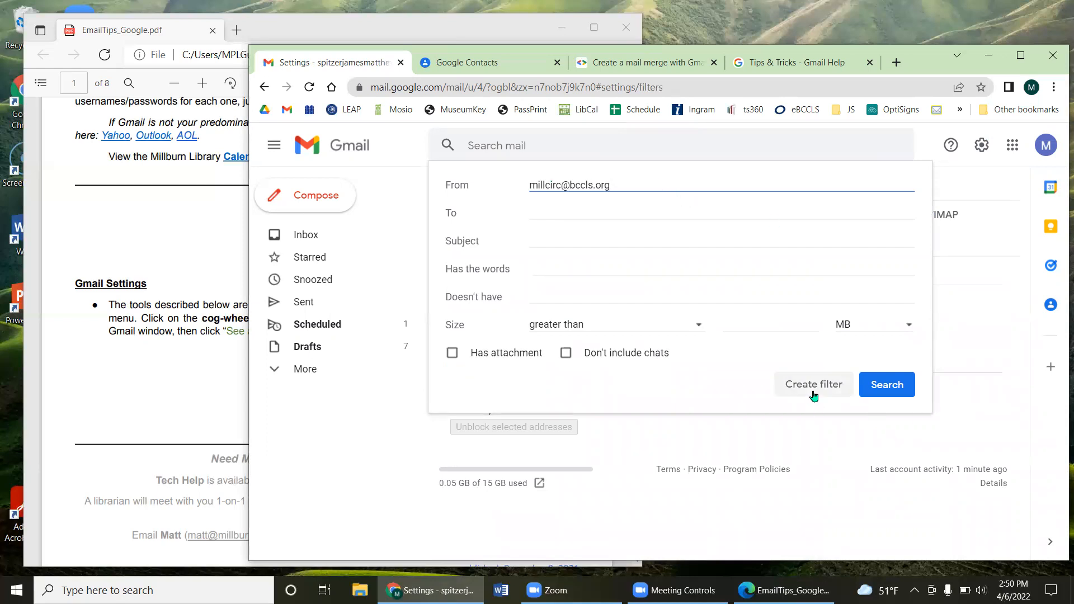
click(814, 392)
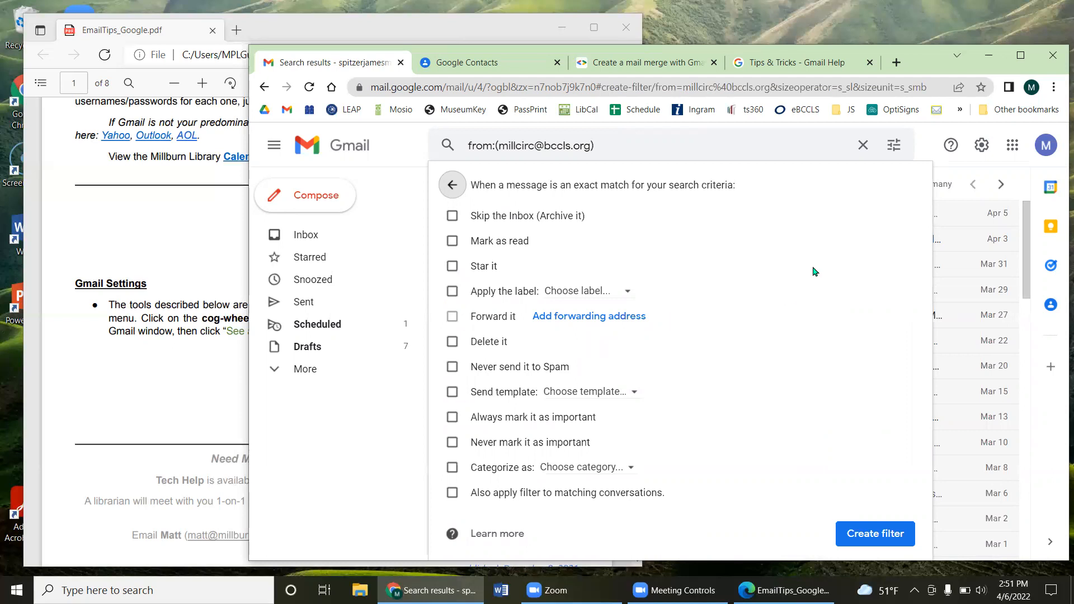
Step: Abandon the filter actions and return to the Filters and Blocked Addresses settings
click(523, 147)
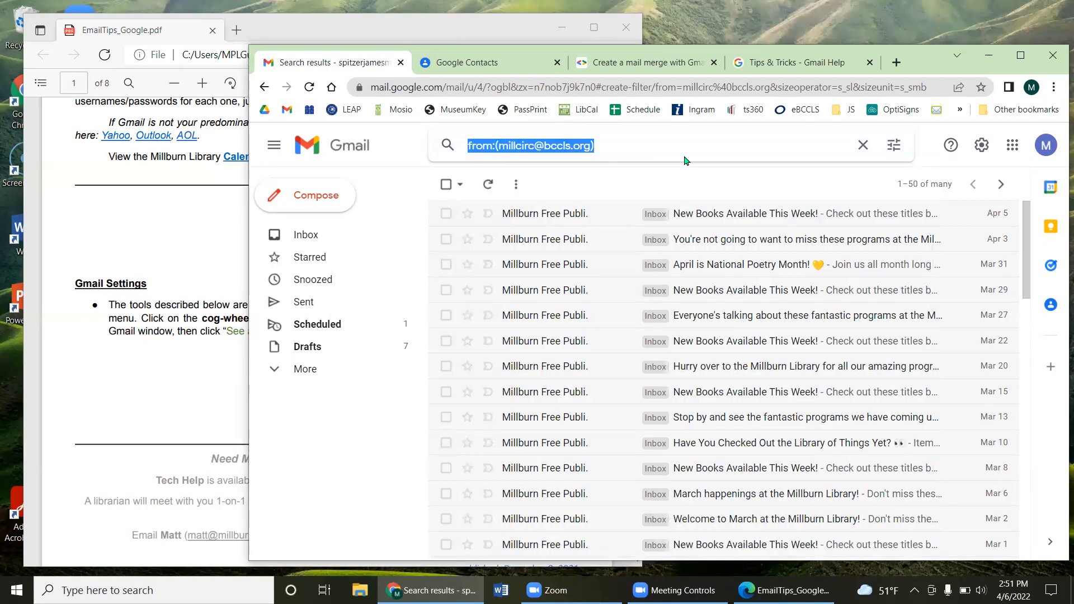
click(982, 145)
click(939, 216)
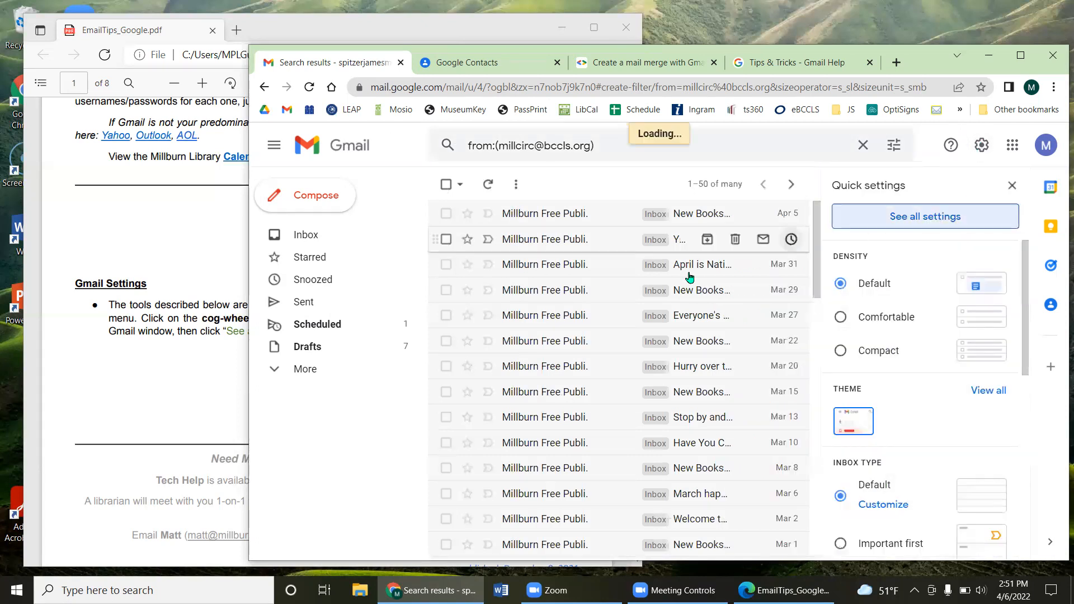
click(744, 217)
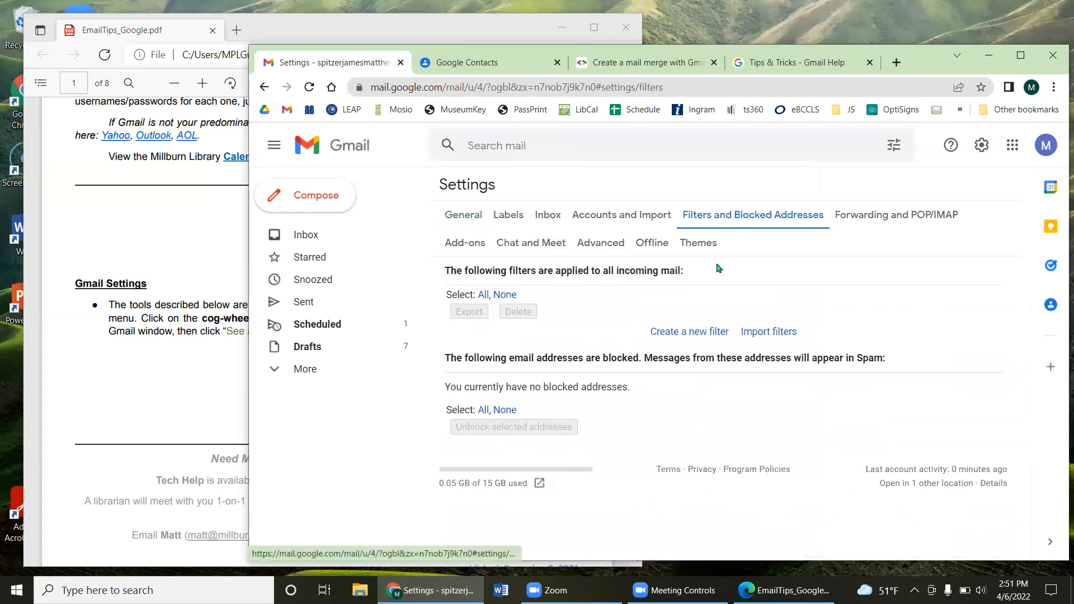
Step: Start a filter for the library's sender address that skips the Inbox and marks mail read
click(683, 334)
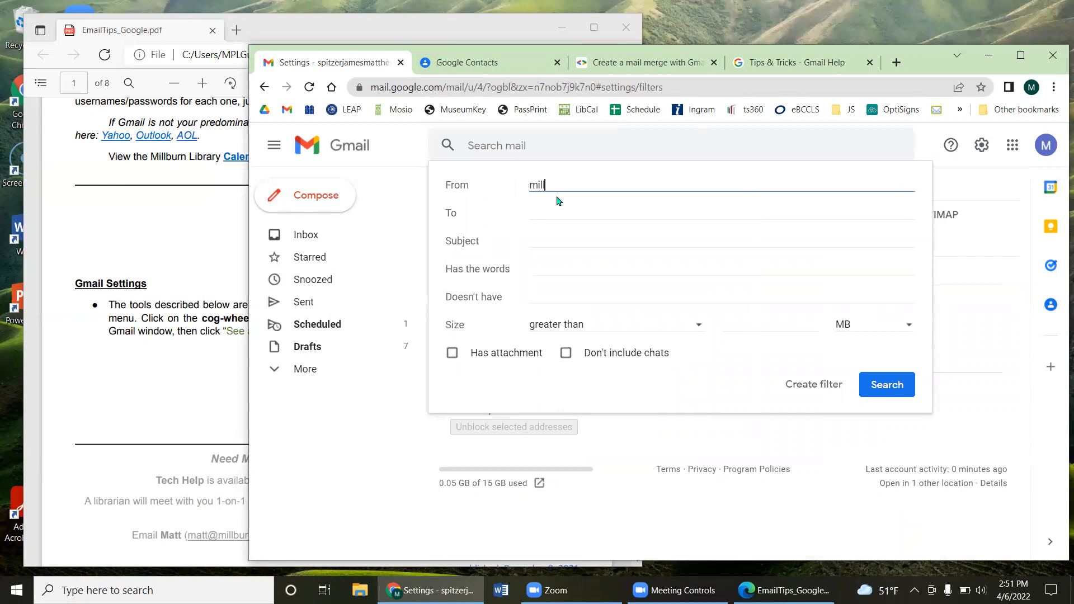
click(779, 376)
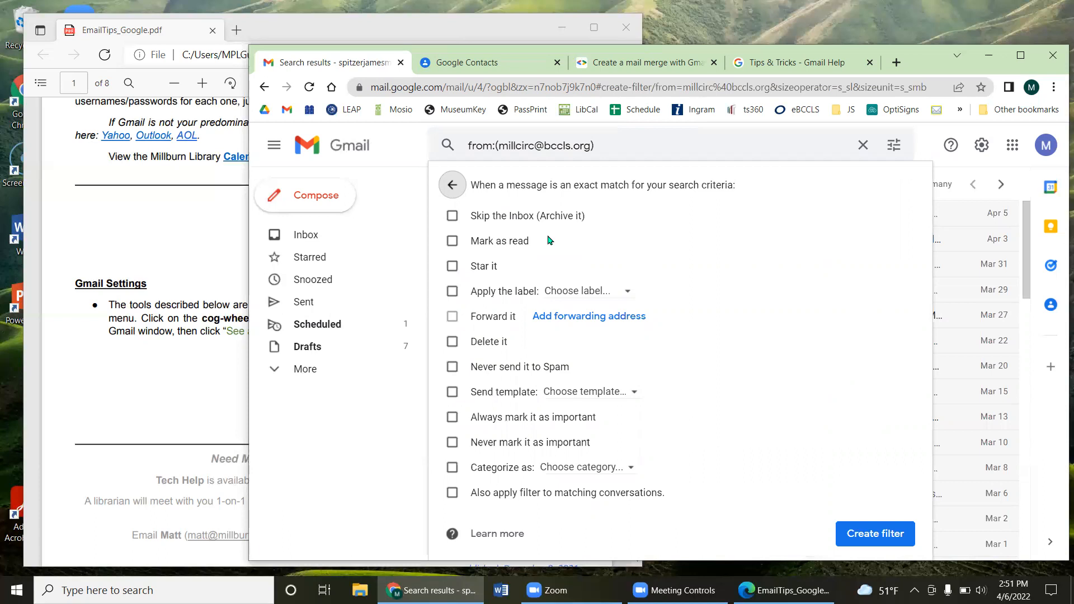
click(505, 217)
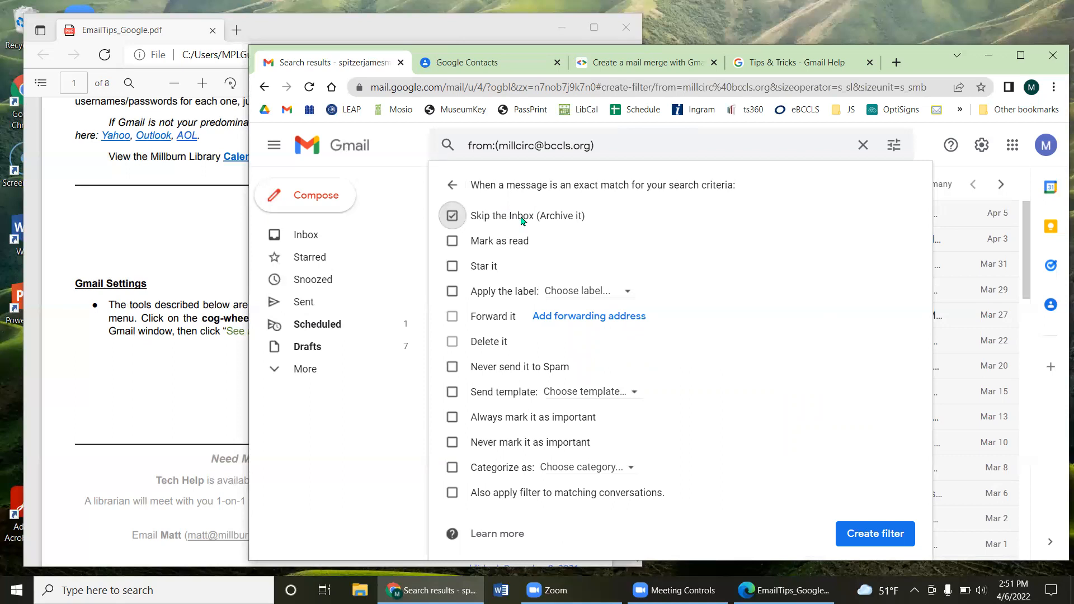
click(509, 242)
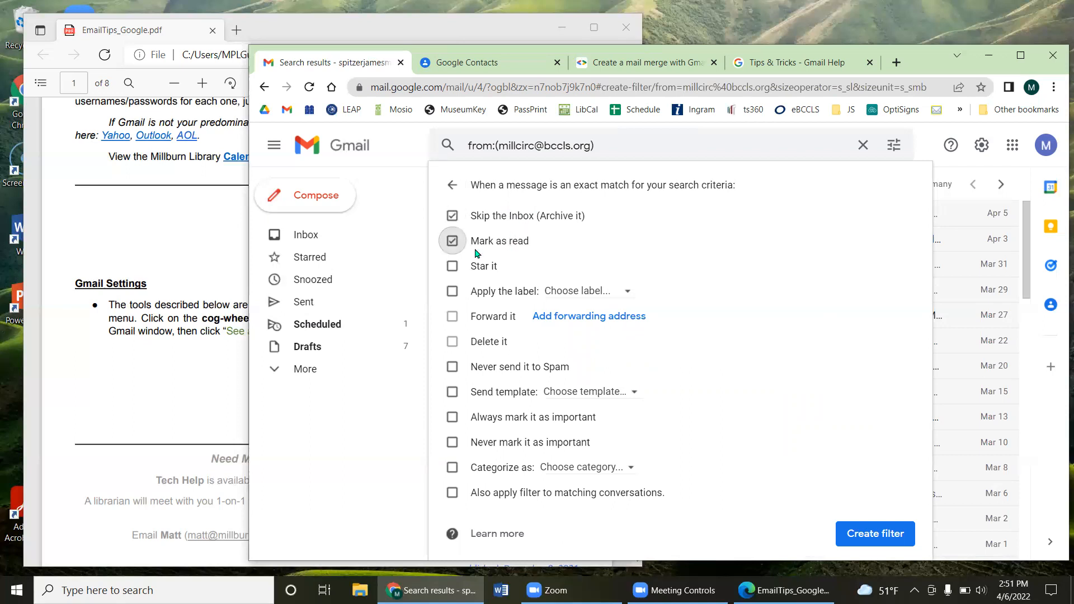
Step: Apply a new 'Millburn Library' label, include existing conversations, and save the filter
click(486, 292)
click(569, 292)
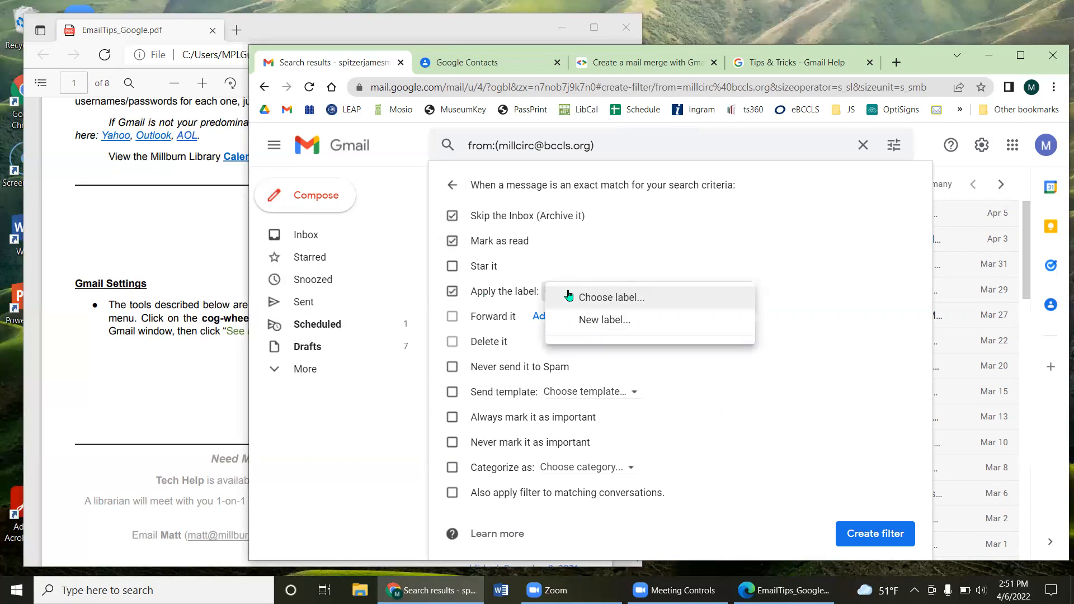
click(584, 318)
text(M)
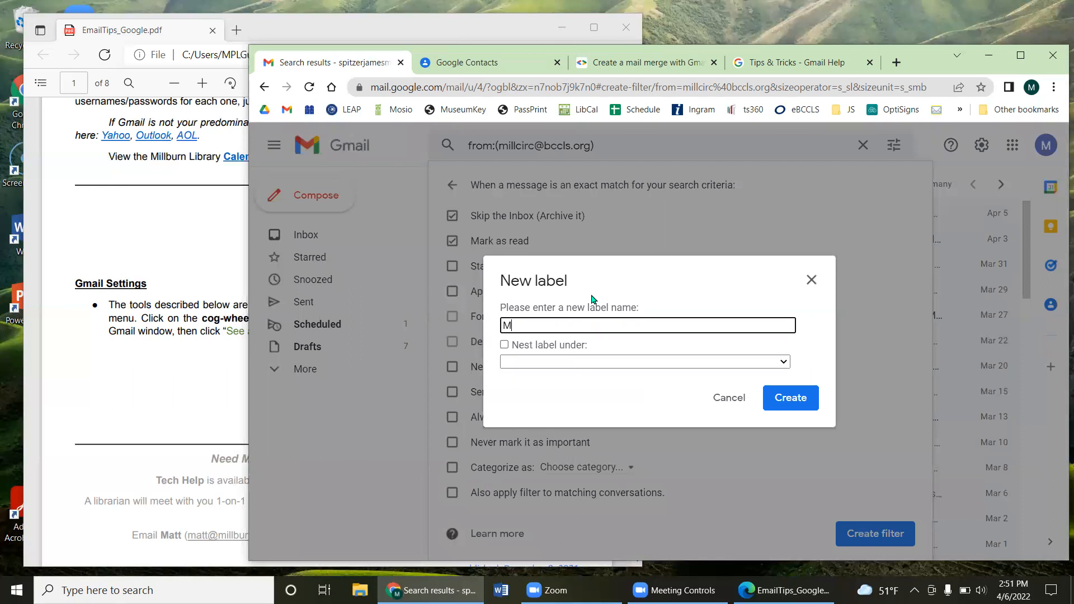
text(illburn Library)
click(784, 398)
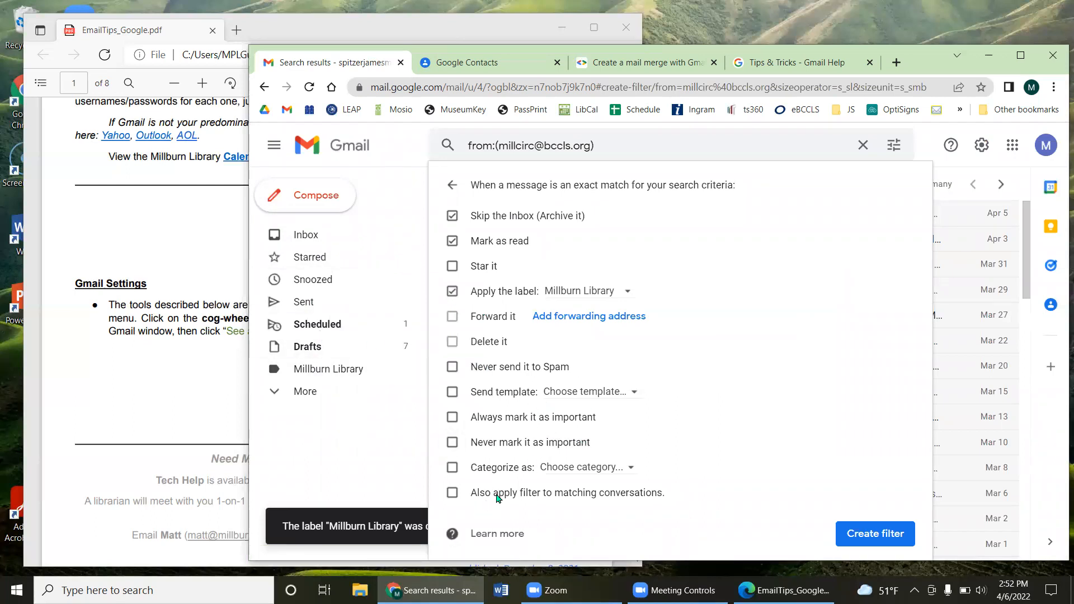
click(452, 494)
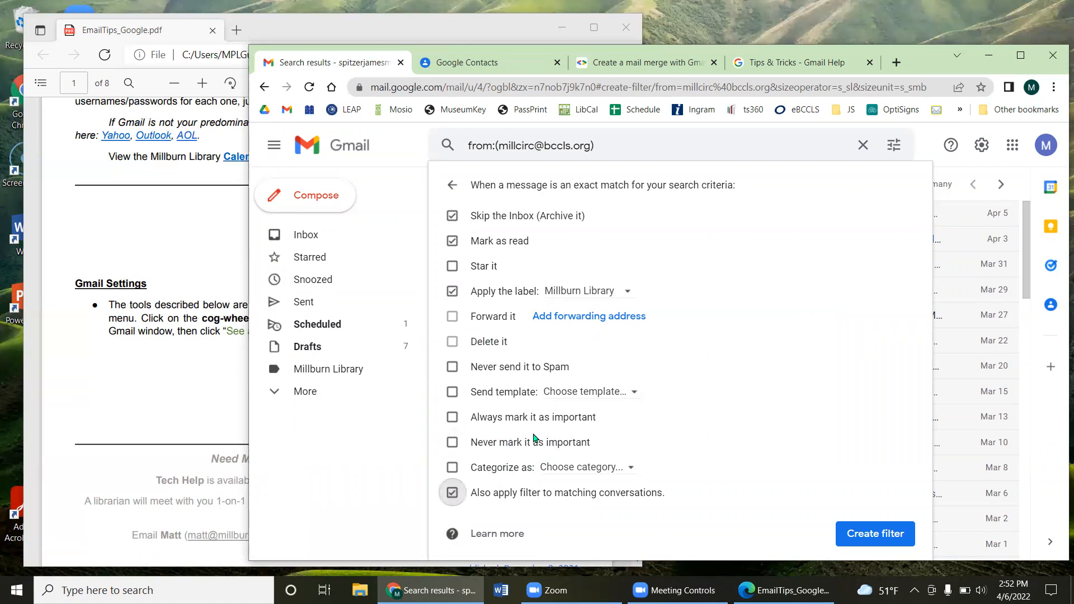
drag(484, 496, 652, 498)
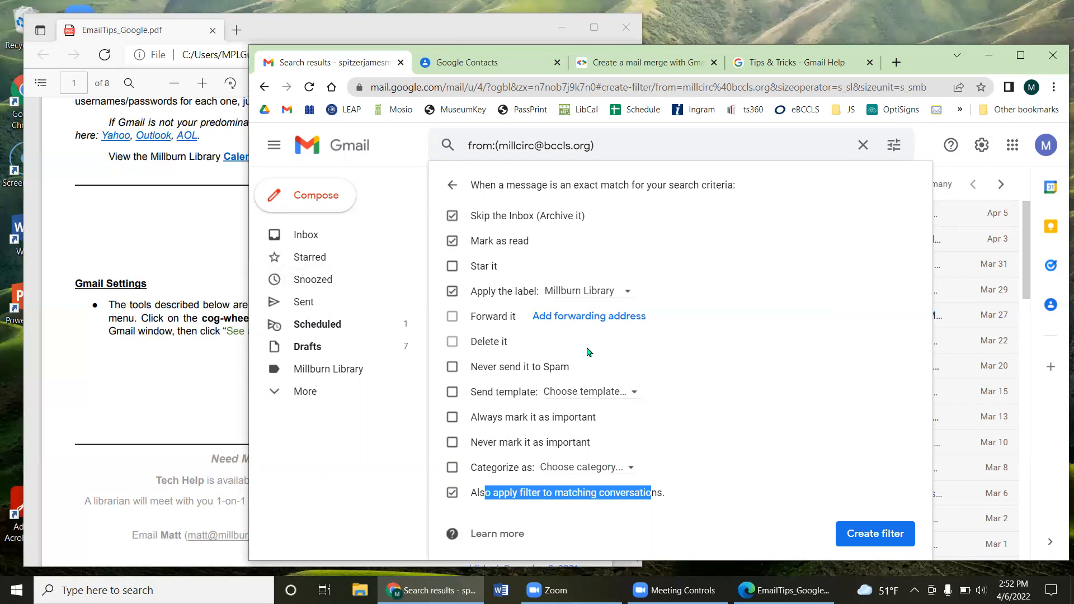
click(869, 539)
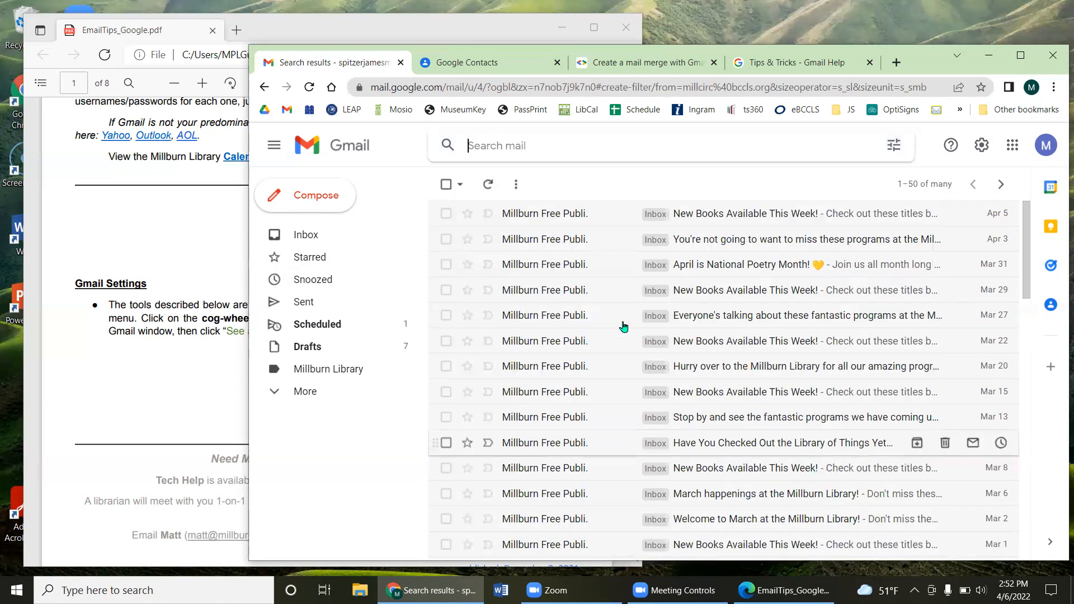
Step: Compare the Inbox with the Millburn Library label, viewing the 'New Books Available This Week!' message's sender
click(331, 242)
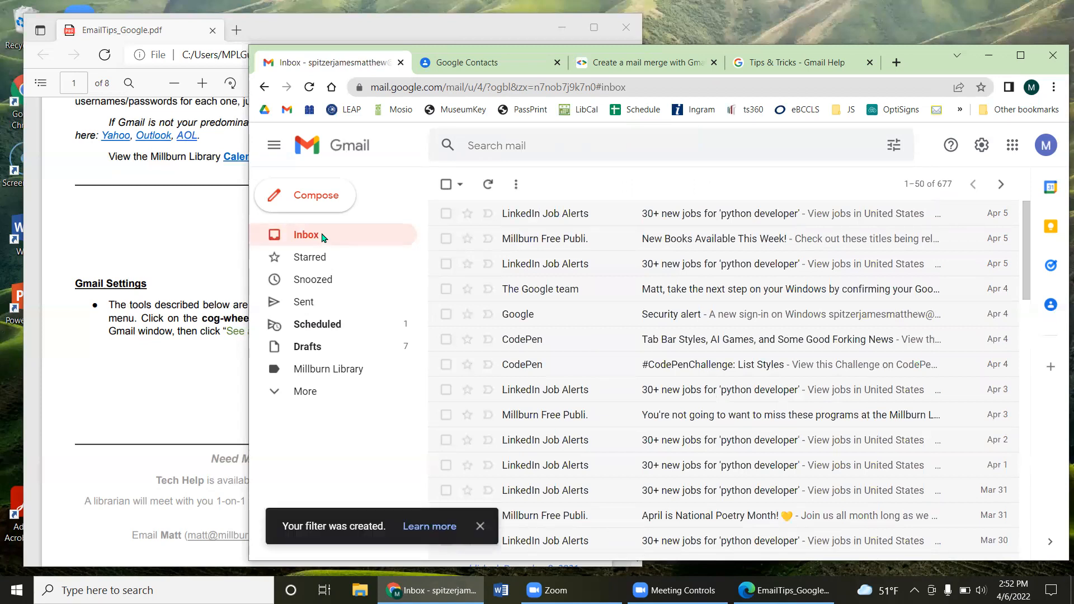
click(311, 237)
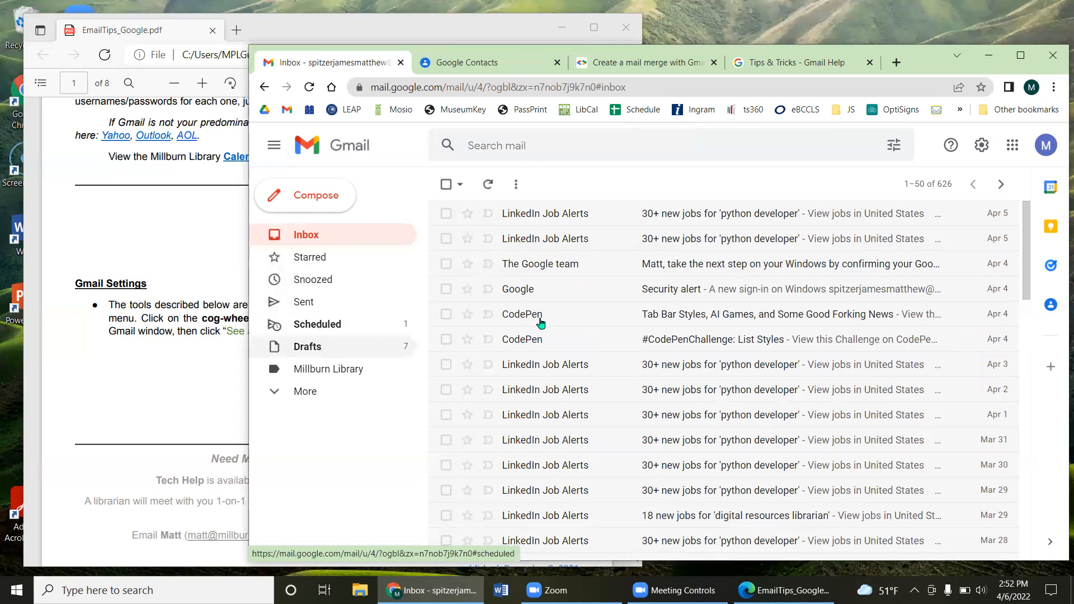
click(348, 372)
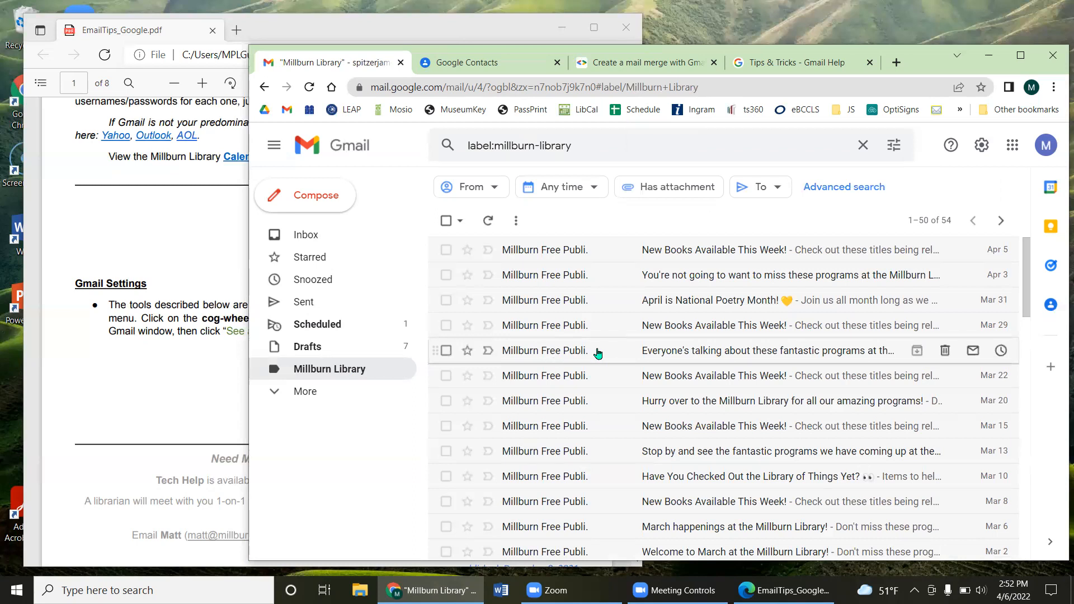
click(572, 256)
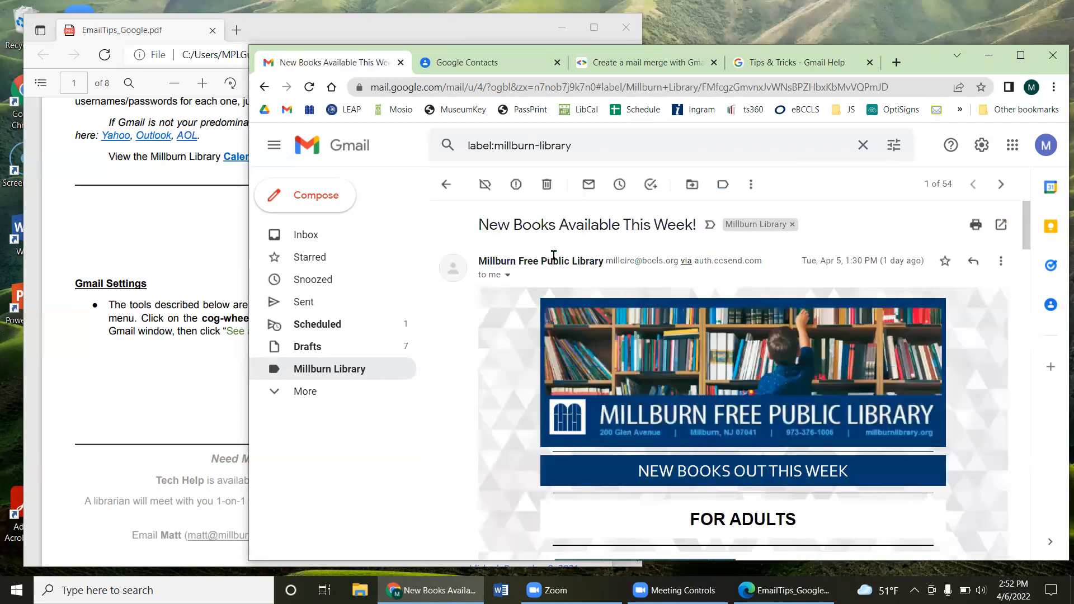
drag(613, 261, 685, 261)
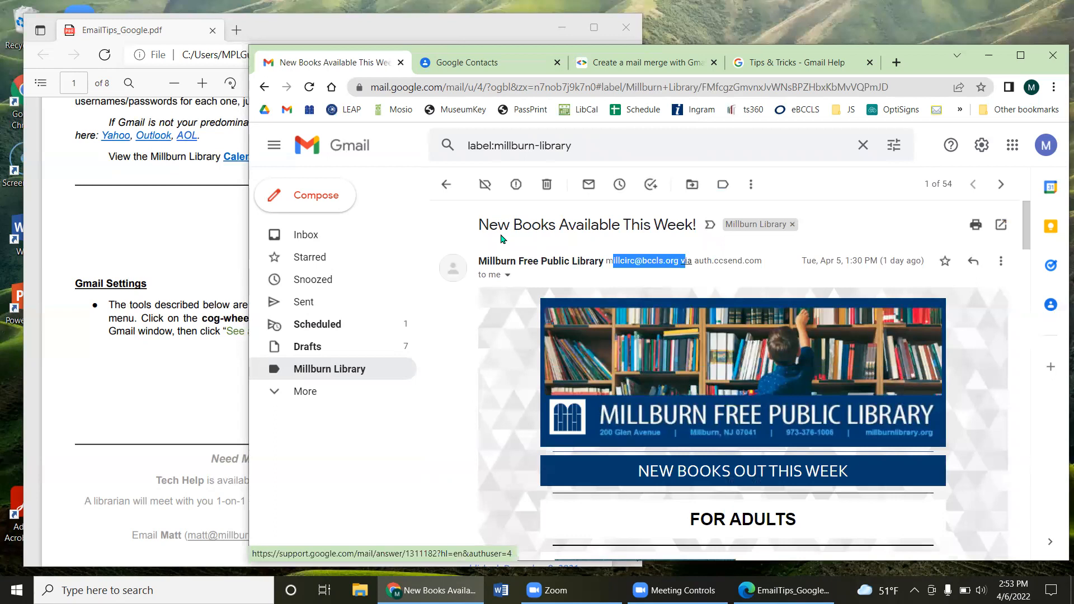
click(445, 184)
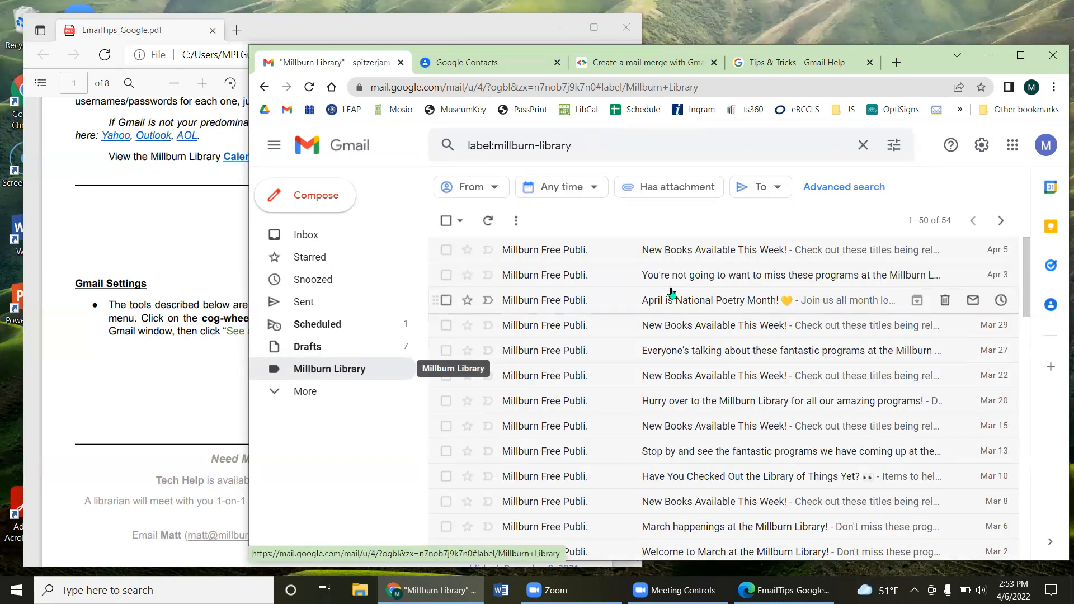
Step: Switch between the Inbox and Millburn Library lists again, ending on the Inbox
click(350, 237)
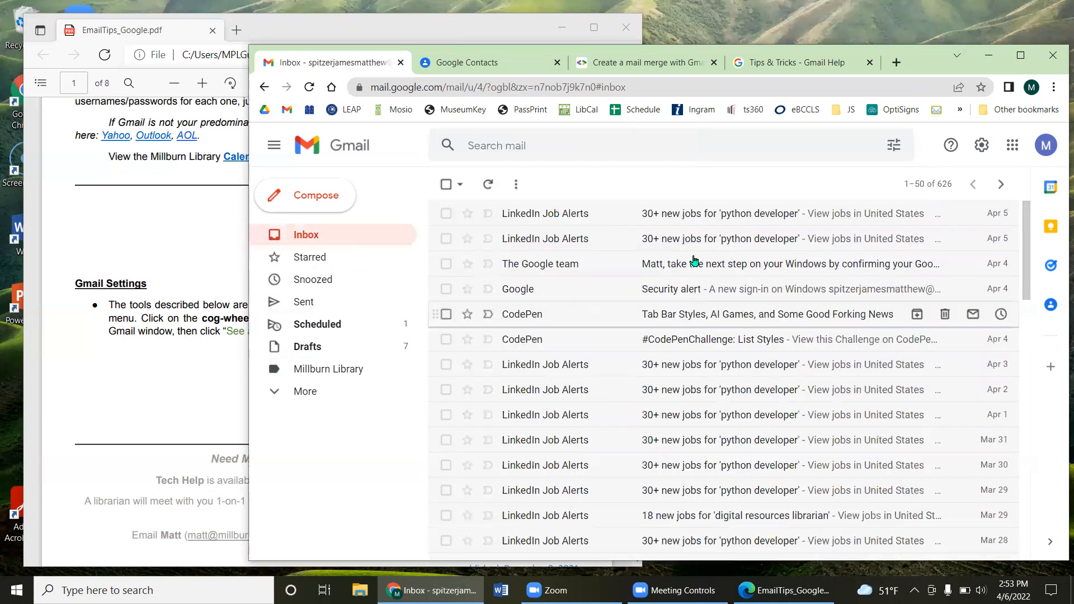
scroll(660, 364, down, 5)
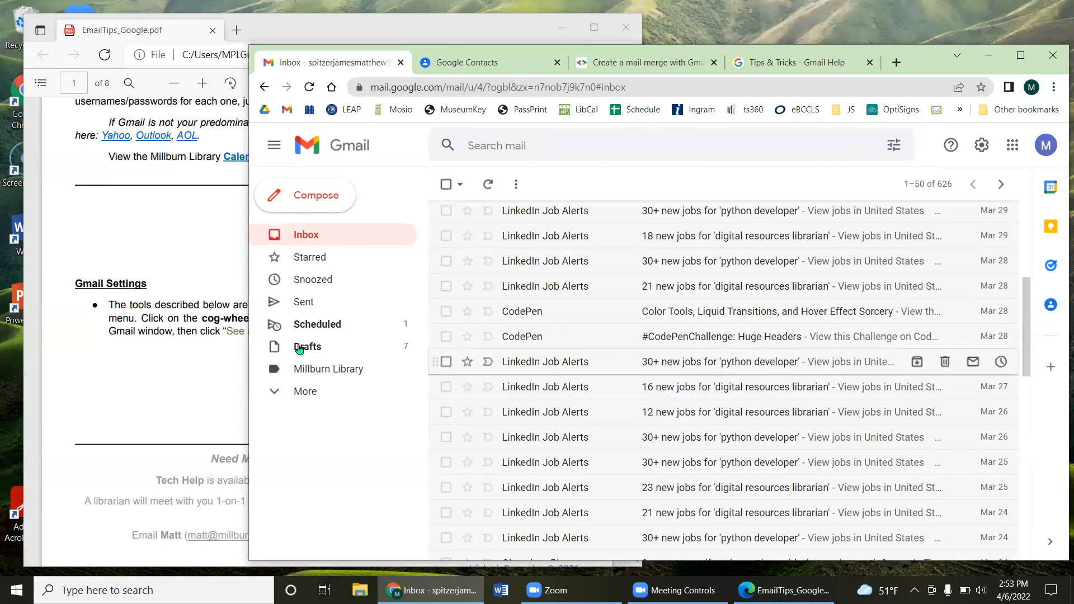
click(334, 370)
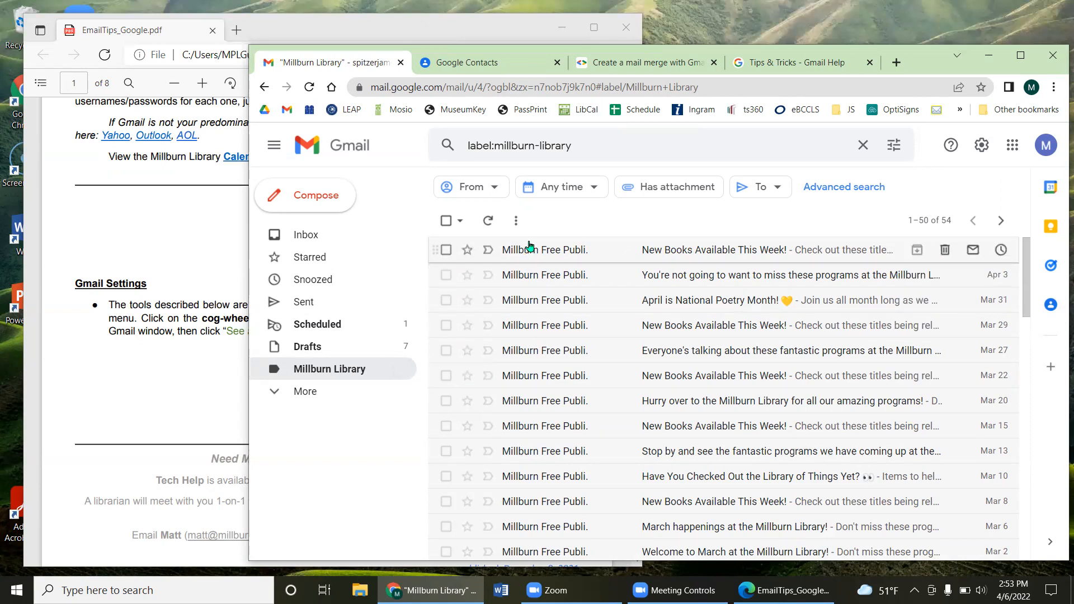
click(353, 238)
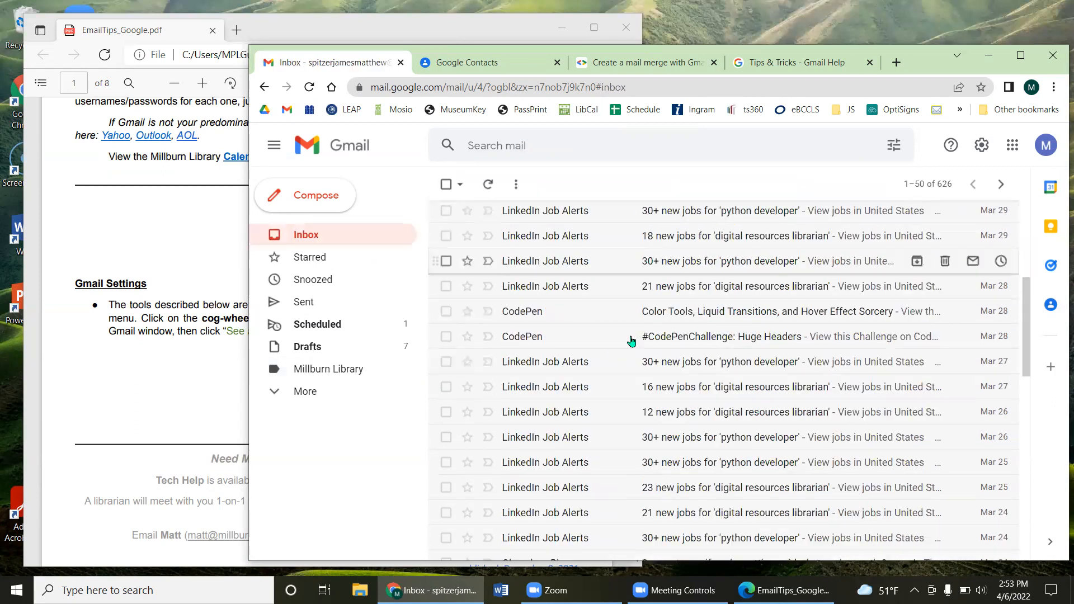
scroll(631, 340, up, 5)
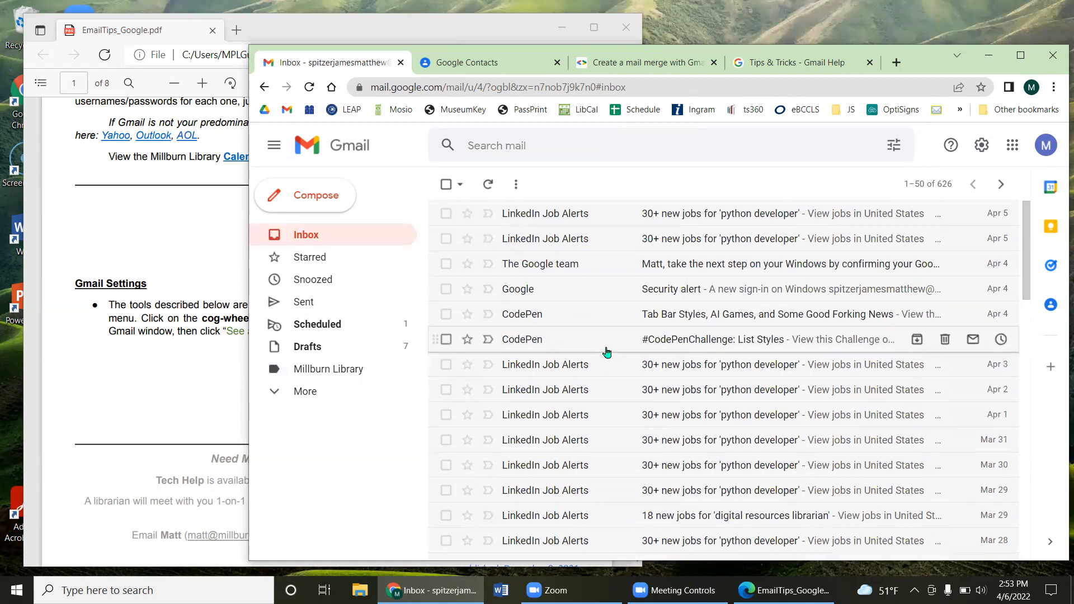
click(329, 373)
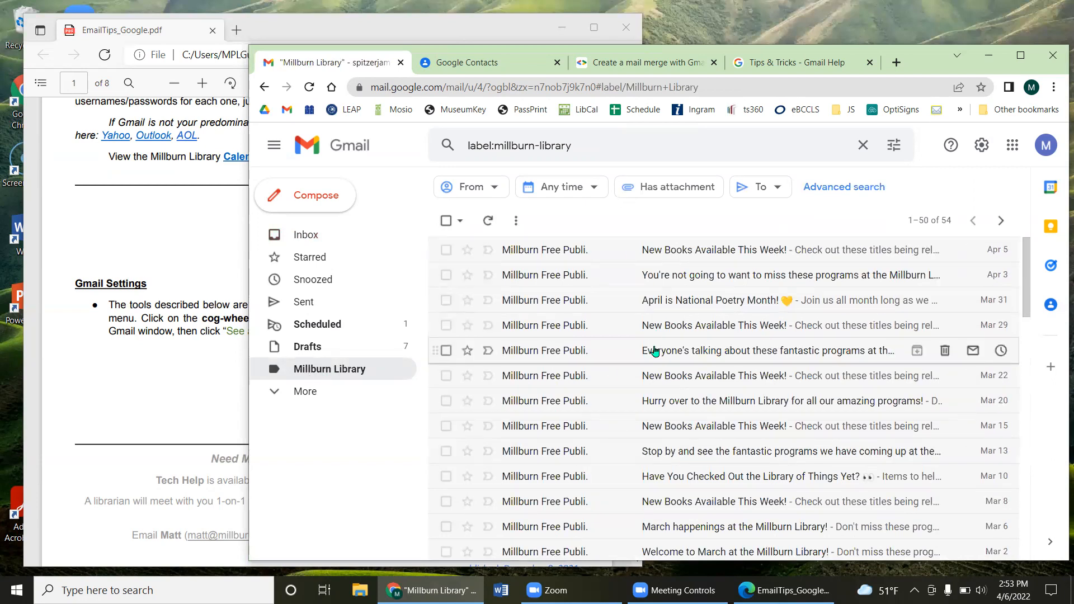
click(341, 241)
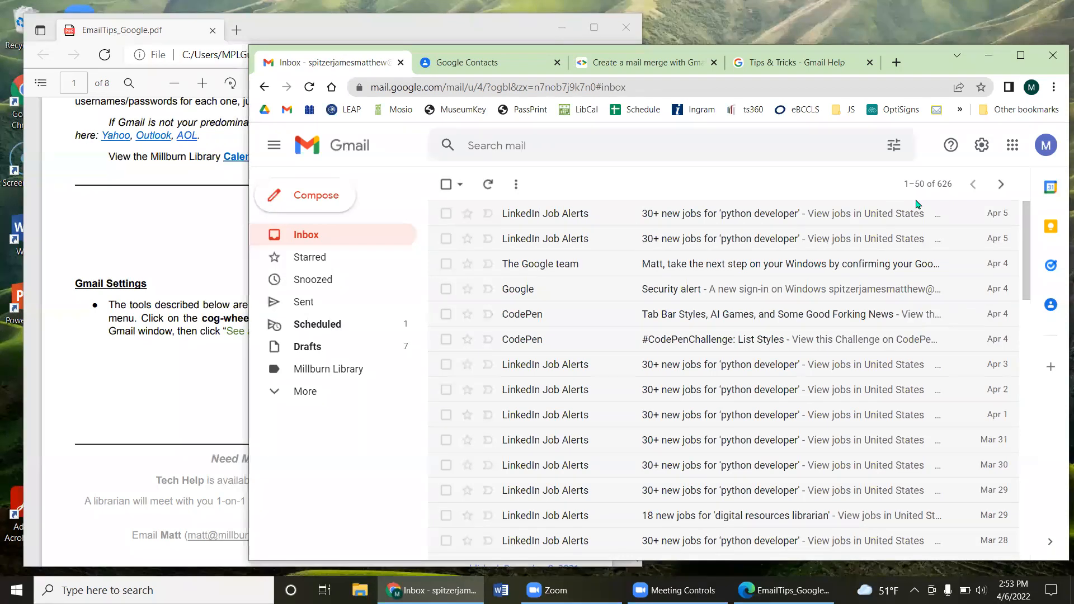
Step: Go to the Filters and Blocked Addresses section of Gmail's full settings
click(982, 145)
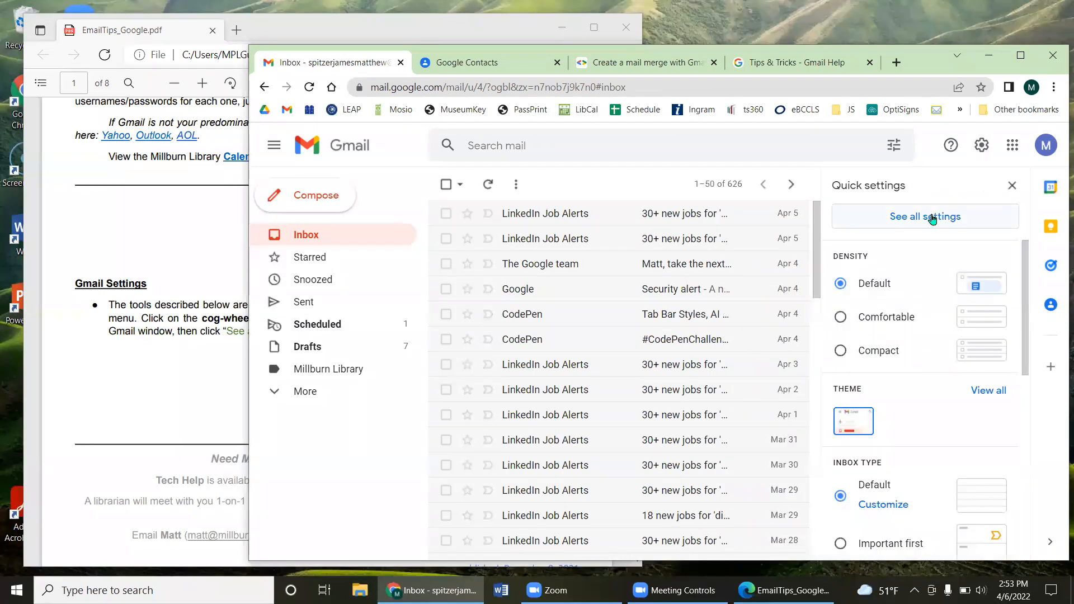
click(939, 215)
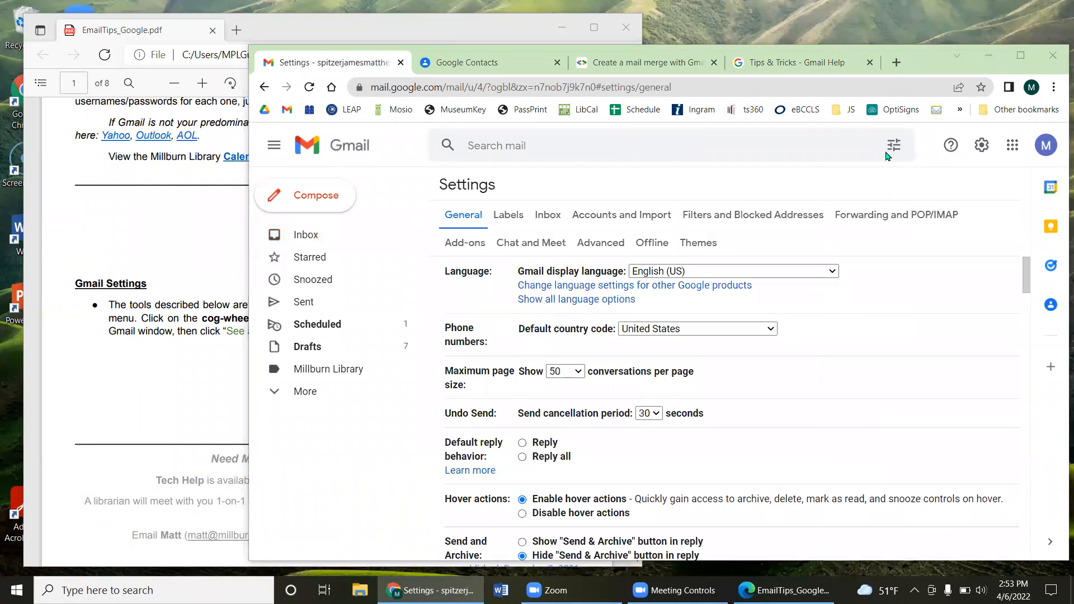
click(746, 217)
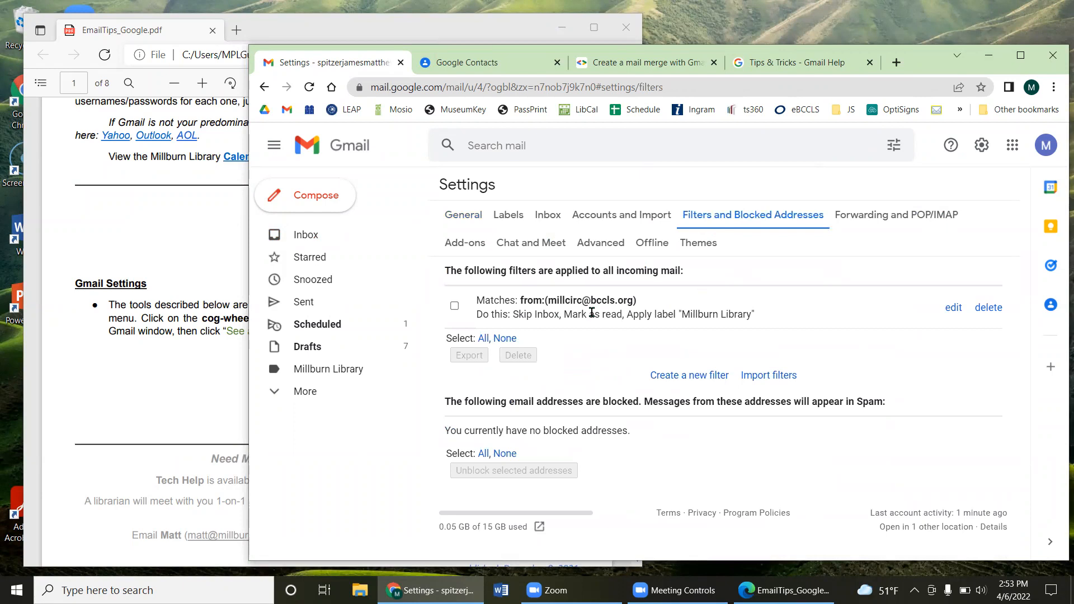
Step: Review the existing filter's Millburn Library label and start a new filter
drag(527, 301, 663, 314)
click(697, 313)
drag(675, 314, 752, 310)
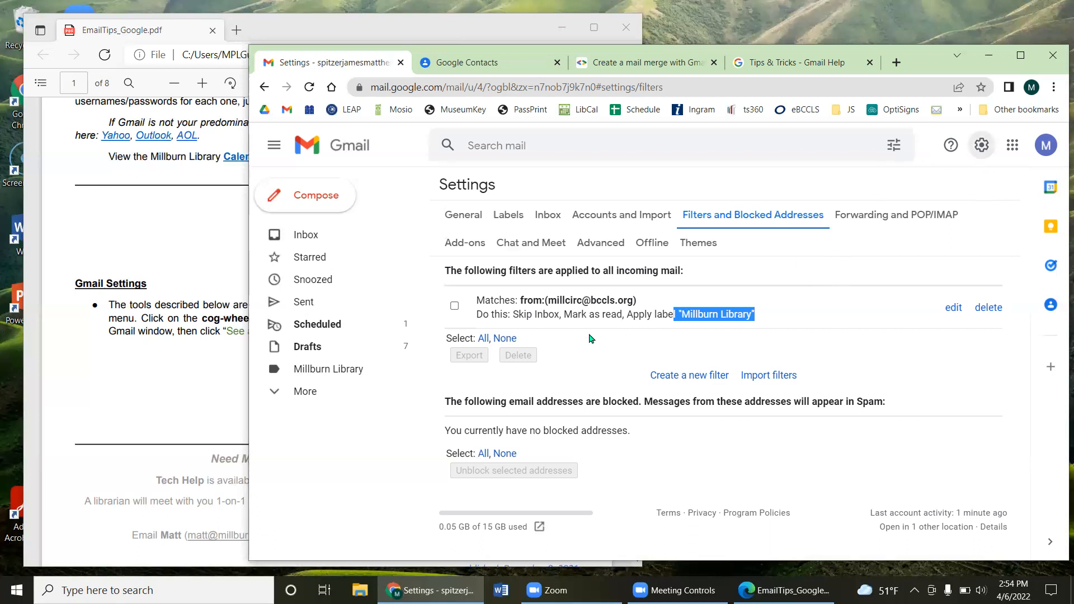
click(686, 381)
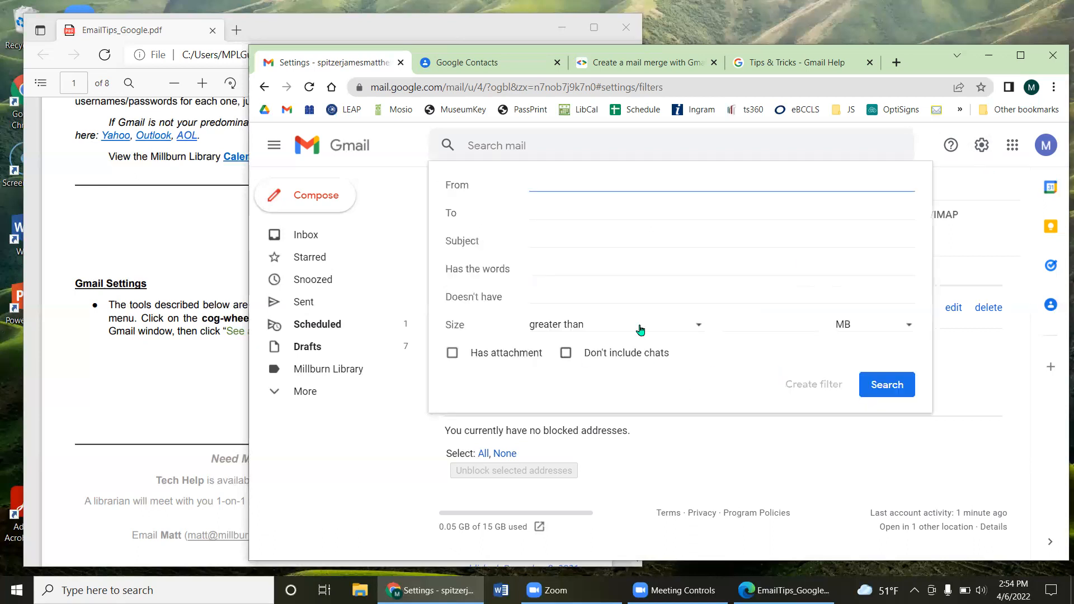
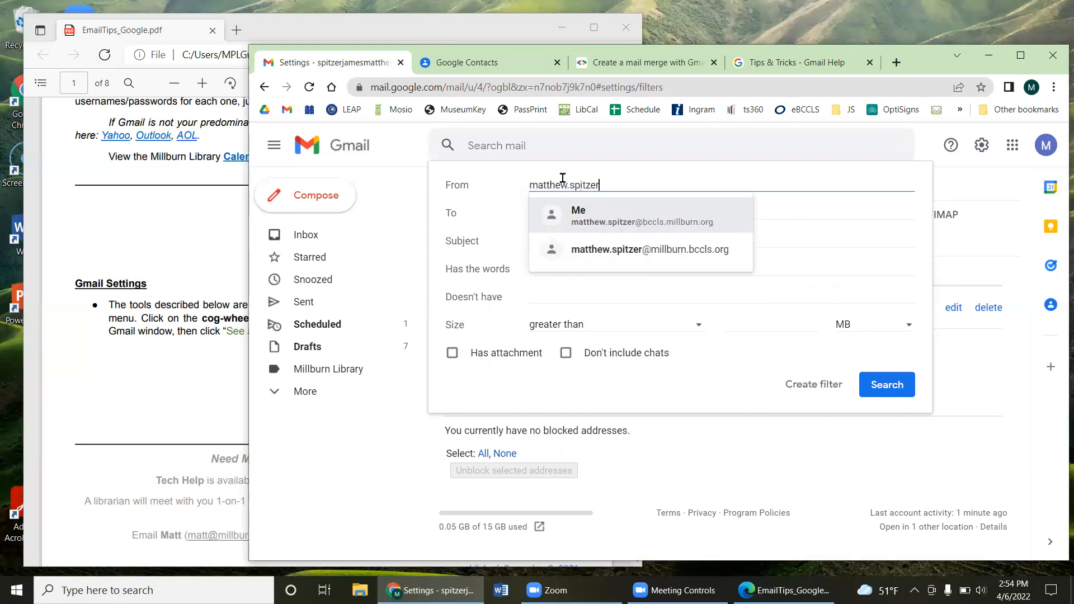
Step: Enter the user's own email address as the From criterion and continue to the filter actions
click(604, 212)
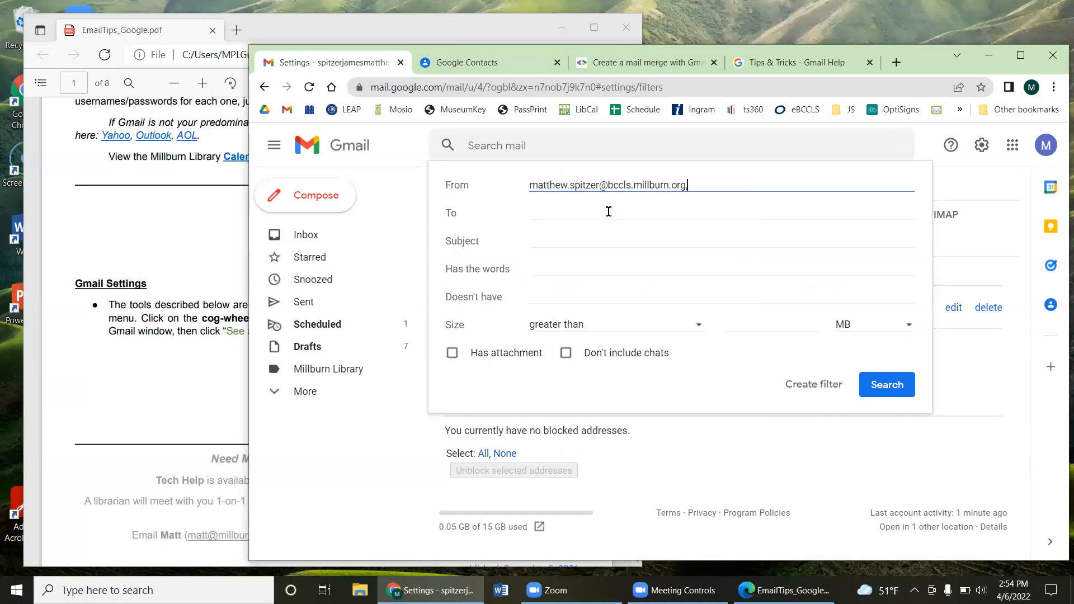
drag(555, 183, 665, 180)
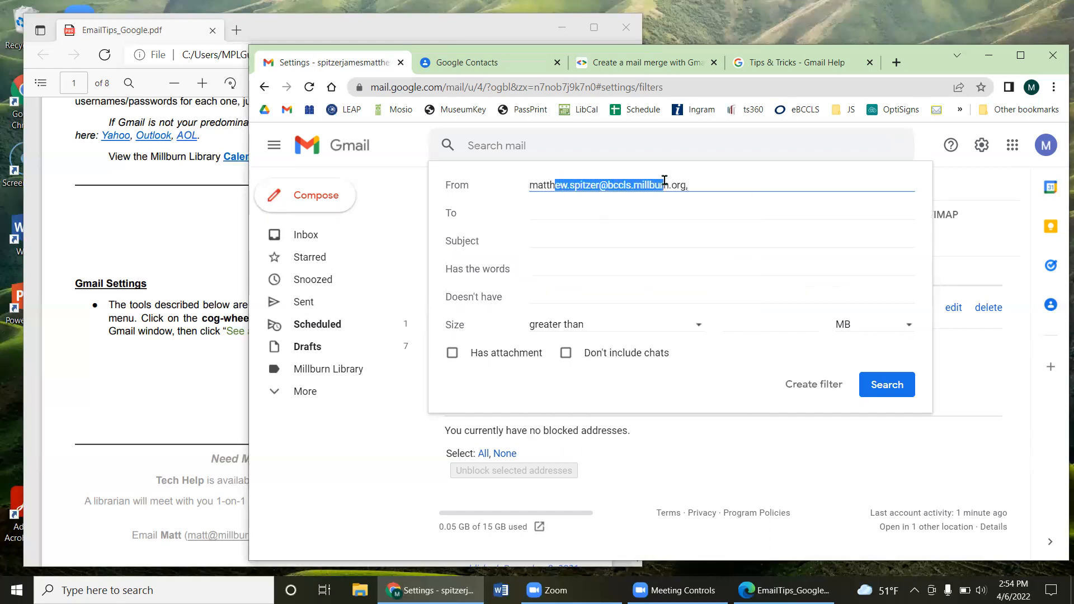
click(797, 383)
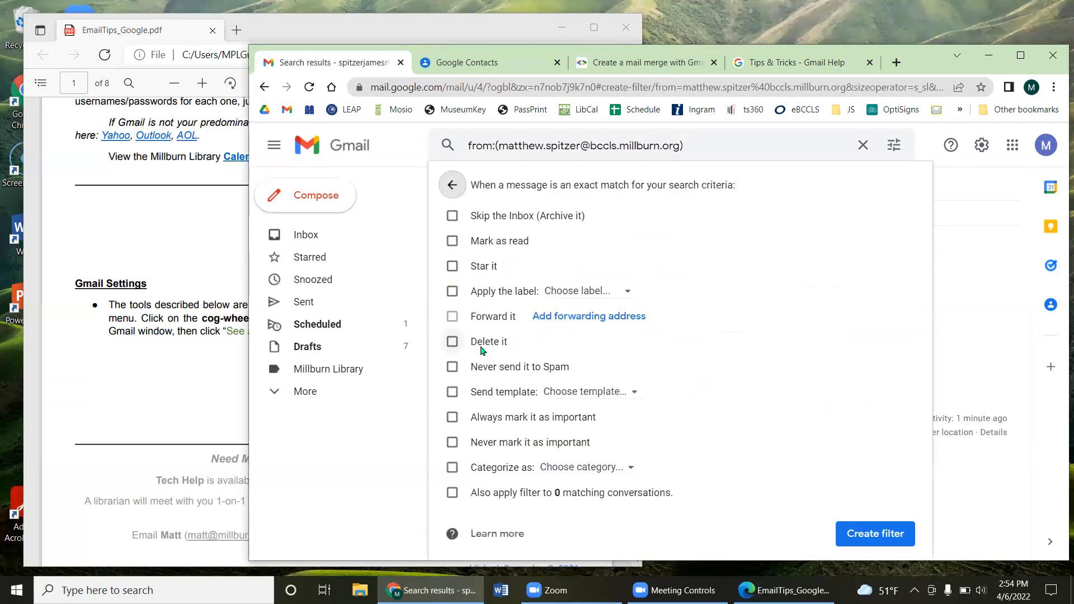
Step: Try the Delete it and Never send it to Spam options, then turn both off
click(482, 348)
click(480, 348)
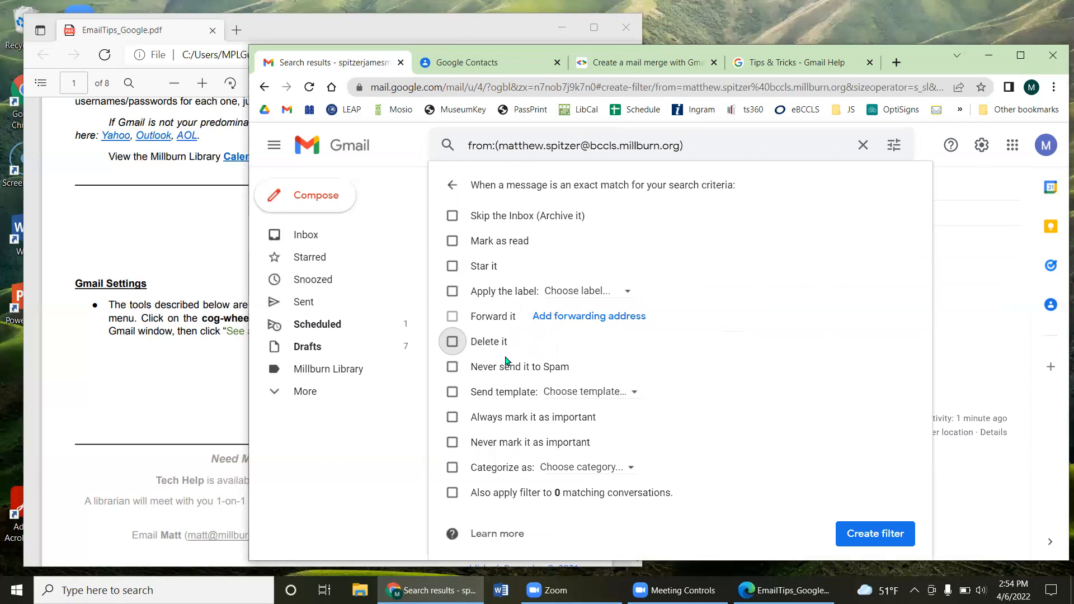
click(486, 367)
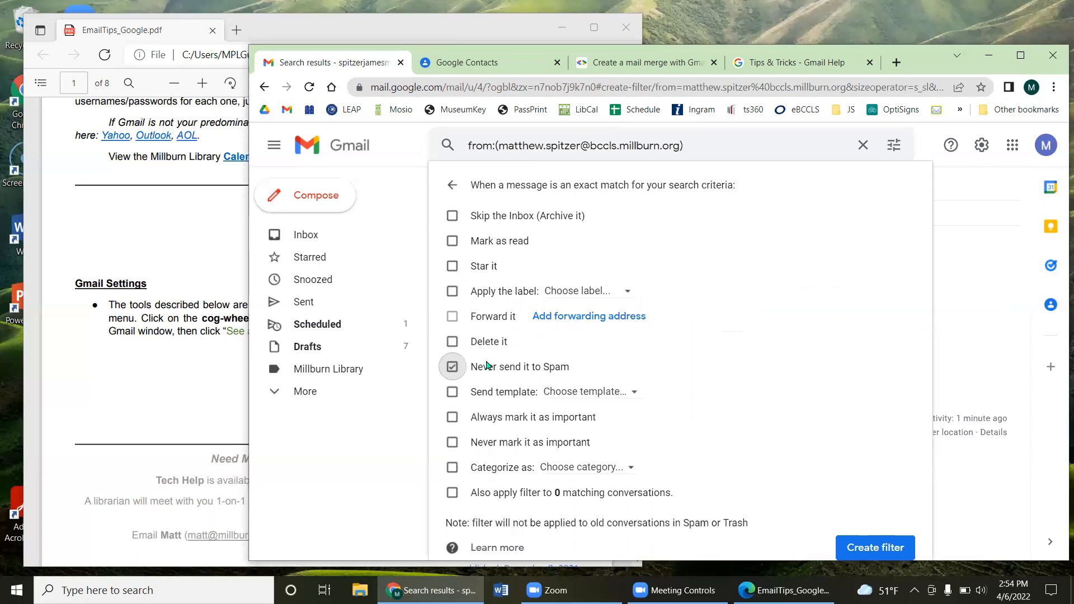
click(486, 367)
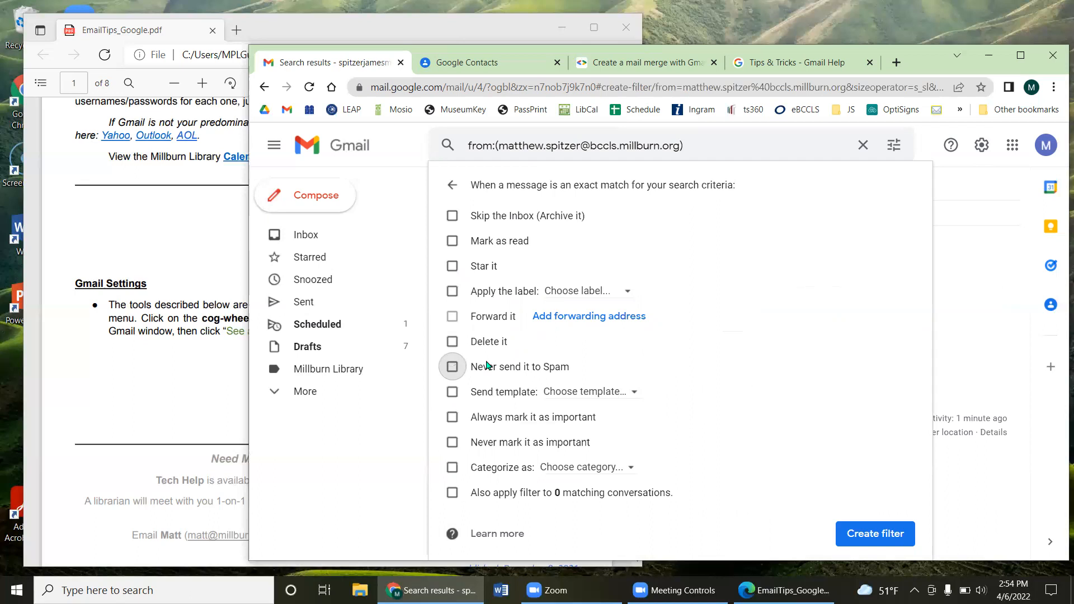
drag(492, 392, 489, 392)
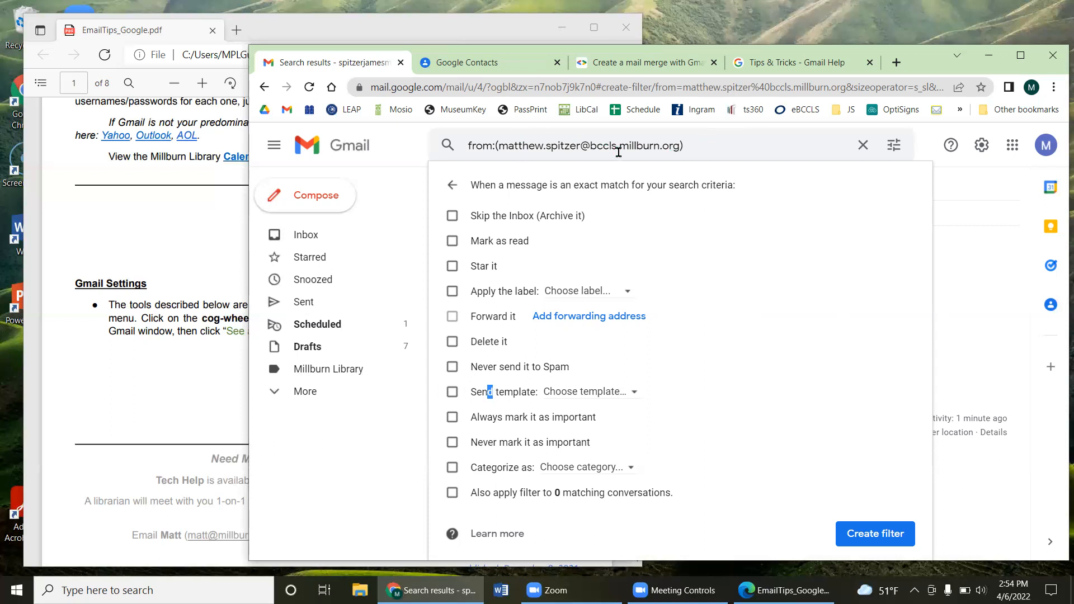
Step: Choose the Demo Template reply, then abandon the filter and run the sender search
click(452, 392)
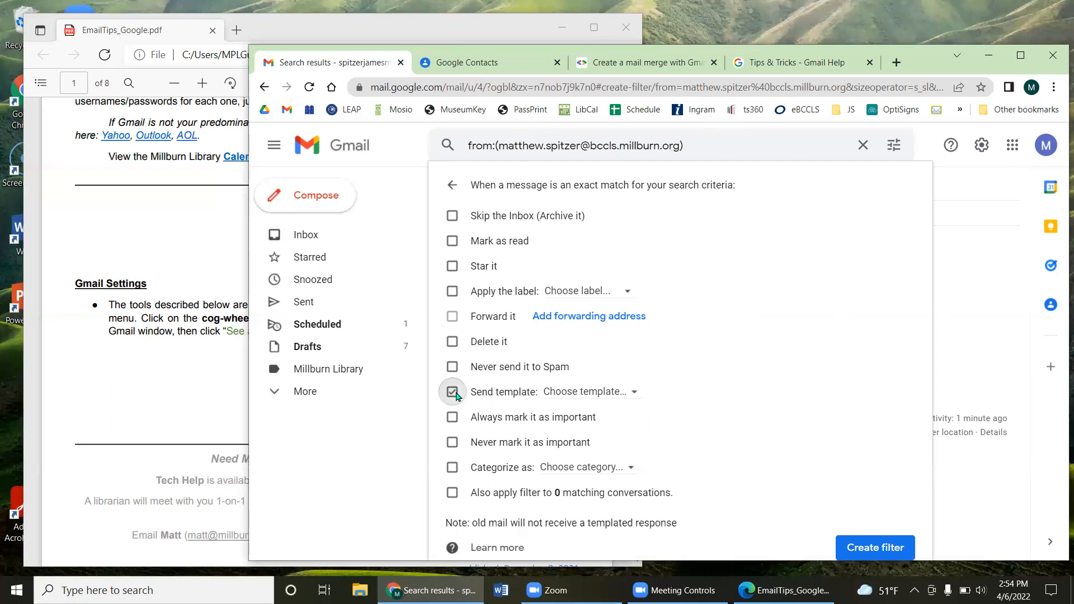
click(616, 392)
click(582, 429)
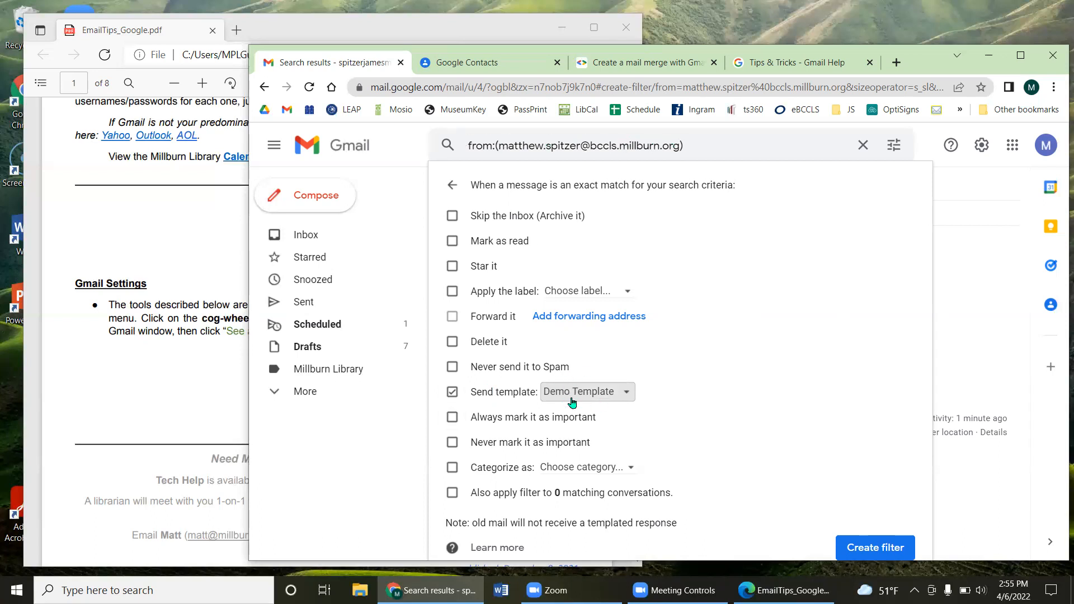
click(454, 186)
click(442, 143)
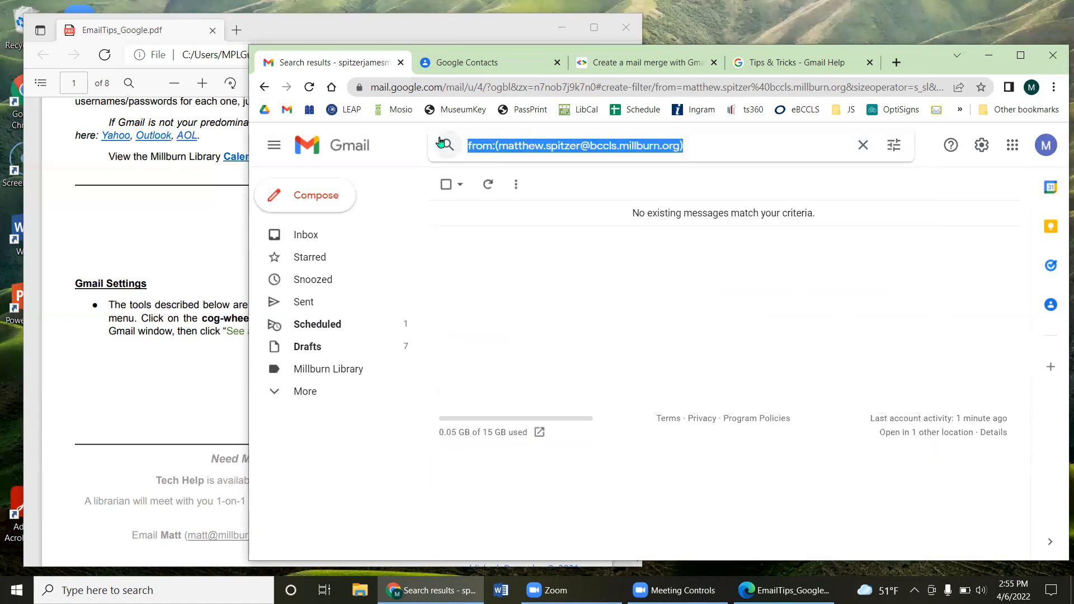
Step: Clear the search, return to Filters and Blocked Addresses, and start a second new filter
key(BackSpace)
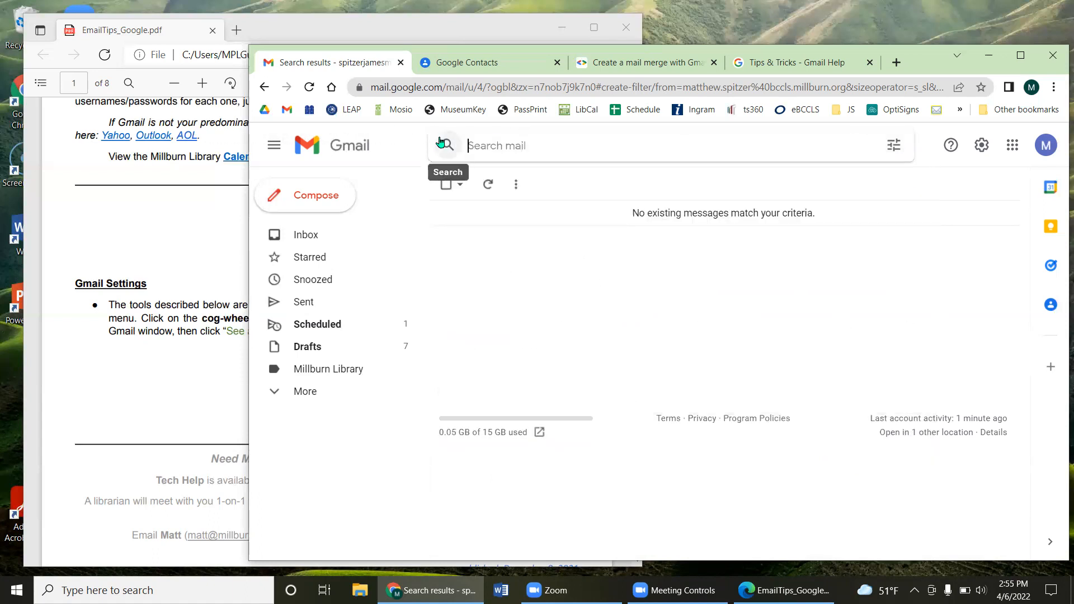
click(982, 146)
click(931, 223)
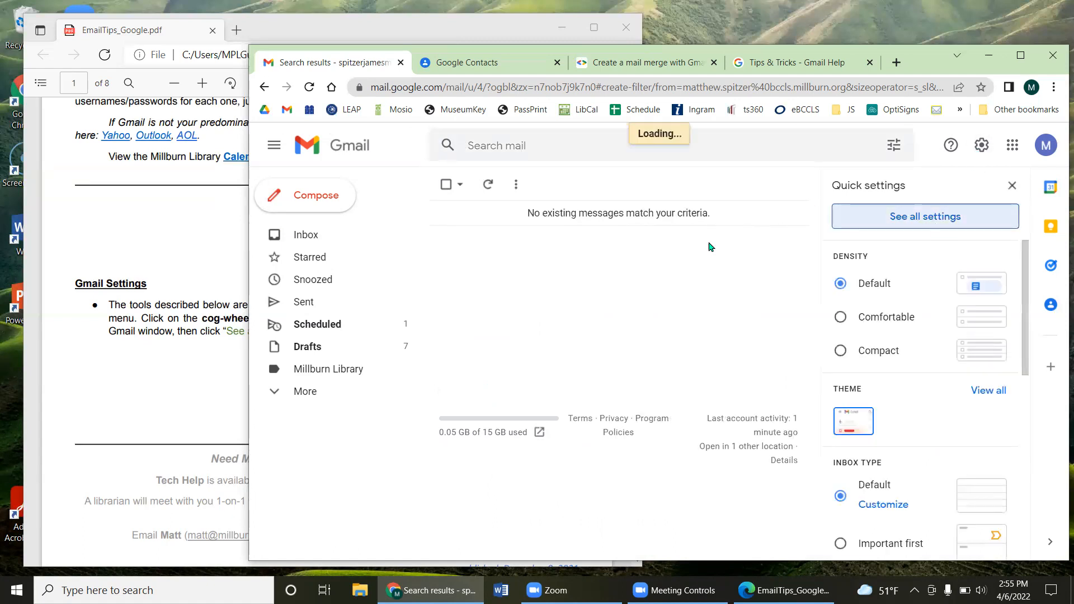
click(716, 213)
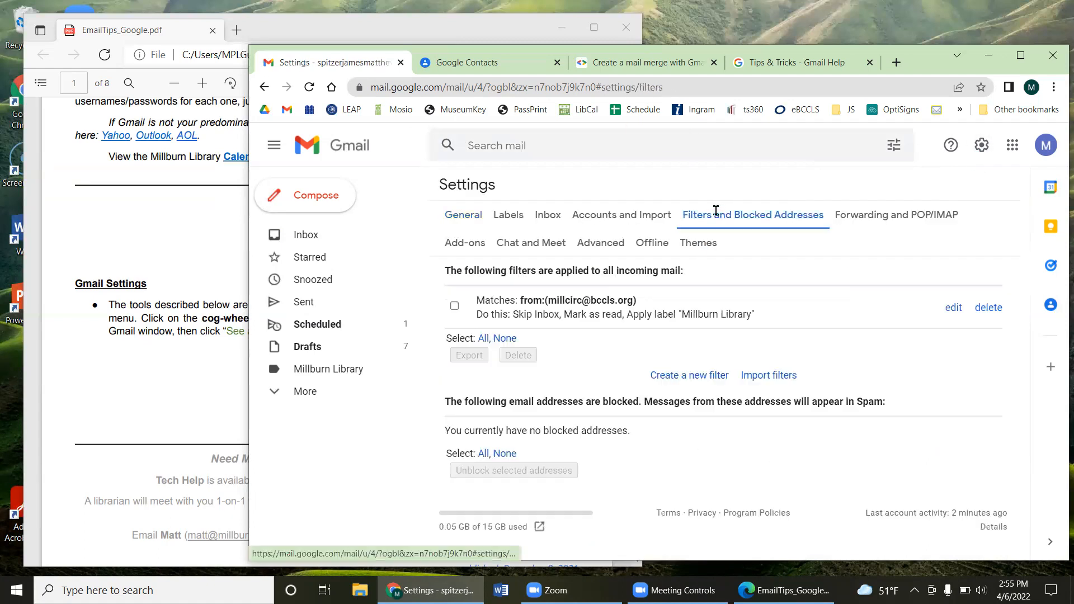
click(699, 376)
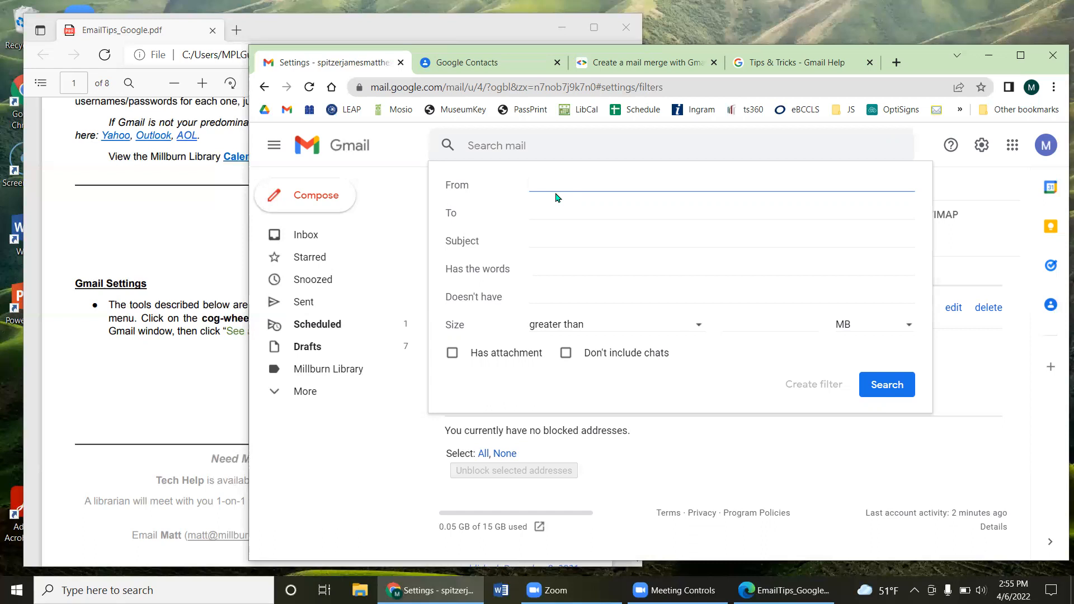
text(-)
drag(530, 185, 541, 185)
click(541, 185)
text(*@millburn.bccls.org)
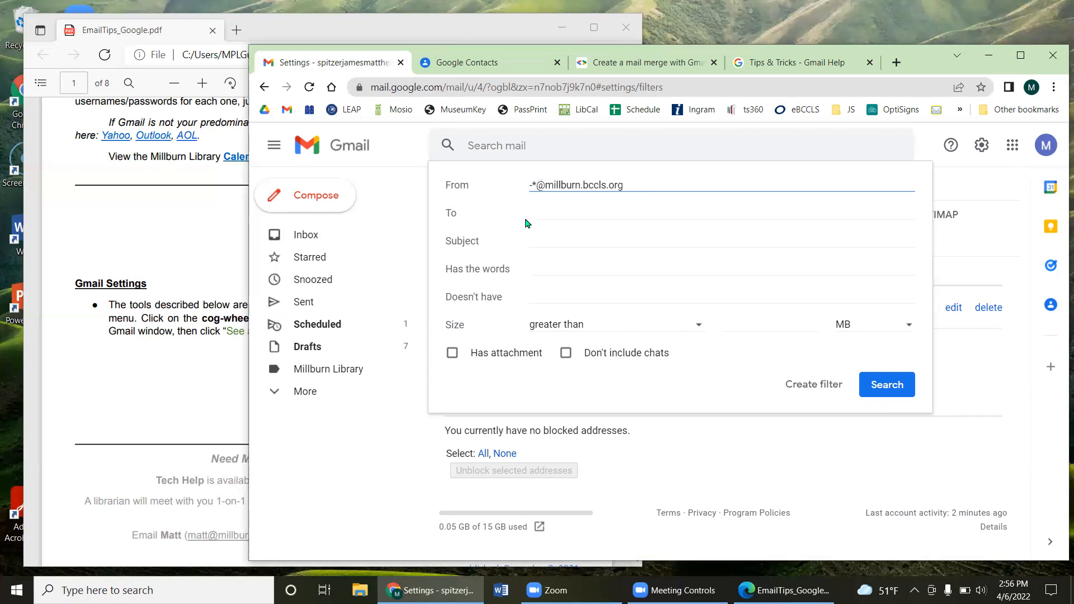
drag(530, 185, 626, 185)
drag(537, 184, 532, 185)
click(651, 186)
Step: Try sample staff and Gmail addresses in the To criterion, then leave To empty
click(591, 212)
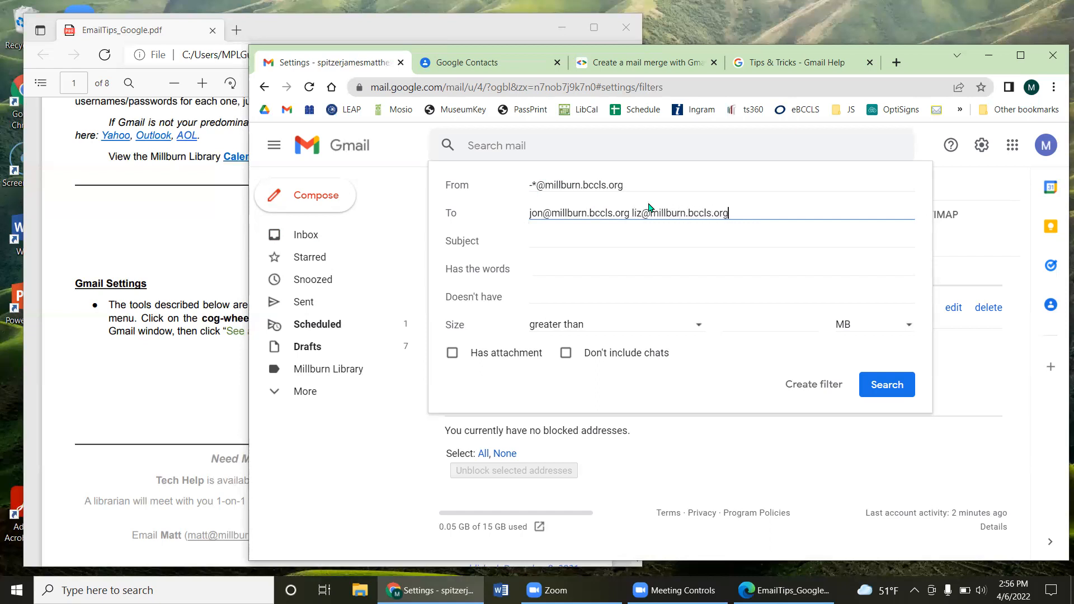
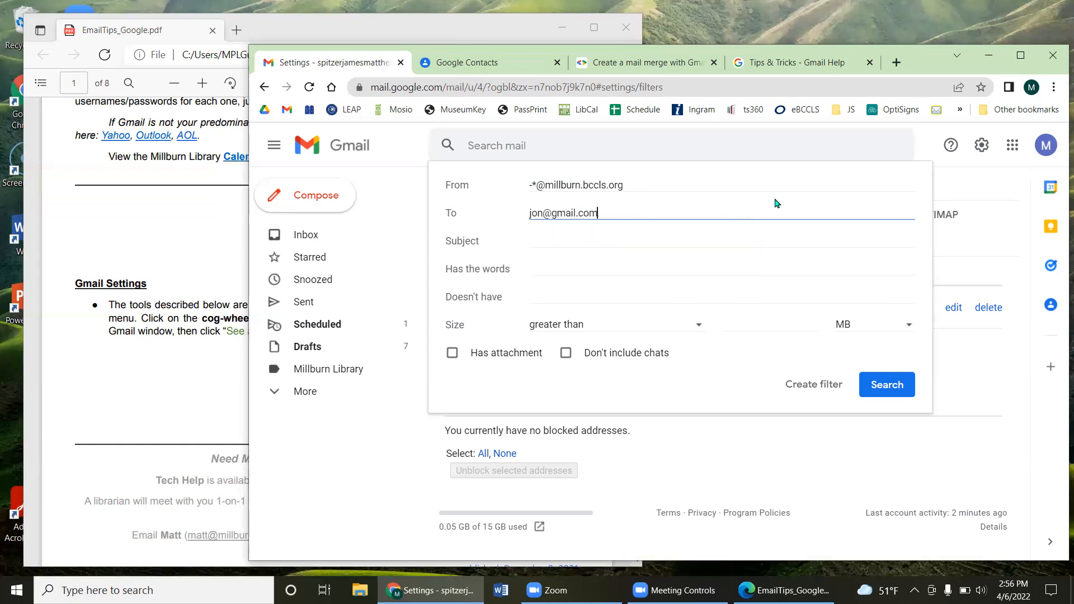
drag(557, 185, 628, 183)
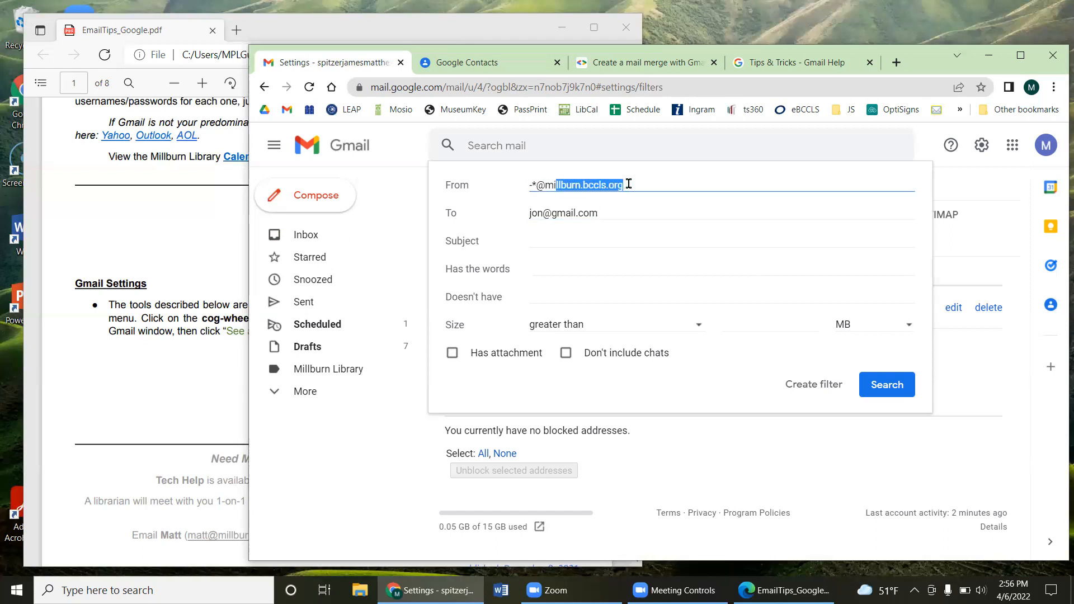
click(611, 209)
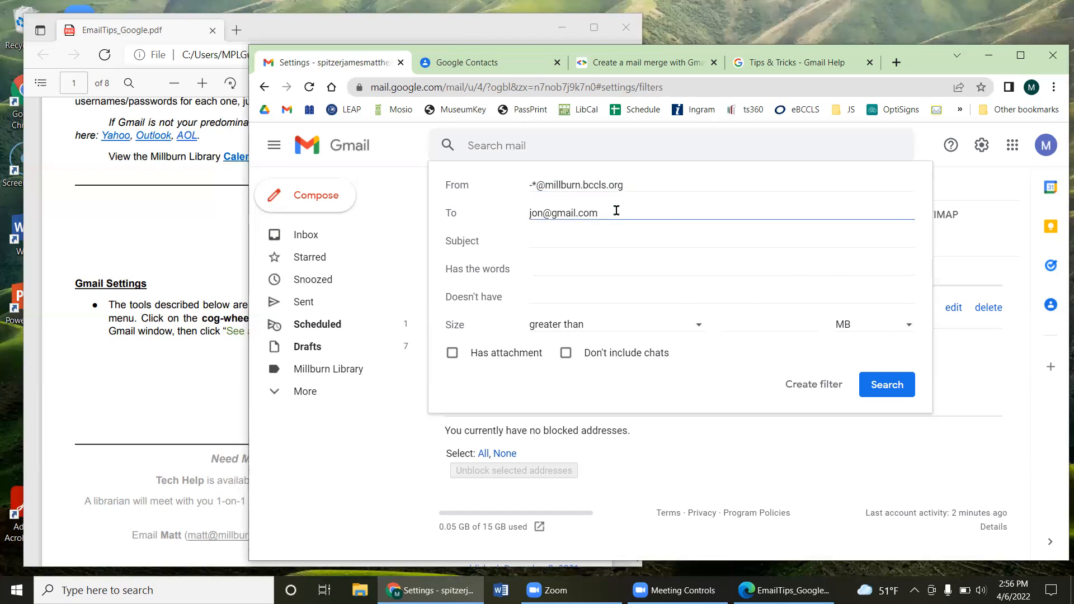
drag(616, 211, 522, 220)
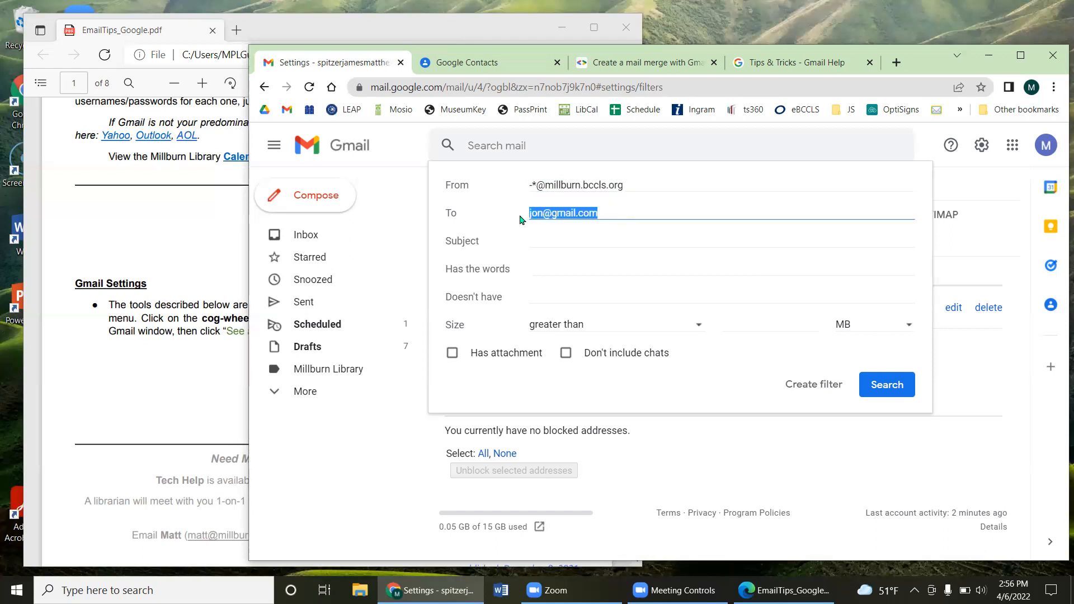
key(BackSpace)
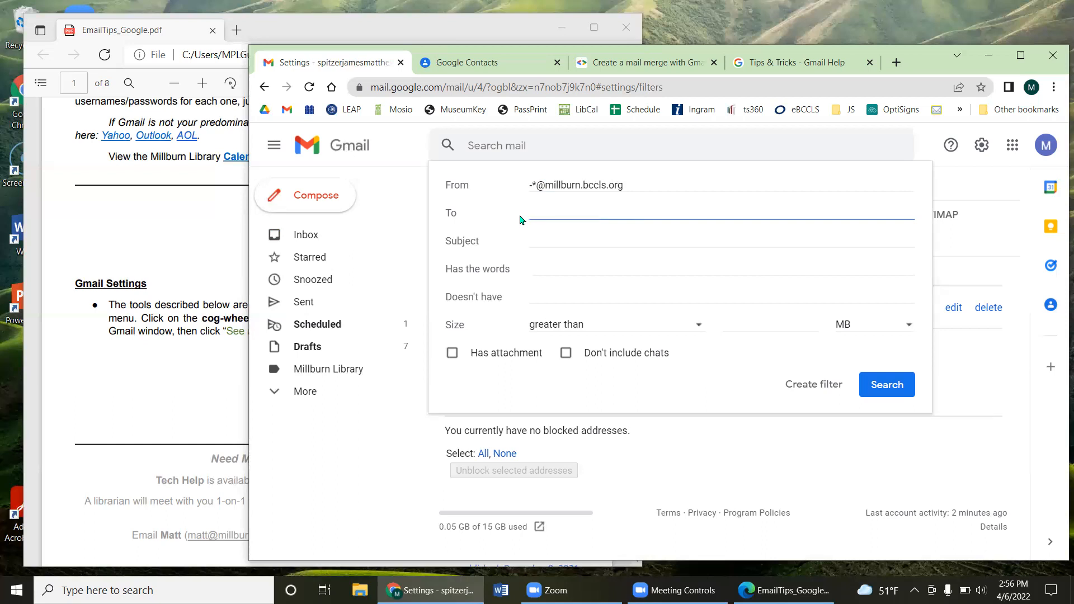
drag(530, 185, 537, 186)
click(631, 188)
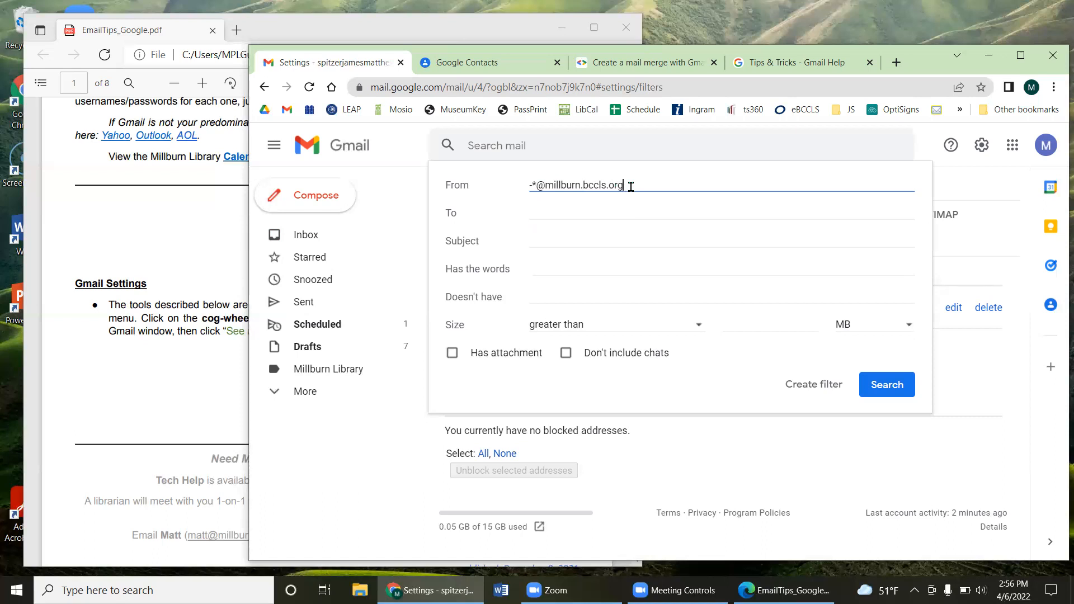
drag(537, 186, 635, 185)
click(635, 185)
key(ctrl)
Step: Set the outside-sender filter to send Demo Template as an automatic reply
click(811, 385)
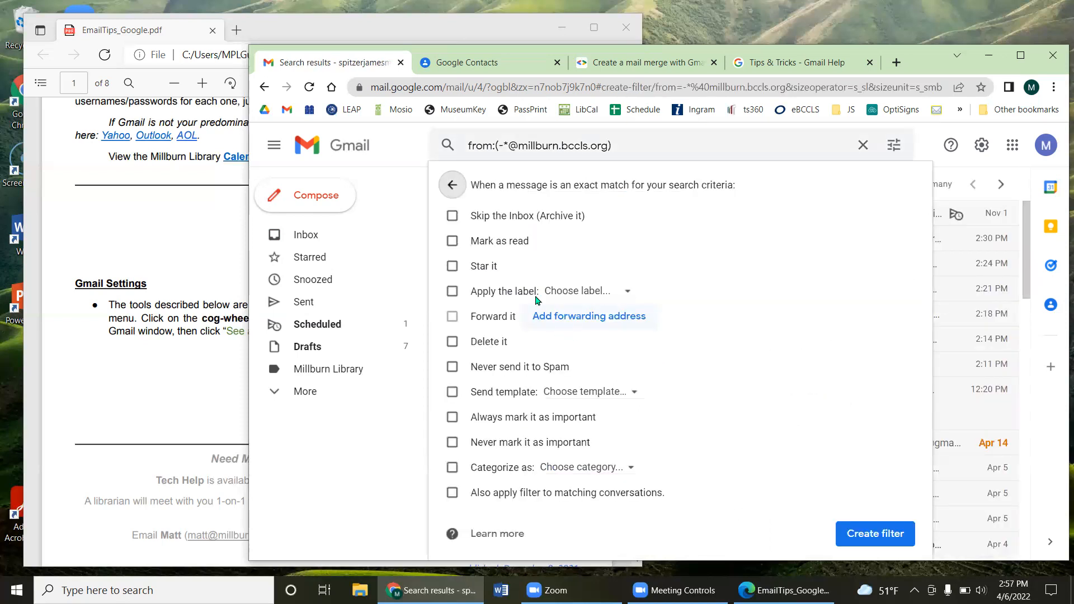
click(453, 393)
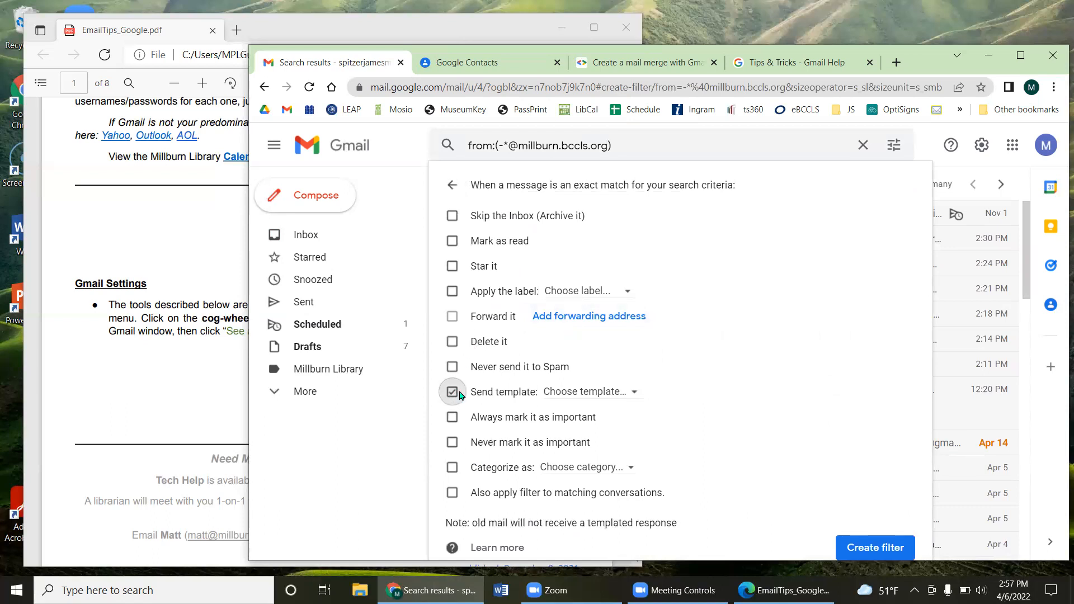
click(594, 392)
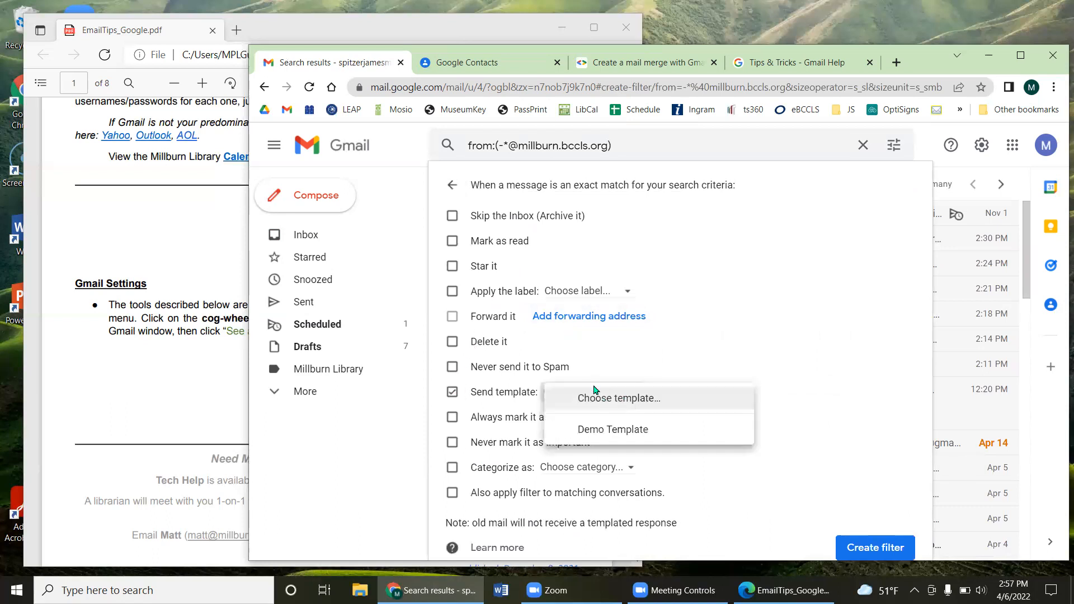
click(623, 440)
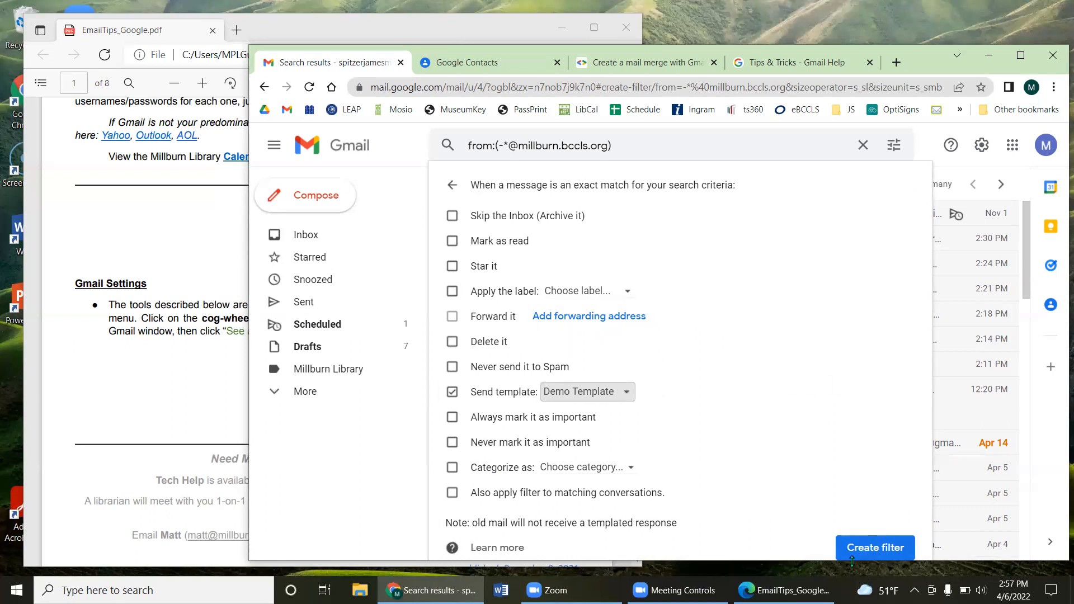
drag(854, 561, 847, 573)
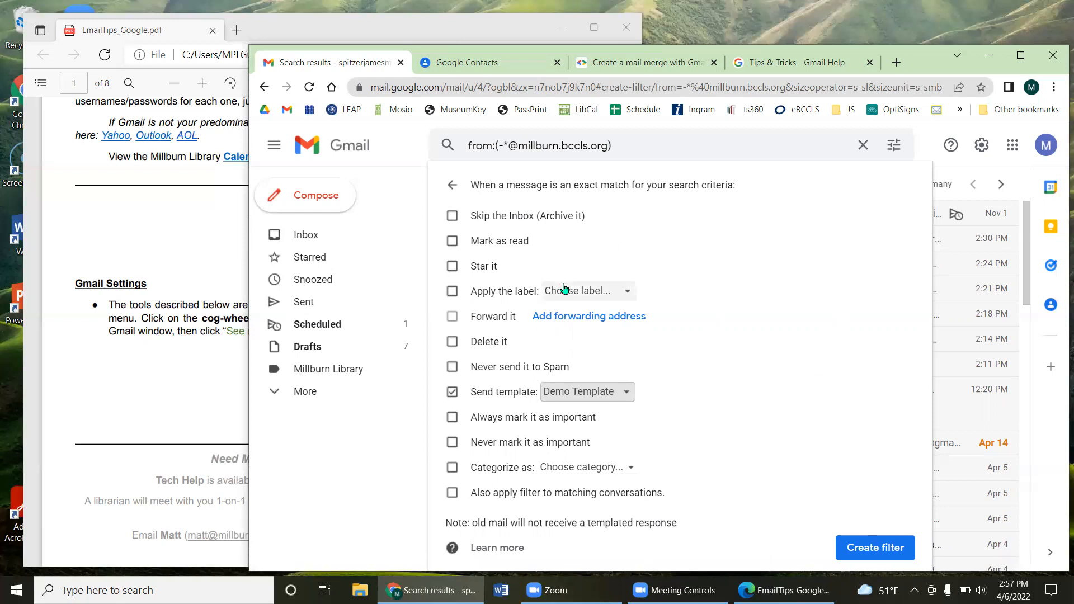
Step: Return to the filter criteria and delete the From pattern
click(453, 185)
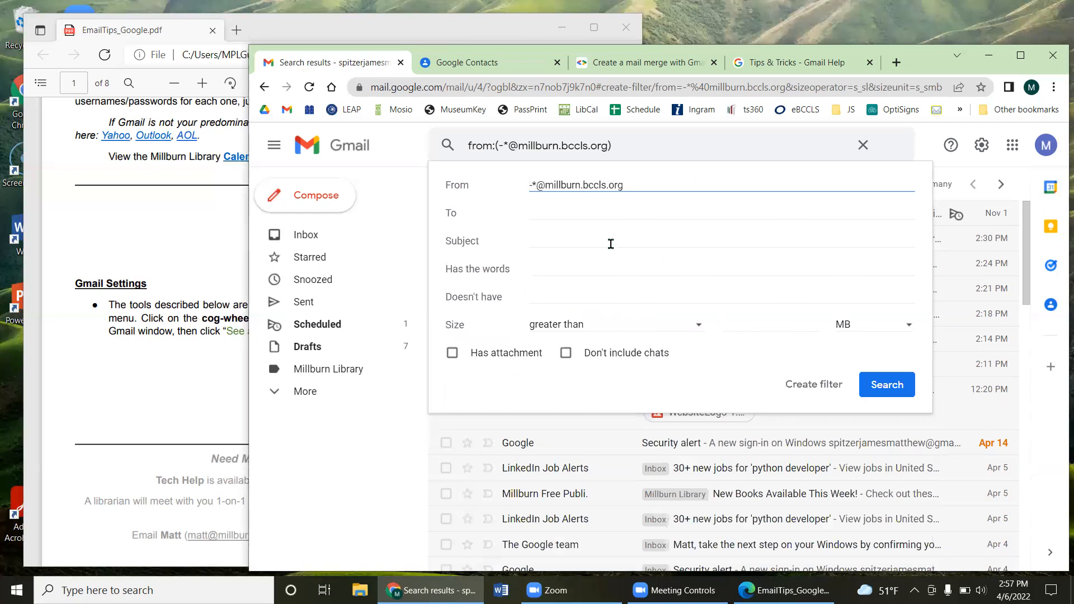
click(807, 382)
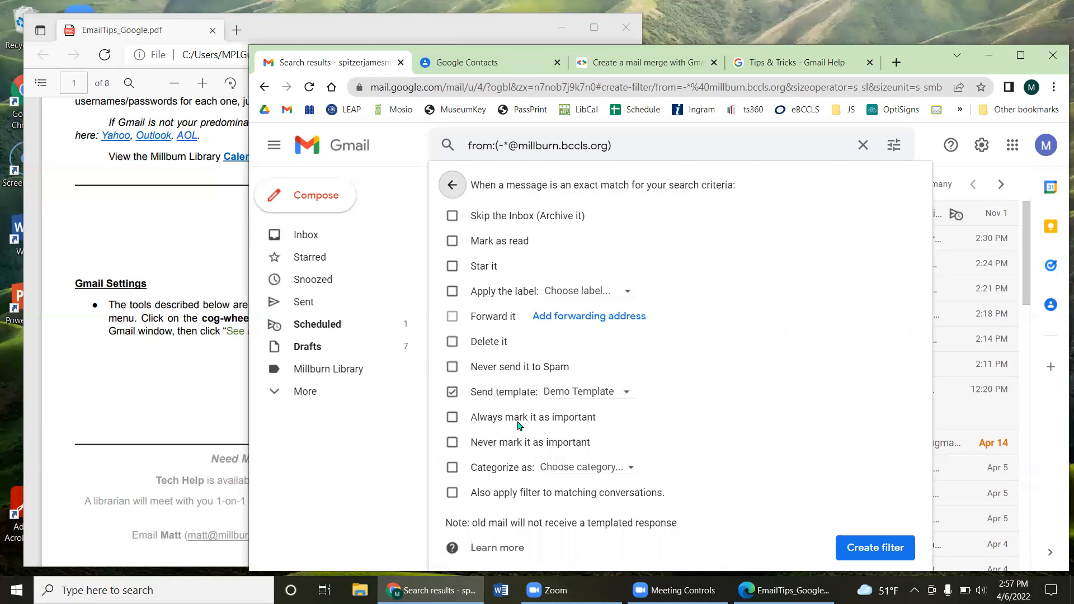
click(452, 186)
drag(644, 186, 504, 188)
key(BackSpace)
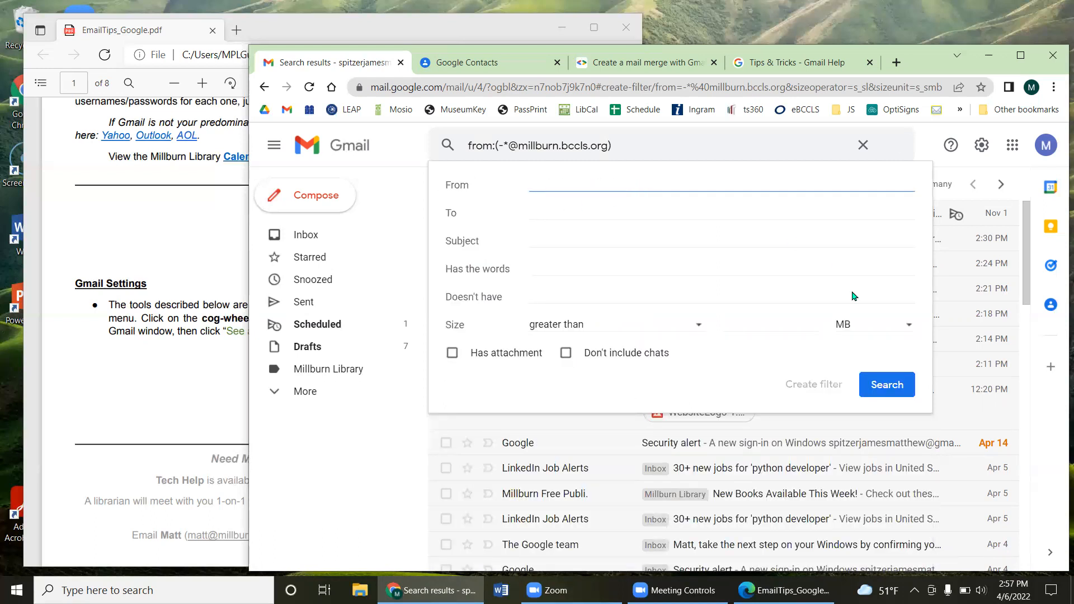
Step: Enter a staff member's e-mail address as the From criterion
click(547, 209)
click(557, 180)
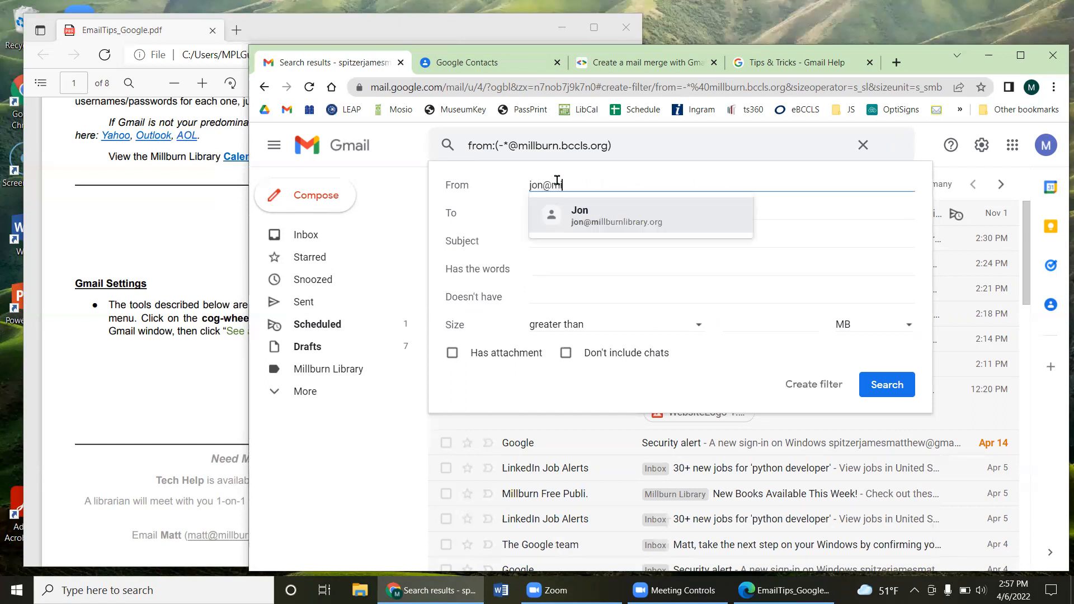
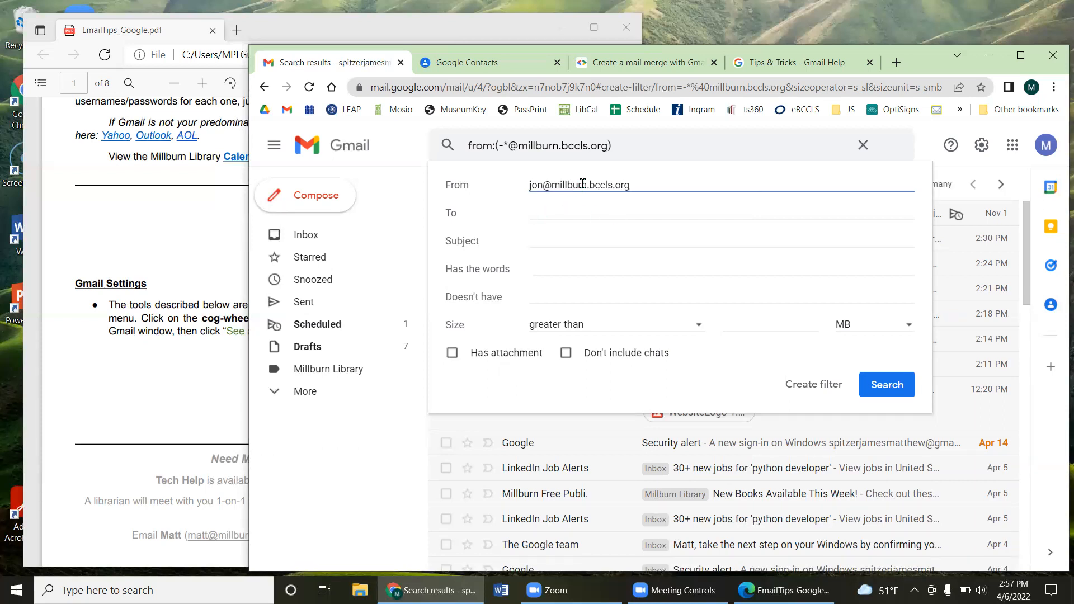
Step: Have the filter apply a newly created Staff label to matching mail
click(794, 386)
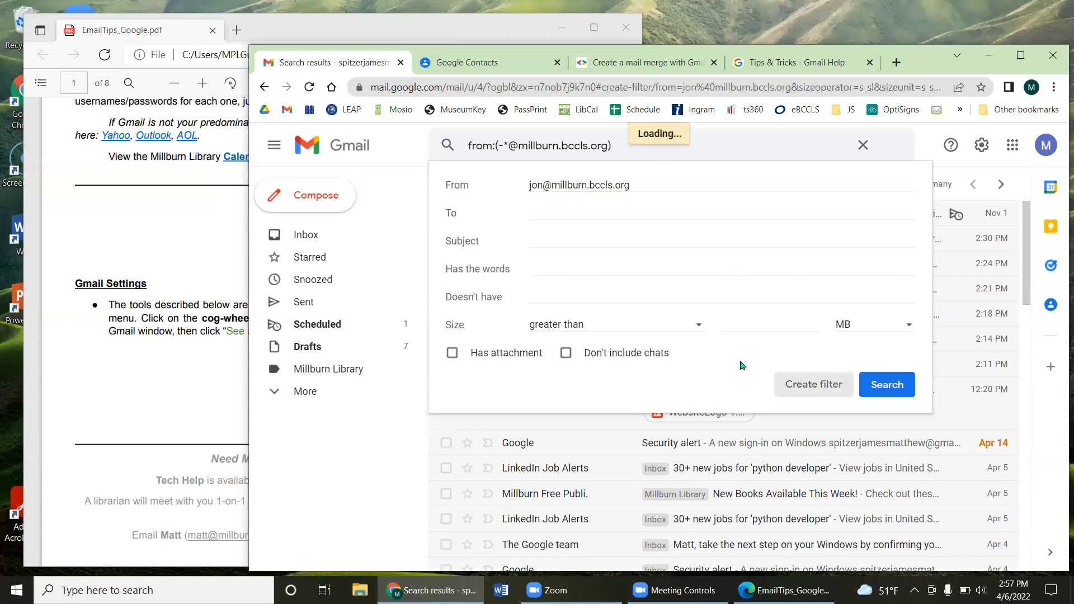
click(483, 293)
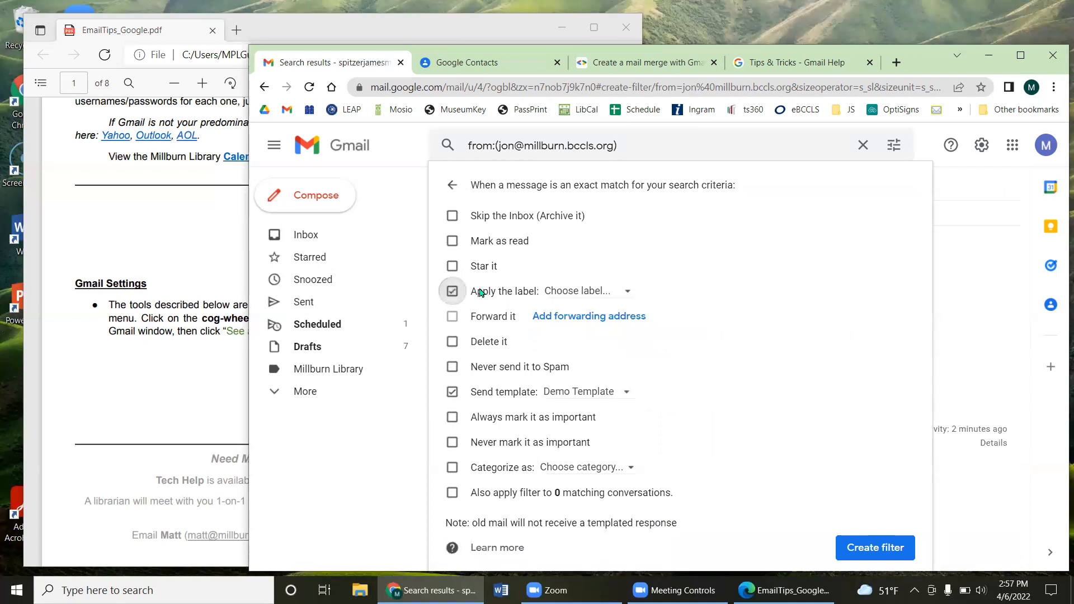
click(583, 292)
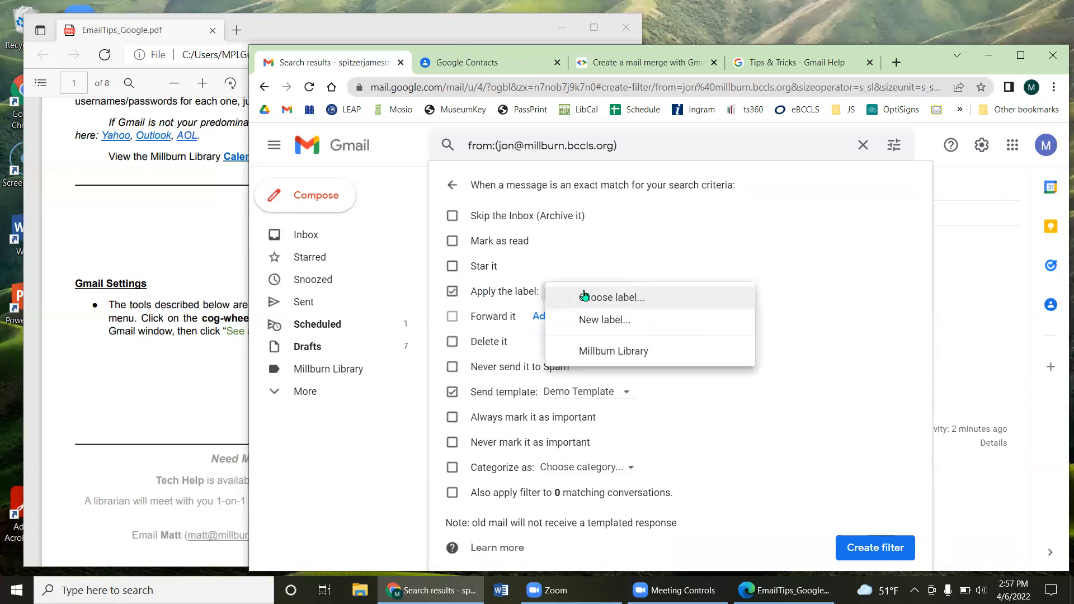
click(611, 320)
text(Staff)
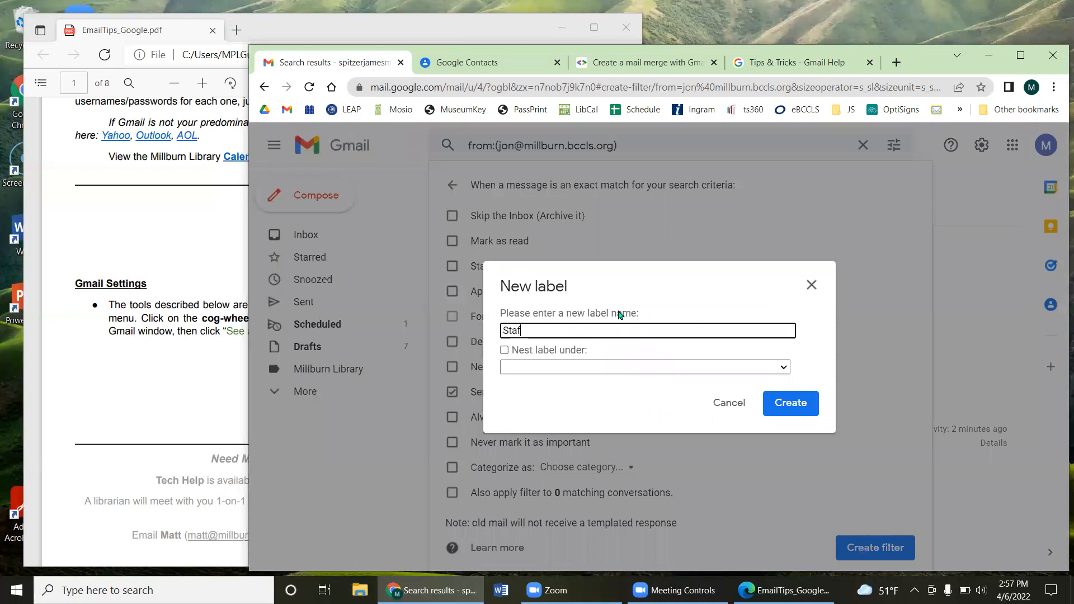
click(783, 396)
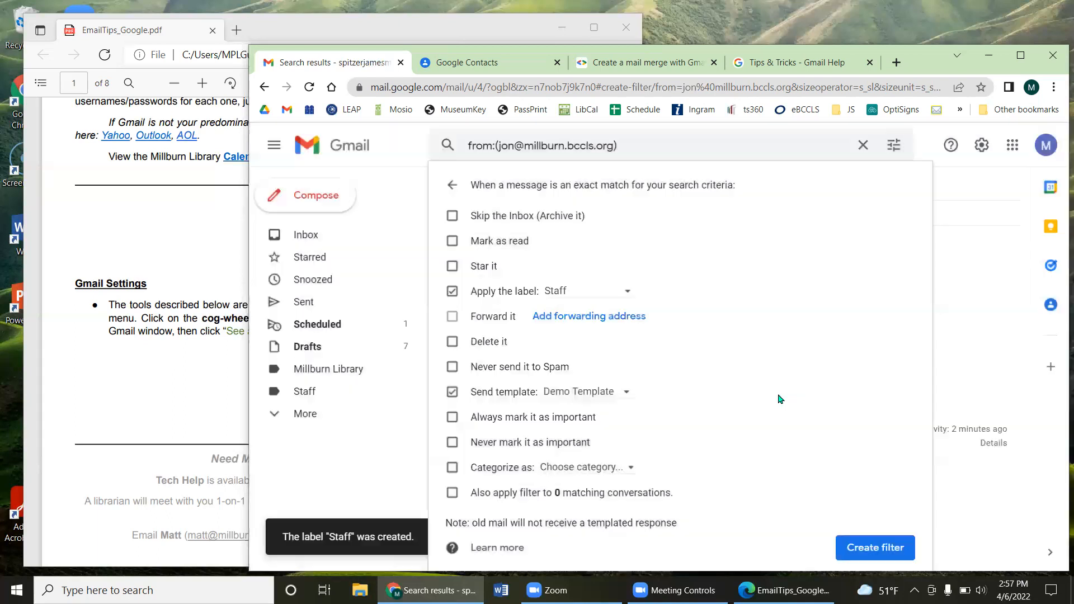
click(307, 394)
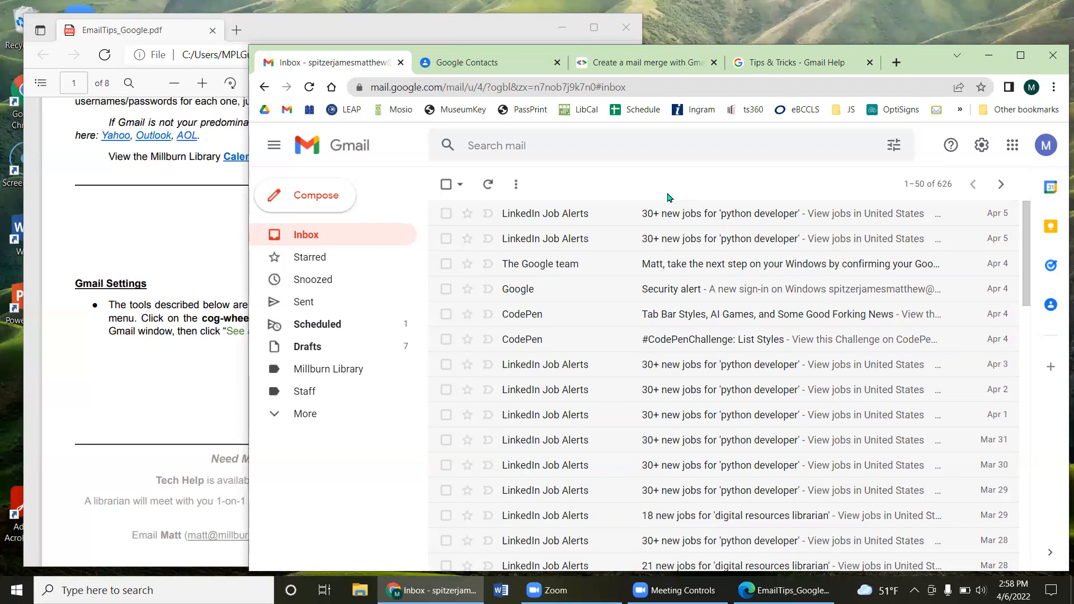
Step: Reposition and enlarge the browser window and open Gmail's Quick settings panel
drag(924, 69, 914, 65)
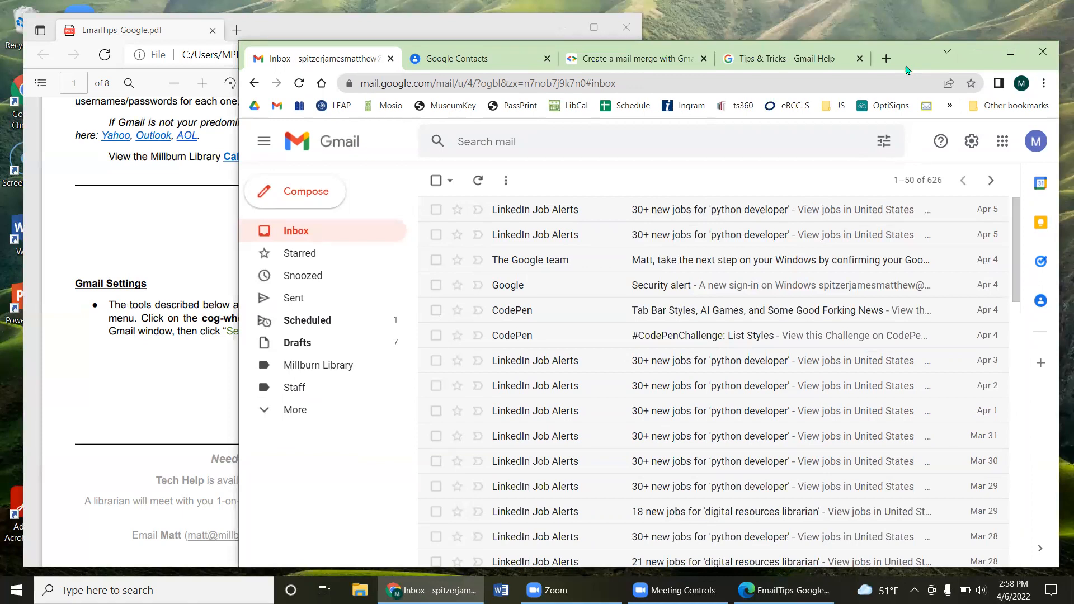
drag(907, 68, 768, 63)
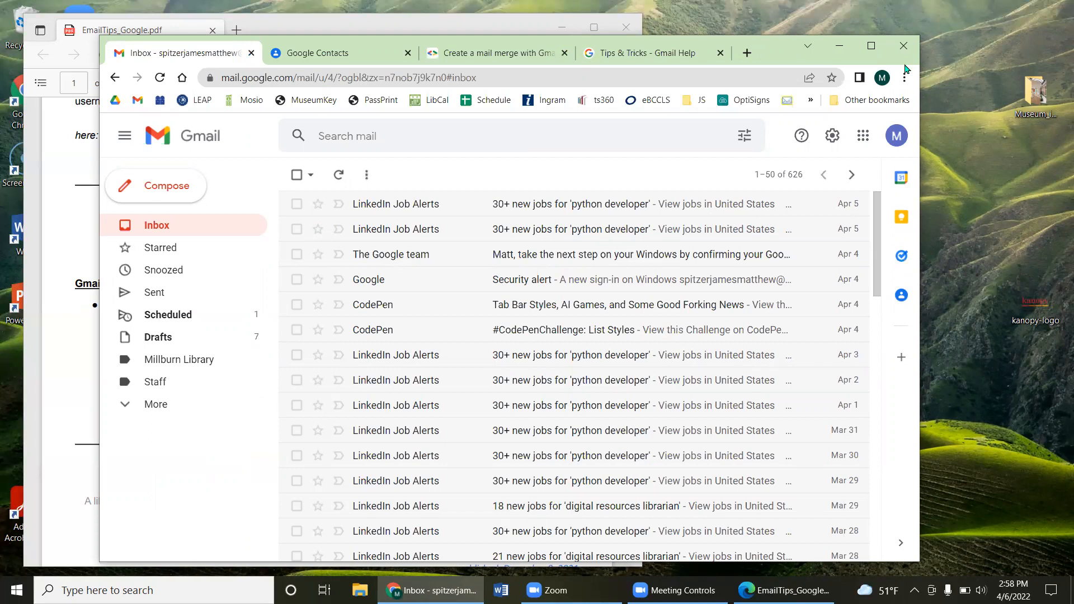
click(834, 147)
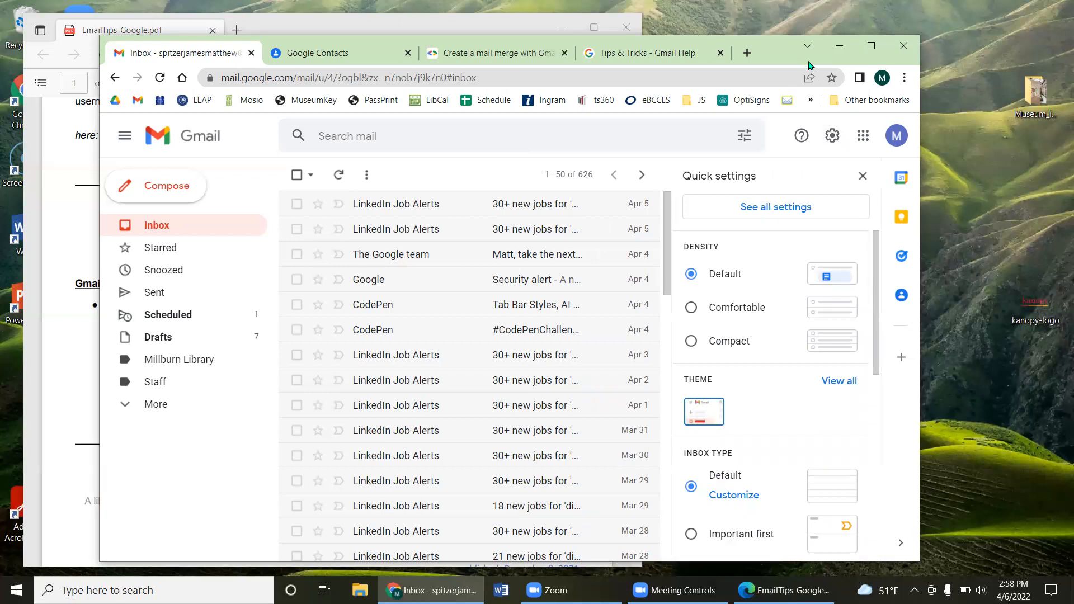
drag(810, 65, 926, 62)
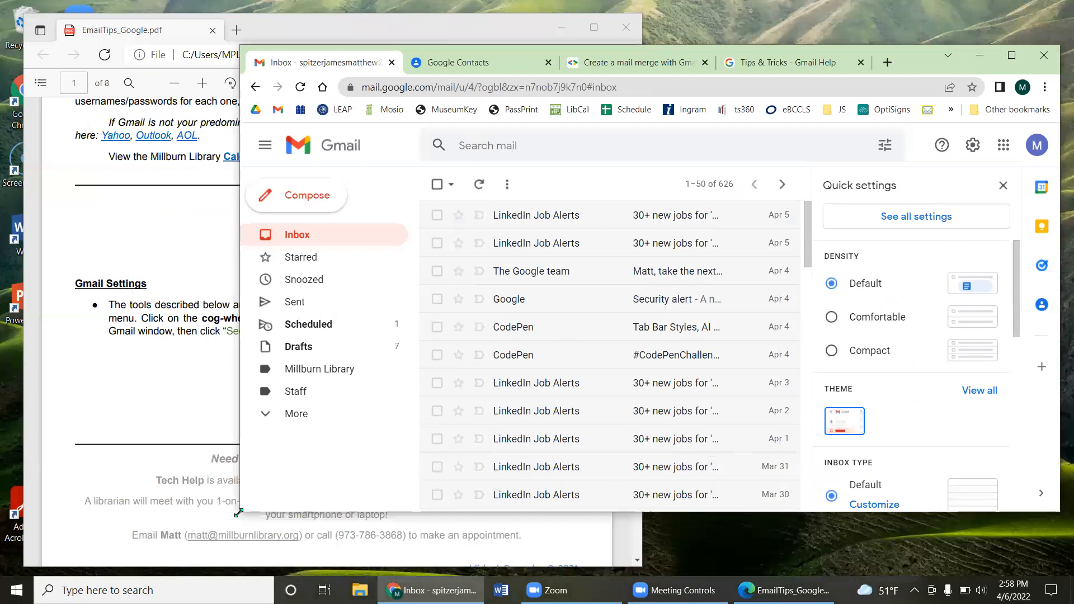
drag(239, 513, 223, 560)
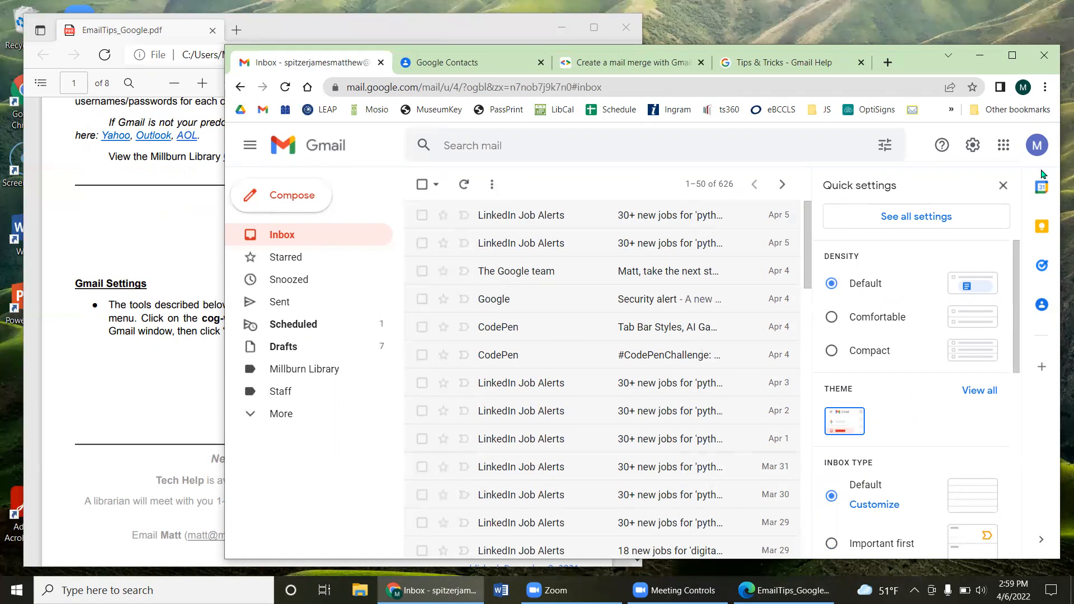
Step: Go to the Filters and Blocked Addresses settings, start a new filter, then close it
click(911, 220)
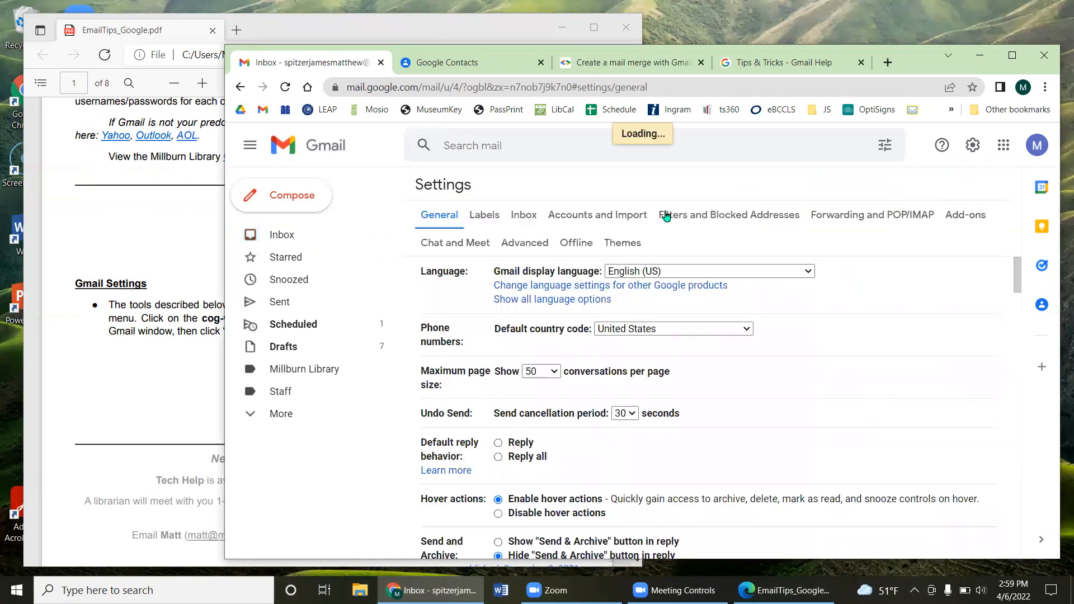
click(686, 214)
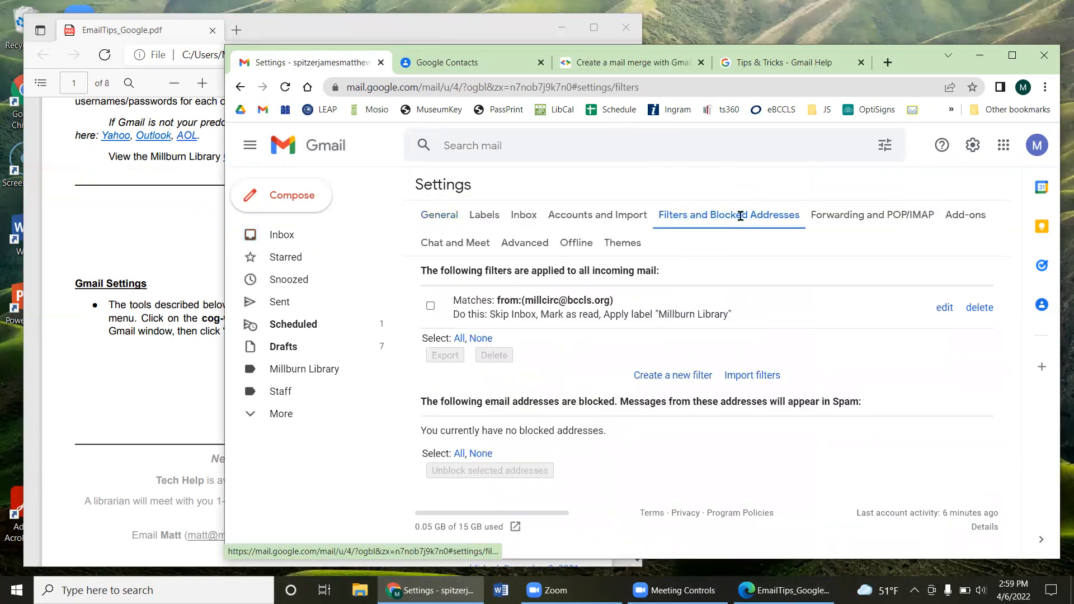
click(664, 376)
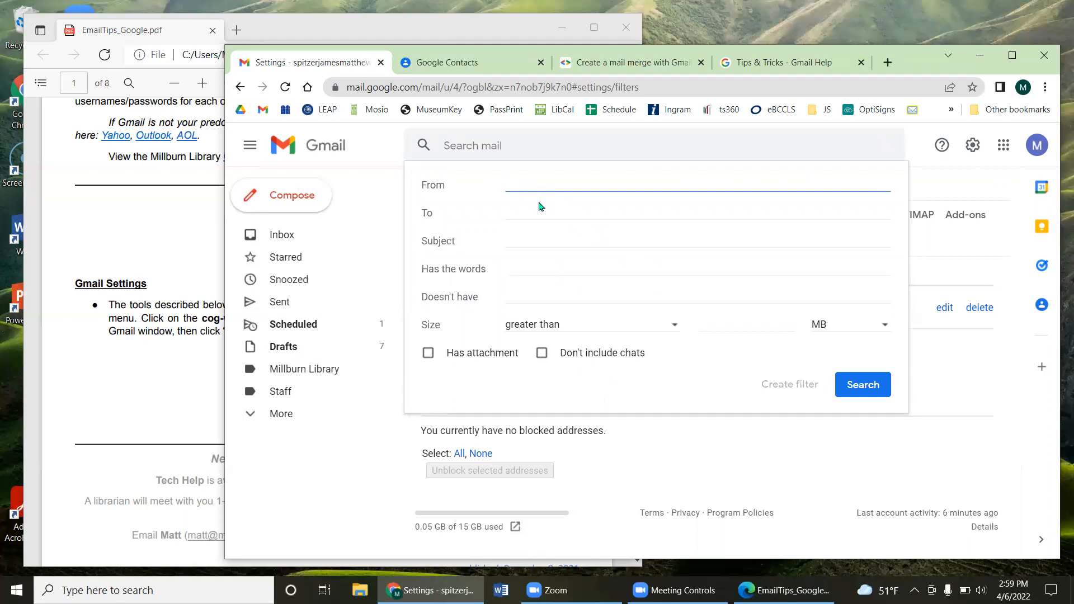
click(525, 242)
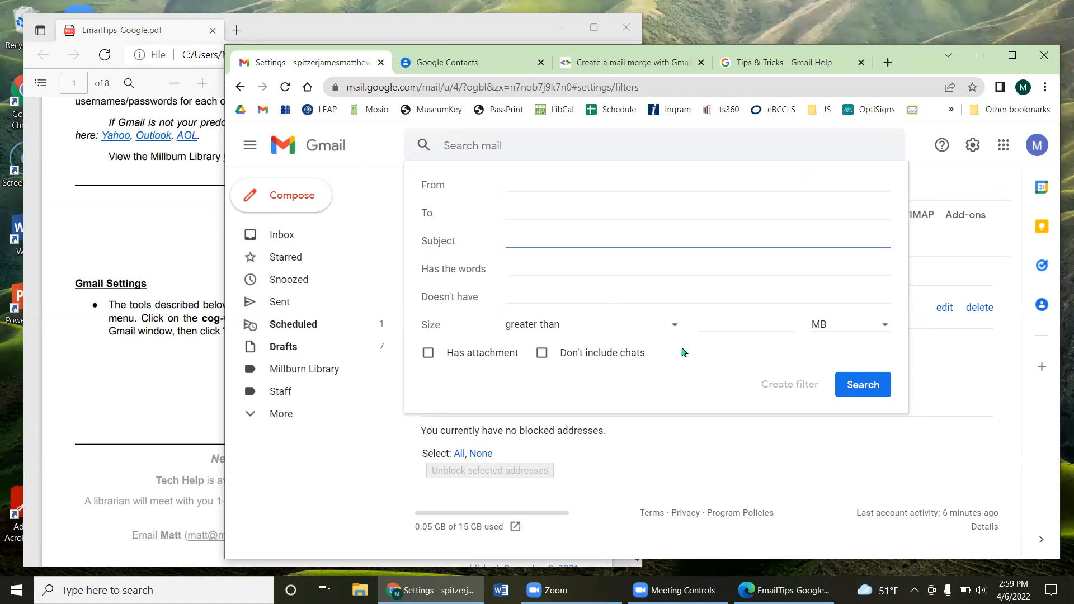
click(933, 394)
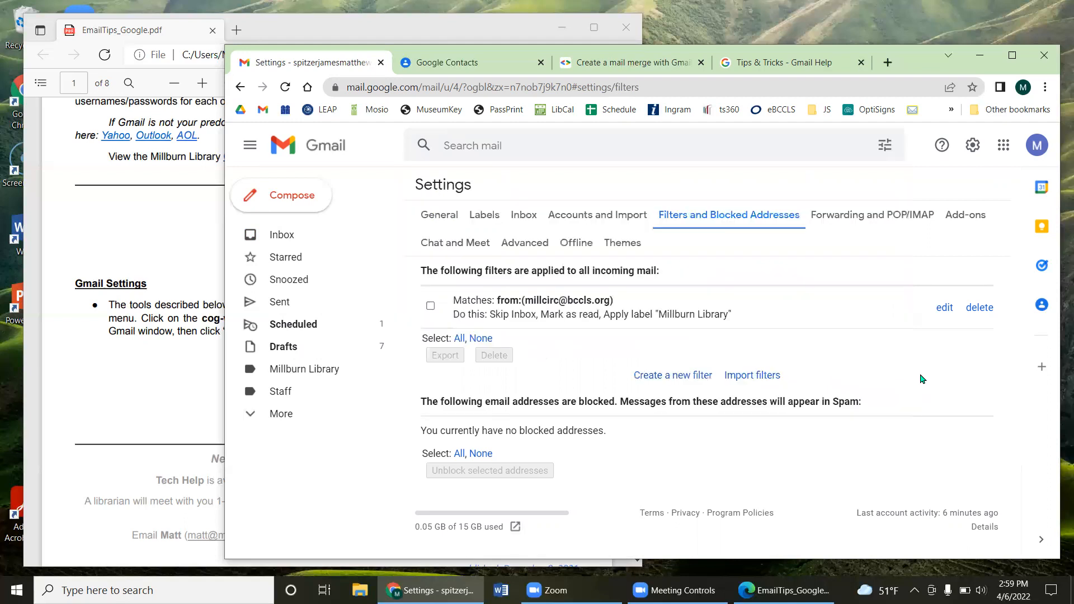
Step: Add a library e-mail address as a forwarding address and dismiss the confirmation-code notice
click(870, 219)
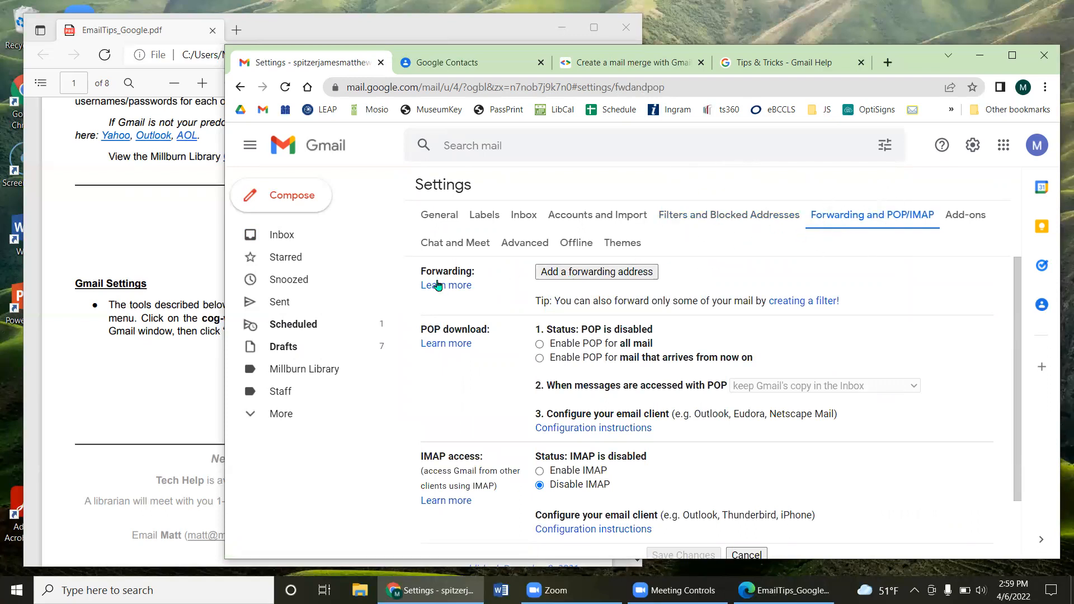
drag(435, 271, 477, 274)
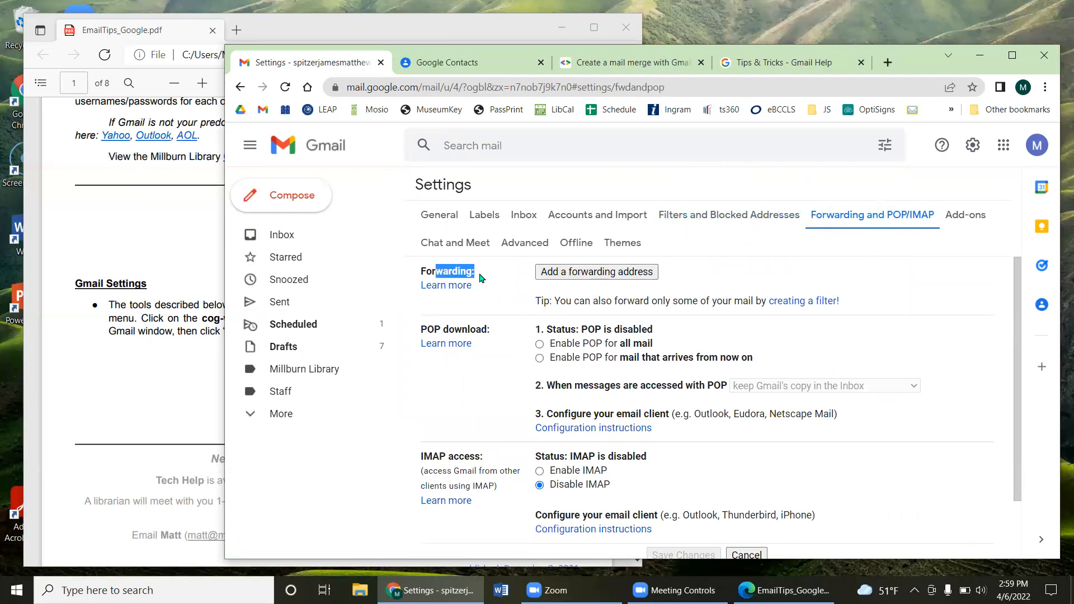
click(590, 273)
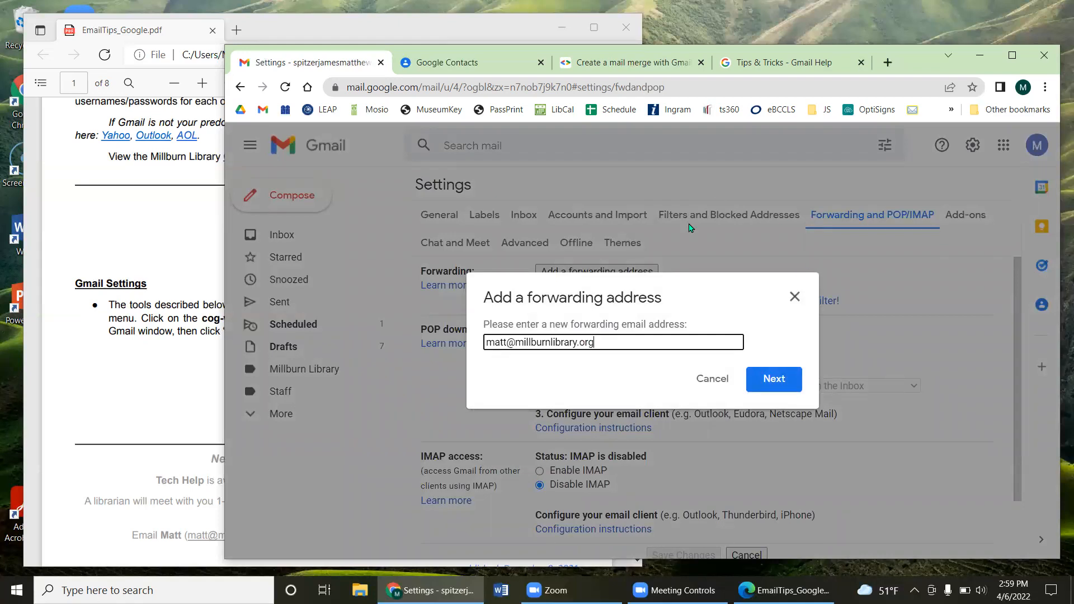
click(759, 380)
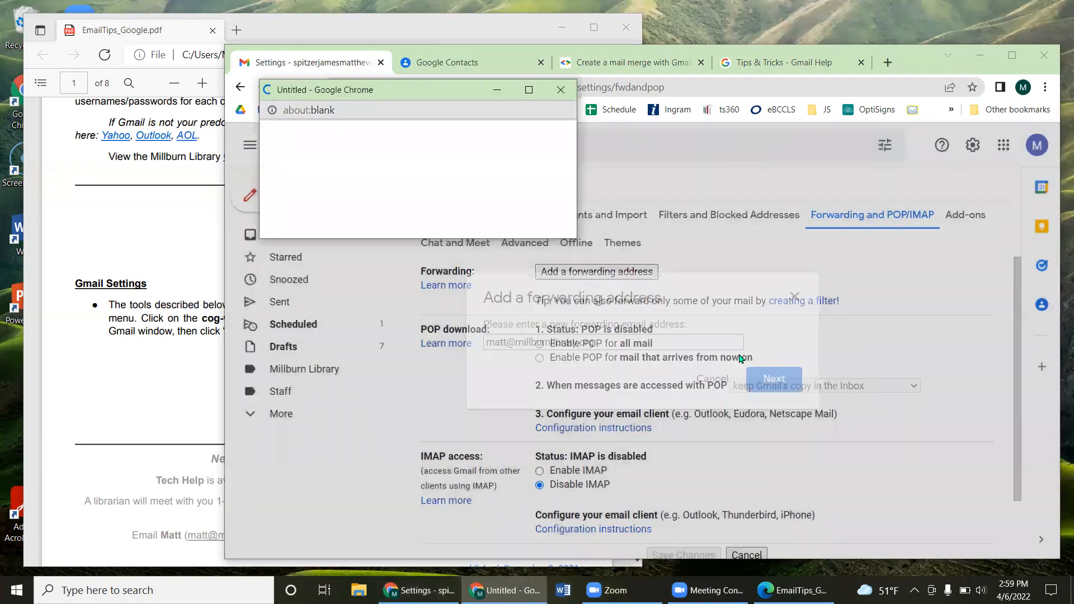
click(299, 158)
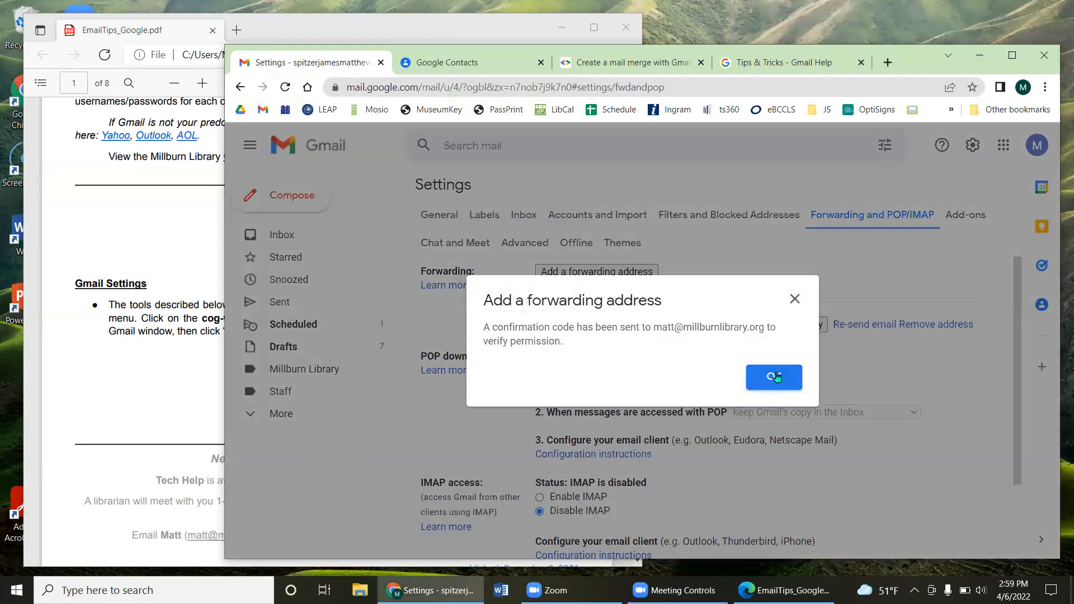
click(772, 379)
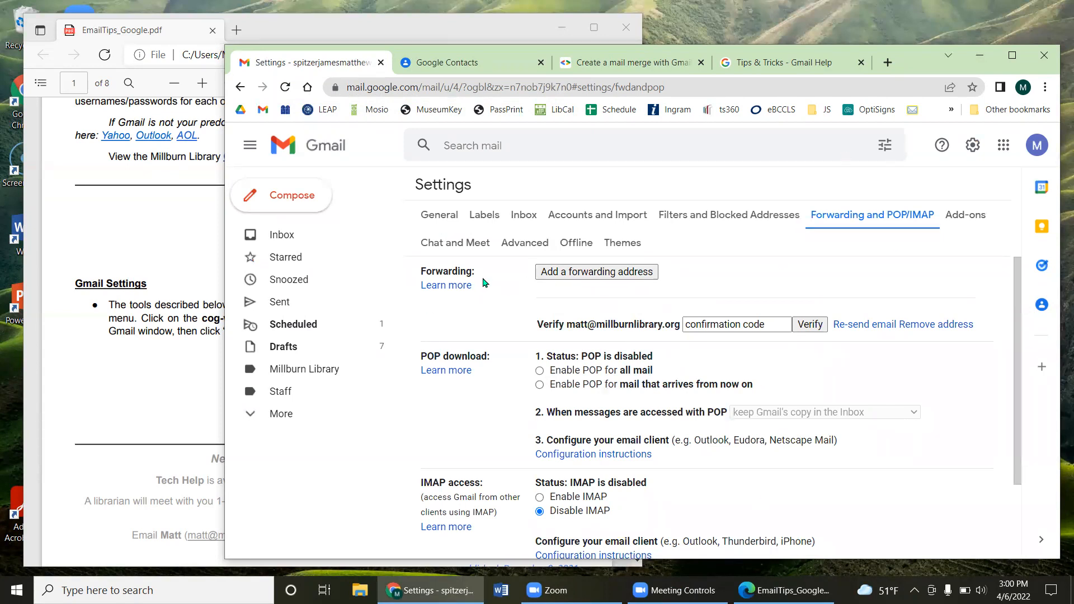
Step: Highlight the Forwarding label and the address awaiting verification
drag(478, 278, 415, 272)
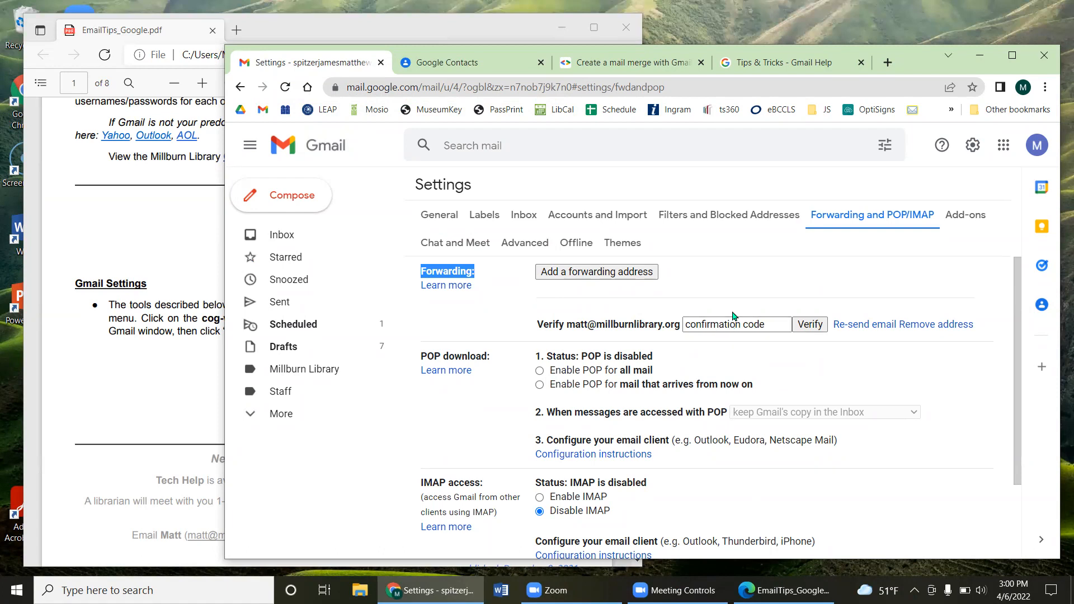
drag(662, 325, 570, 326)
click(698, 313)
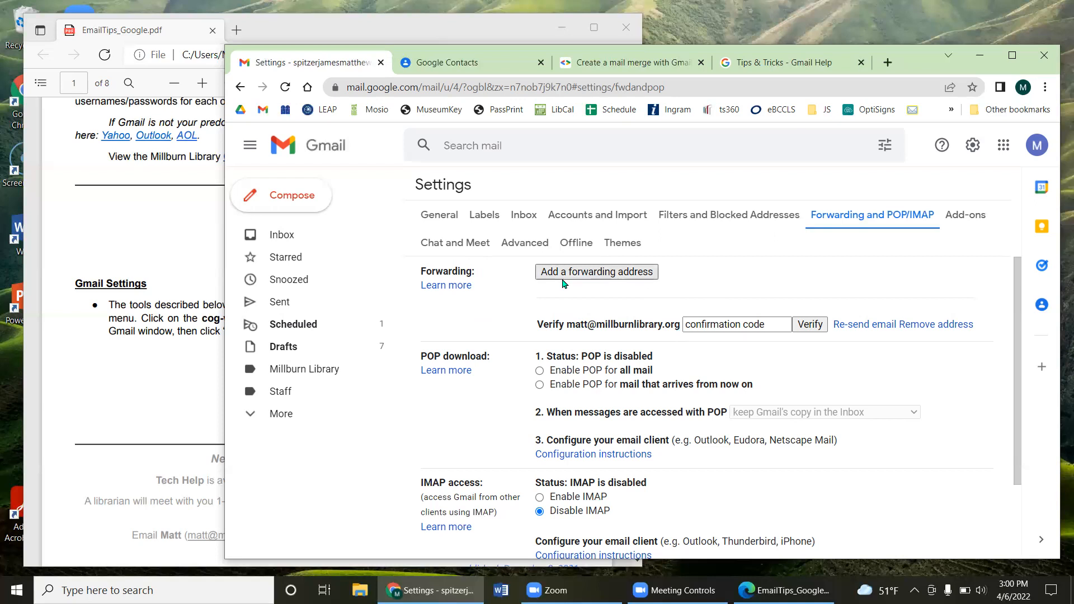
drag(575, 325, 657, 319)
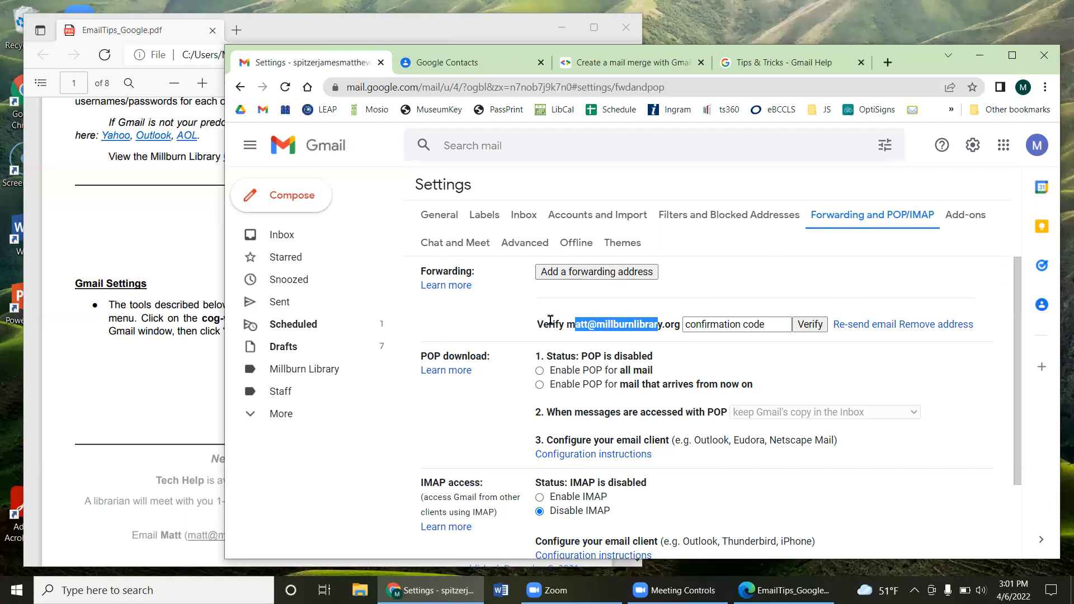
drag(552, 322, 620, 323)
drag(457, 271, 488, 274)
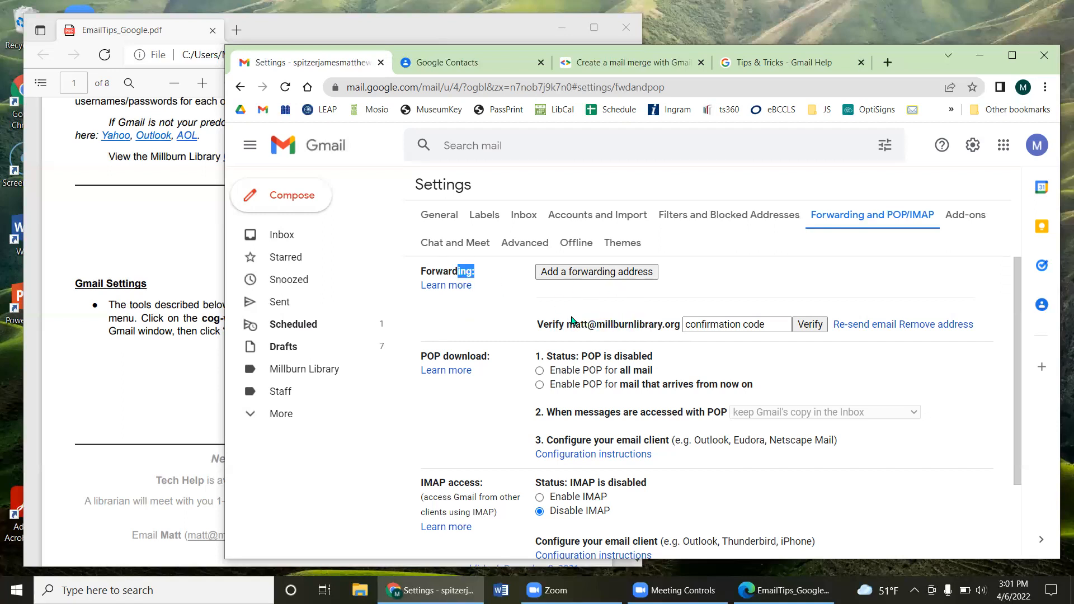
drag(575, 323, 610, 322)
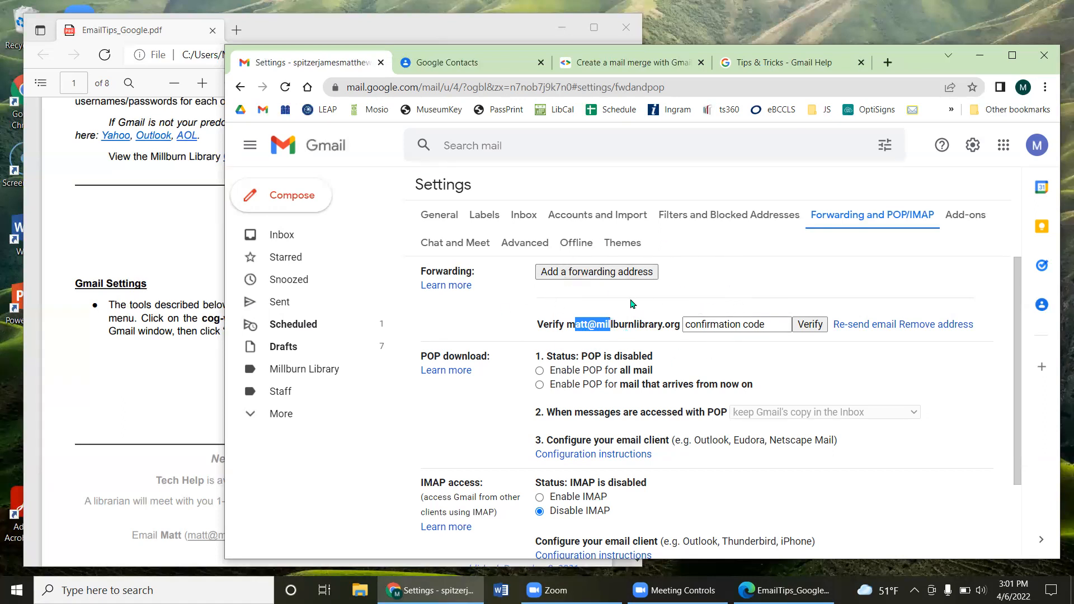
Step: Start a filter for a staff sender address, cancel it, and reopen Quick settings
click(729, 216)
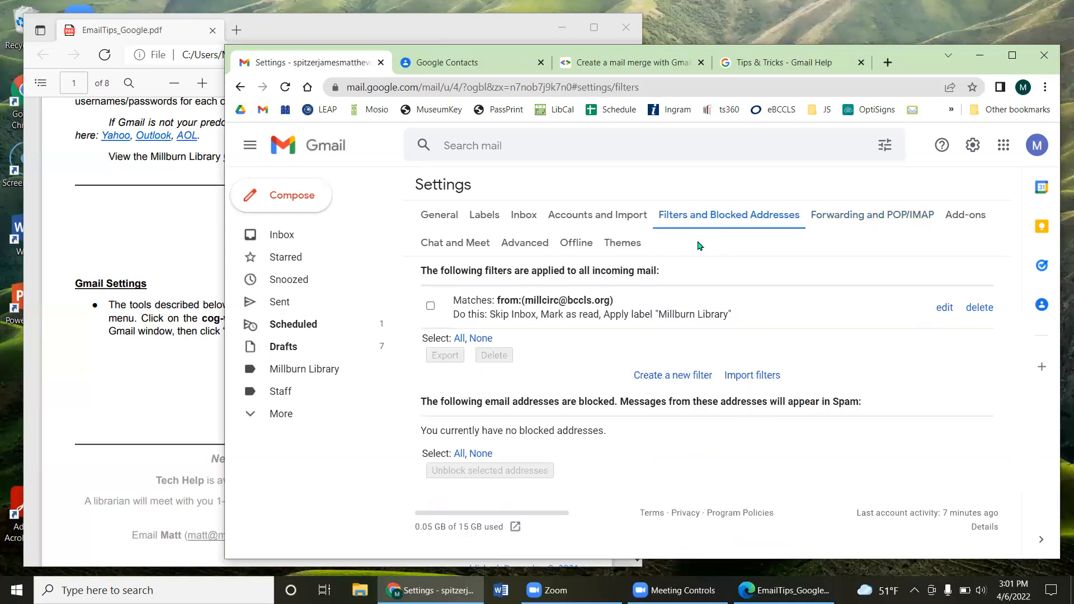
click(674, 376)
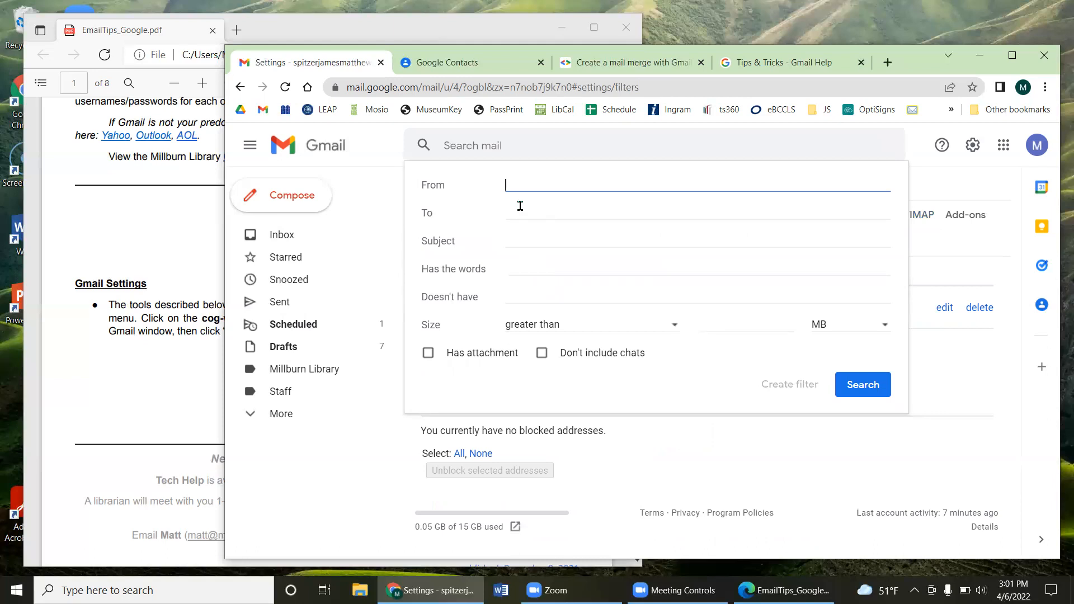
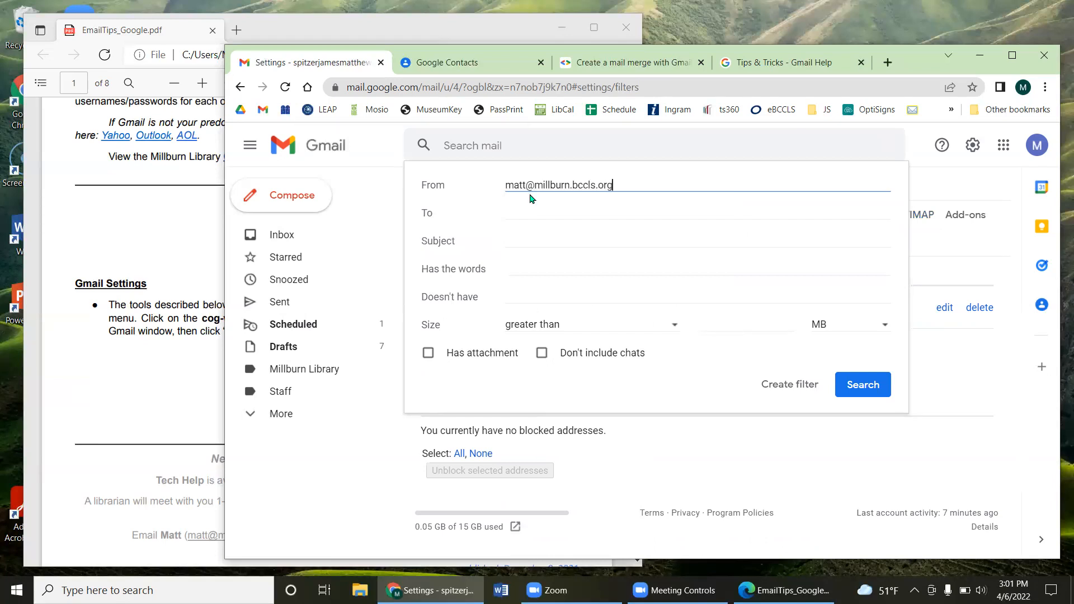
click(790, 384)
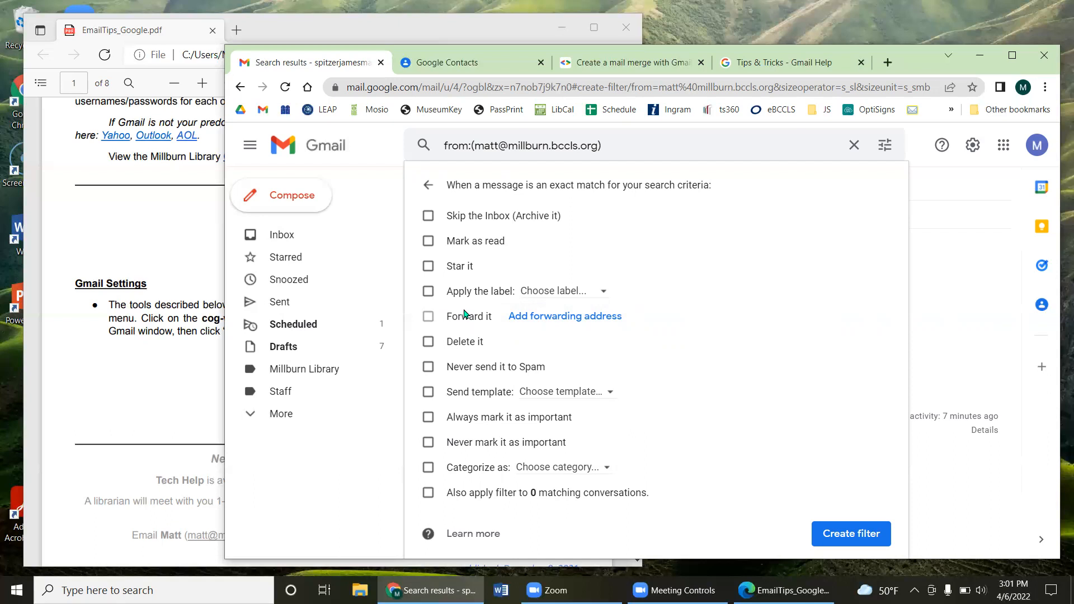
click(854, 145)
click(975, 155)
Step: Show the Forwarding and POP/IMAP settings, pointing out the disabled POP download and IMAP access
click(879, 217)
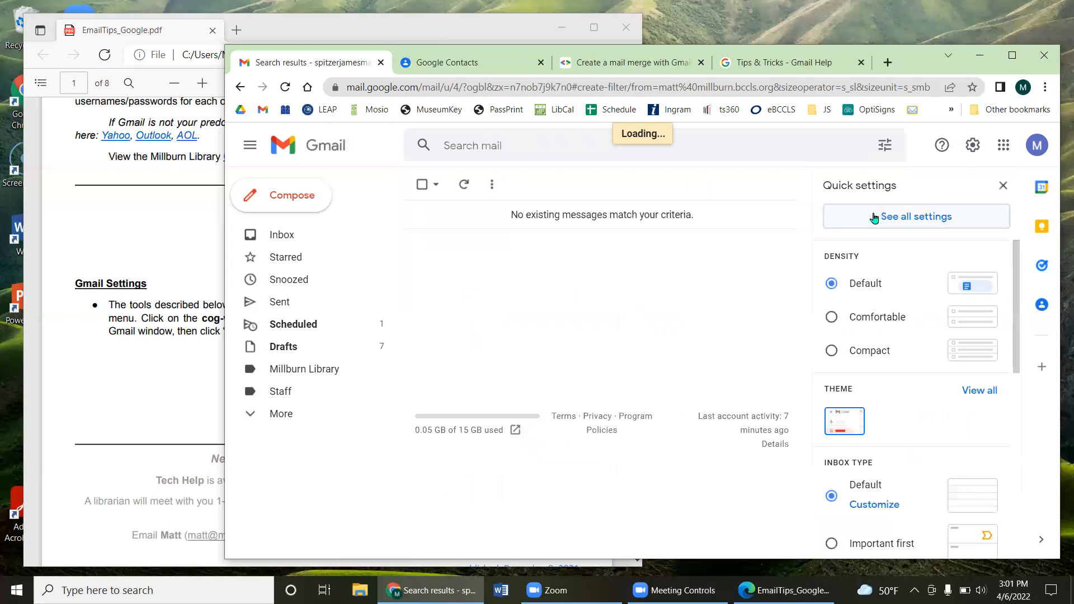
click(898, 217)
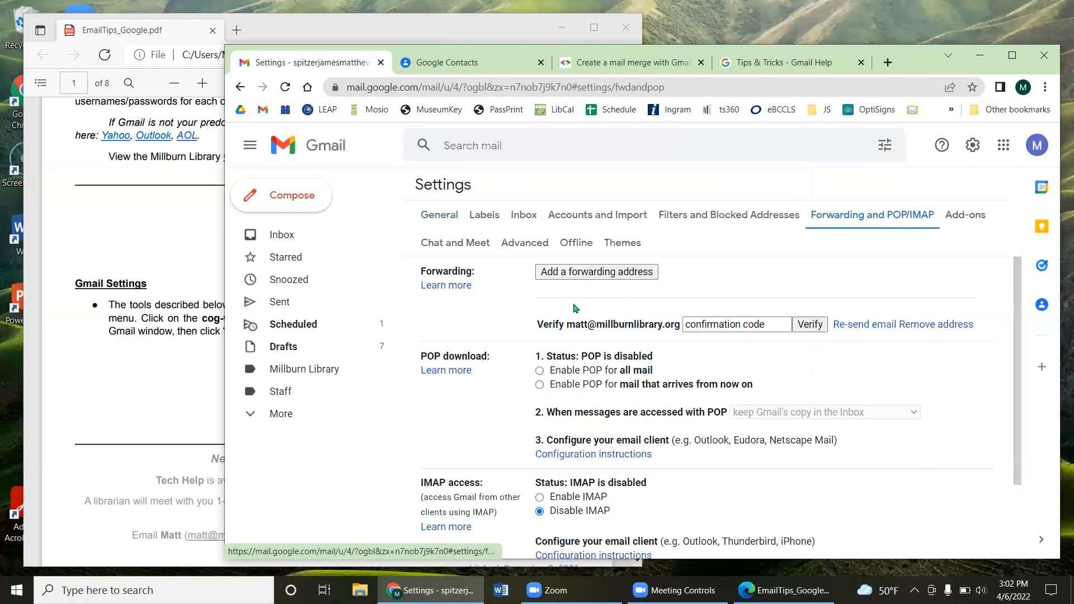
scroll(573, 308, down, 3)
scroll(575, 309, up, 1)
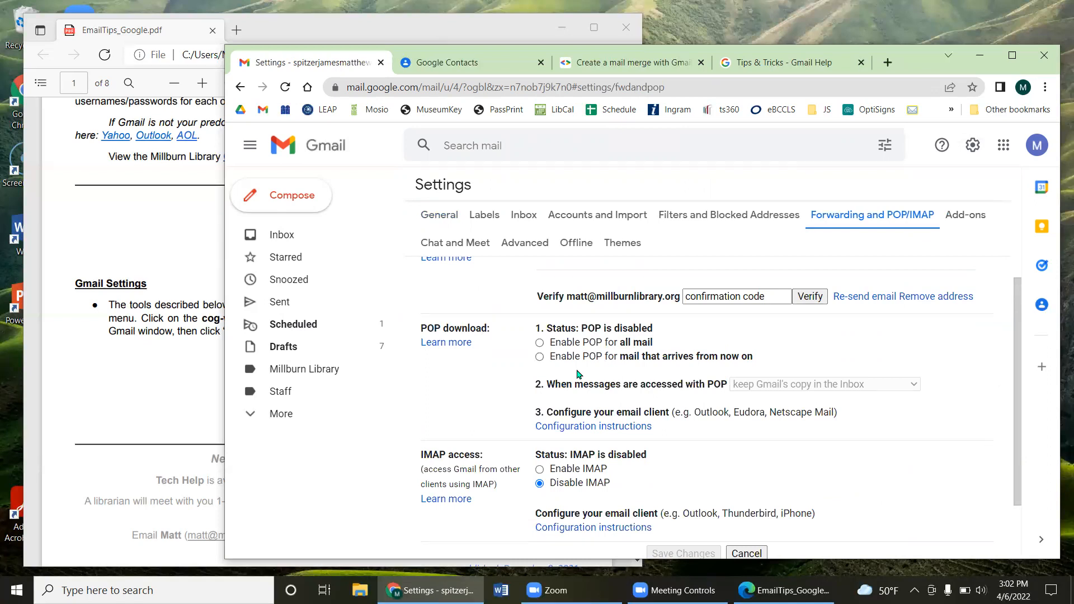
drag(425, 332, 470, 332)
drag(433, 454, 483, 456)
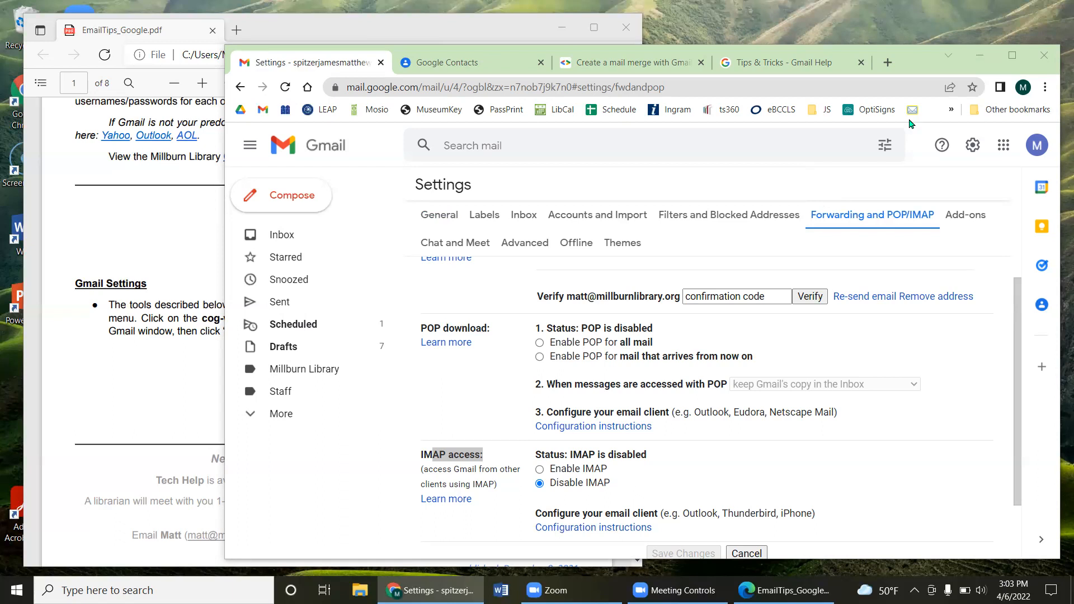
Step: Shift the browser left to reveal the desktop logo file and return to the Inbox
drag(974, 70, 887, 66)
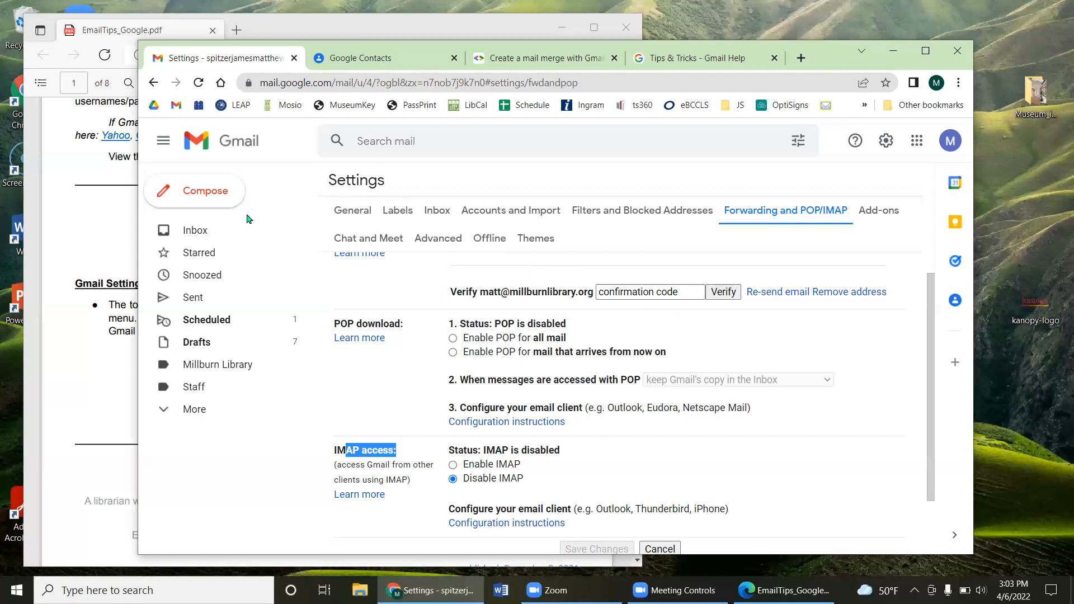
click(221, 231)
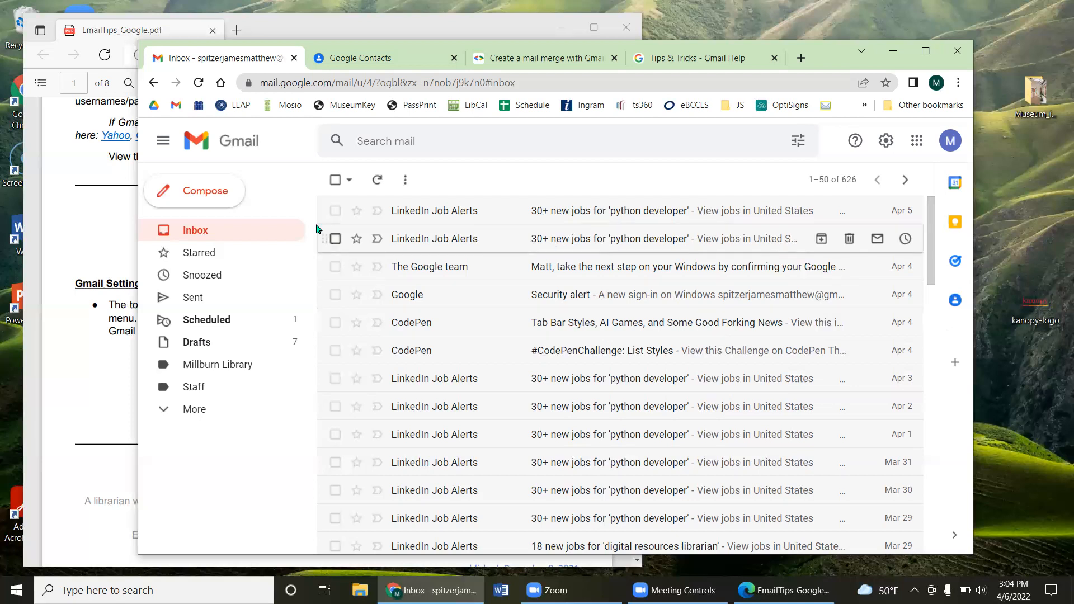
click(420, 139)
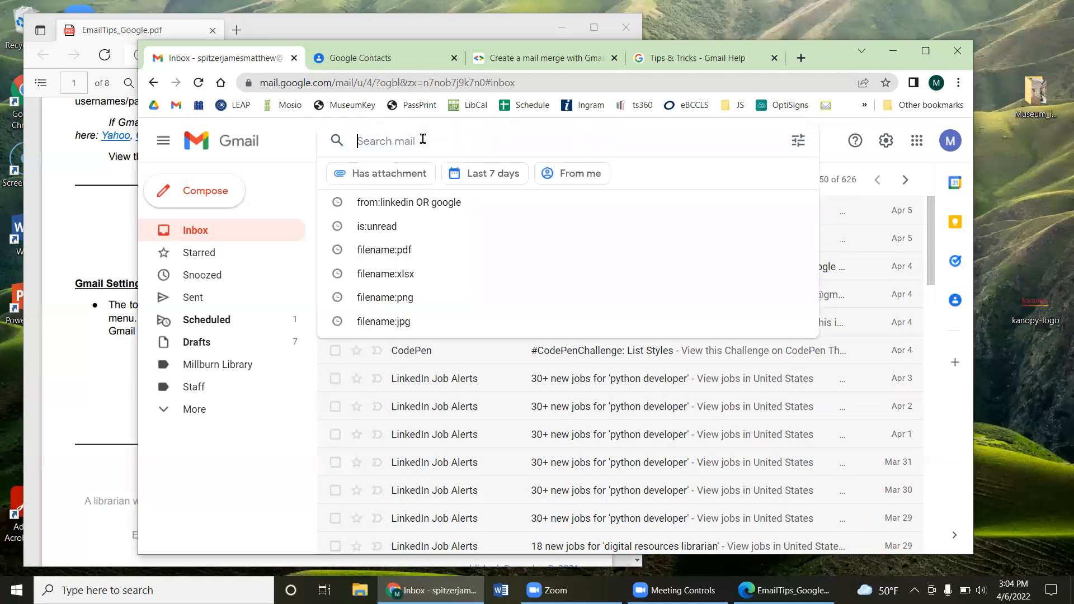
text(ub)
key(BackSpace)
key(BackSpace)
click(798, 141)
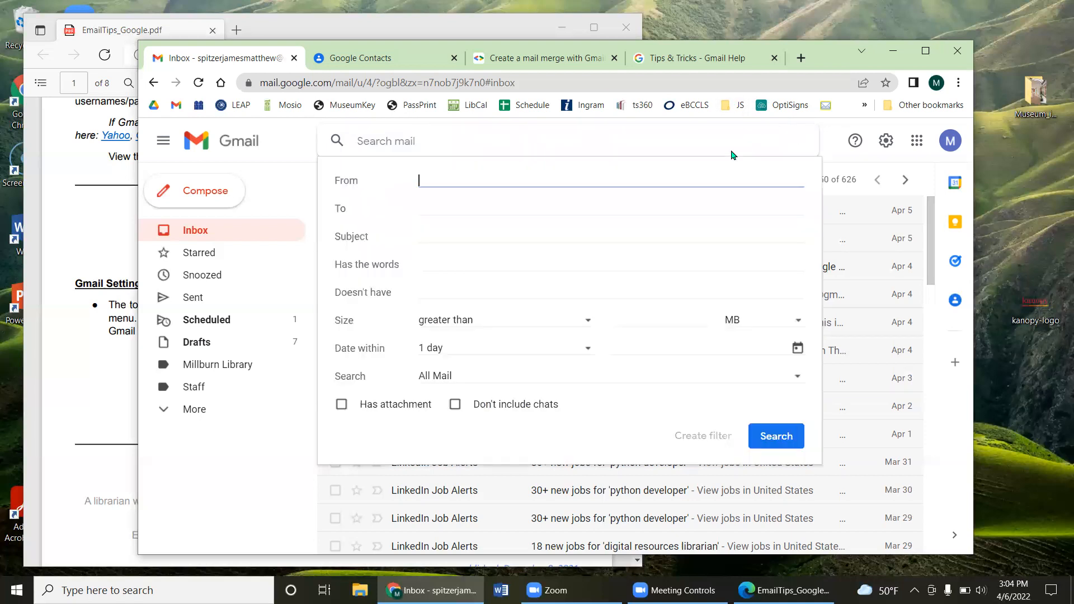
click(448, 265)
text(unsubscribe)
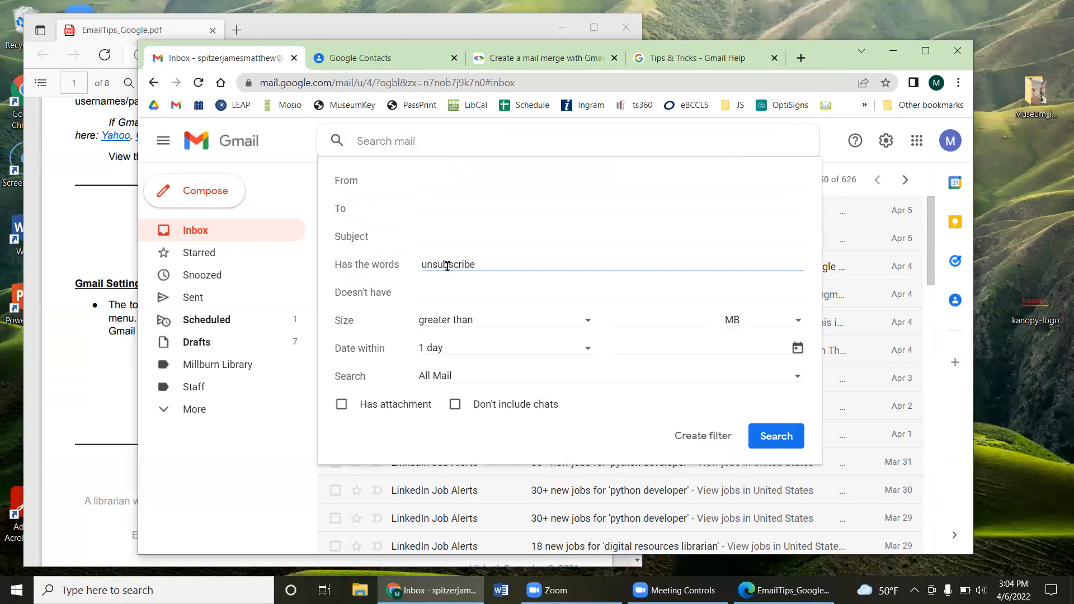
drag(386, 267, 446, 264)
click(464, 264)
click(776, 436)
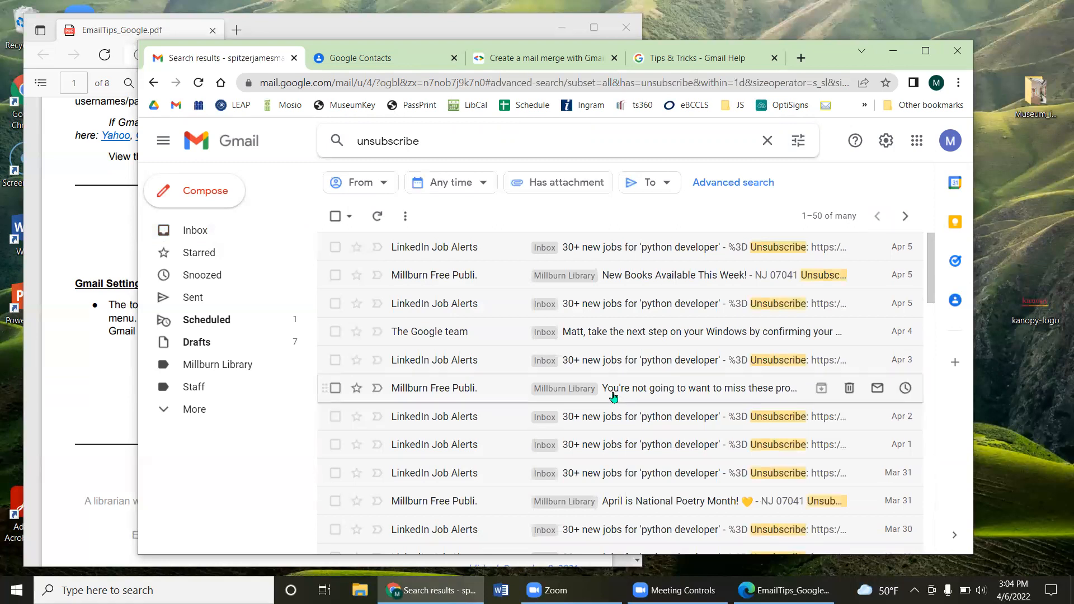
scroll(504, 347, down, 6)
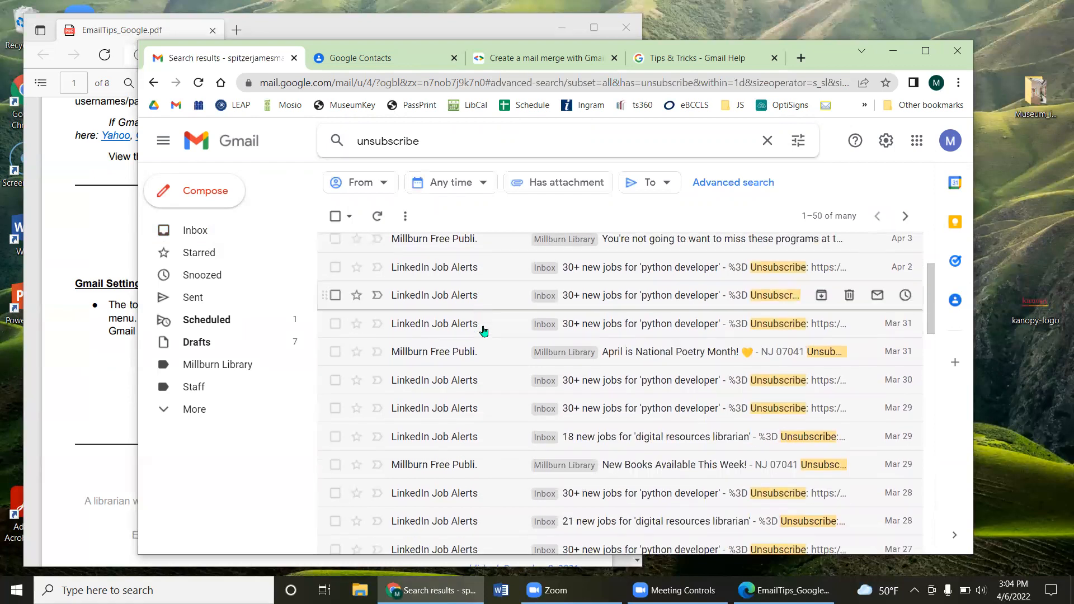
scroll(484, 336, down, 5)
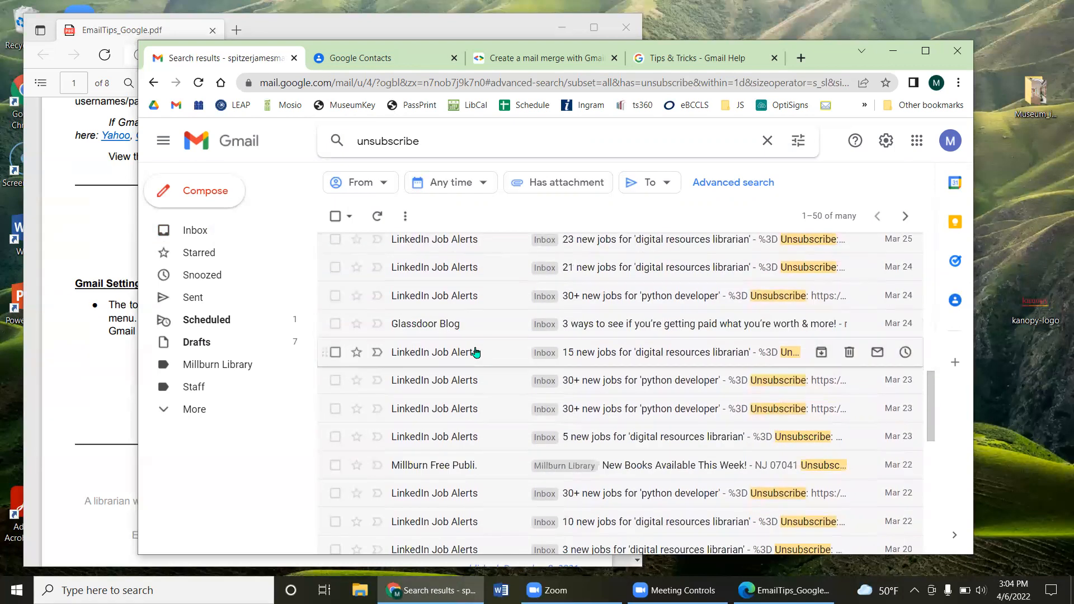
scroll(465, 347, down, 3)
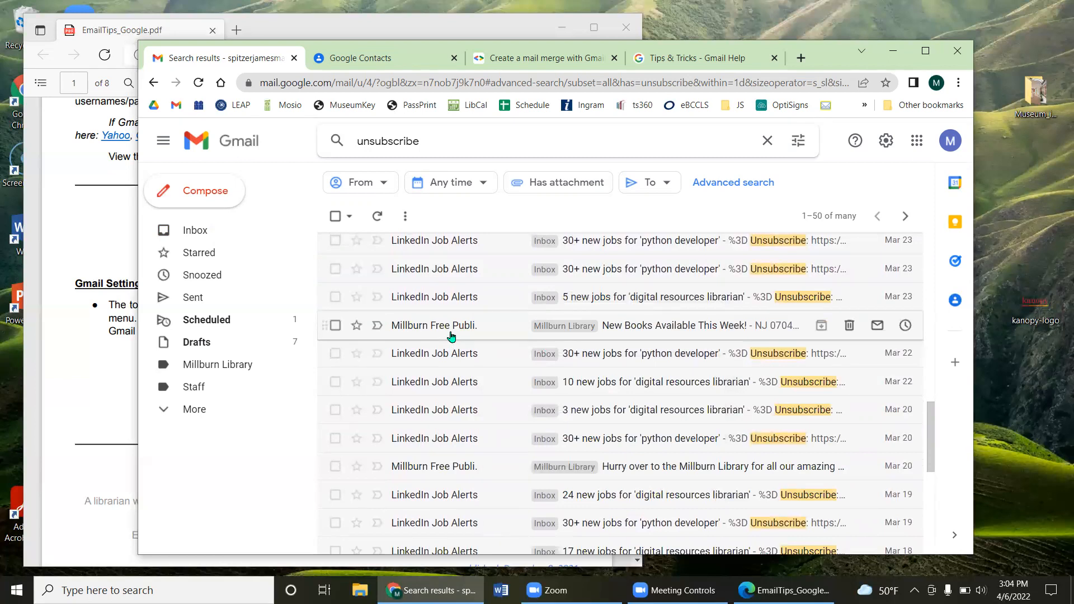
scroll(508, 334, down, 3)
scroll(492, 280, up, 4)
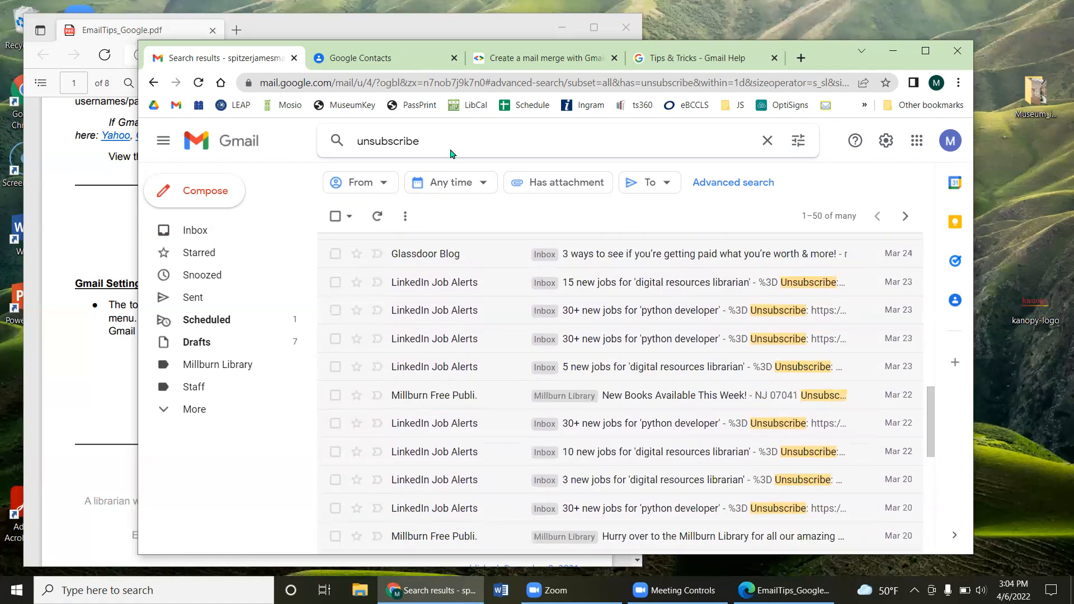
click(435, 140)
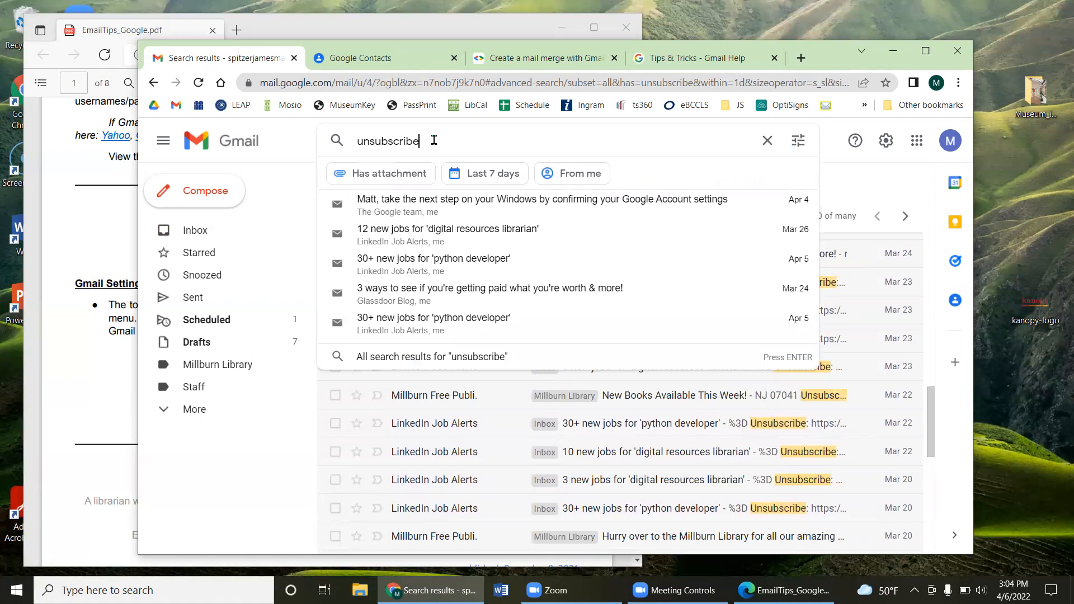
click(297, 141)
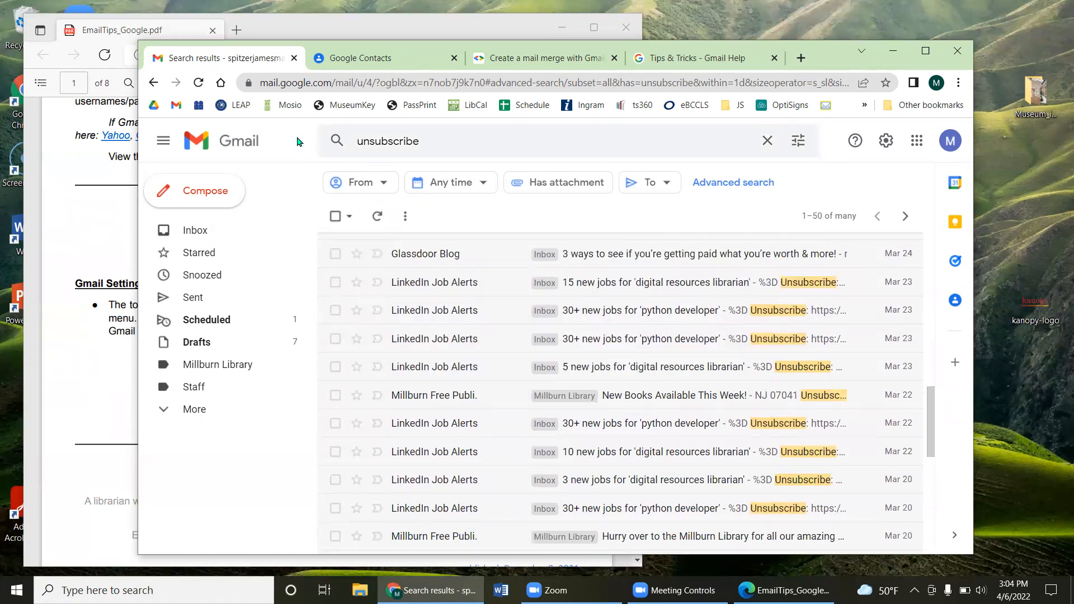
Step: Start a filter from all unsubscribe search results, abandon it, and return to the Inbox
click(335, 216)
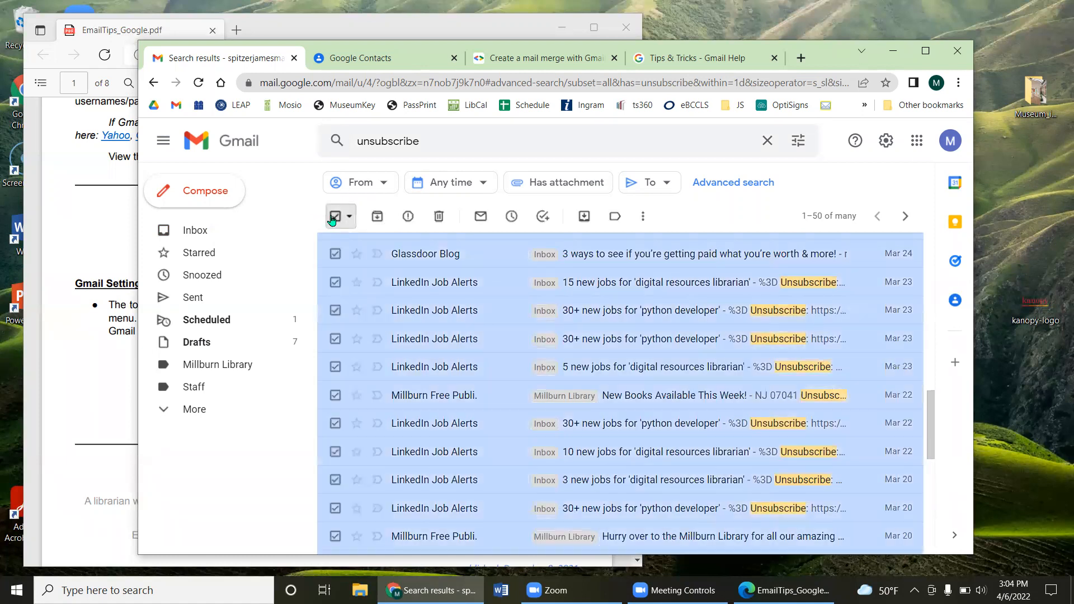
click(644, 218)
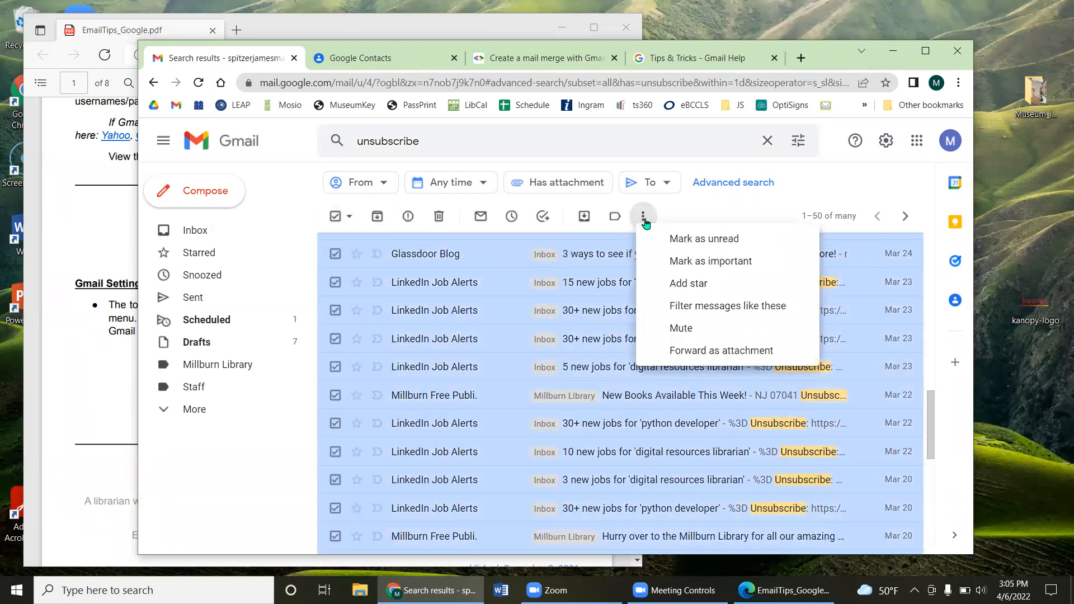
click(706, 311)
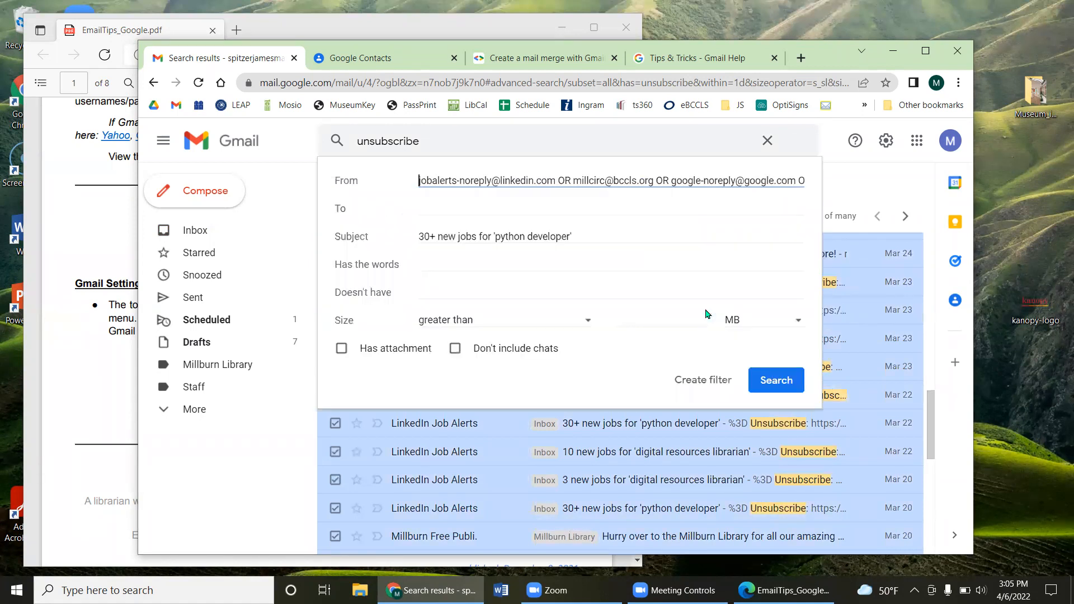
click(695, 382)
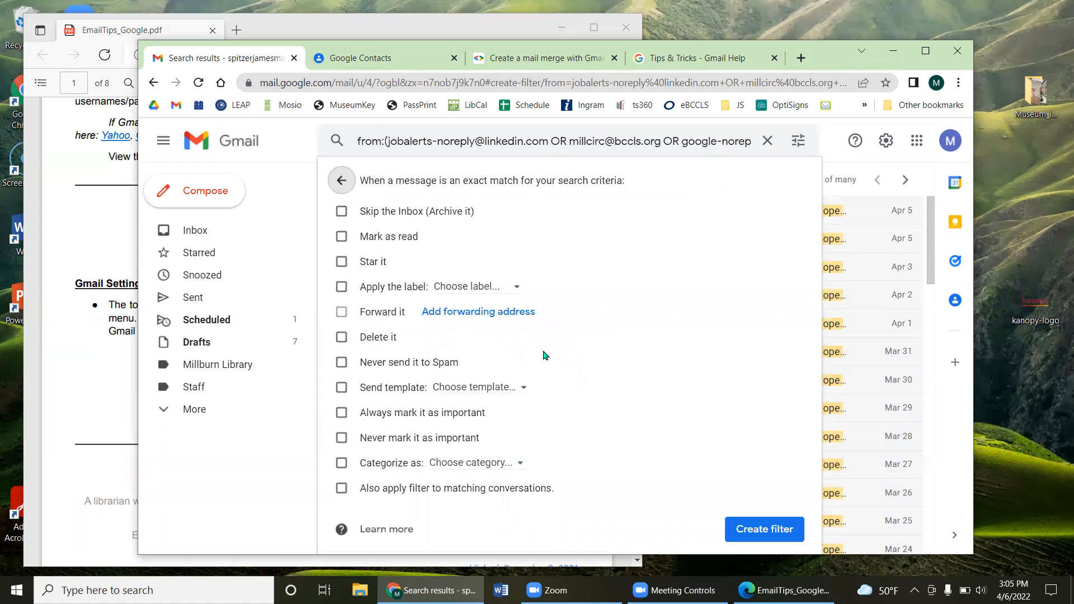
click(341, 183)
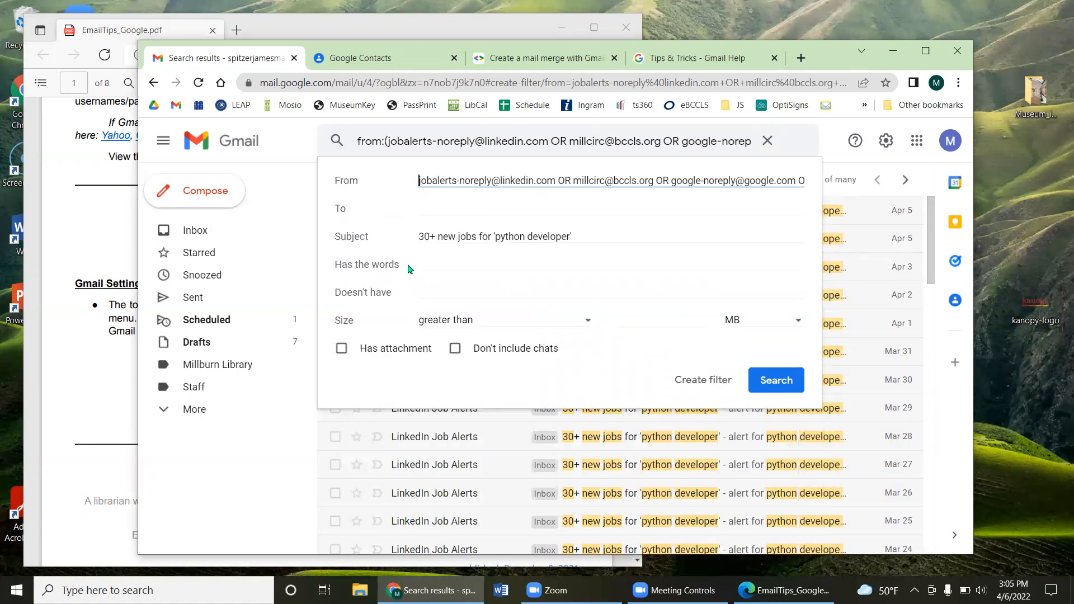
click(314, 155)
click(187, 230)
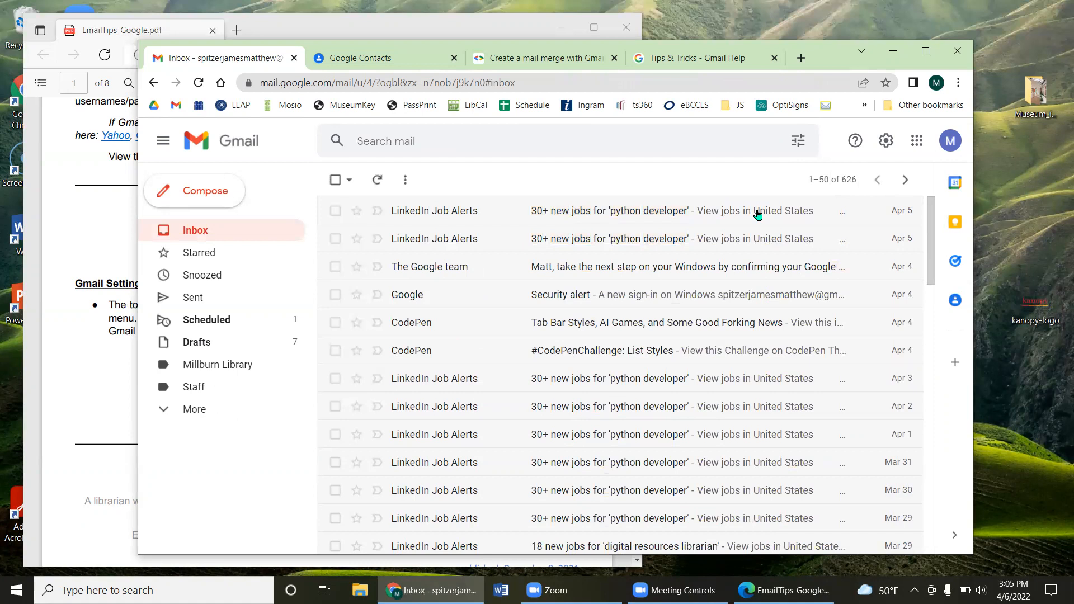
click(1059, 242)
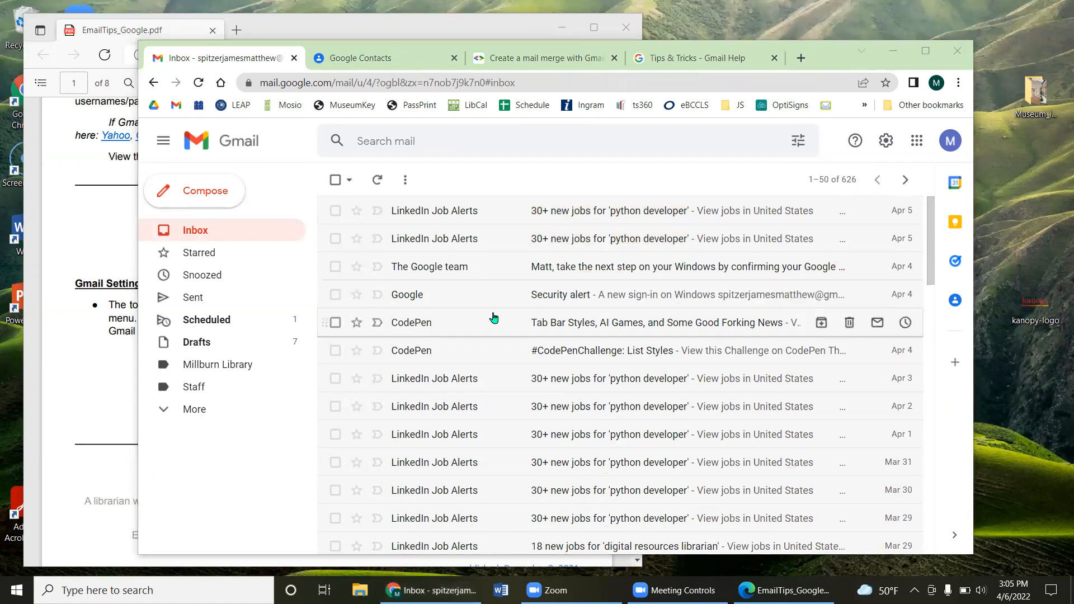
Step: Bring the EmailTips PDF forward and scroll through its pages to the Example Filters section
click(102, 277)
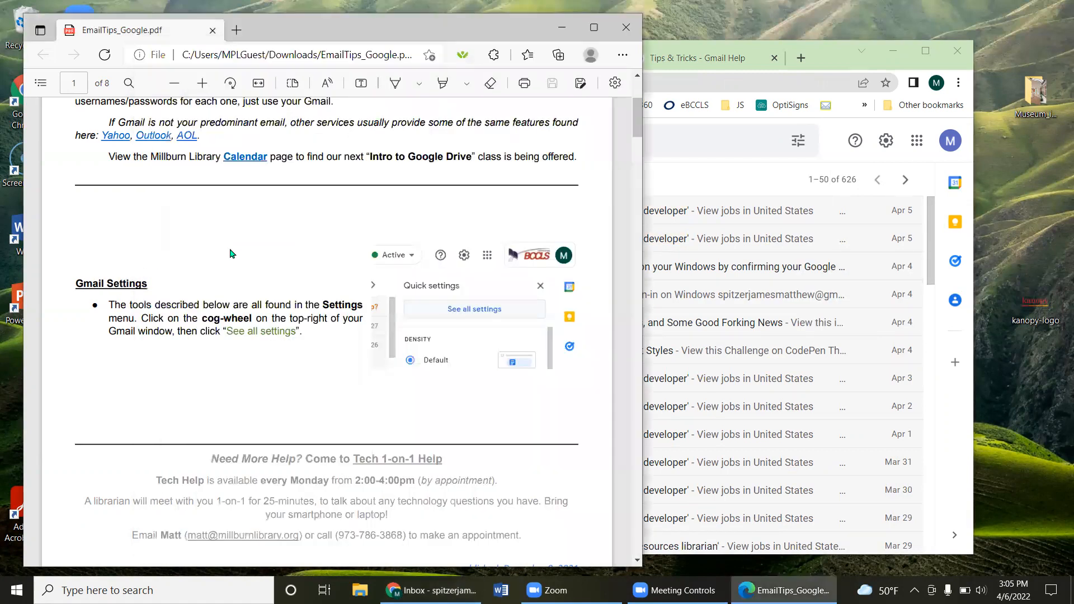
scroll(233, 263, down, 6)
scroll(233, 268, down, 10)
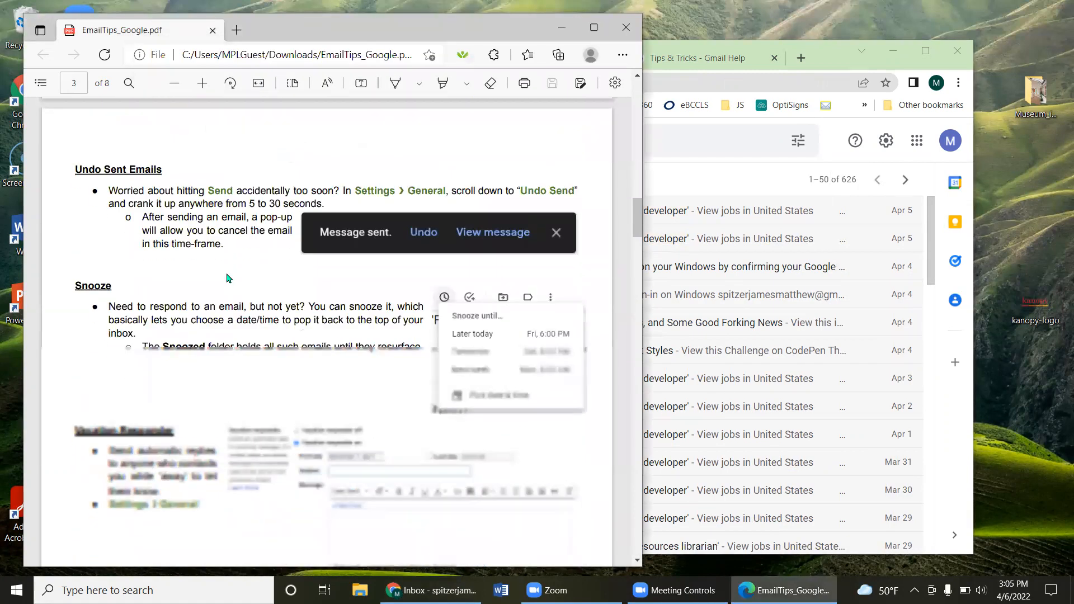
scroll(222, 290, down, 5)
scroll(217, 290, down, 7)
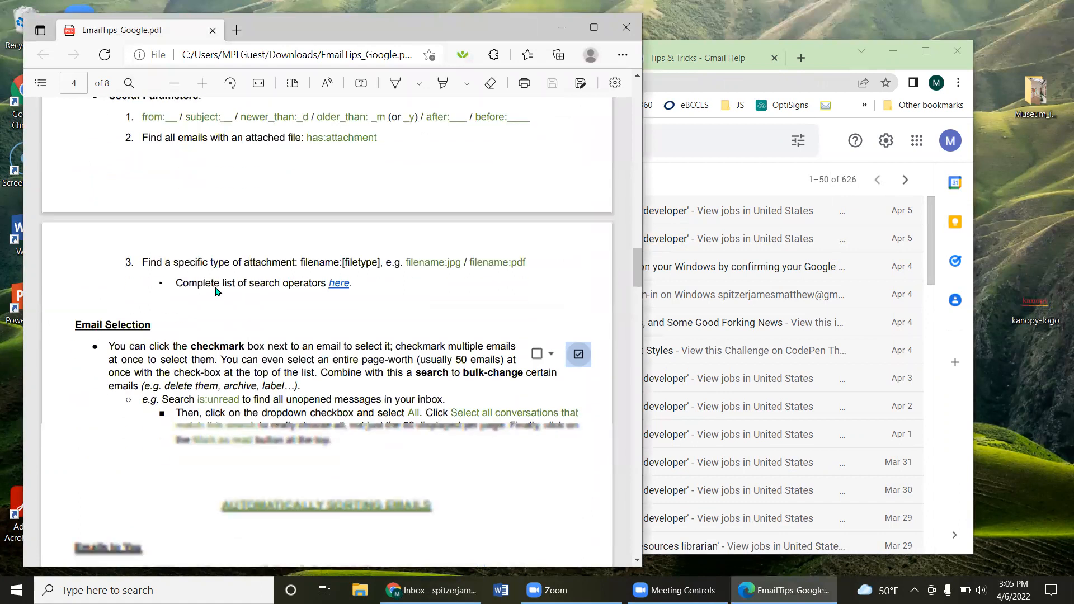
scroll(218, 291, down, 4)
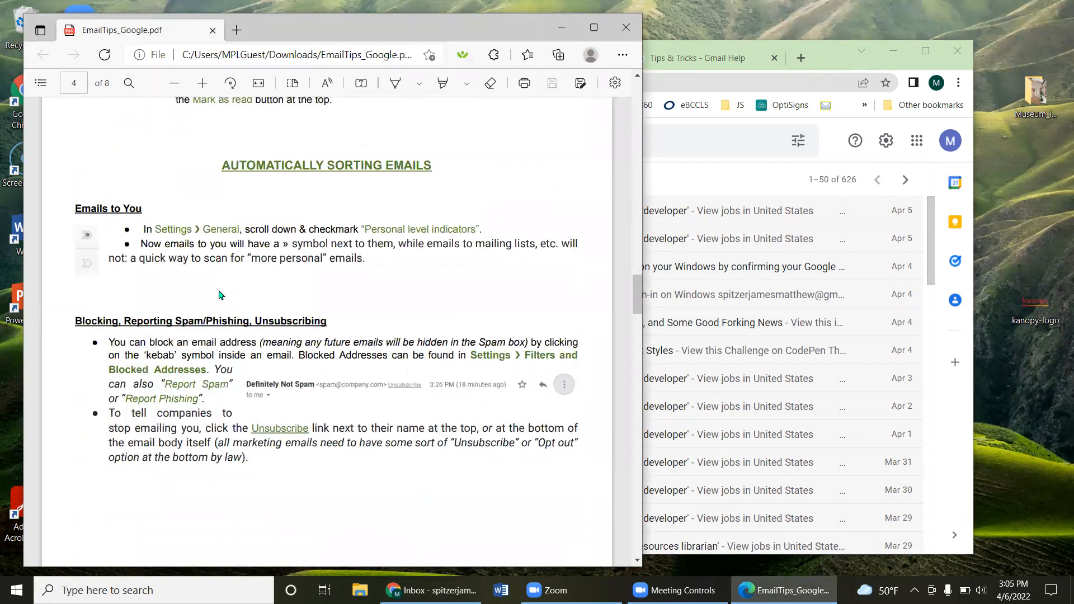
scroll(219, 295, down, 11)
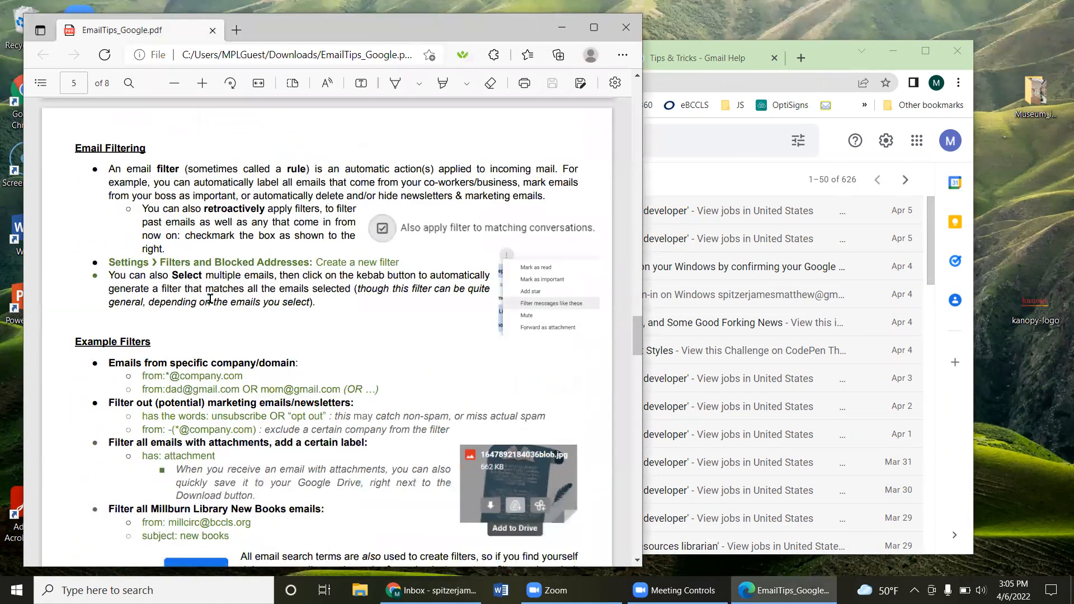
scroll(210, 299, down, 3)
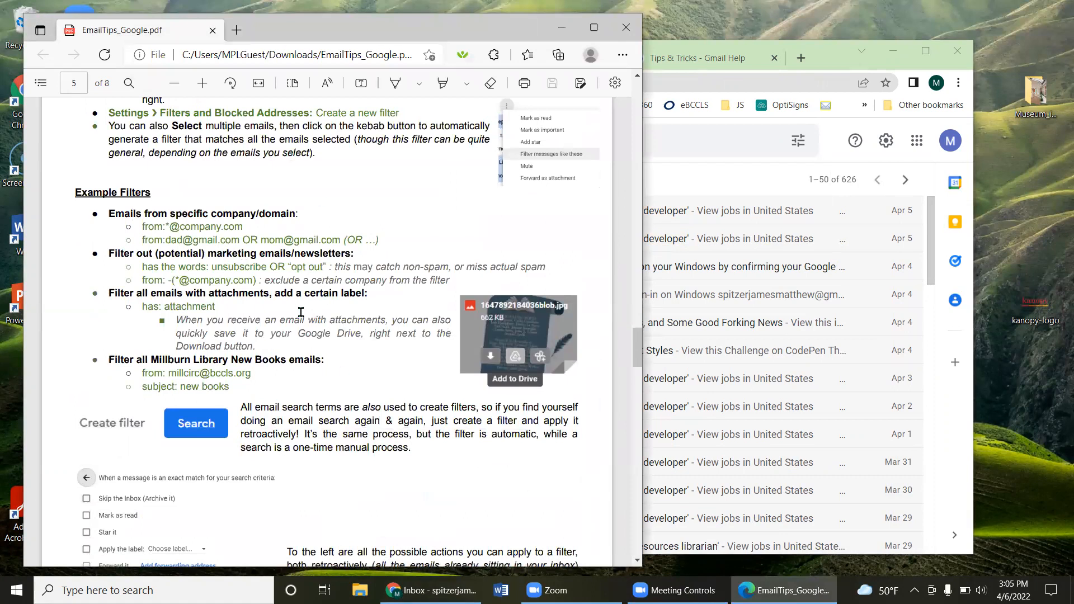
scroll(208, 301, up, 1)
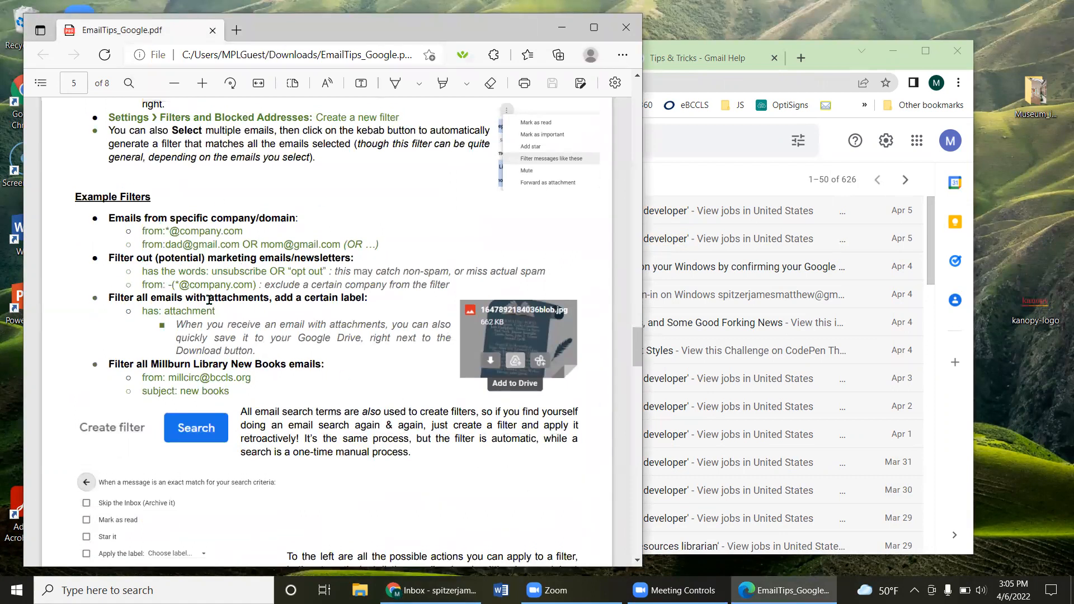
Step: Highlight the Example Filters text, the unsubscribe example and its quoted "opt out" term
drag(85, 267, 259, 328)
click(331, 342)
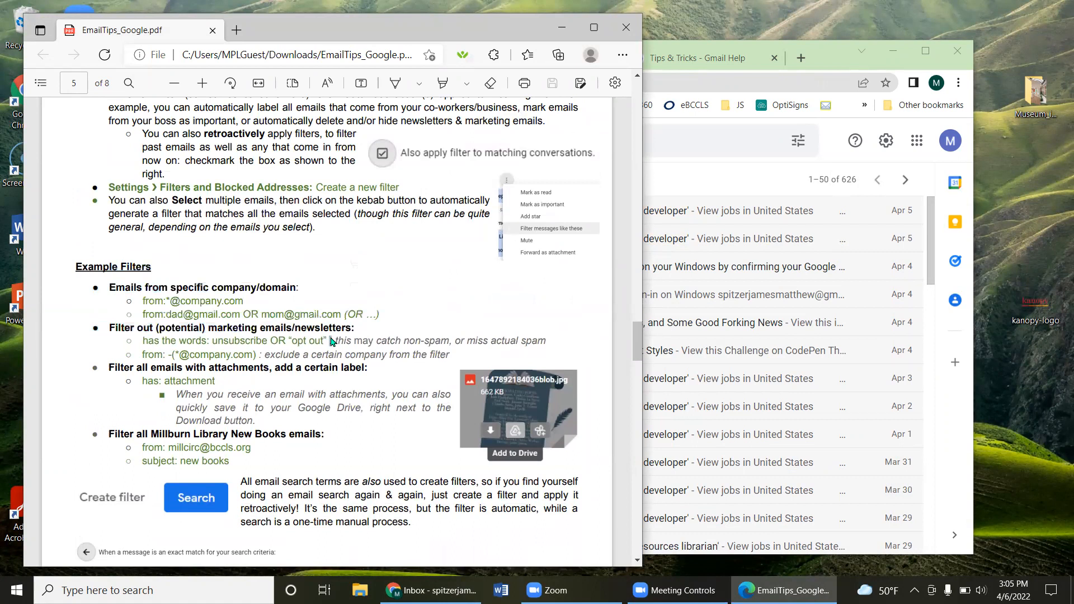
drag(162, 342, 490, 343)
drag(163, 341, 238, 345)
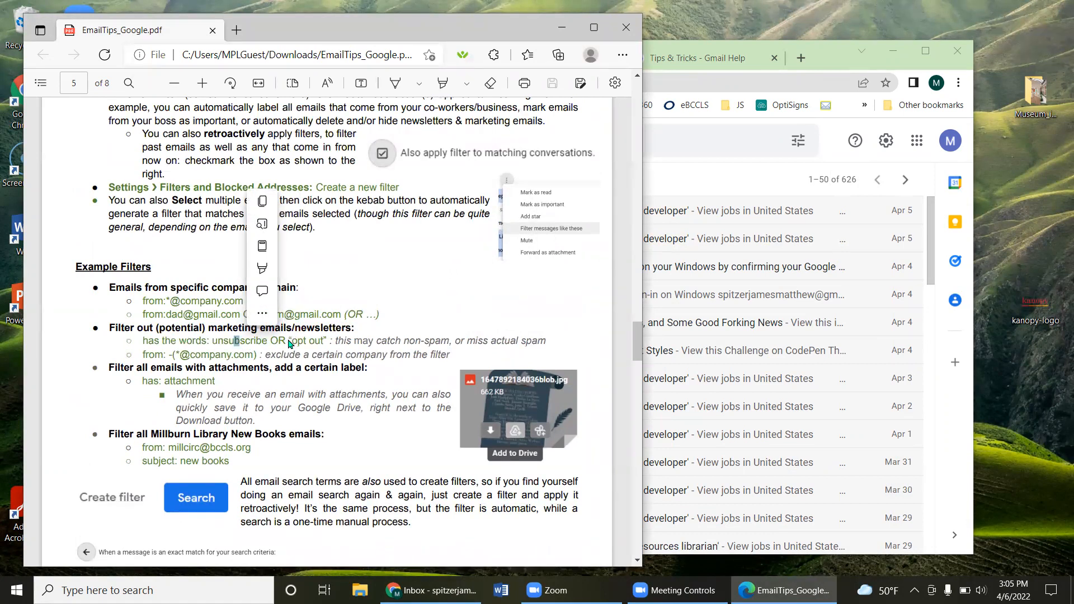
click(227, 341)
double_click(226, 341)
drag(288, 342, 323, 345)
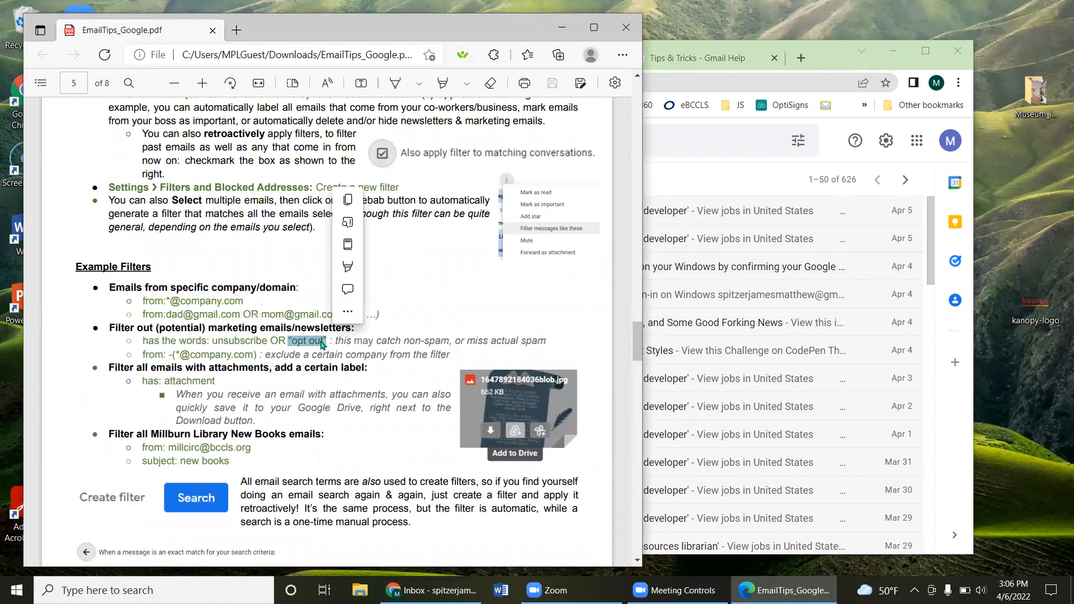
double_click(306, 354)
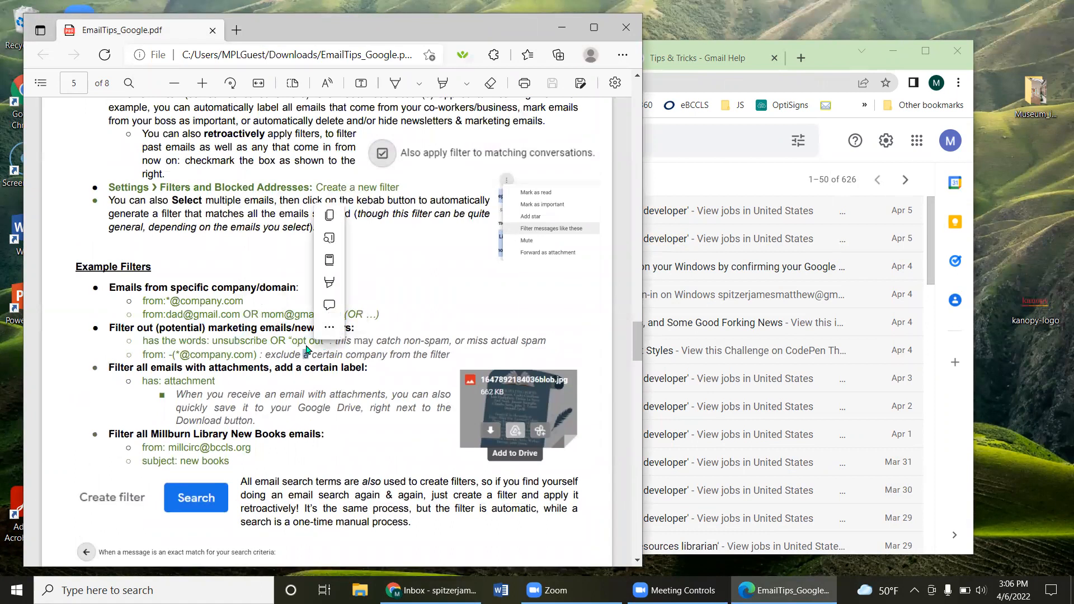
Step: Highlight the Millburn Library New Books filter terms, then scroll on to page 6's Gmail Aliases table
scroll(289, 362, down, 1)
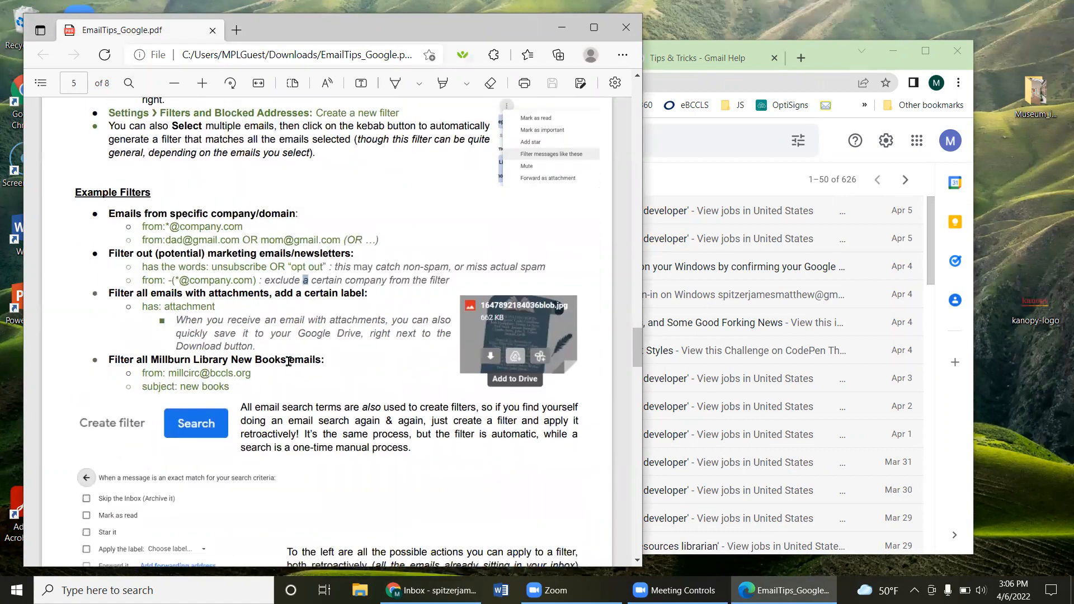
scroll(288, 361, down, 1)
drag(143, 298, 244, 315)
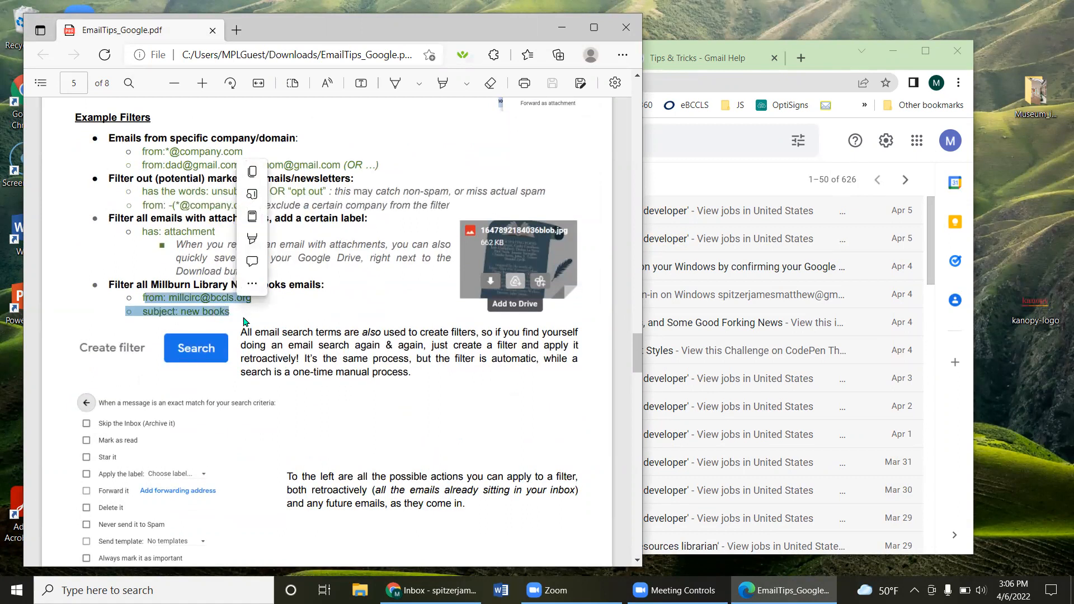
scroll(244, 322, down, 5)
scroll(194, 370, down, 2)
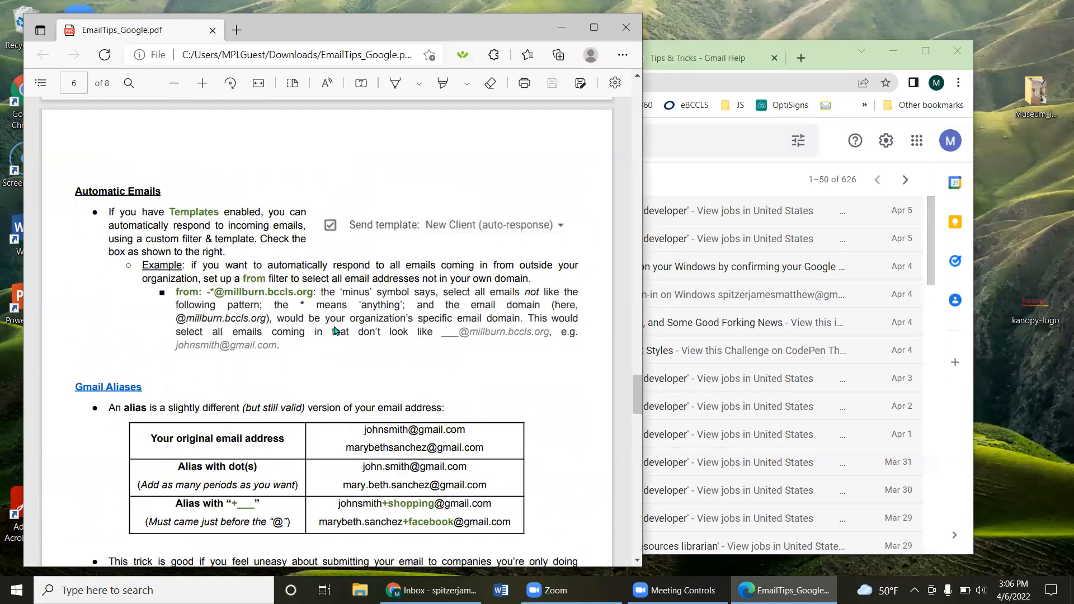
scroll(335, 331, down, 2)
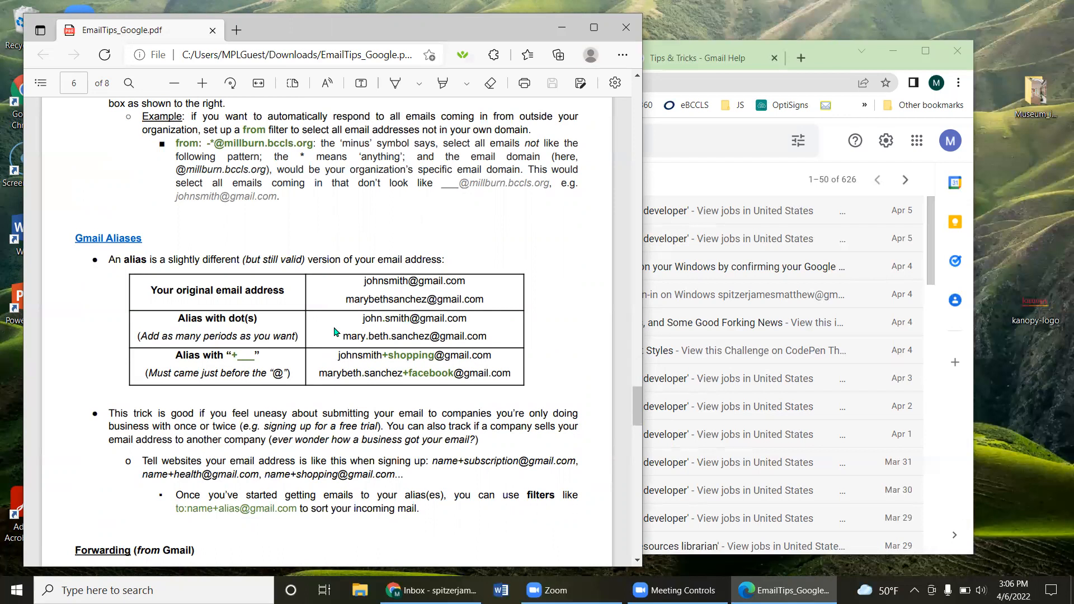
click(456, 284)
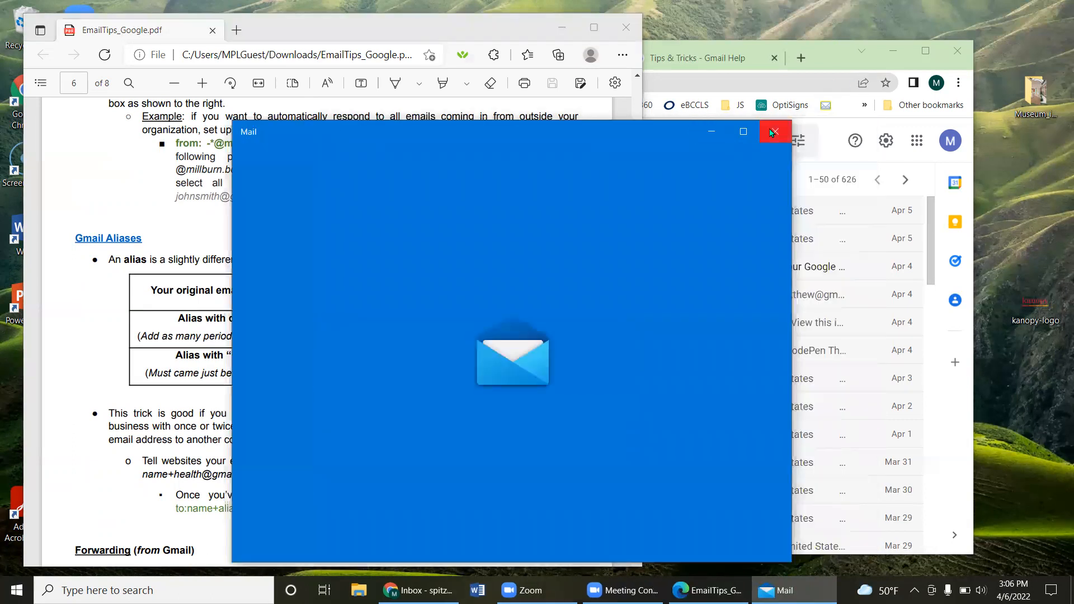
Step: Close the Windows Mail app that launched from the example email link
click(770, 129)
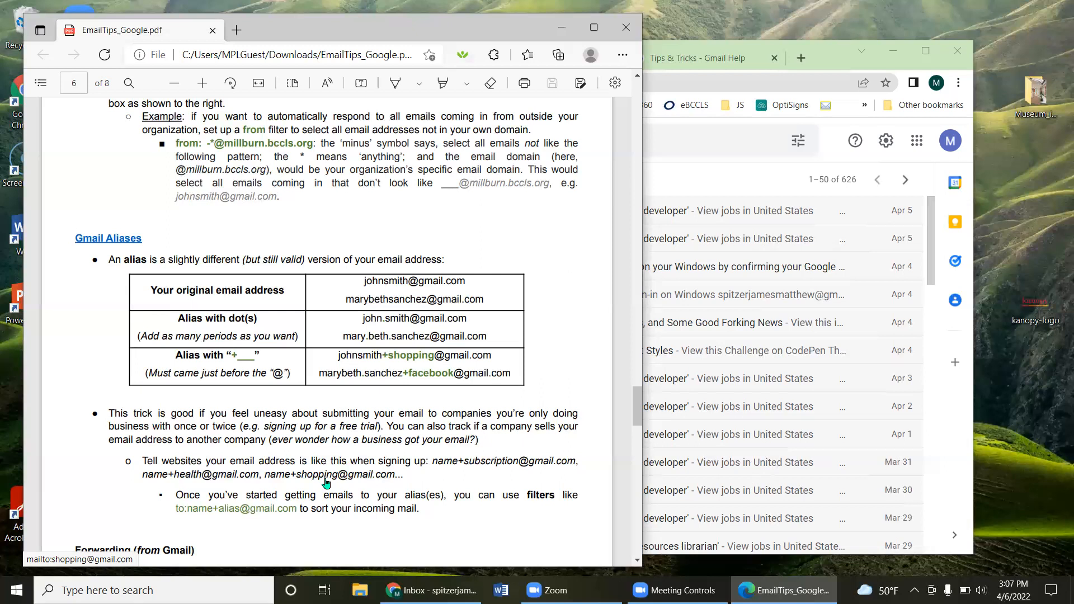
Step: Send a hello! message to the account's own +freeacount alias address
click(685, 178)
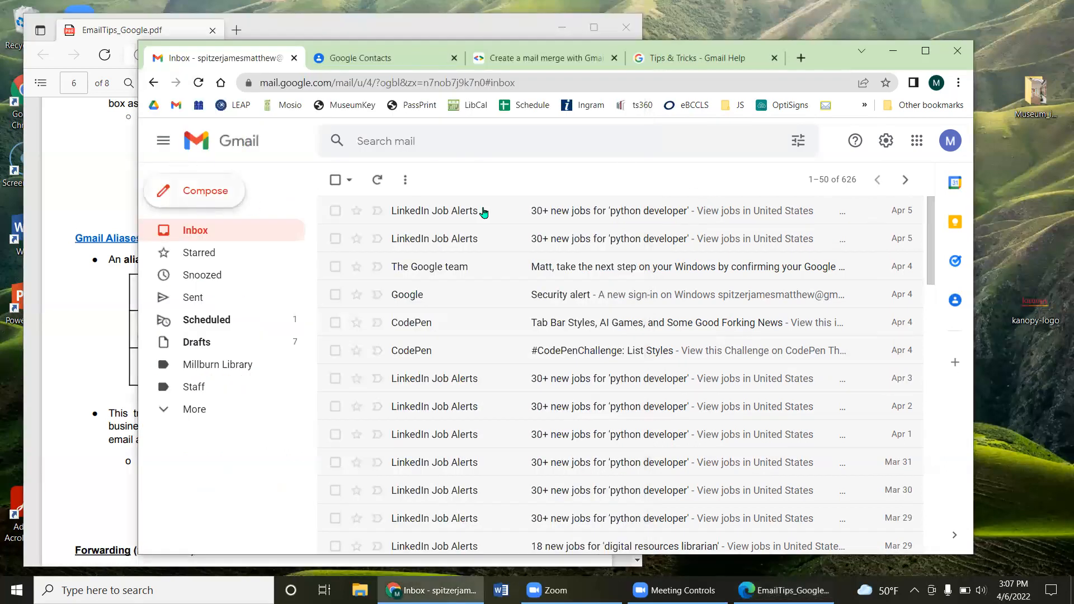
key(c)
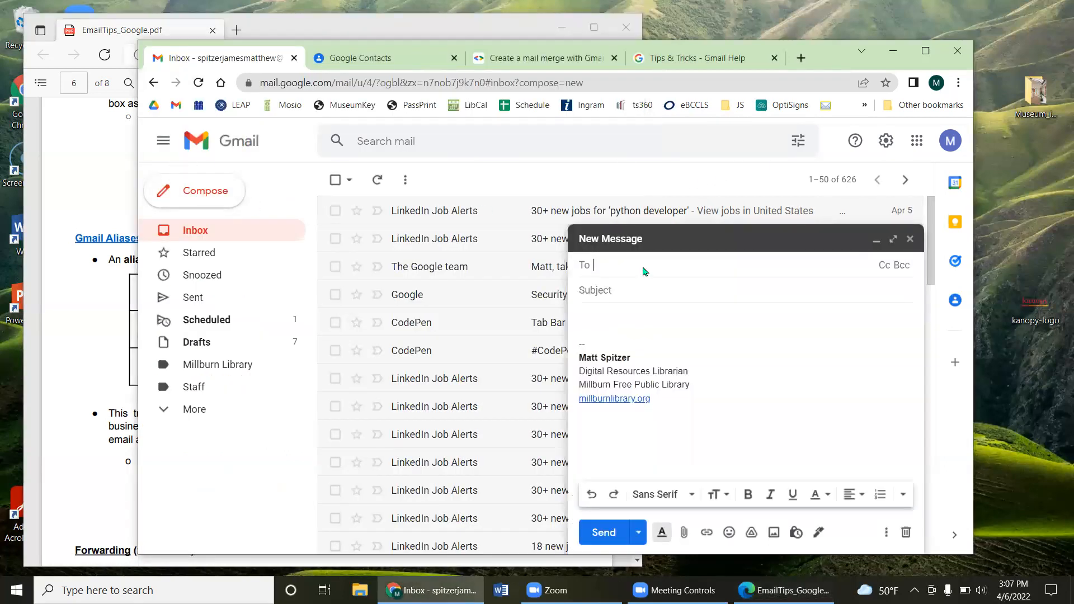
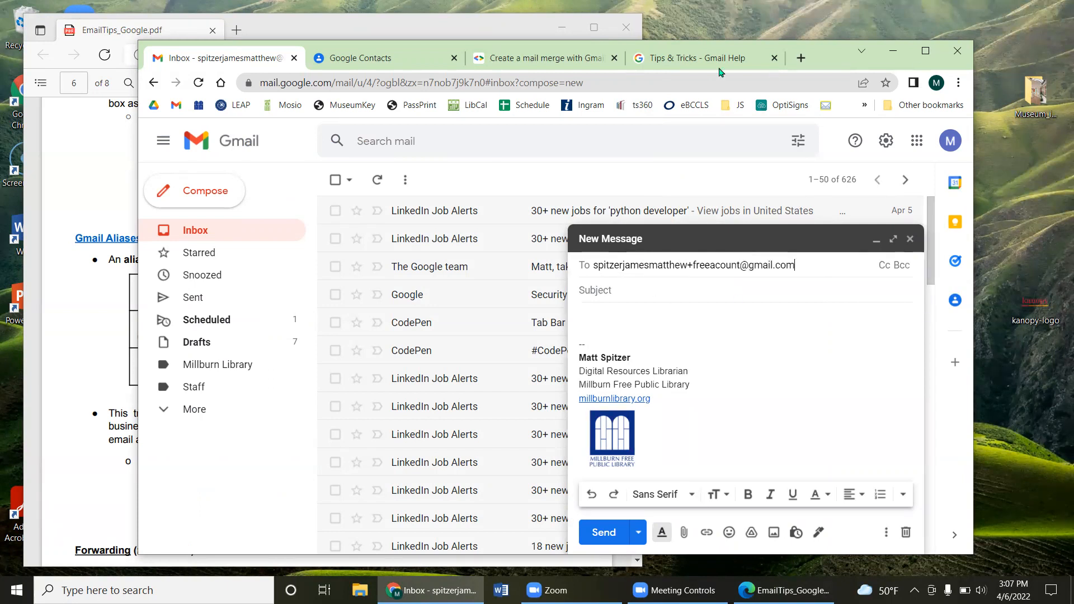
drag(845, 69, 734, 62)
click(486, 307)
text(he)
key(BackSpace)
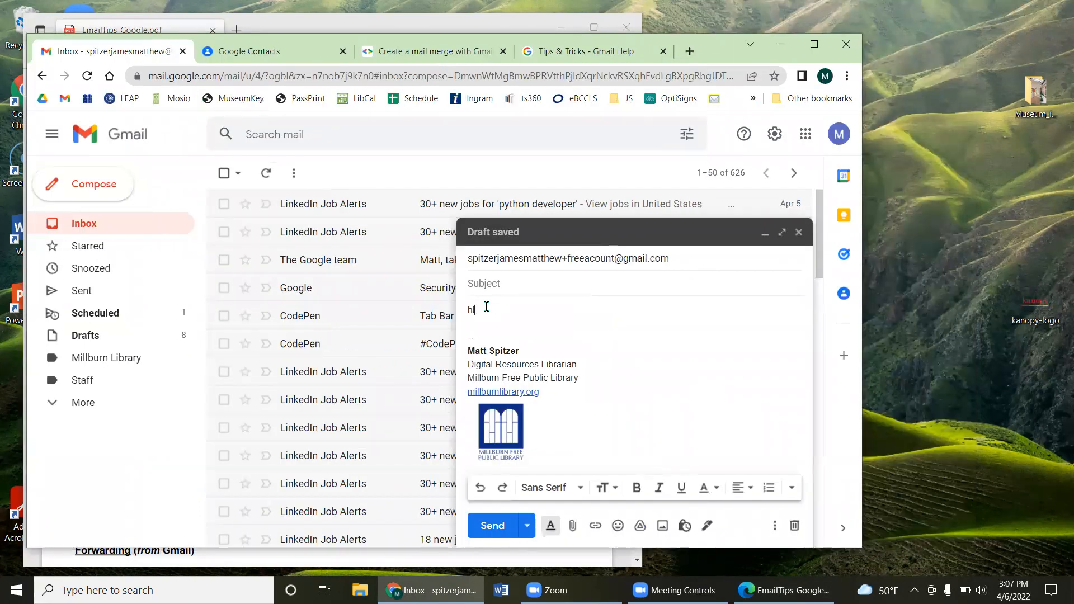
click(492, 526)
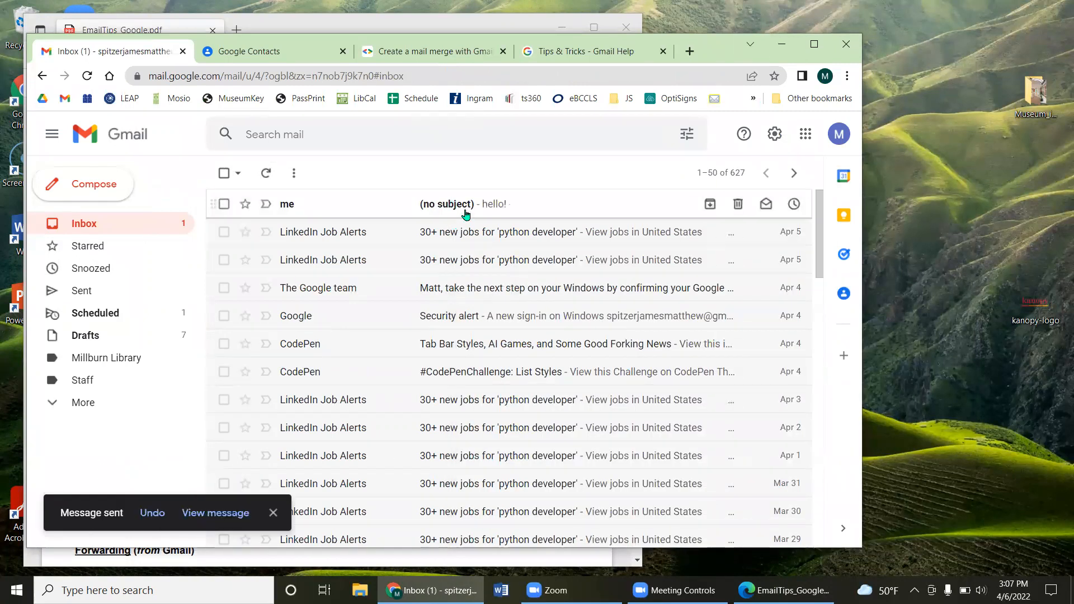
Step: Open the received message, highlight the alias tag in its recipient, then return to the PDF
click(461, 208)
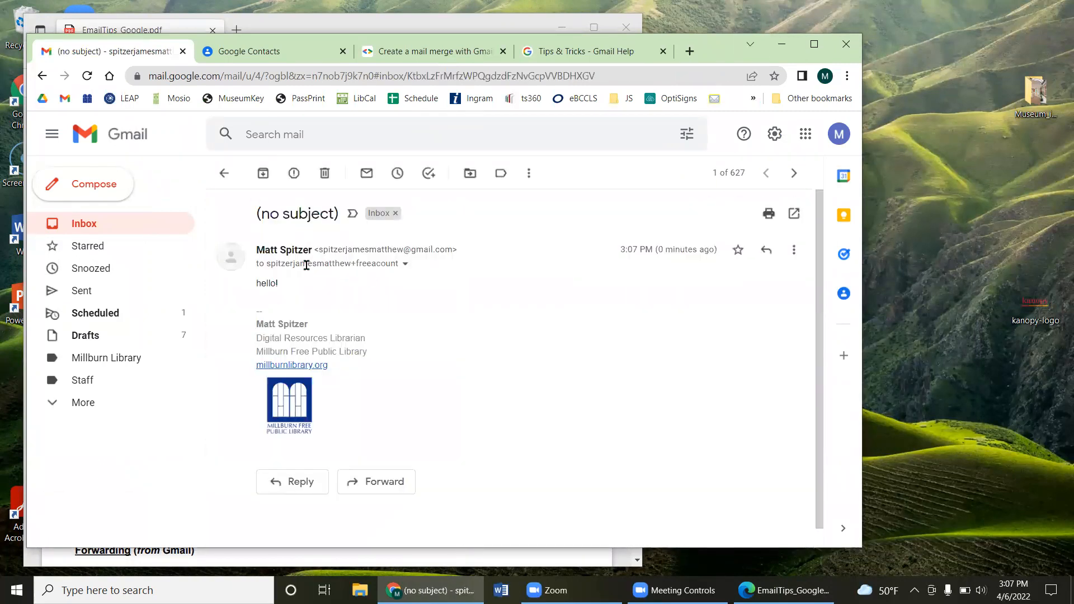
mouse_move(351, 262)
drag(351, 263, 397, 264)
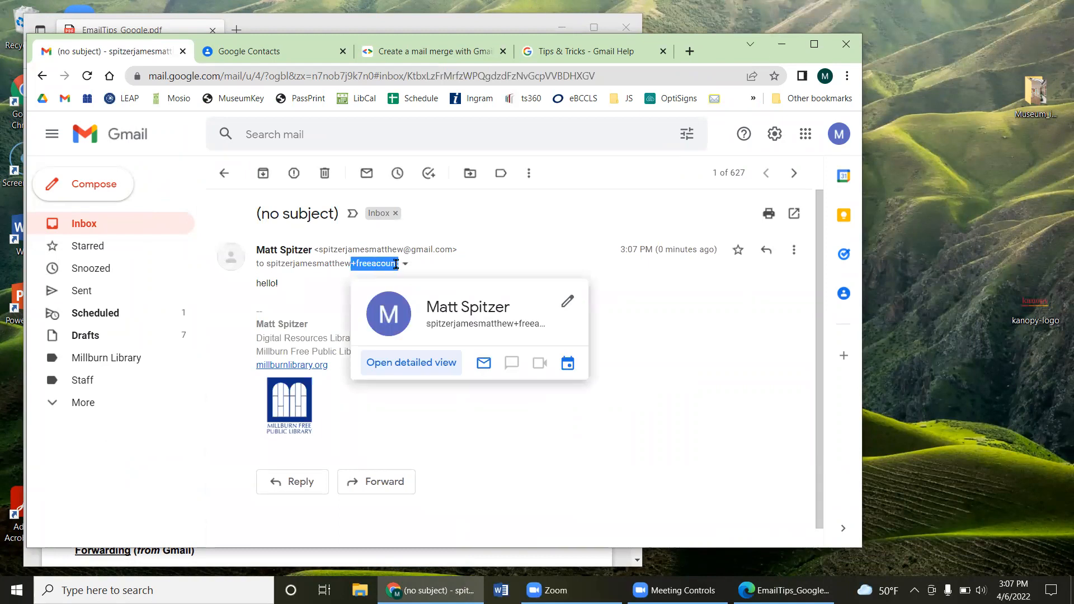
click(413, 25)
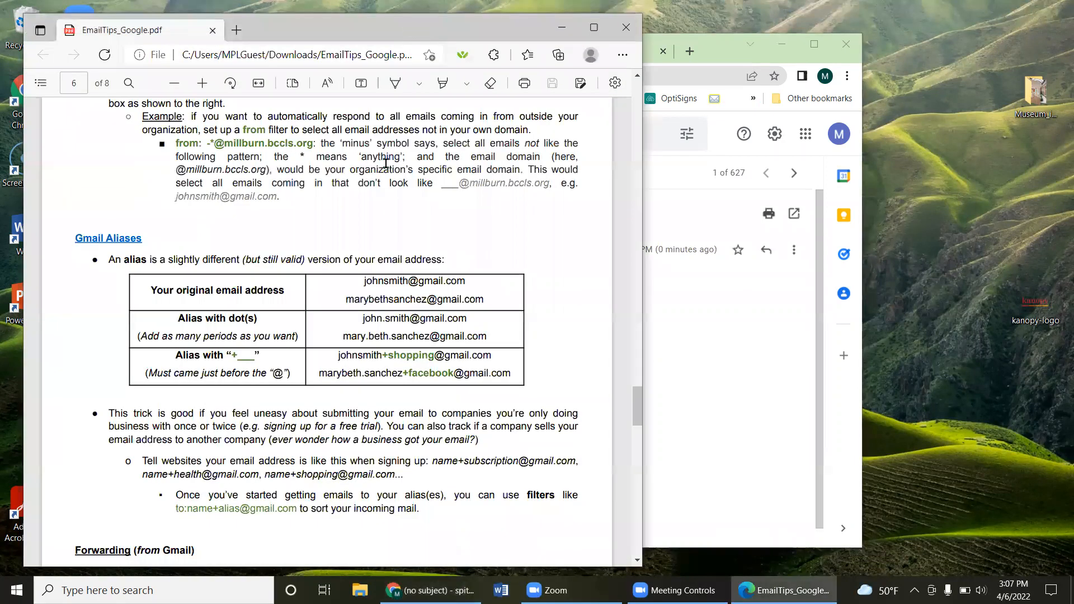
Step: In Settings' Filters tab, start a new filter whose To criterion is a +hulu alias address
click(716, 335)
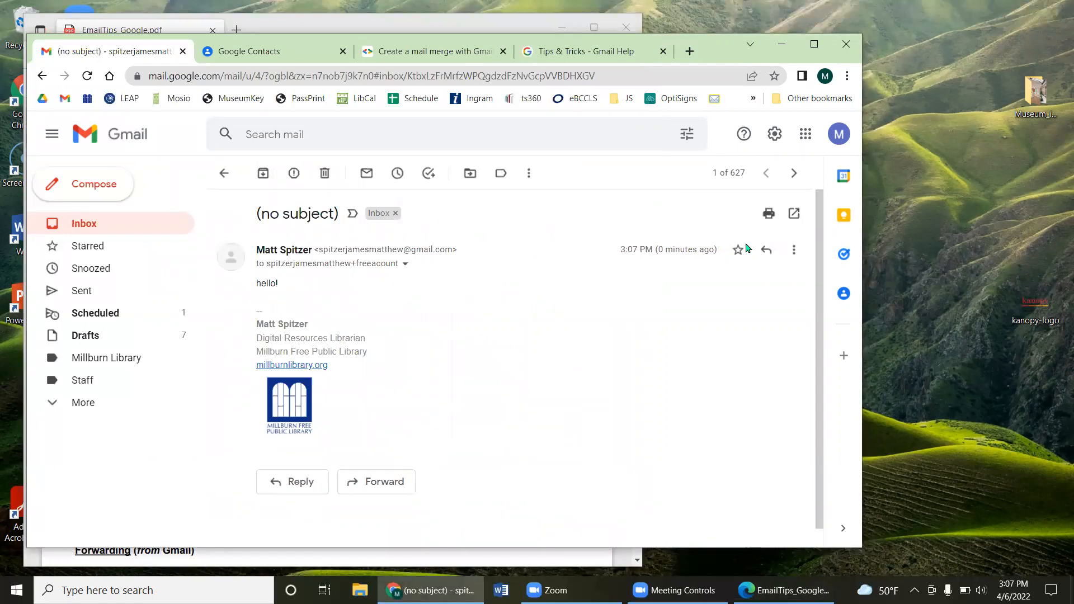
click(766, 138)
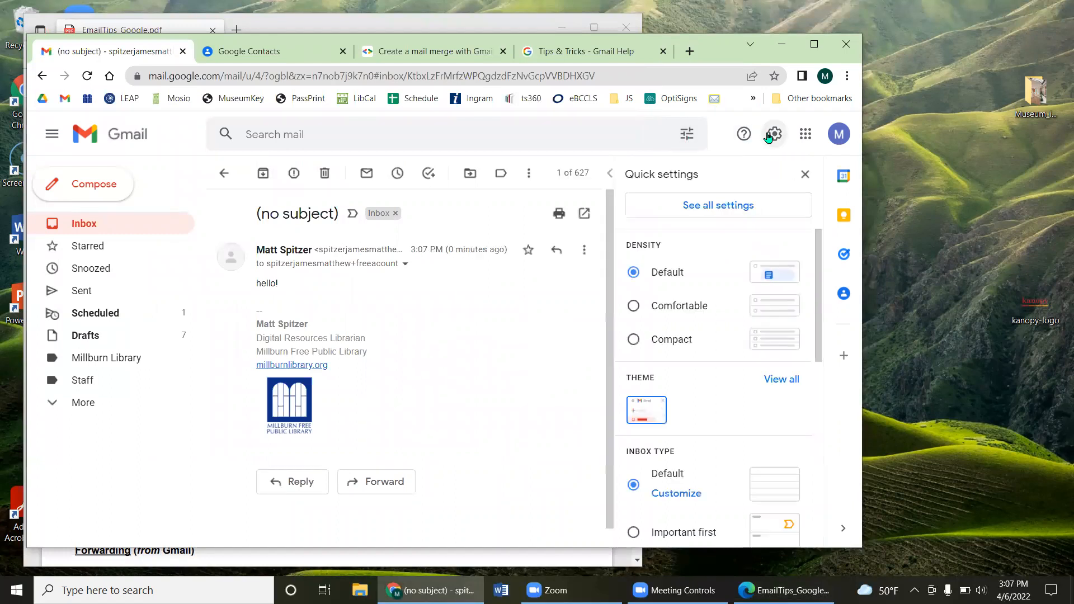
click(712, 205)
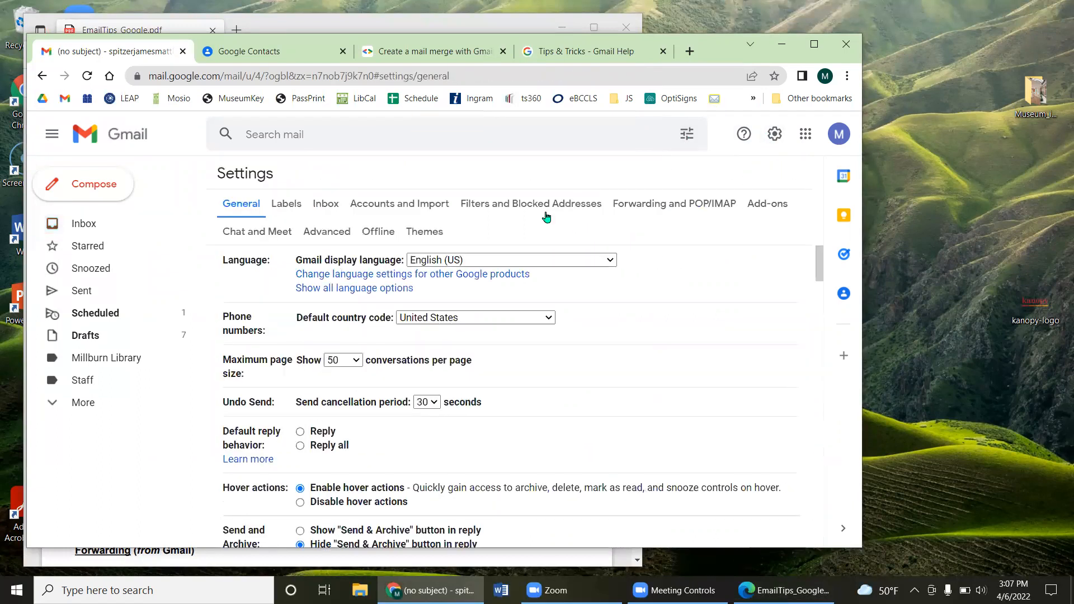
click(538, 205)
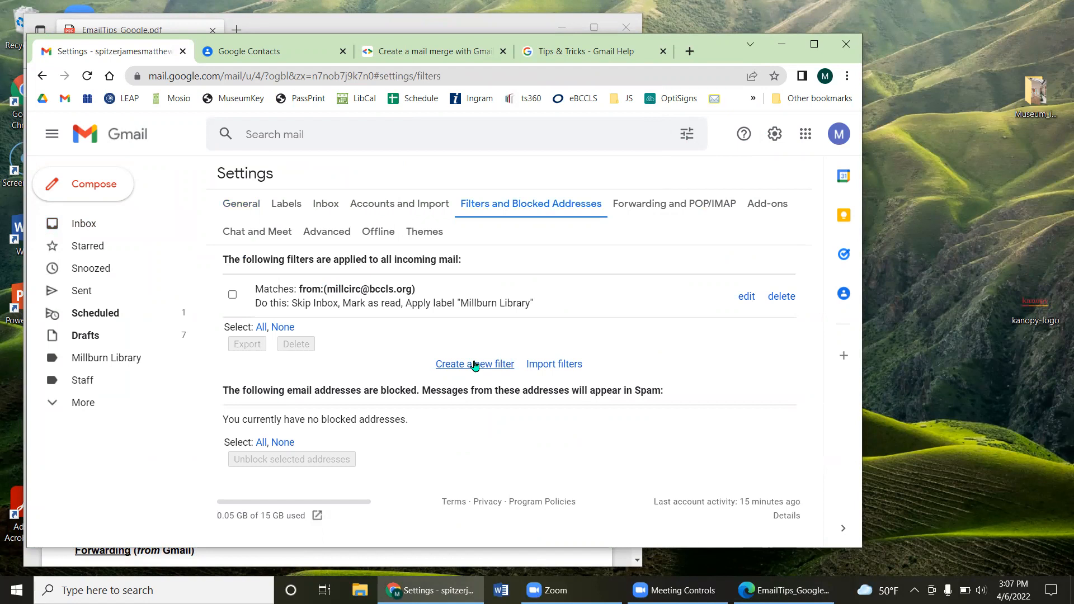
click(473, 364)
click(314, 200)
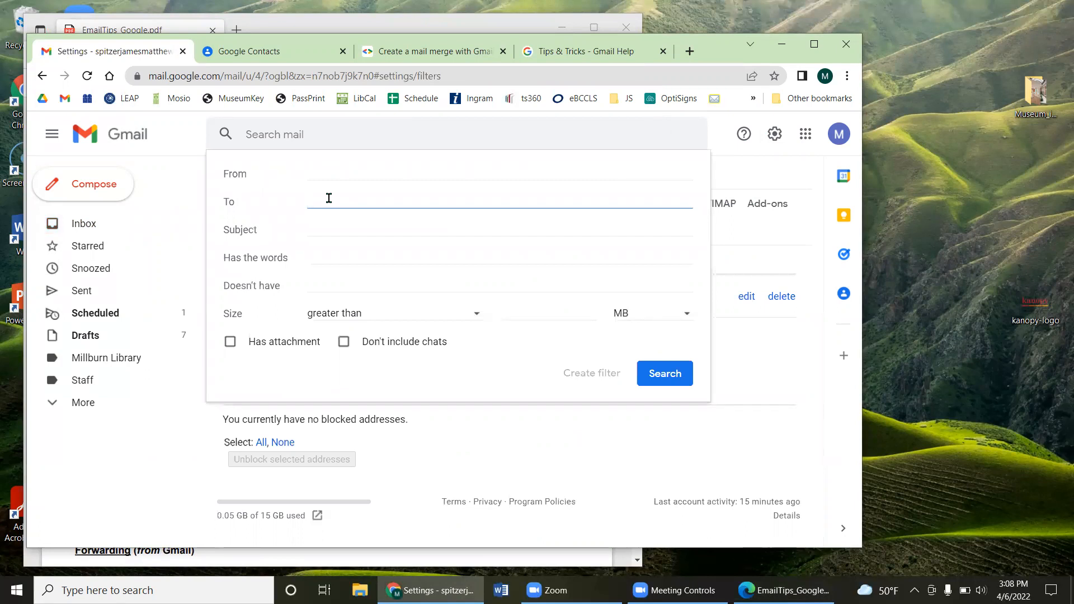
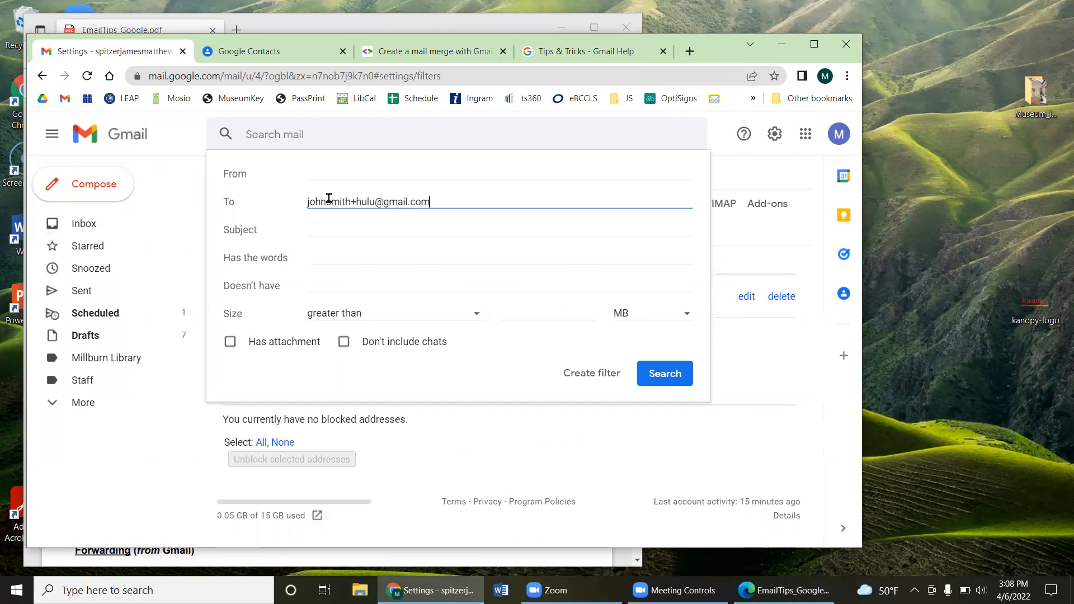
click(592, 376)
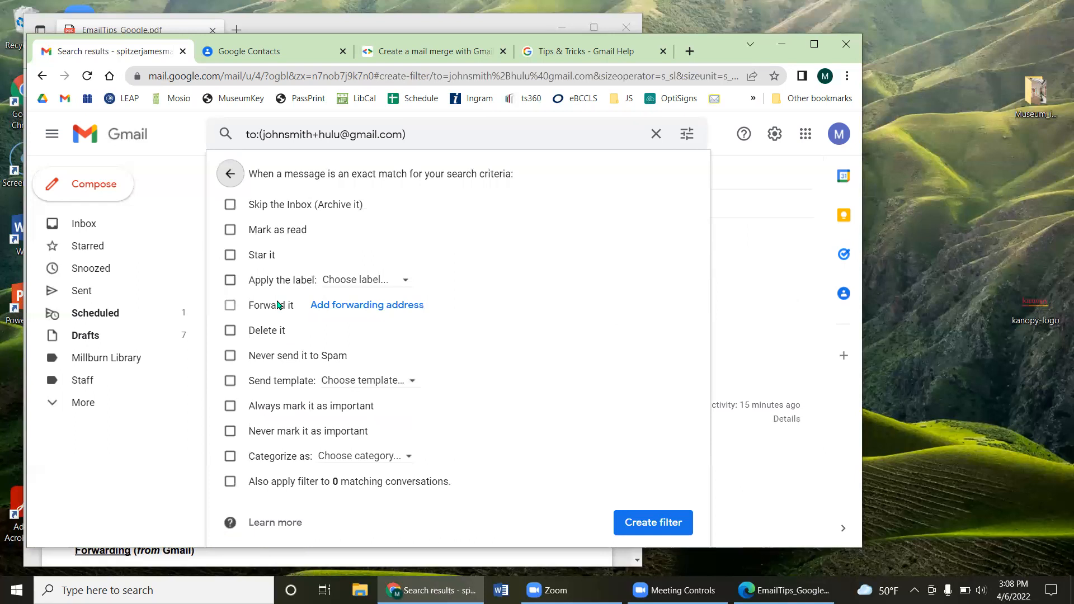
click(233, 178)
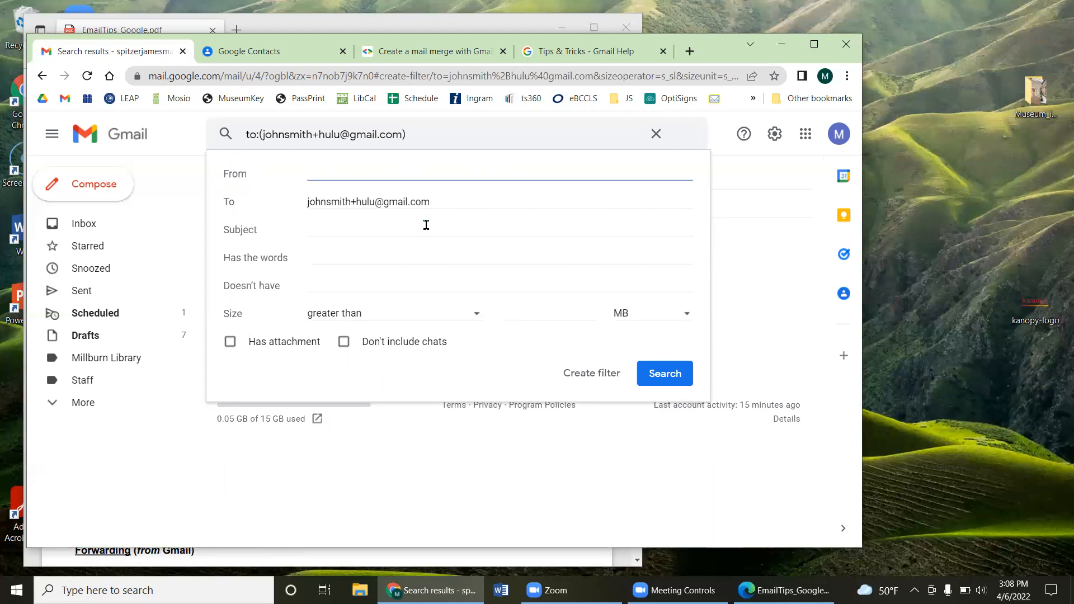
Step: Point out the plus tag in the filter's To address, then scroll the tips PDF to its alias filter tip
drag(340, 201, 356, 201)
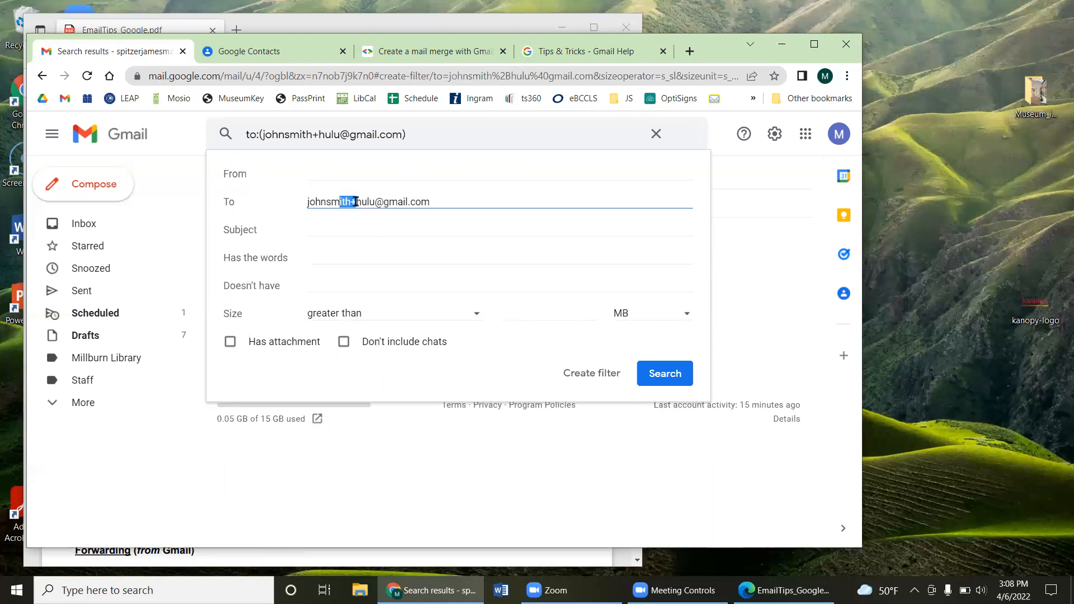
click(440, 202)
drag(720, 62, 887, 72)
click(161, 330)
scroll(283, 292, down, 3)
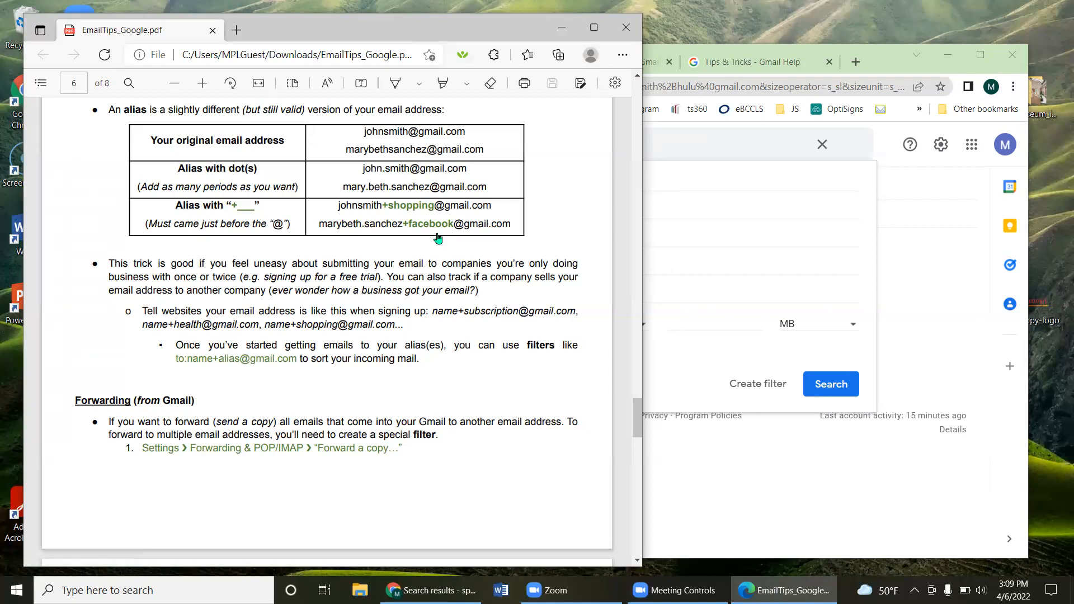
Step: Scroll the tips PDF between pages 6 and 7, then bring Gmail's +hulu filter form forward
scroll(438, 238, up, 3)
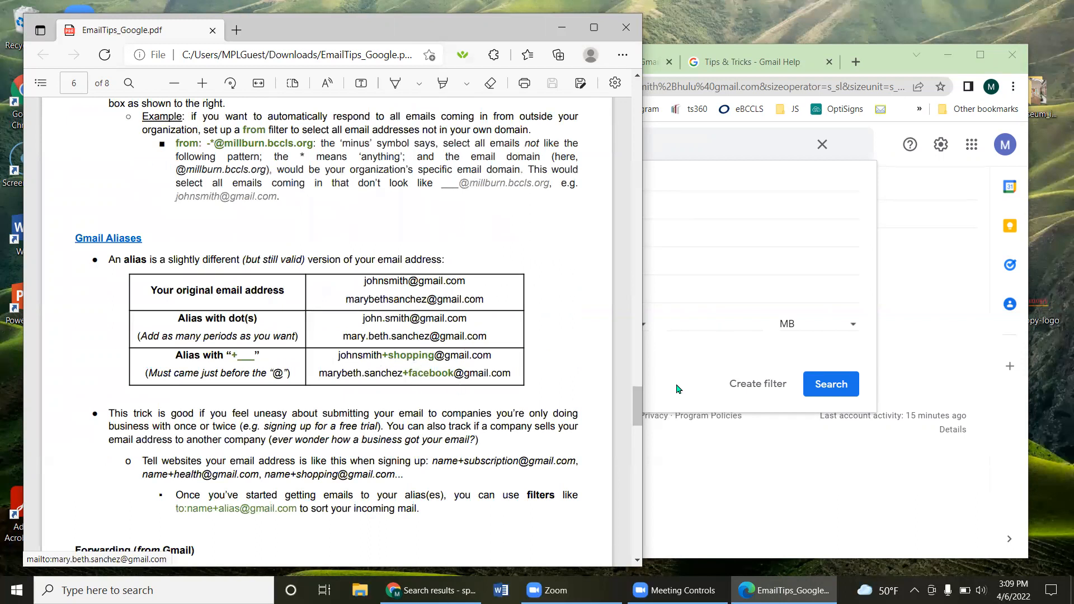
click(870, 327)
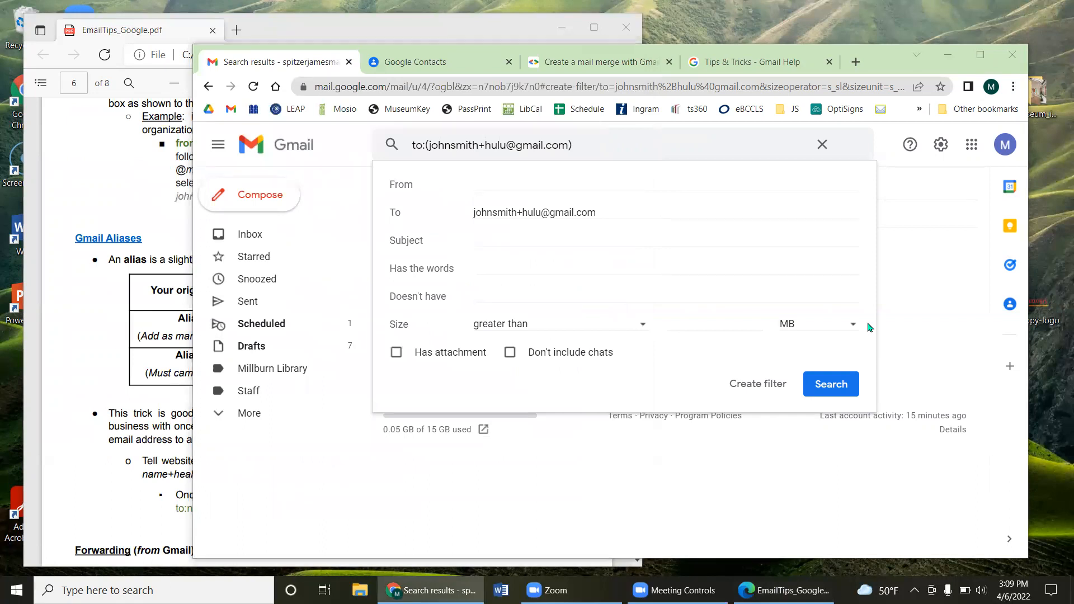
click(122, 411)
scroll(128, 413, down, 5)
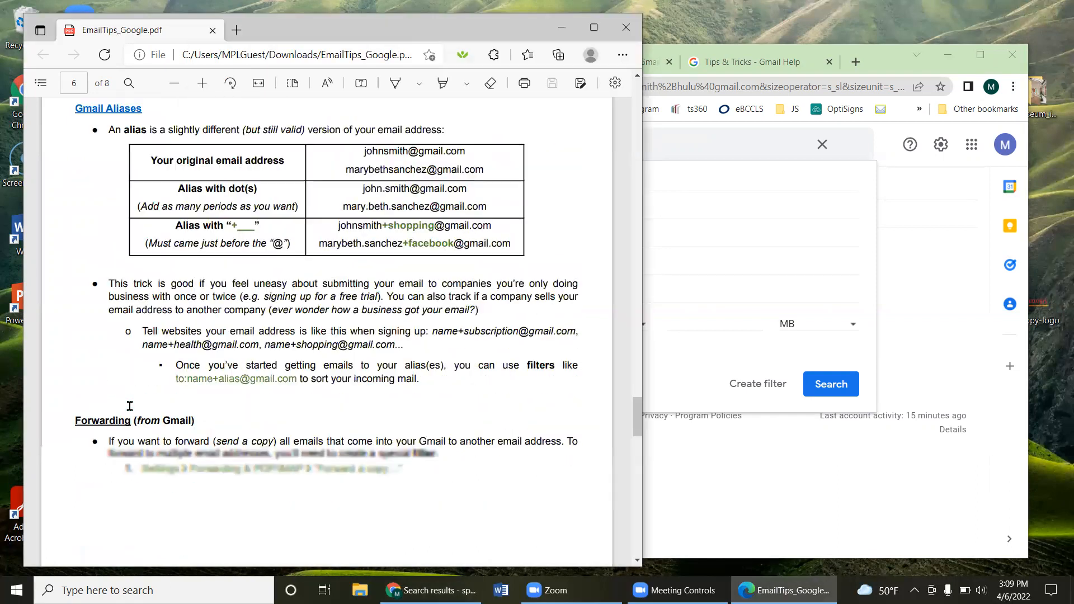
scroll(128, 413, down, 5)
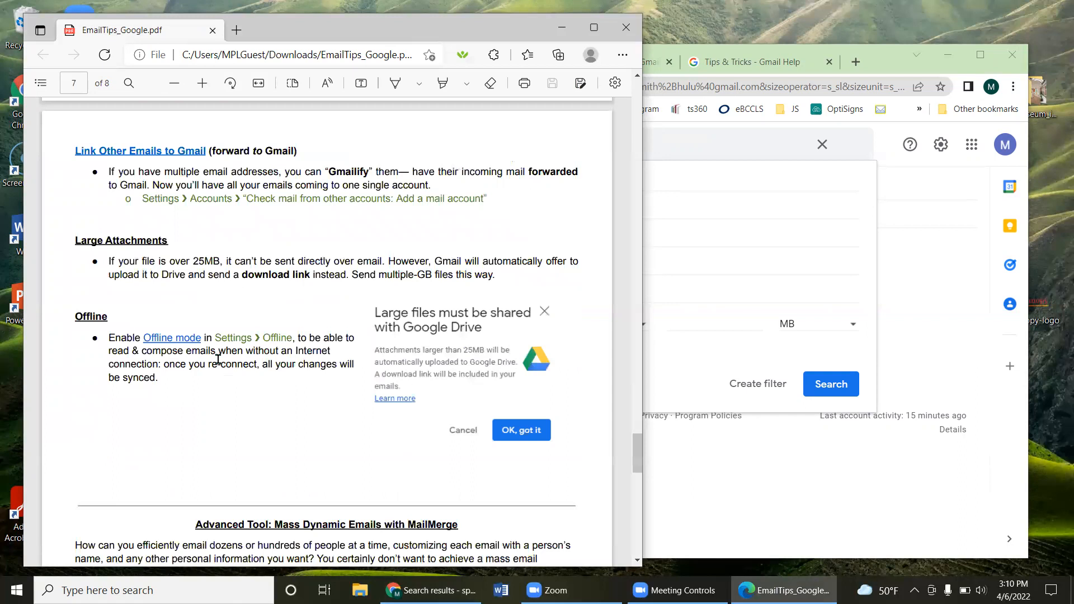
scroll(341, 317, up, 10)
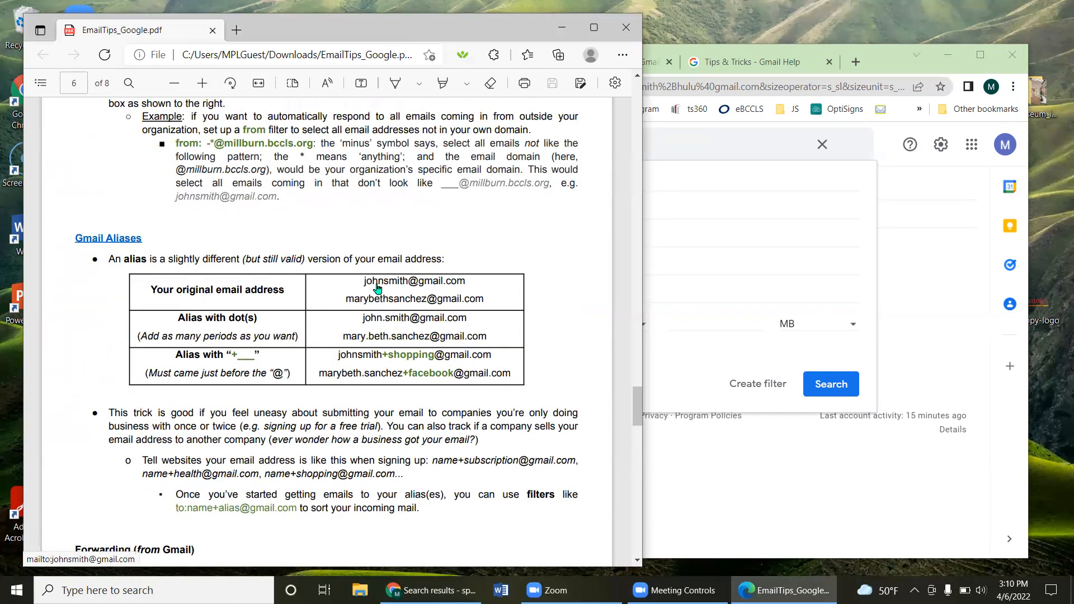
click(892, 71)
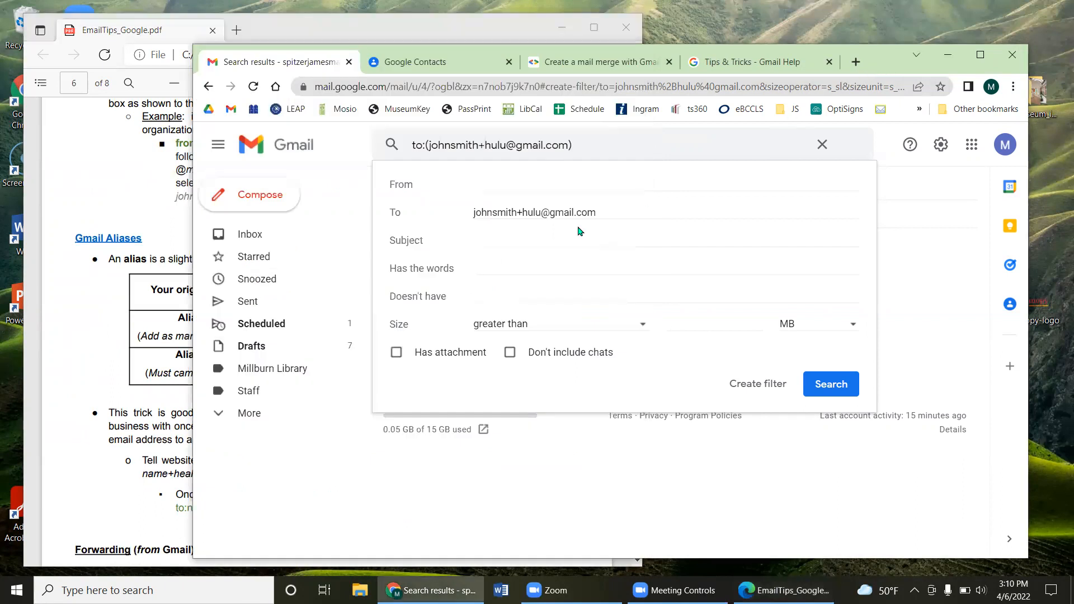
Step: Close the filter form, begin a message to the account's own address, then discard that draft
click(823, 146)
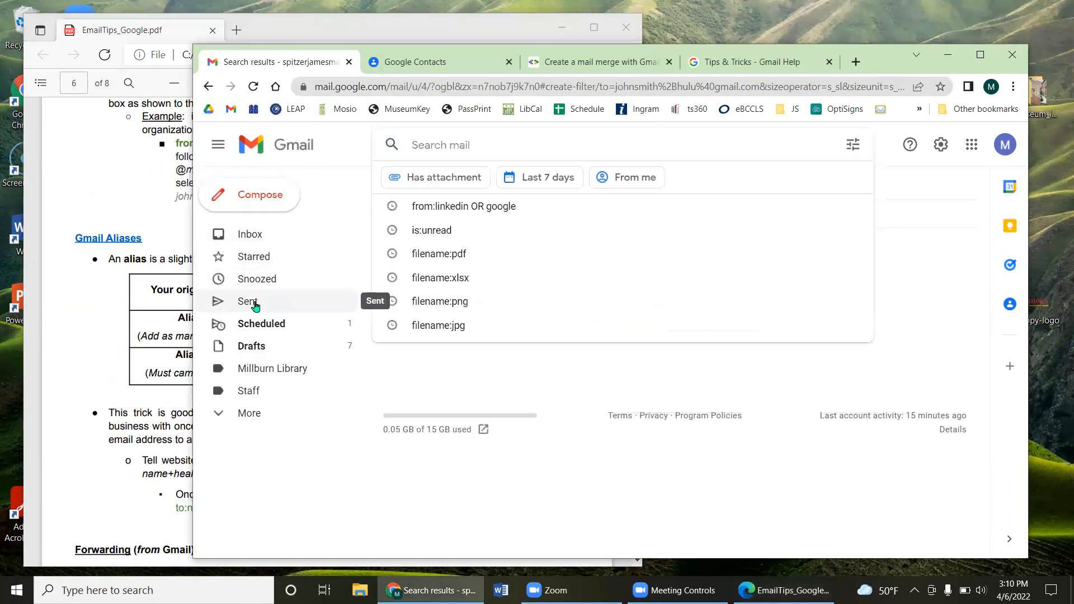
click(249, 195)
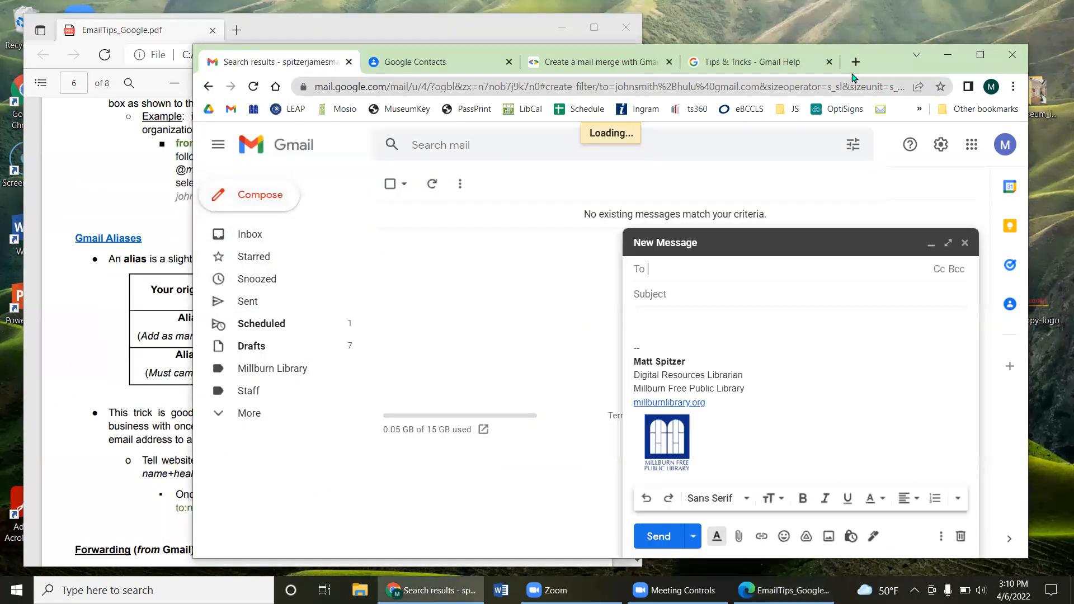
drag(847, 72, 677, 73)
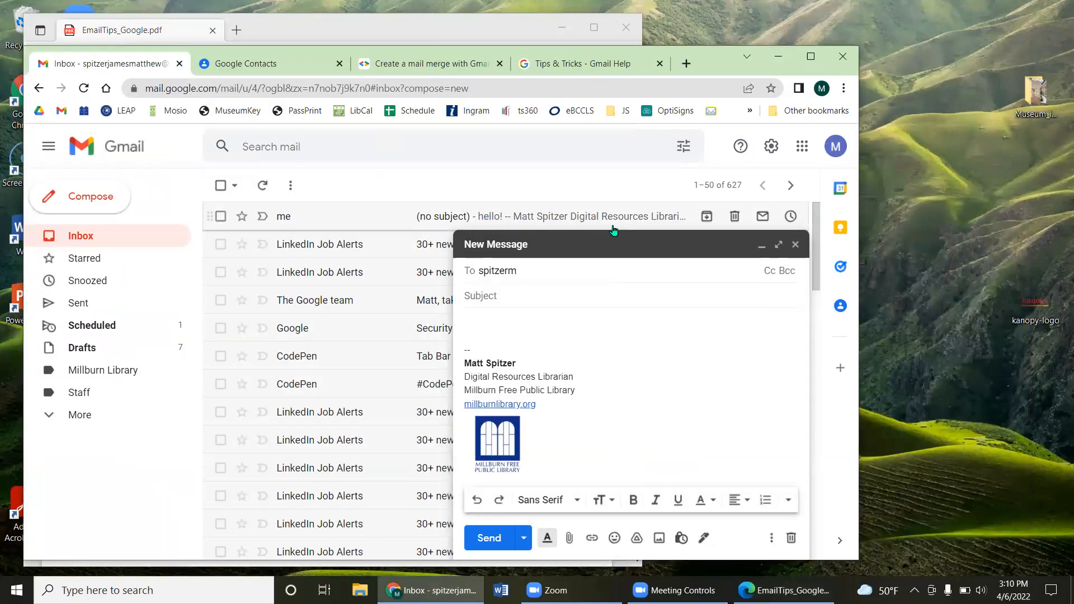
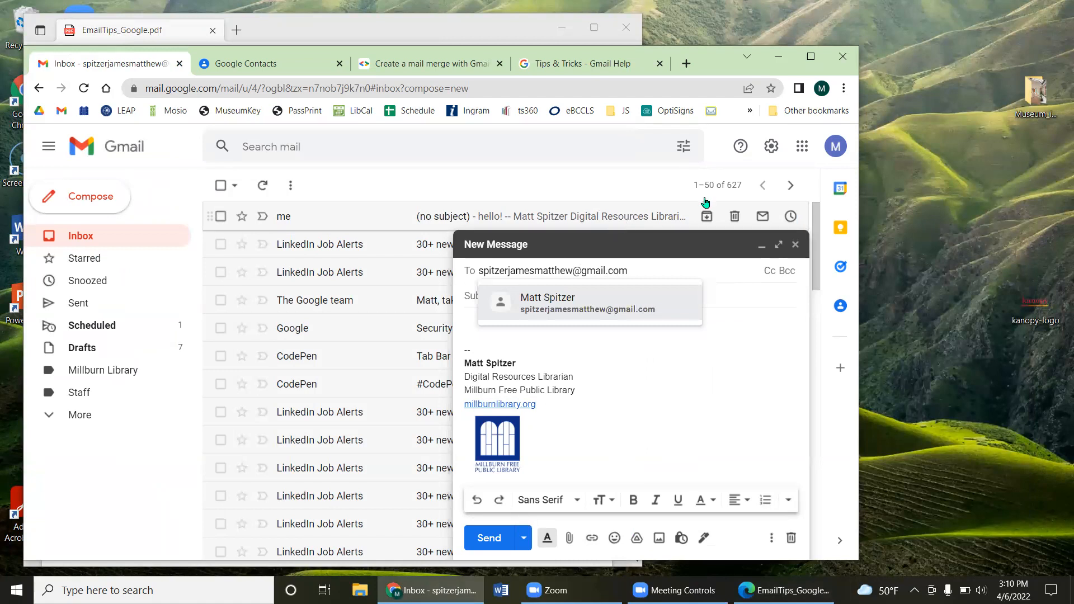
click(796, 244)
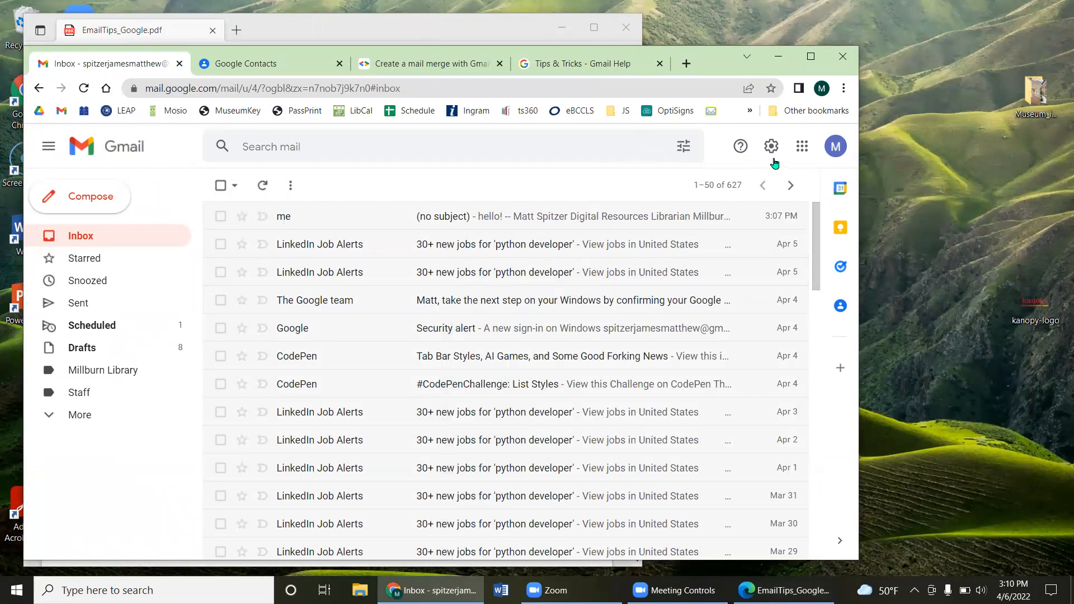
Step: Start a new message addressed to the account's own address with dots added and a +amazon tag
click(93, 207)
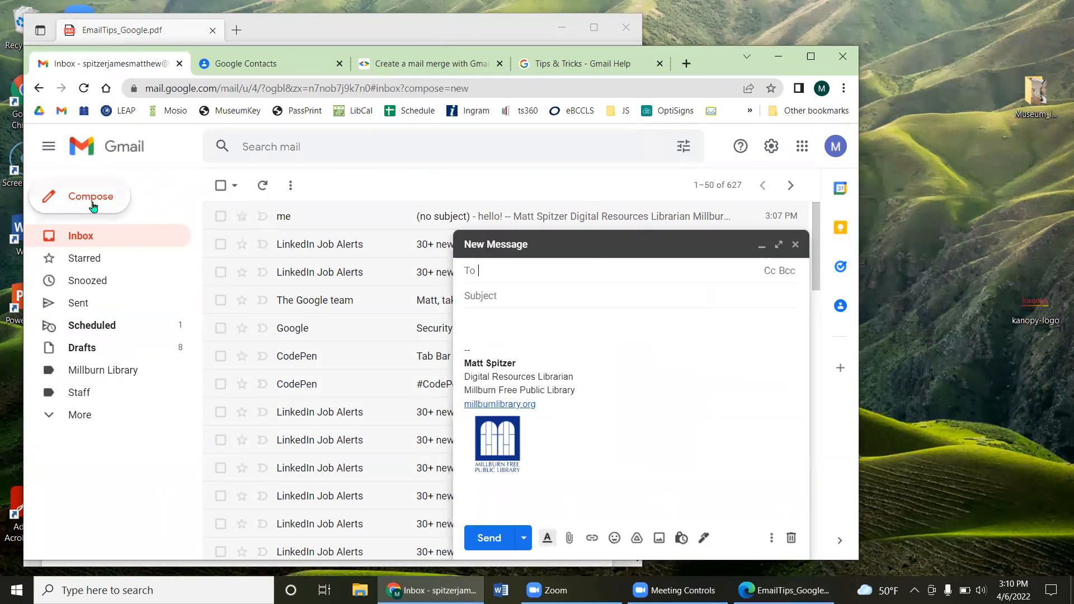
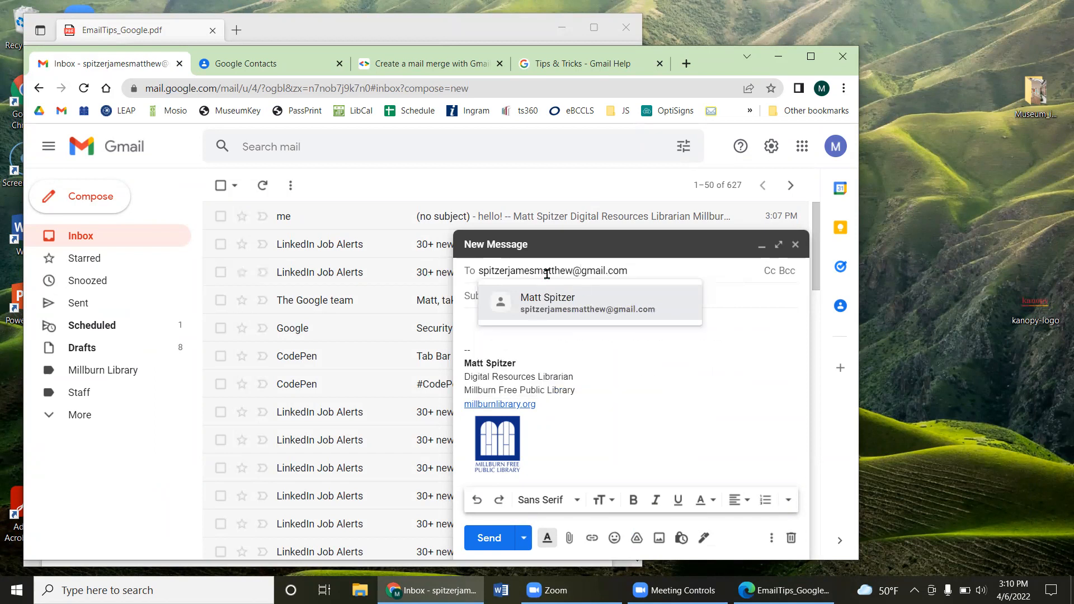
click(508, 271)
text(.)
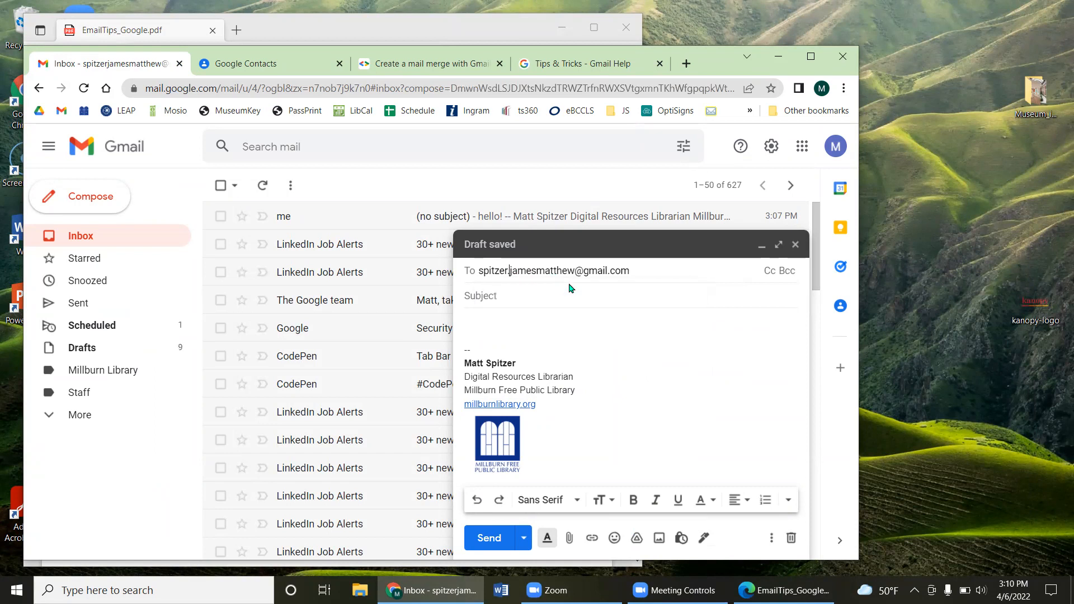
click(539, 271)
text(.)
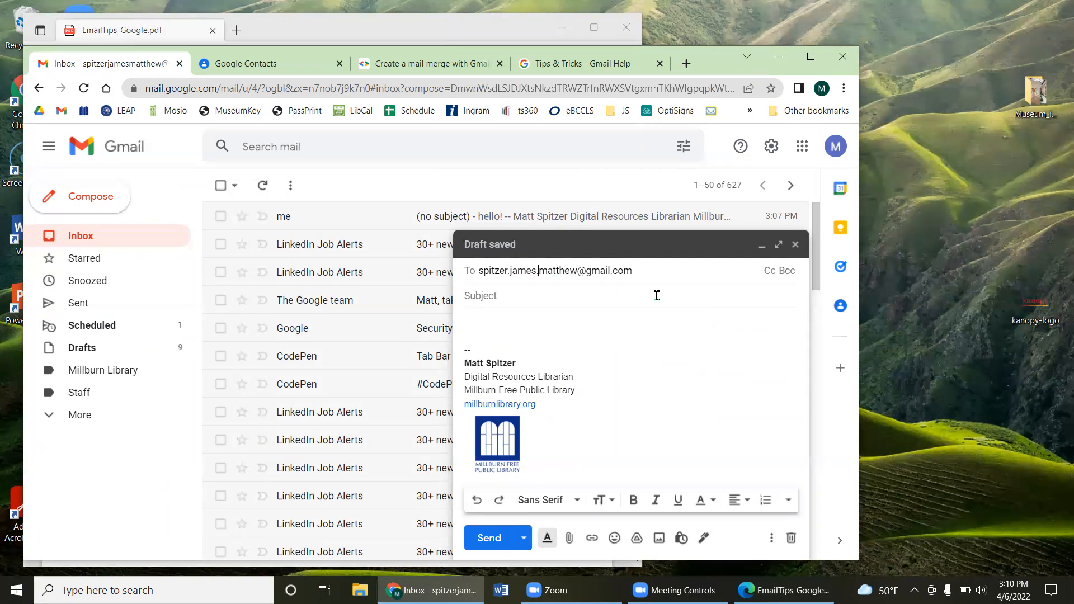
click(577, 271)
text(+anything)
key(BackSpace)
key(BackSpace)
key(BackSpace)
key(BackSpace)
key(BackSpace)
key(BackSpace)
key(BackSpace)
text(mazon)
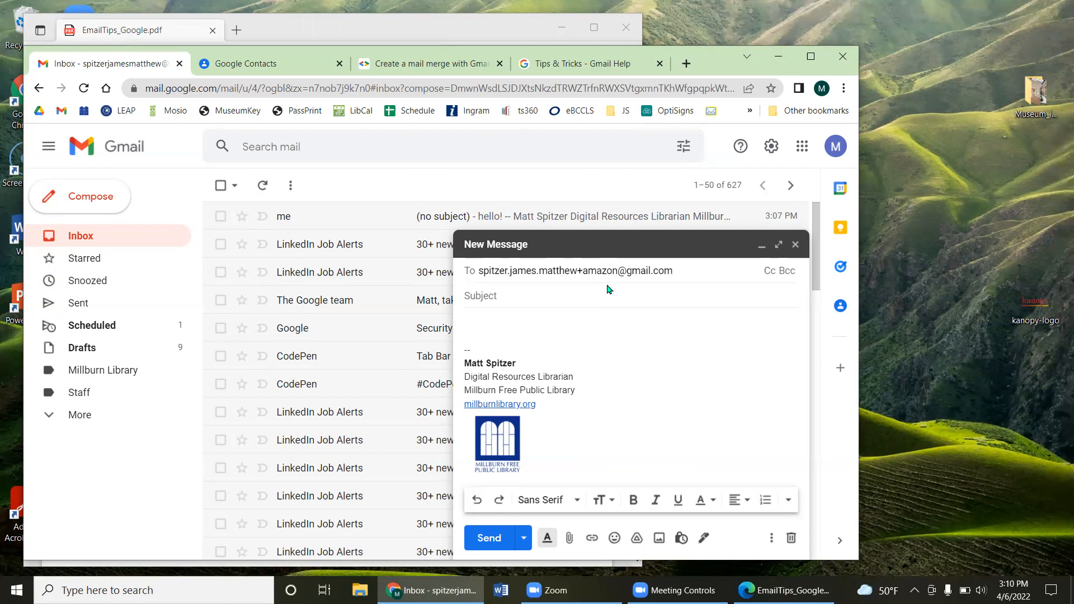
Step: Type a placeholder body and send the test message to the +amazon alias
click(532, 317)
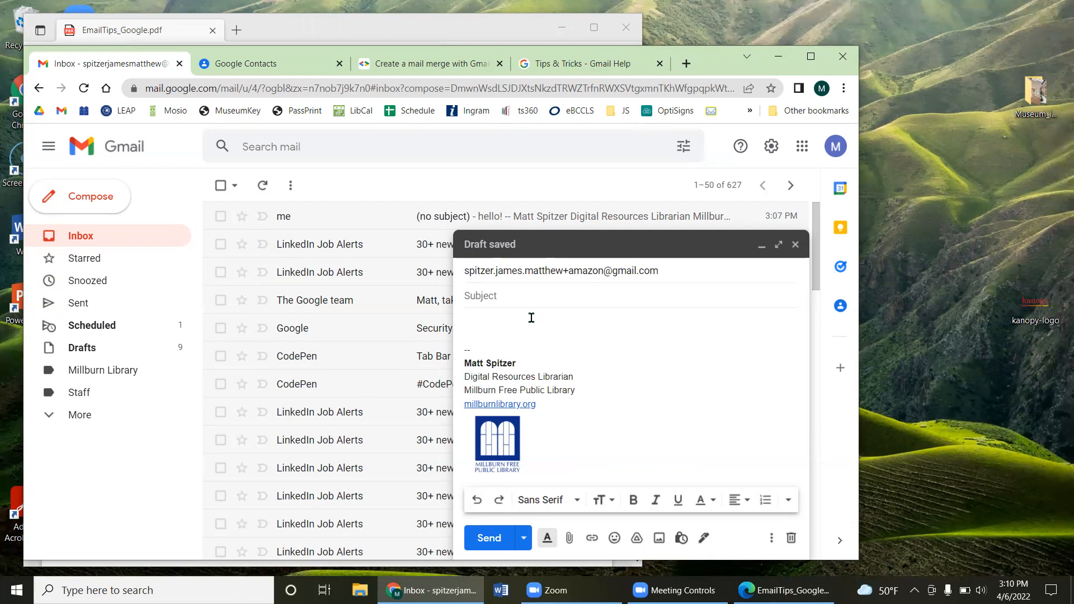
click(519, 271)
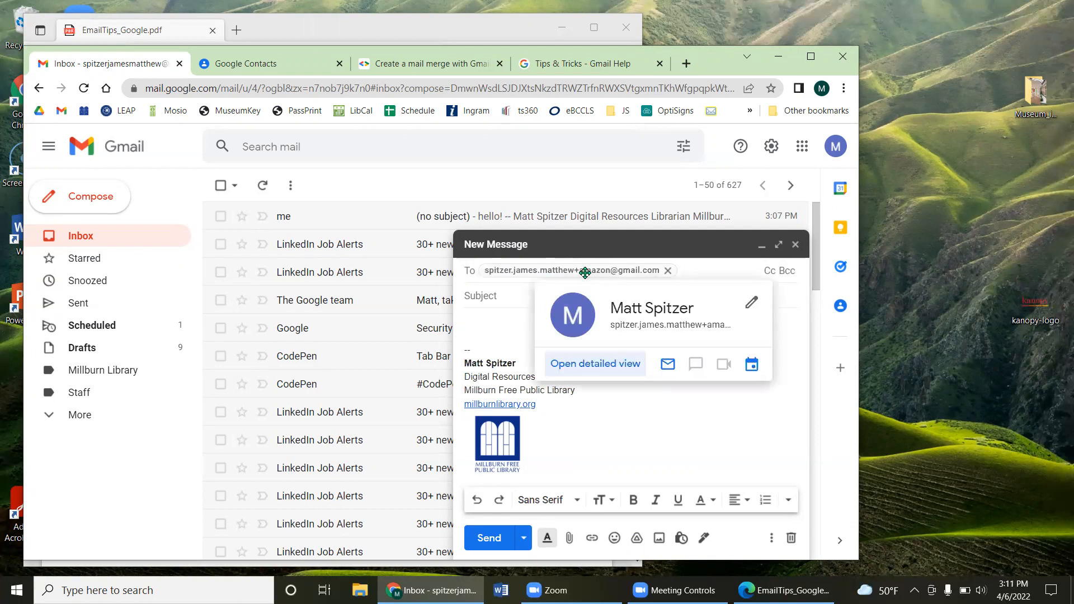
click(485, 317)
text(sajfheSKF)
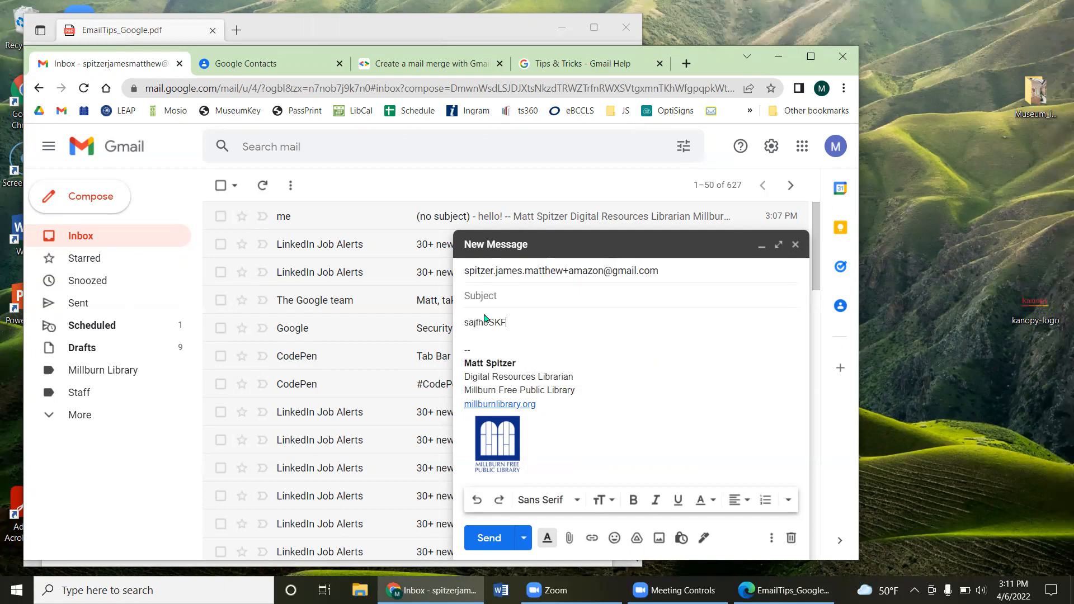
click(489, 539)
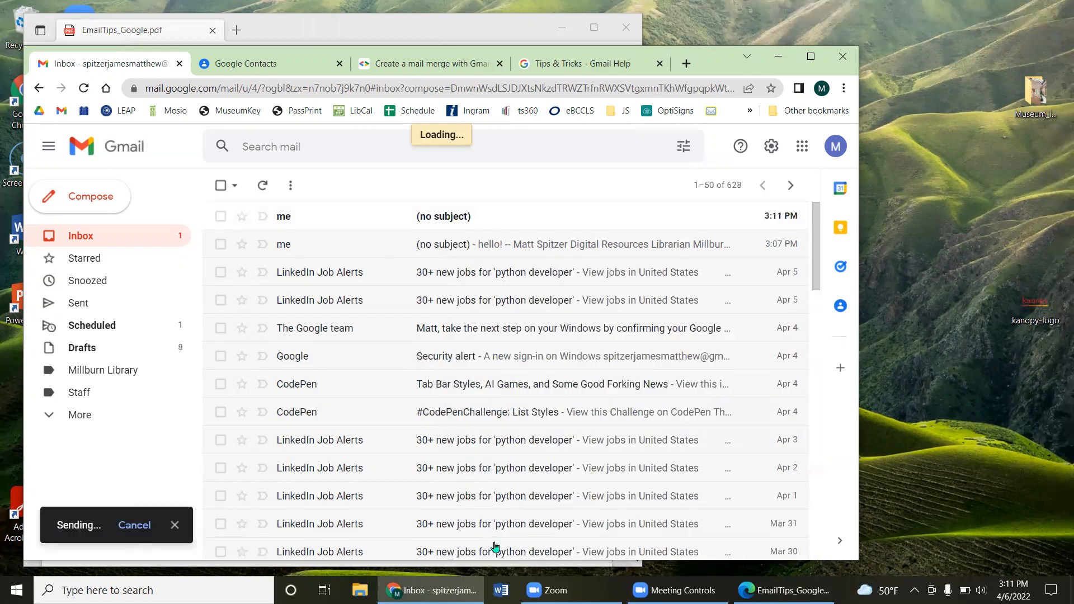
Step: Open the received test message and highlight the original sender address and the +amazon alias recipient
click(453, 223)
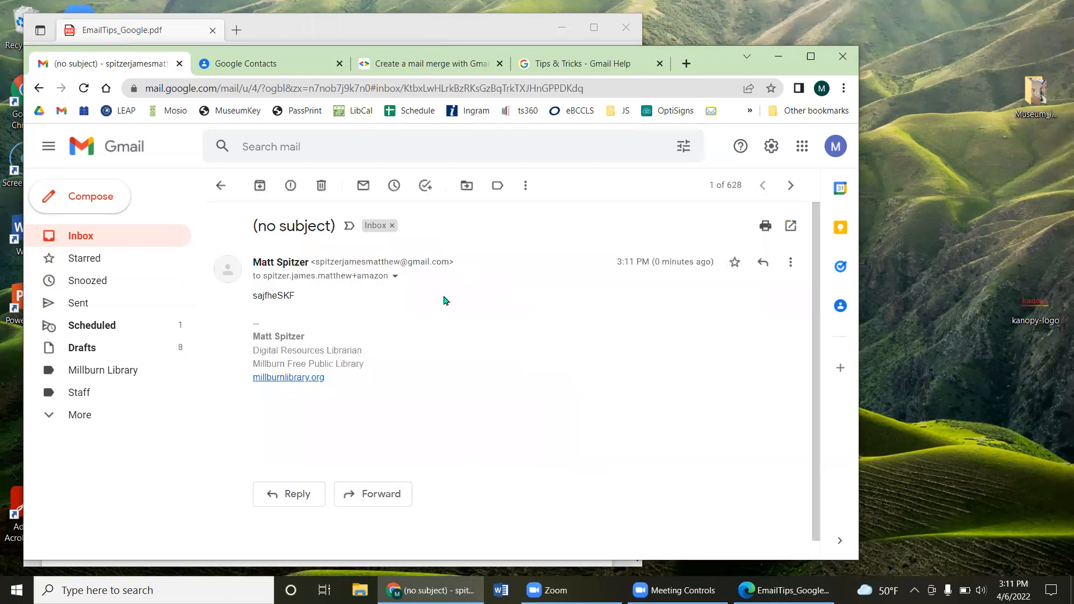
drag(328, 261, 442, 259)
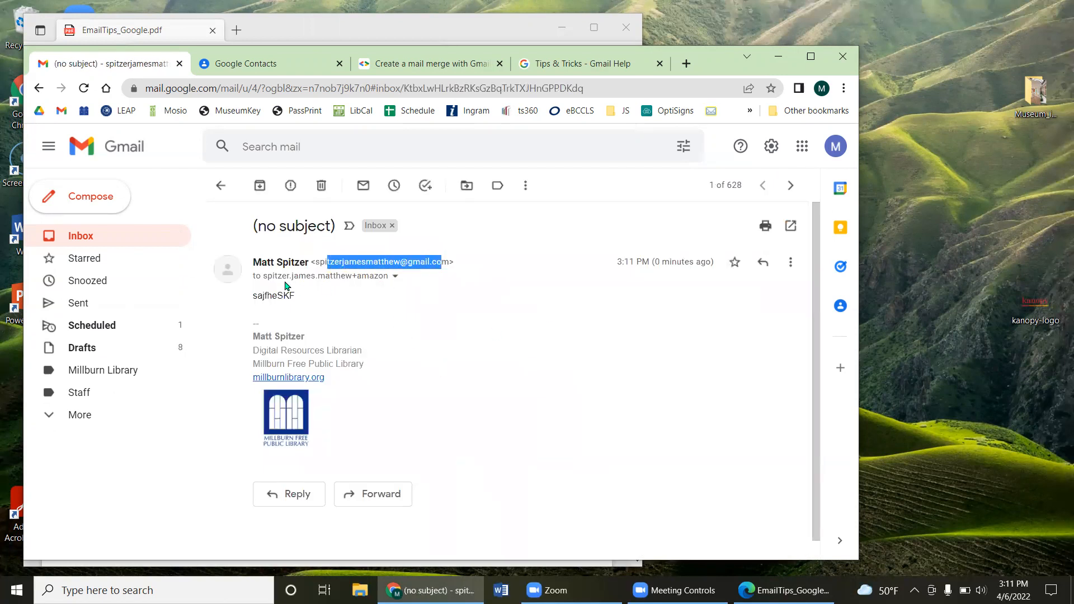
drag(261, 277, 438, 291)
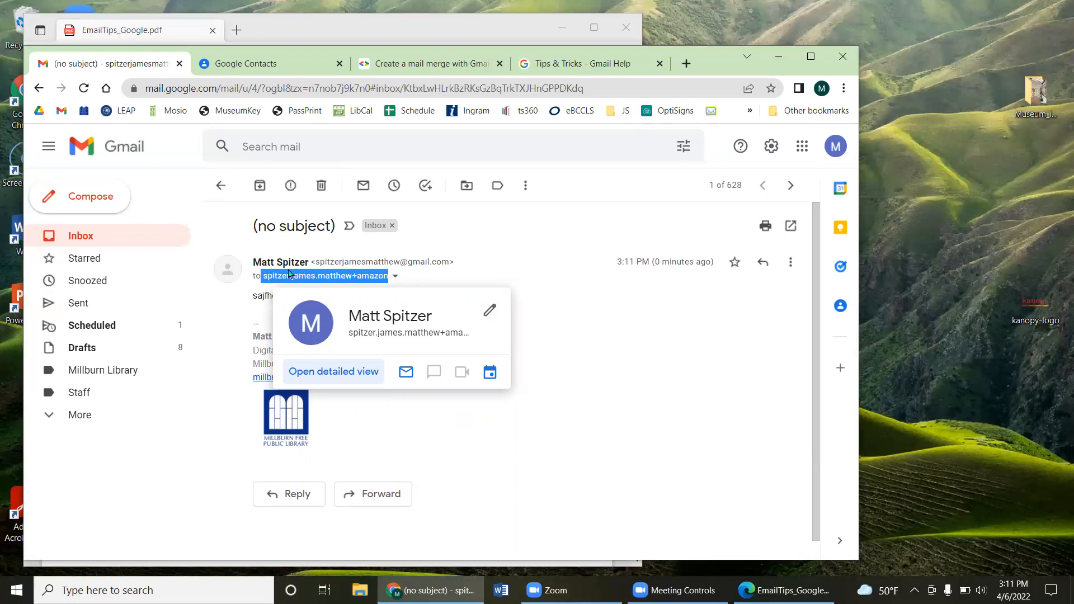
mouse_move(272, 275)
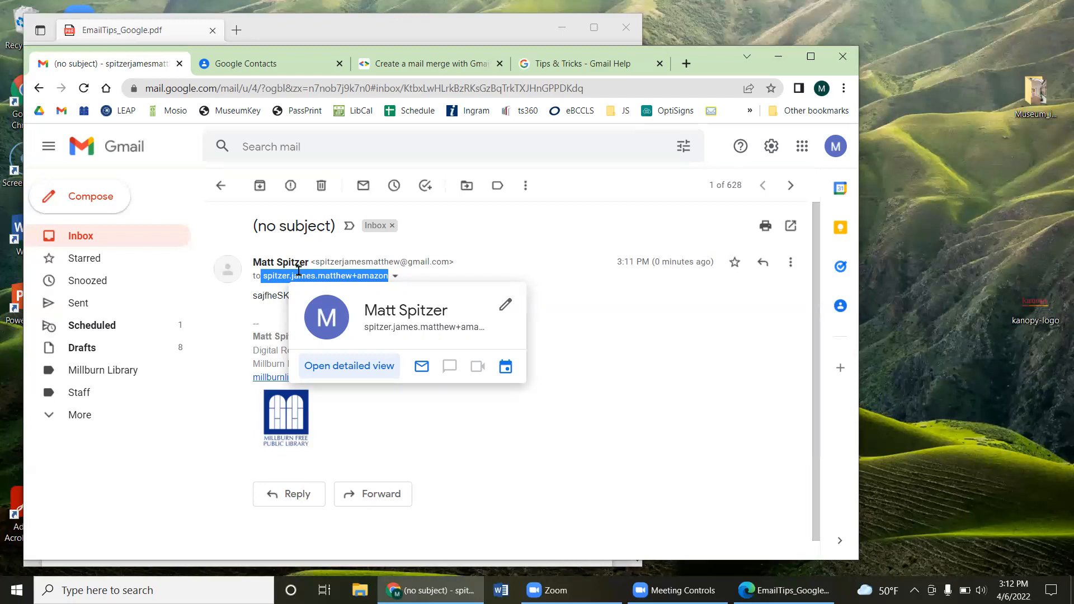
Step: Compare the recipient alias against the PDF's Gmail Aliases section, then start a new message
click(298, 34)
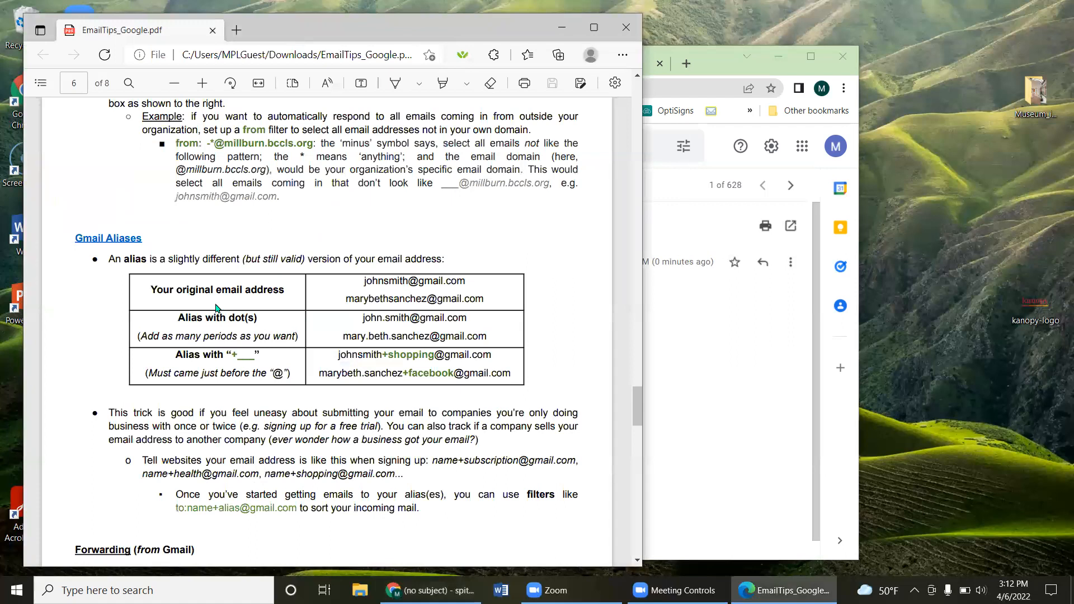
click(688, 359)
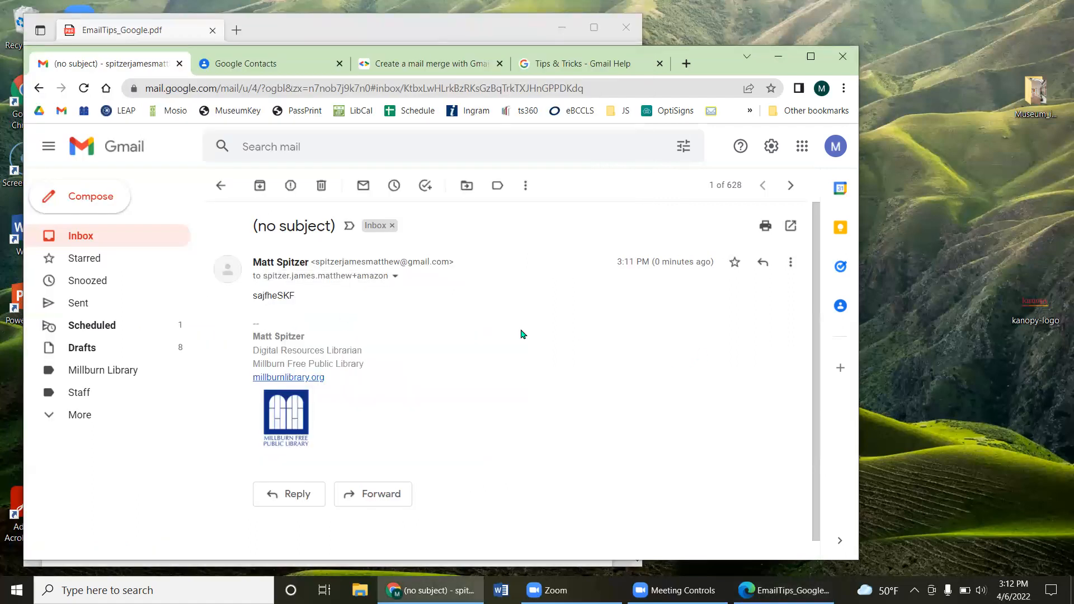
drag(282, 276, 370, 277)
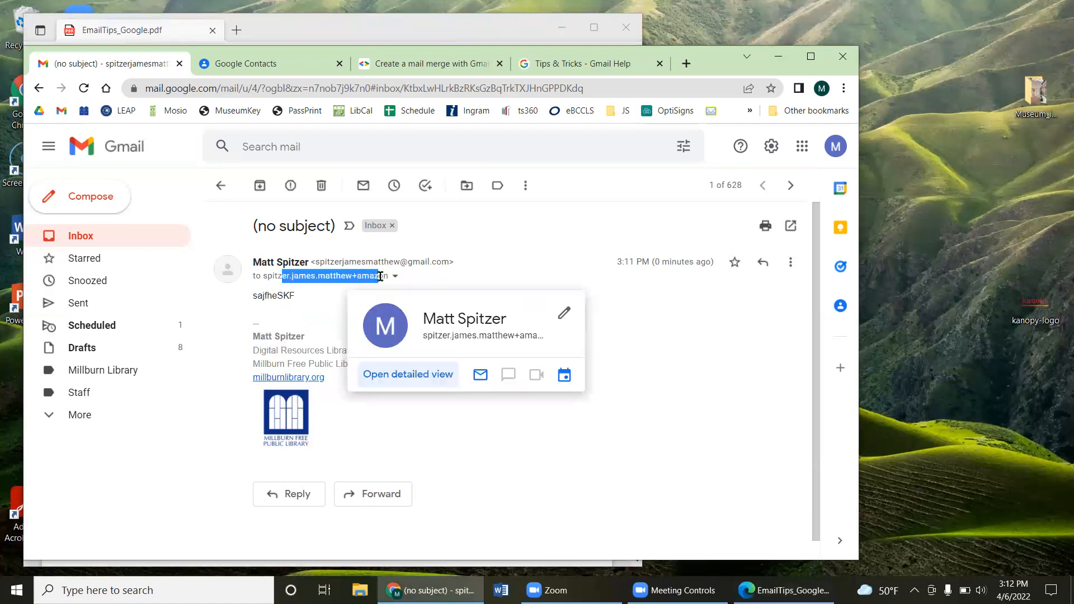
key(alt+Tab)
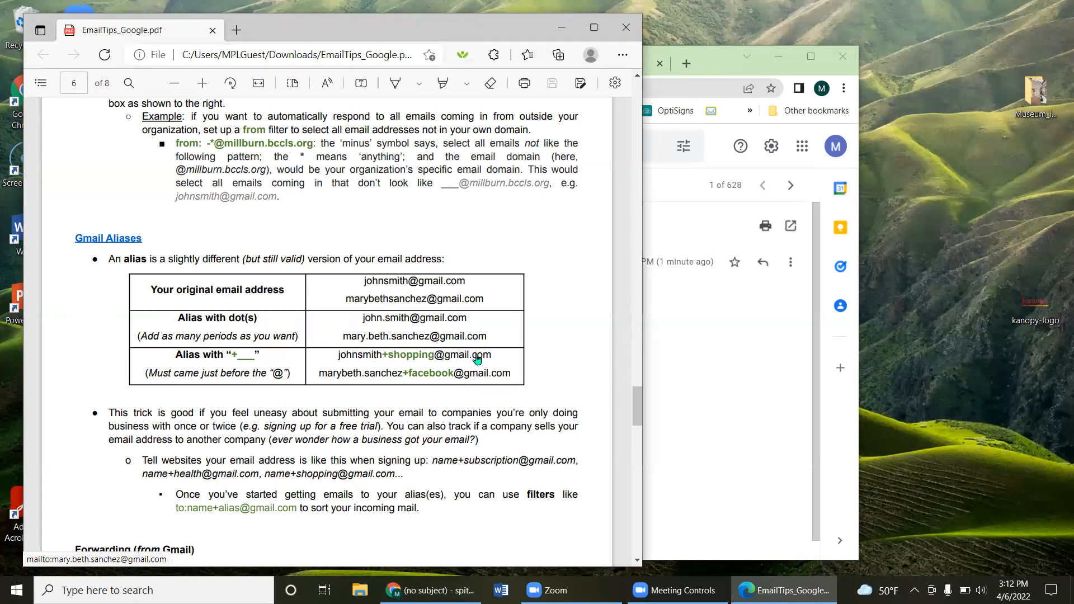
click(412, 361)
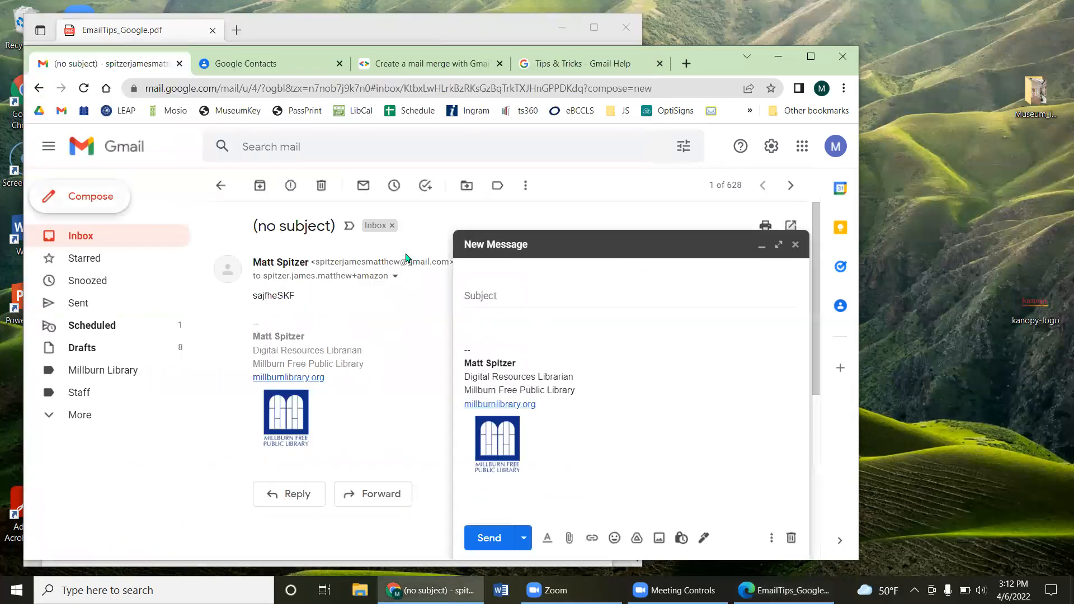
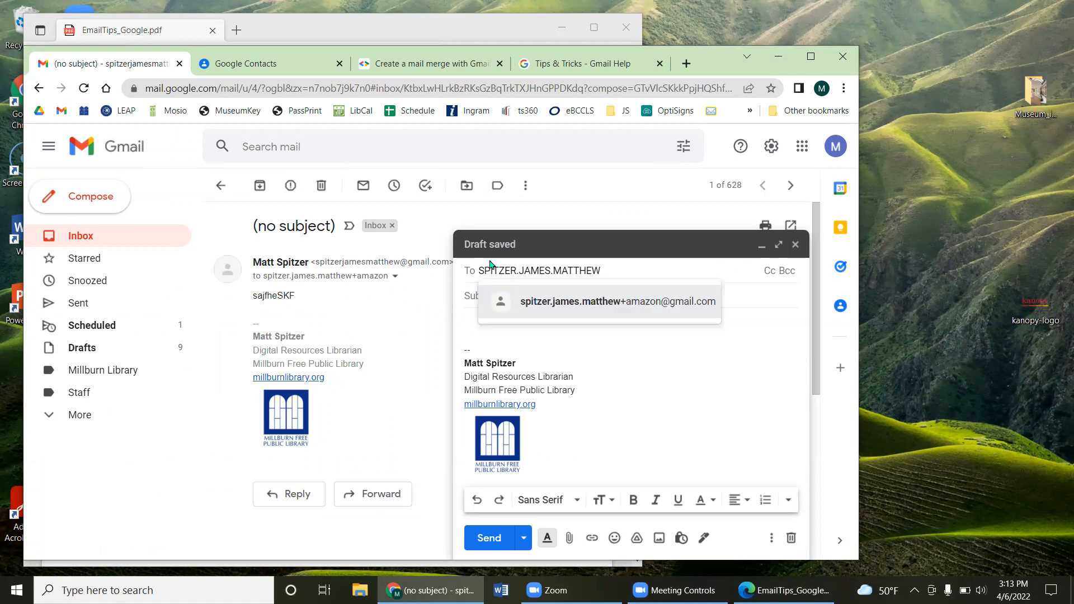
Step: Address the message to the account's own address in capitals with dots and a +ANYTHING tag
key(End)
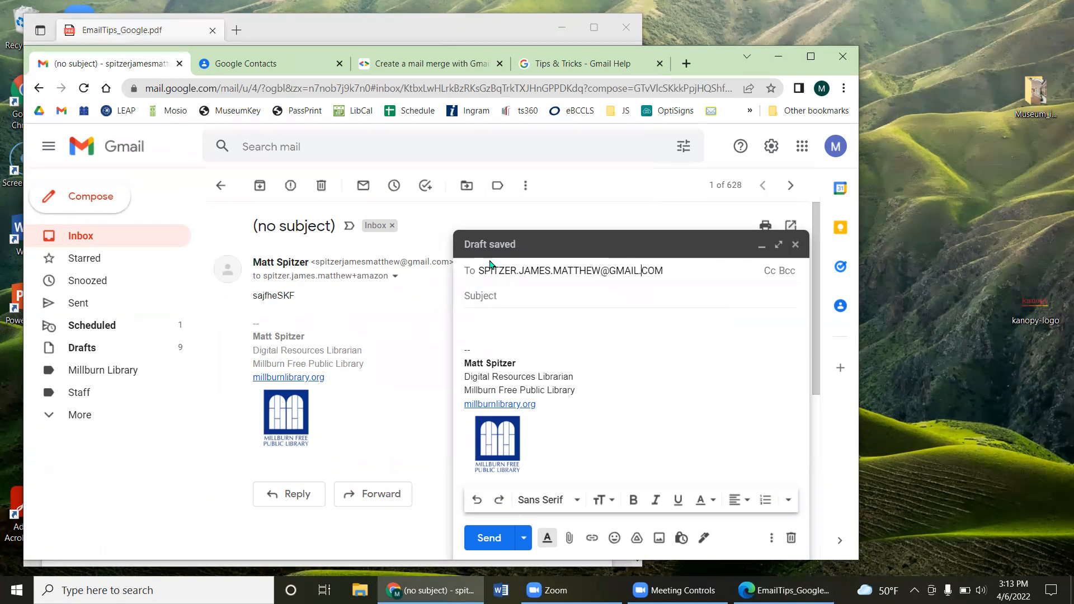
key(Left)
key(Left)
key(Left)
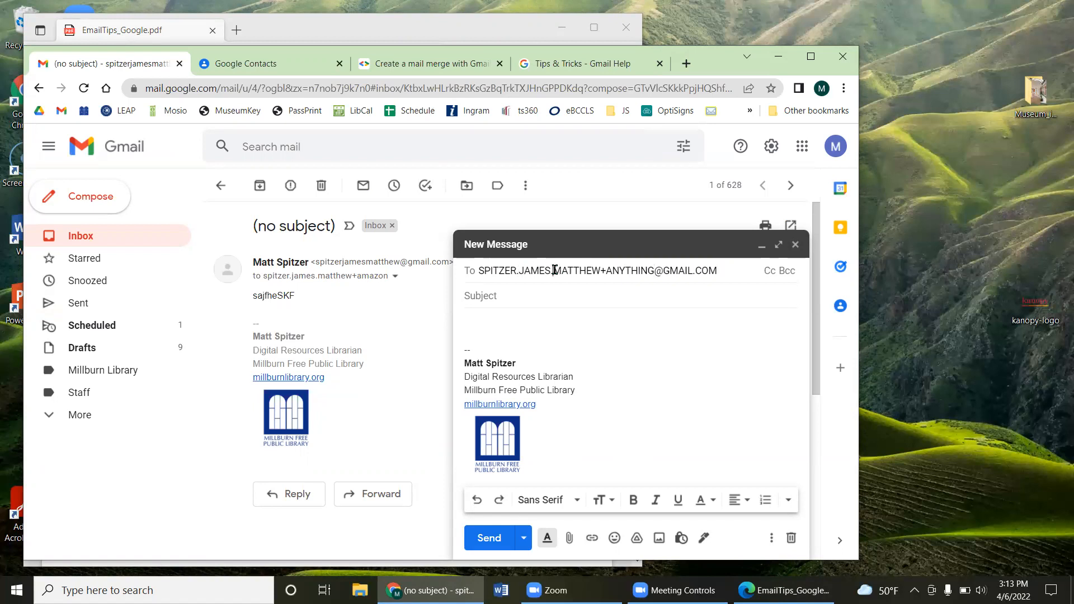
Step: Replace the ANYTHING tag with random letters, send a Hi message and return to the inbox
click(349, 30)
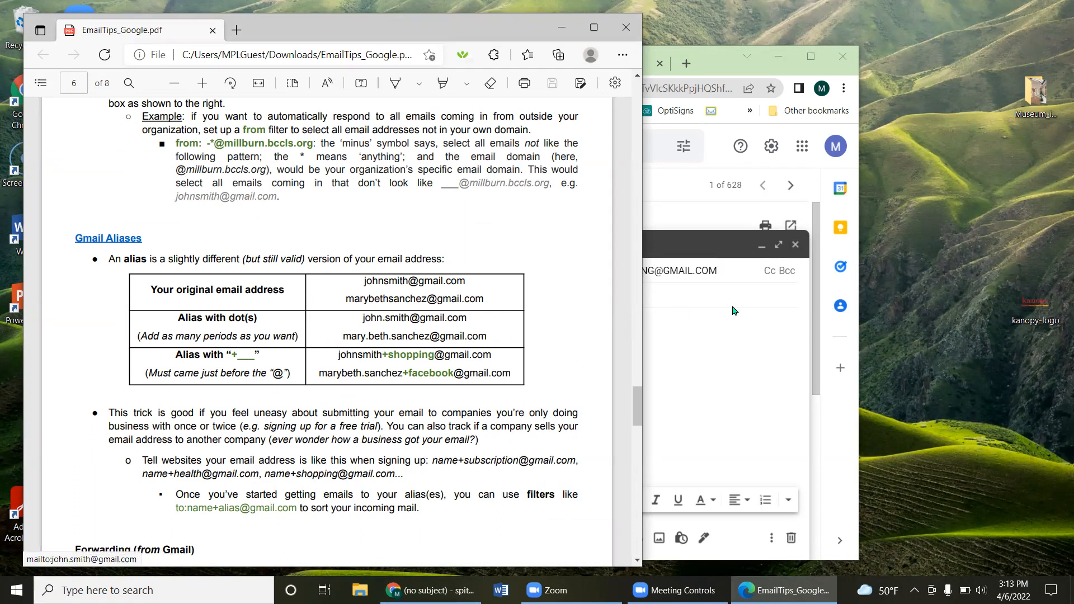
click(690, 272)
double_click(619, 272)
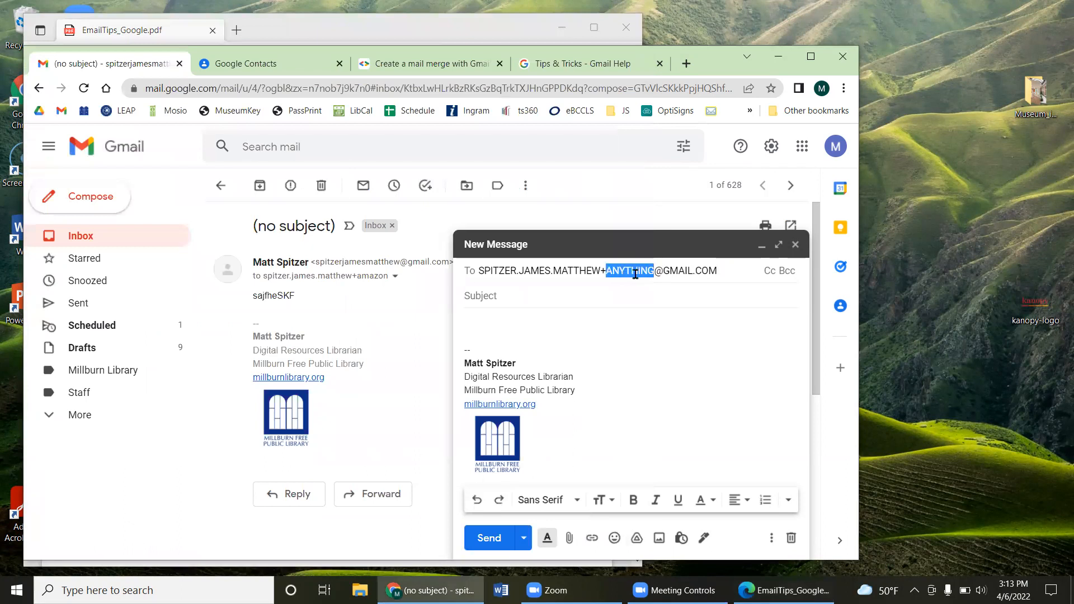
text(SDJFHEsfkSFKKWF)
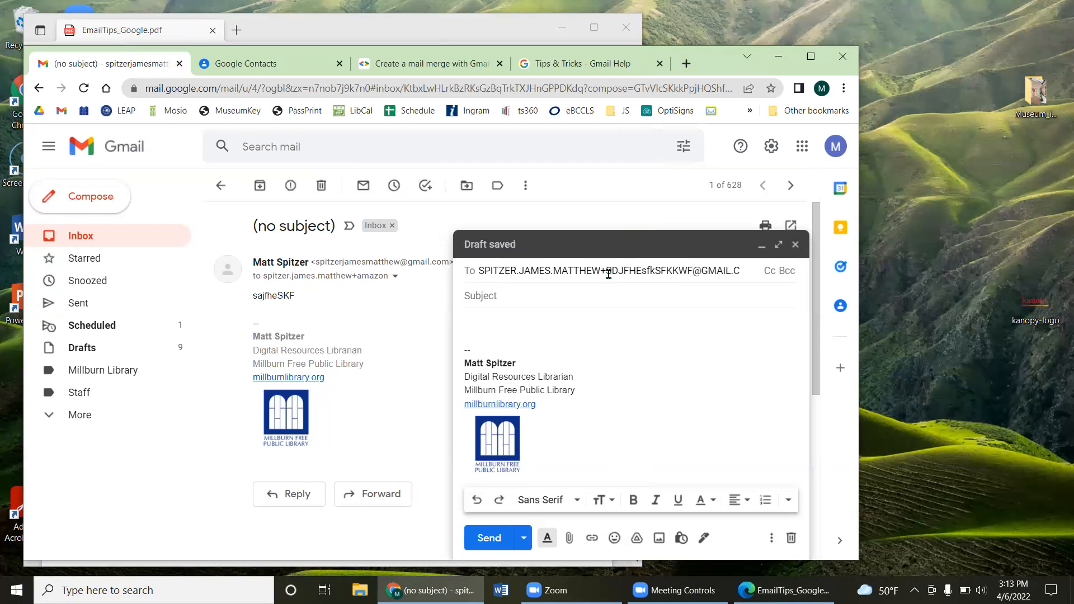
click(520, 318)
text(Hi)
click(492, 538)
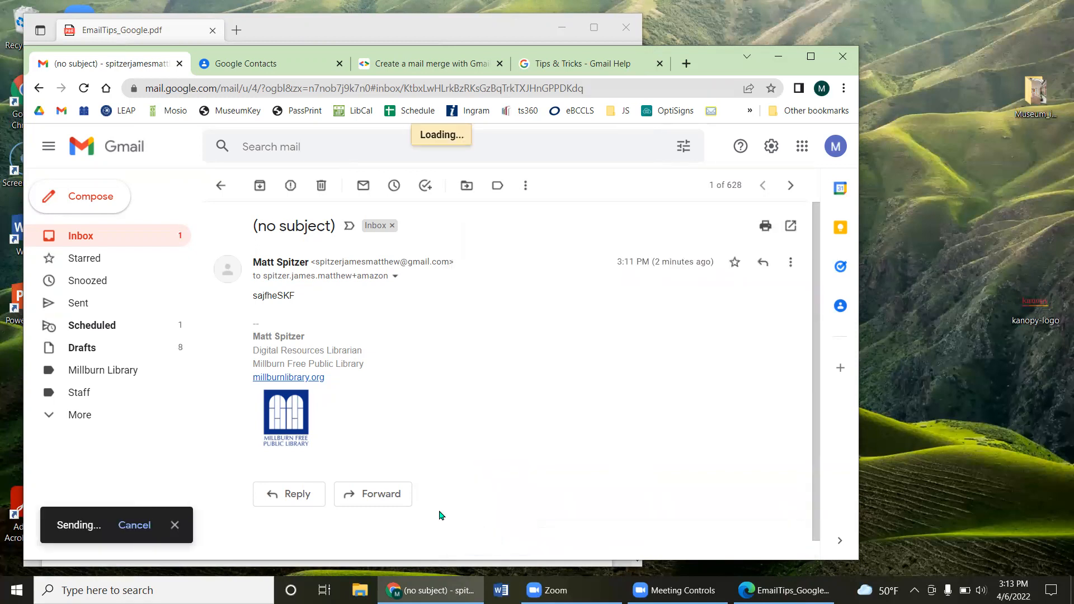
click(99, 244)
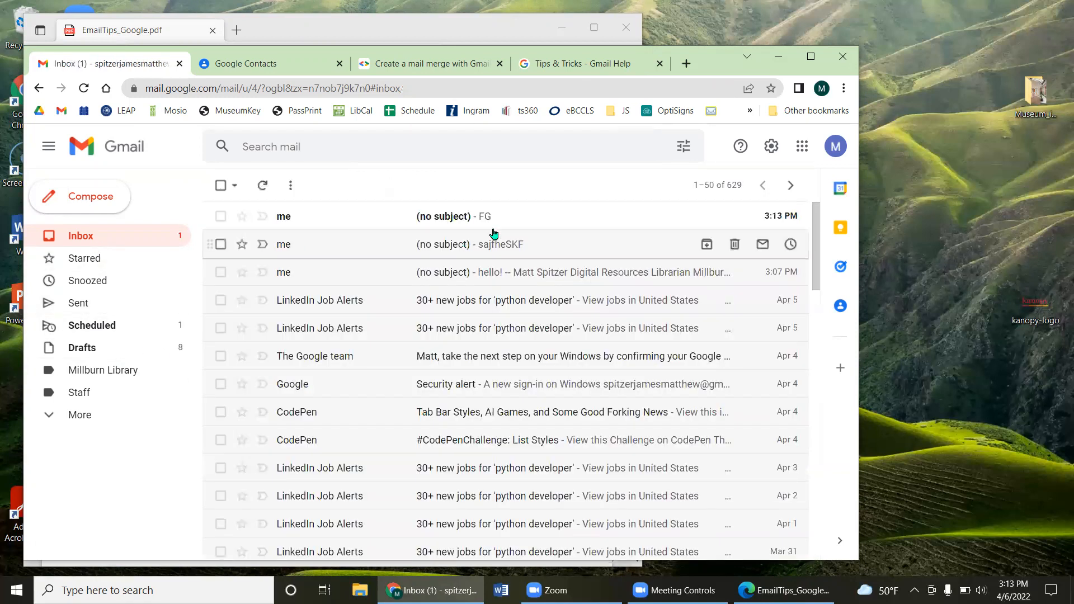
click(491, 216)
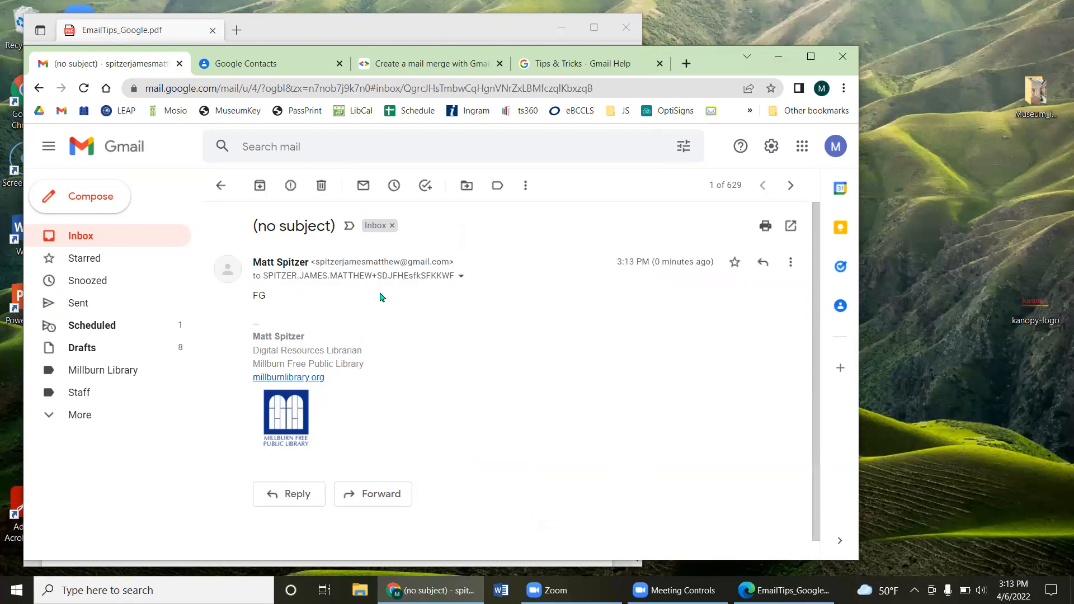
drag(372, 275, 261, 273)
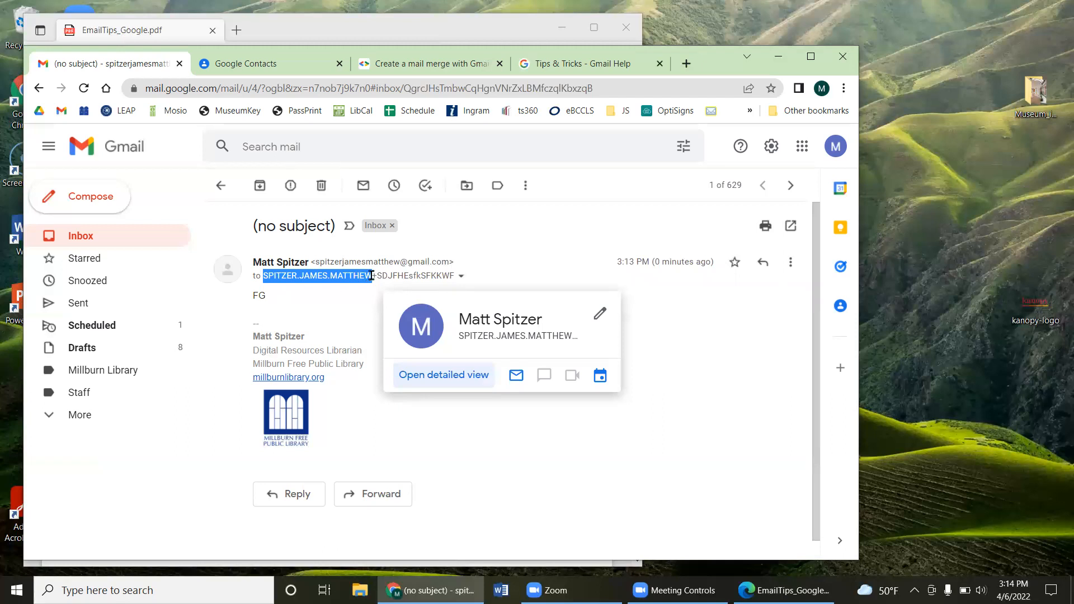
click(221, 185)
Step: Search for mail sent to the account's +websitename alias and turn the search into a filter
click(683, 148)
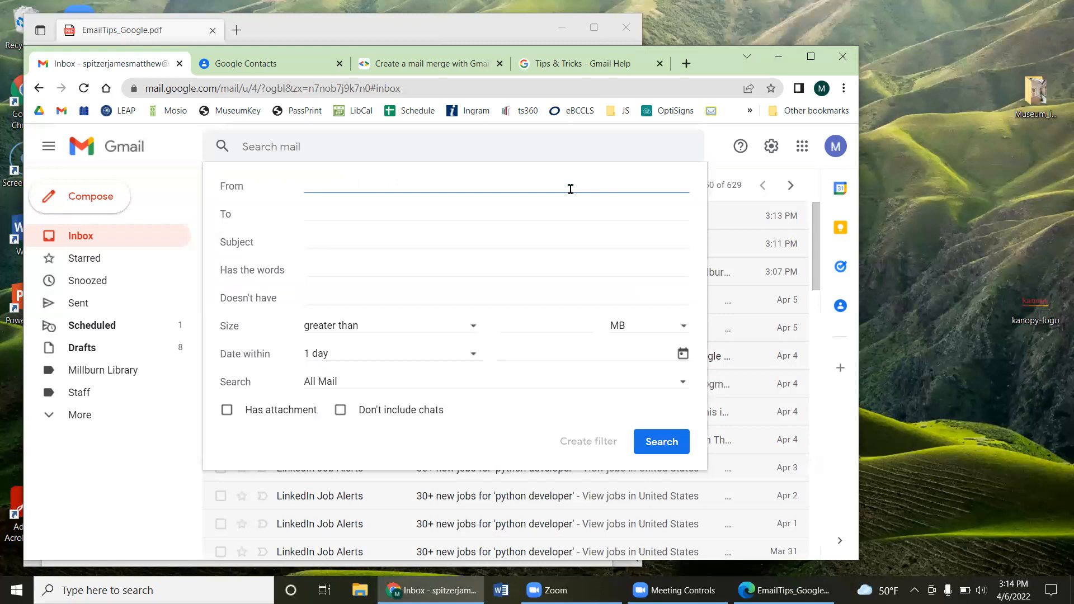
click(316, 208)
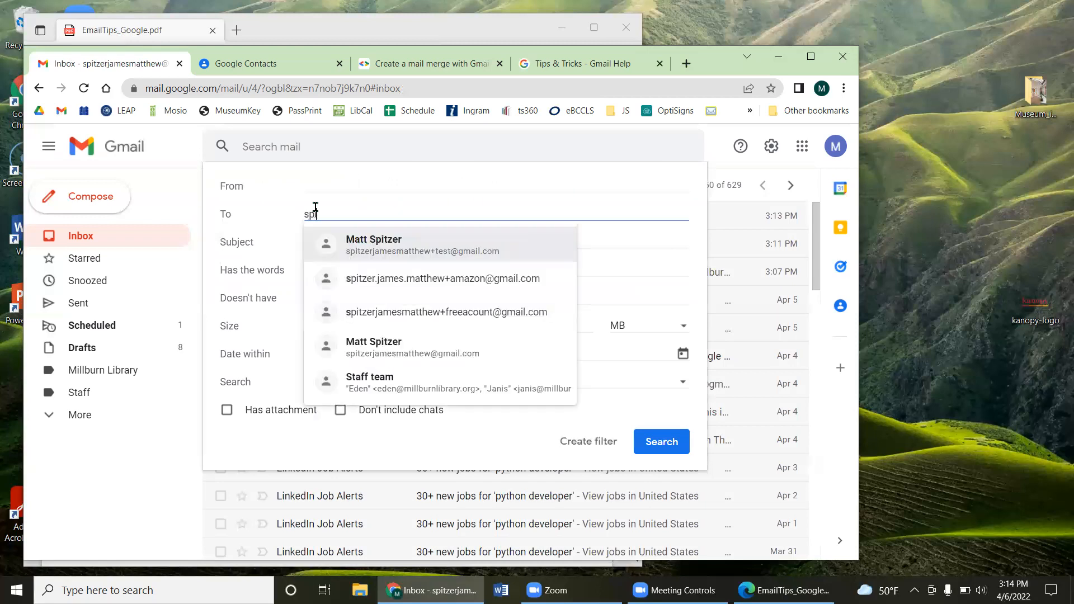
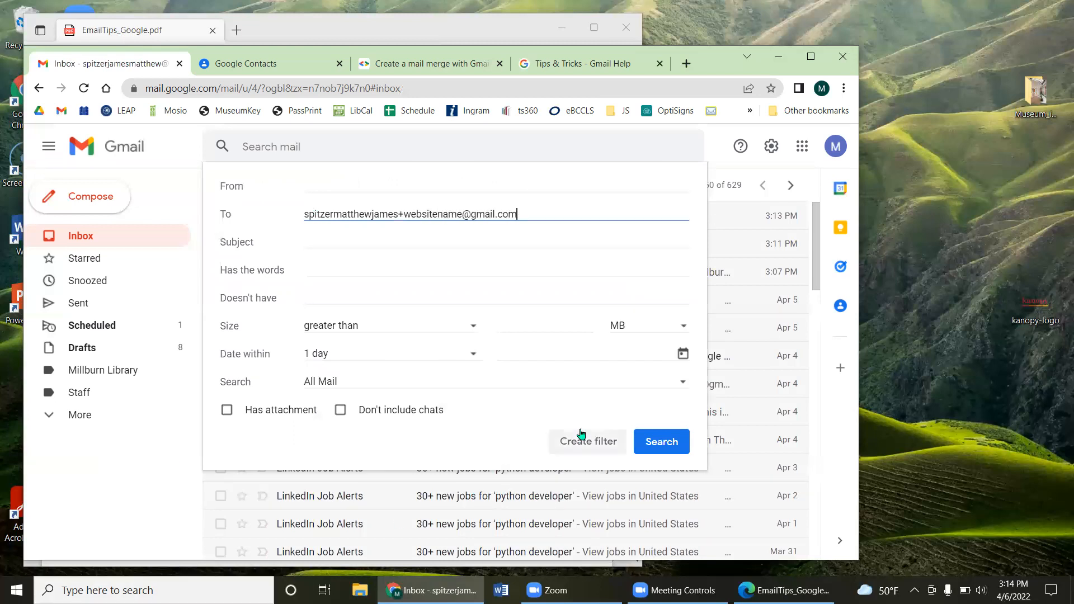
click(599, 442)
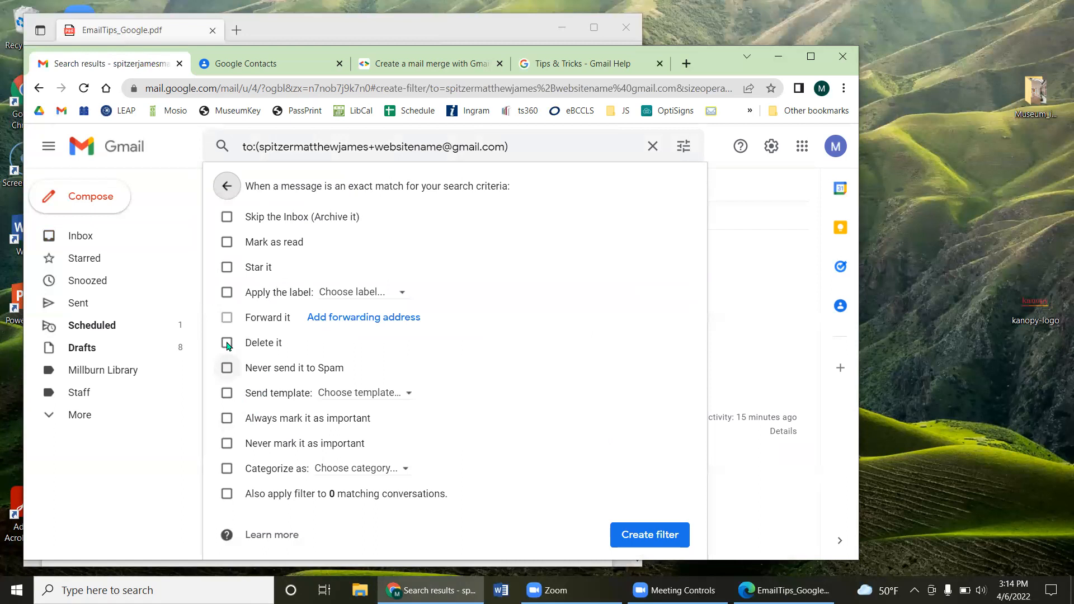
Step: Try a new 'somewebsite' label and the Delete action, cancel both, and leave the filter unsaved
click(227, 292)
click(355, 292)
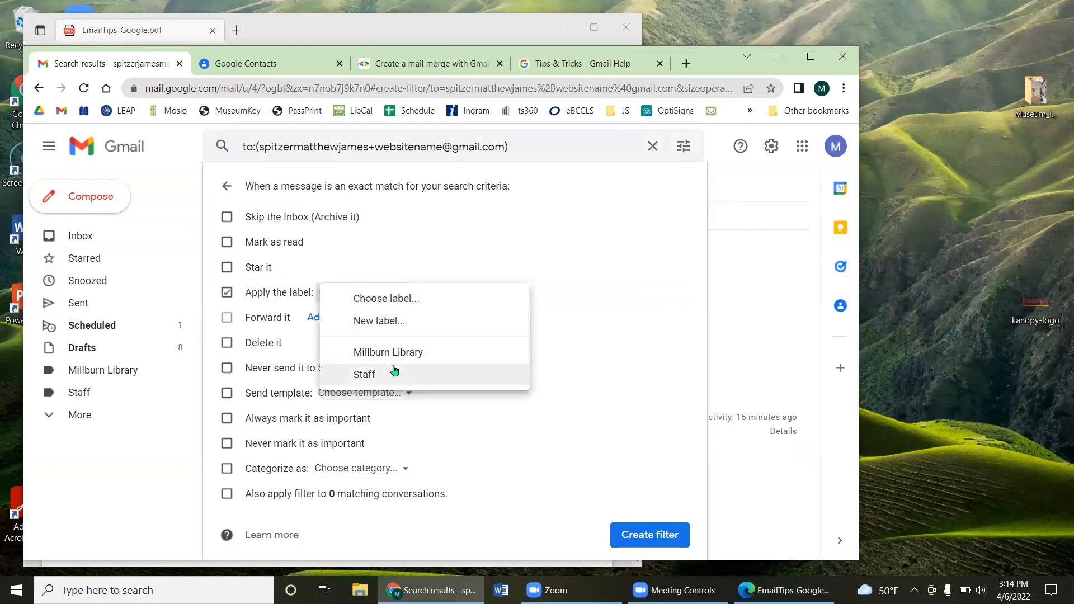
click(378, 321)
text(somewebsite)
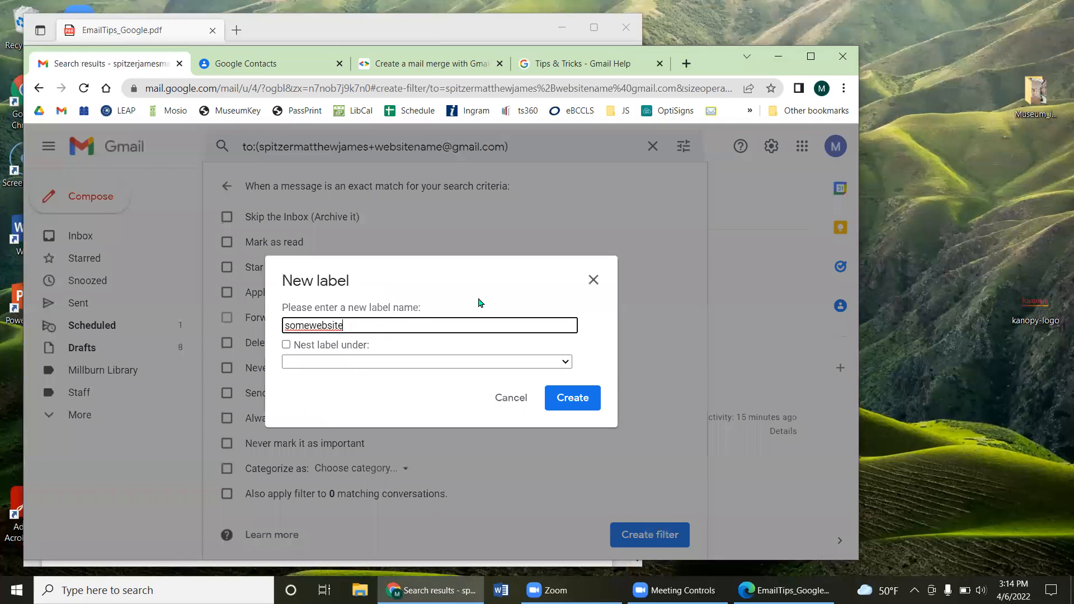
click(593, 279)
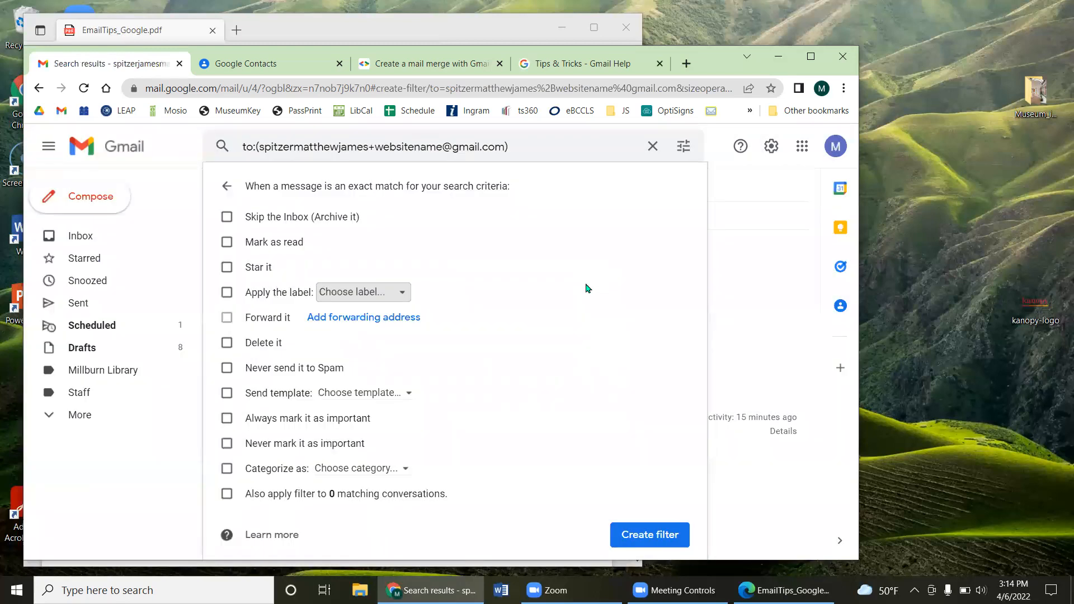
click(230, 344)
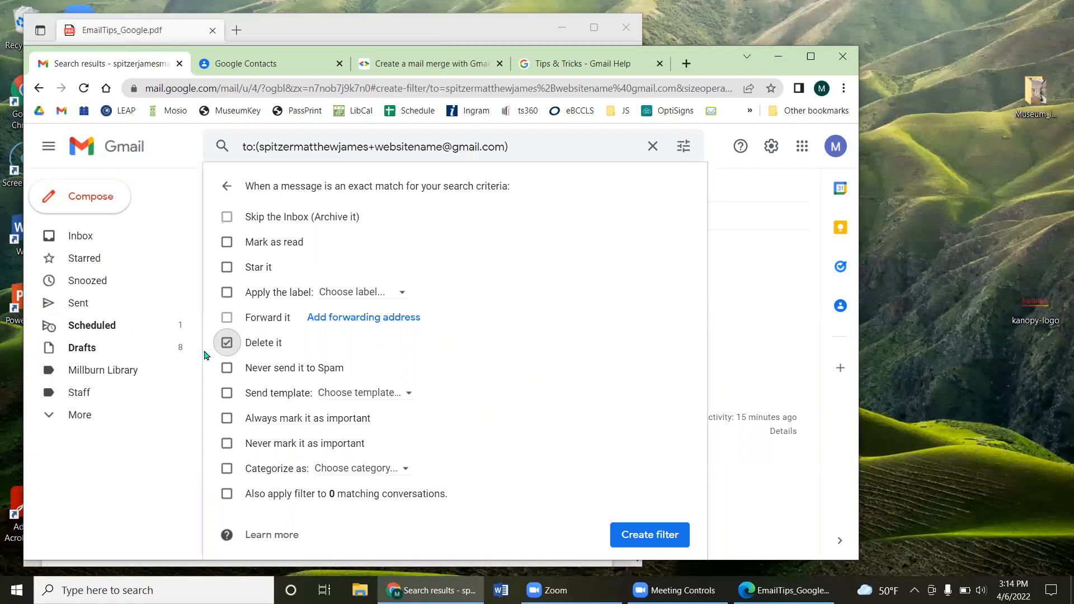
click(230, 344)
click(356, 147)
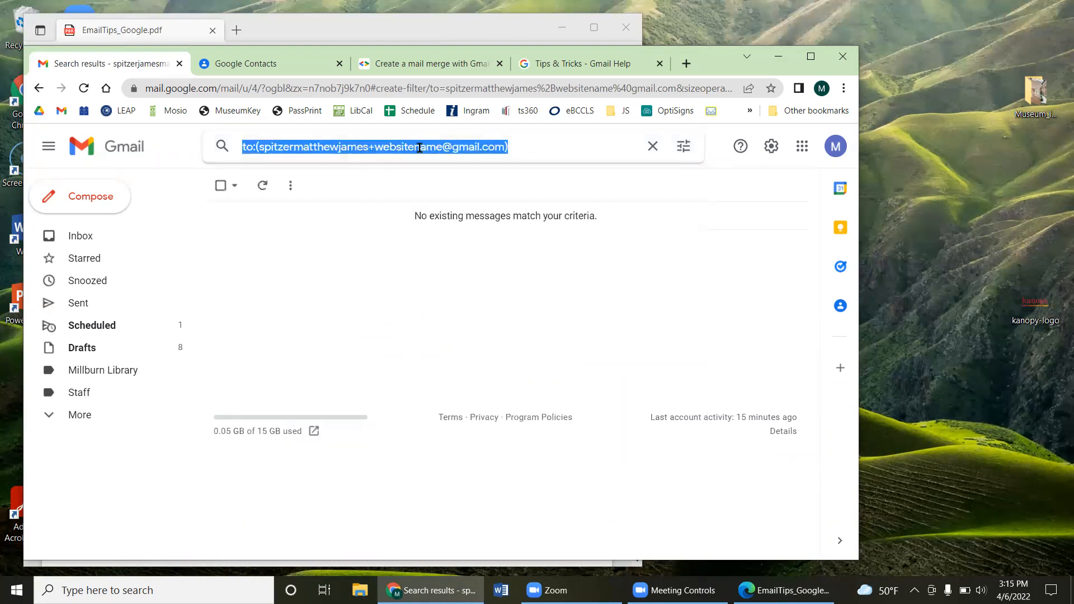
Step: Clear the Gmail search query and glance at the EmailTips PDF
click(439, 146)
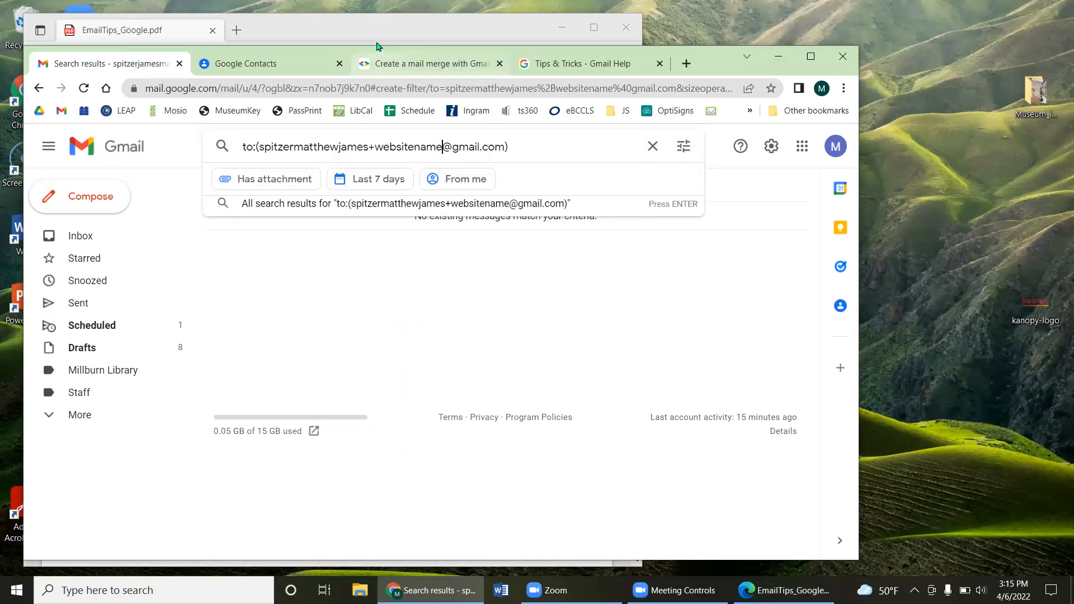
drag(560, 150, 212, 132)
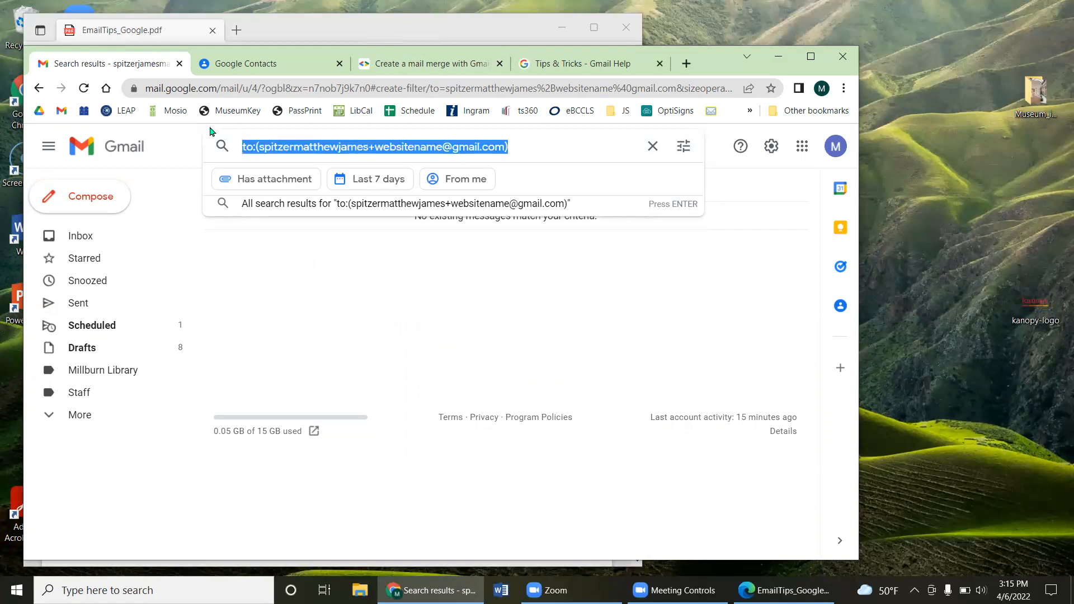
key(BackSpace)
click(351, 35)
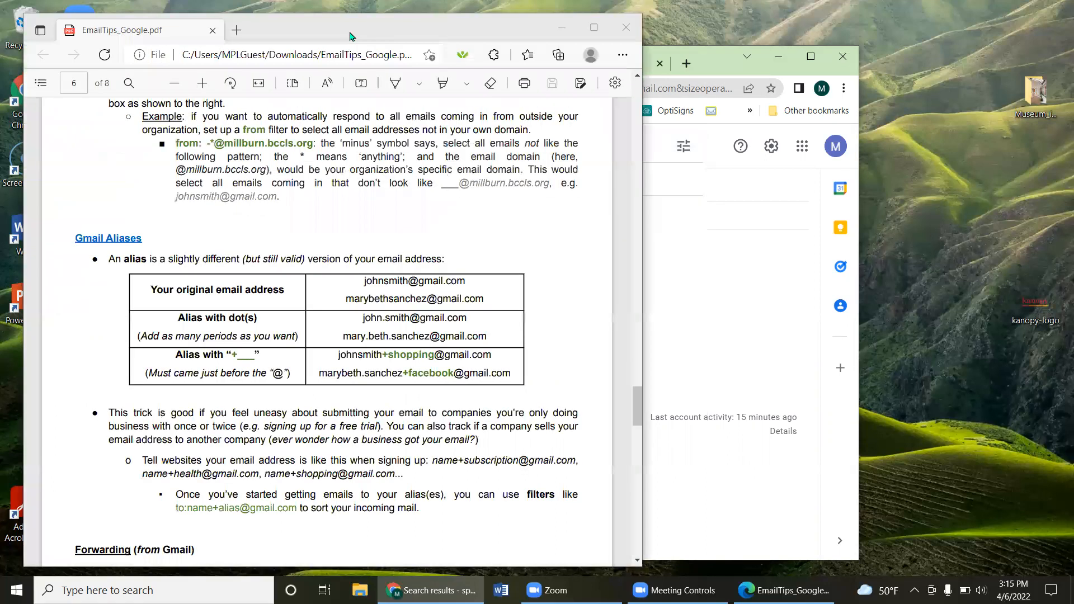
drag(350, 33, 336, 34)
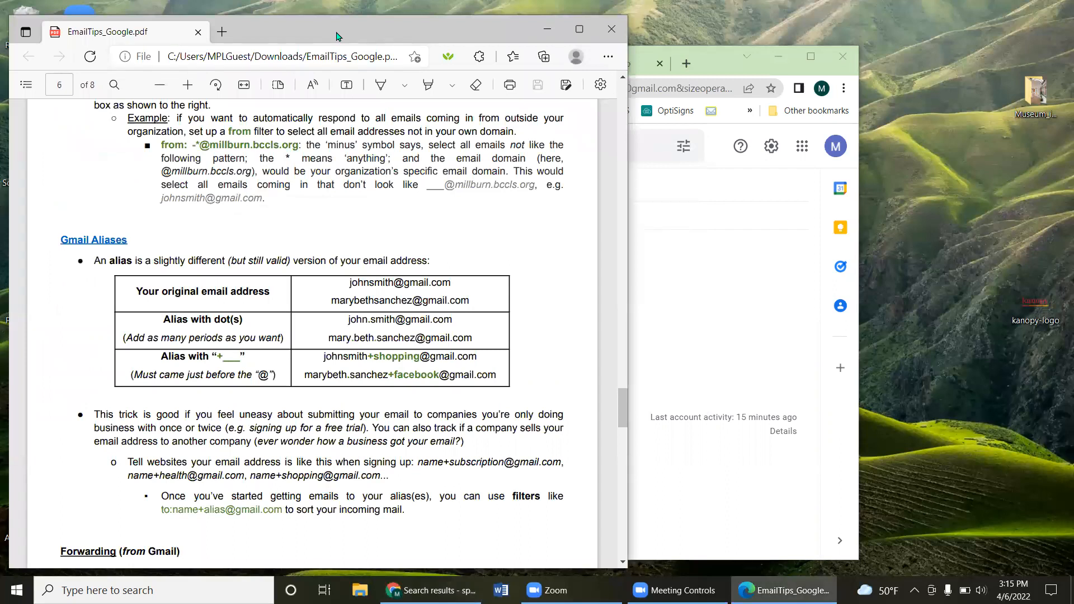
click(645, 178)
Step: Draft a new message to the user's Gmail address with a +millburnlibrary alias, keeping it unsent
click(118, 194)
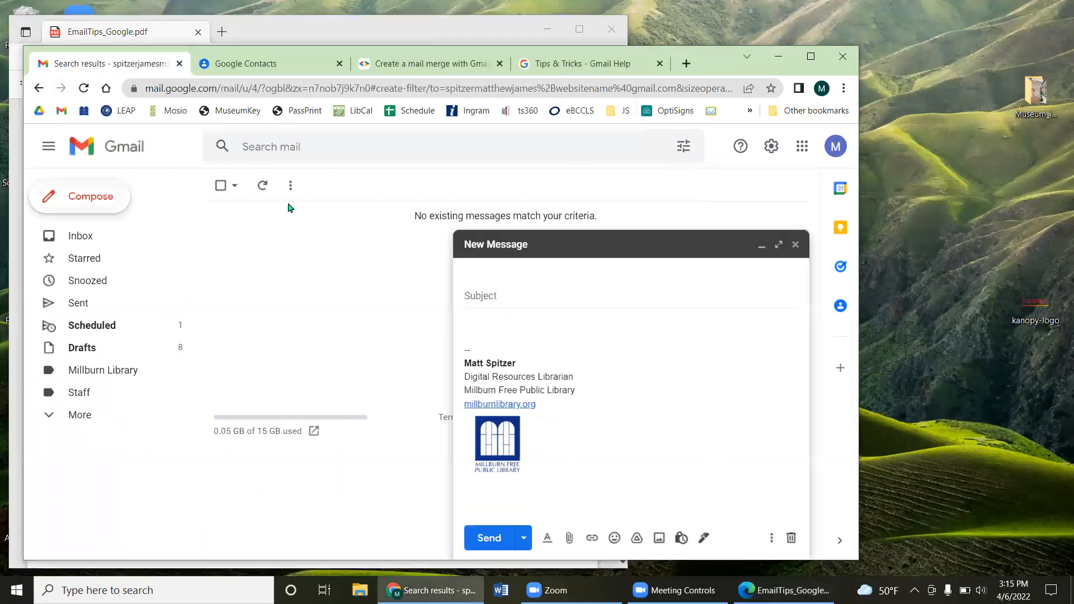
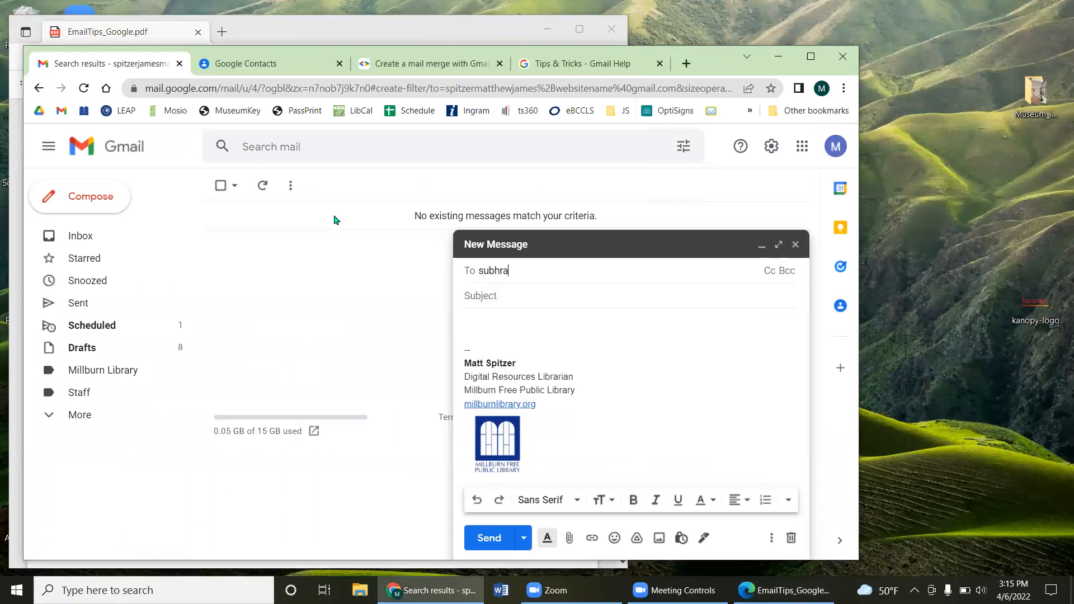
key(Right)
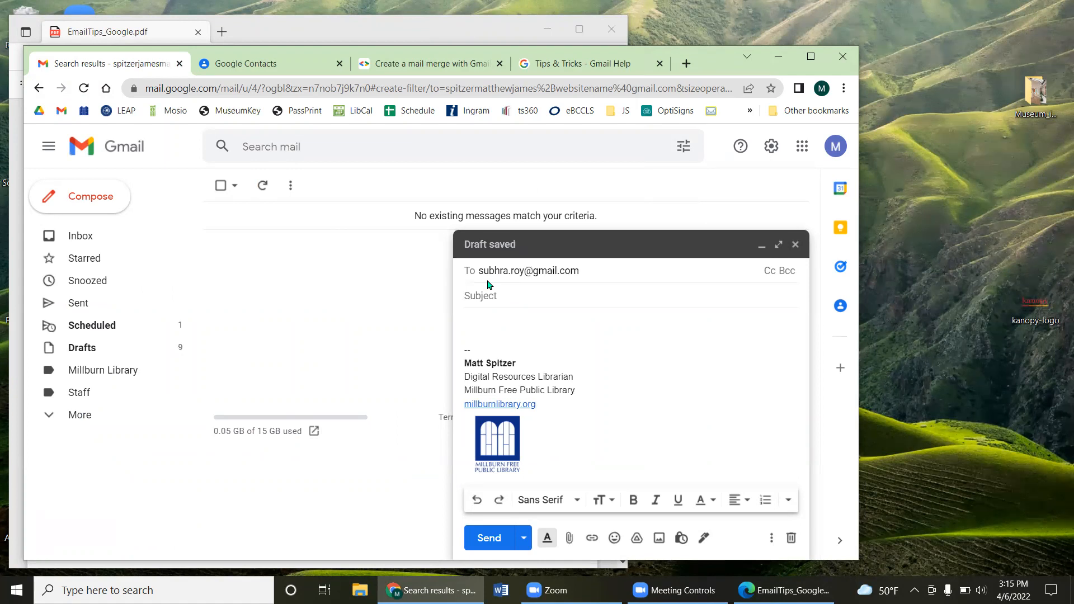
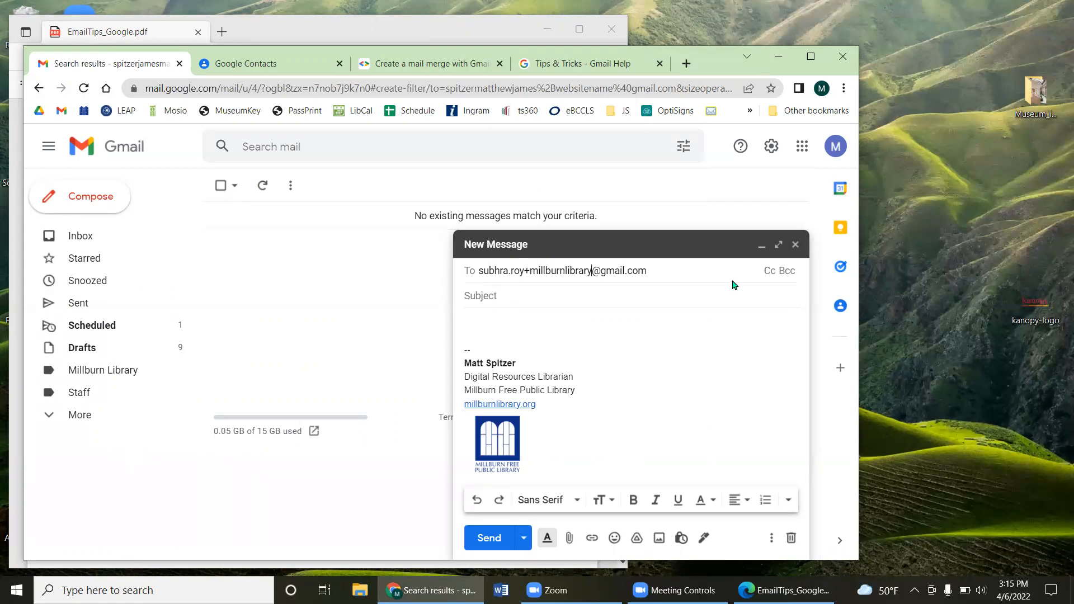
click(795, 244)
Step: Check the EmailTips PDF again, then return to Gmail's quick settings
click(289, 25)
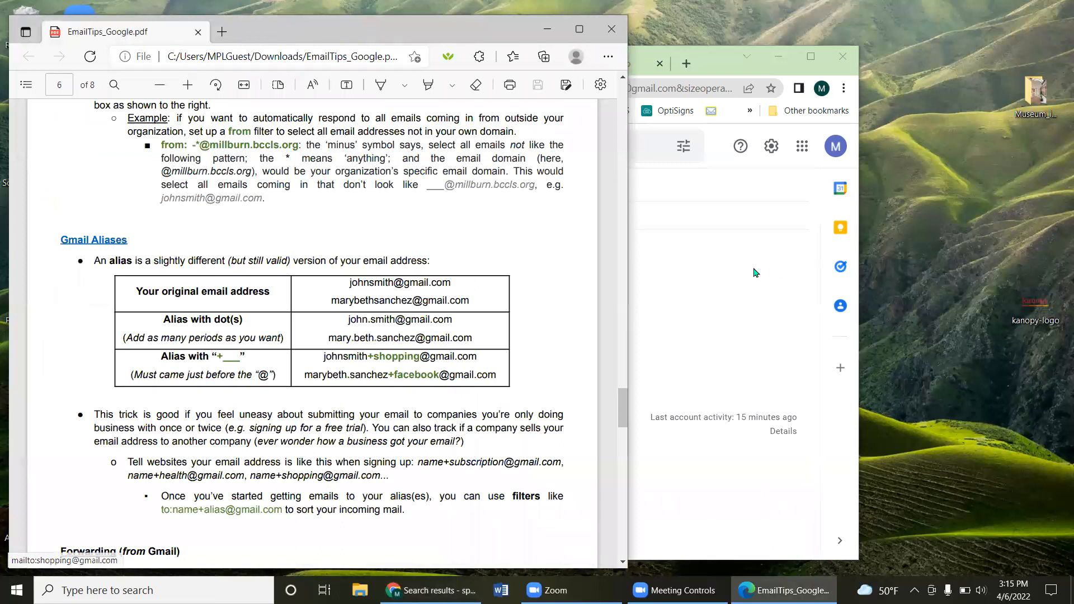
scroll(439, 307, up, 3)
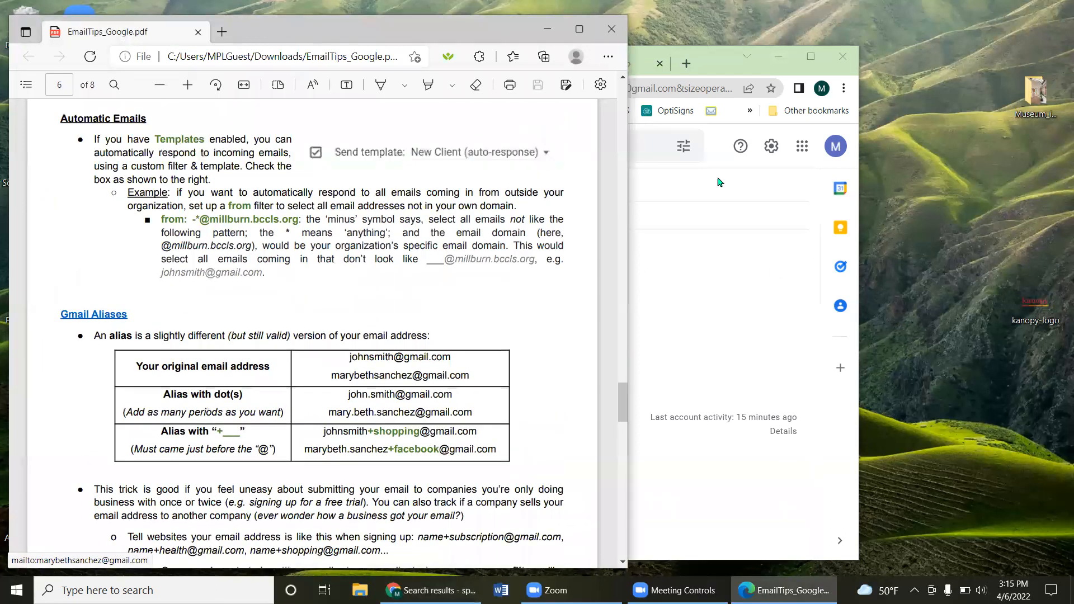
click(717, 193)
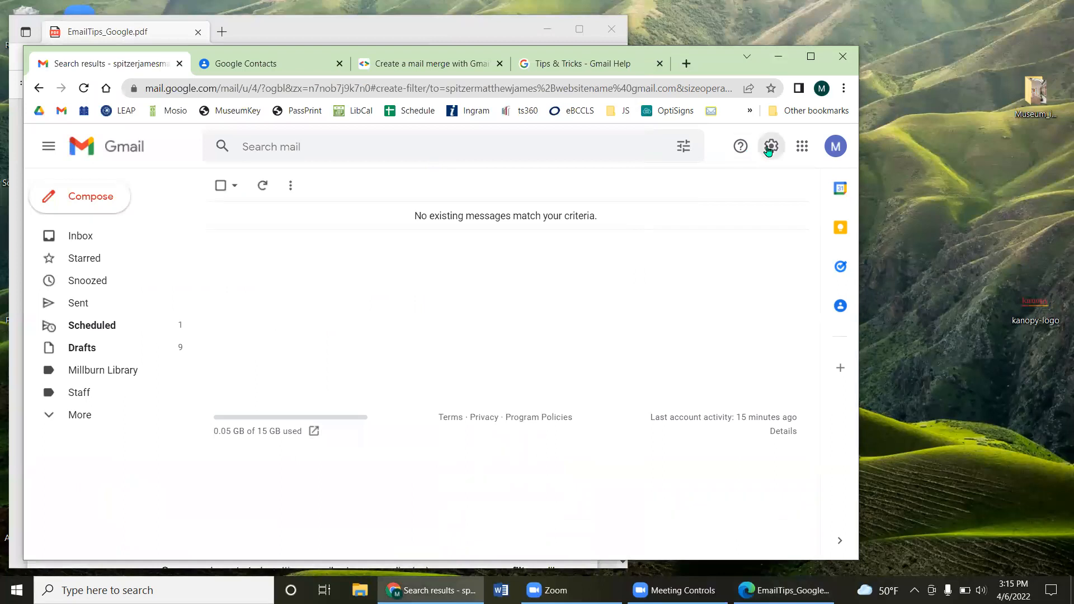
click(771, 146)
click(712, 217)
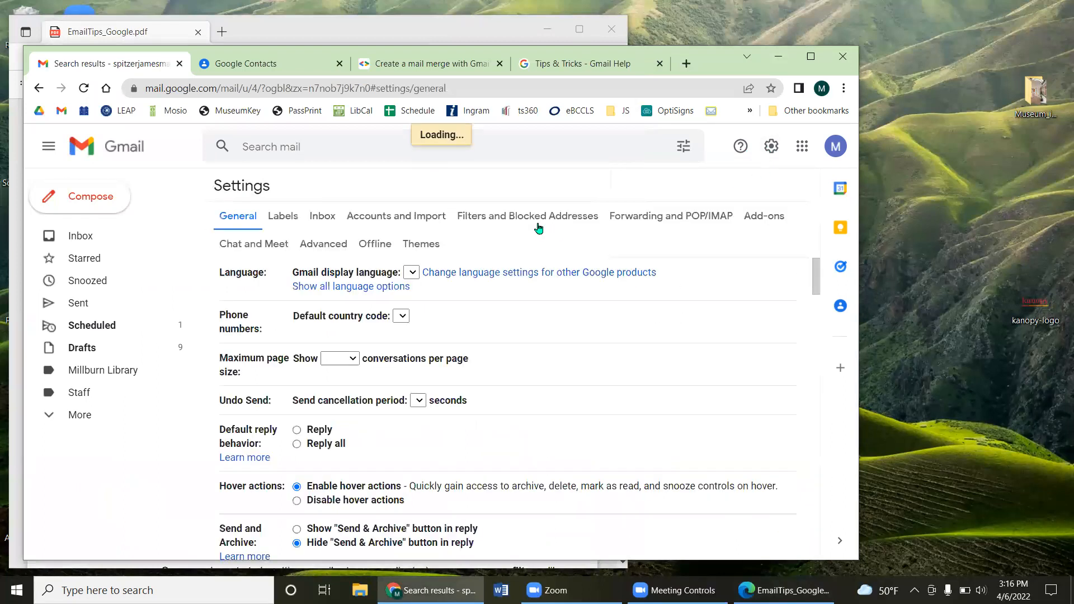
click(513, 216)
click(463, 378)
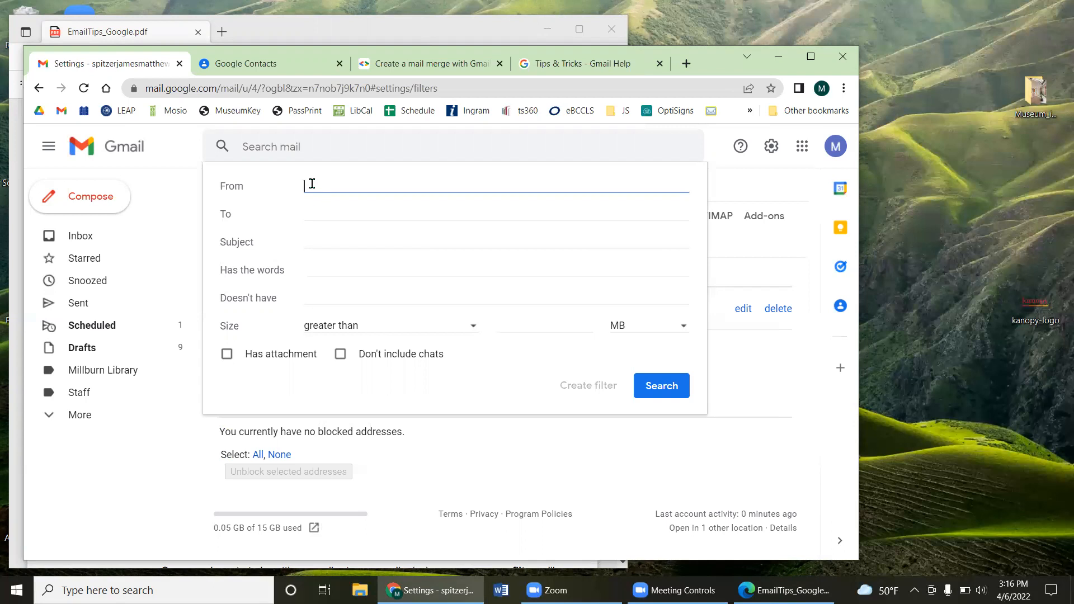
text(@millburn.bccls.org)
click(304, 187)
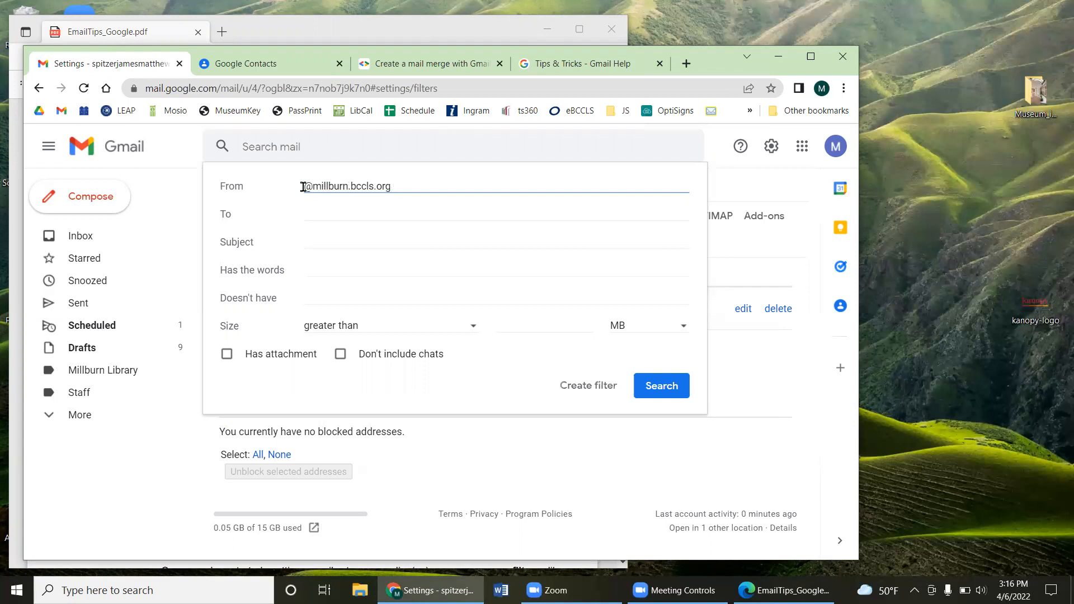
text(-)
text(*)
key(shift+Left)
Step: Enter three recipient addresses in the filter's To criterion
click(406, 211)
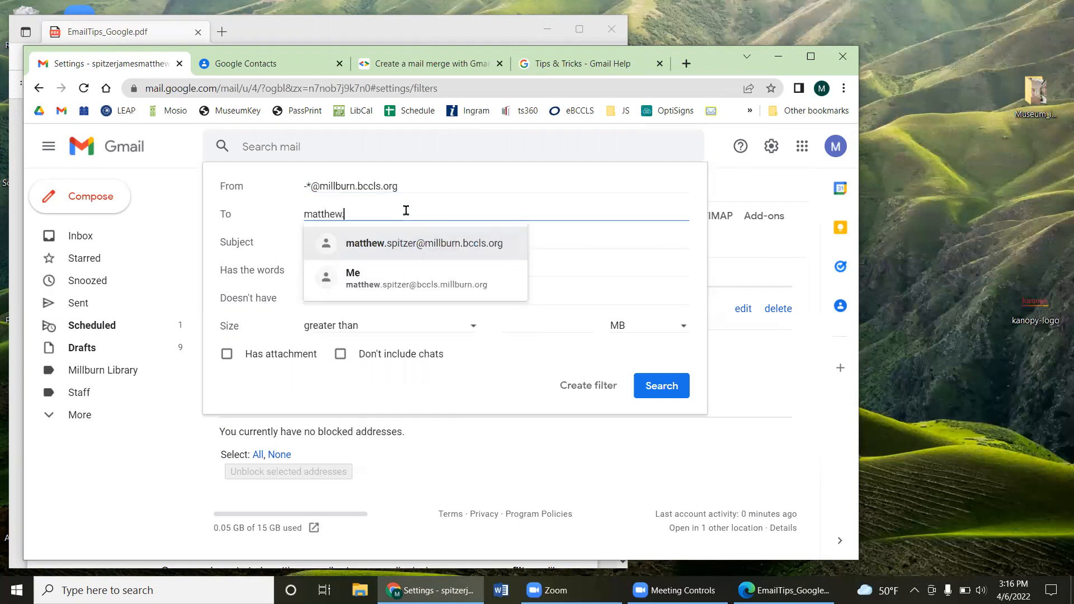
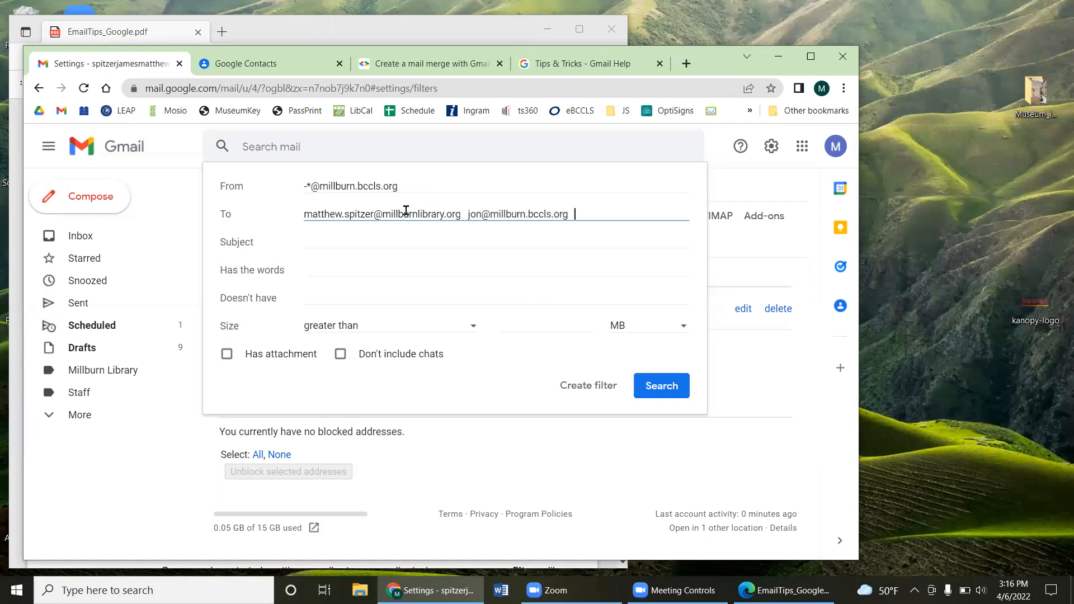
click(380, 214)
drag(376, 213, 463, 213)
drag(379, 216, 311, 215)
drag(490, 214, 567, 214)
double_click(475, 214)
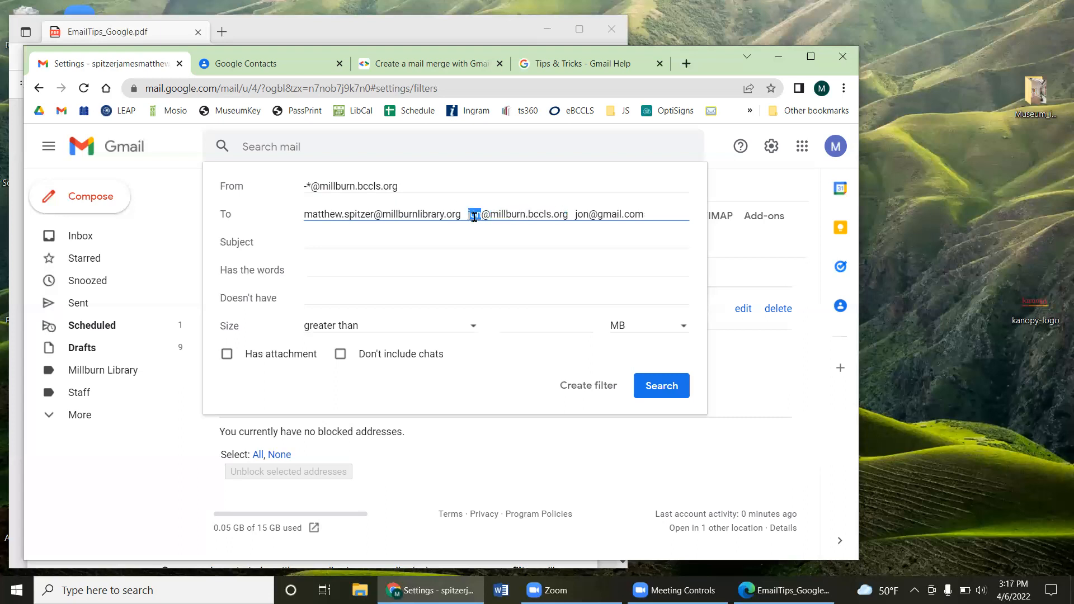
Step: Empty the To criterion, keeping only the From pattern, and create the filter
click(309, 185)
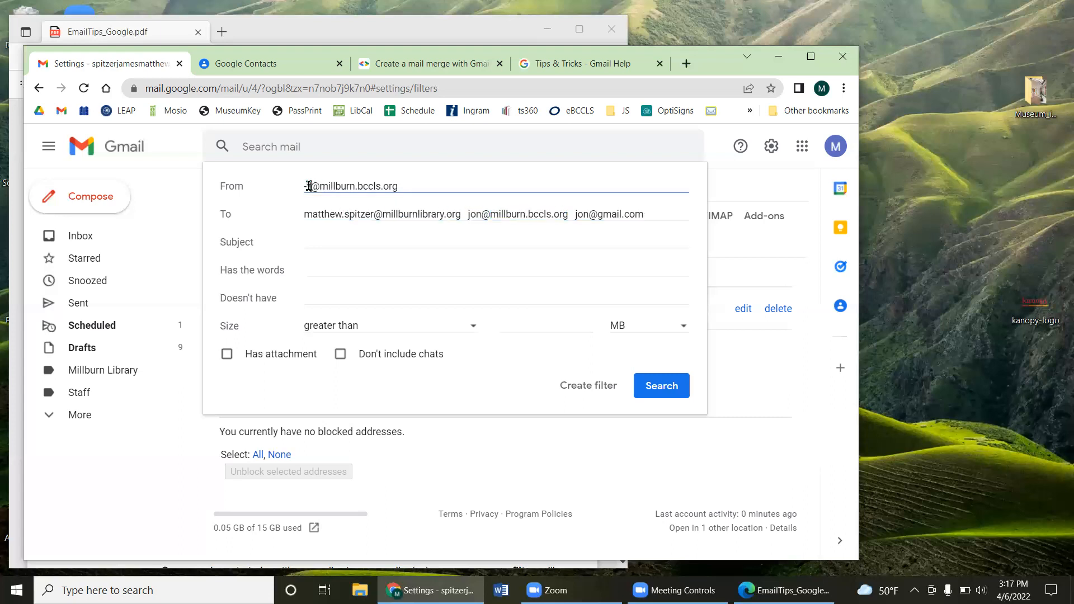
drag(589, 214, 643, 213)
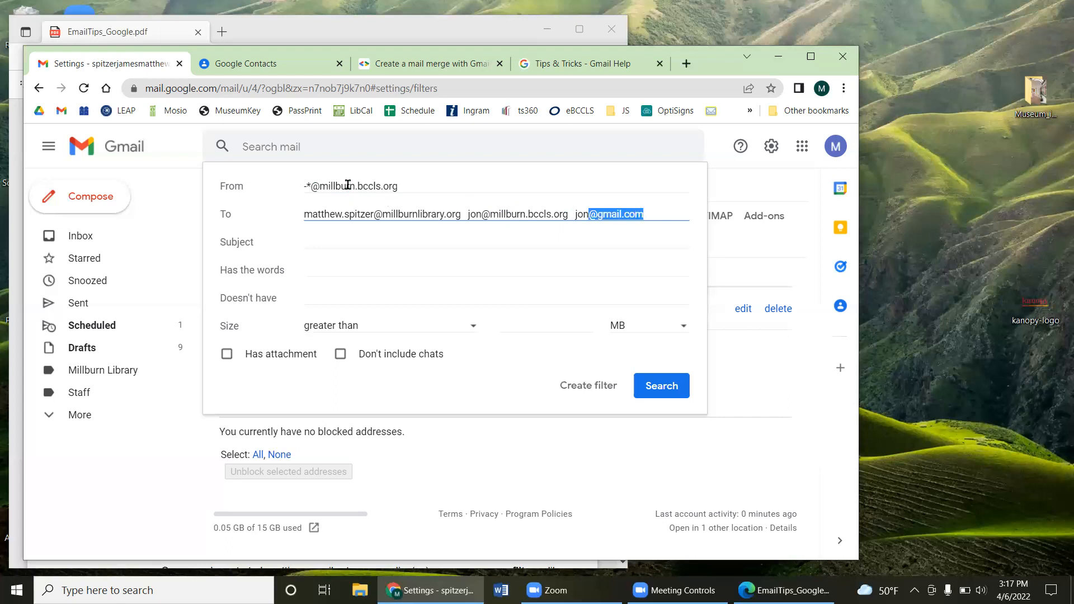
mouse_move(320, 186)
mouse_down()
mouse_move(423, 183)
mouse_move(305, 186)
mouse_up()
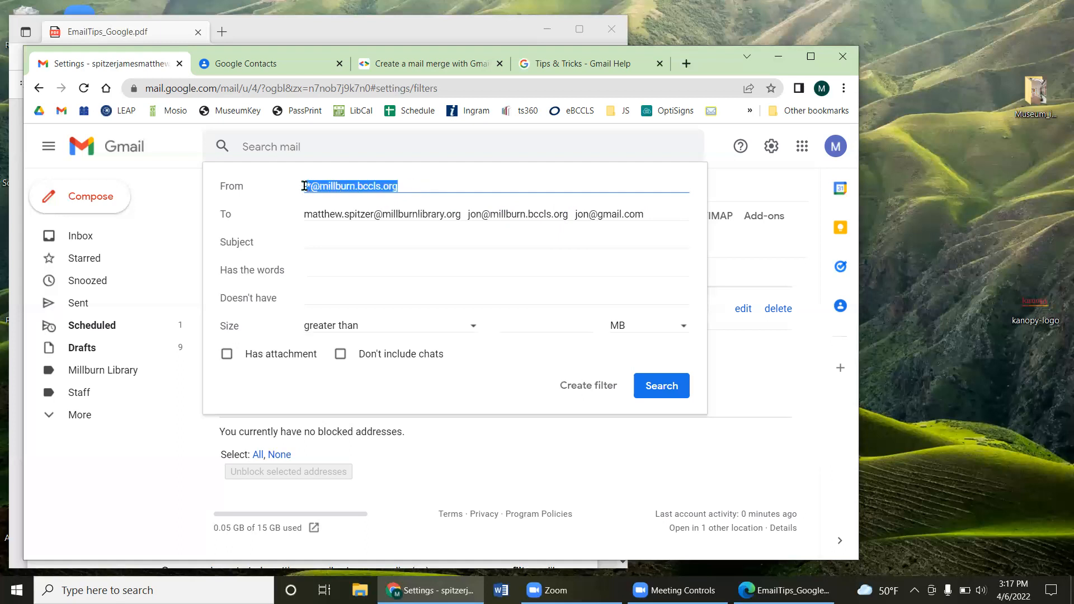
triple_click(436, 216)
key(BackSpace)
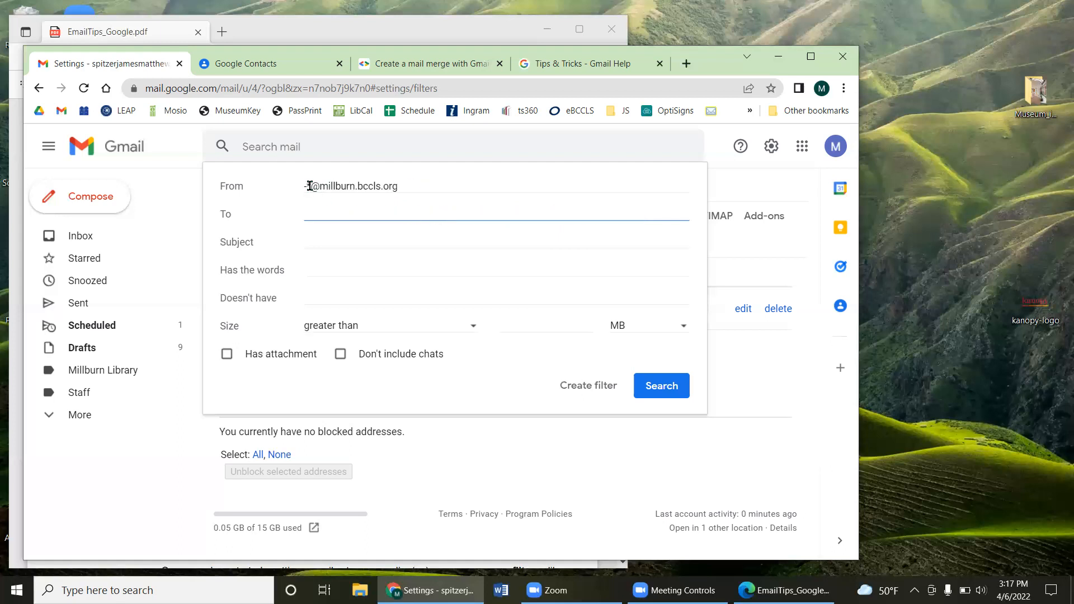
drag(577, 385, 560, 385)
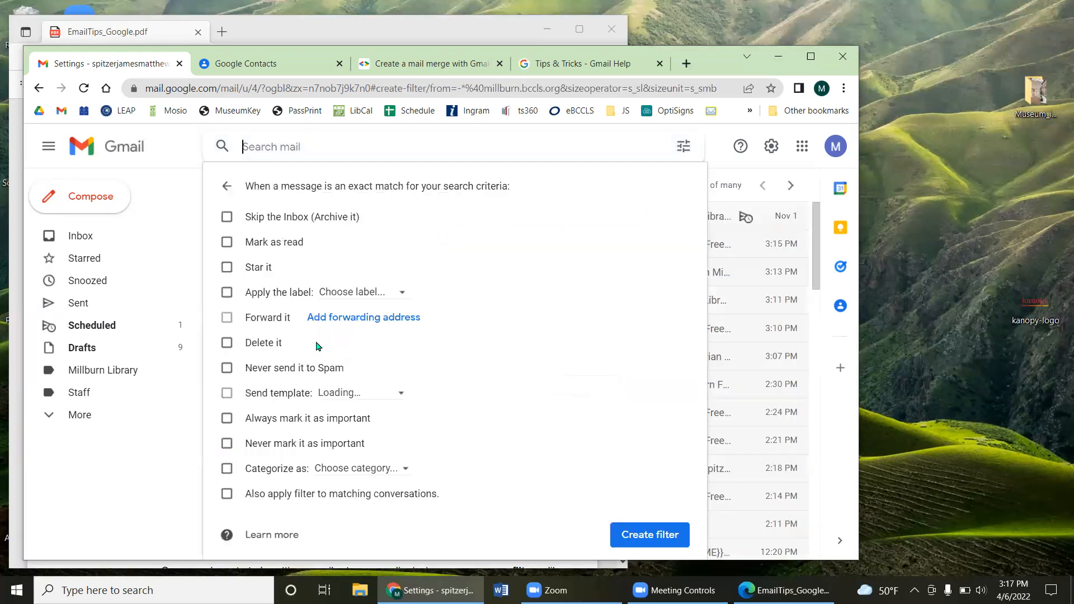
Step: Turn on Send template in the filter actions, then abandon the filter setup
click(256, 393)
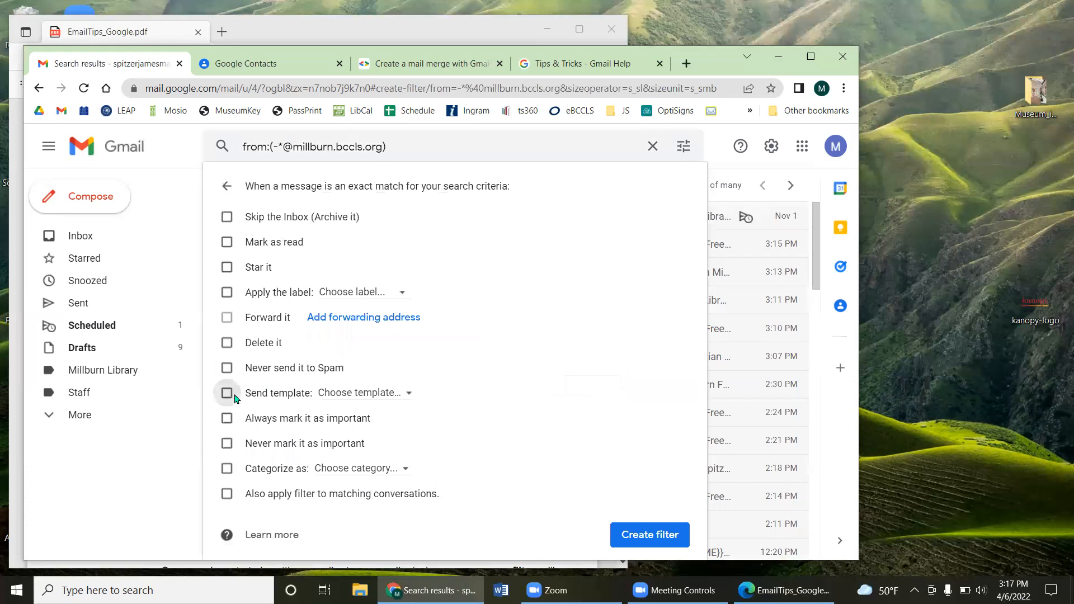
click(364, 393)
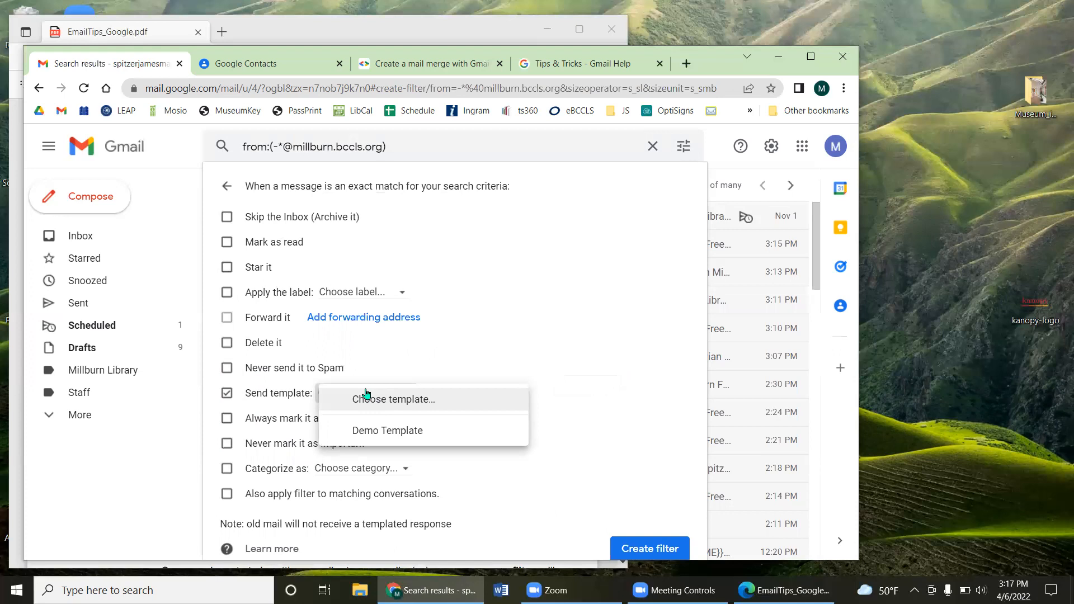
click(767, 150)
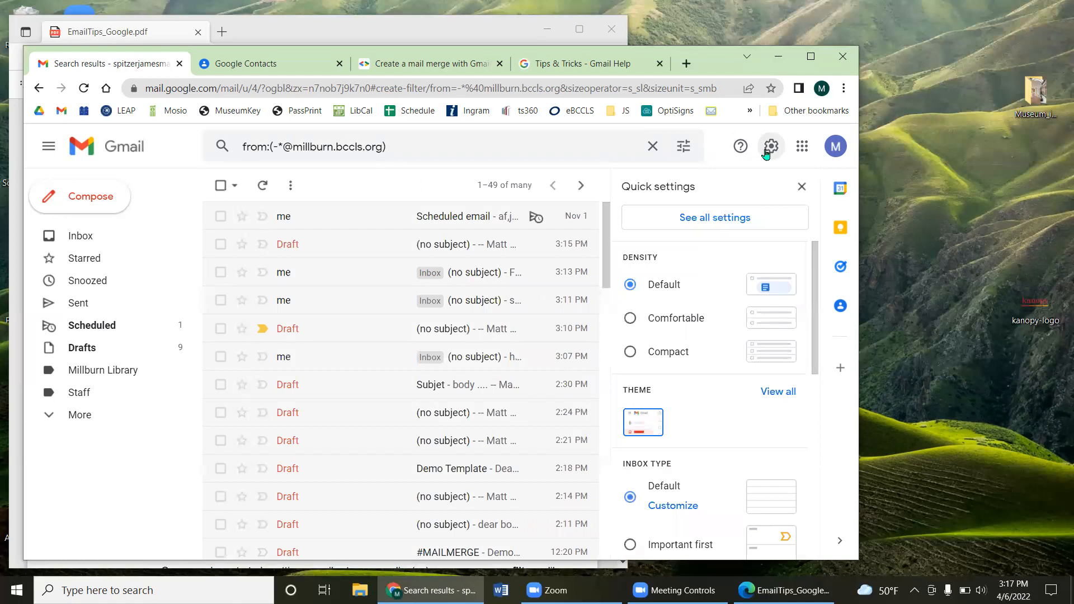
Step: Edit the name before the @ in the search query, then clear the query entirely
click(283, 148)
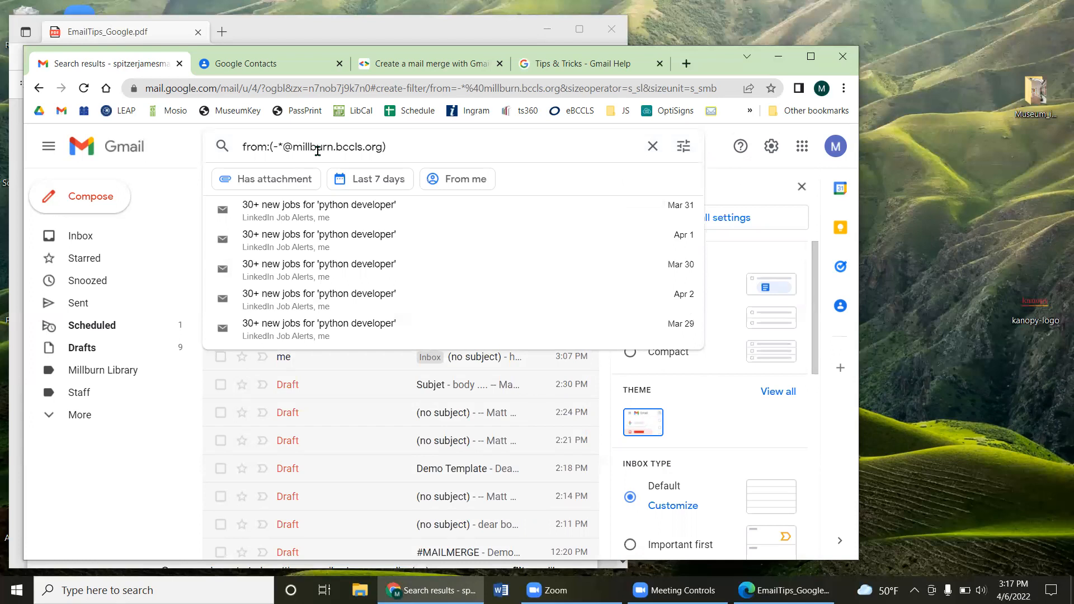
key(BackSpace)
text(matth)
key(BackSpace)
key(BackSpace)
key(BackSpace)
key(BackSpace)
key(BackSpace)
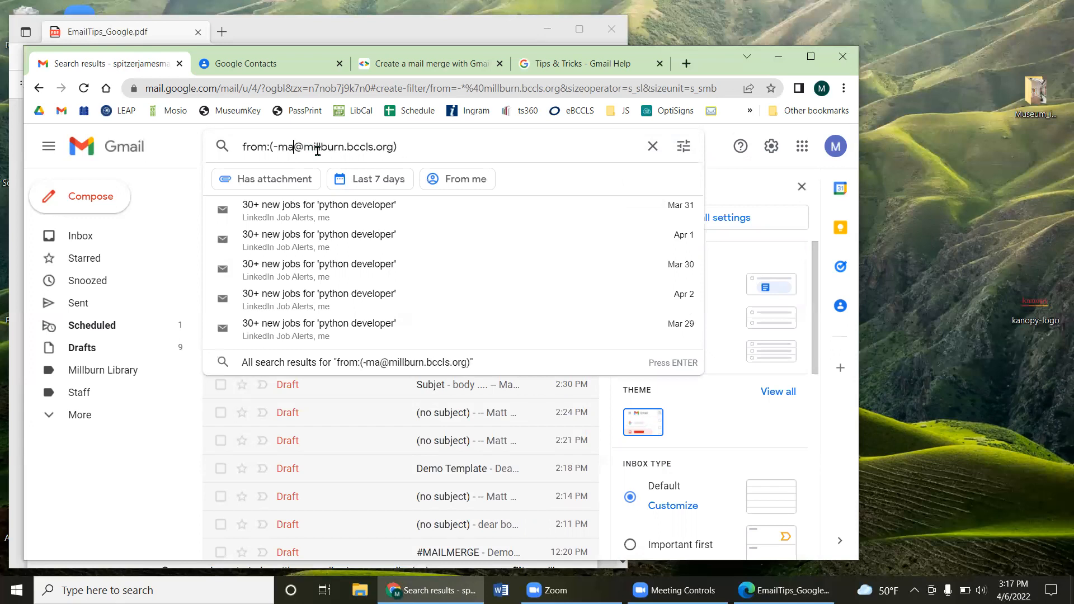
text(liz)
key(BackSpace)
key(BackSpace)
key(BackSpace)
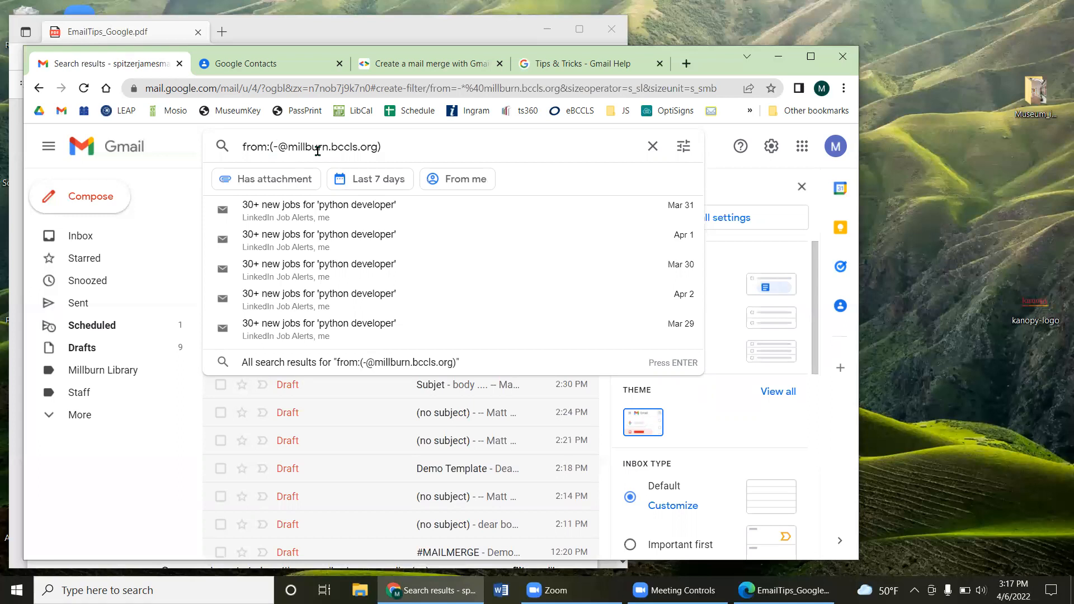
click(653, 146)
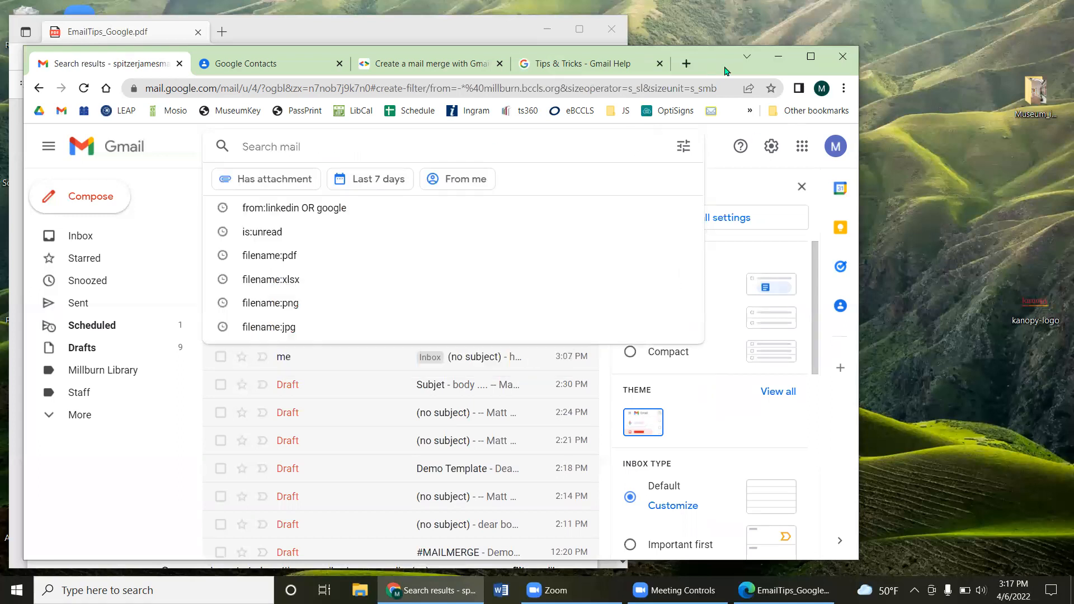
drag(712, 72, 735, 73)
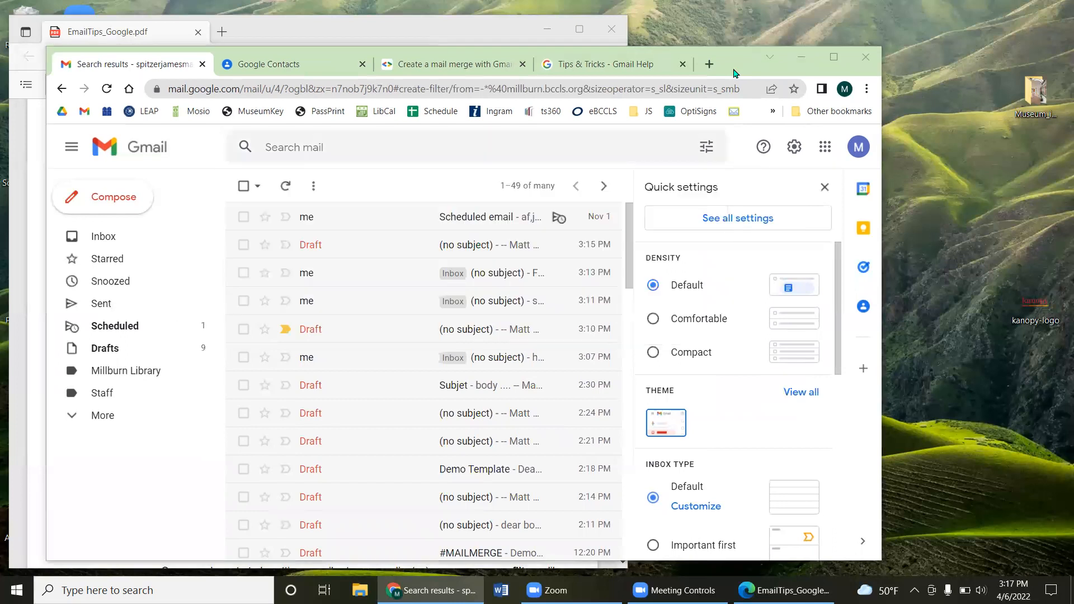
Step: Highlight the Large Attachments paragraph on page 7 of EmailTips_Google.pdf, then return to Gmail
click(258, 37)
scroll(284, 282, down, 5)
scroll(284, 282, down, 3)
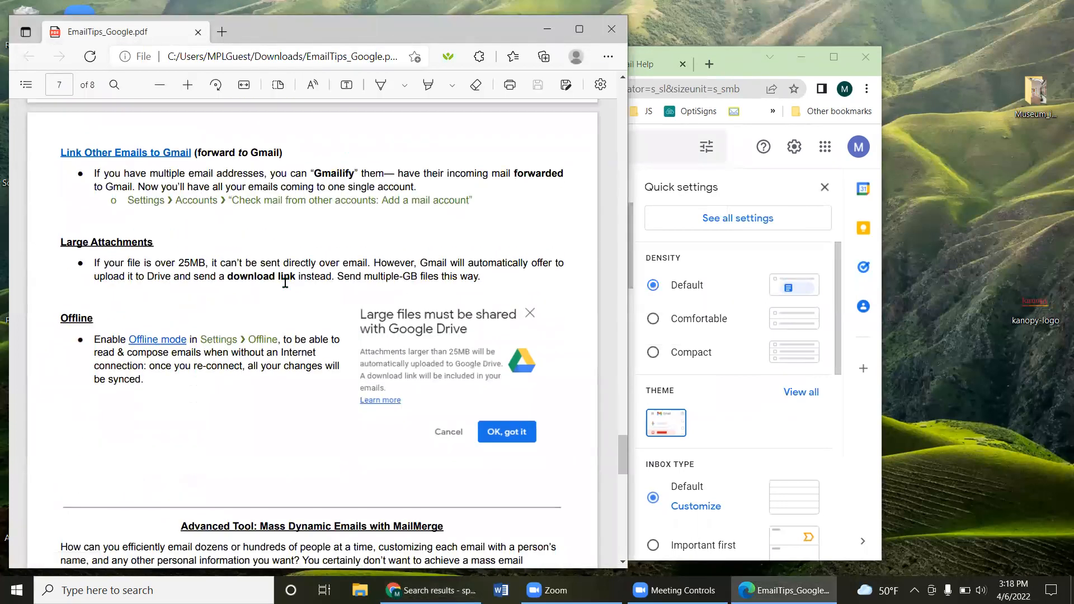
scroll(285, 282, down, 1)
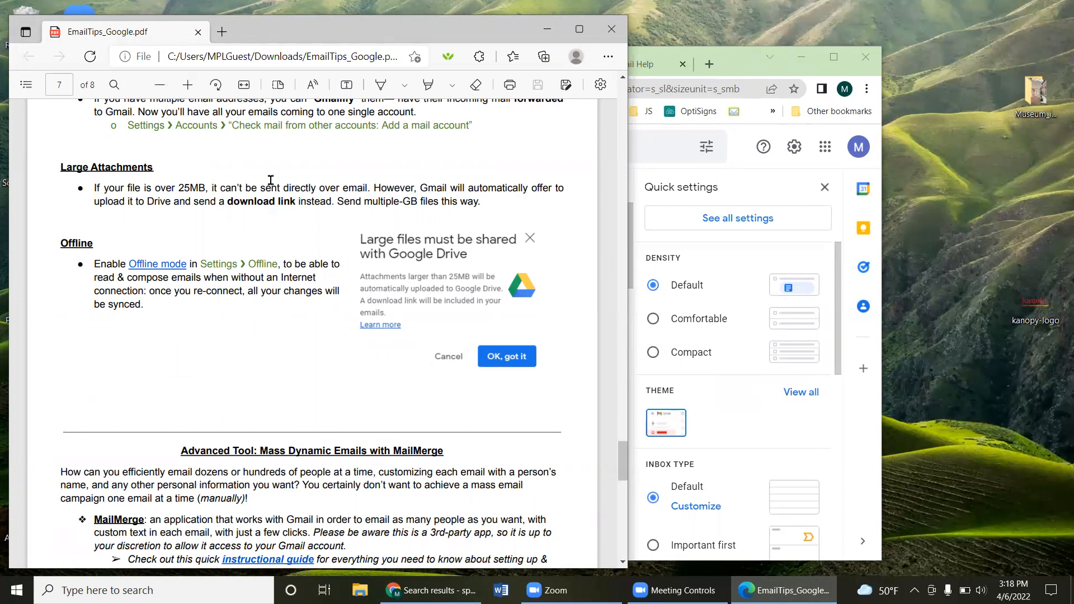
drag(127, 188, 254, 202)
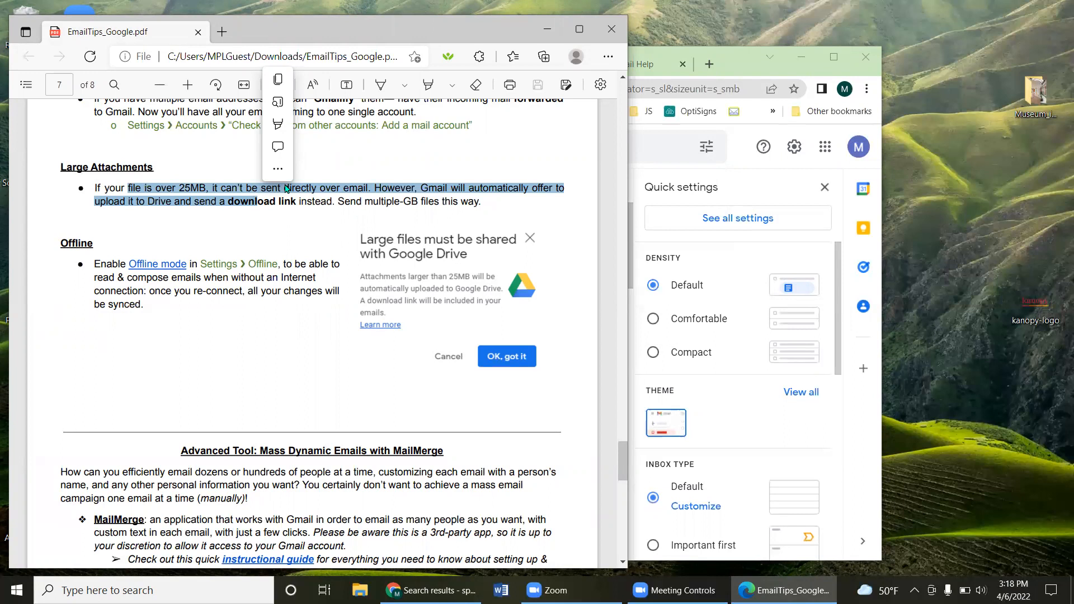
click(284, 205)
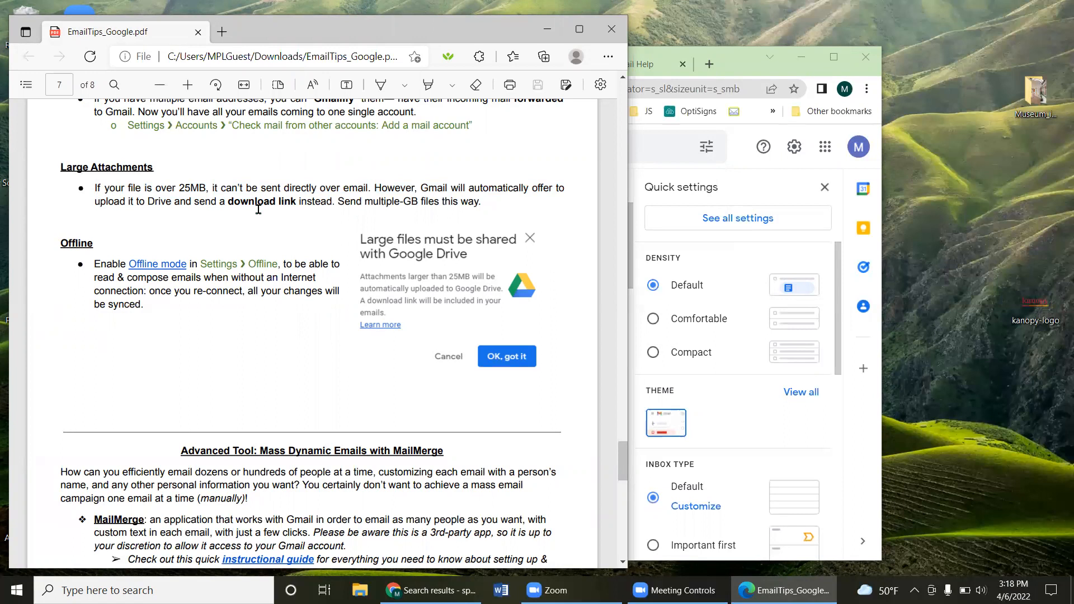
drag(484, 203, 86, 190)
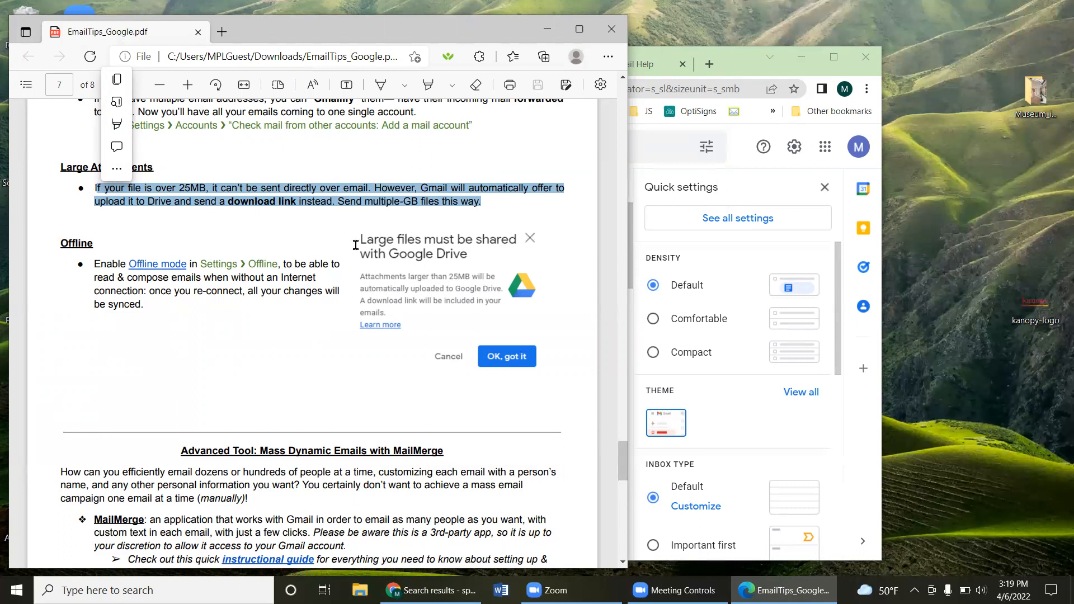
scroll(364, 246, up, 4)
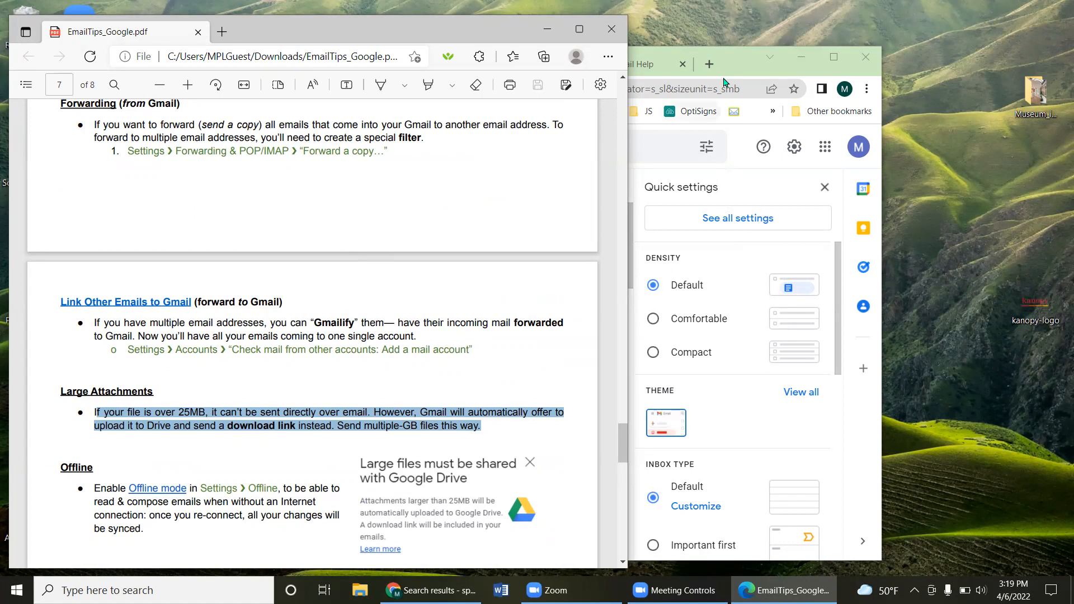
drag(737, 72, 927, 70)
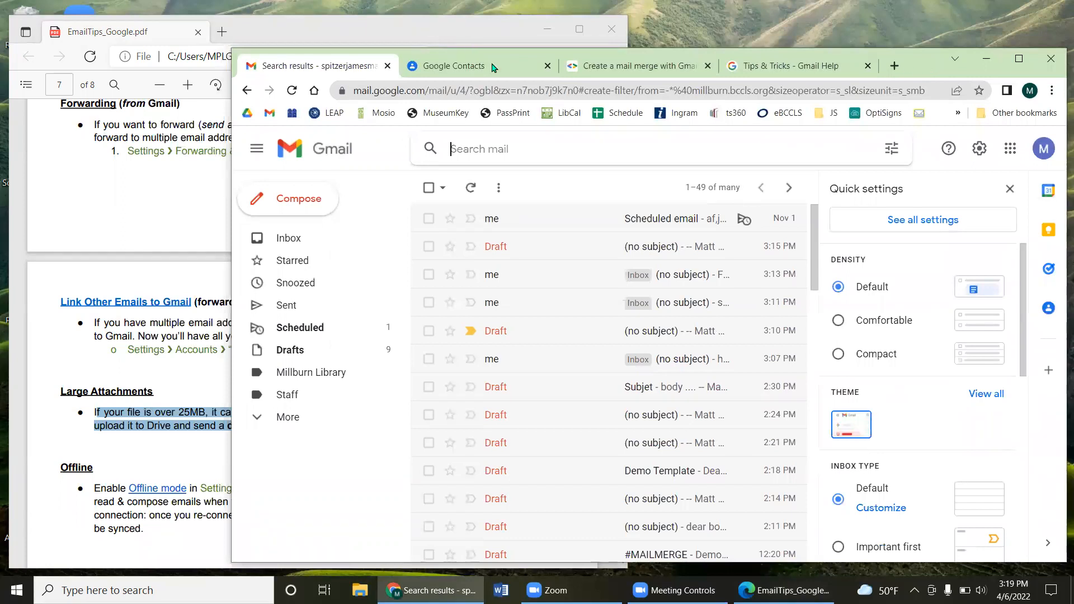
Step: Compose a new message with the MFPL_logo image in its body and save it as a draft
click(547, 29)
drag(908, 66, 821, 49)
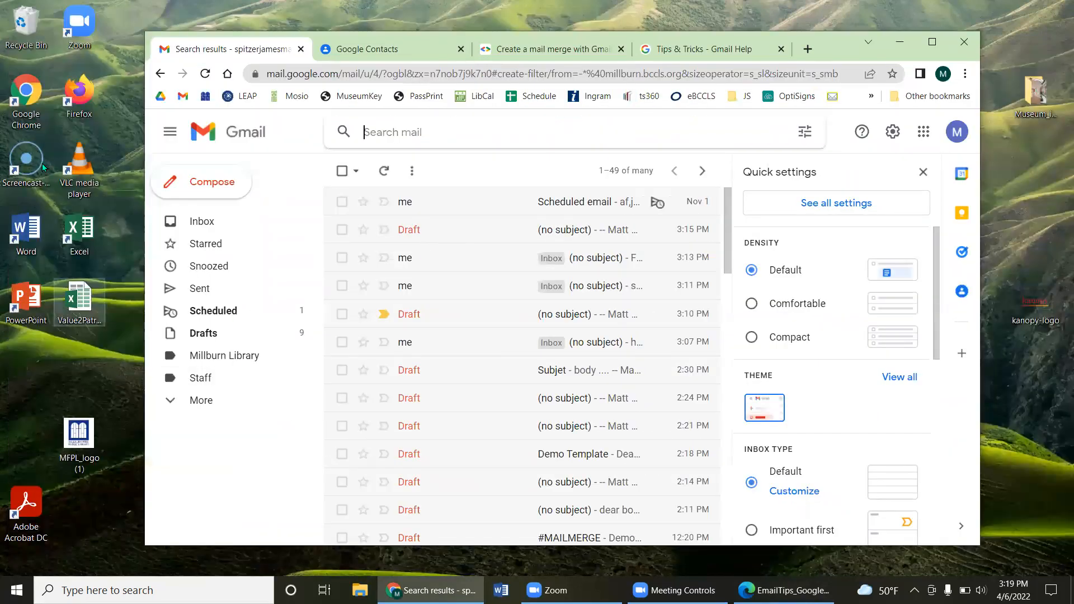
click(219, 182)
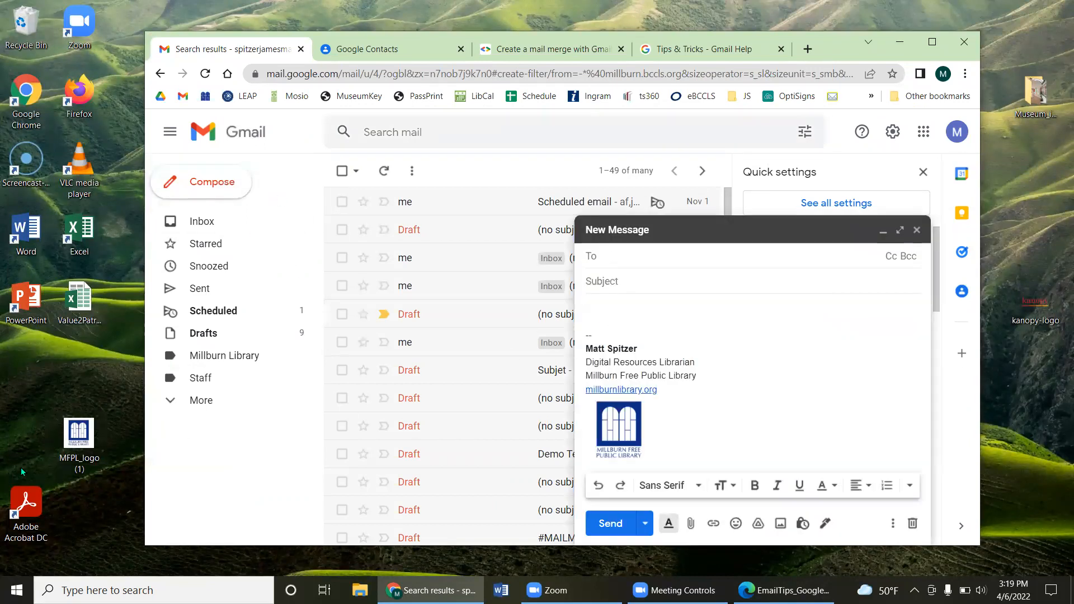
drag(78, 440, 692, 353)
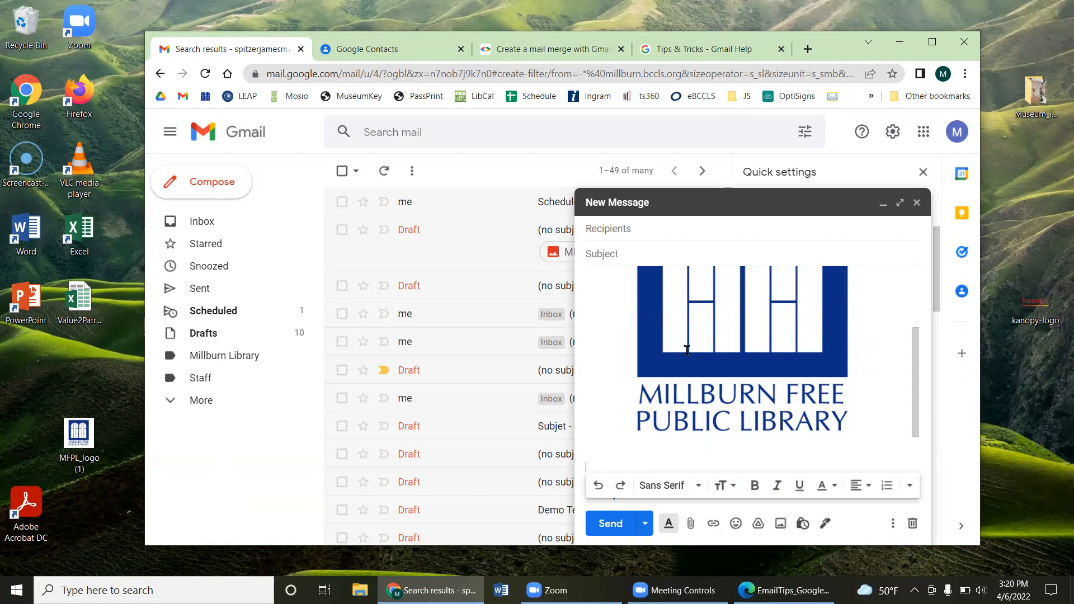
scroll(743, 409, up, 2)
scroll(745, 386, down, 2)
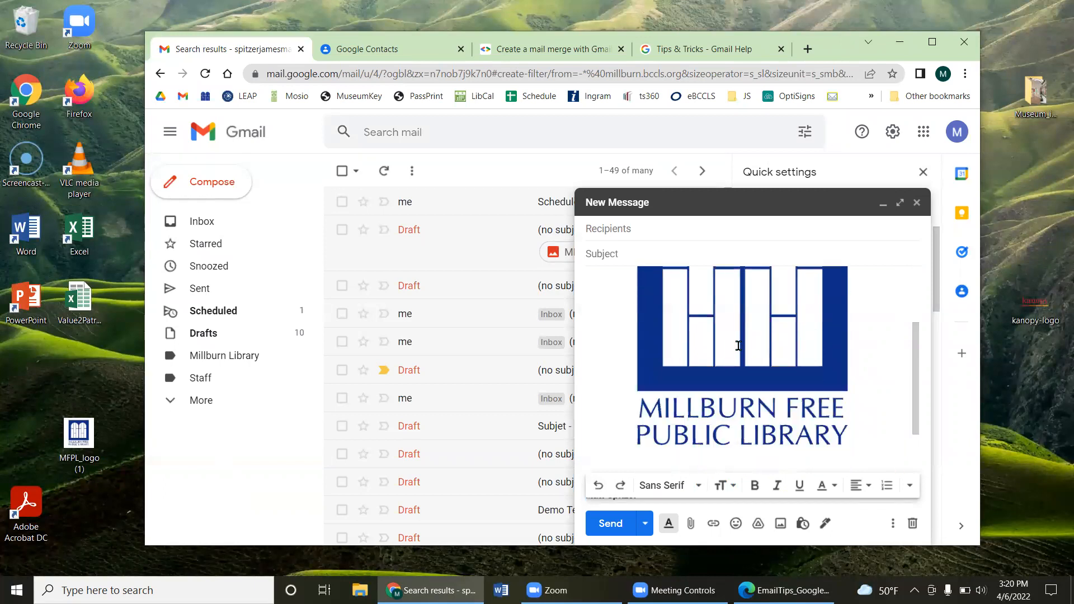
scroll(753, 369, up, 2)
click(771, 371)
scroll(771, 370, down, 2)
scroll(598, 330, up, 2)
click(917, 203)
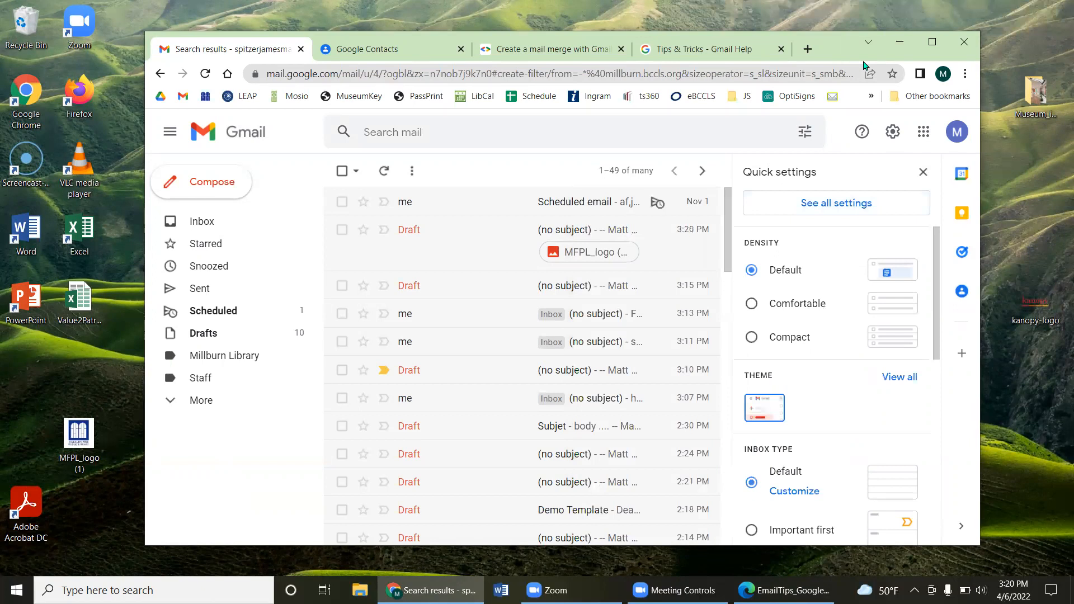
drag(865, 64, 1034, 84)
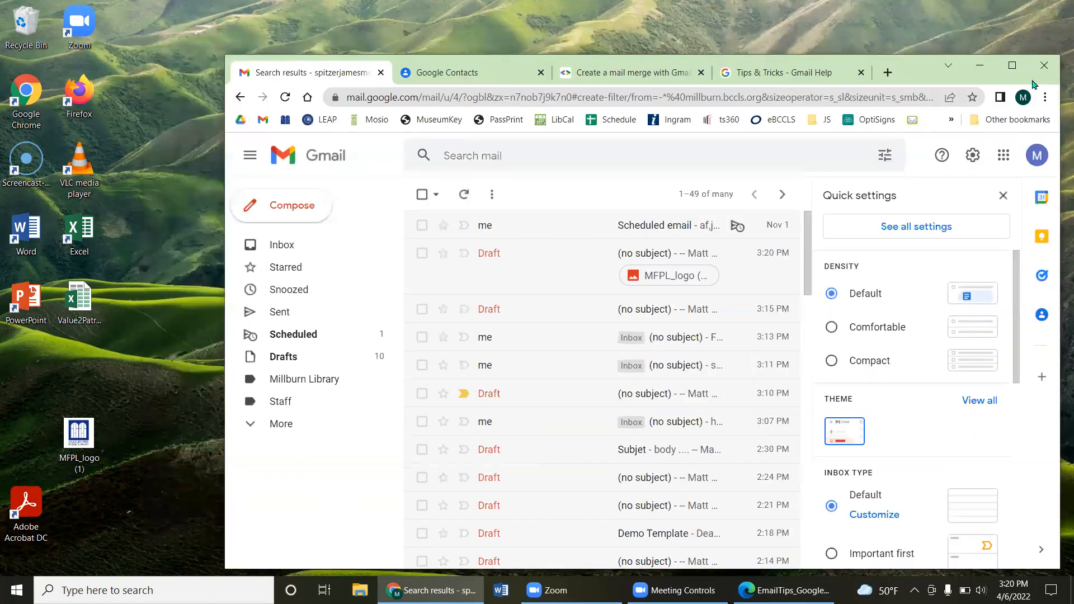